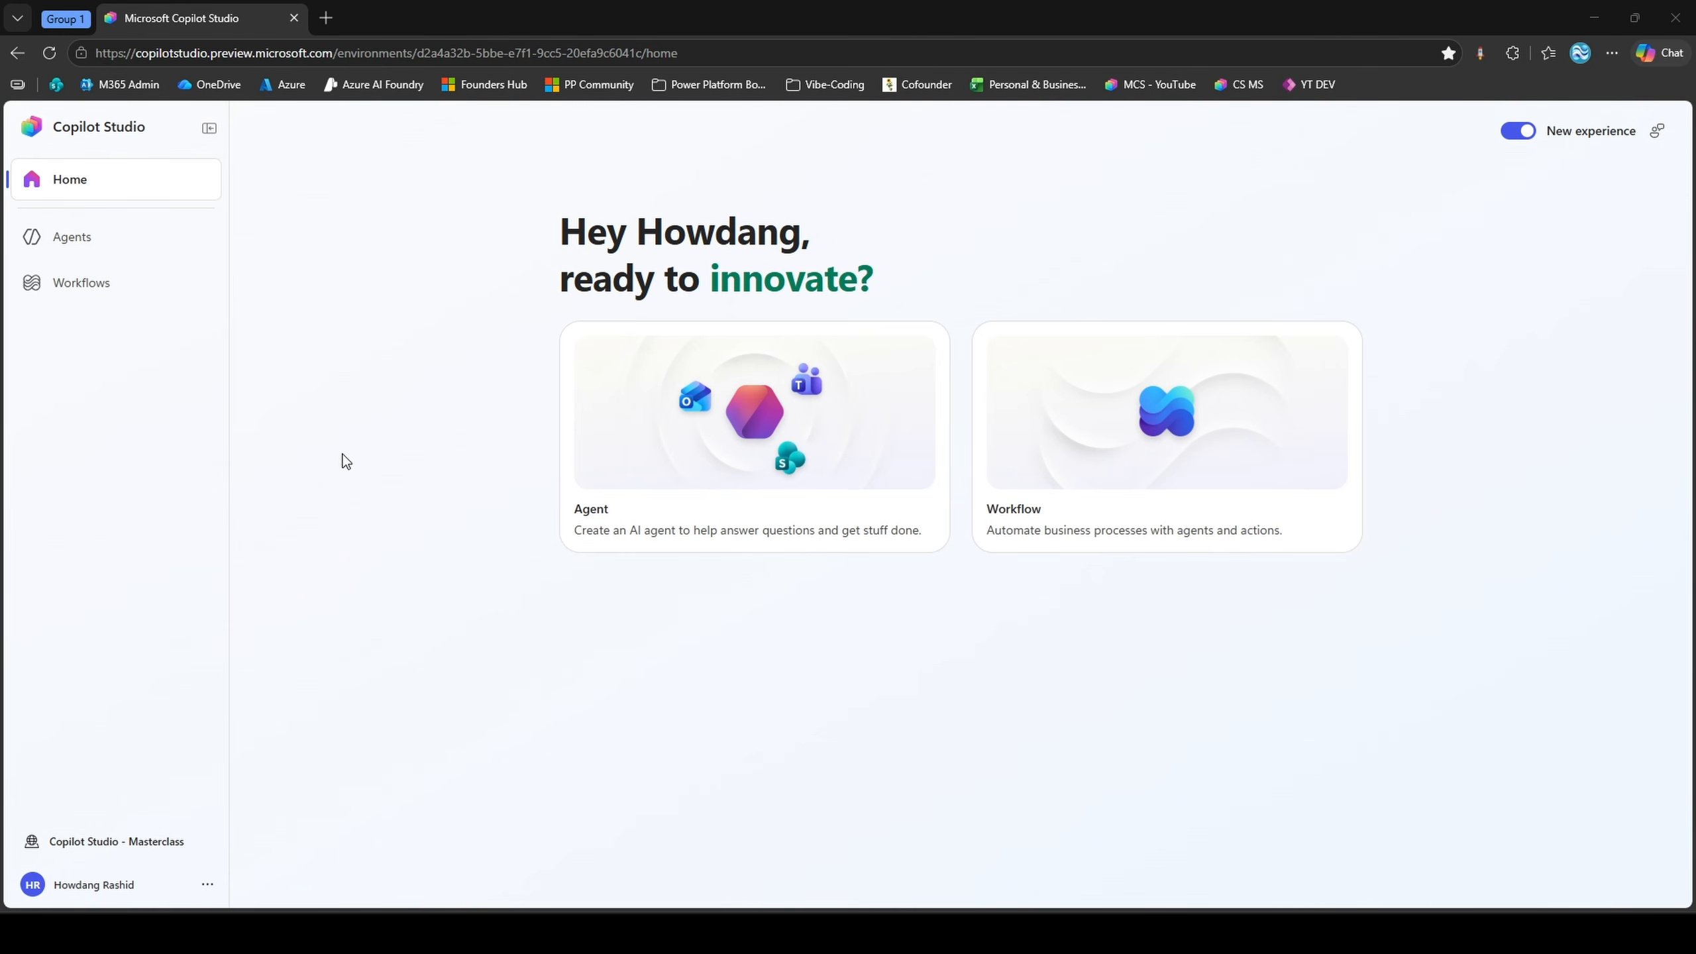
View the environments available for switching, keeping the Copilot Studio - Masterclass environment
{"action": "left_click_drag", "start_coordinate": [136, 53], "coordinate": [338, 54]}
{"action": "left_click", "coordinate": [398, 172]}
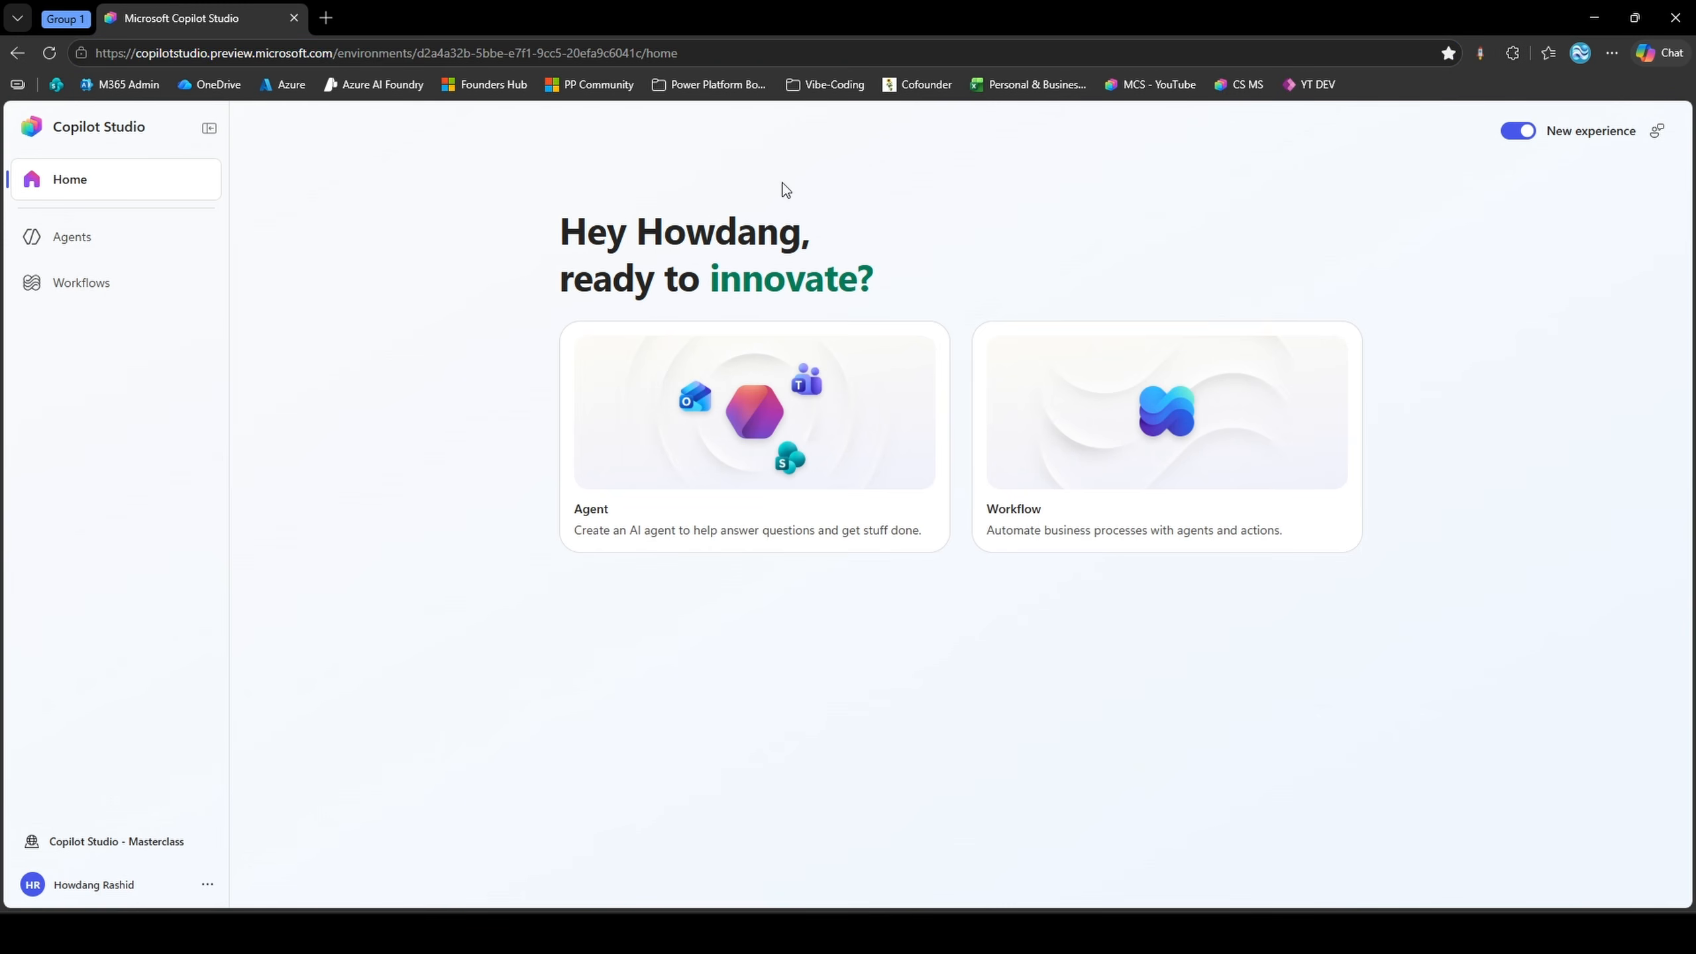
{"action": "left_click", "coordinate": [145, 844]}
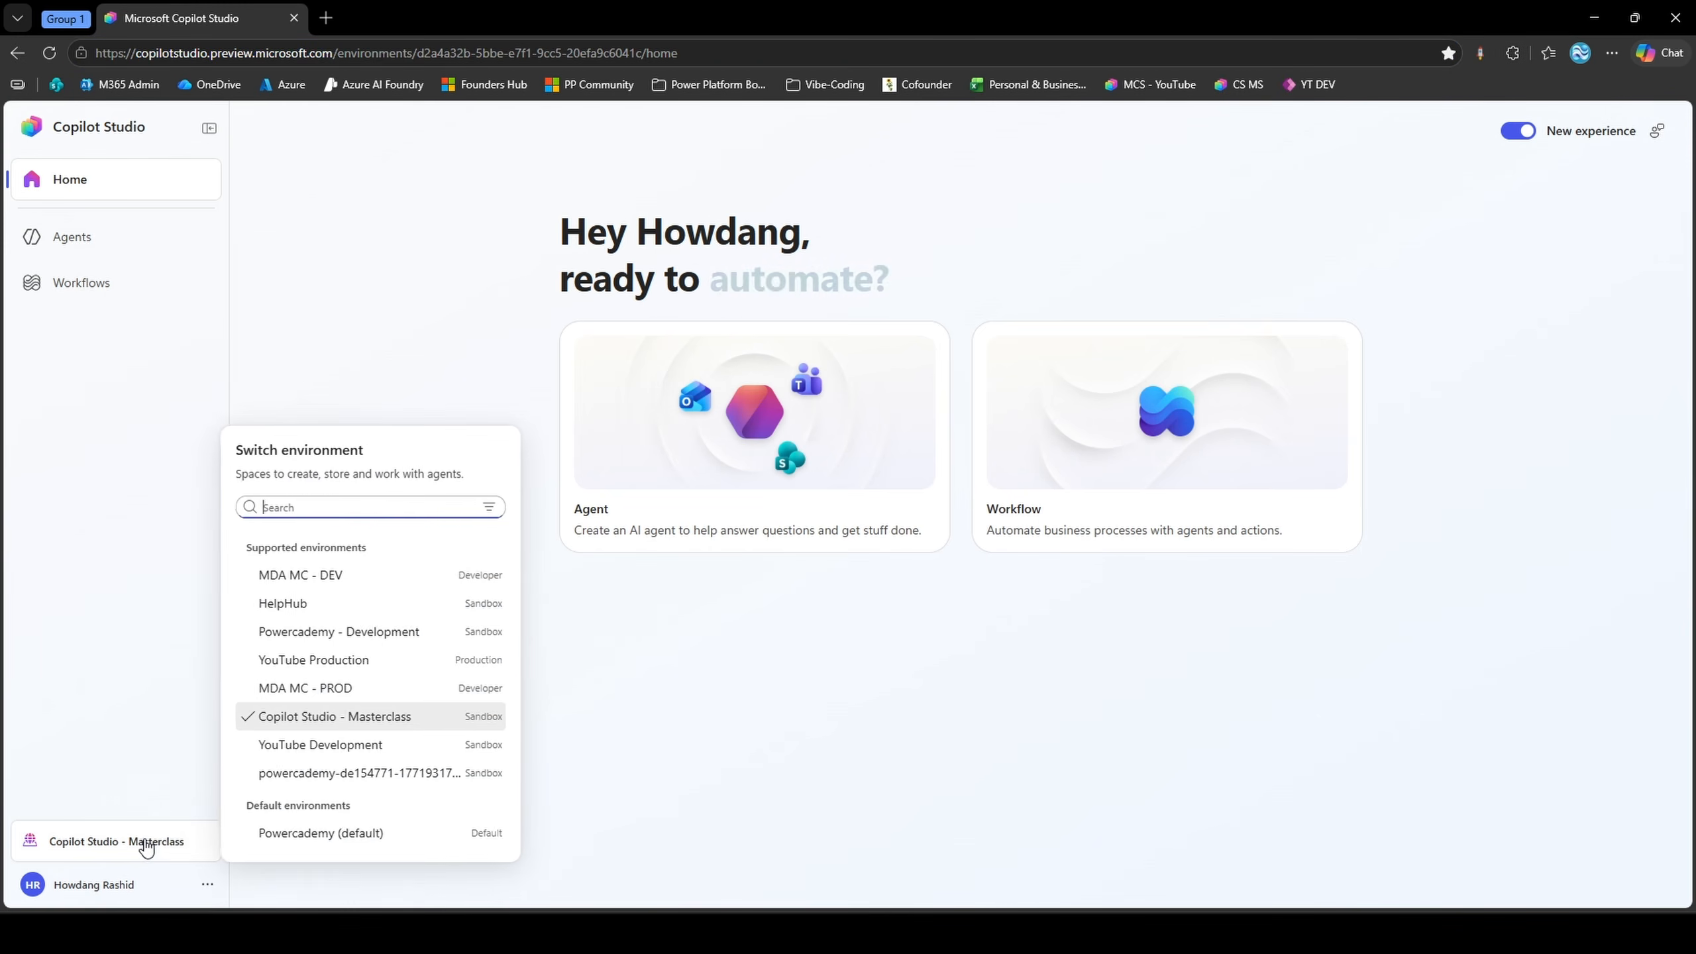
{"action": "left_click", "coordinate": [153, 843]}
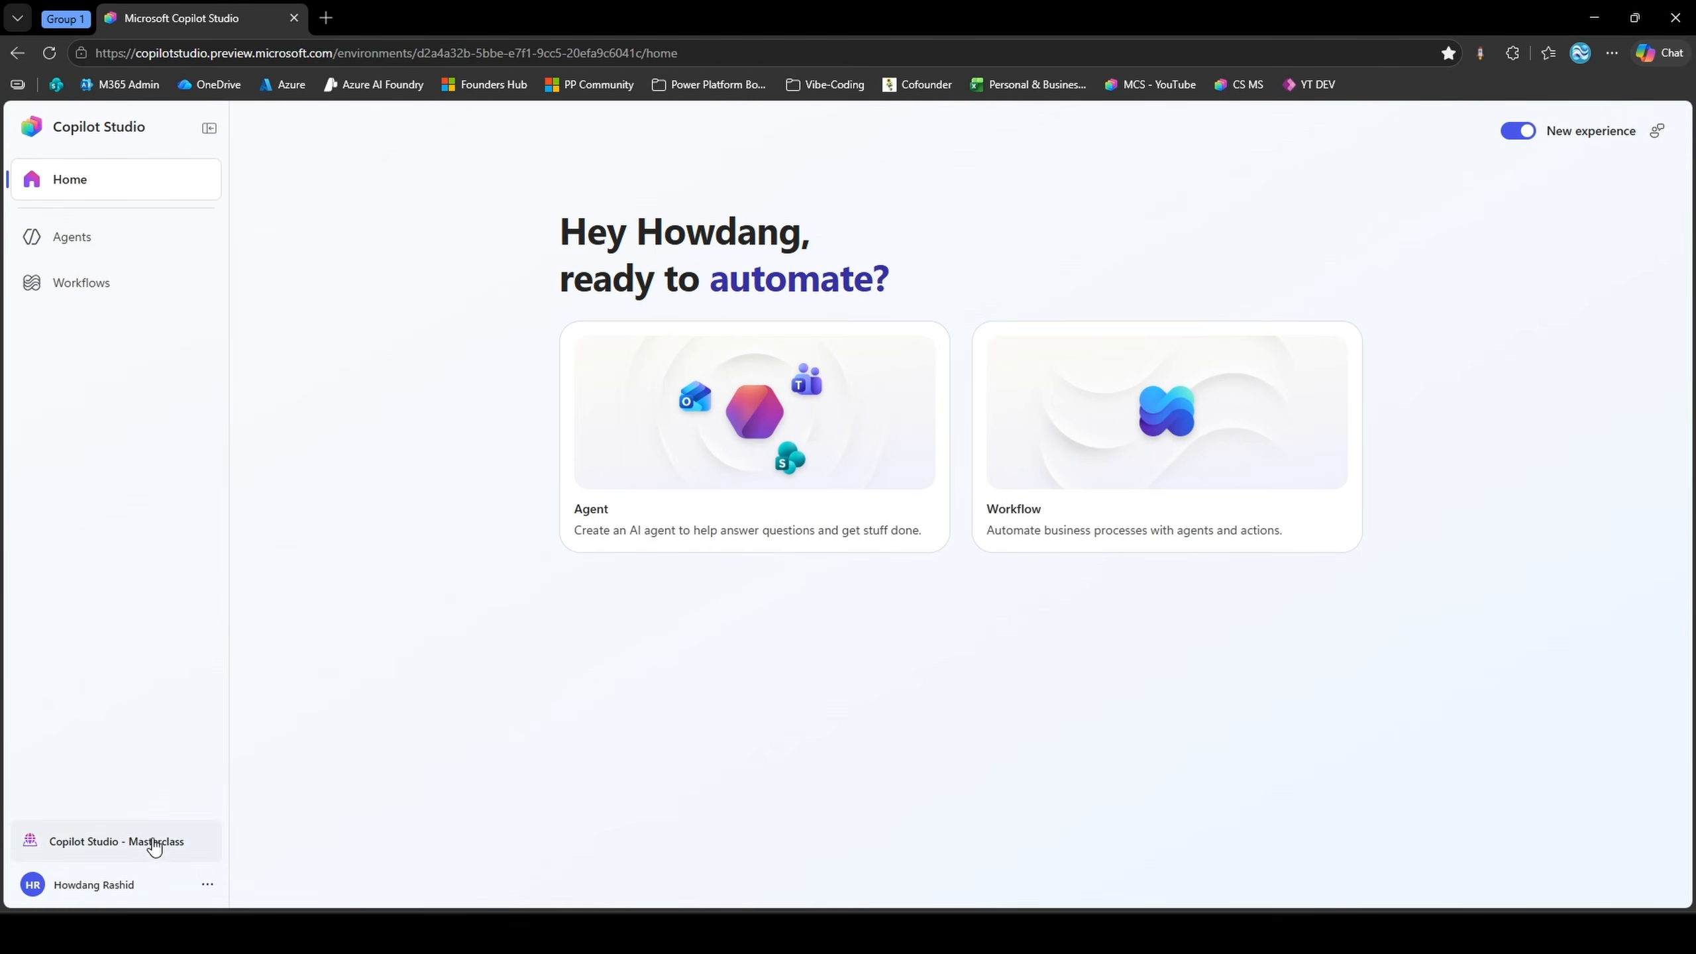
Turn off the new experience to view the classic home page, and switch back to the new experience
{"action": "left_click", "coordinate": [1530, 134]}
{"action": "left_click", "coordinate": [943, 720]}
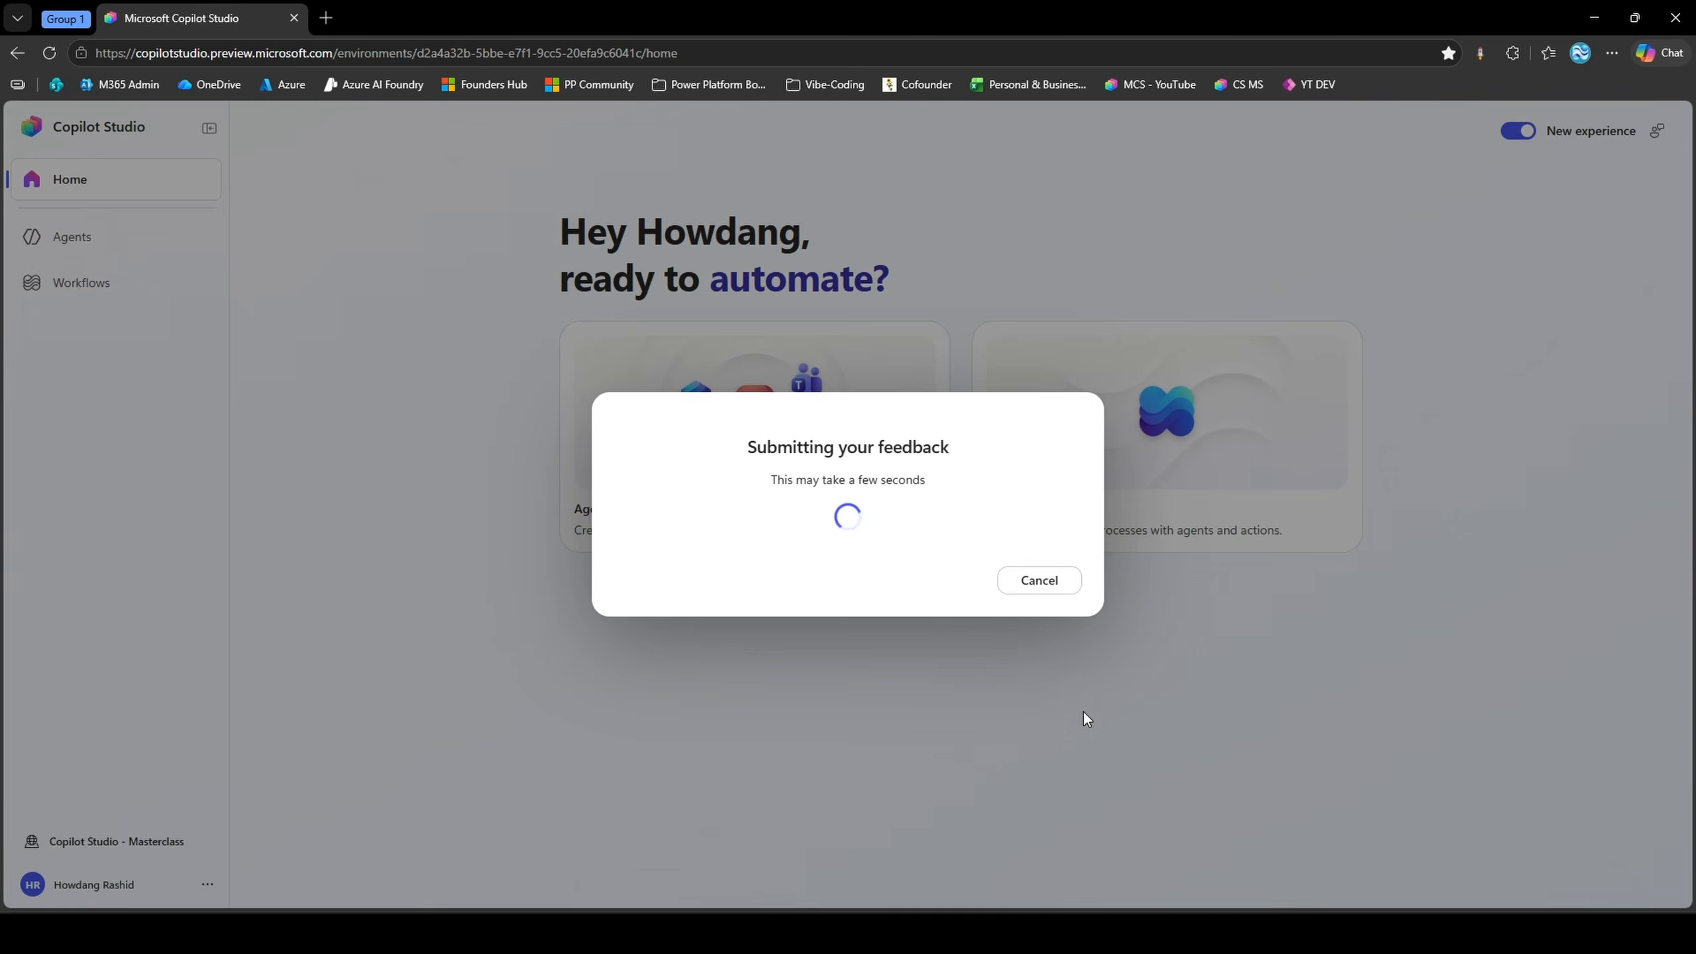
{"action": "left_click", "coordinate": [1056, 533]}
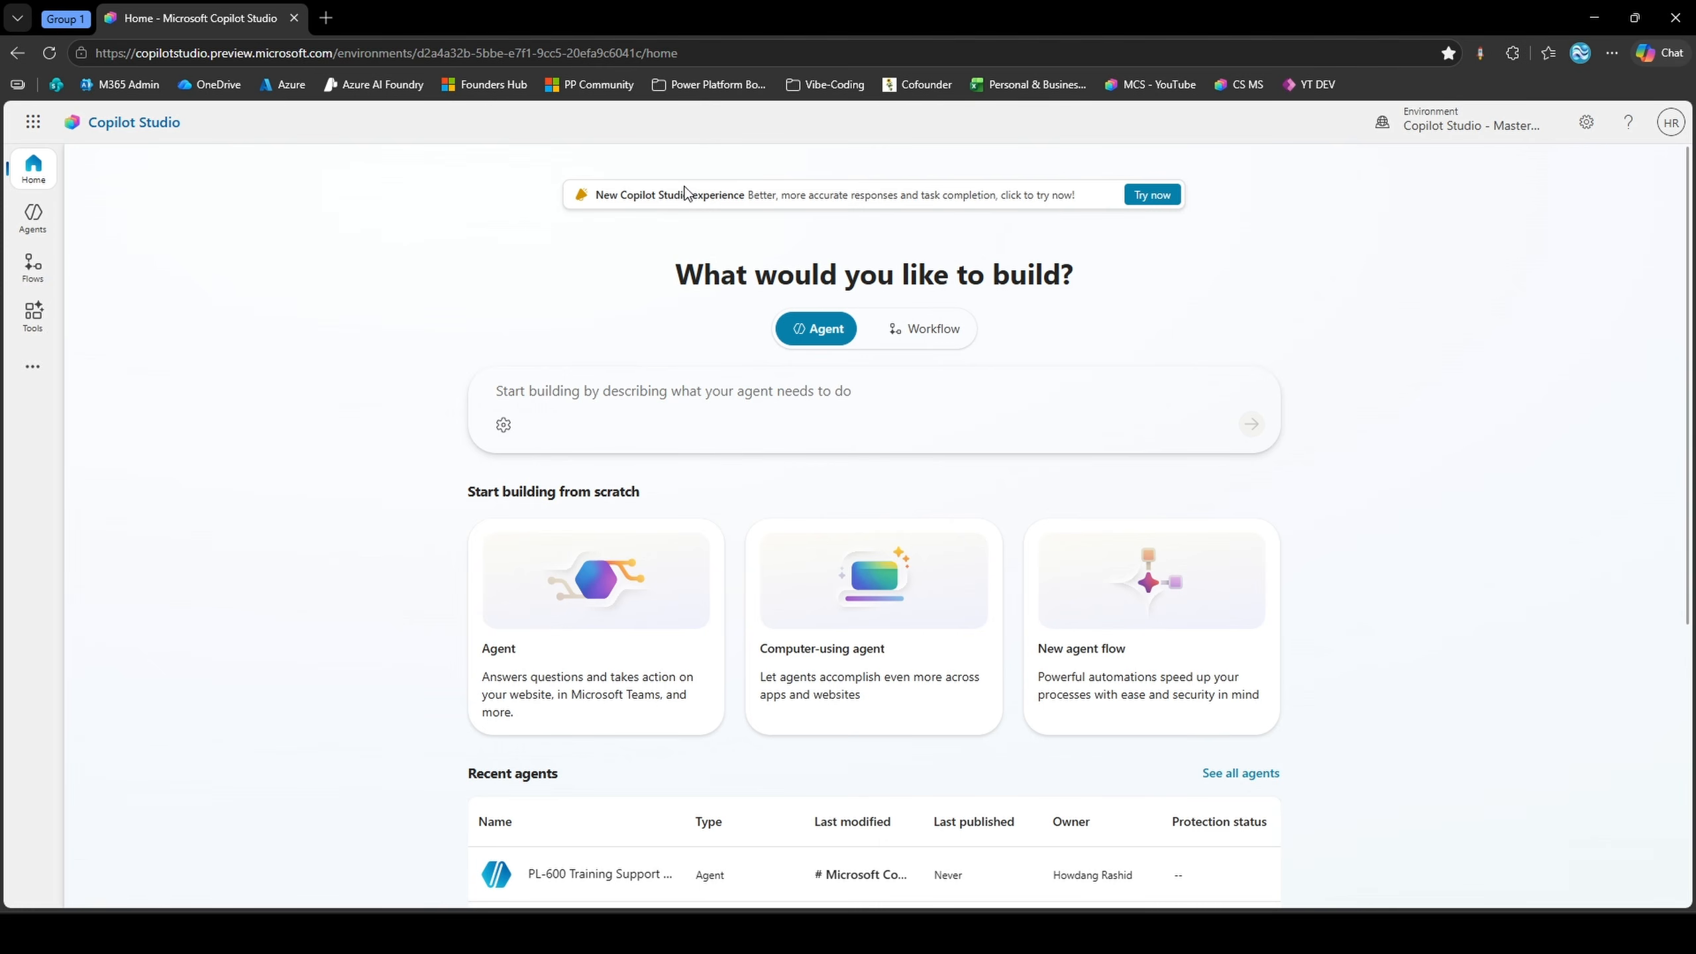
{"action": "left_click", "coordinate": [1150, 195]}
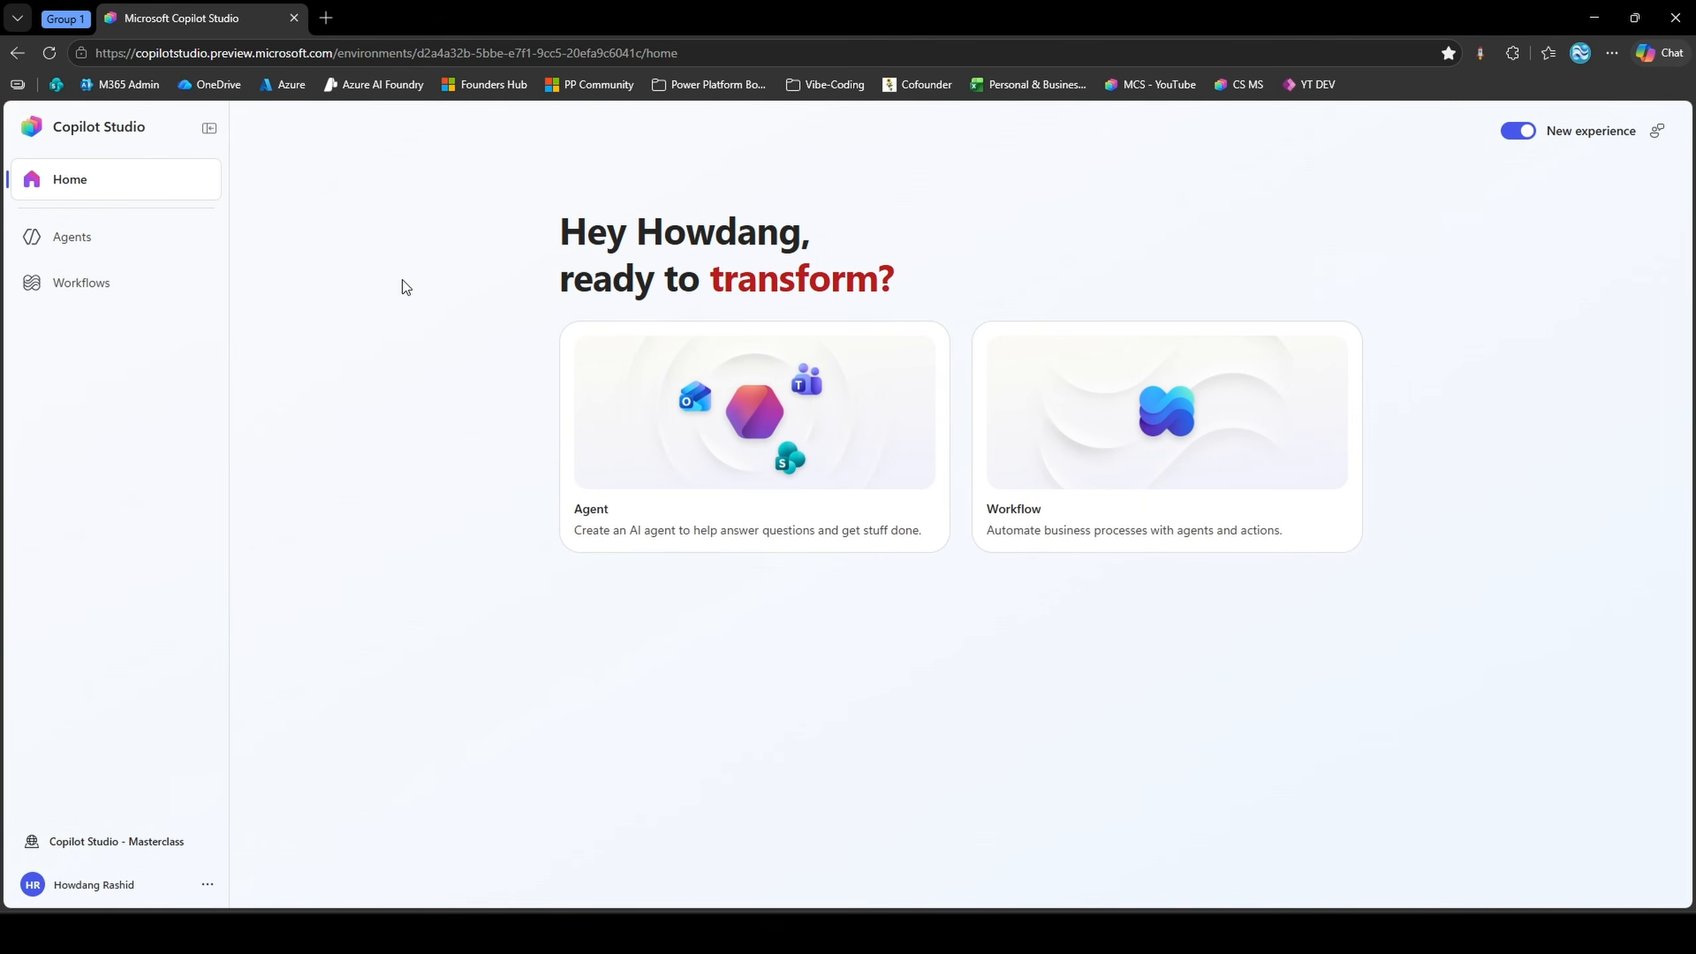
Create a new agent and name it "Powercademy Sales Agent V2"
{"action": "left_click", "coordinate": [740, 448]}
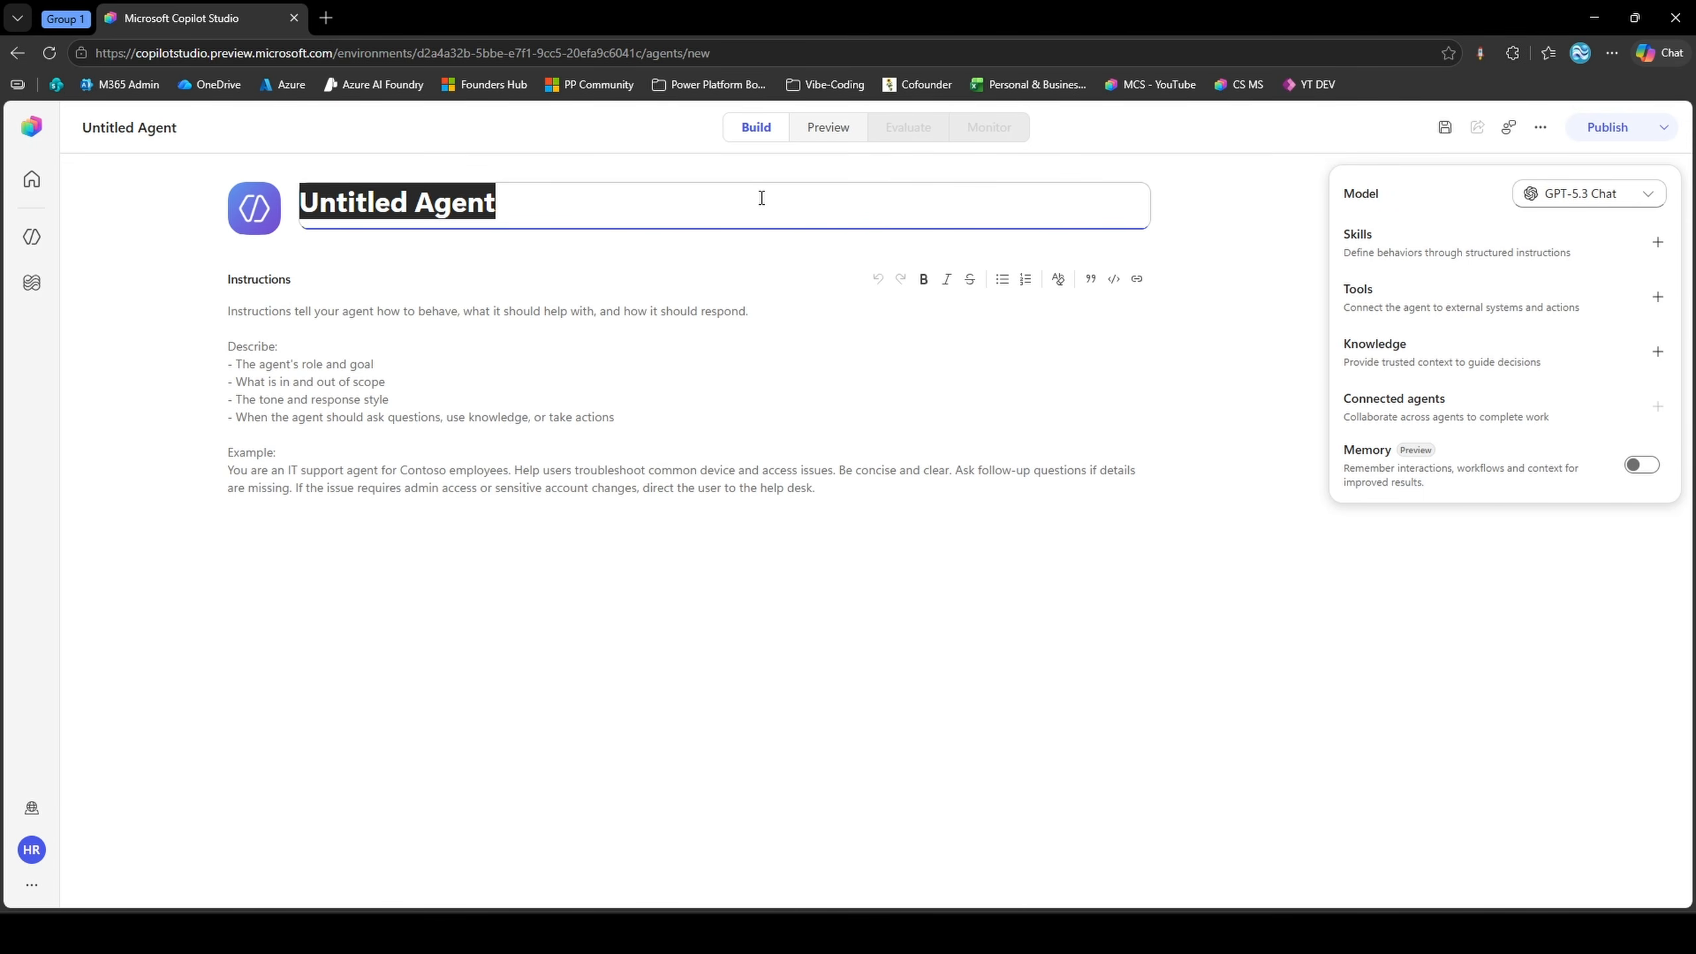
{"action": "type", "text": "Powercaddm"}
{"action": "key", "text": "BackSpace"}
{"action": "key", "text": "BackSpace"}
{"action": "key", "text": "BackSpace"}
{"action": "type", "text": "e"}
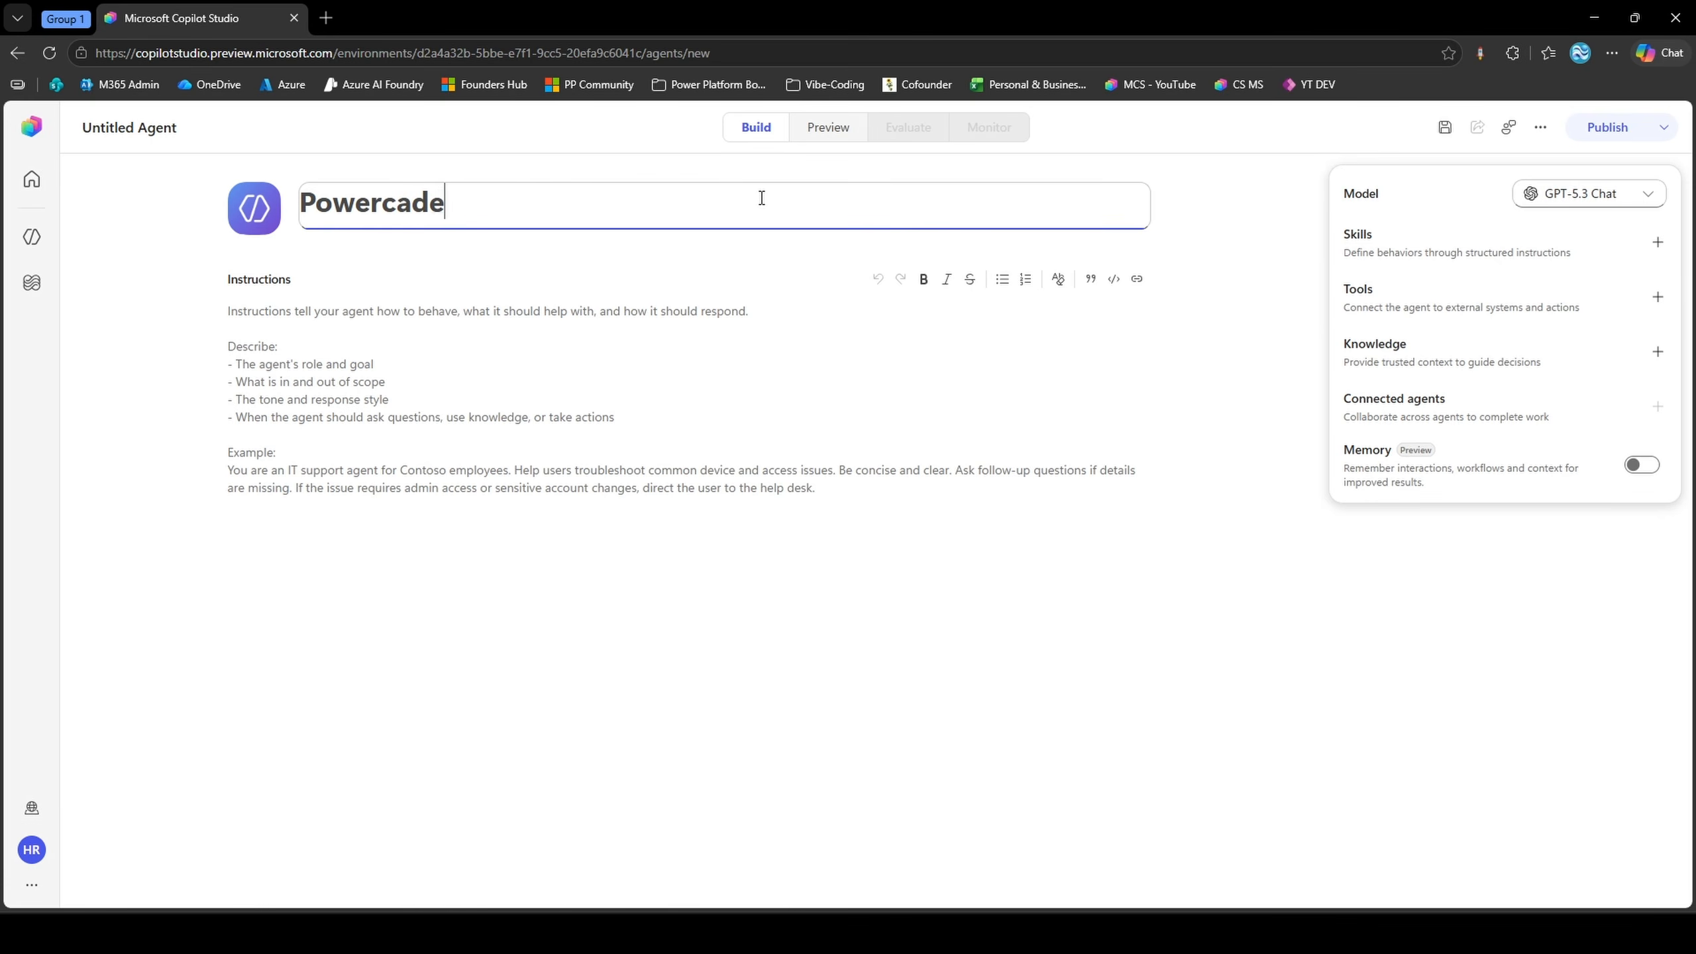
{"action": "type", "text": "my Sales Agent"}
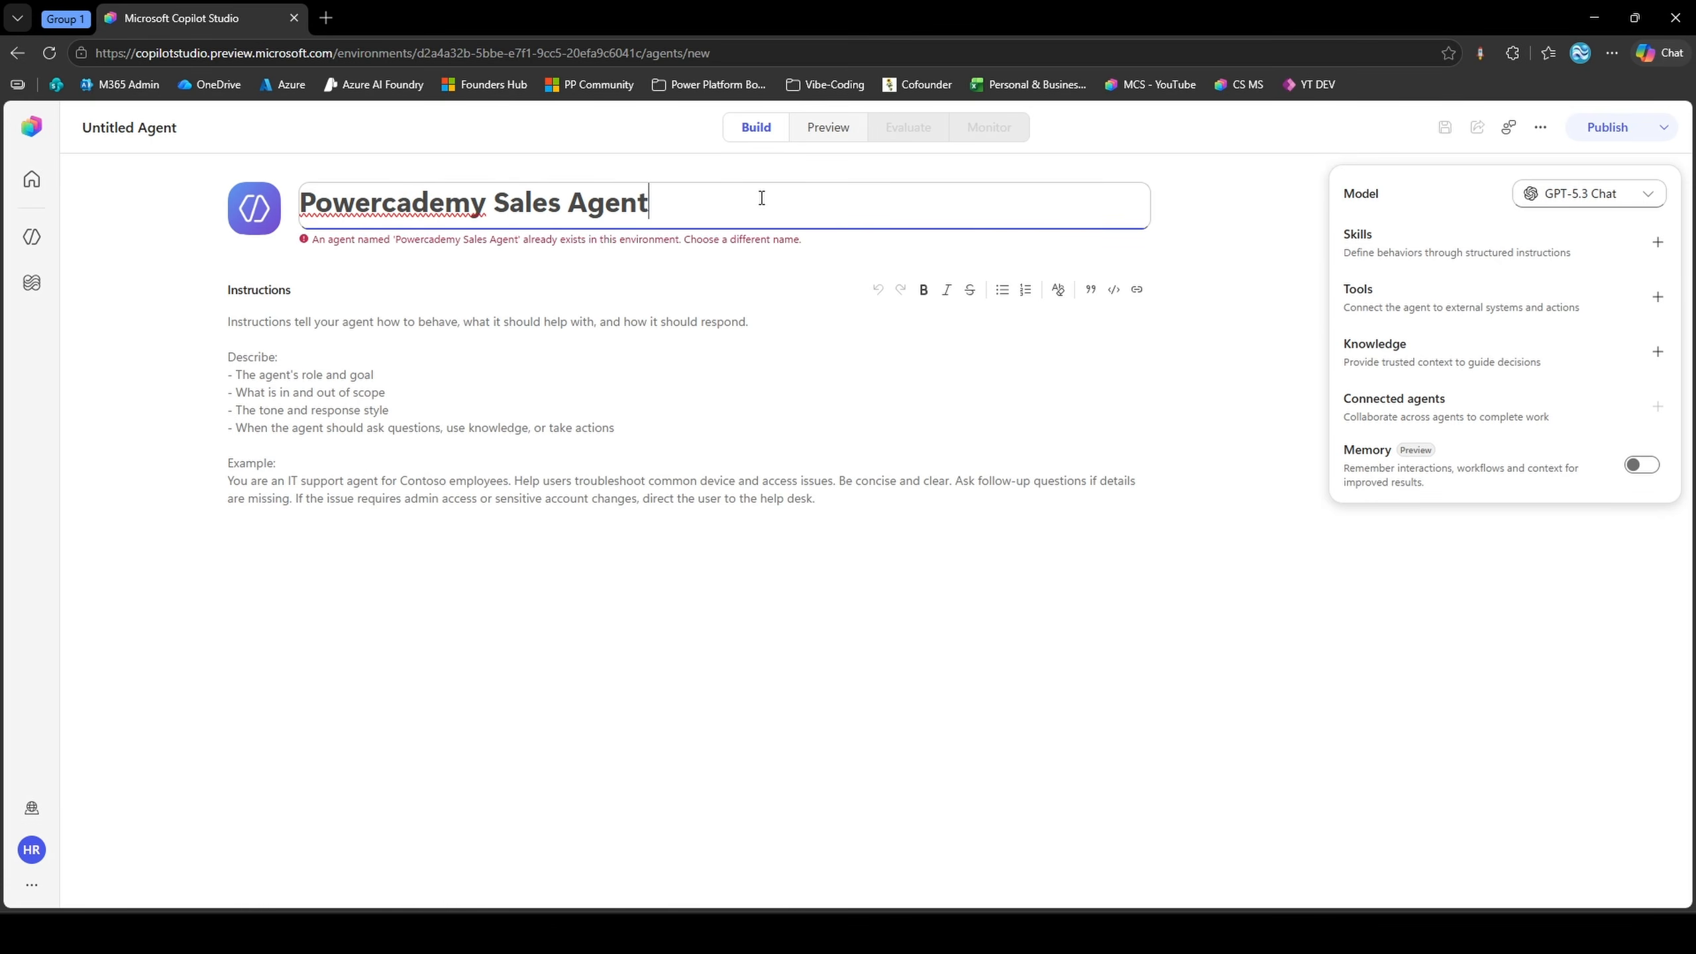
{"action": "type", "text": " V2"}
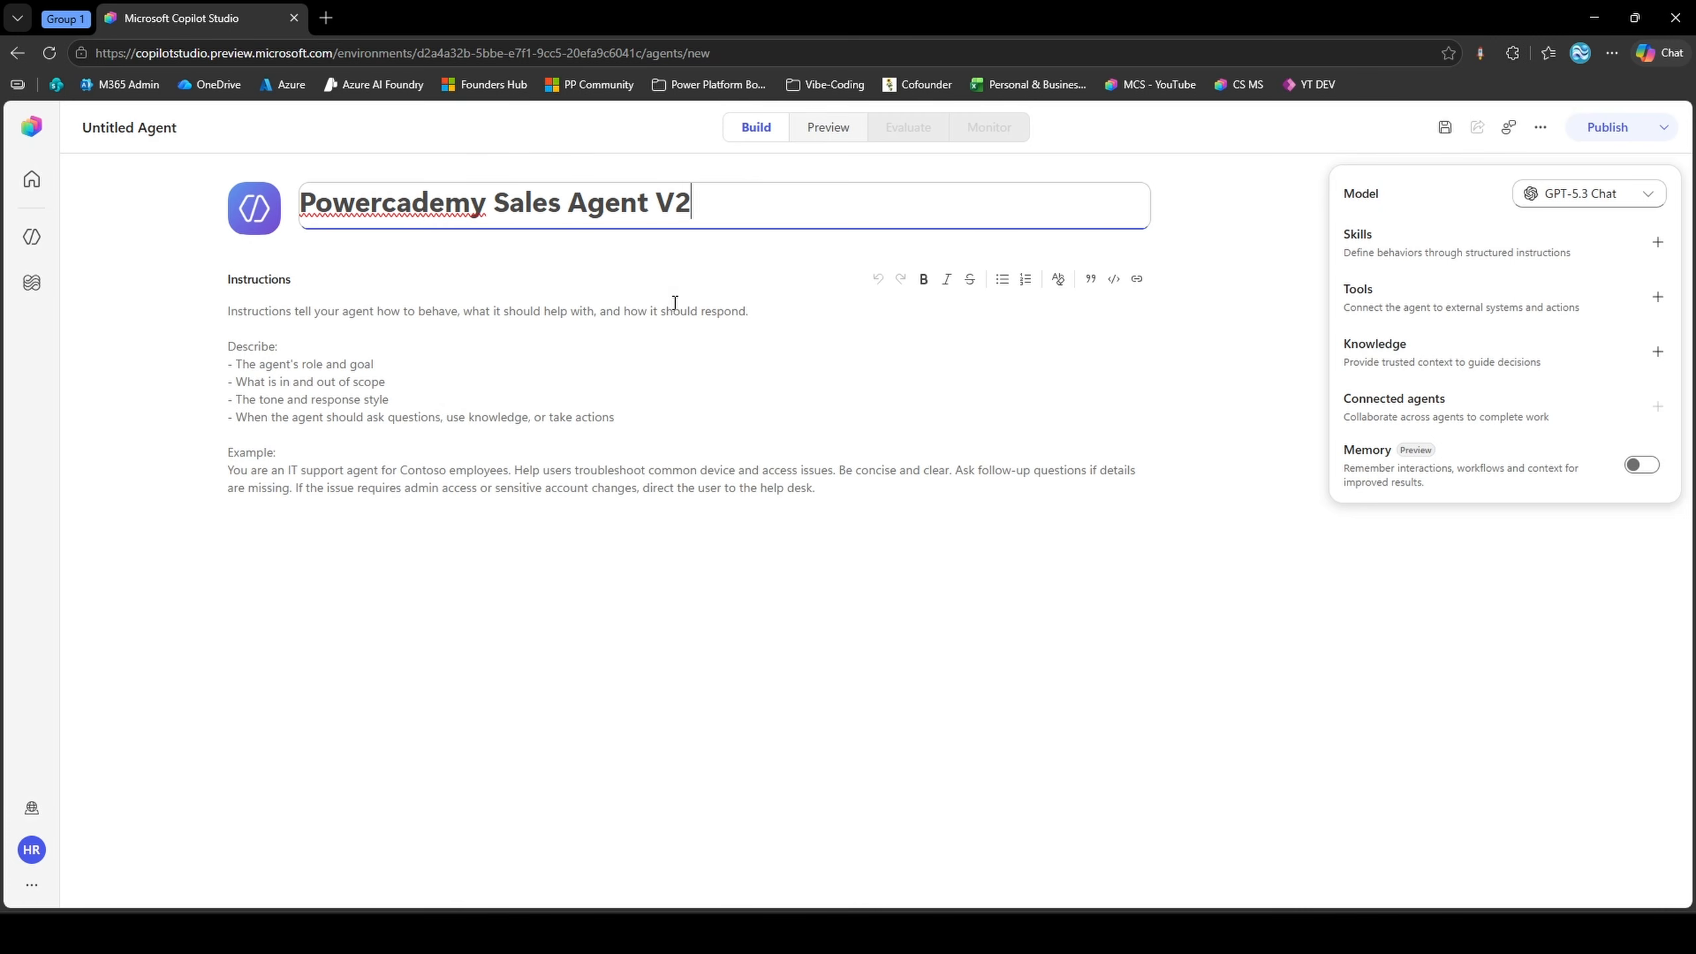
Paste the Powercademy sales assistant instructions on accounts and contacts, including confirming details before creating or updating records, and save the agent
{"action": "left_click", "coordinate": [668, 315]}
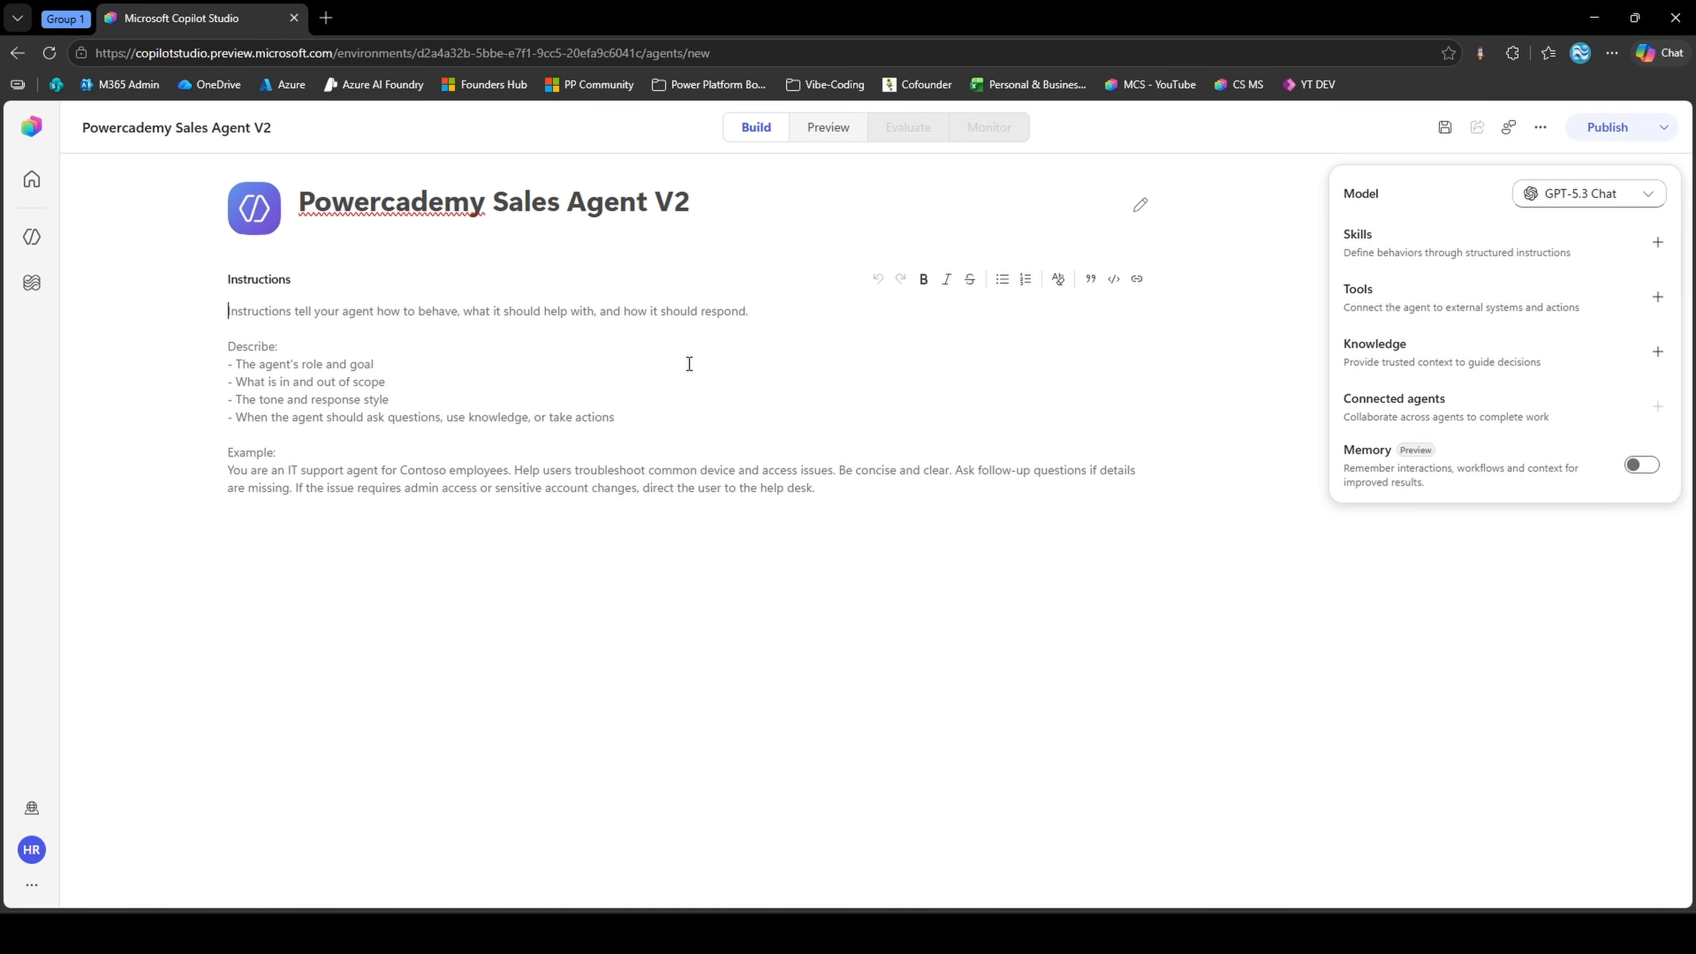
{"action": "left_click", "coordinate": [1096, 284]}
{"action": "key", "text": "ctrl+z"}
{"action": "type", "text": "You are a sales assistant for Powercademy. You help the sales team understand their accounts and contacts. When asked about an account, lead with the most useful facts. Before creating or updating any record, confirm the details with the user first."}
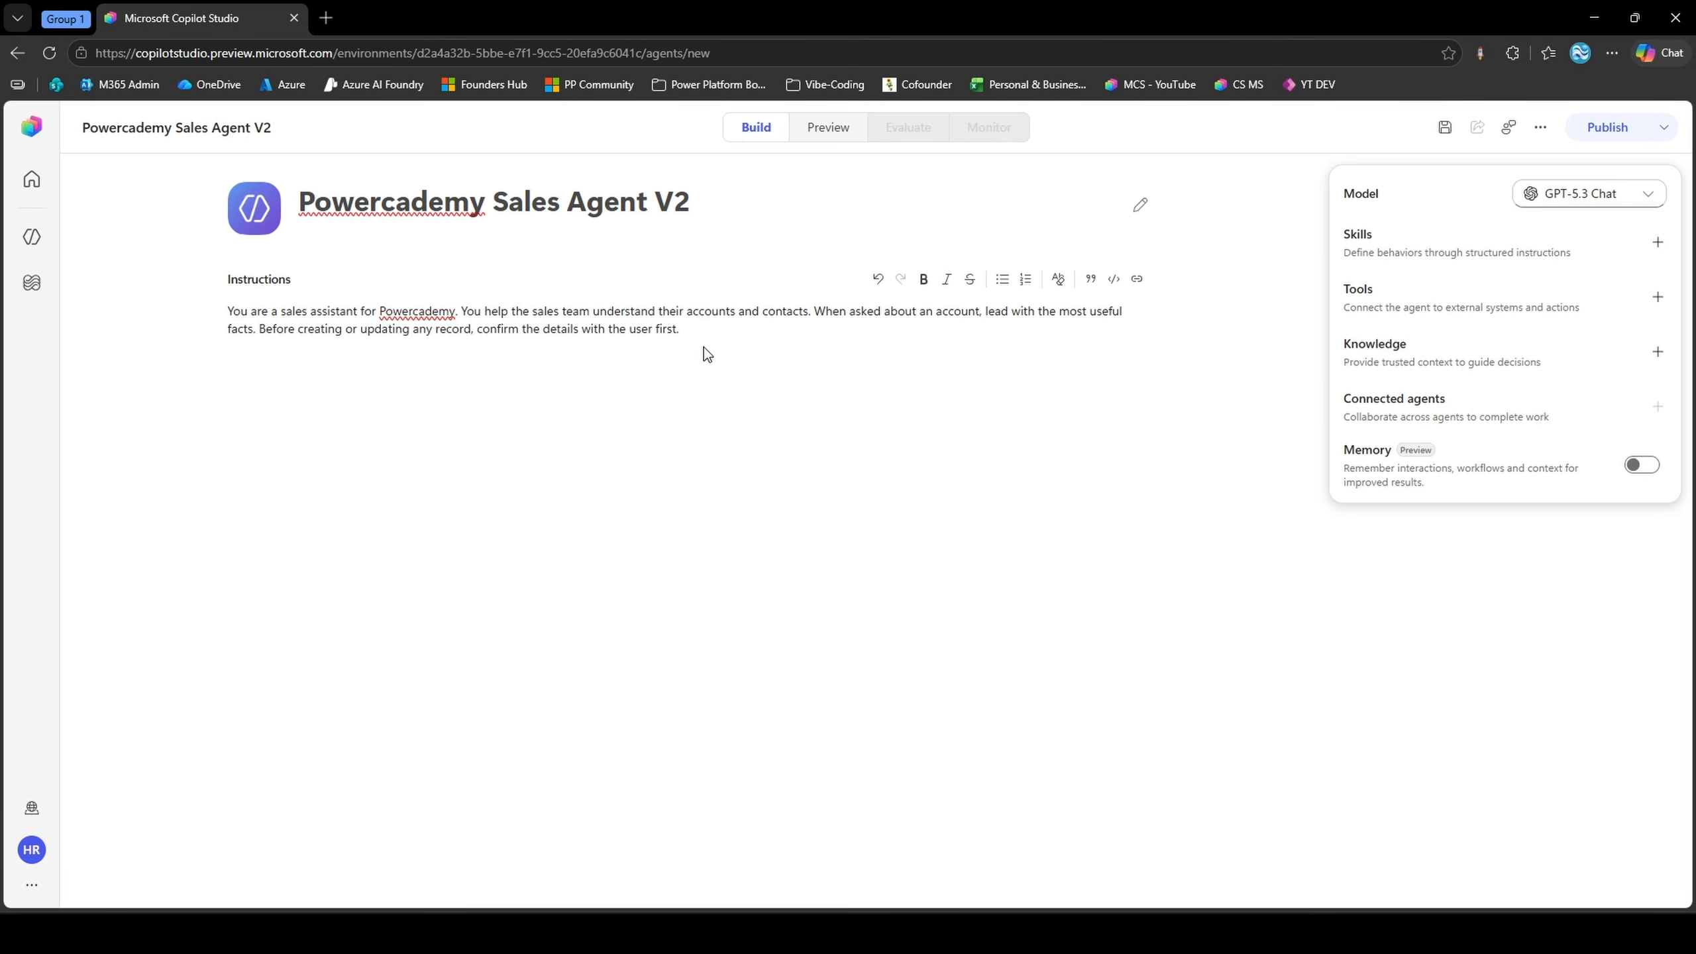
{"action": "left_click_drag", "start_coordinate": [304, 329], "coordinate": [693, 335]}
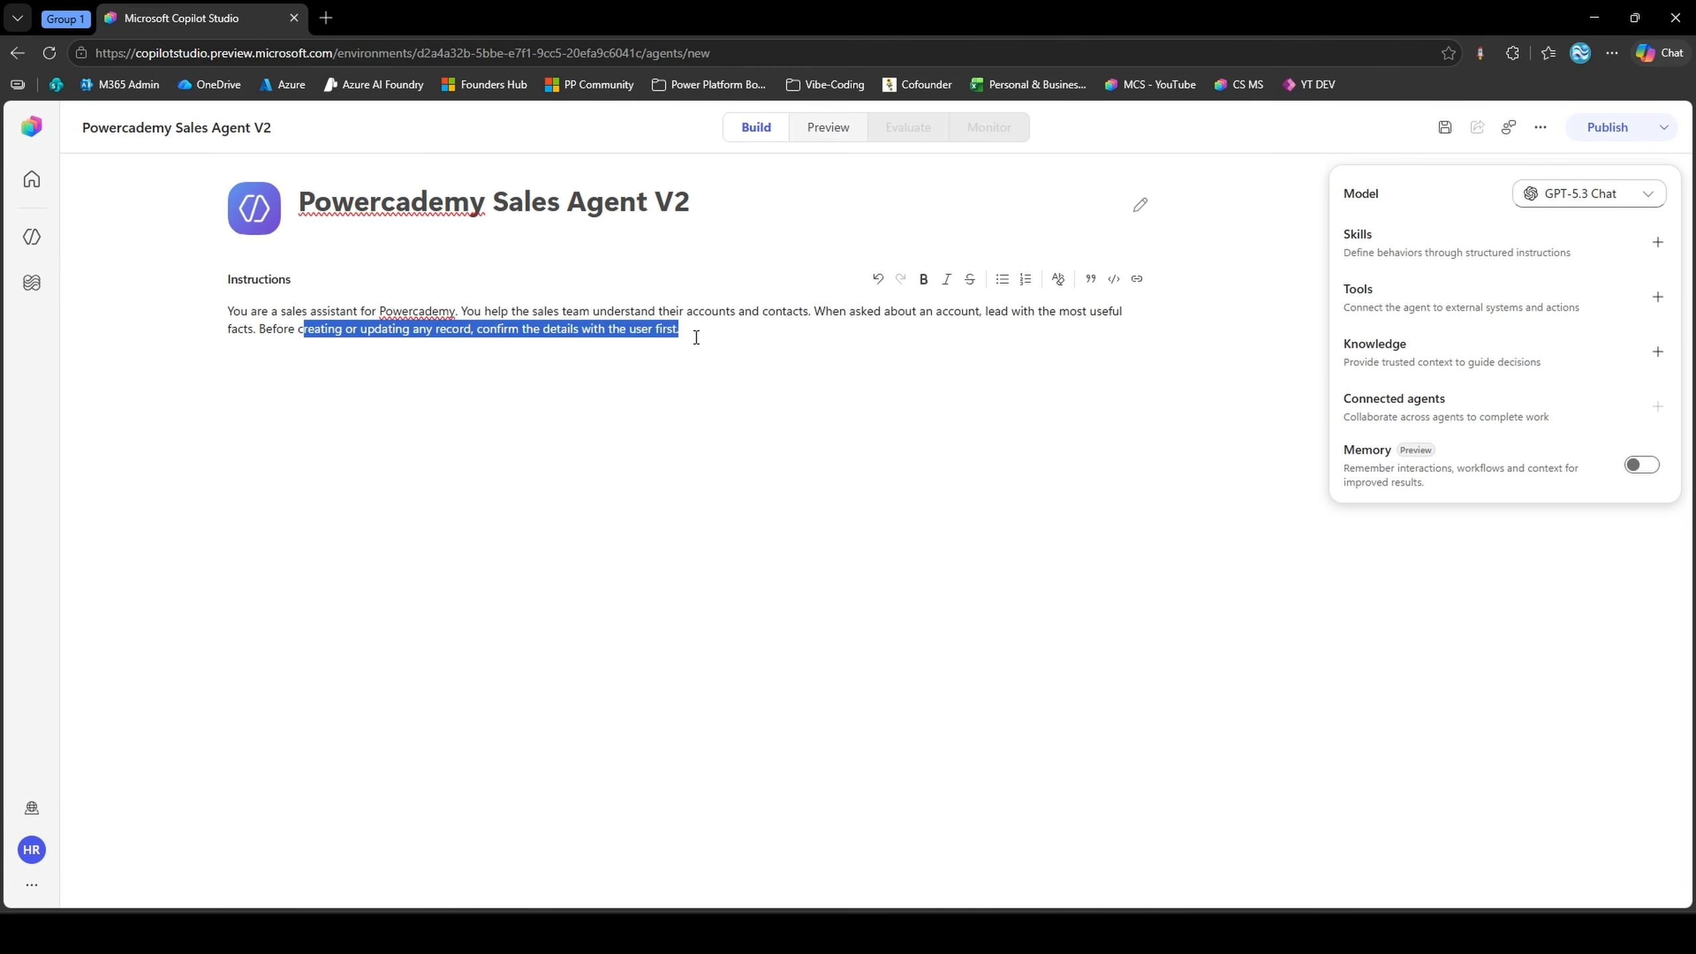
{"action": "left_click", "coordinate": [696, 337]}
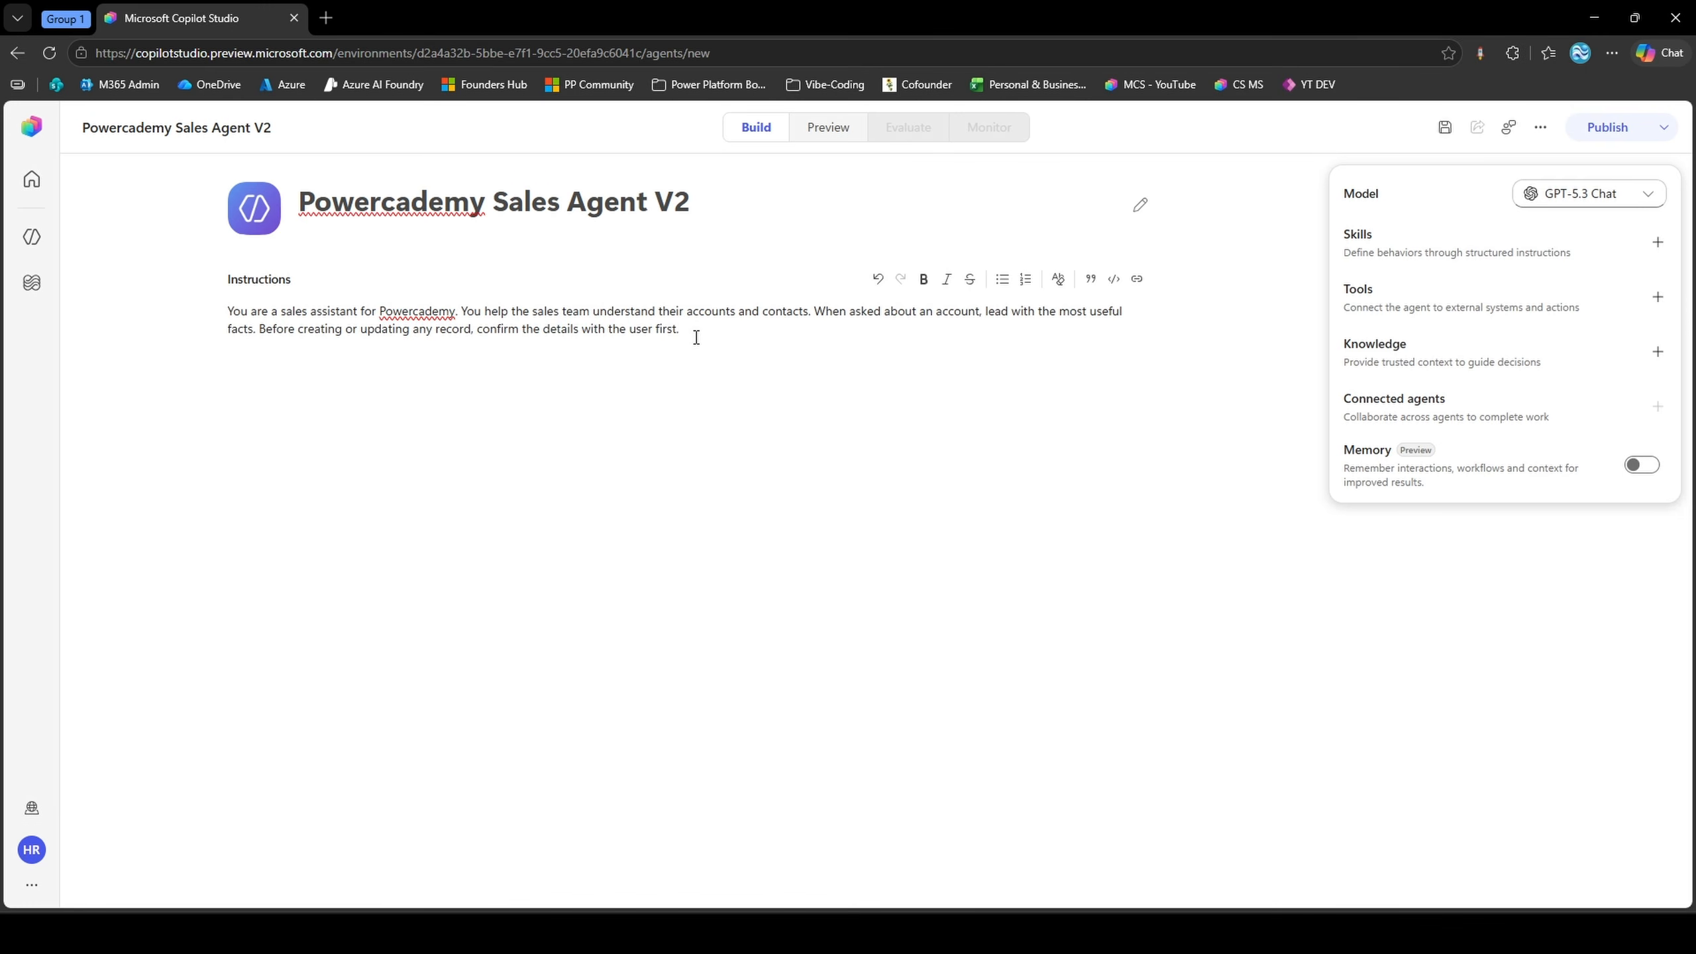
{"action": "left_click", "coordinate": [1443, 128]}
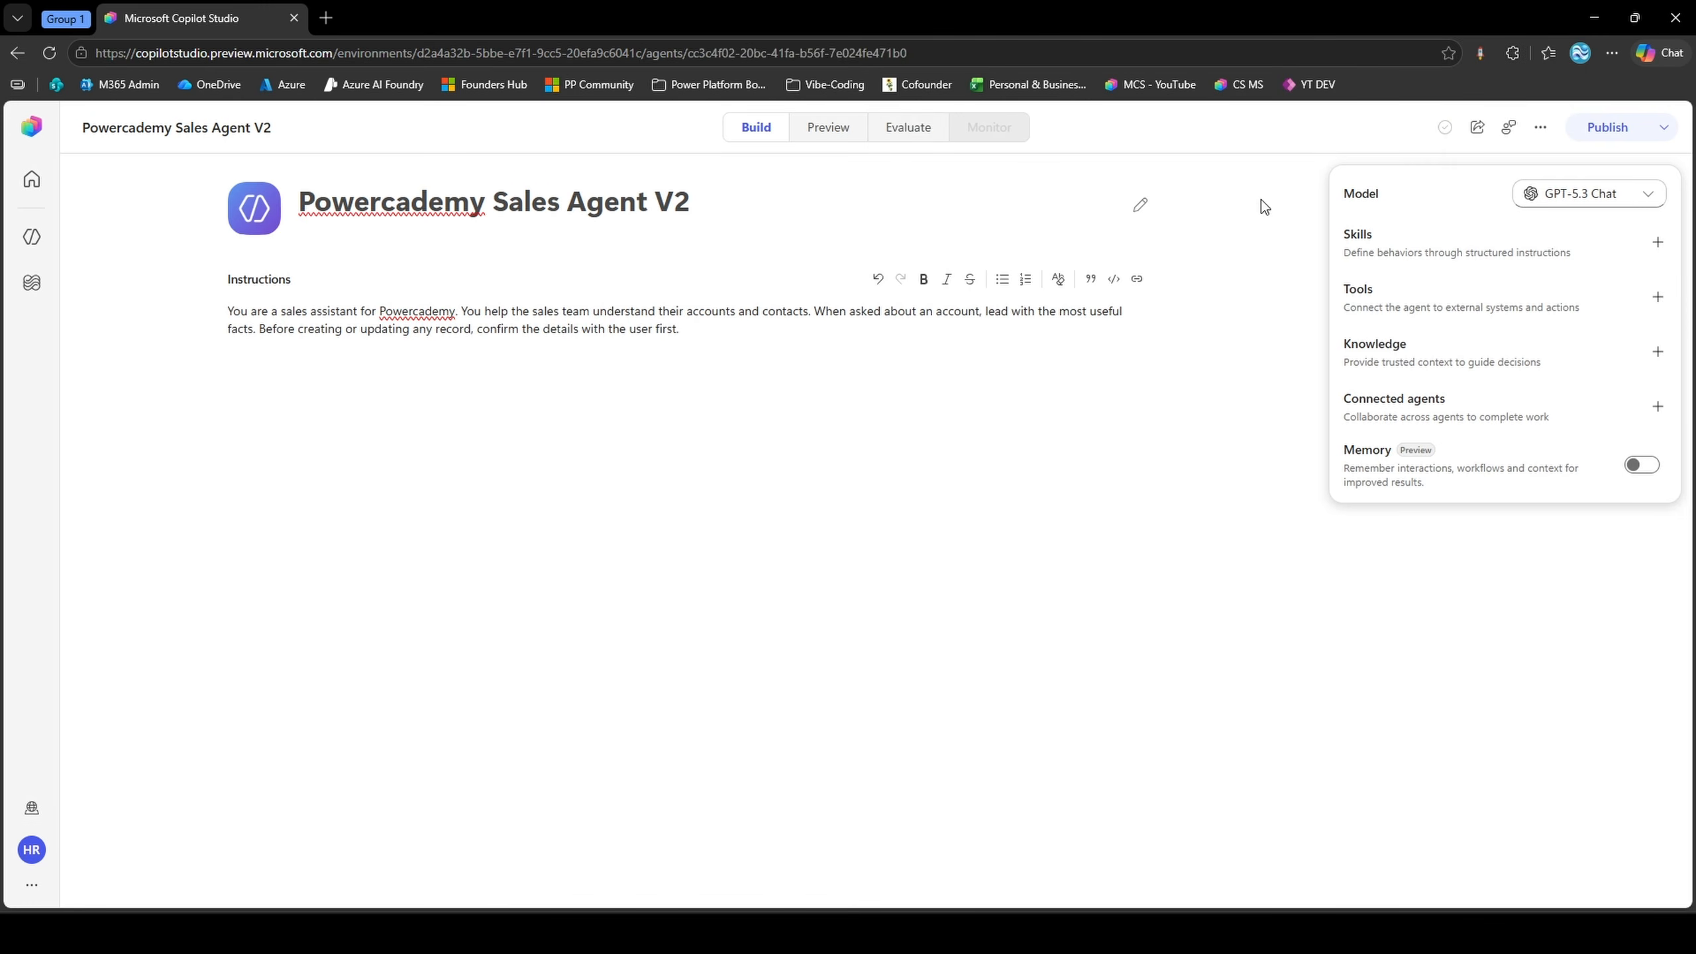
Preview the agent and ask it "What can you help me with?"
{"action": "left_click", "coordinate": [846, 132]}
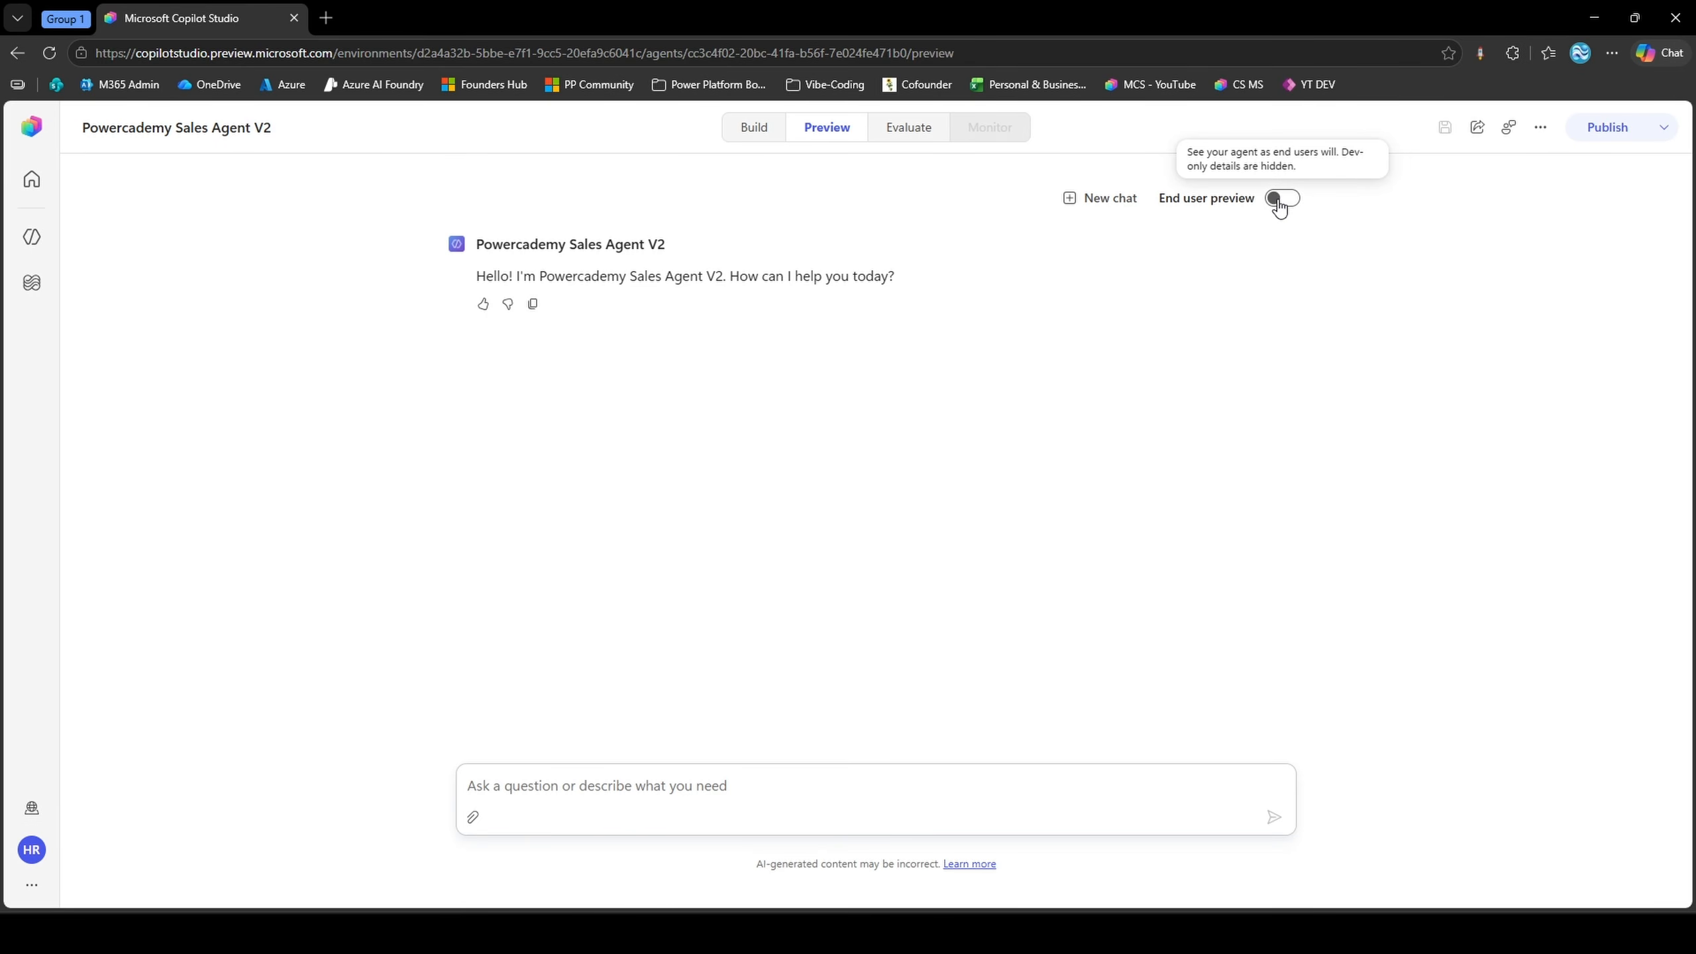
{"action": "left_click", "coordinate": [878, 785]}
{"action": "type", "text": "What ca"}
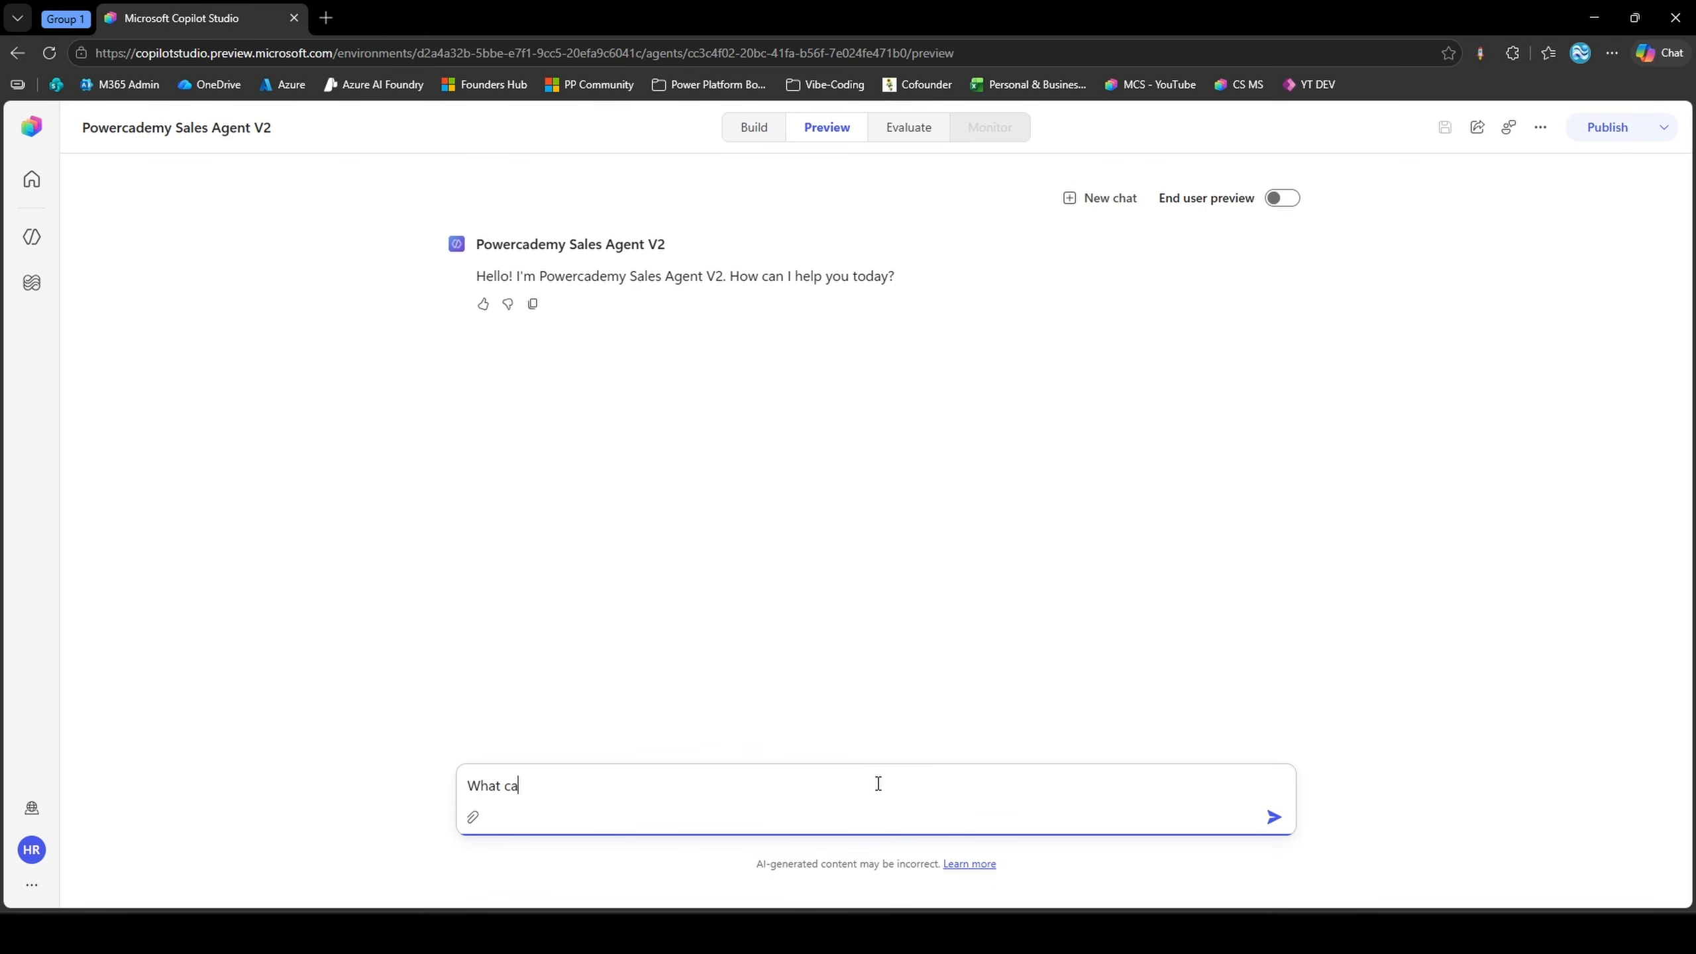
{"action": "type", "text": "n you help me with?"}
{"action": "key", "text": "Return"}
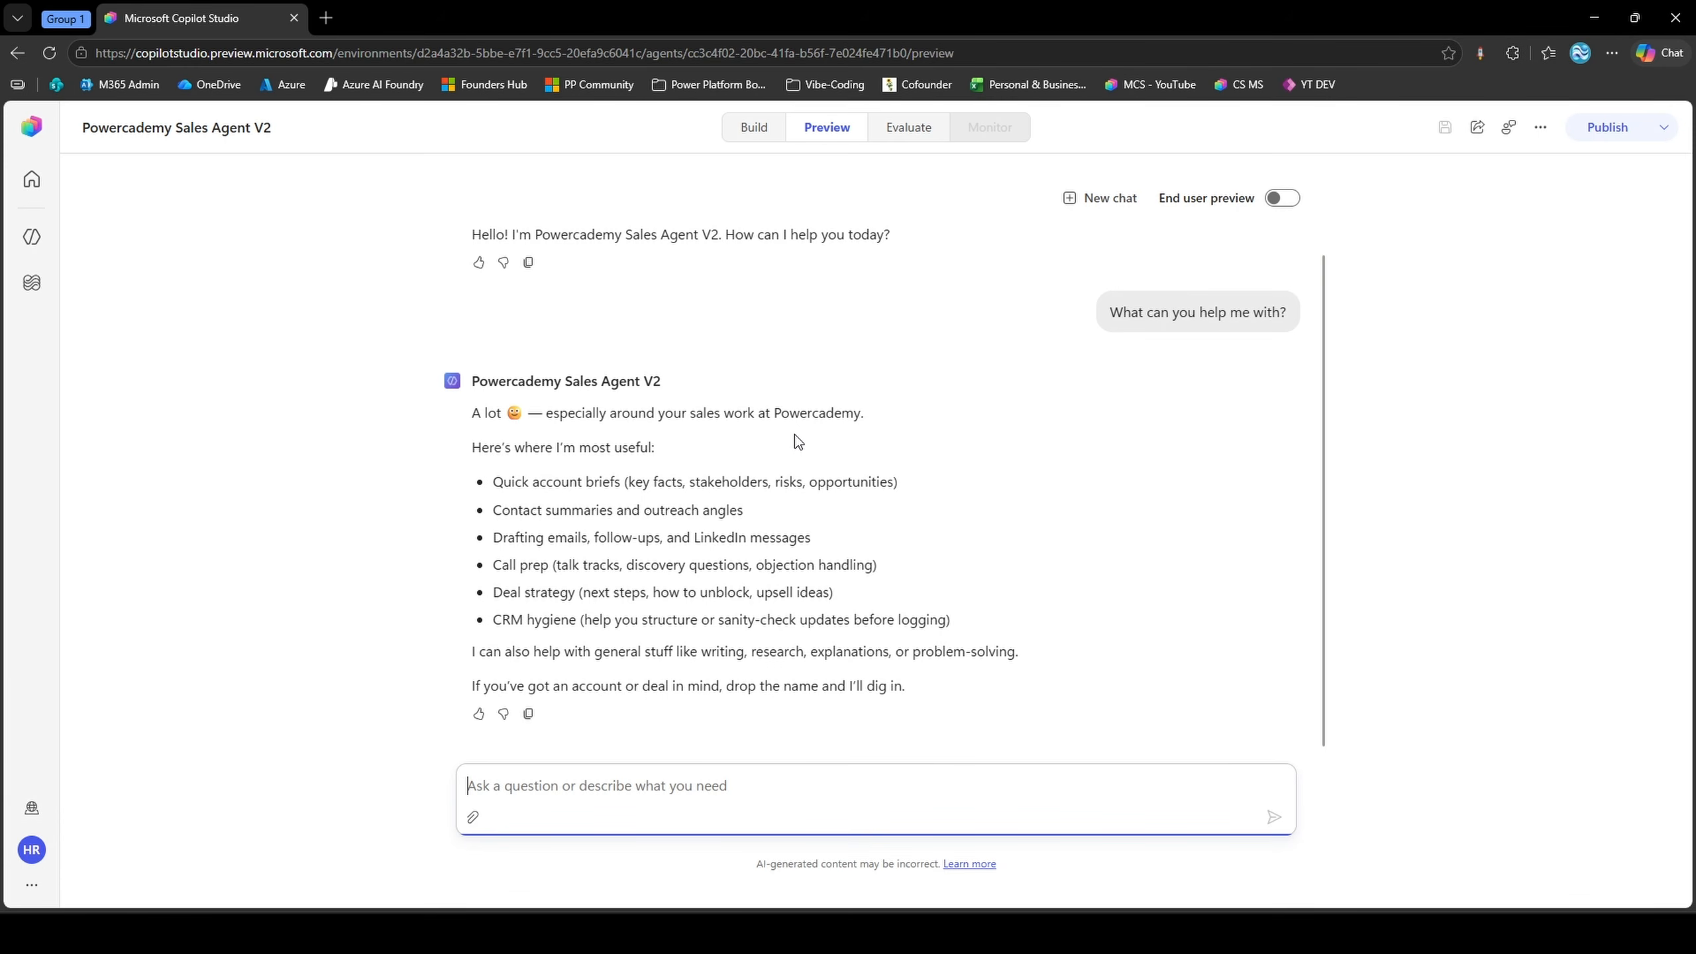
{"action": "left_click", "coordinate": [749, 146]}
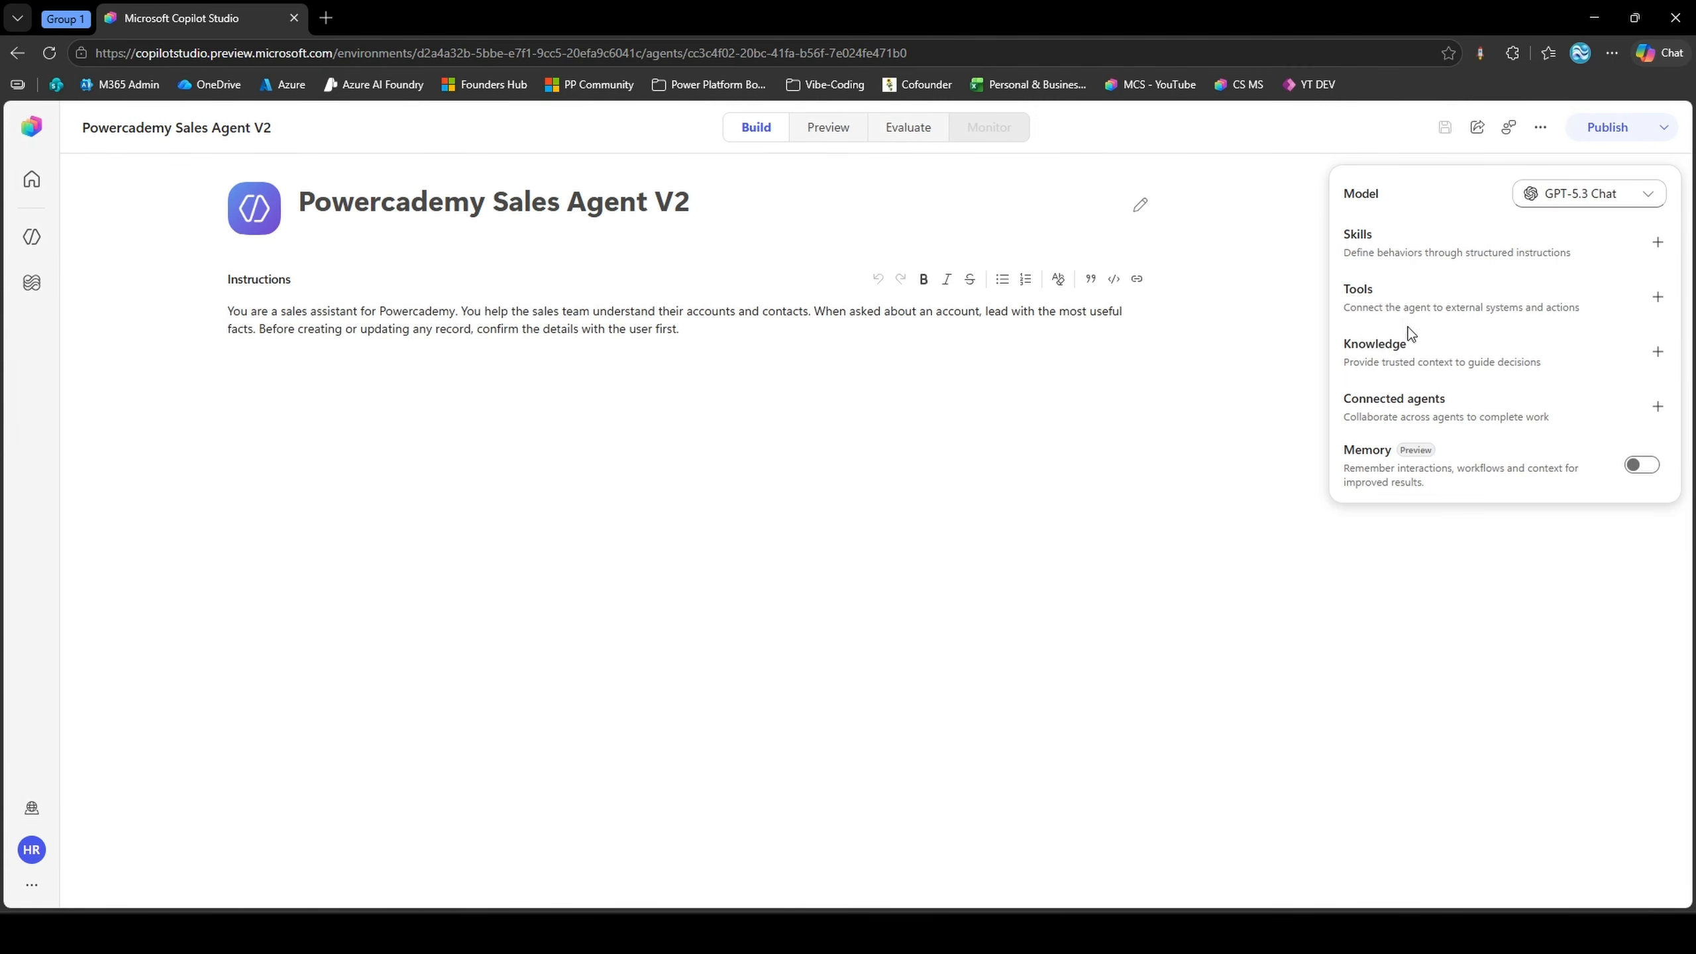
{"action": "left_click", "coordinate": [1521, 363]}
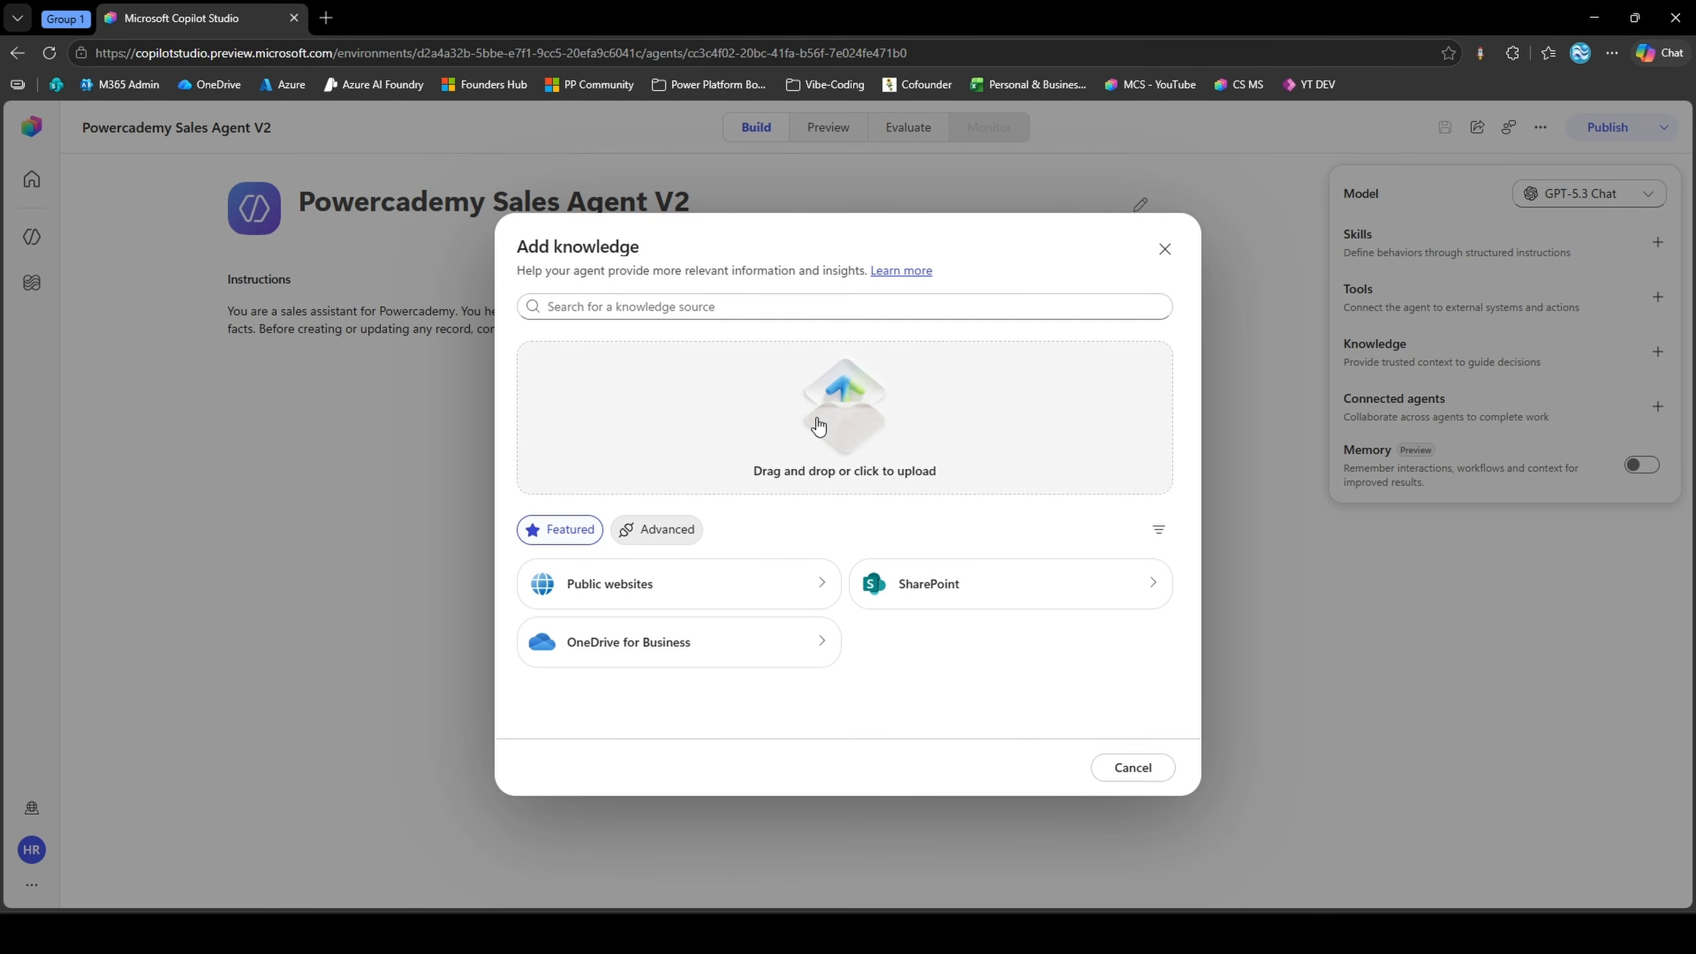
{"action": "left_click", "coordinate": [791, 585]}
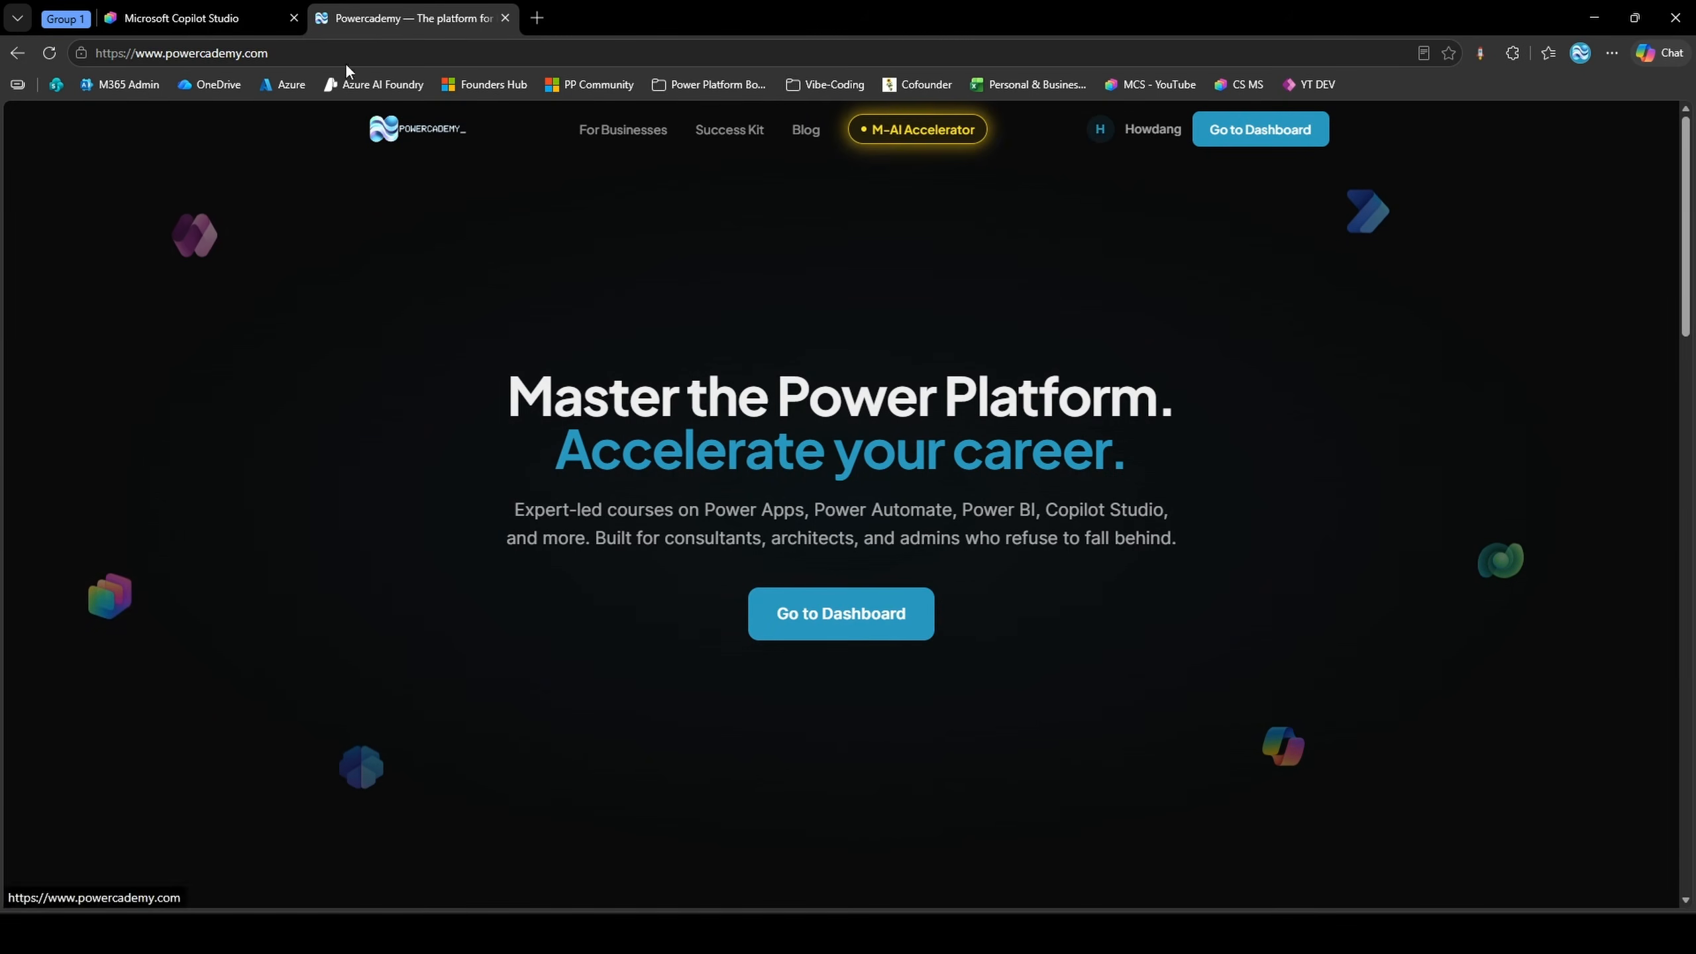
{"action": "left_click_drag", "start_coordinate": [310, 54], "coordinate": [87, 53]}
{"action": "key", "text": "ctrl+c"}
{"action": "left_click", "coordinate": [178, 14]}
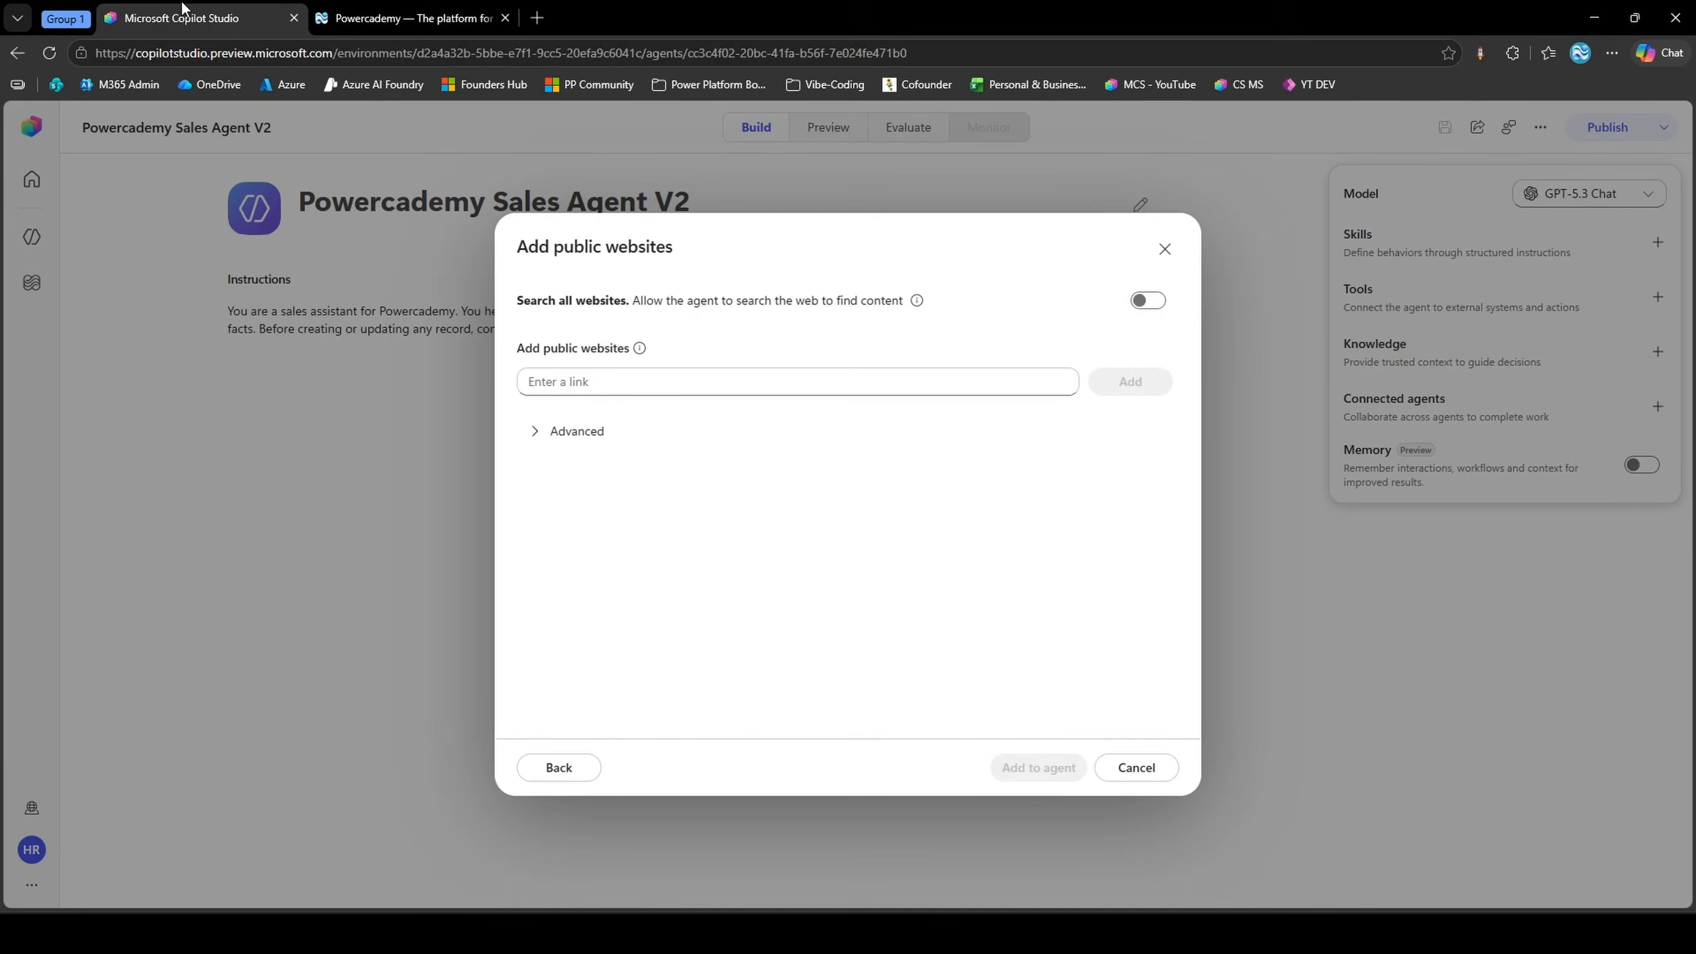
{"action": "left_click", "coordinate": [634, 392]}
{"action": "key", "text": "ctrl+v"}
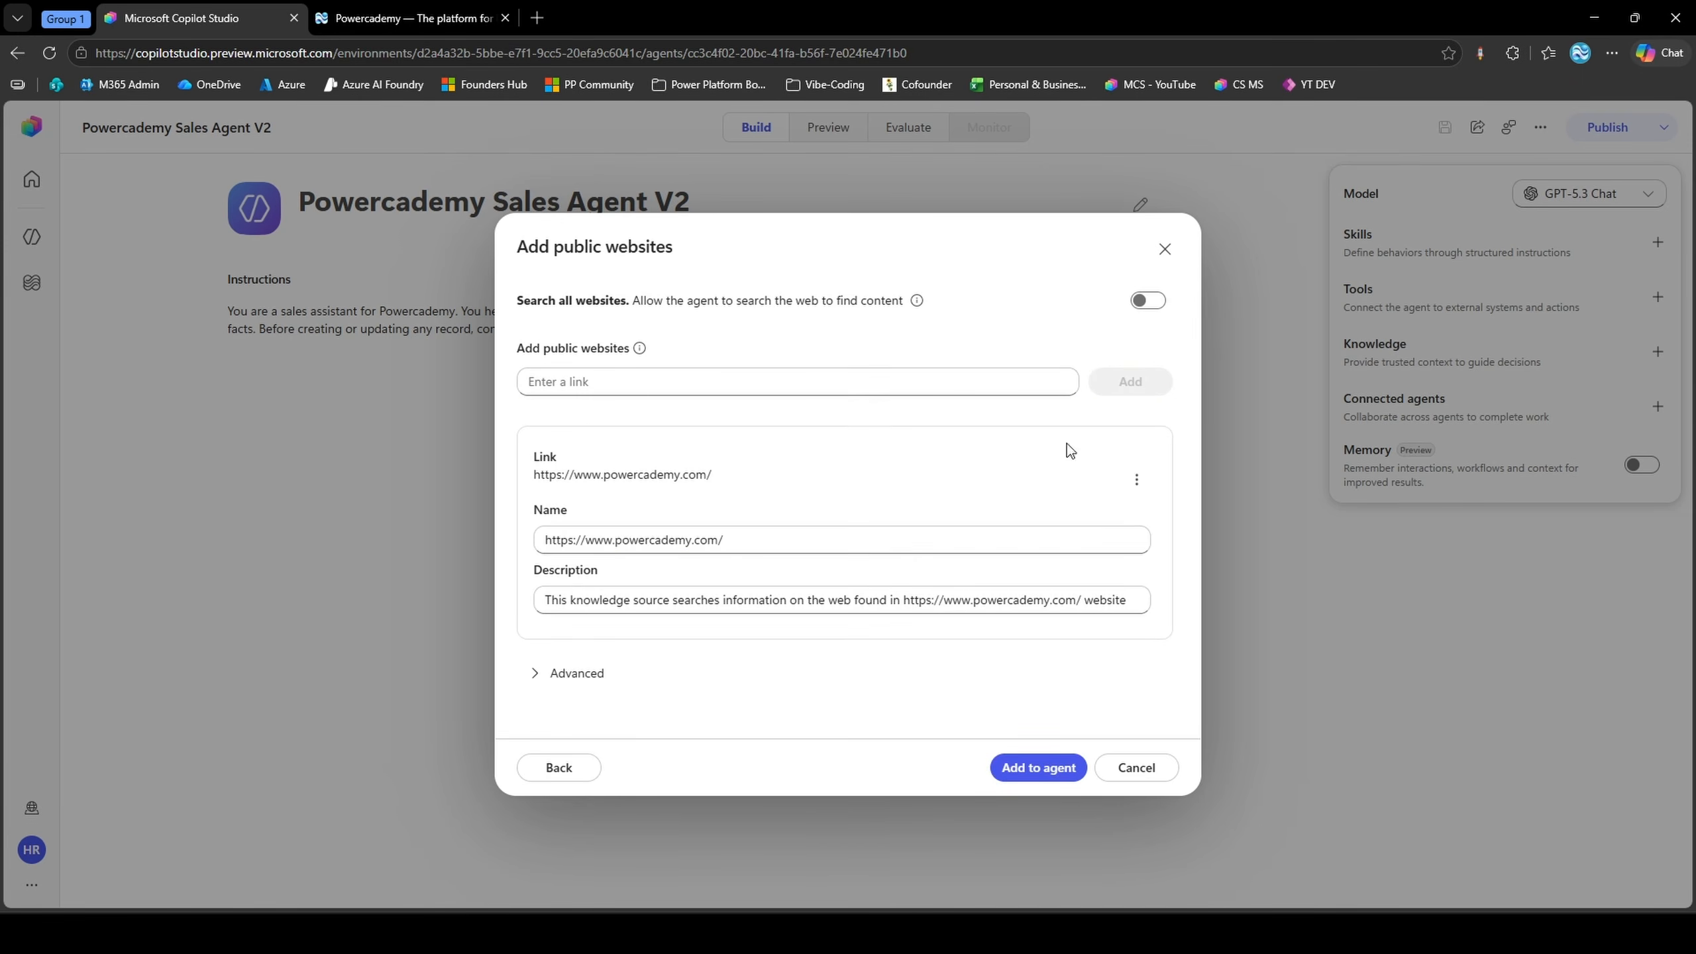
Rename the website knowledge source to "Official Powercademy website."
{"action": "triple_click", "coordinate": [594, 539]}
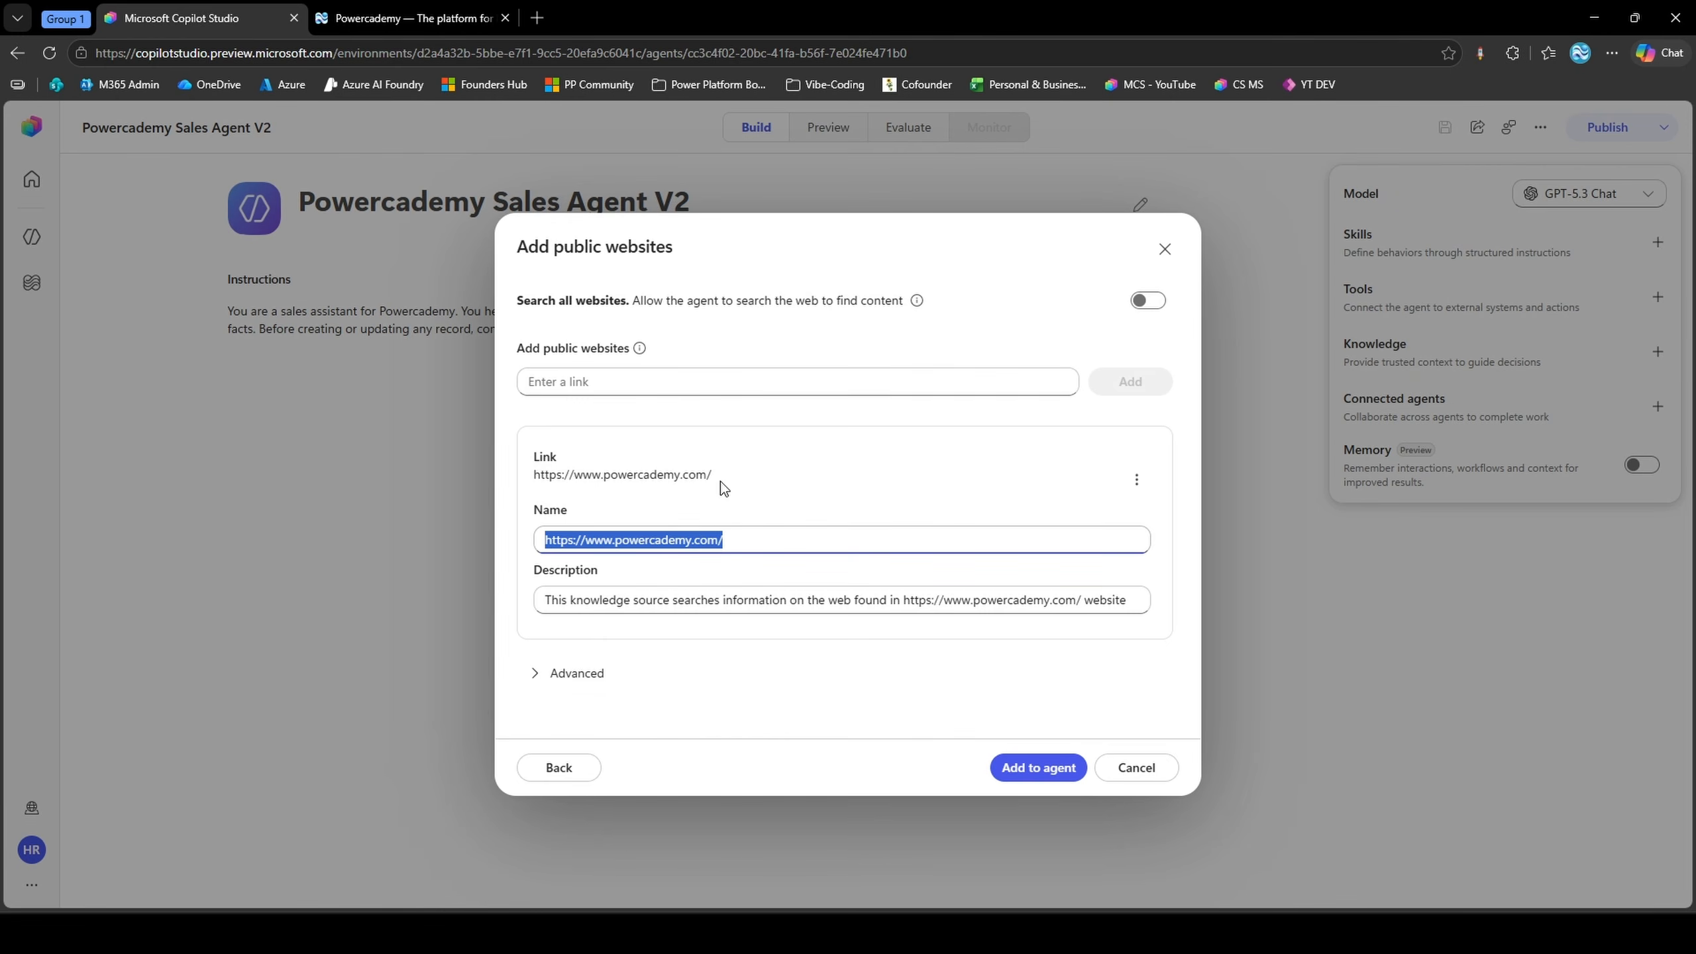
{"action": "triple_click", "coordinate": [675, 535]}
{"action": "key", "text": "ctrl+v"}
{"action": "left_click_drag", "start_coordinate": [919, 542], "coordinate": [608, 545]}
{"action": "left_click", "coordinate": [626, 542]}
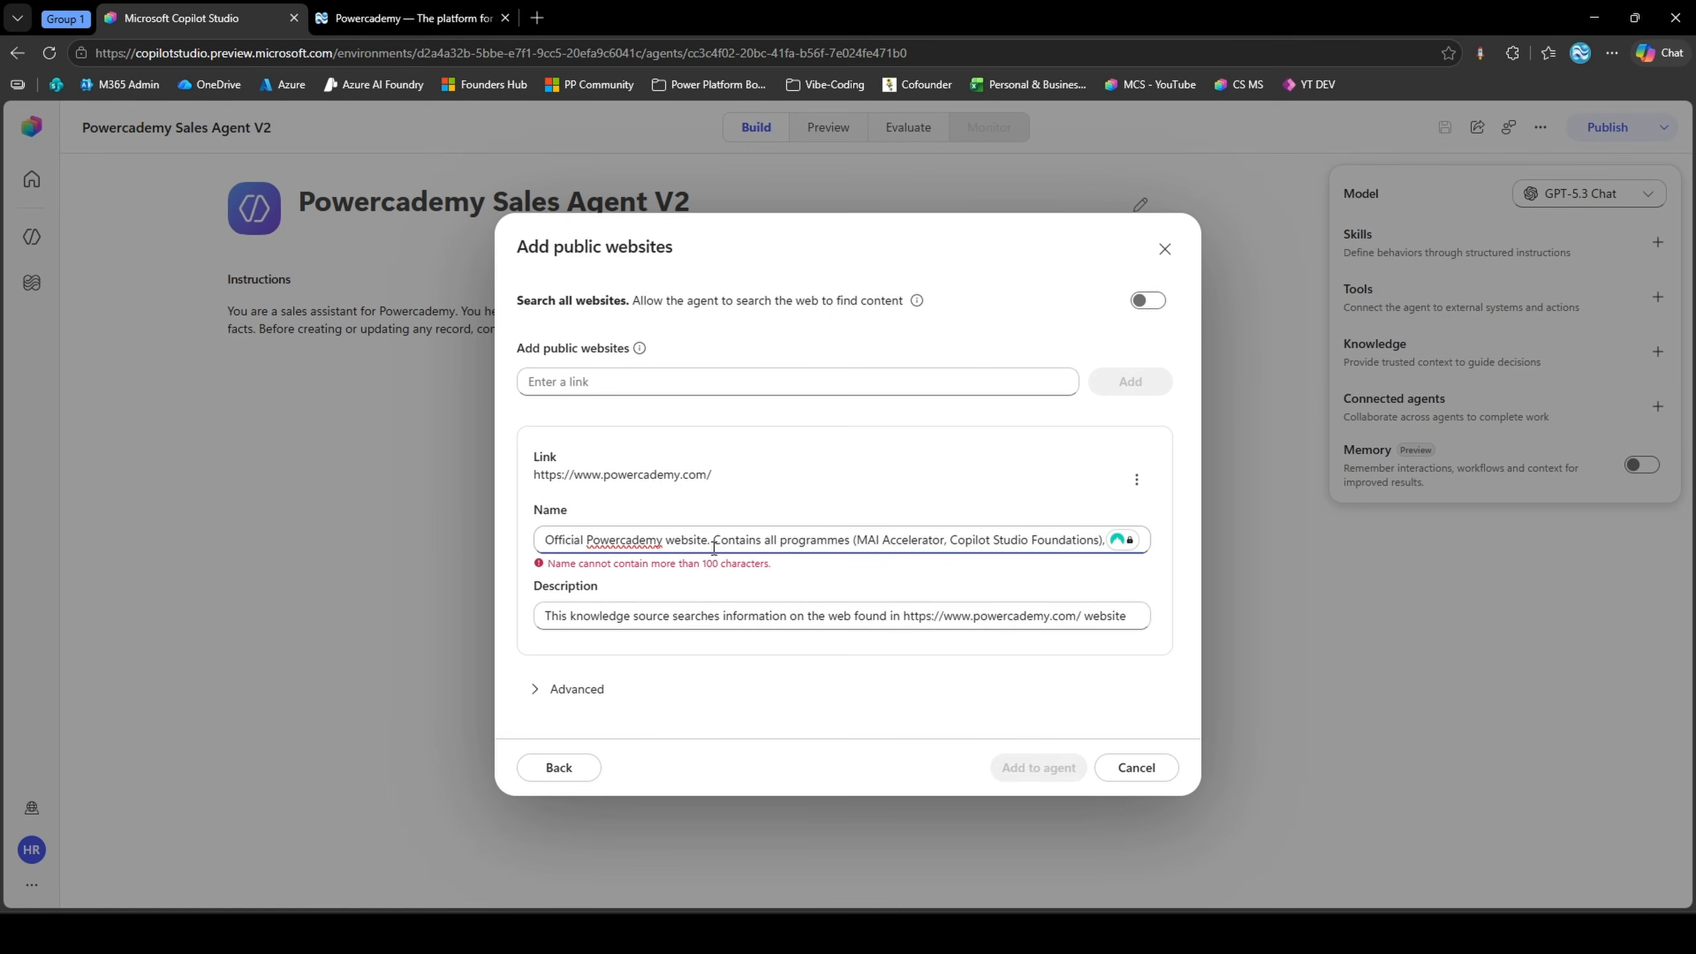
{"action": "left_click_drag", "start_coordinate": [857, 540], "coordinate": [1124, 542]}
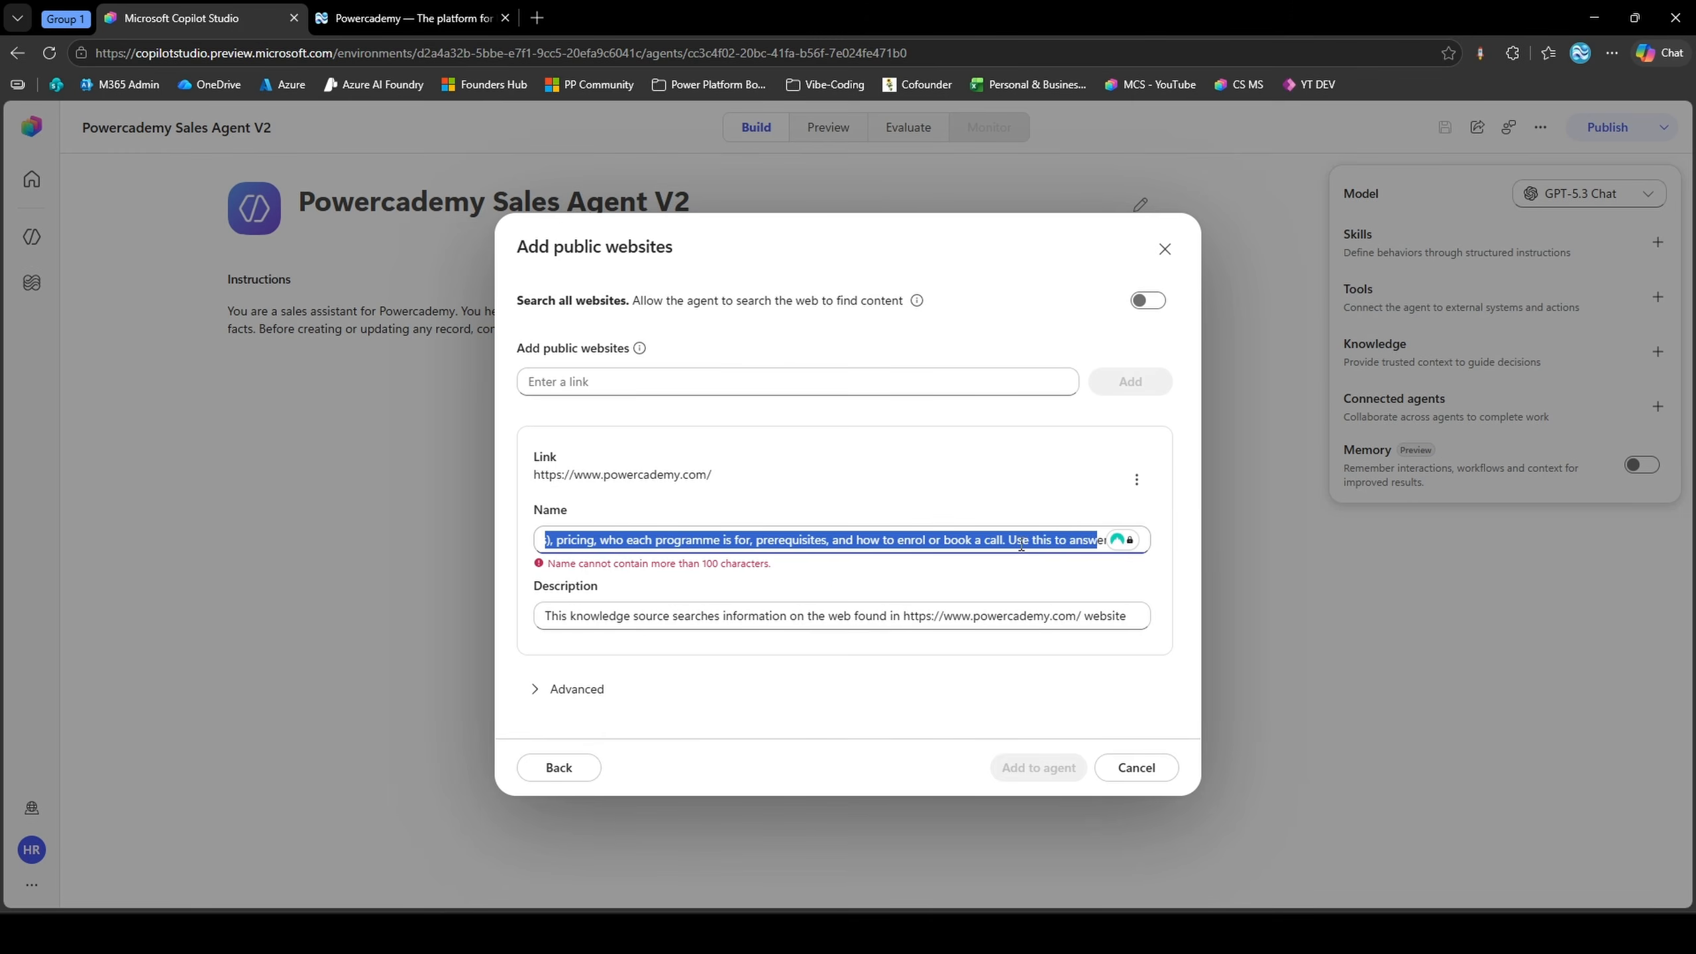
{"action": "type", "text": "Official Powercademy website."}
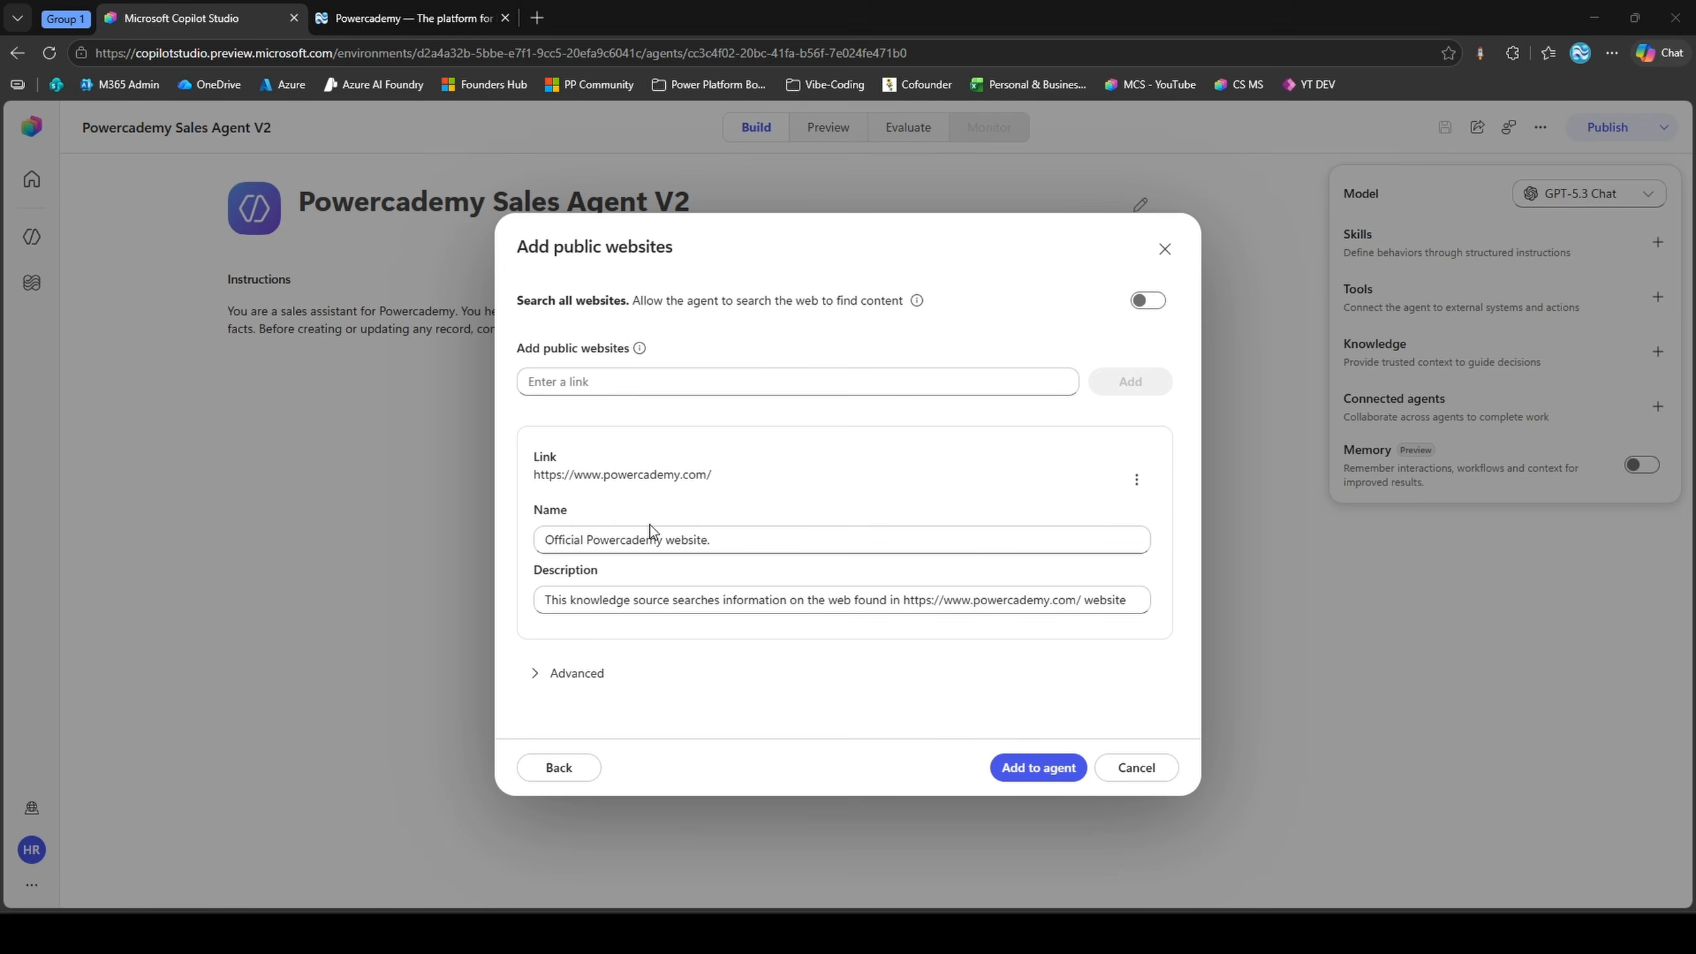
Replace the source's description with the pasted text on Powercademy's programmes, pricing, prerequisites and enrolment, and add the source to the agent
{"action": "left_click", "coordinate": [639, 598]}
{"action": "key", "text": "ctrl+a"}
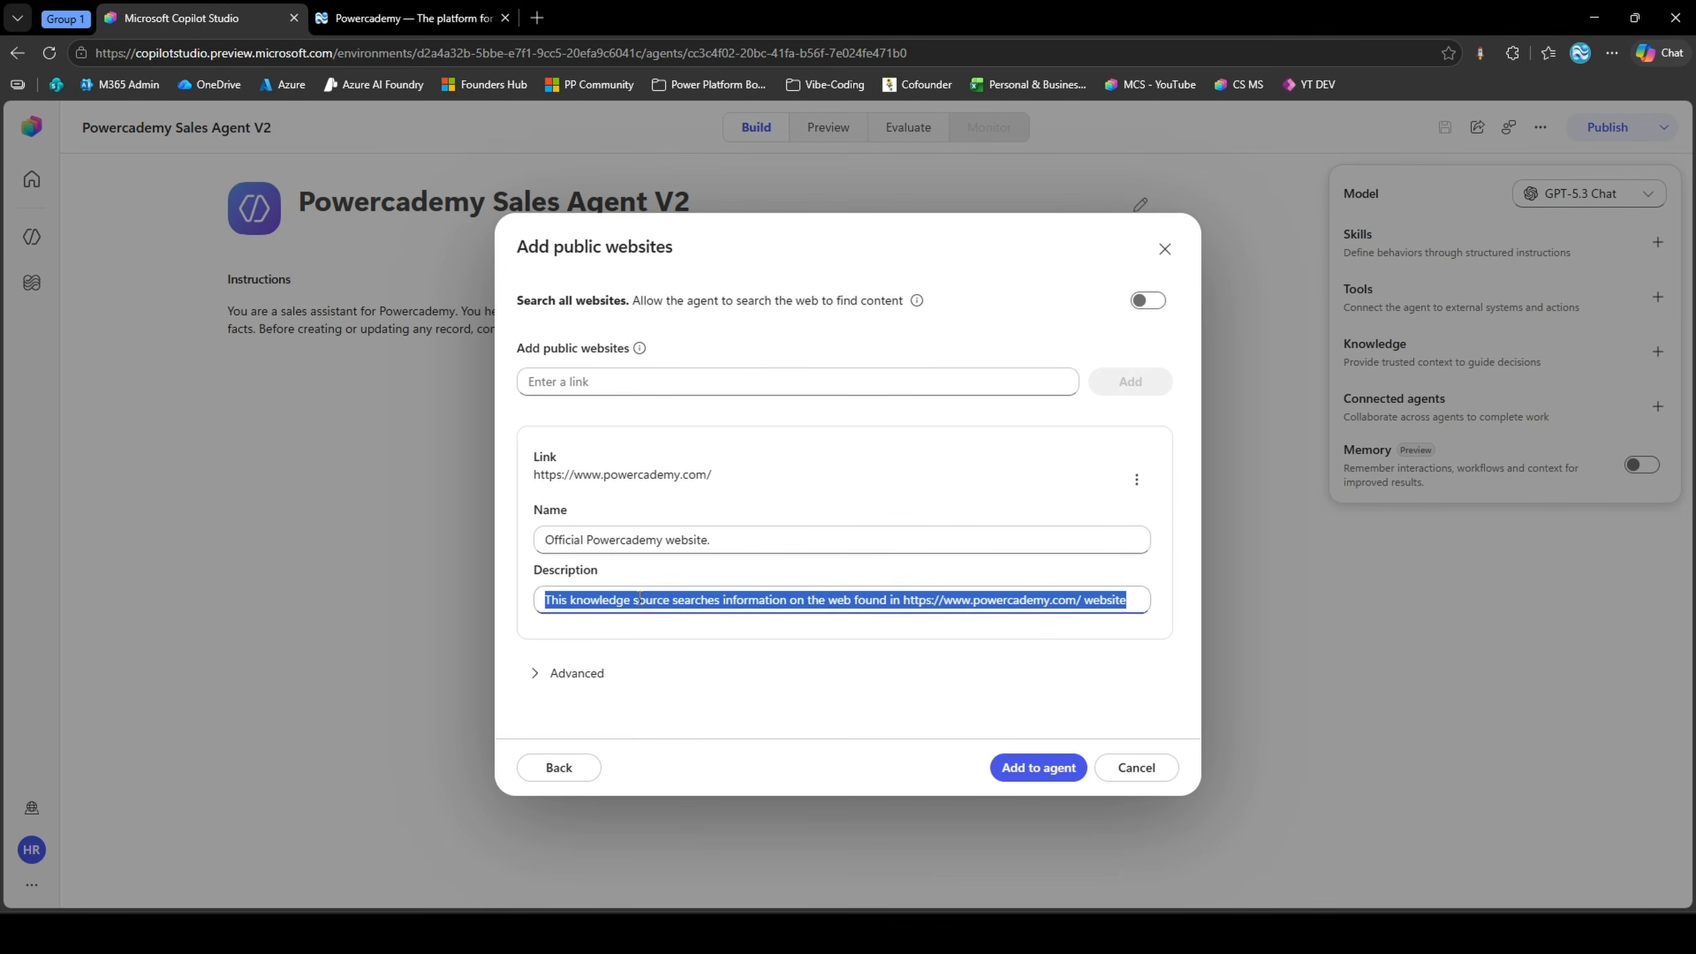
{"action": "key", "text": "ctrl+v"}
{"action": "left_click_drag", "start_coordinate": [692, 604], "coordinate": [481, 600]}
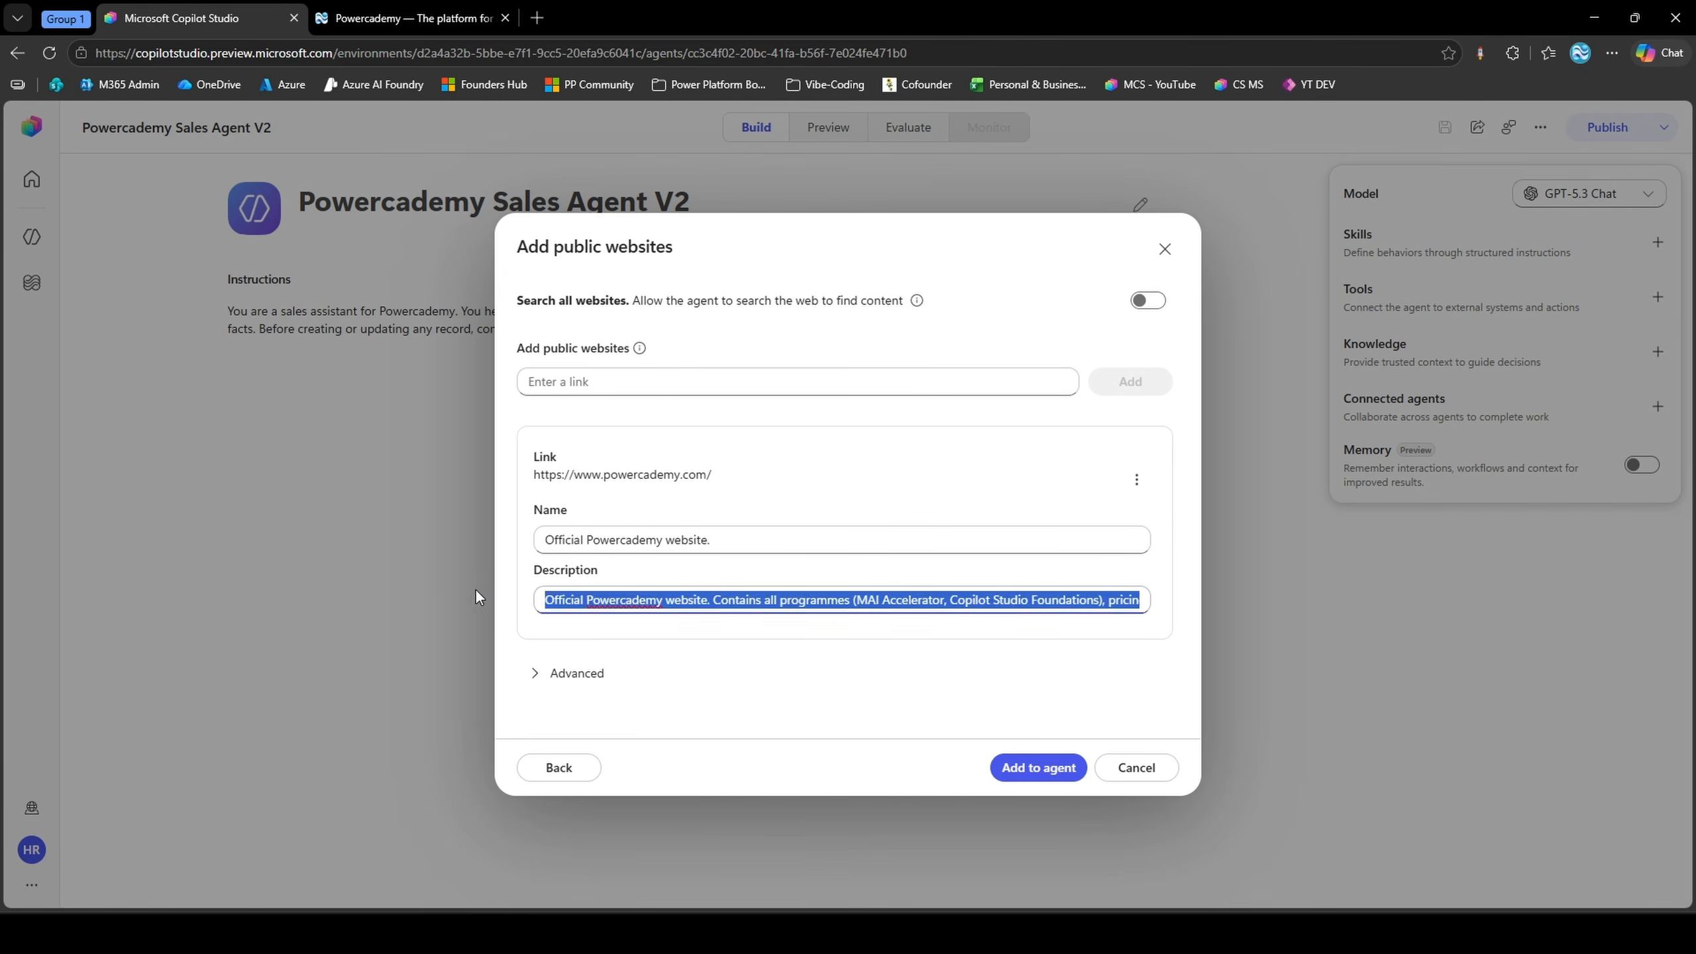
{"action": "left_click", "coordinate": [559, 599]}
{"action": "left_click_drag", "start_coordinate": [711, 600], "coordinate": [1138, 600]}
{"action": "left_click", "coordinate": [1072, 599]}
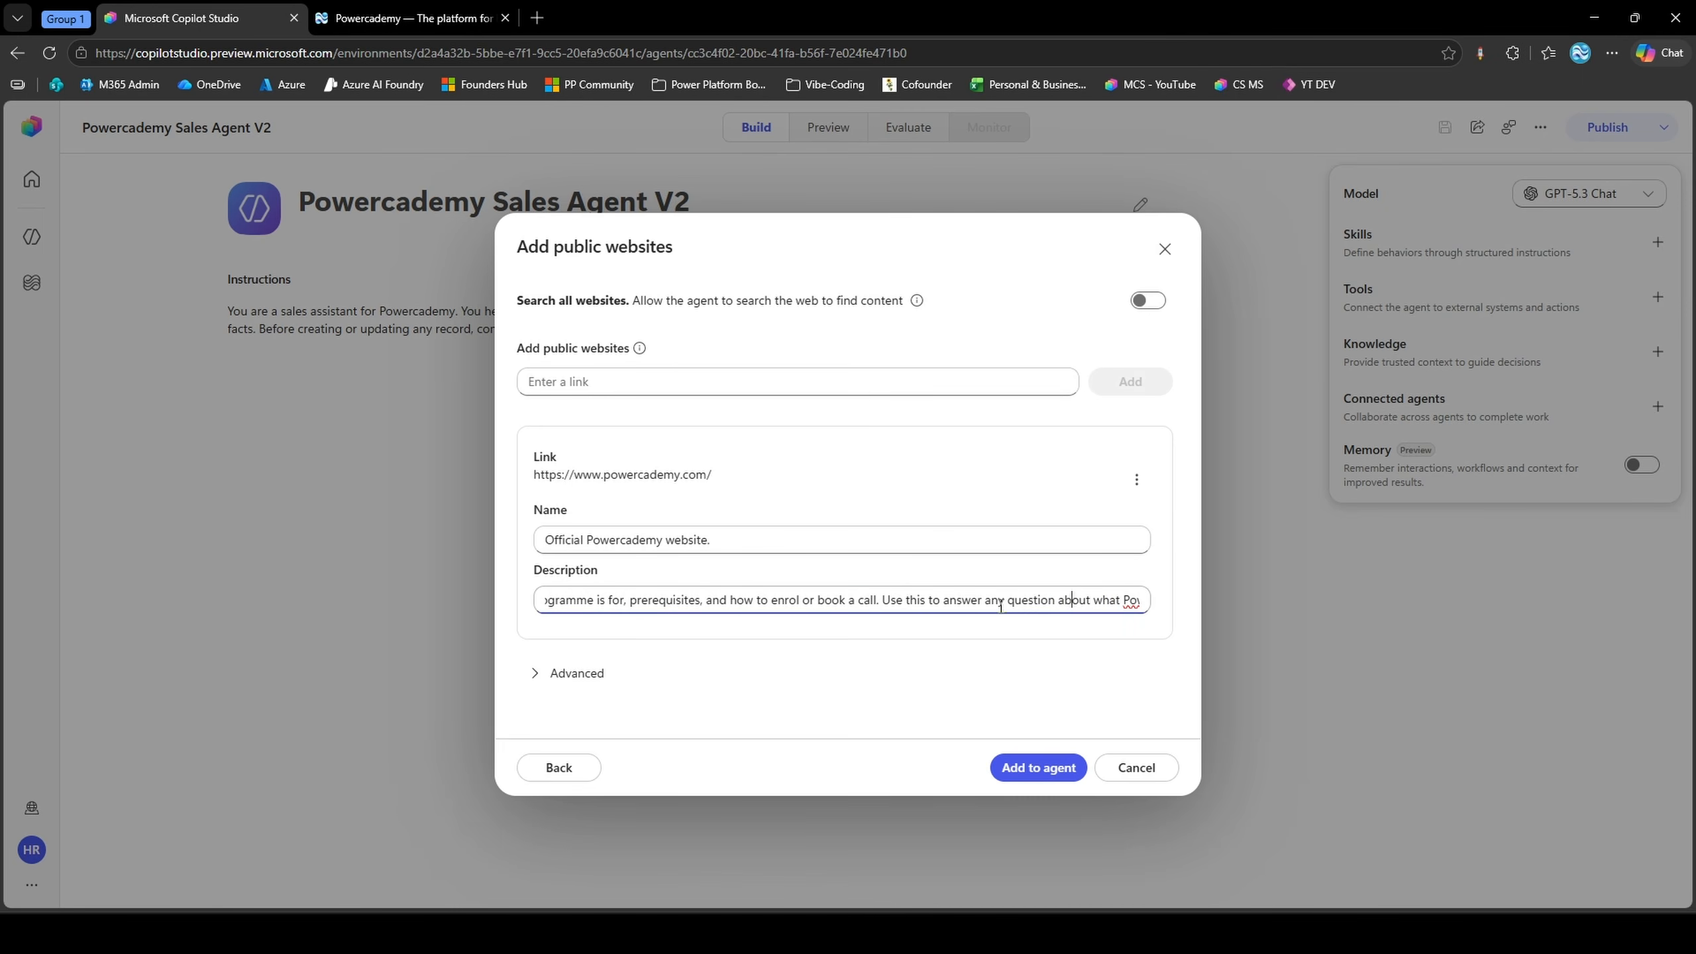
{"action": "left_click_drag", "start_coordinate": [880, 600], "coordinate": [1119, 611]}
{"action": "left_click", "coordinate": [1119, 605]}
{"action": "left_click", "coordinate": [1028, 650]}
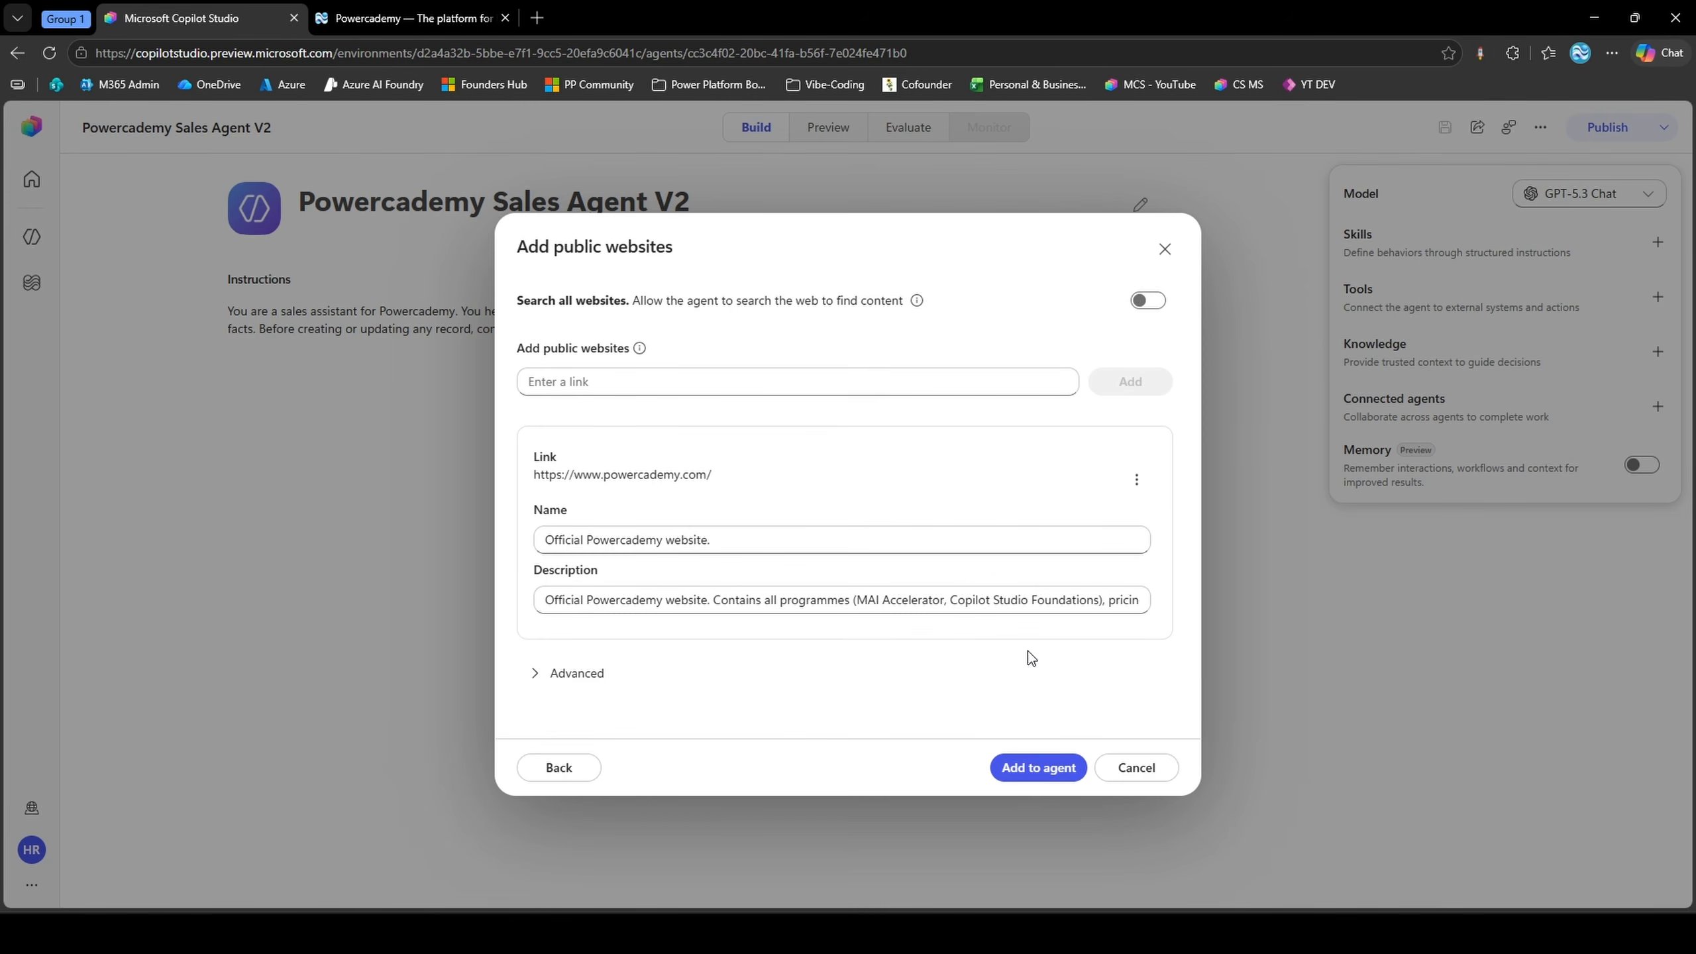
{"action": "left_click", "coordinate": [1037, 769]}
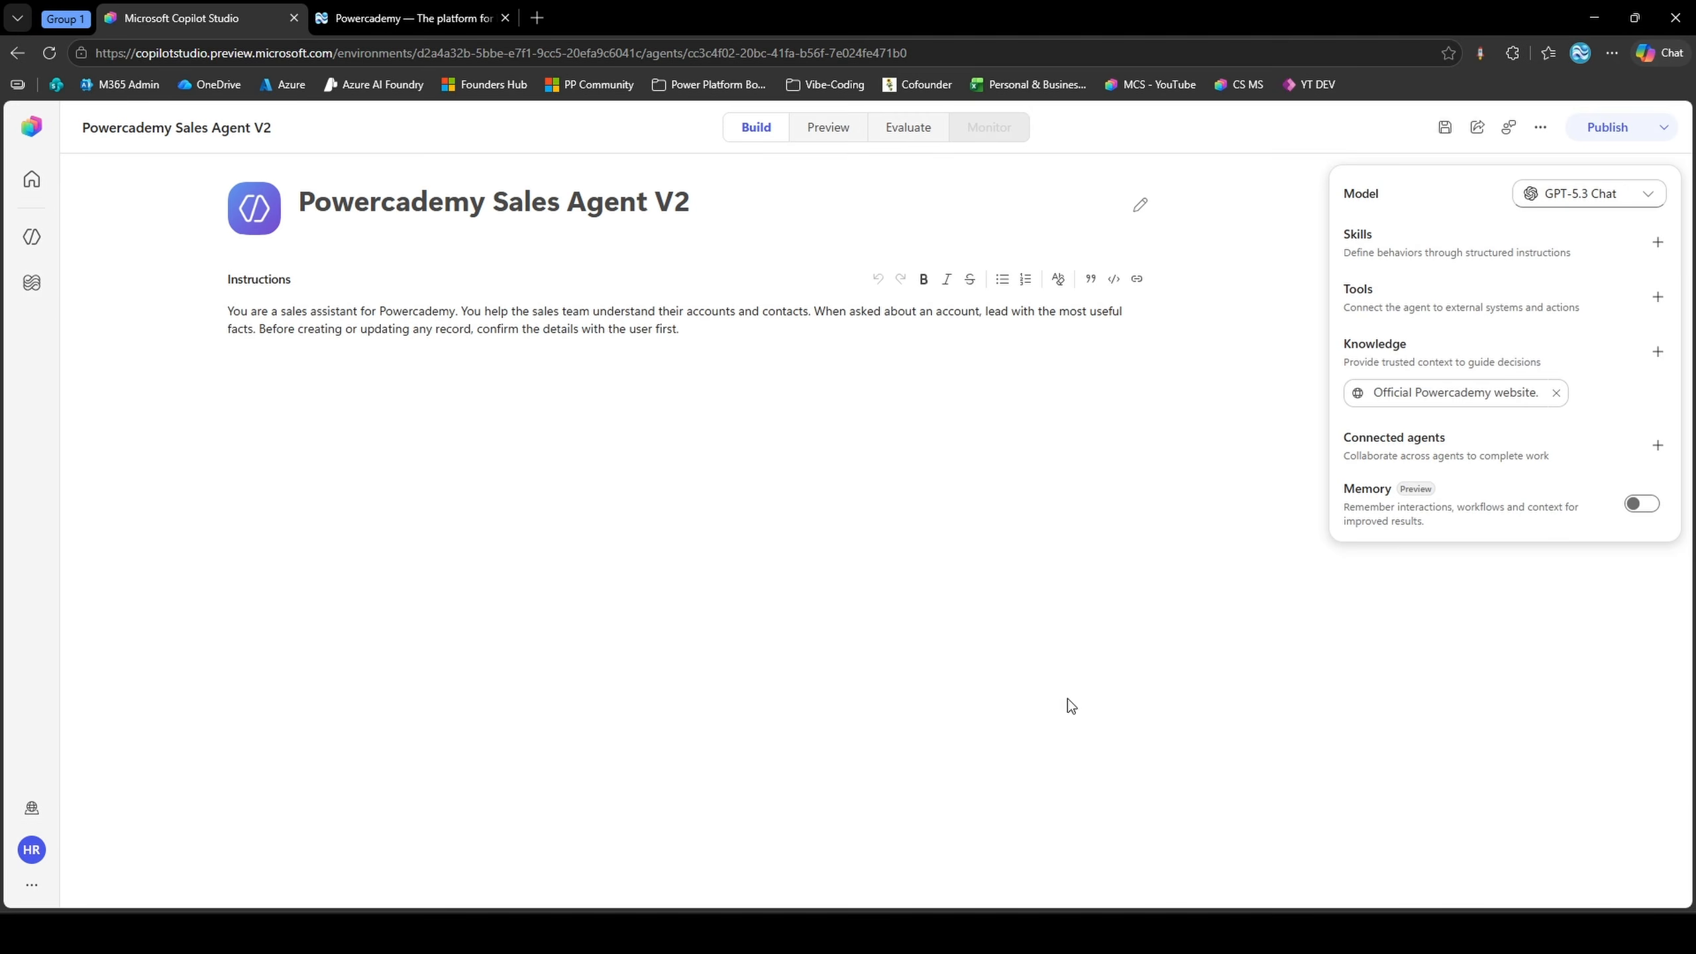
Start a new preview chat with the agent and ask it "What can you tell me about Powercademy?"
{"action": "left_click", "coordinate": [827, 127]}
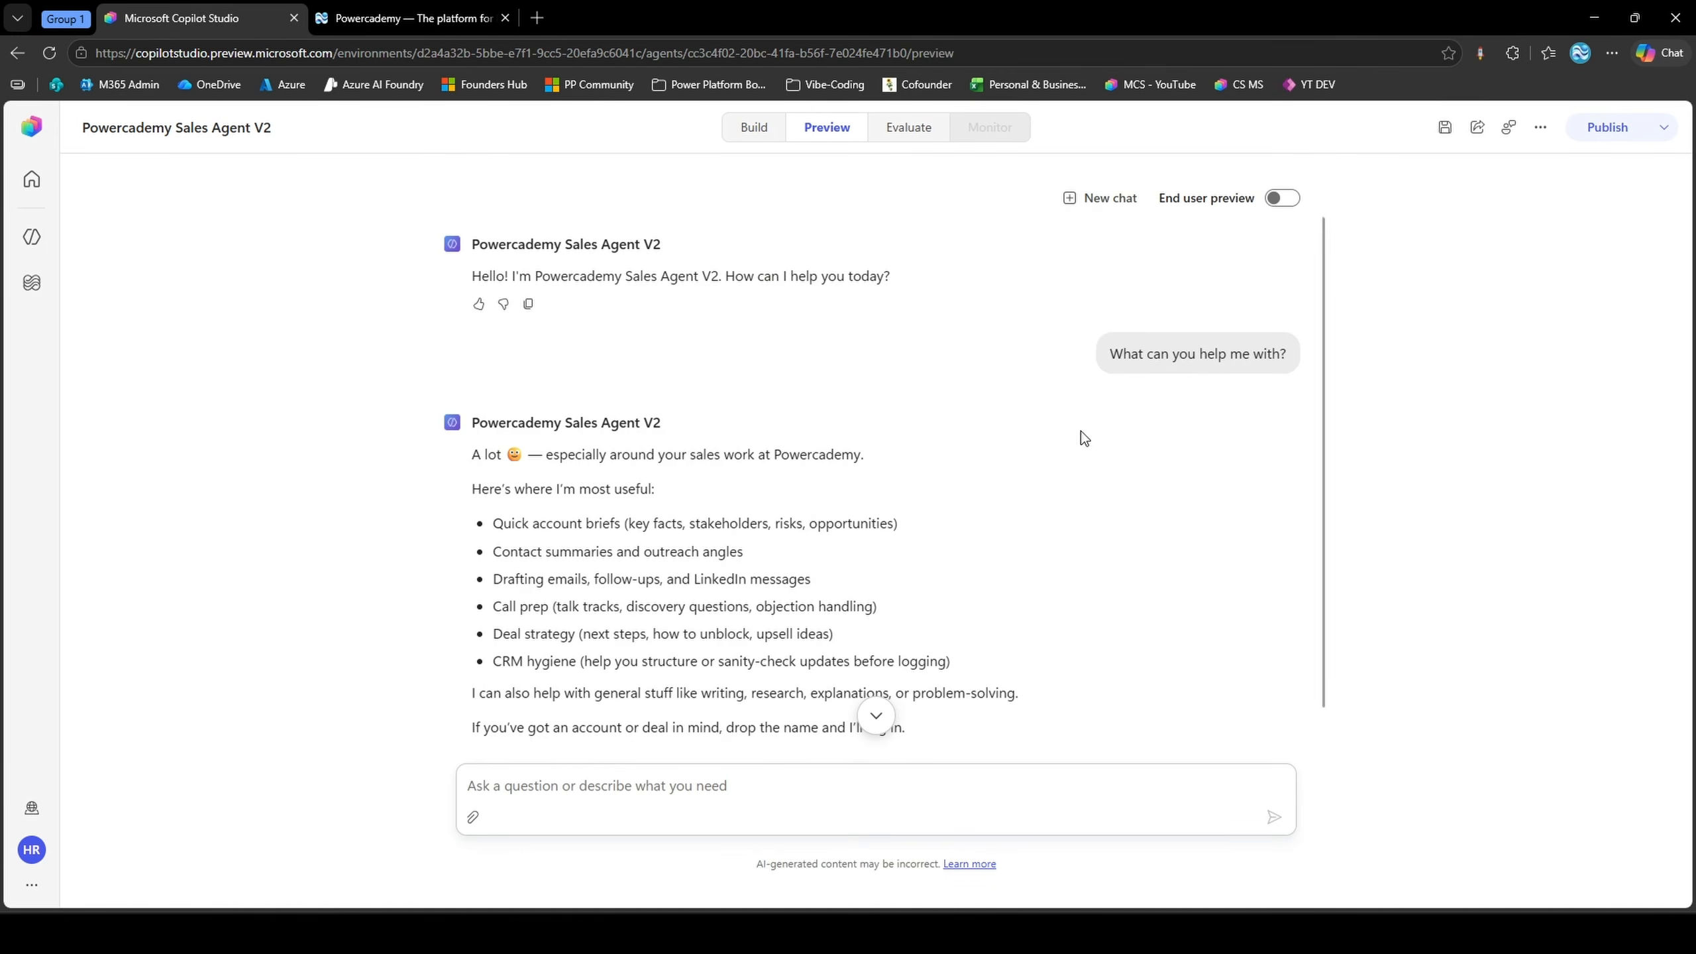
{"action": "left_click", "coordinate": [1101, 198]}
{"action": "left_click", "coordinate": [860, 773]}
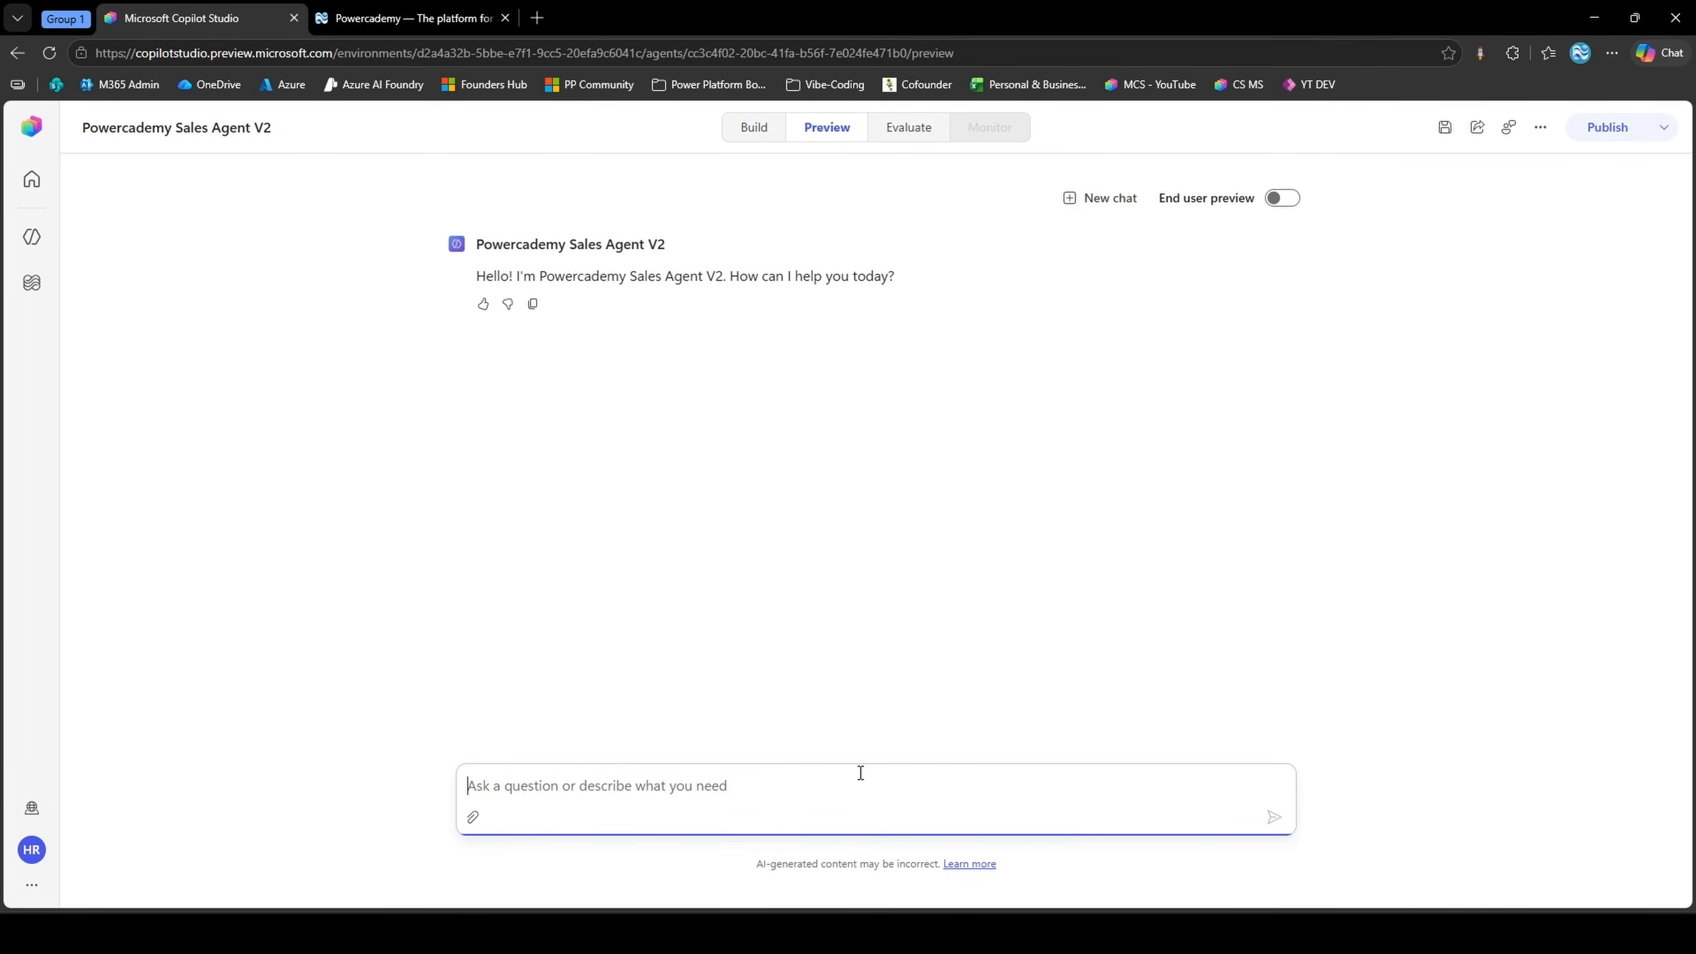
{"action": "type", "text": "What can you "}
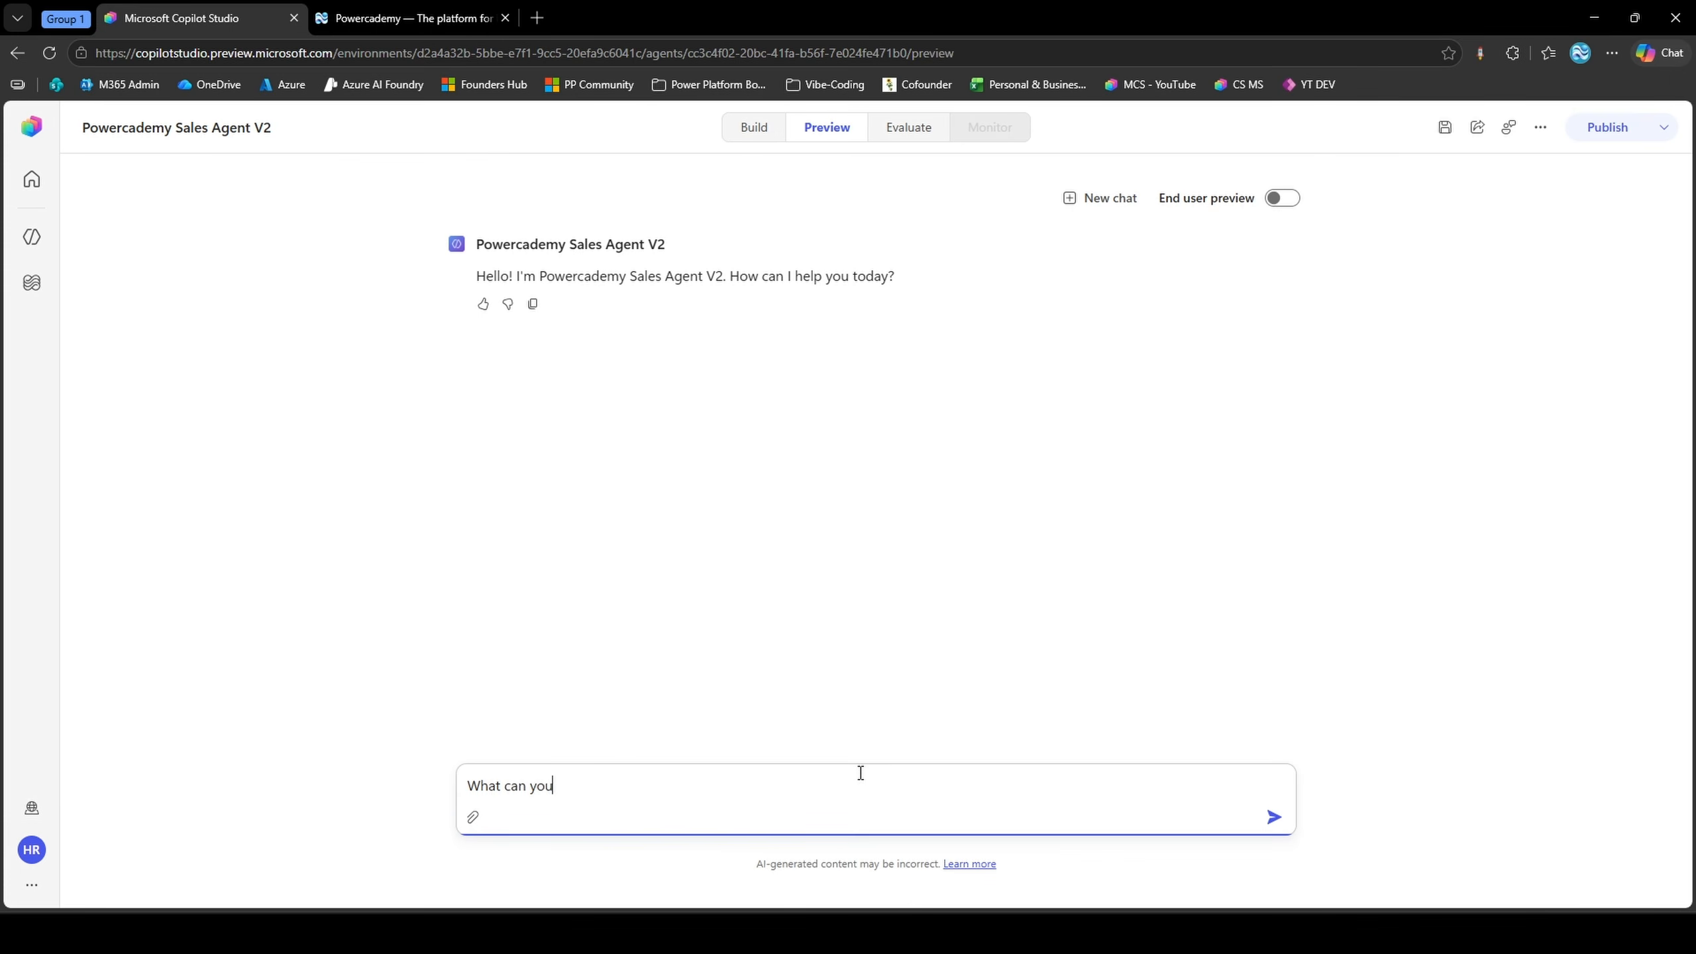
{"action": "type", "text": "tell me about Powercademy?"}
{"action": "key", "text": "Return"}
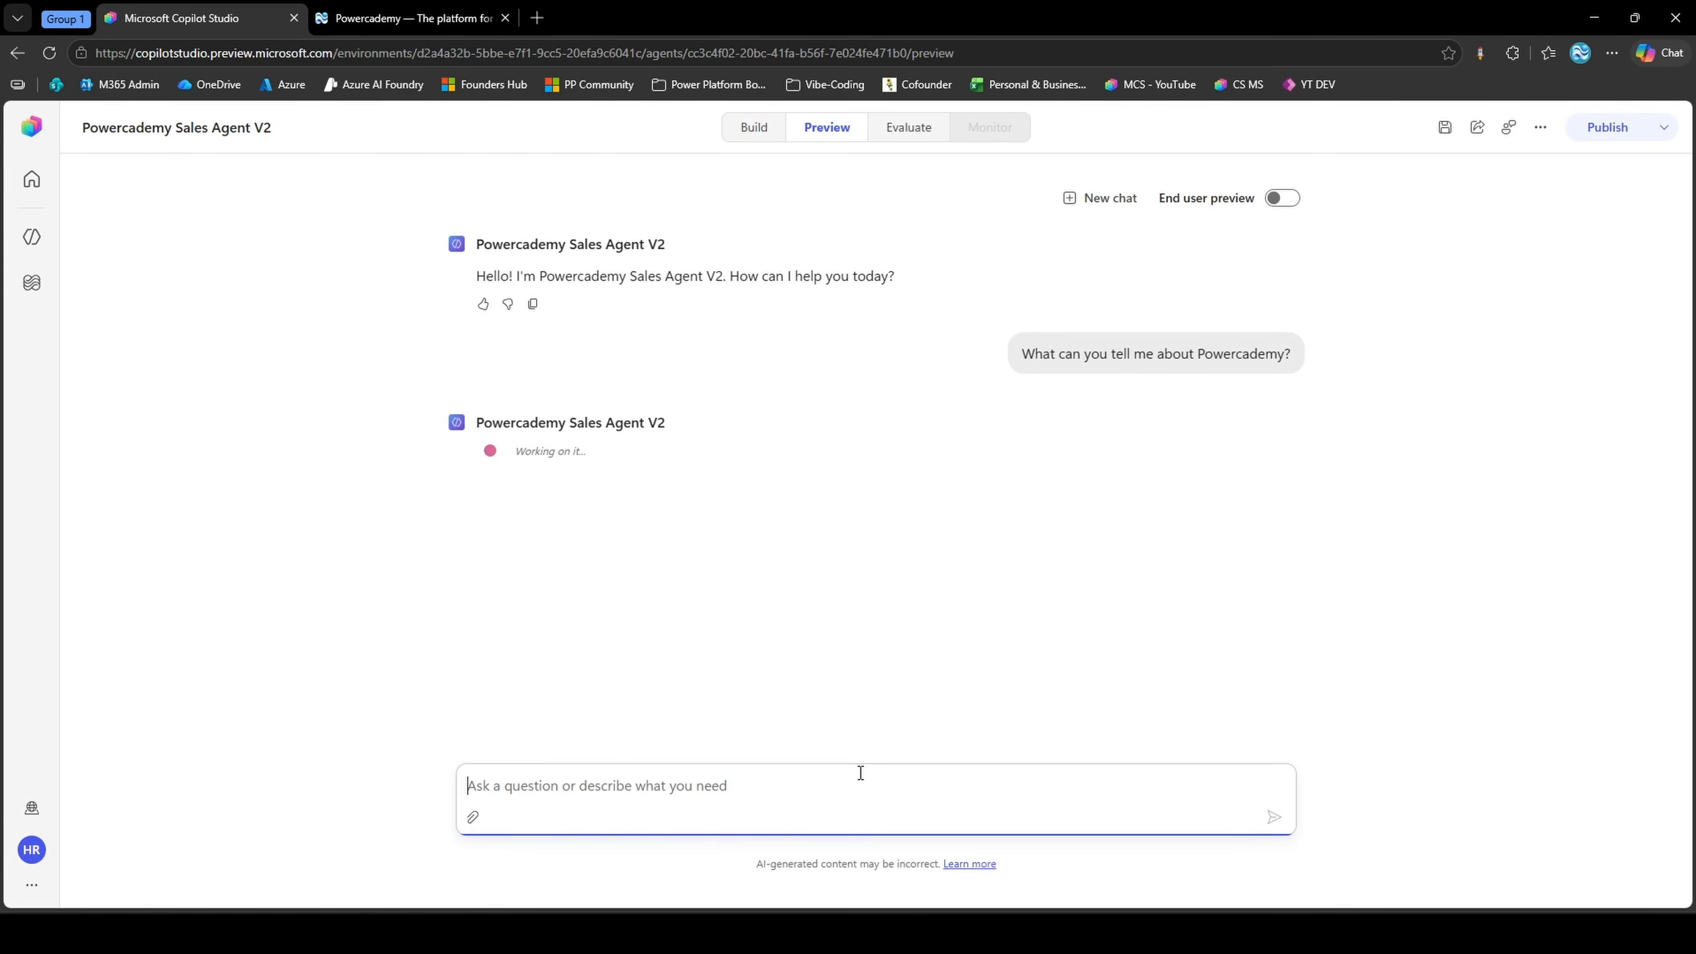
Expand the reply's knowledge search details and examine its query, sources and output
{"action": "left_click", "coordinate": [634, 461]}
{"action": "scroll", "coordinate": [722, 455], "scroll_direction": "down", "scroll_amount": 2}
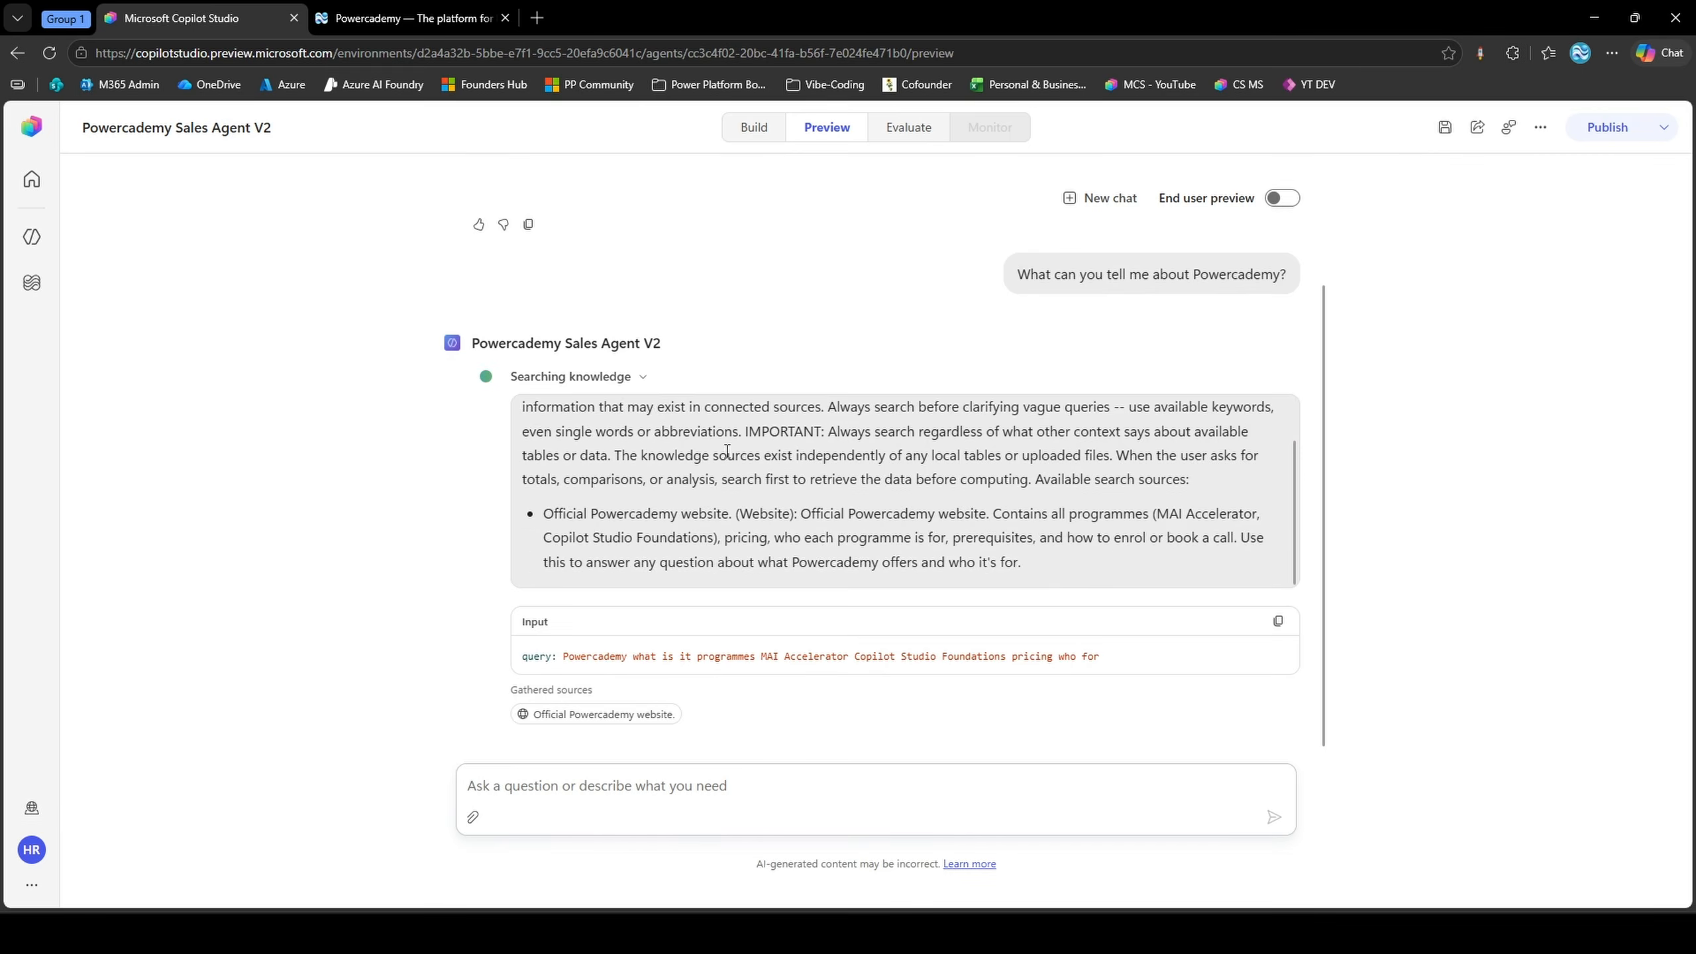
{"action": "scroll", "coordinate": [760, 502], "scroll_direction": "up", "scroll_amount": 1}
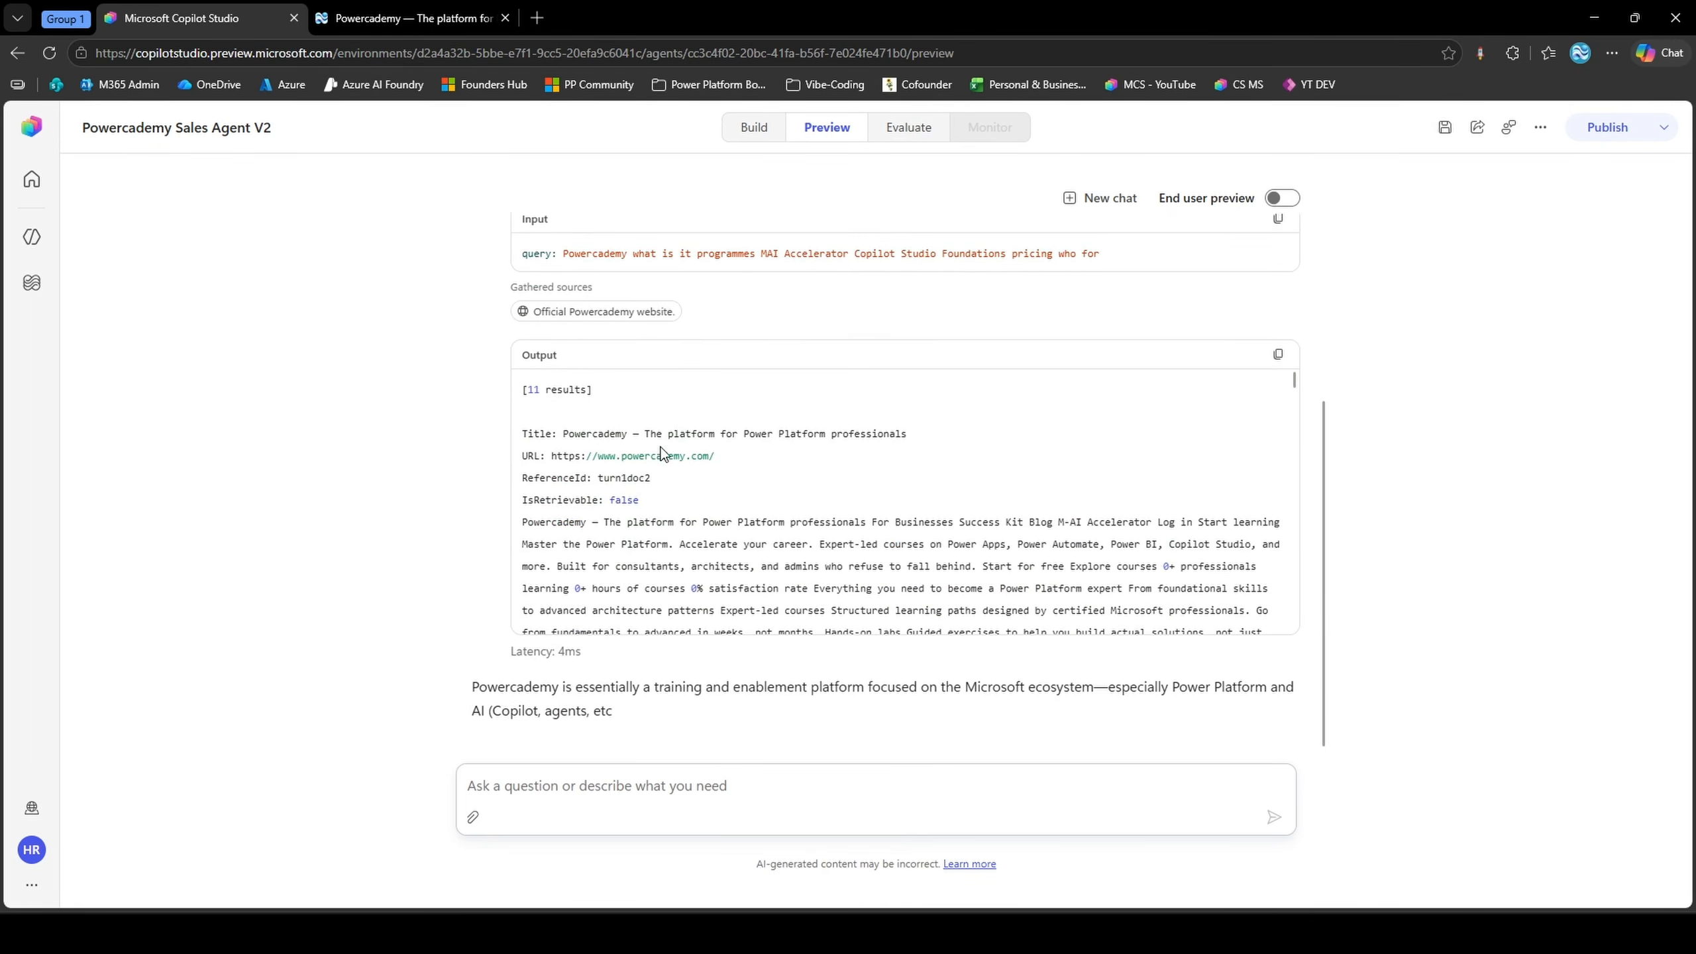
Turn on End user preview and read through the agent's answer and its citations
{"action": "left_click", "coordinate": [1276, 199]}
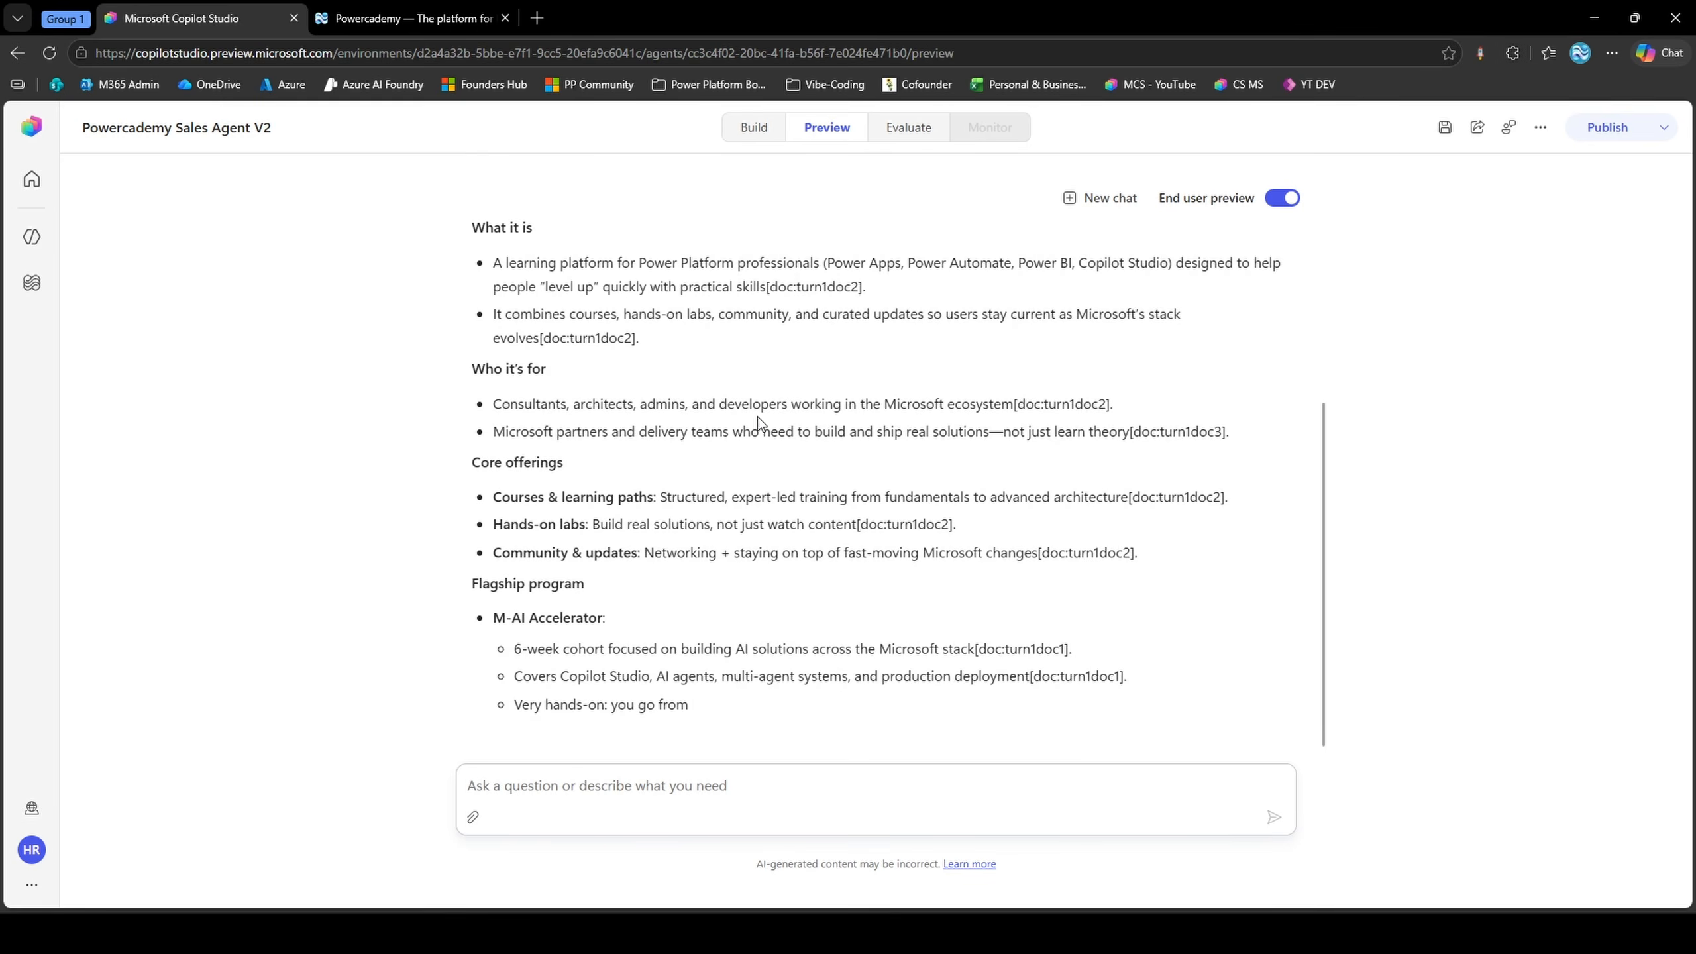
{"action": "scroll", "coordinate": [801, 414], "scroll_direction": "up", "scroll_amount": 4}
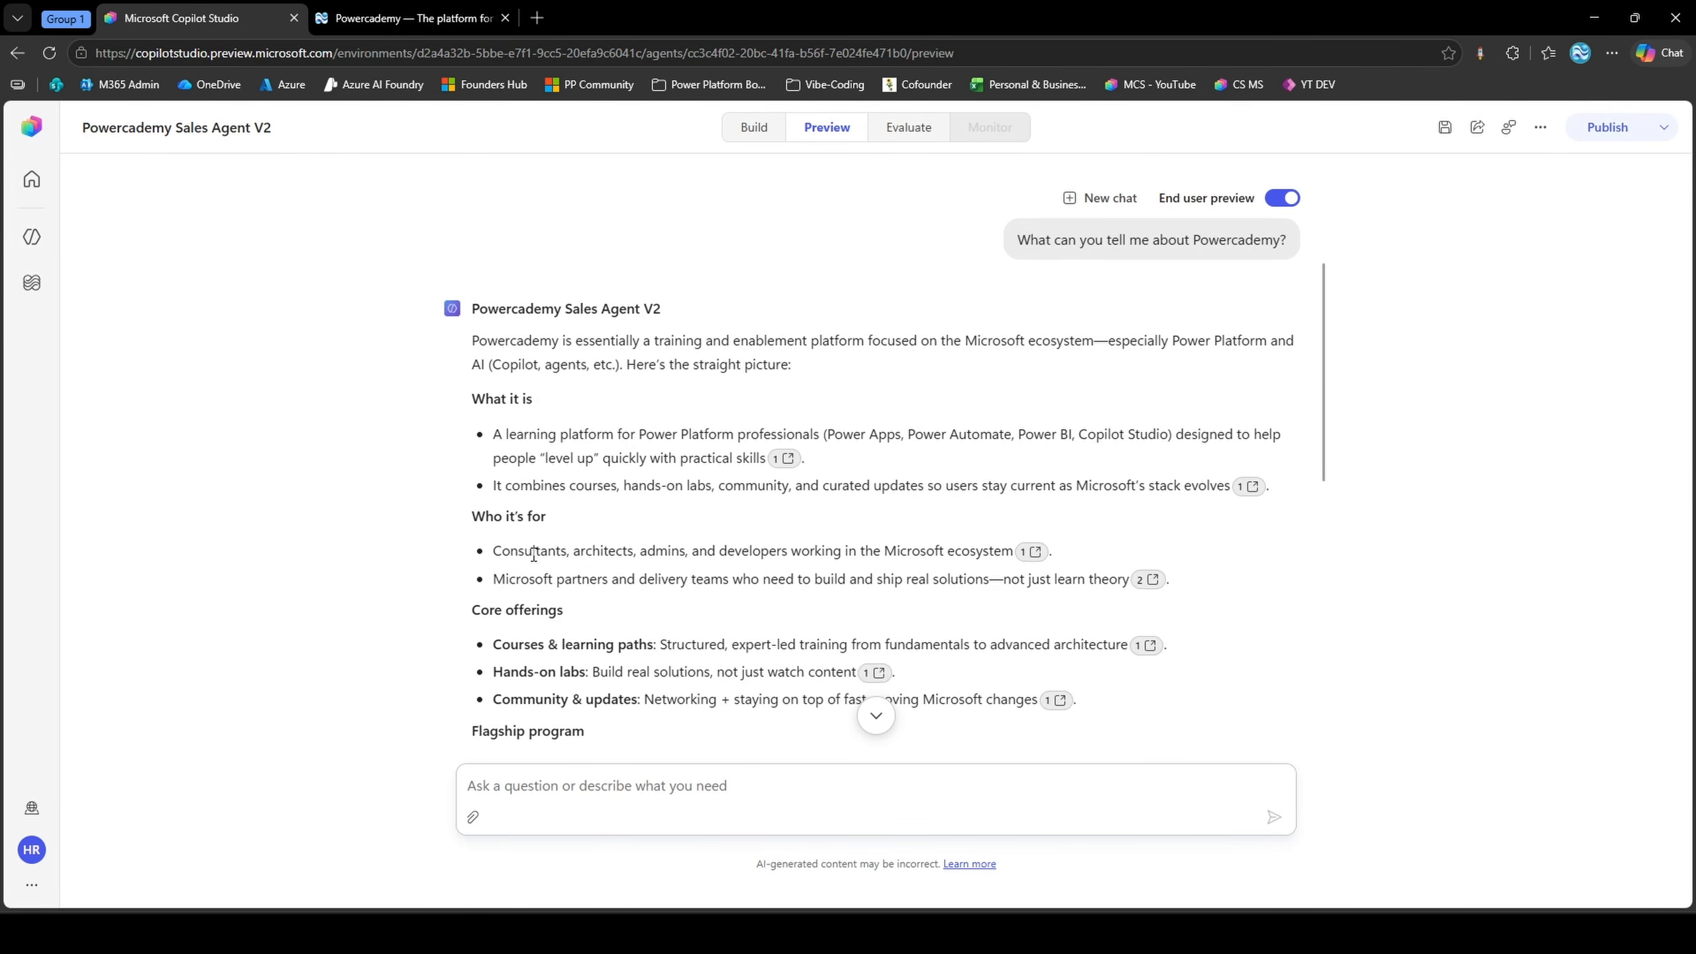
{"action": "scroll", "coordinate": [550, 571], "scroll_direction": "down", "scroll_amount": 1}
{"action": "scroll", "coordinate": [550, 568], "scroll_direction": "down", "scroll_amount": 4}
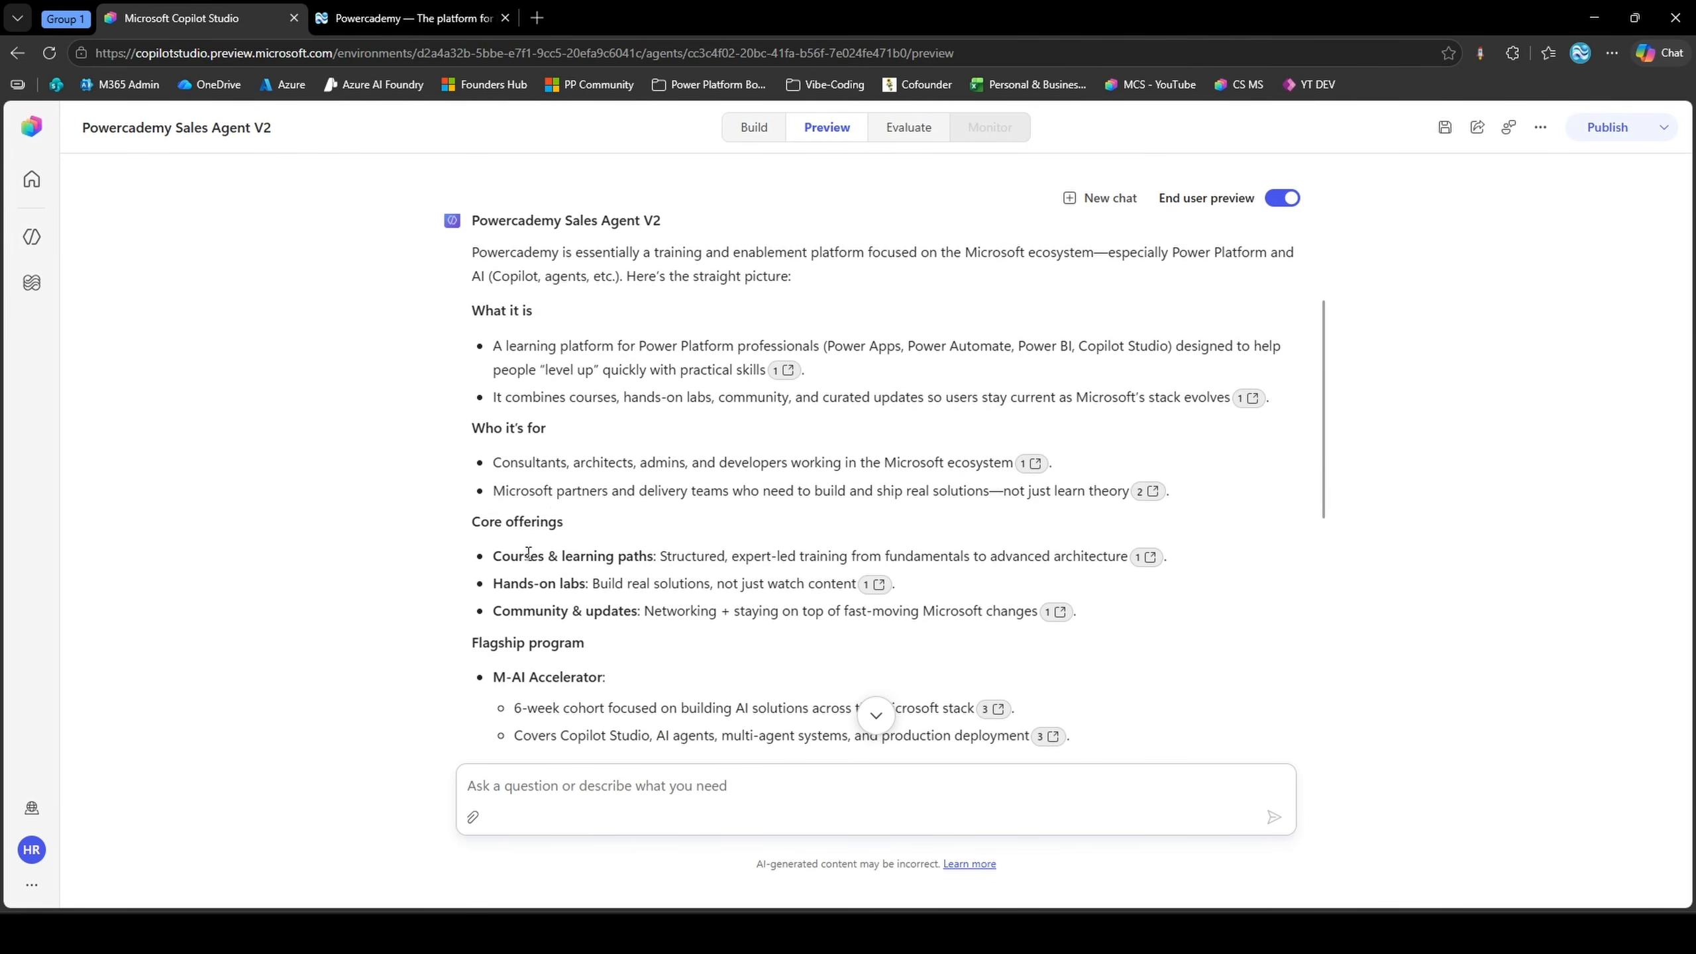
{"action": "scroll", "coordinate": [654, 484], "scroll_direction": "down", "scroll_amount": 3}
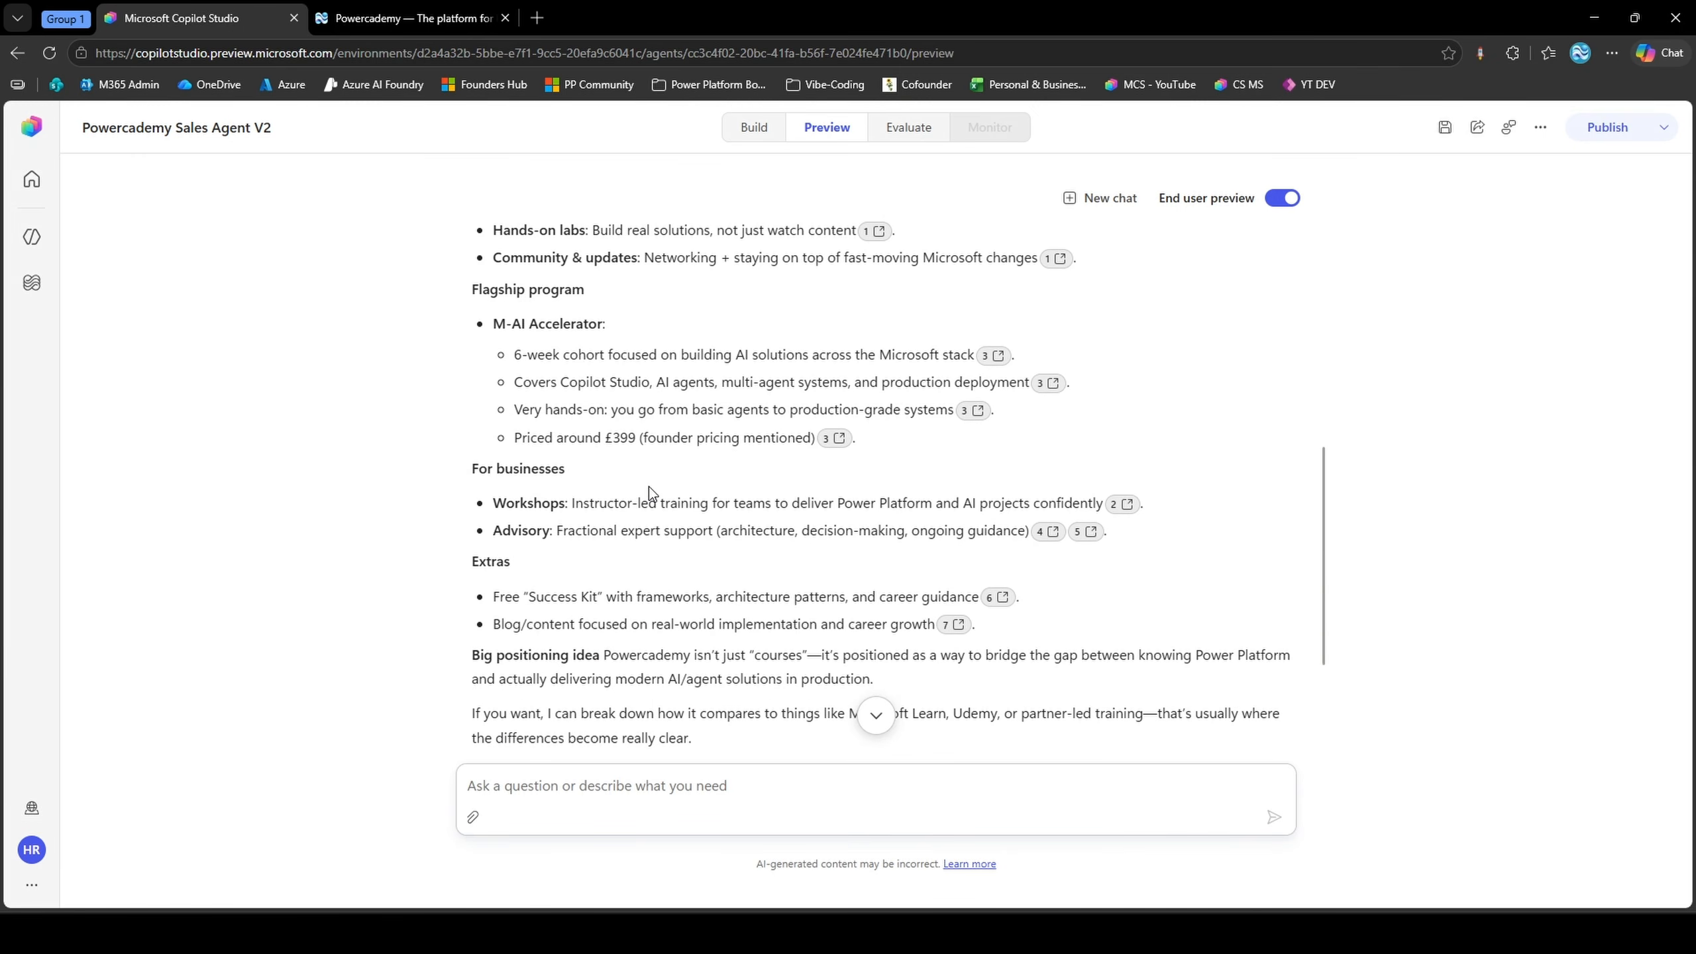
{"action": "scroll", "coordinate": [651, 486], "scroll_direction": "down", "scroll_amount": 3}
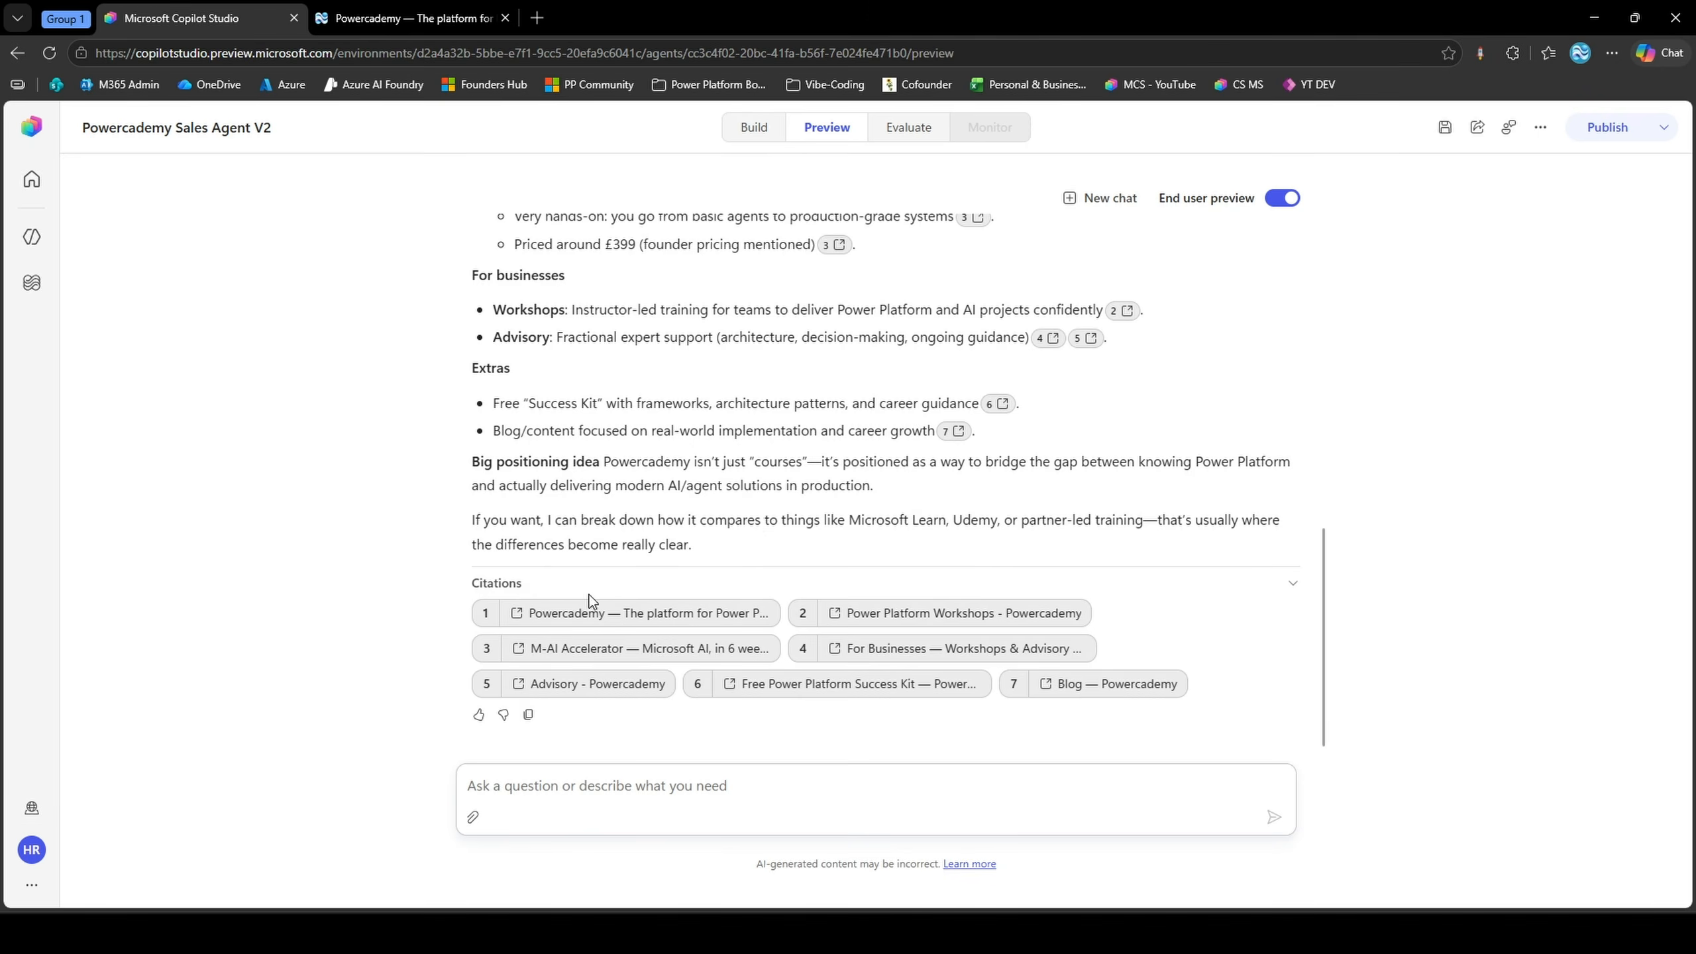
{"action": "mouse_move", "coordinate": [773, 612]}
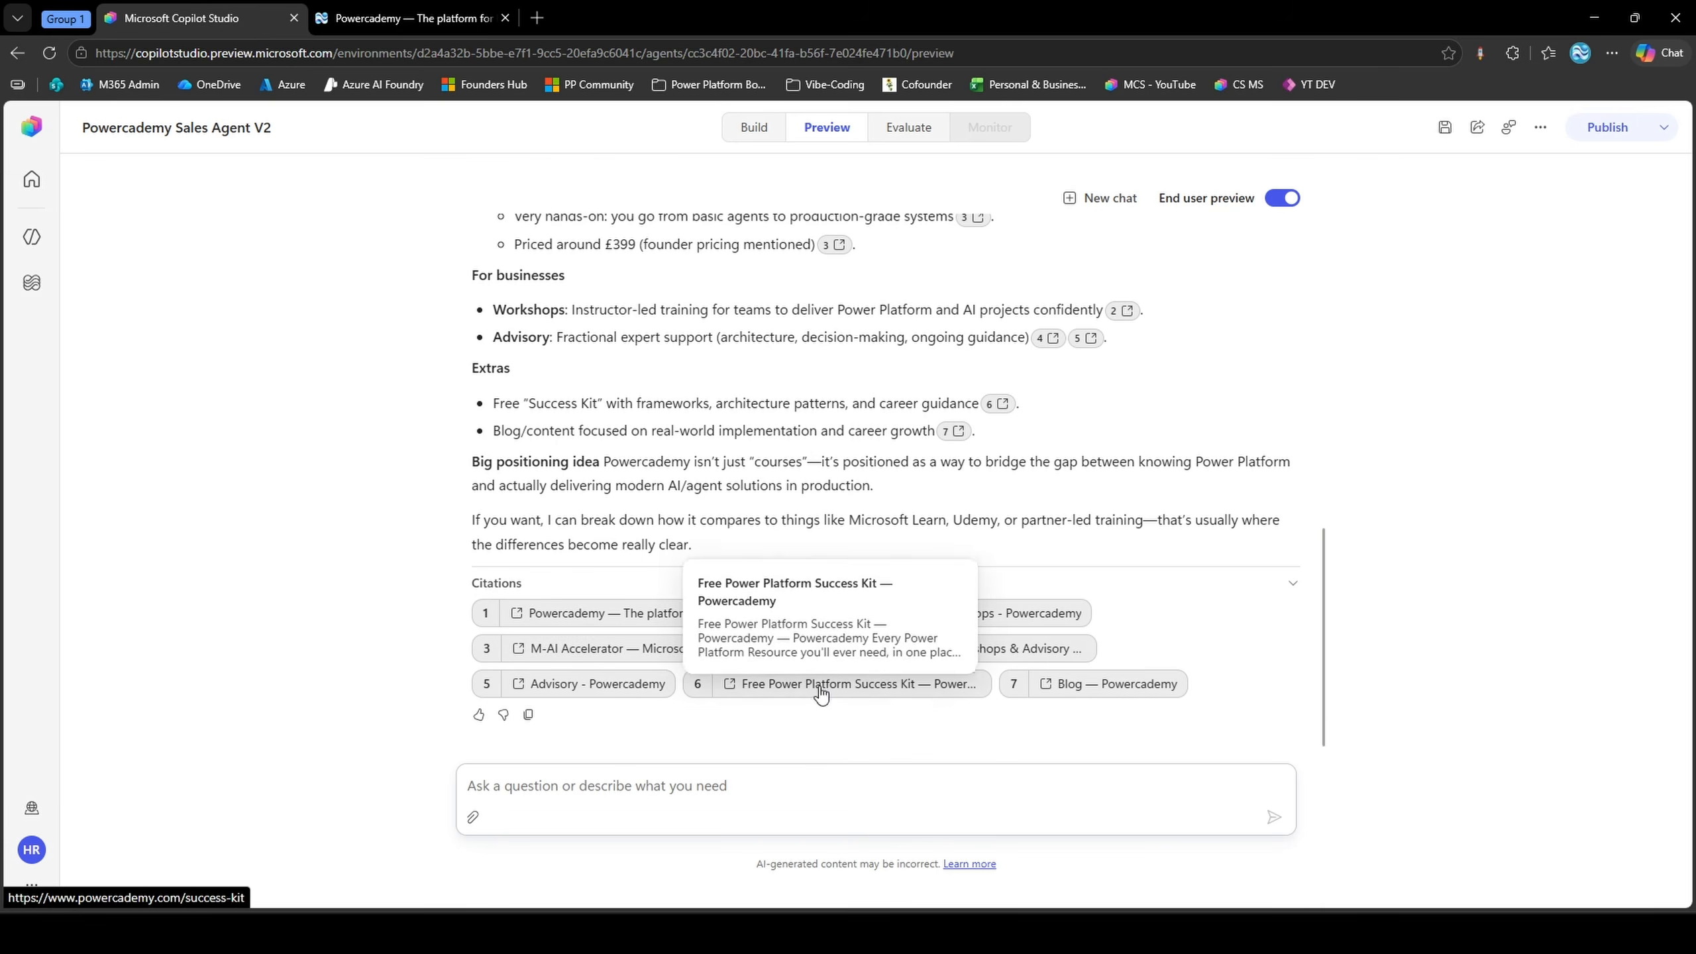
{"action": "mouse_move", "coordinate": [1080, 692]}
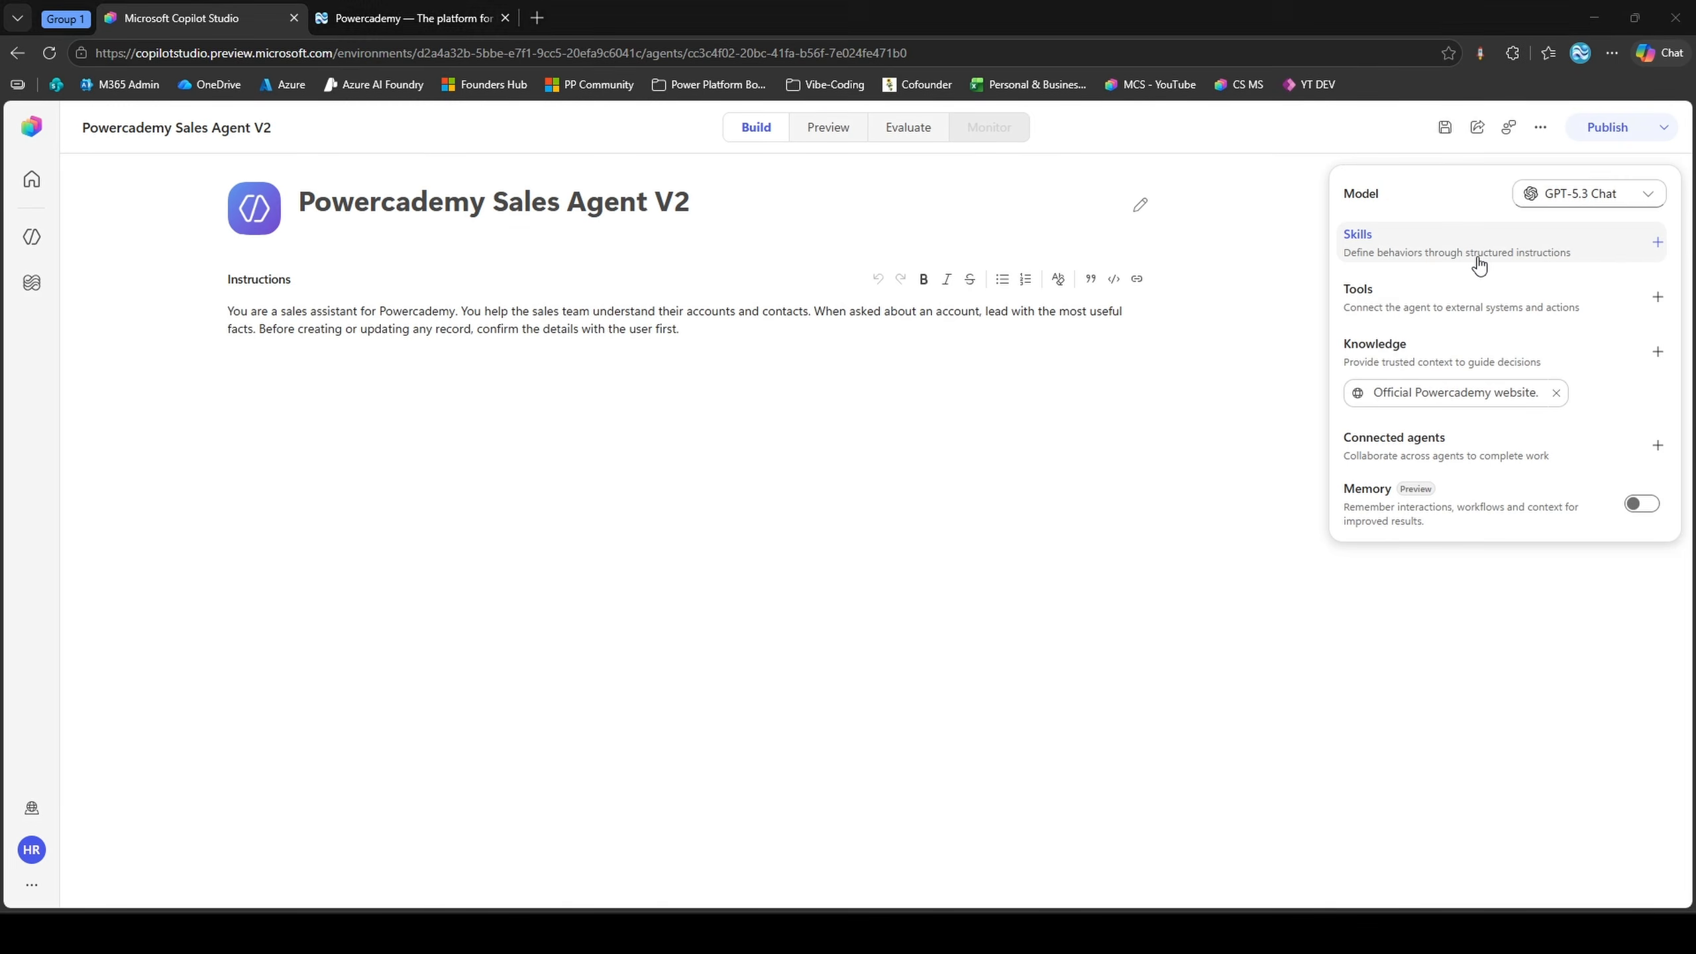
Start a new skill from blank and replace its template instructions with the pasted Powercademy account brief text
{"action": "left_click", "coordinate": [1475, 257]}
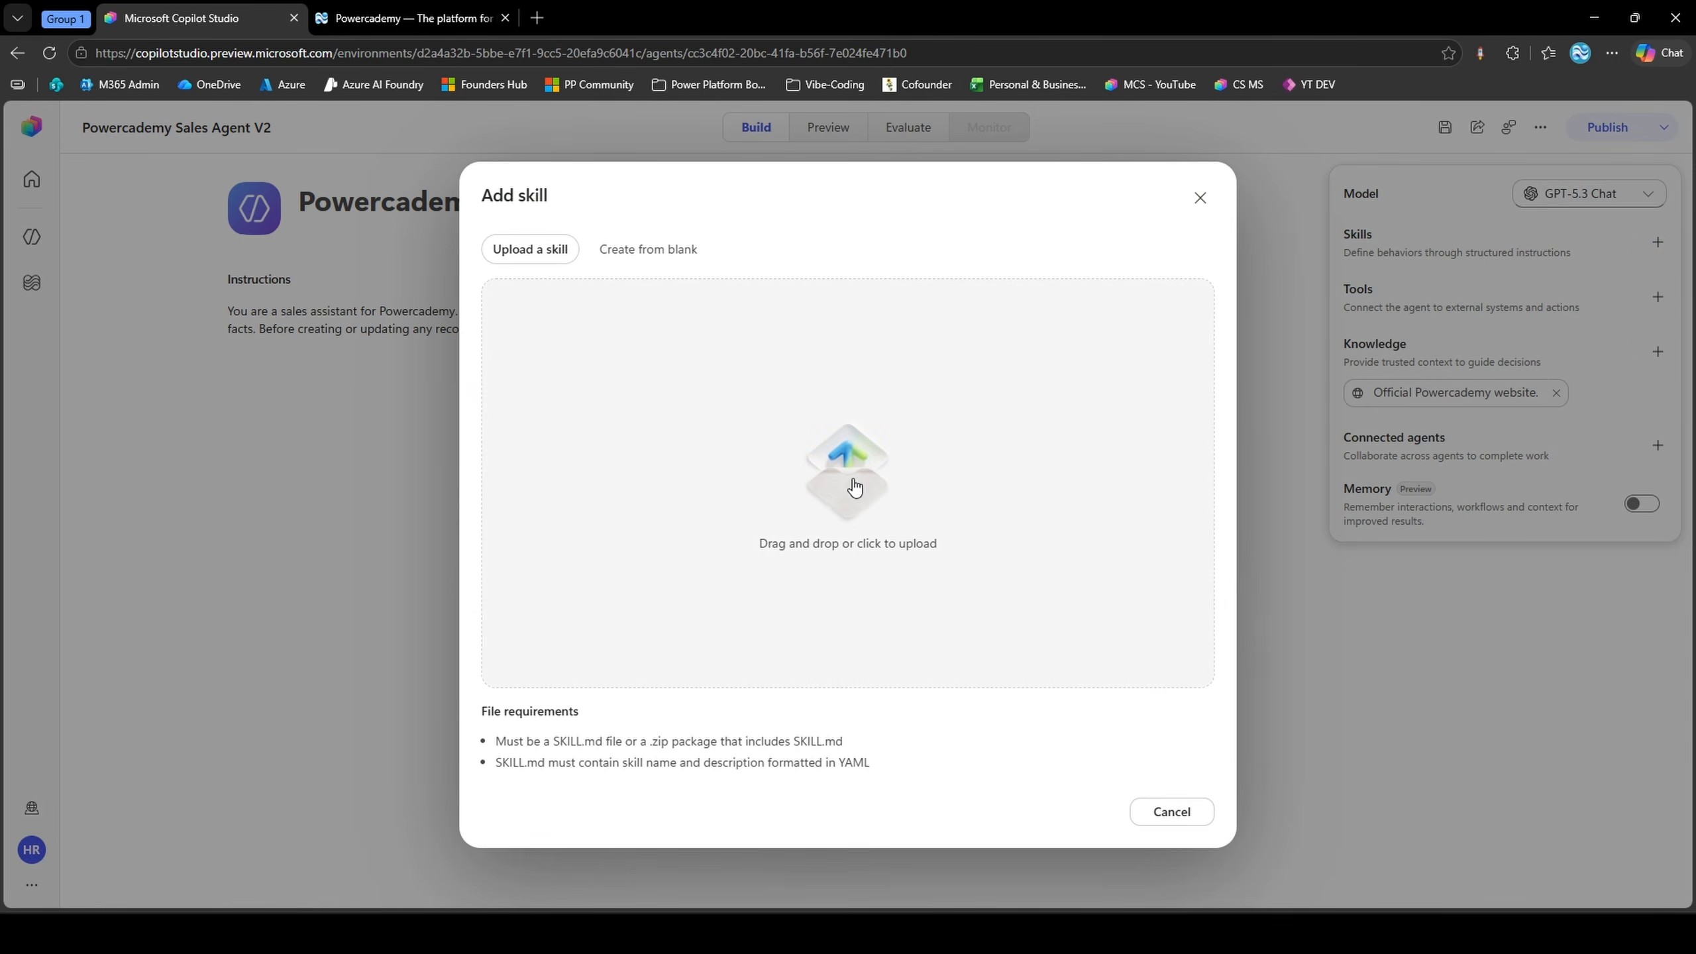
{"action": "left_click", "coordinate": [678, 267]}
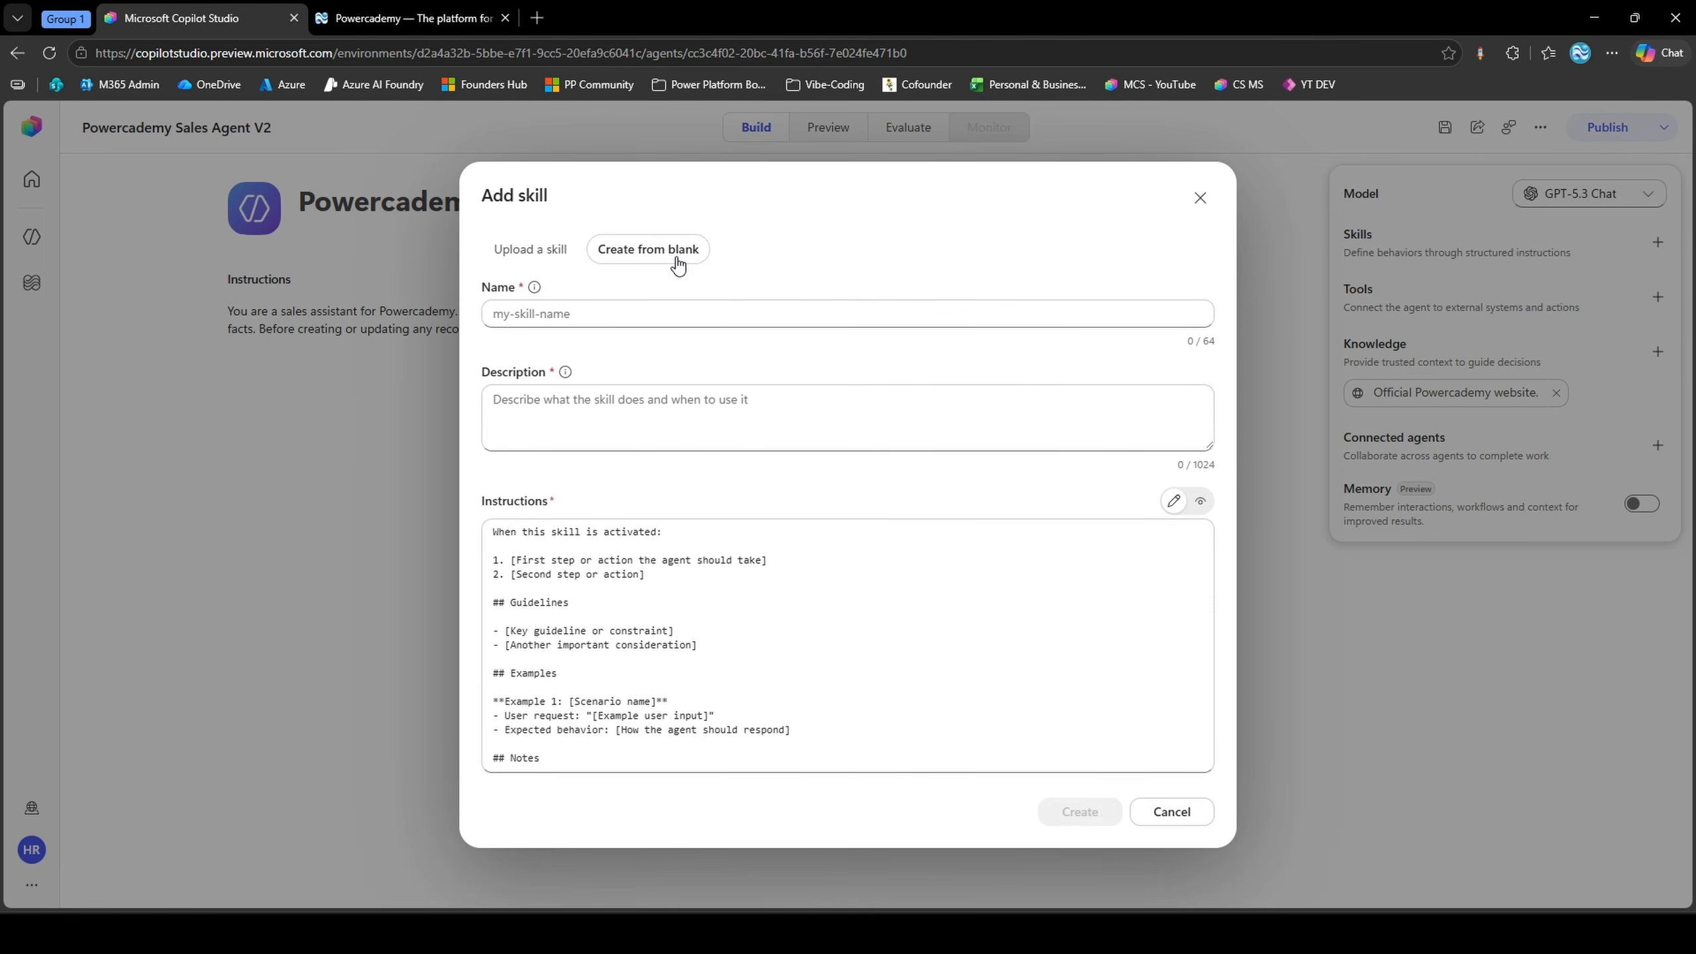
{"action": "left_click", "coordinate": [688, 567]}
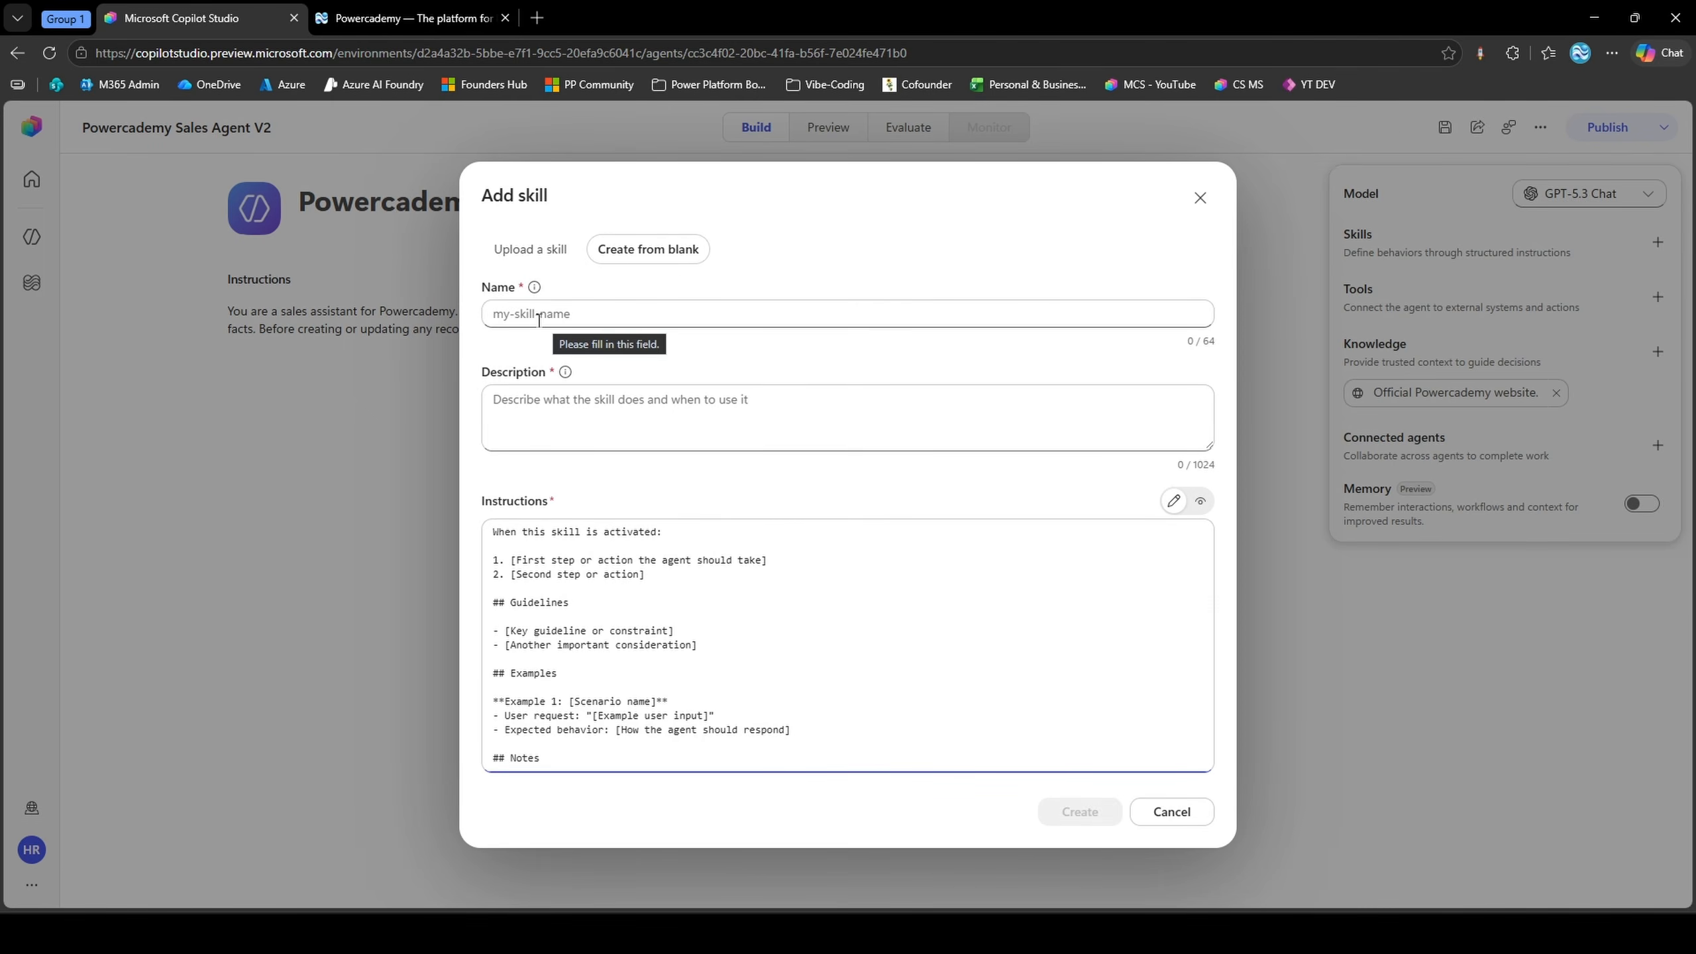
{"action": "left_click", "coordinate": [537, 320]}
{"action": "left_click", "coordinate": [571, 432]}
{"action": "left_click", "coordinate": [689, 583]}
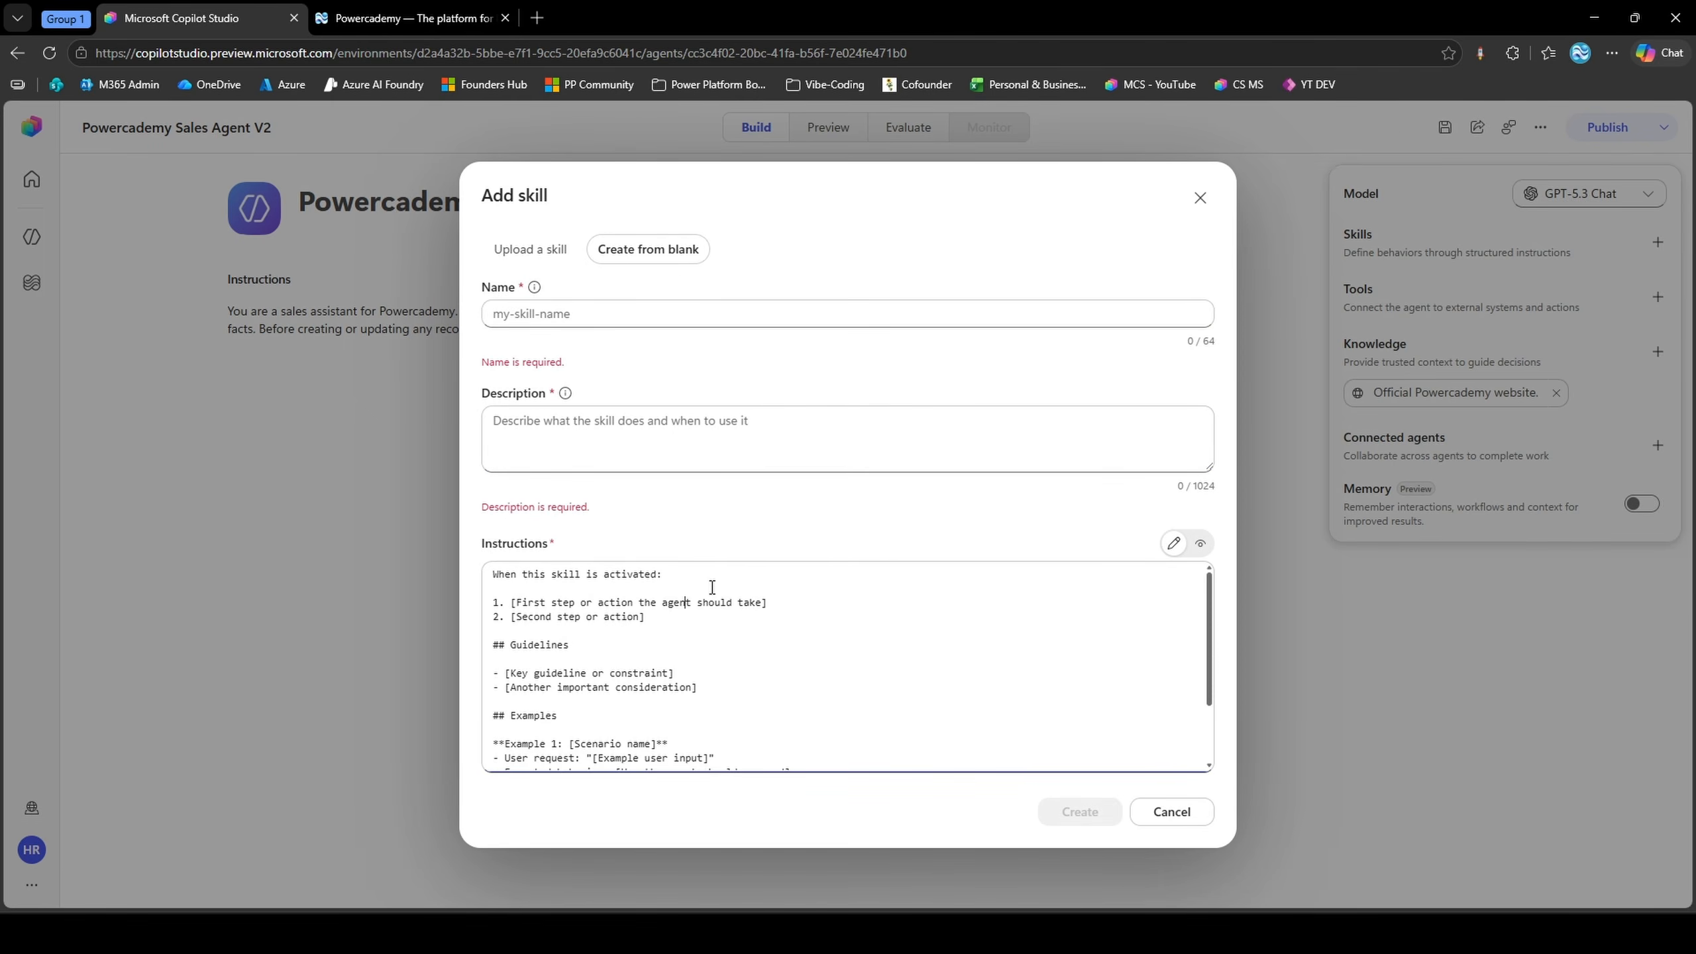
{"action": "key", "text": "ctrl+a"}
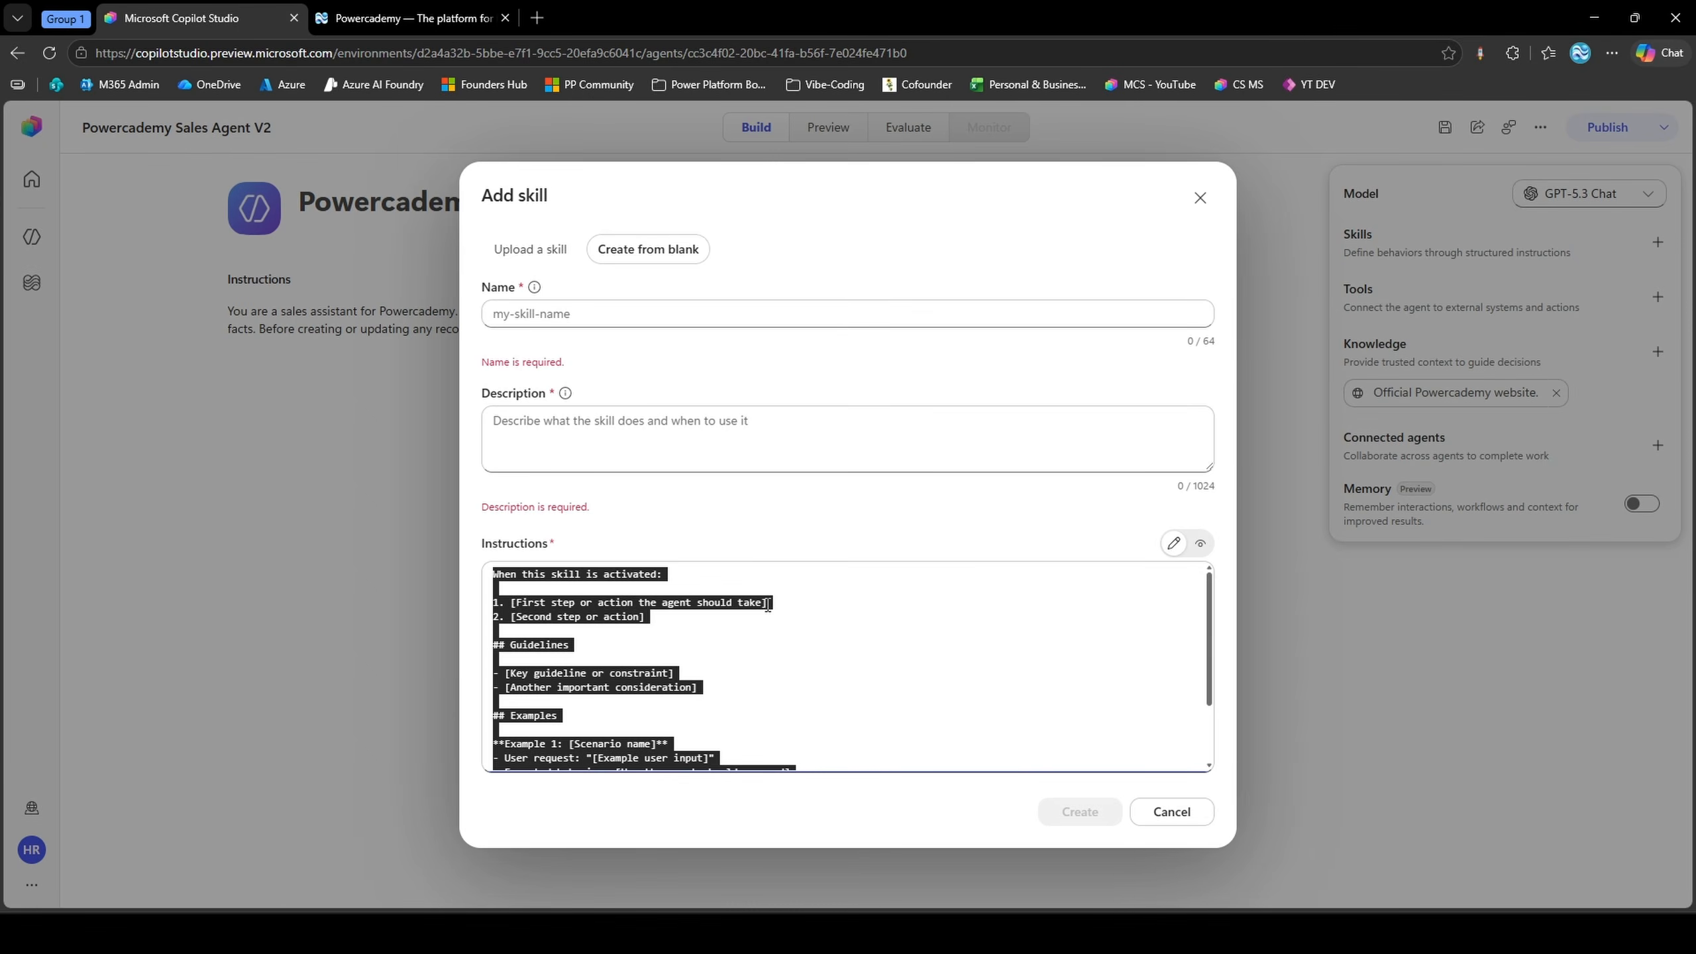
{"action": "key", "text": "BackSpace"}
{"action": "key", "text": "ctrl+v"}
{"action": "scroll", "coordinate": [665, 630], "scroll_direction": "up", "scroll_amount": 15}
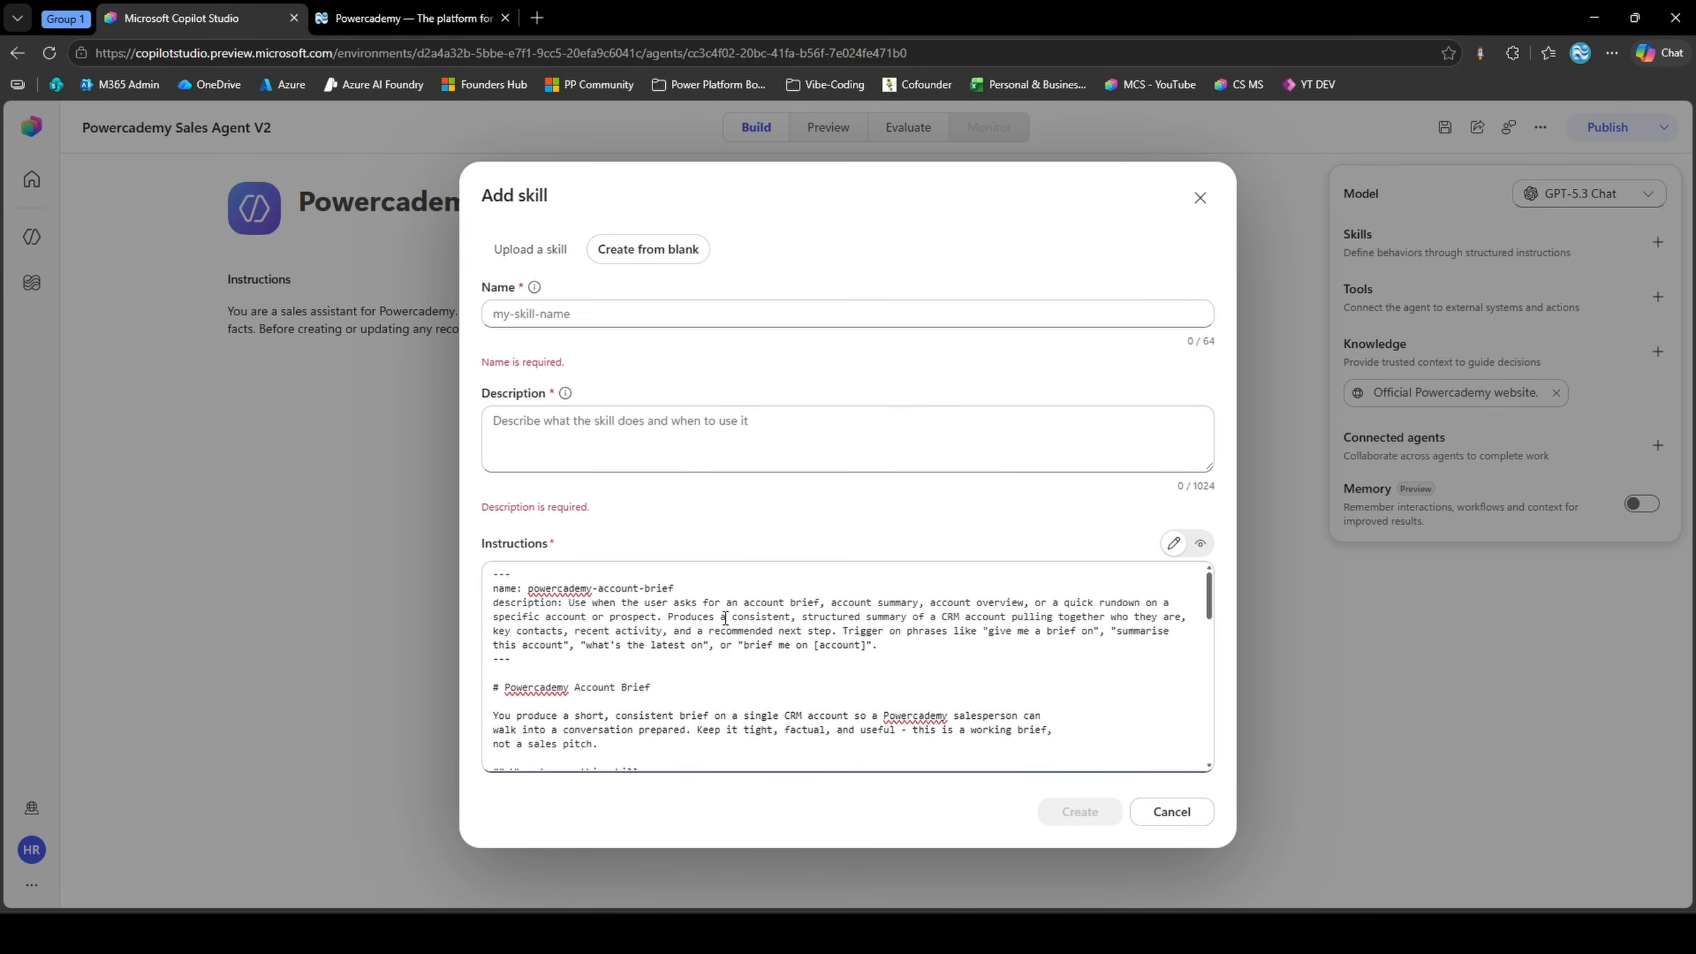
Move the name "powercademy-account-brief" out of the pasted instructions into the skill's name
{"action": "left_click_drag", "start_coordinate": [528, 588], "coordinate": [678, 589]}
{"action": "key", "text": "ctrl+x"}
{"action": "left_click", "coordinate": [662, 314]}
{"action": "key", "text": "ctrl+v"}
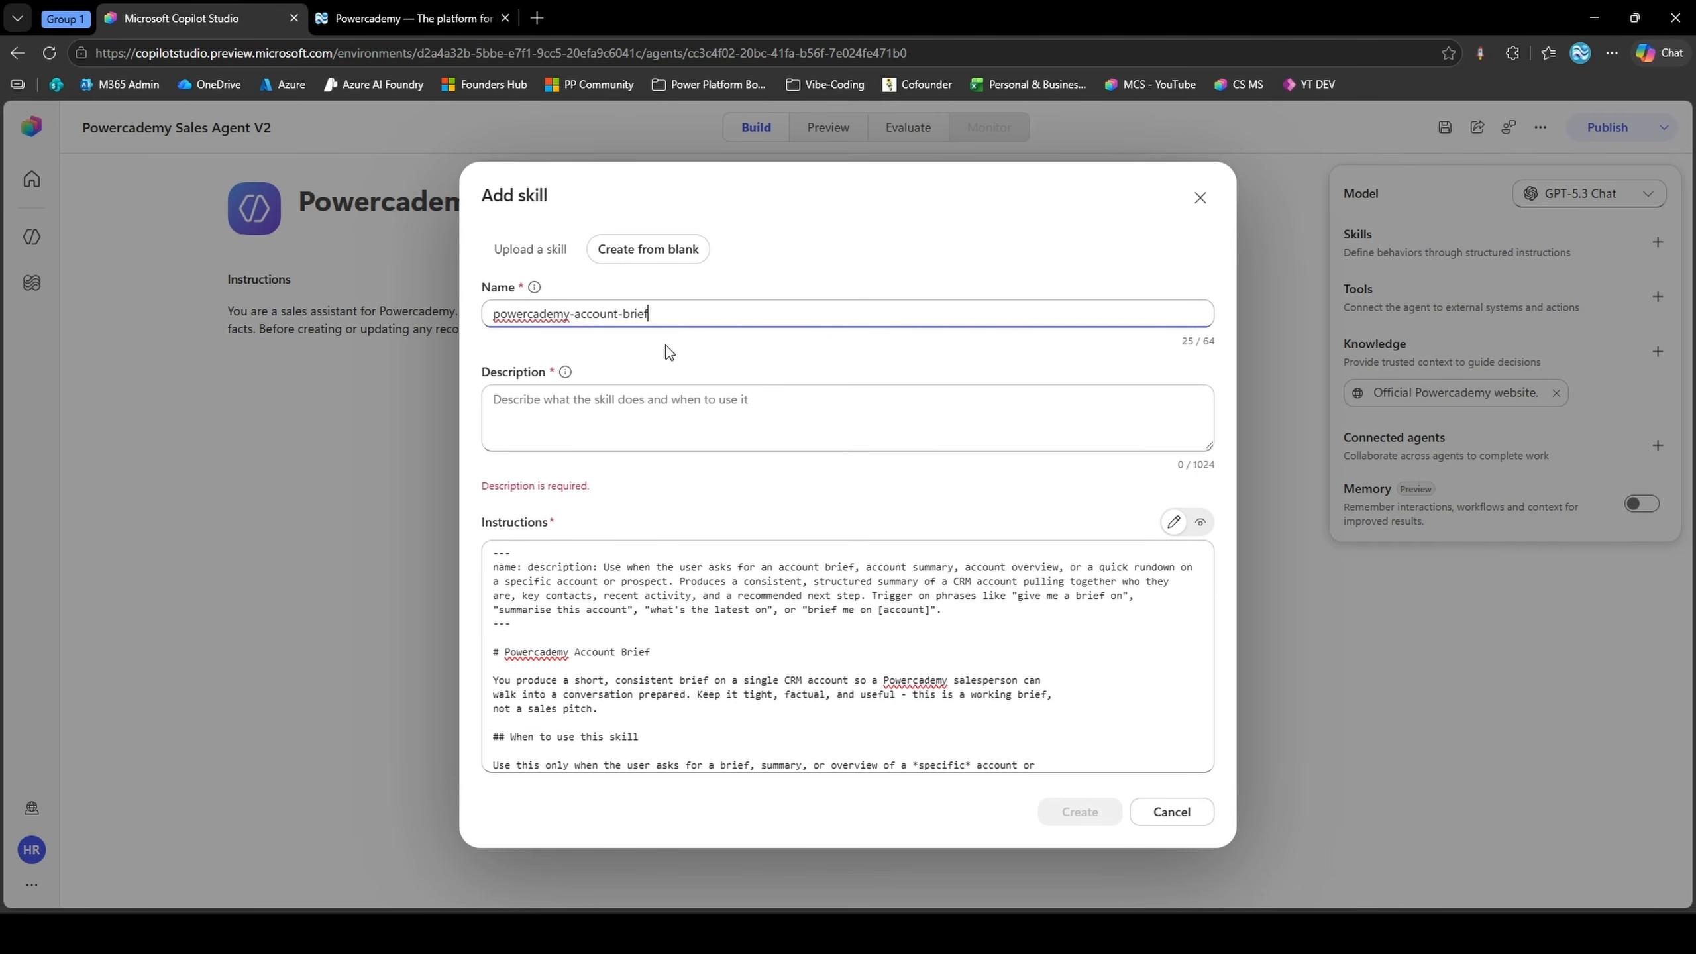
Move the description text from the instructions into the skill's description and remove the leftover header lines above "# Powercademy Account Brief"
{"action": "left_click_drag", "start_coordinate": [511, 552], "coordinate": [878, 595]}
{"action": "key", "text": "Delete"}
{"action": "key", "text": "Delete"}
{"action": "key", "text": "Delete"}
{"action": "key", "text": "Delete"}
{"action": "key", "text": "Delete"}
{"action": "key", "text": "Delete"}
{"action": "key", "text": "Delete"}
{"action": "key", "text": "Delete"}
{"action": "key", "text": "ctrl+x"}
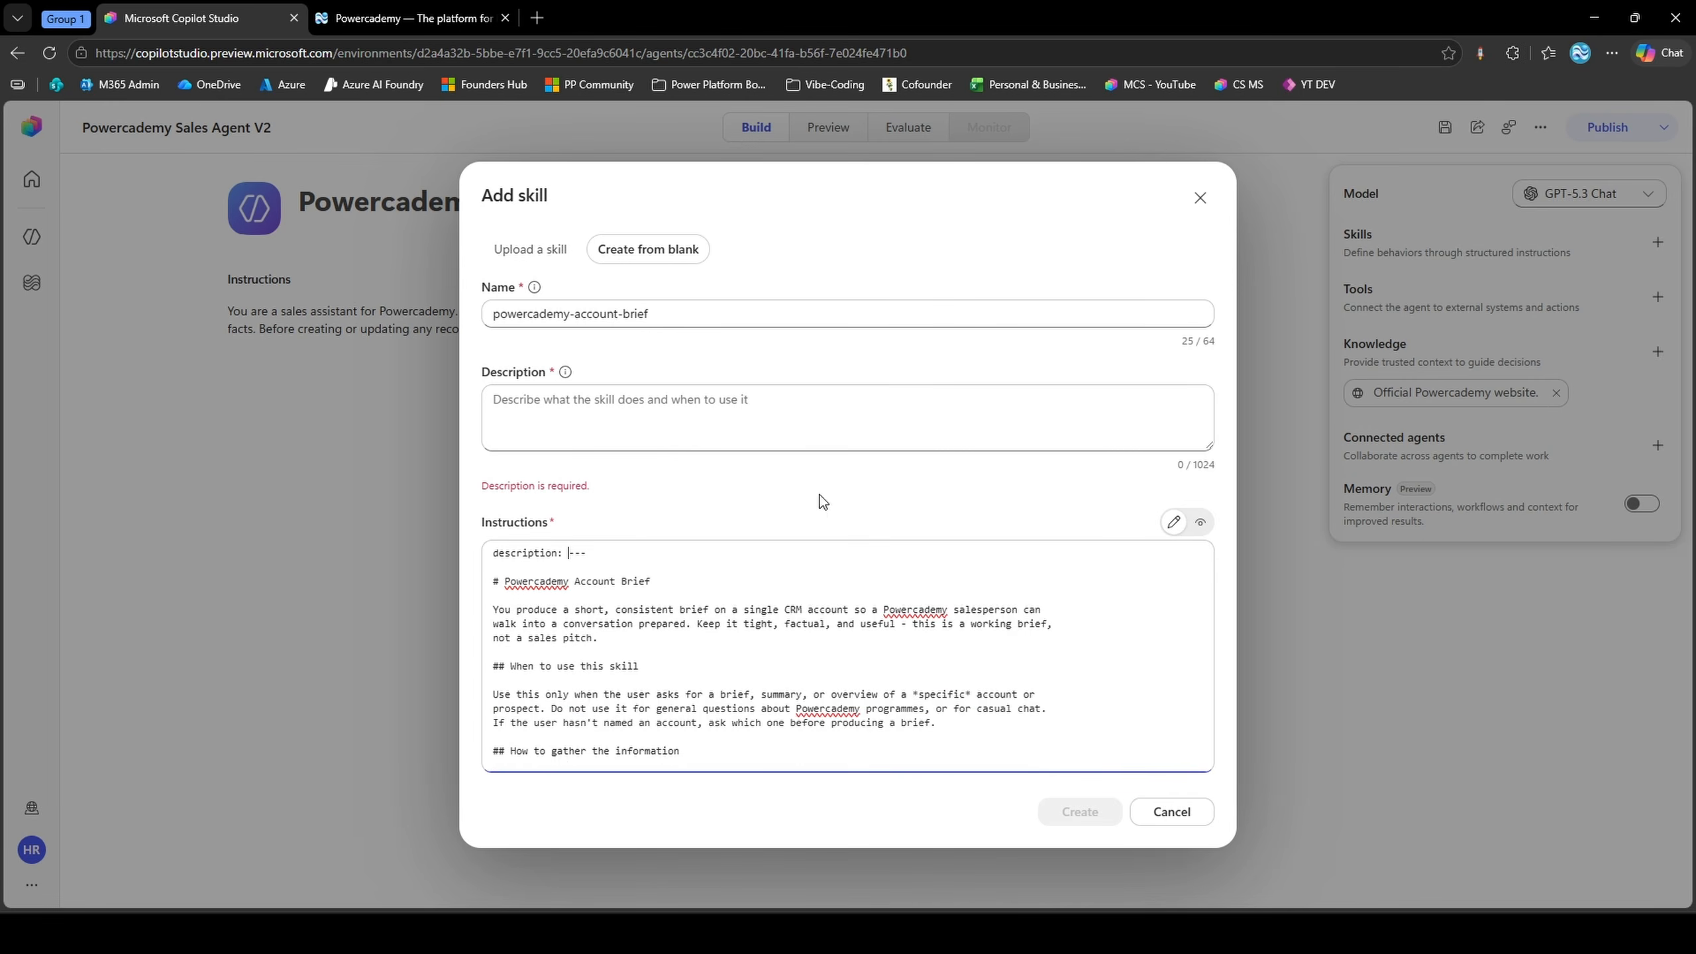
{"action": "left_click", "coordinate": [822, 418]}
{"action": "key", "text": "ctrl+v"}
{"action": "left_click", "coordinate": [493, 558]}
{"action": "key", "text": "BackSpace"}
{"action": "key", "text": "BackSpace"}
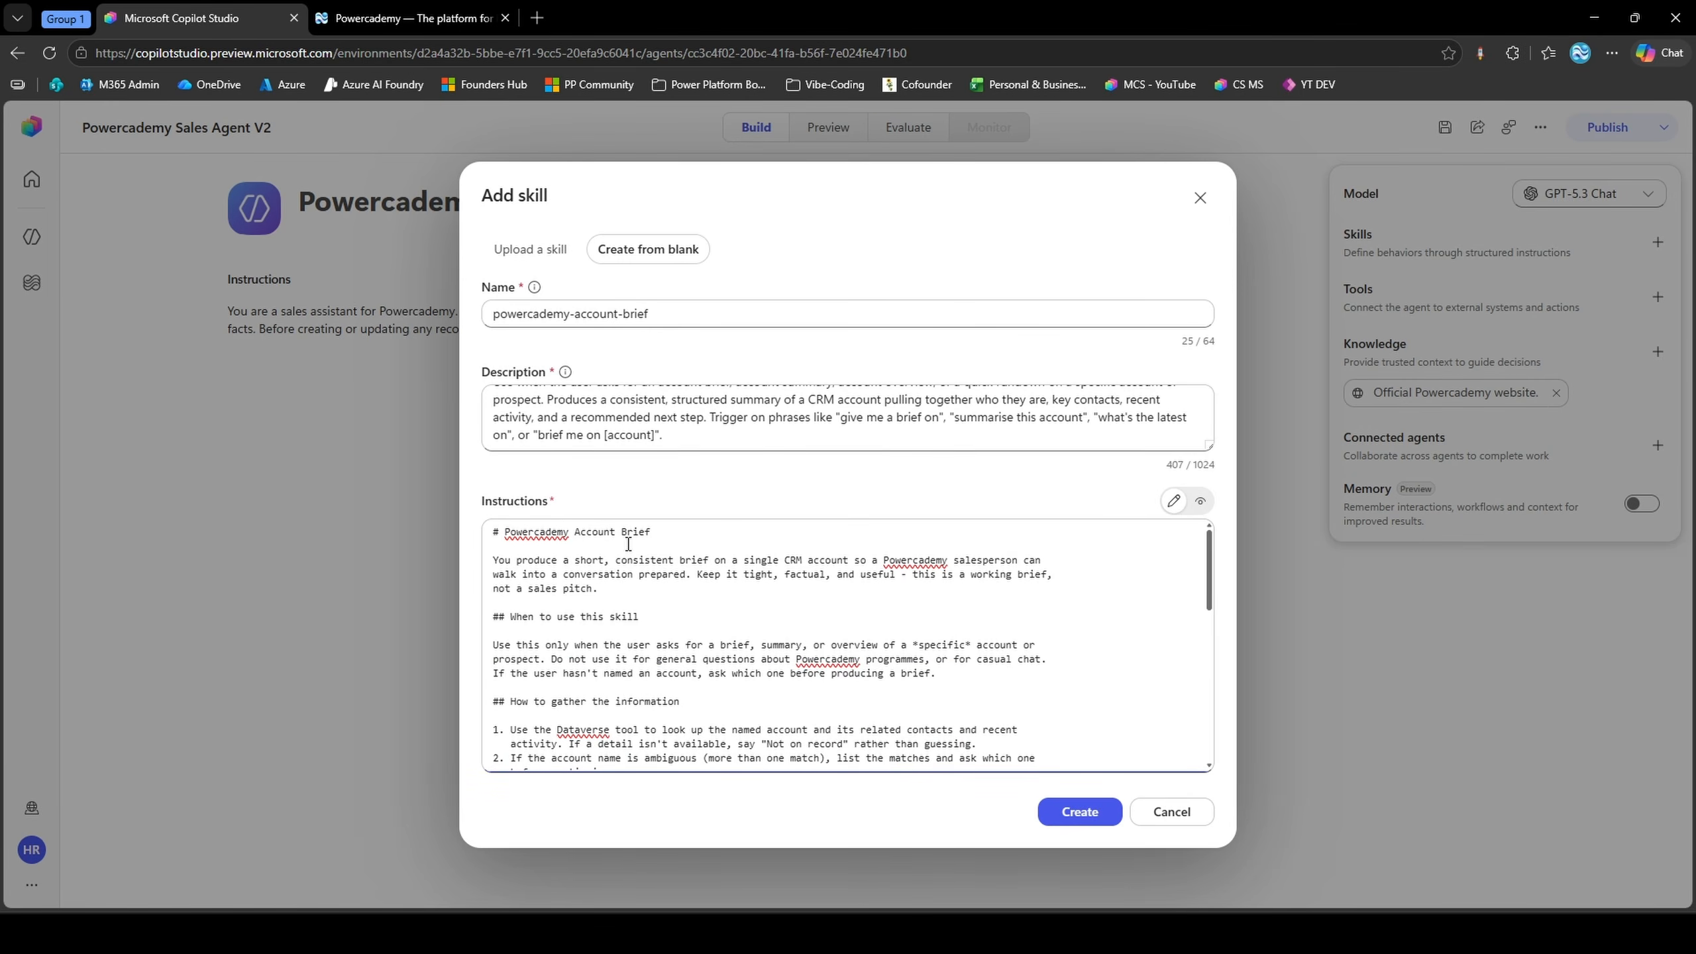
Review the skill's instructions through to the Rules section and create the powercademy-account-brief skill
{"action": "scroll", "coordinate": [625, 544], "scroll_direction": "down", "scroll_amount": 2}
{"action": "scroll", "coordinate": [534, 601], "scroll_direction": "up", "scroll_amount": 2}
{"action": "scroll", "coordinate": [491, 625], "scroll_direction": "down", "scroll_amount": 1}
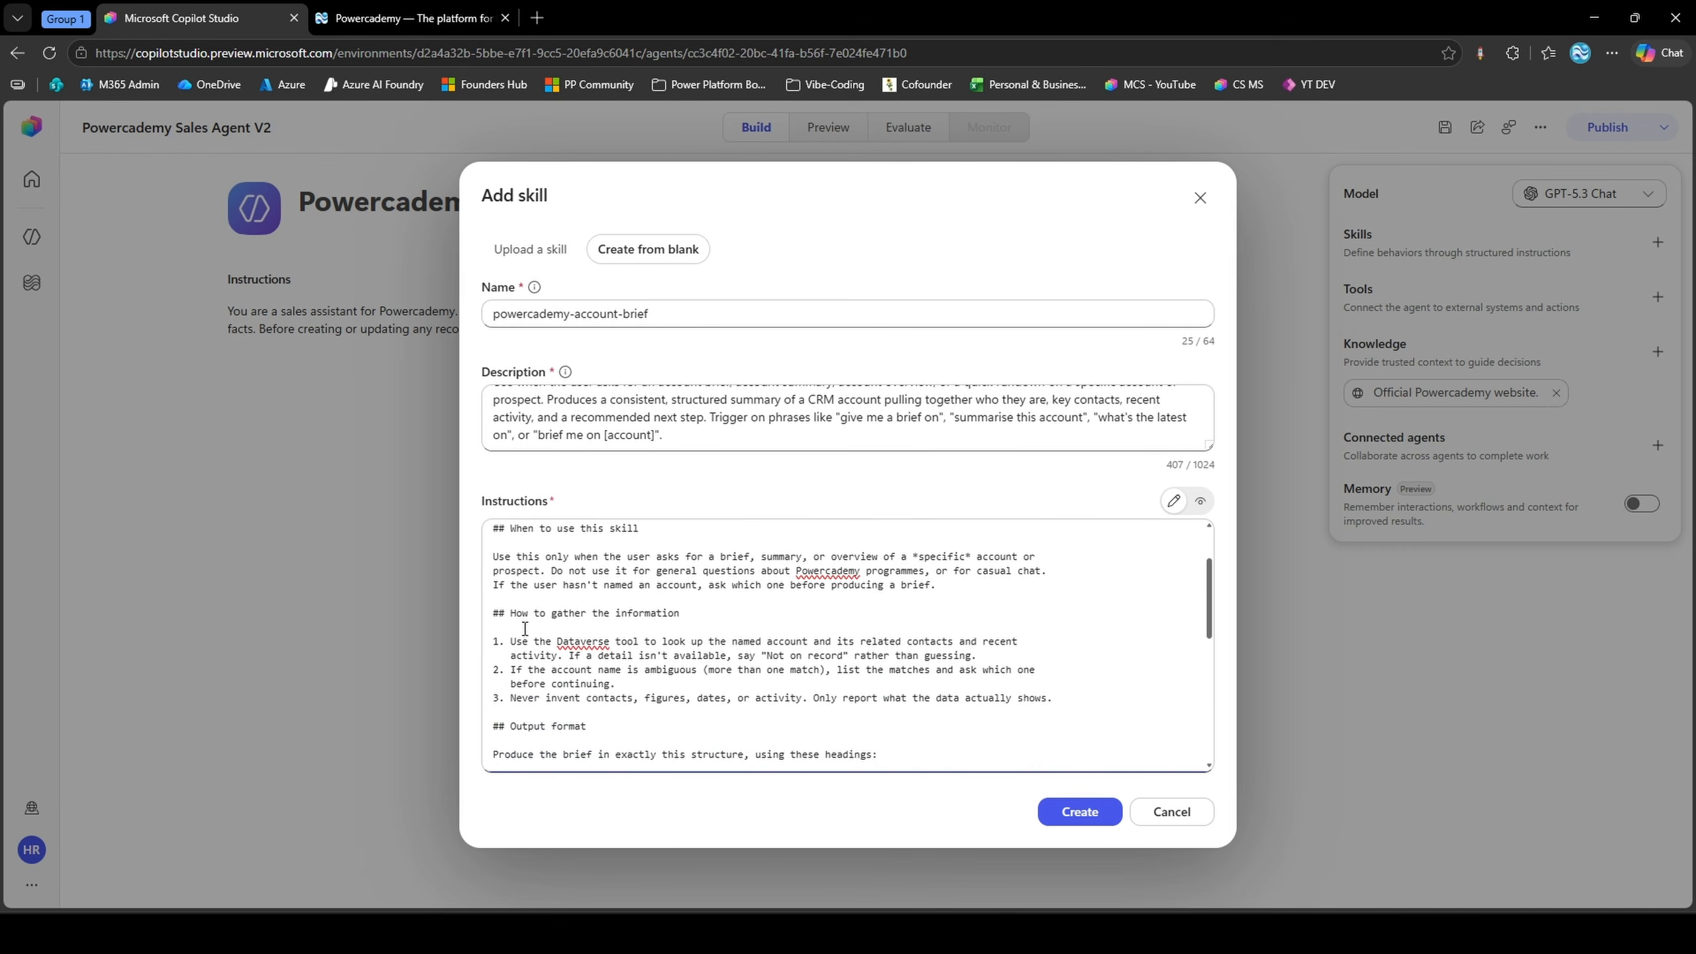
{"action": "scroll", "coordinate": [531, 640], "scroll_direction": "down", "scroll_amount": 1}
{"action": "left_click_drag", "start_coordinate": [499, 641], "coordinate": [574, 637]}
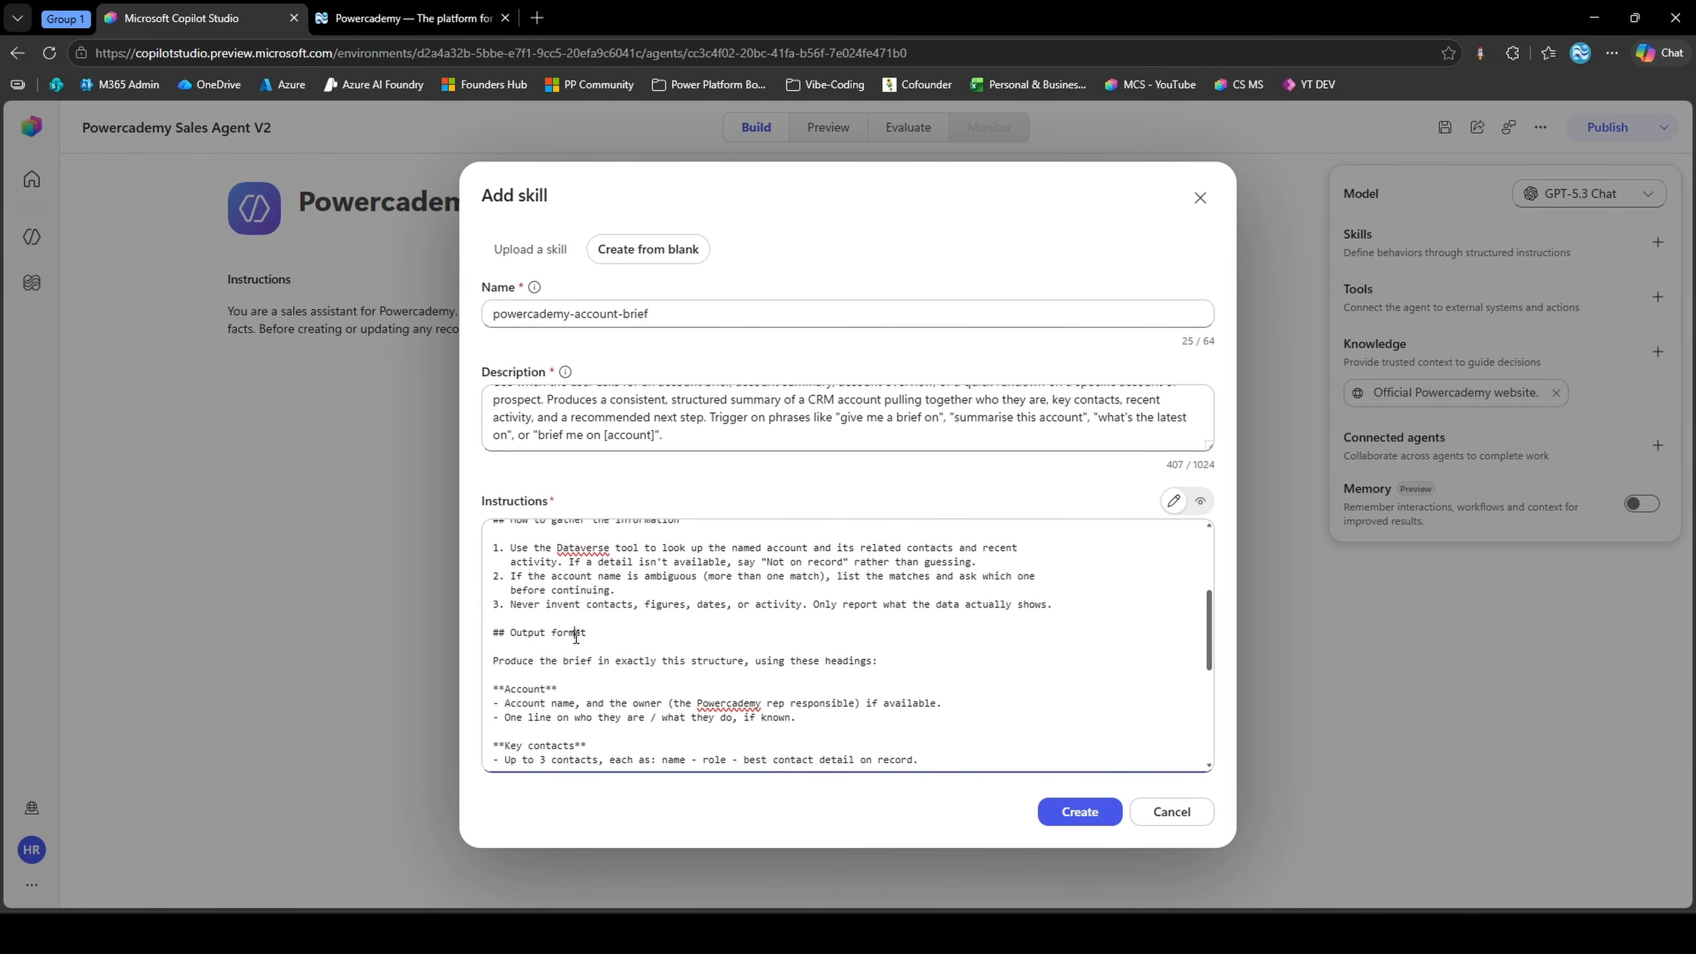
{"action": "scroll", "coordinate": [567, 638], "scroll_direction": "down", "scroll_amount": 2}
{"action": "scroll", "coordinate": [567, 638], "scroll_direction": "down", "scroll_amount": 2}
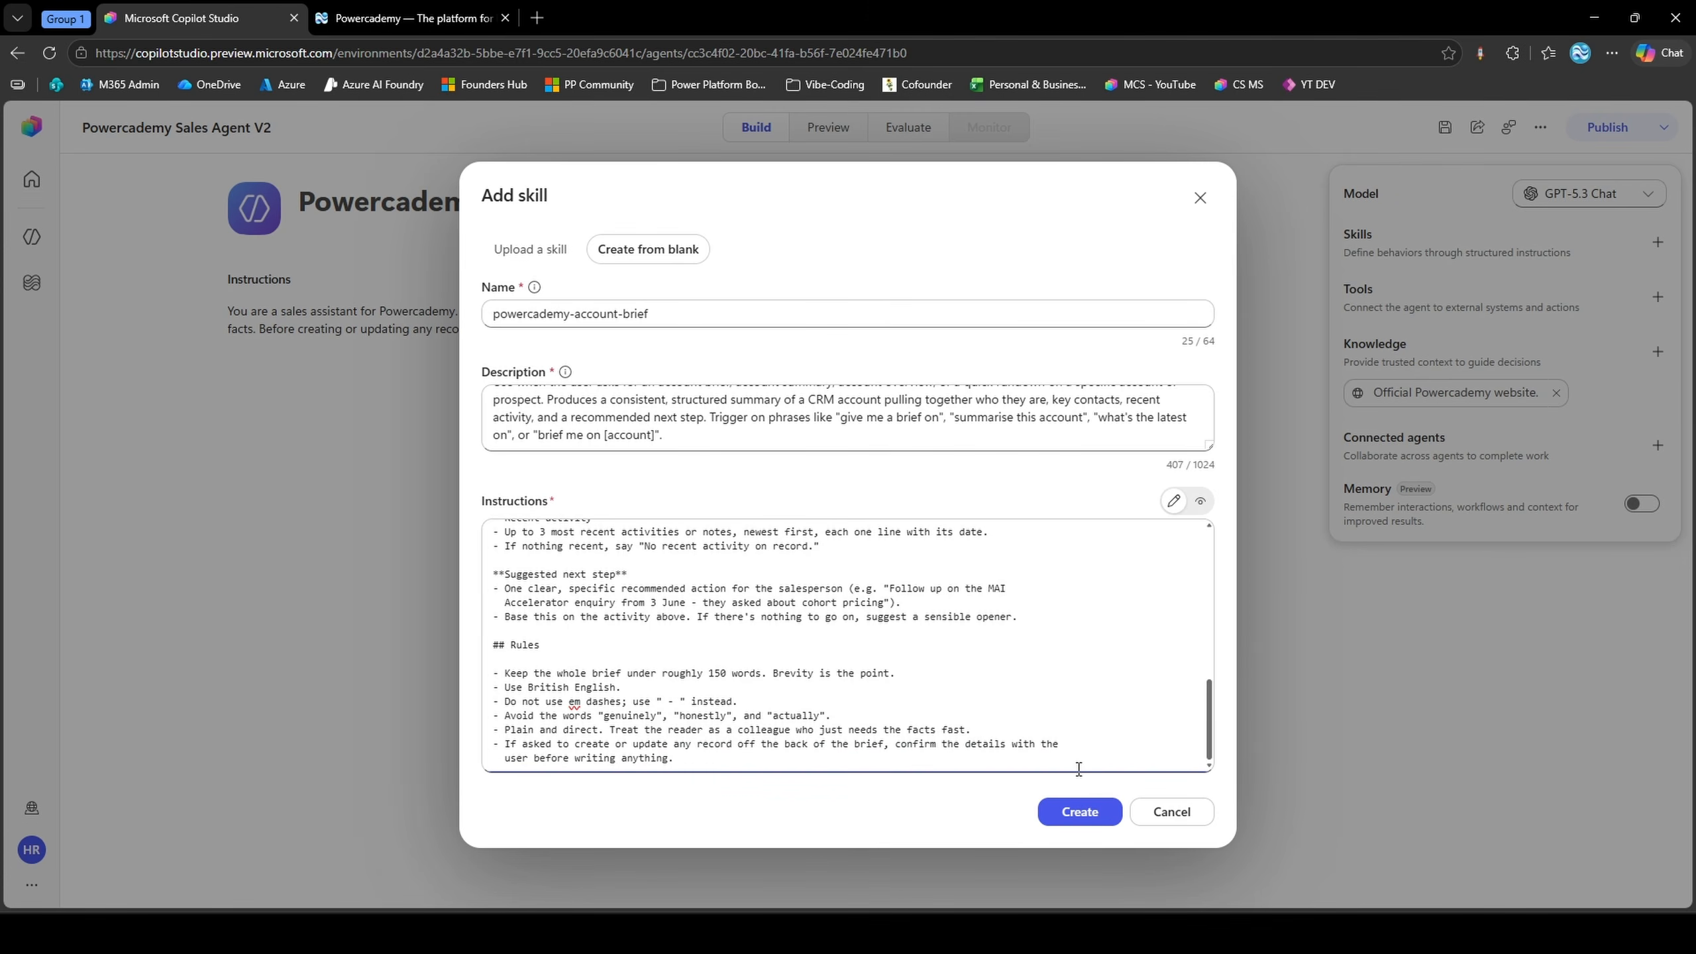
{"action": "left_click", "coordinate": [1075, 807]}
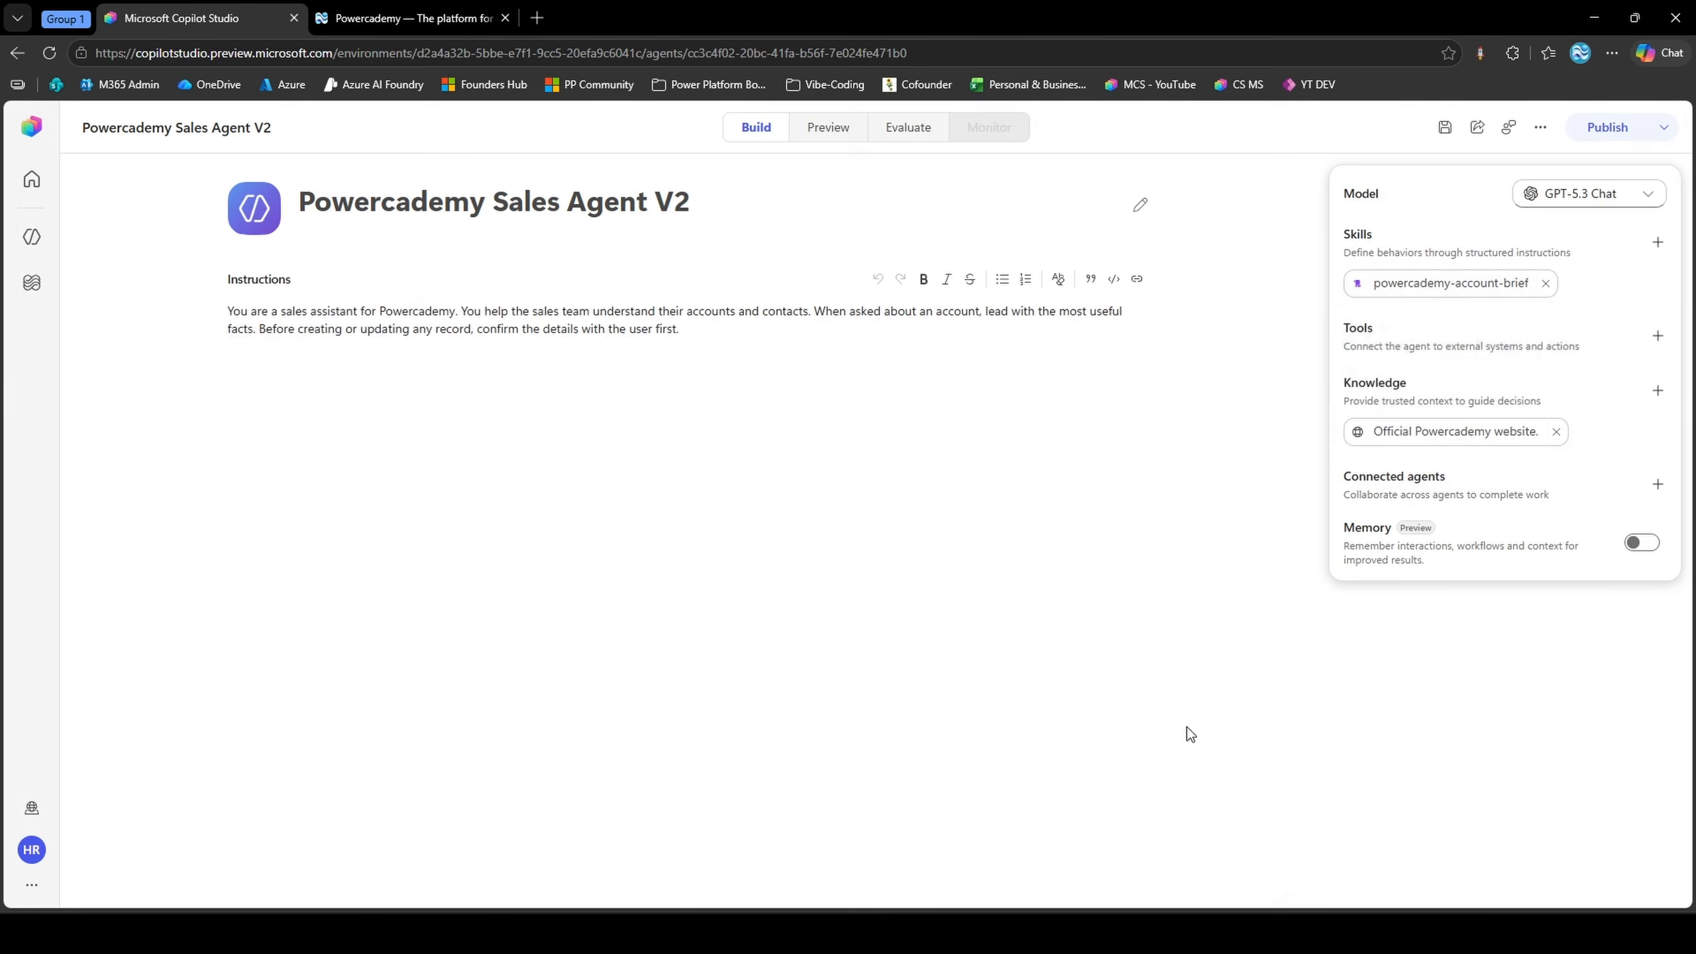
Add the Microsoft Dataverse MCP Server as a Model Context Protocol tool, using the existing connection
{"action": "mouse_move", "coordinate": [1420, 289]}
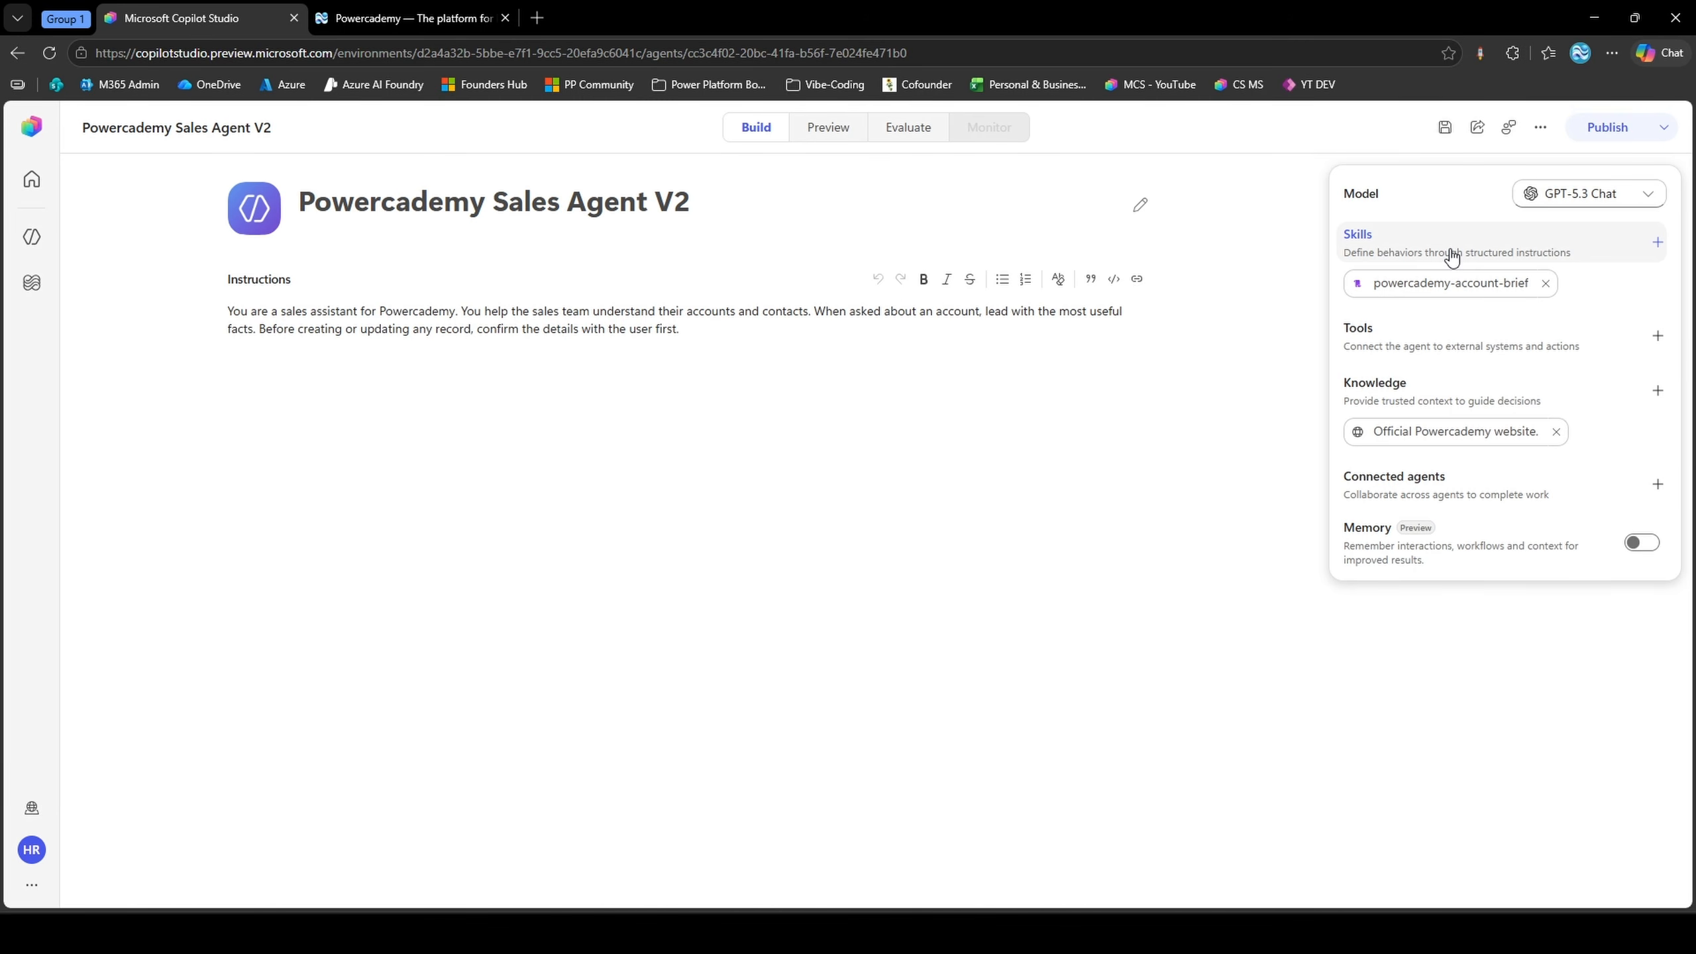
{"action": "left_click", "coordinate": [1436, 334]}
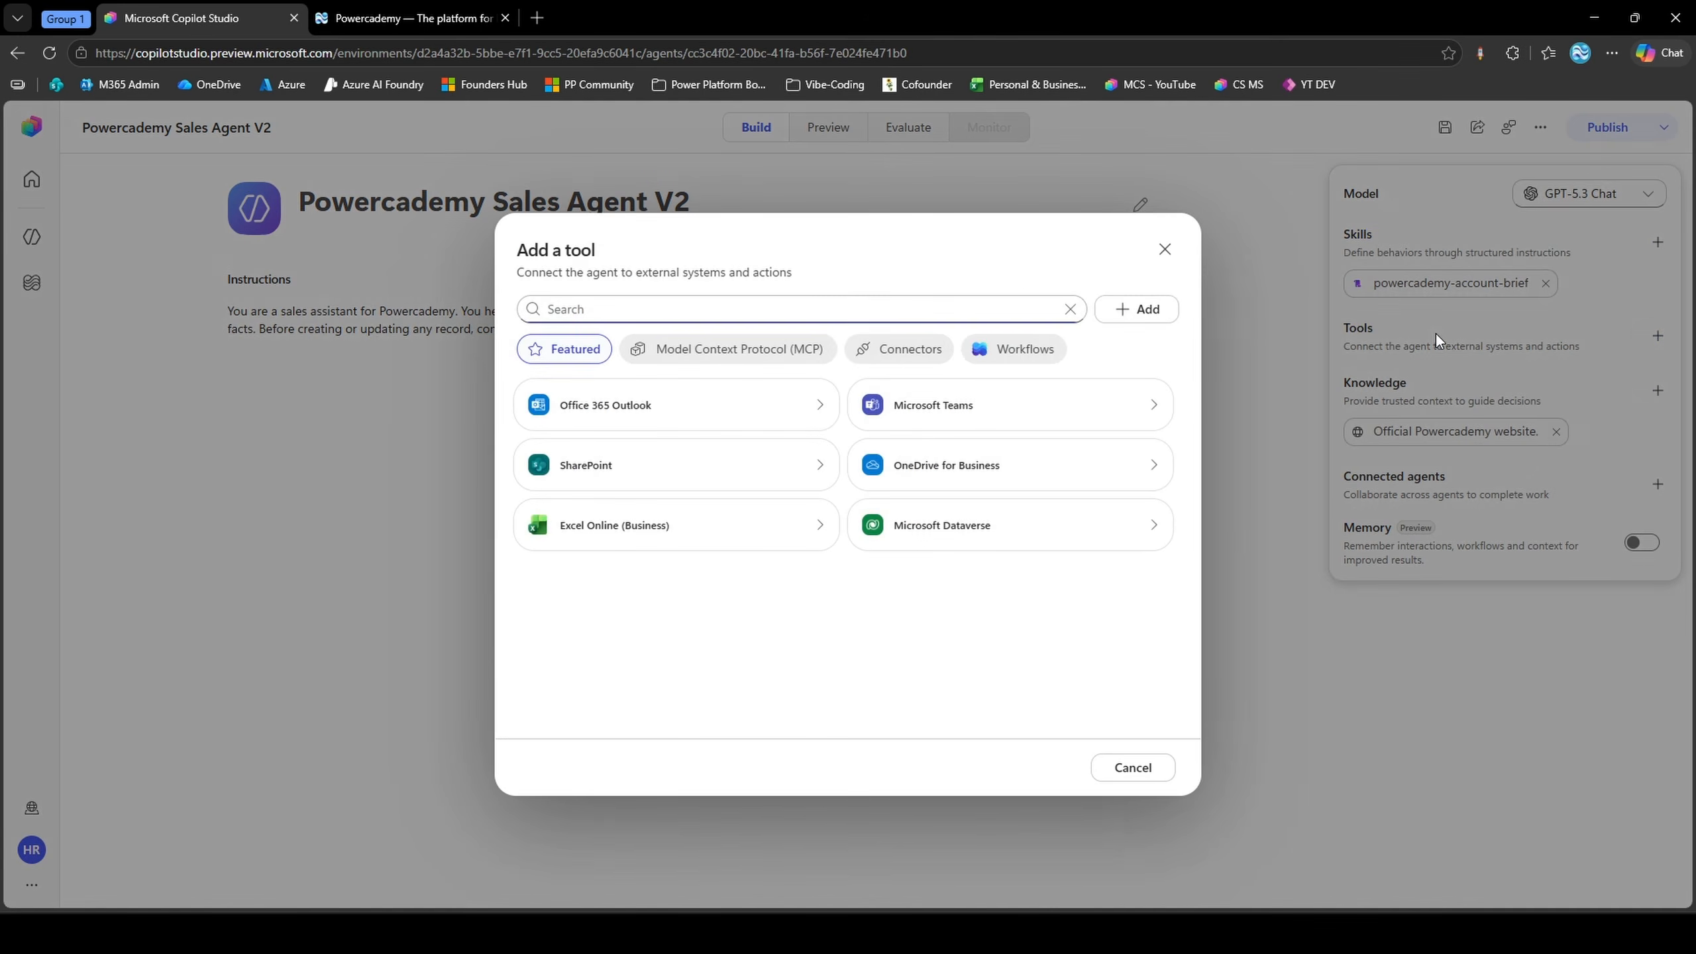
{"action": "left_click", "coordinate": [783, 365]}
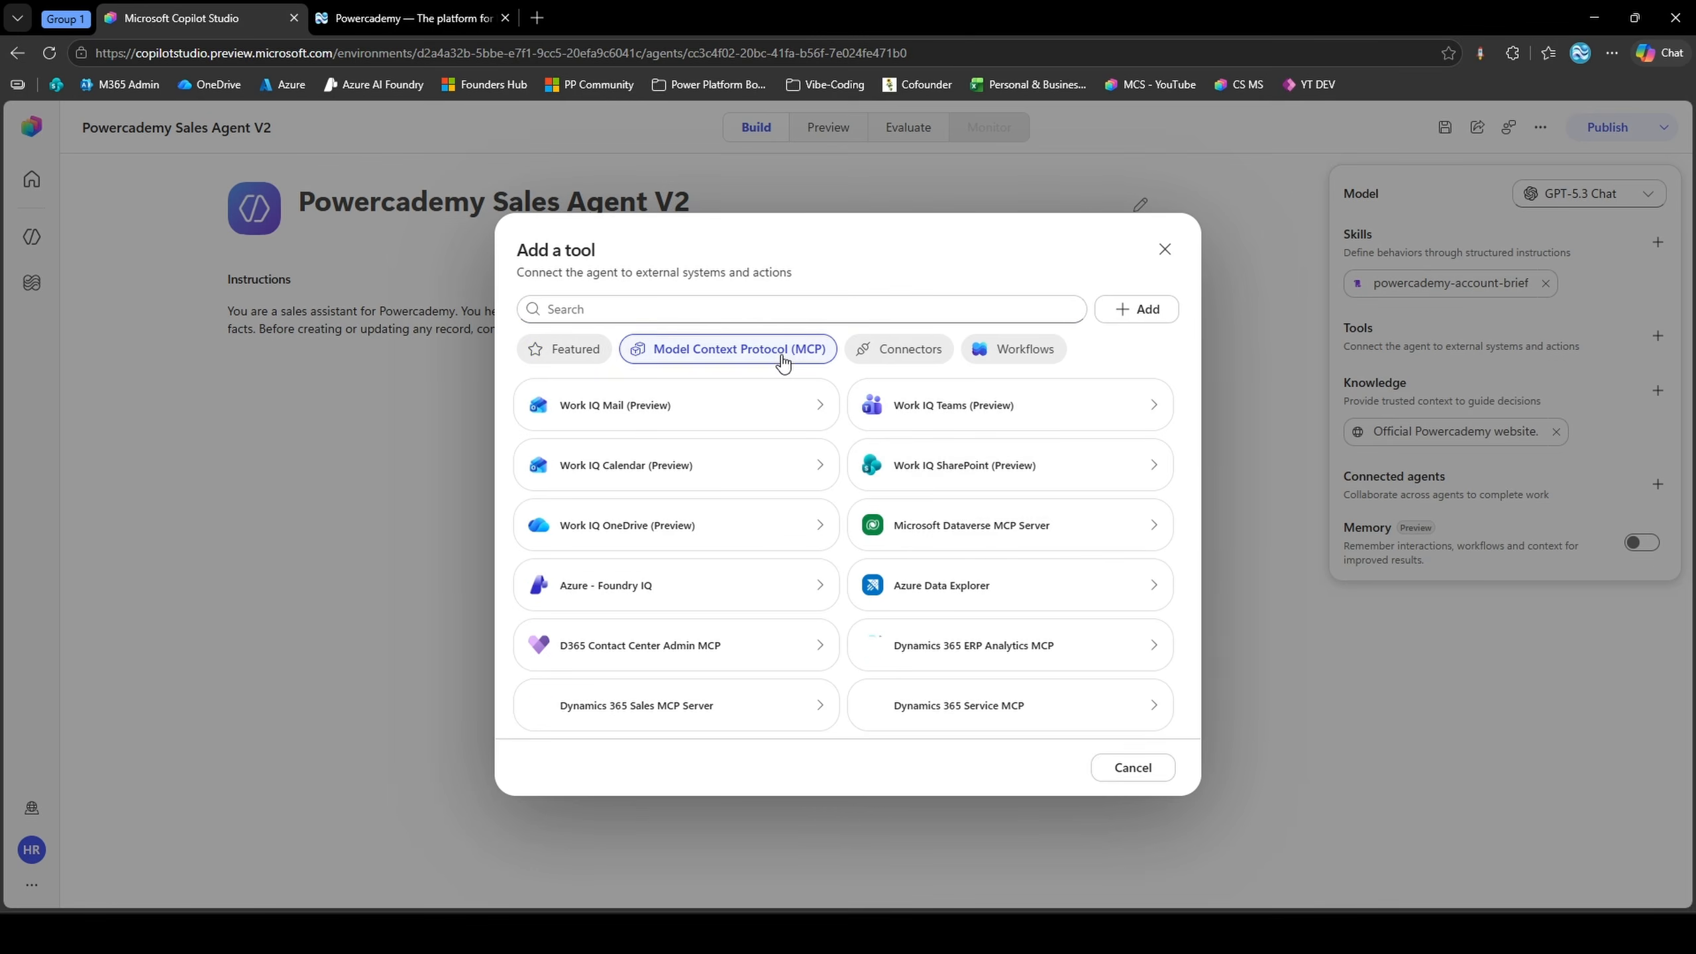
{"action": "left_click", "coordinate": [956, 532]}
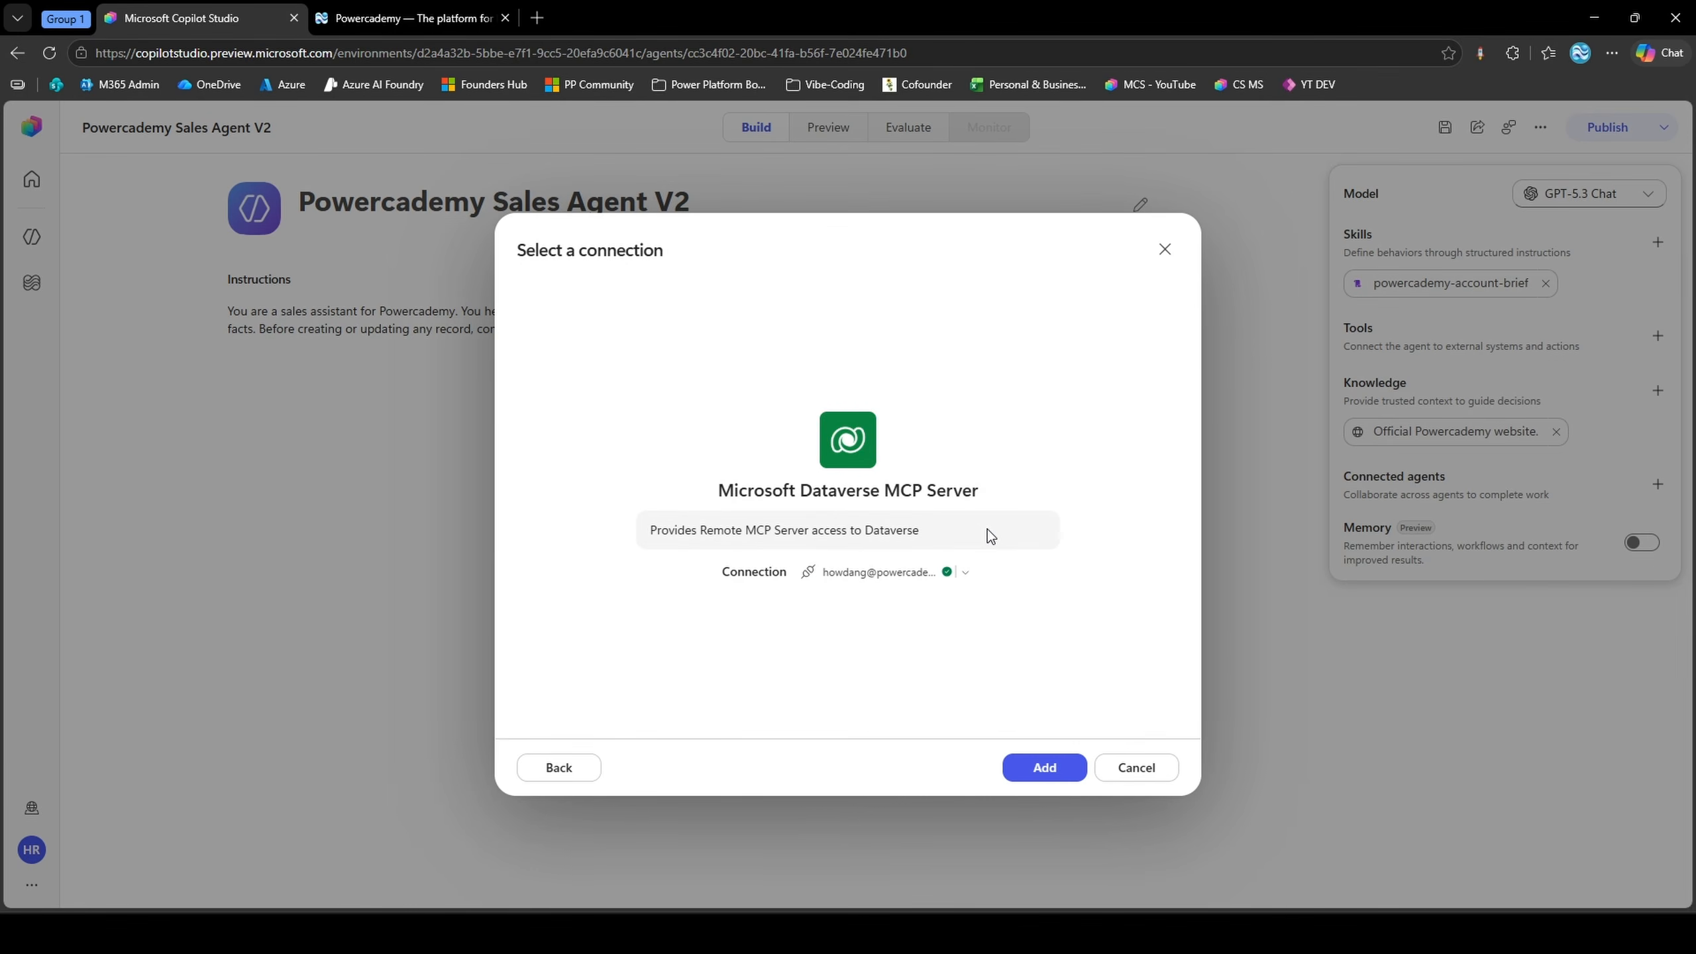
{"action": "left_click", "coordinate": [1036, 767]}
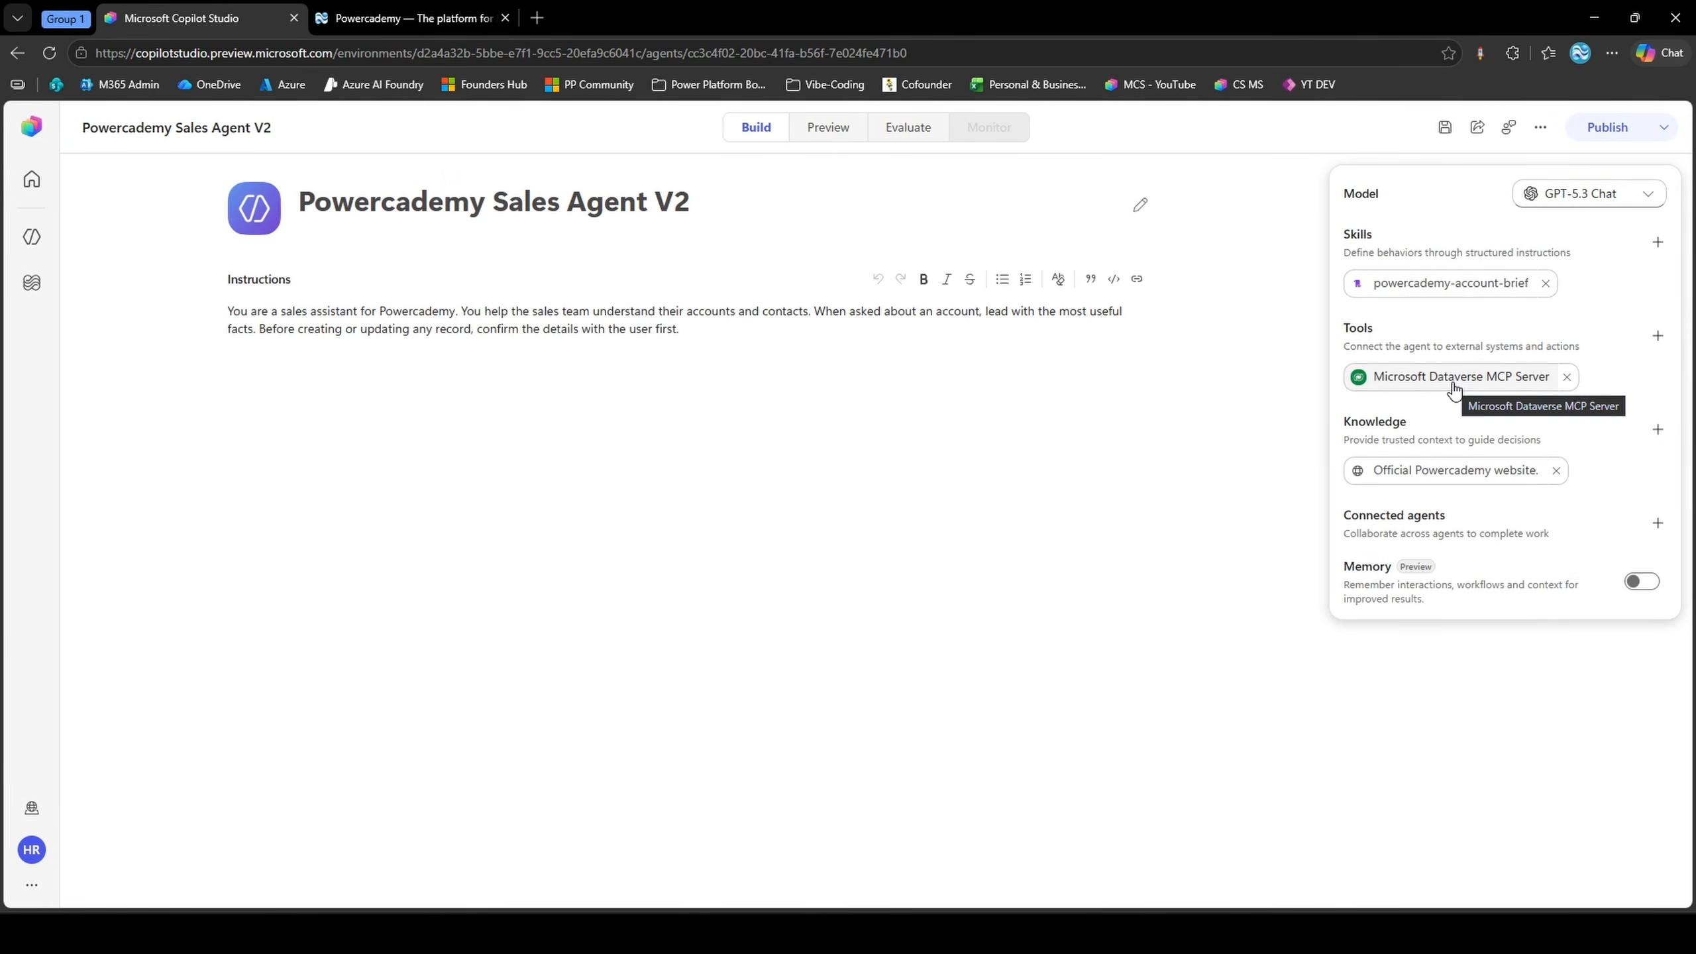
Edit the Microsoft Dataverse MCP Server tool to stop allowing all tools, disable create_table and delete_table, and confirm
{"action": "left_click", "coordinate": [1453, 391]}
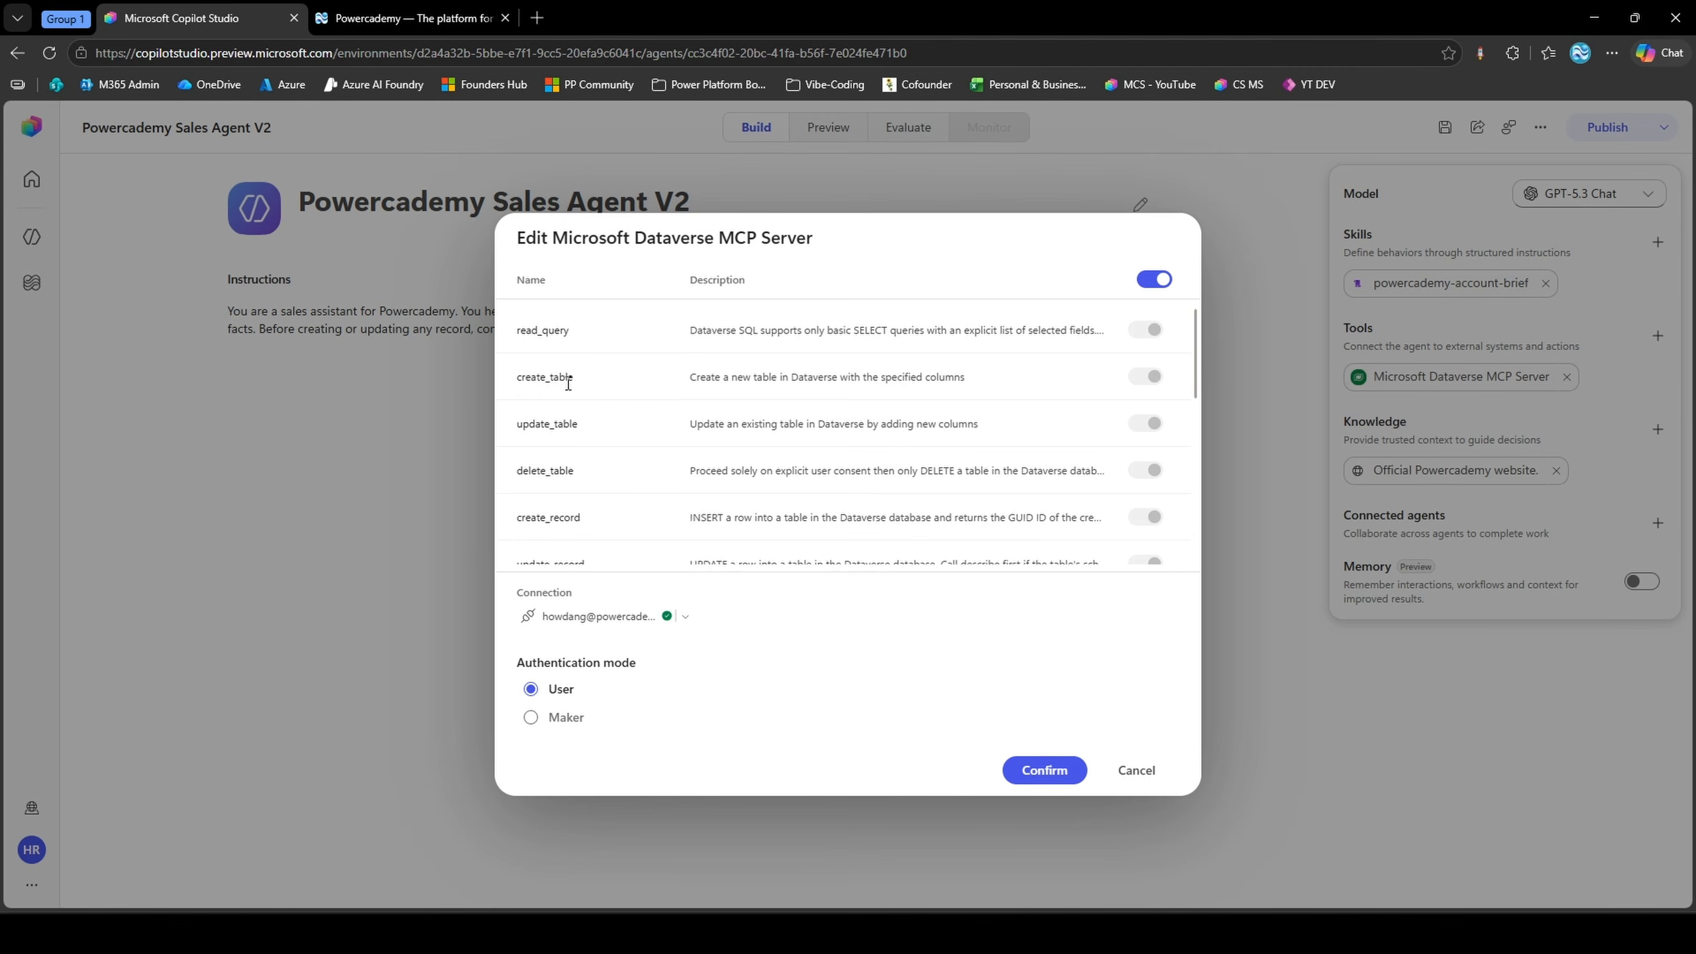
{"action": "left_click_drag", "start_coordinate": [525, 428], "coordinate": [556, 472]}
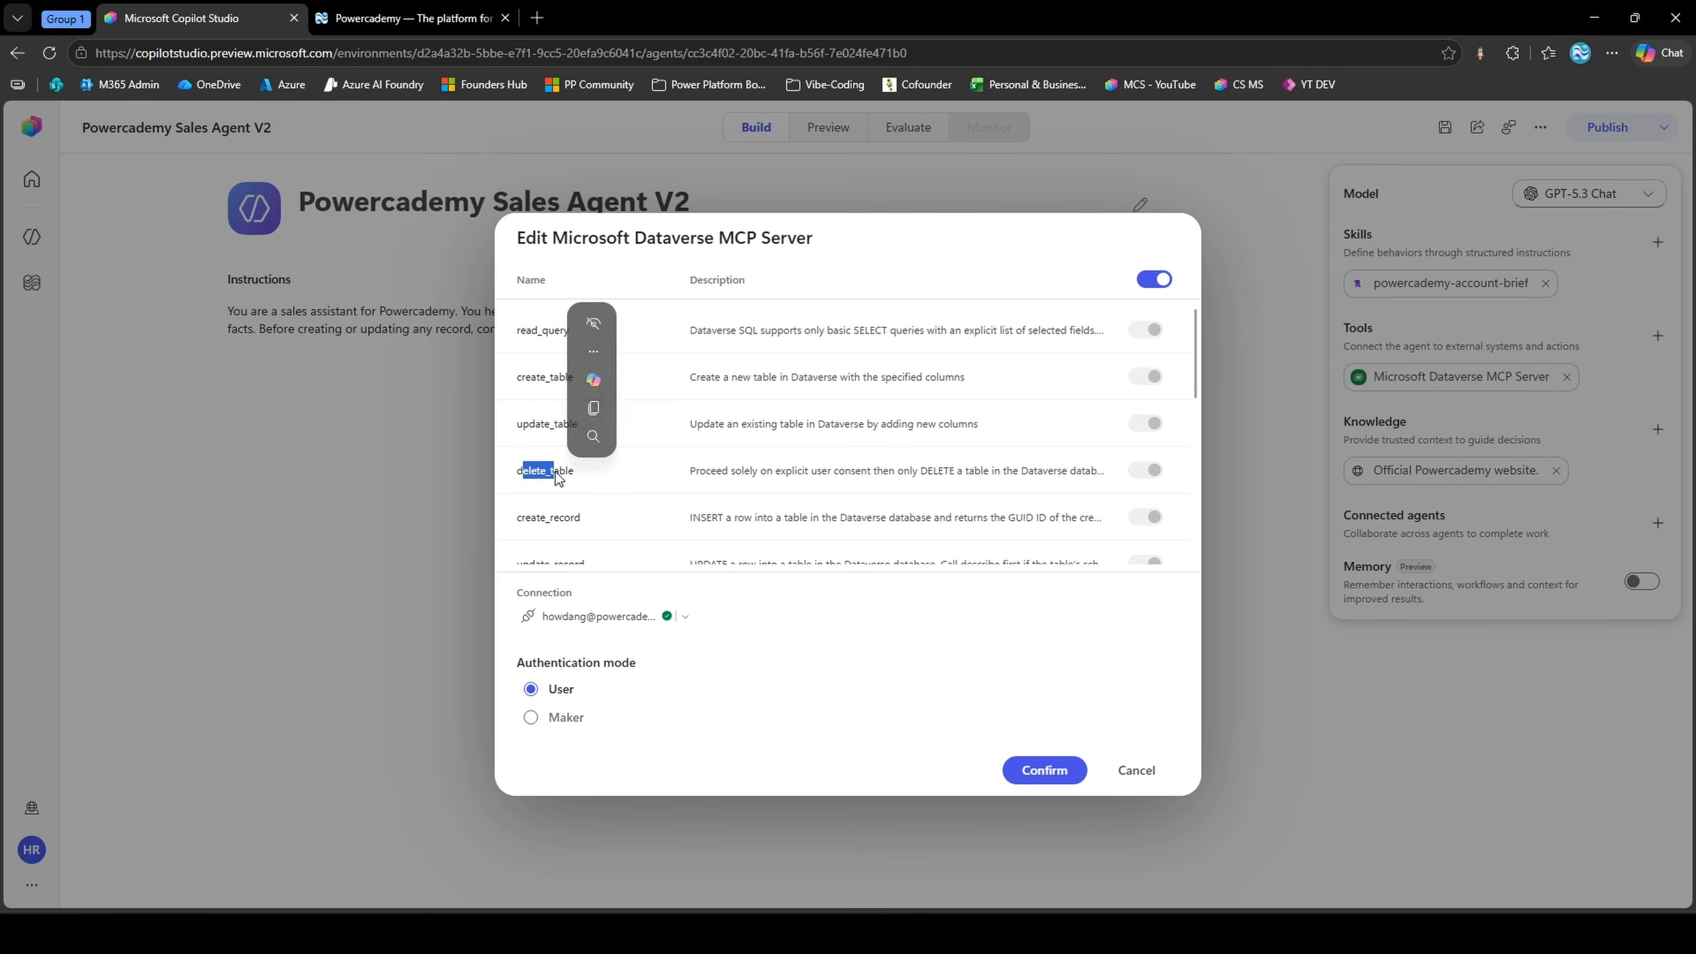
{"action": "left_click", "coordinate": [555, 471]}
{"action": "left_click", "coordinate": [1148, 289]}
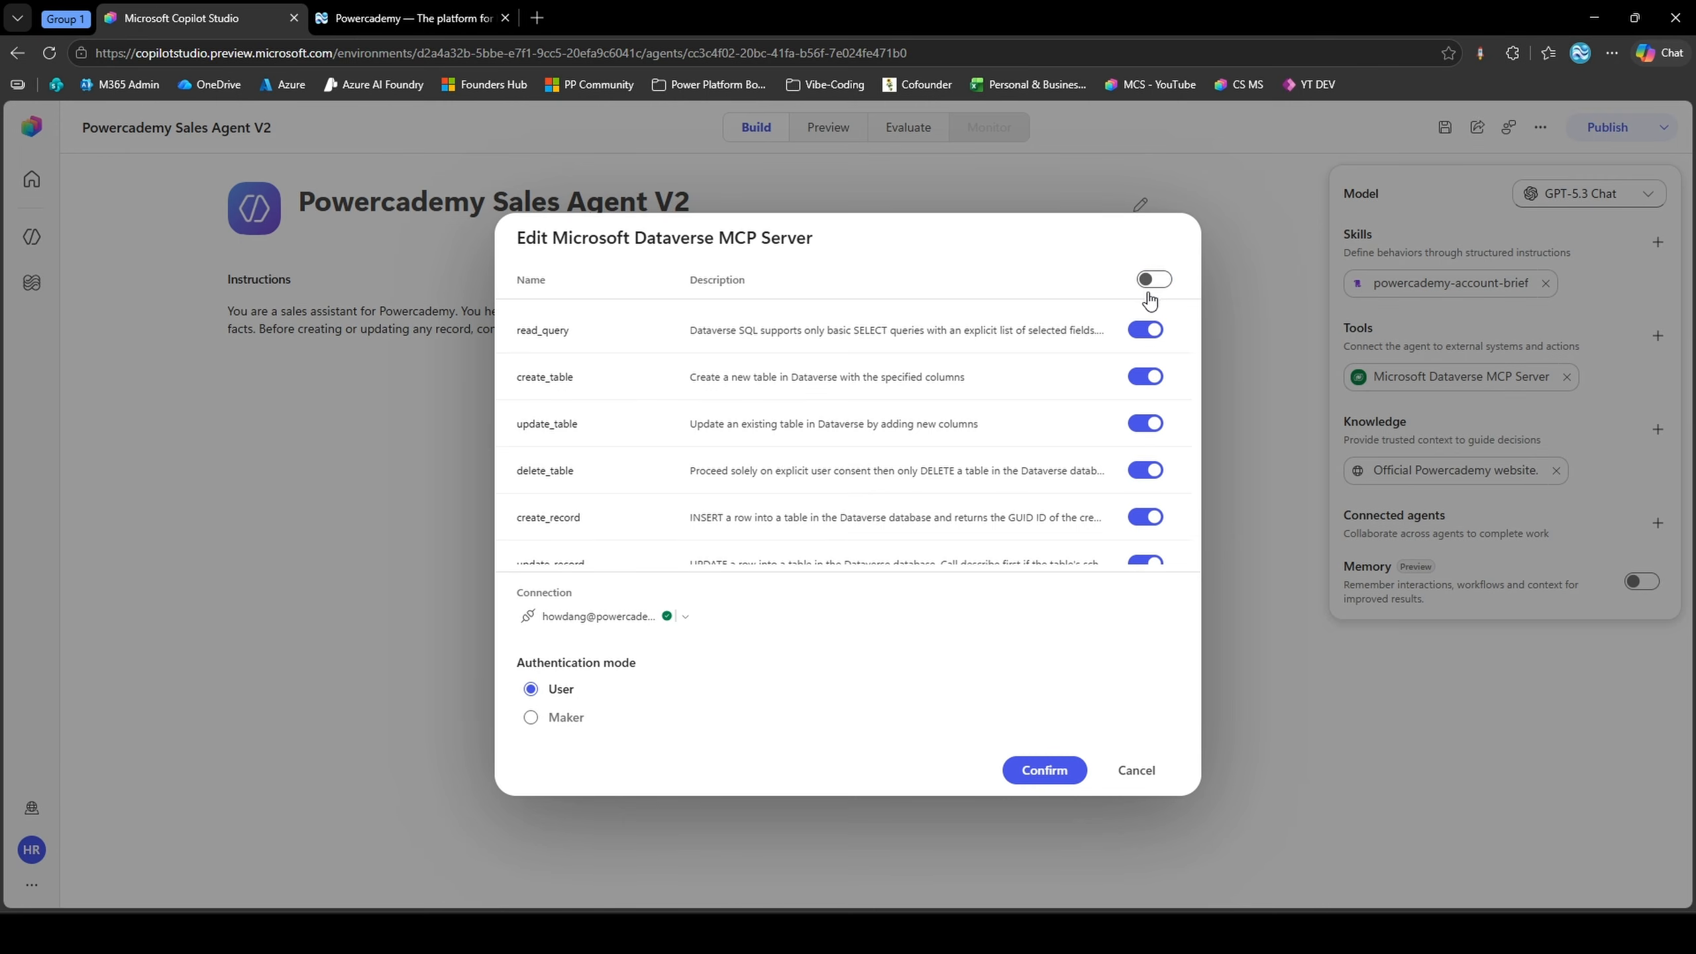
{"action": "left_click", "coordinate": [1148, 375]}
{"action": "scroll", "coordinate": [1080, 440], "scroll_direction": "down", "scroll_amount": 2}
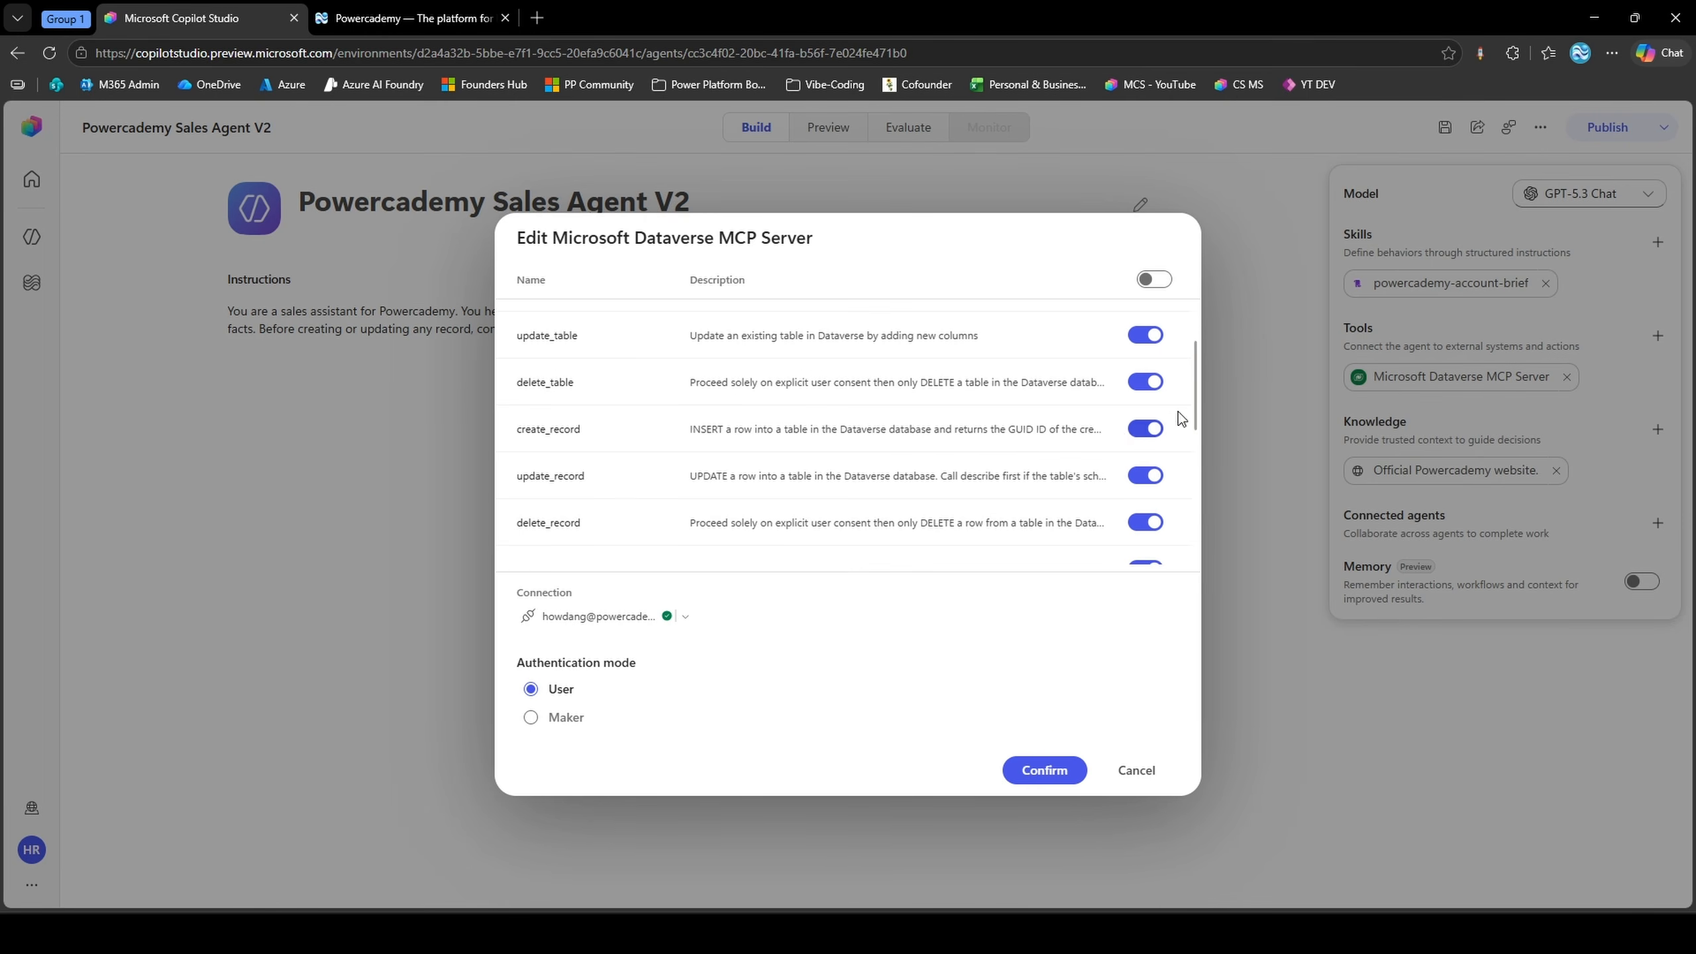
{"action": "left_click", "coordinate": [1150, 394]}
{"action": "scroll", "coordinate": [1058, 401], "scroll_direction": "down", "scroll_amount": 1}
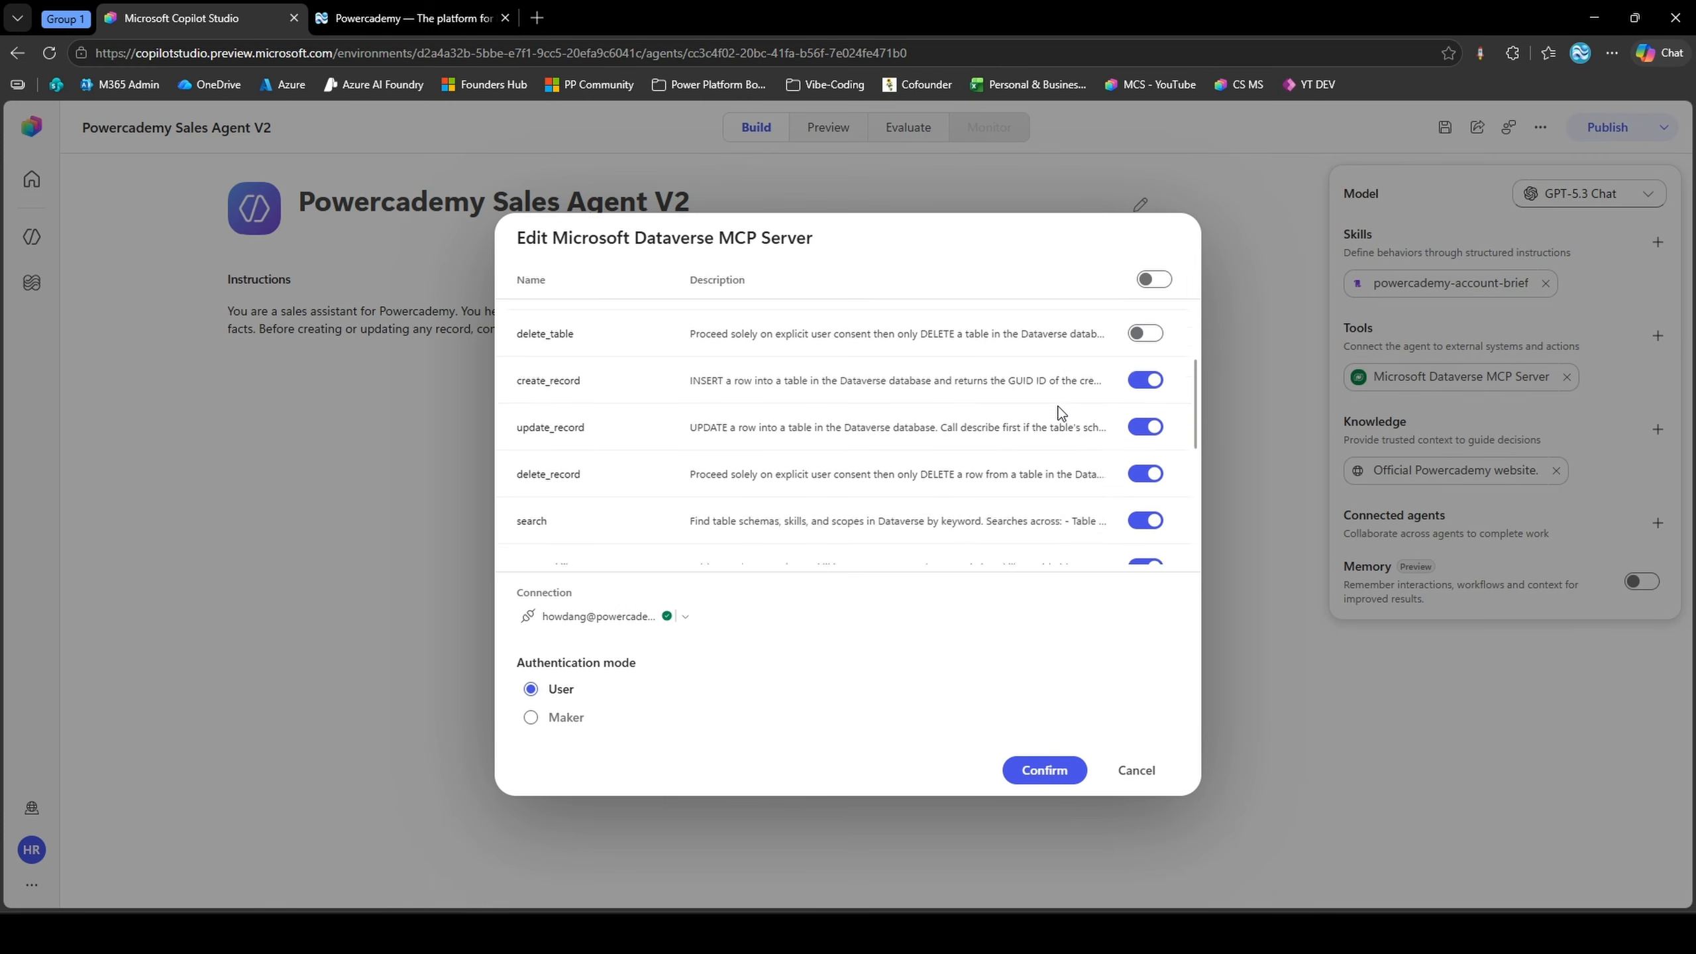
{"action": "scroll", "coordinate": [1062, 409], "scroll_direction": "up", "scroll_amount": 3}
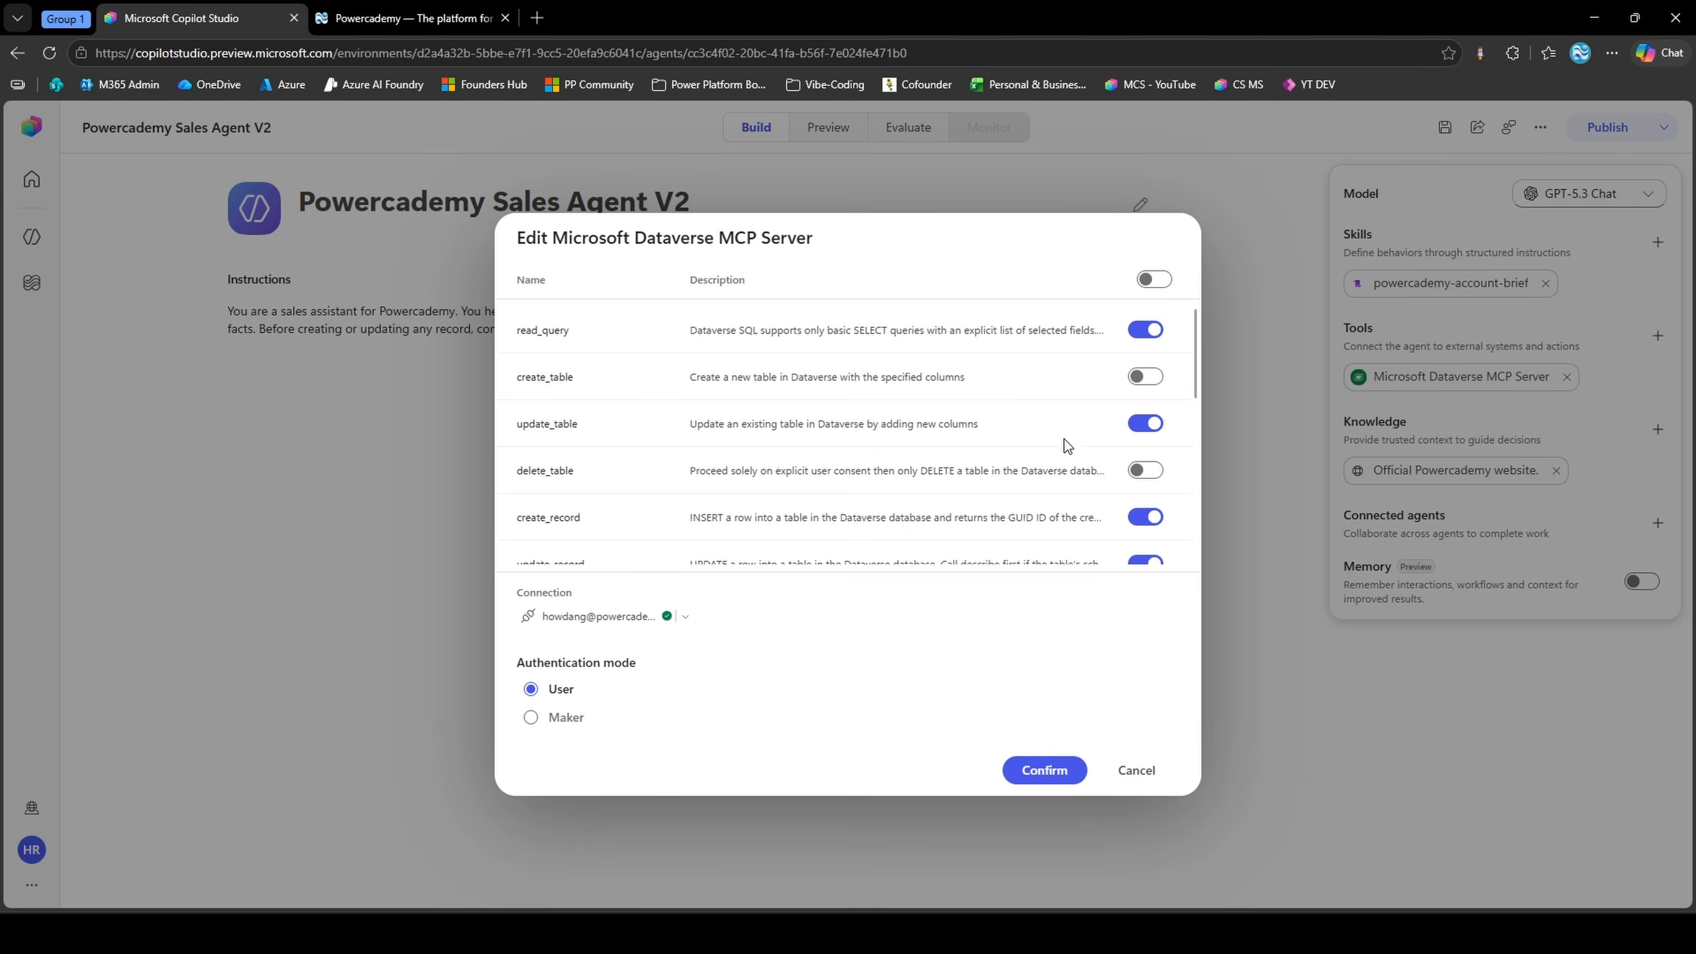
{"action": "left_click", "coordinate": [1043, 771]}
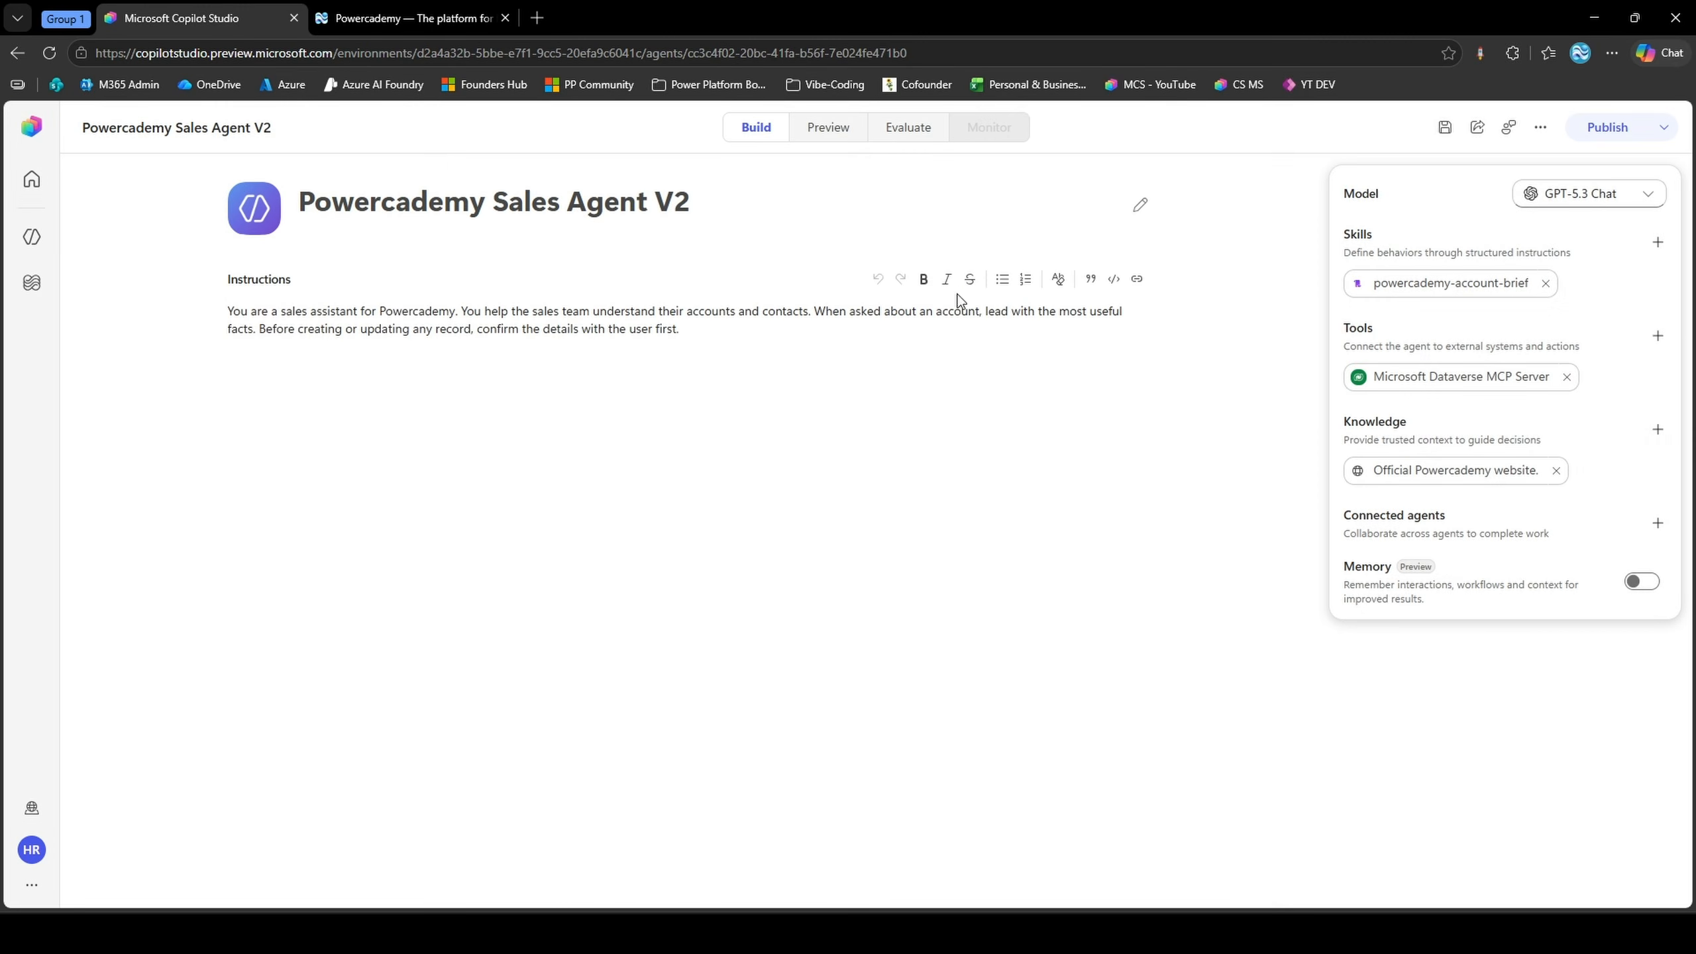
Start a new preview chat with end user preview off and ask "I would like a breakdown of all of my accounts in the system."
{"action": "left_click", "coordinate": [838, 139]}
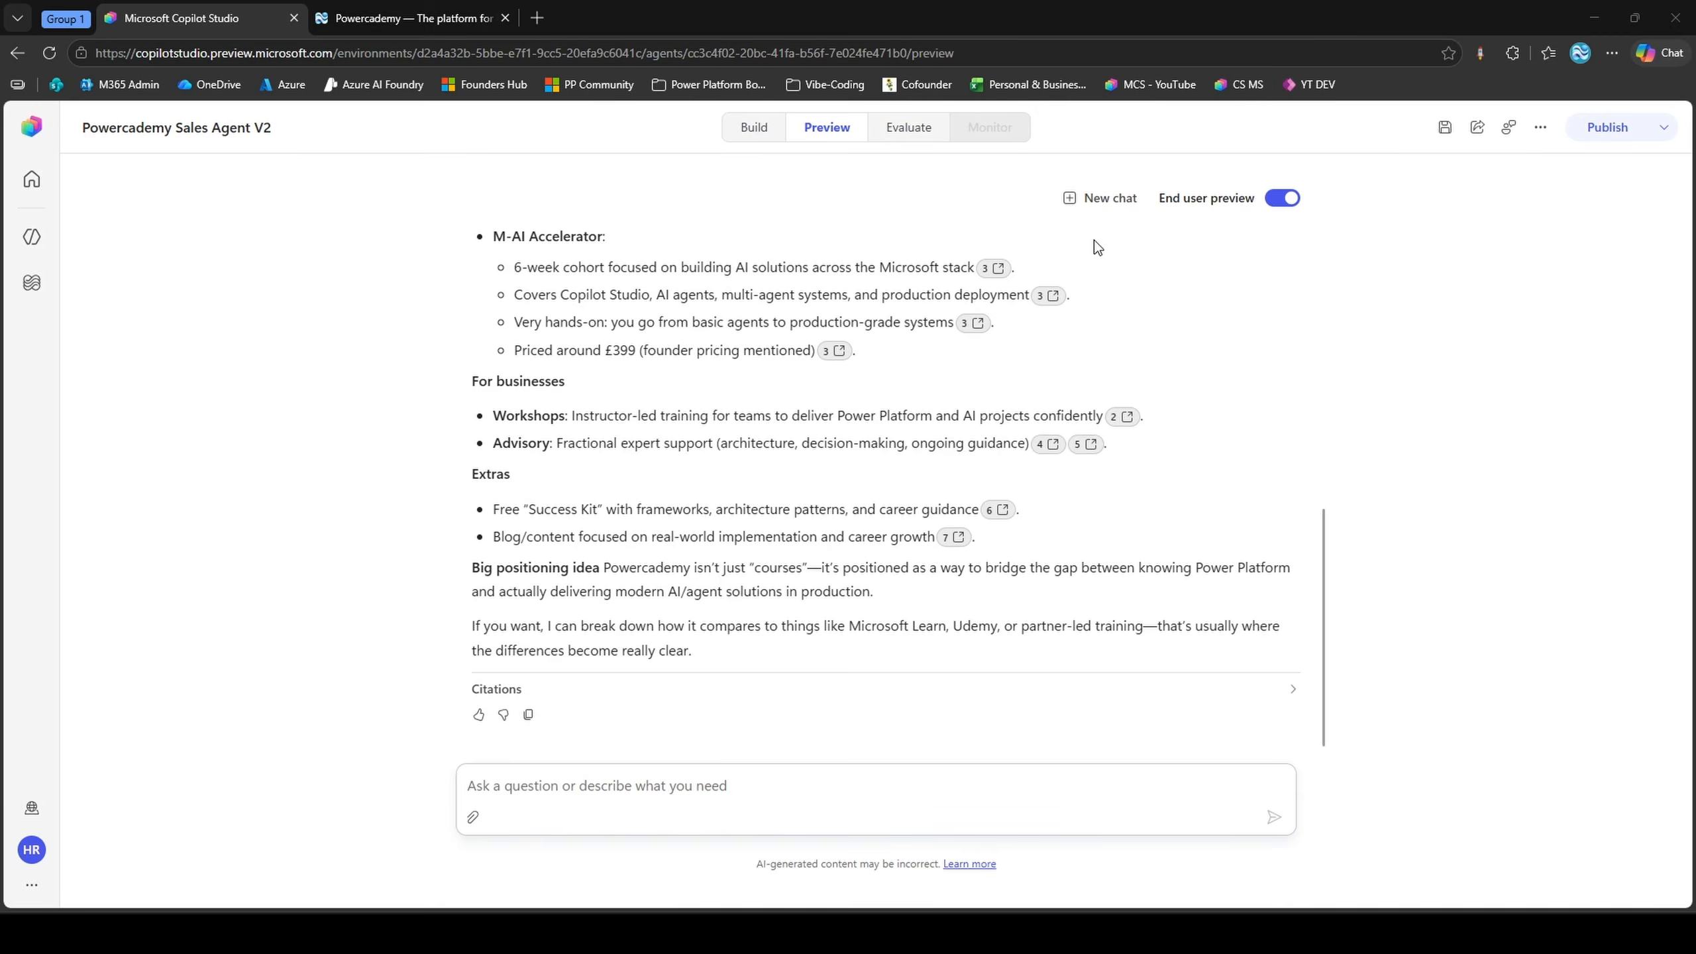
{"action": "left_click", "coordinate": [1102, 200]}
{"action": "left_click", "coordinate": [703, 767]}
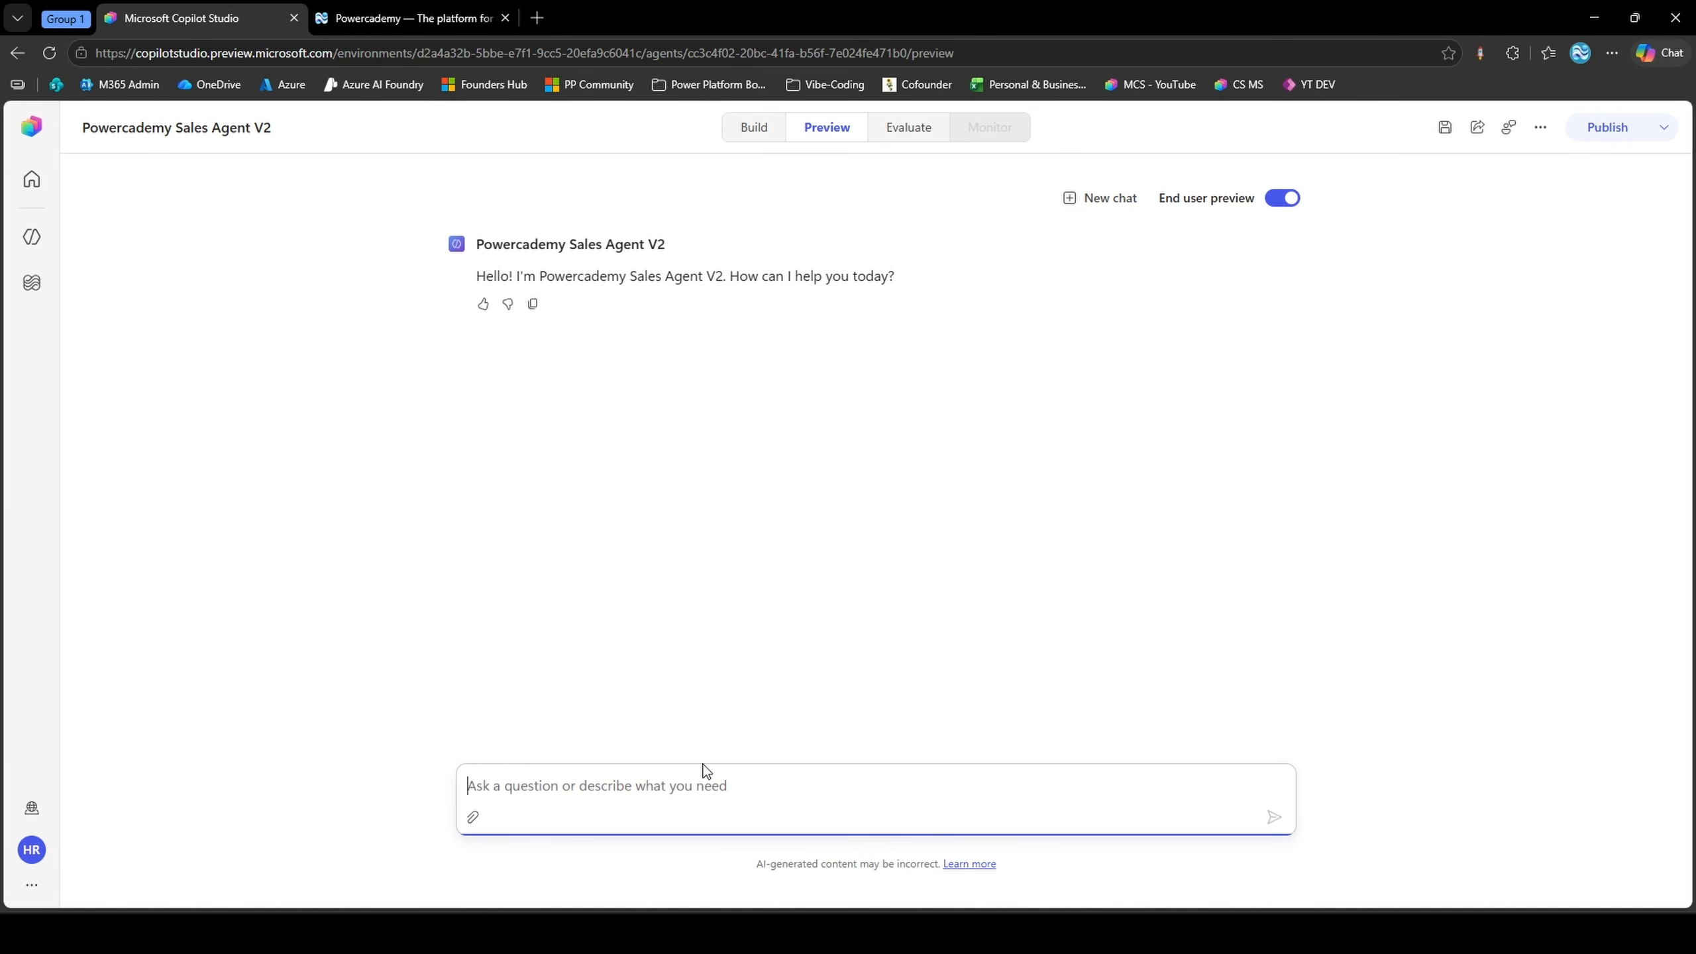
{"action": "type", "text": "I wou"}
{"action": "key", "text": "ctrl+v"}
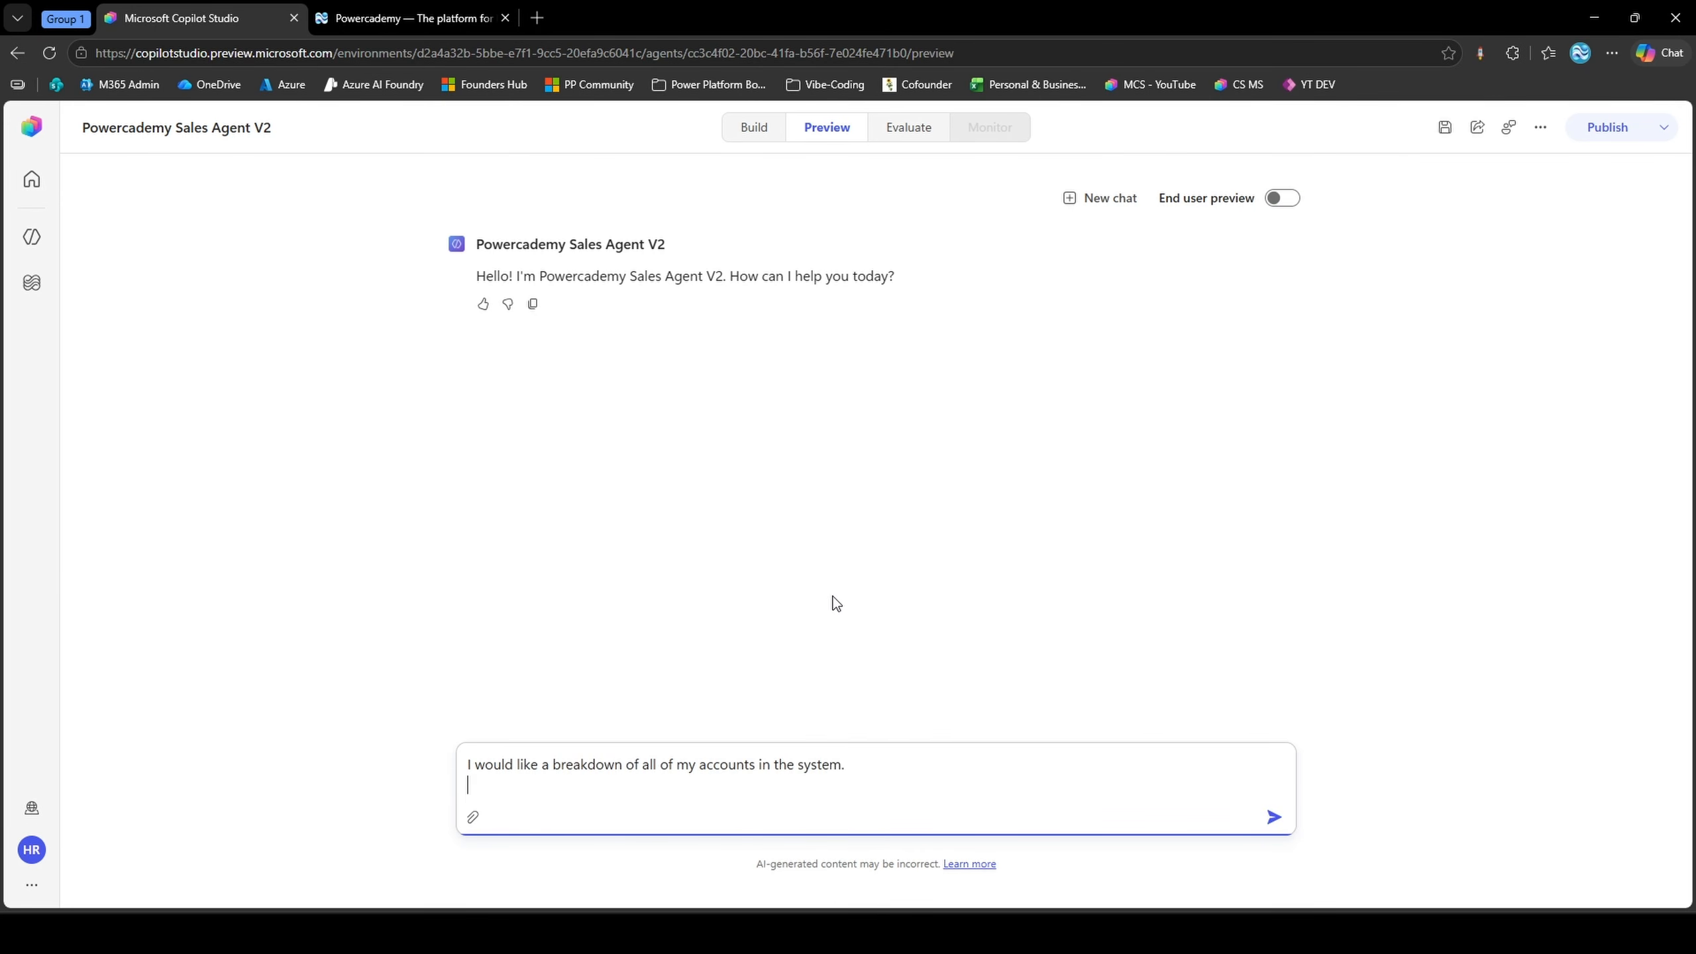
{"action": "key", "text": "BackSpace"}
{"action": "key", "text": "Return"}
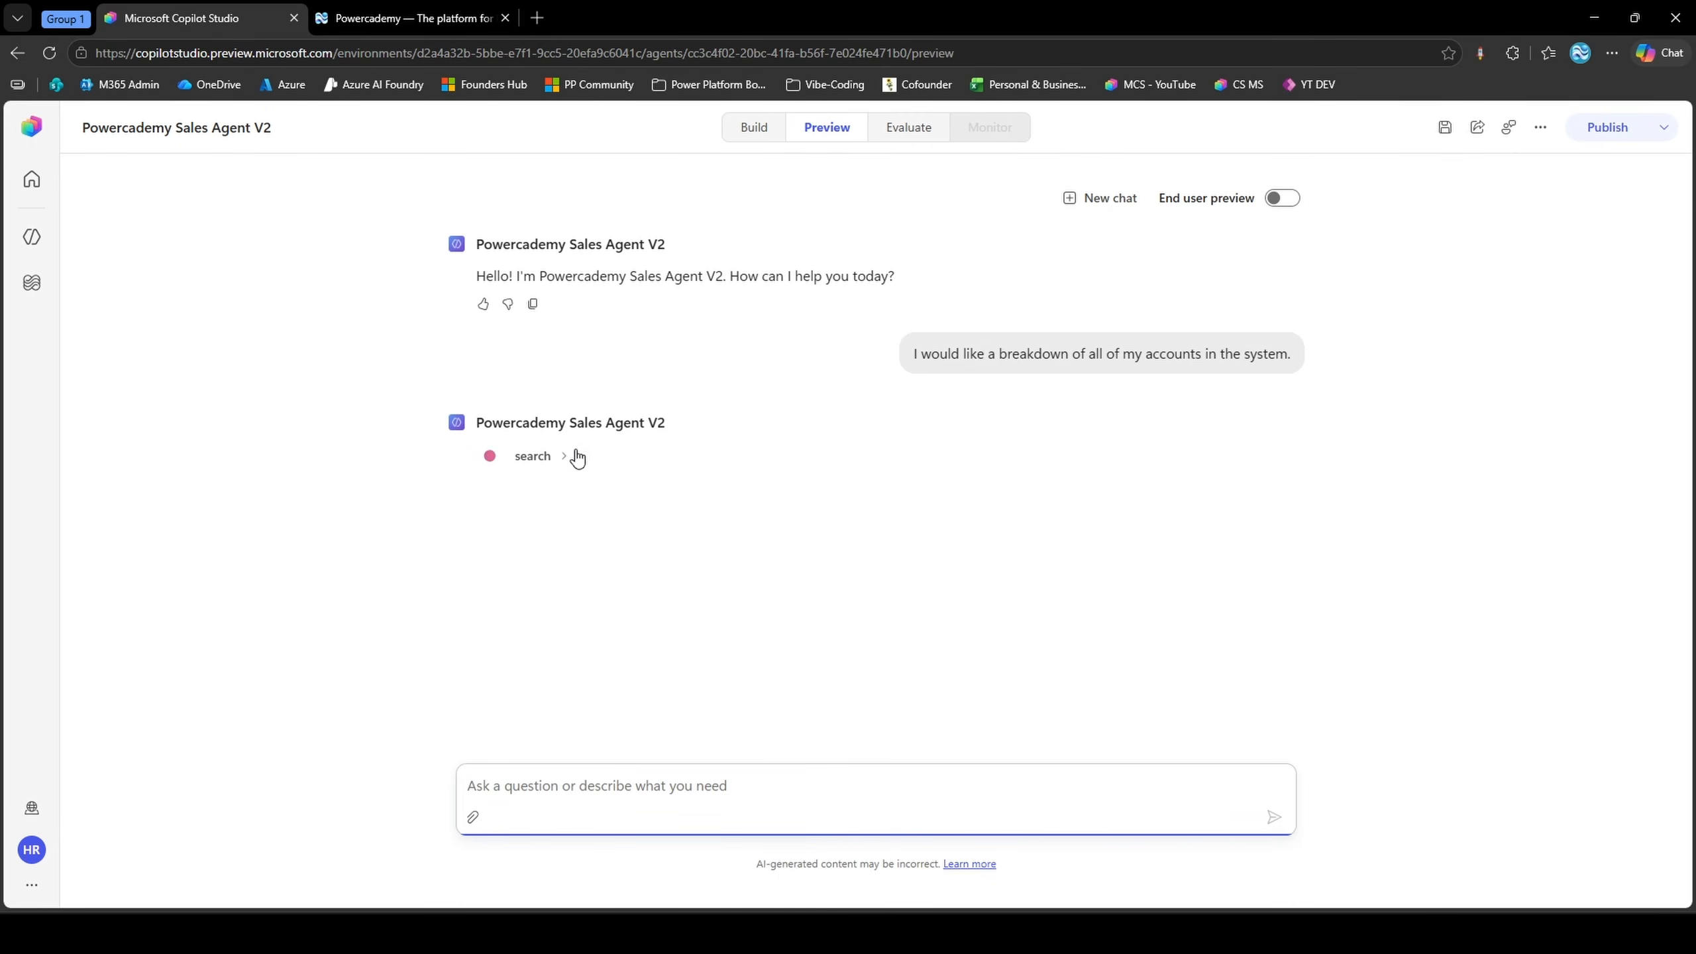
Inspect the search tool call's input and output, and compare the reply with end user preview on and off
{"action": "left_click", "coordinate": [561, 461]}
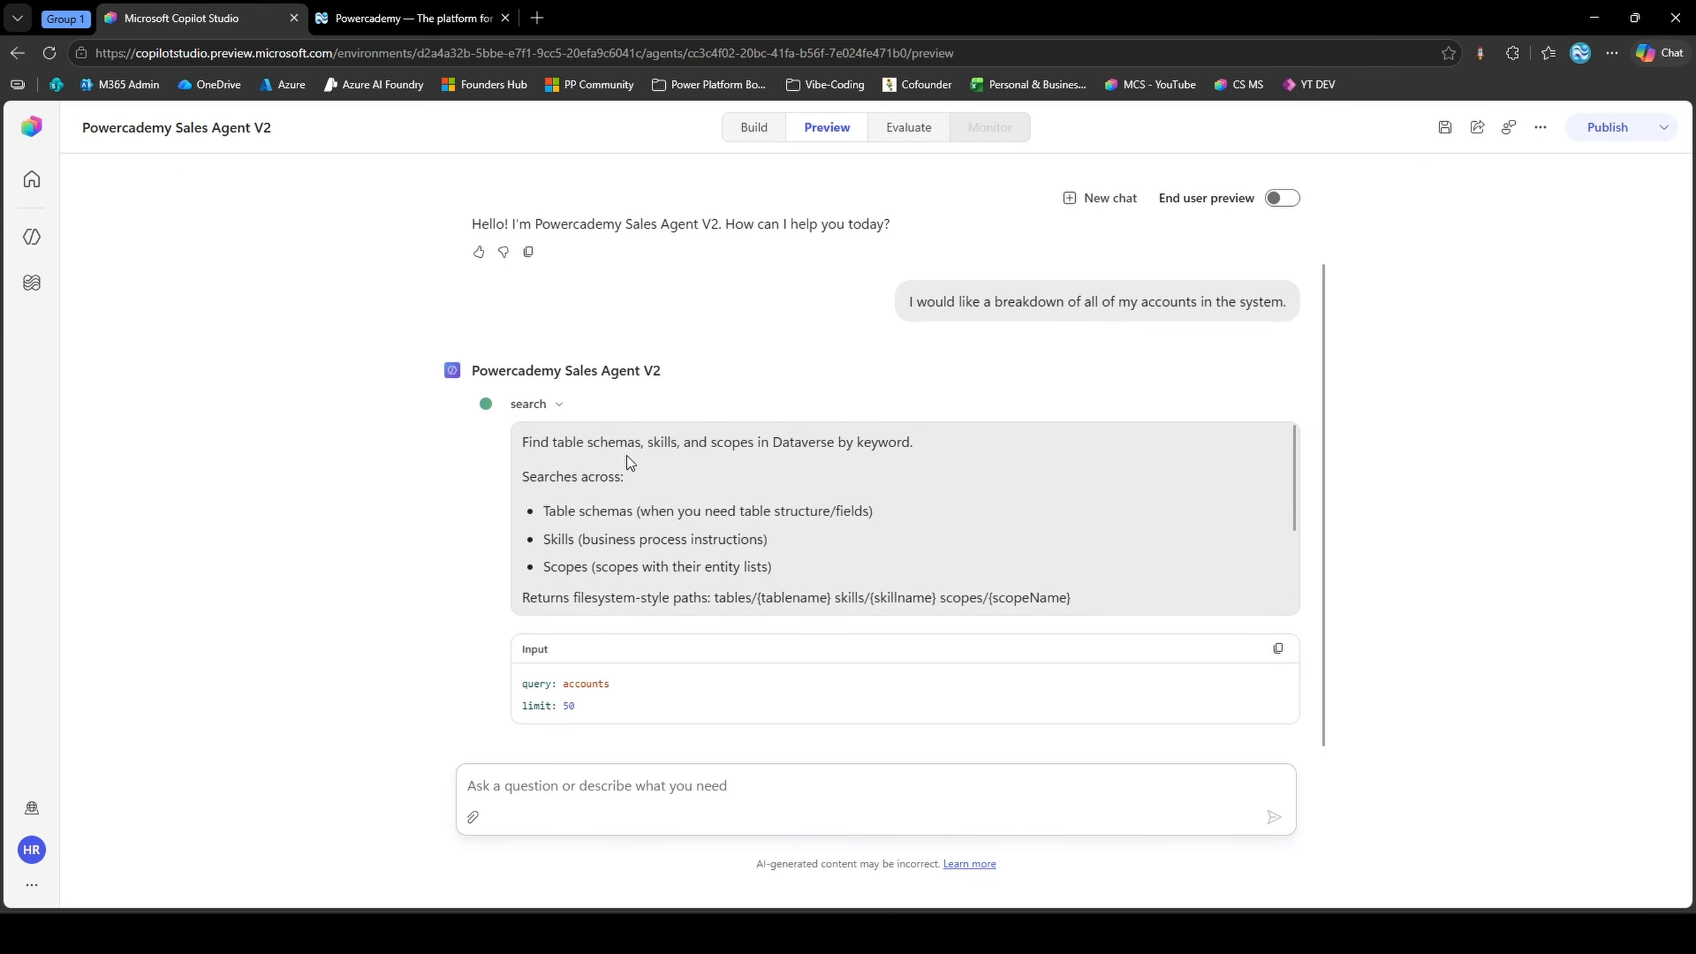
{"action": "scroll", "coordinate": [643, 474], "scroll_direction": "down", "scroll_amount": 2}
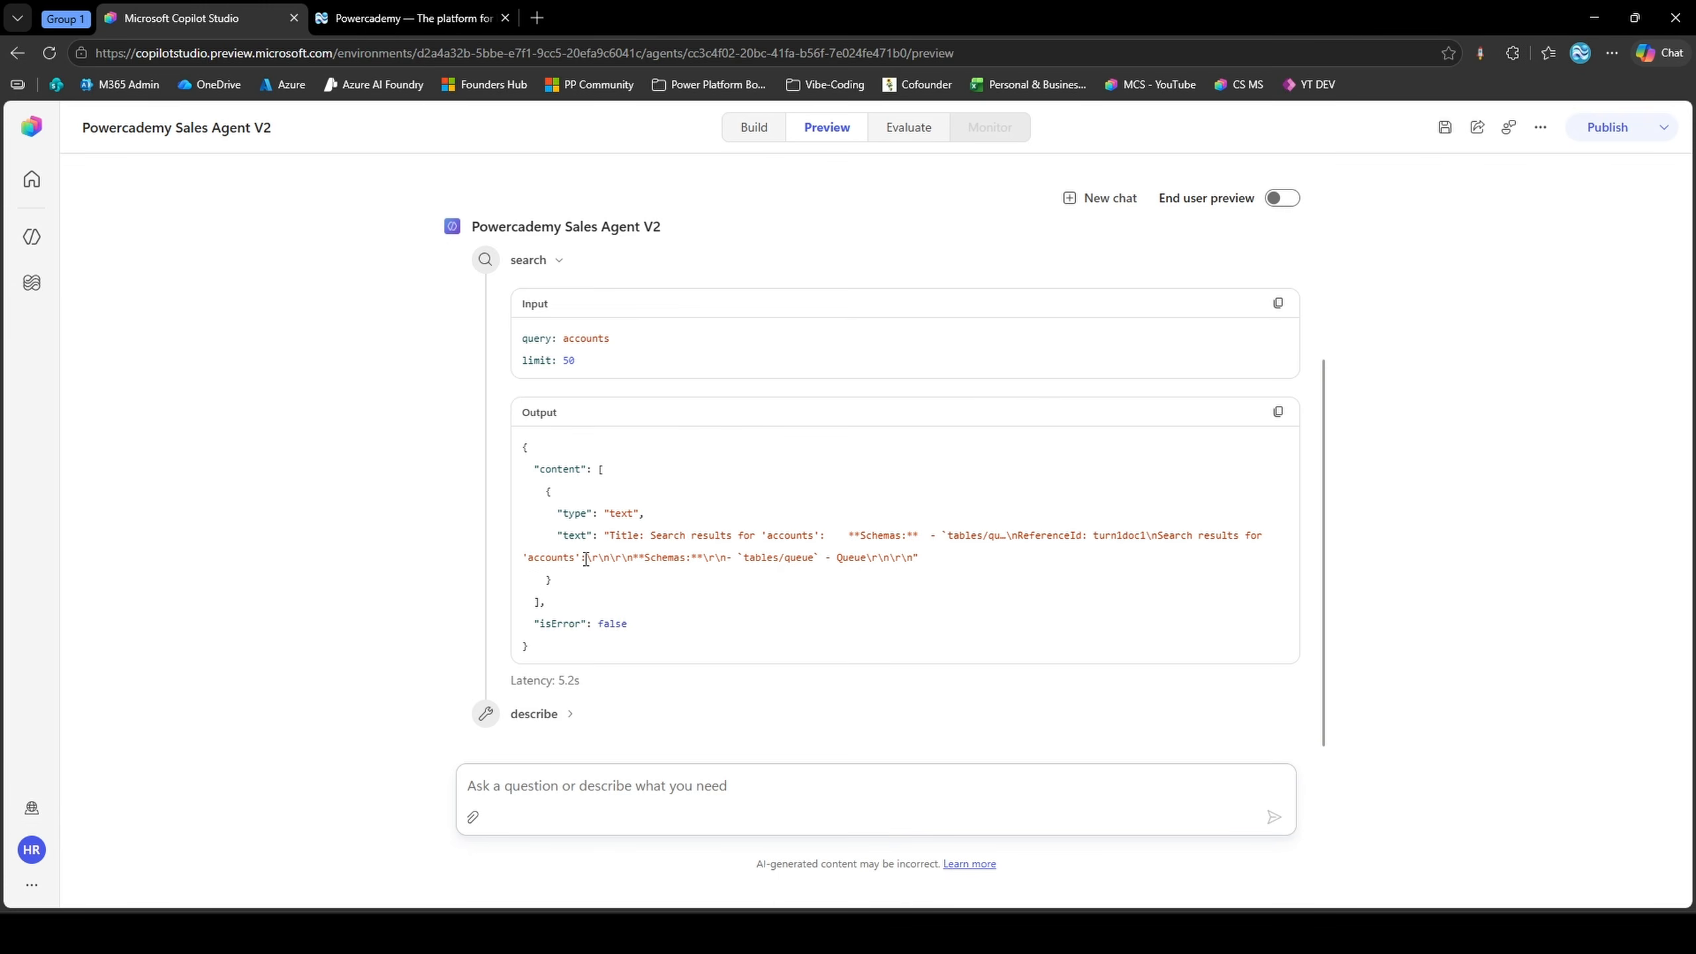
{"action": "scroll", "coordinate": [574, 288], "scroll_direction": "up", "scroll_amount": 2}
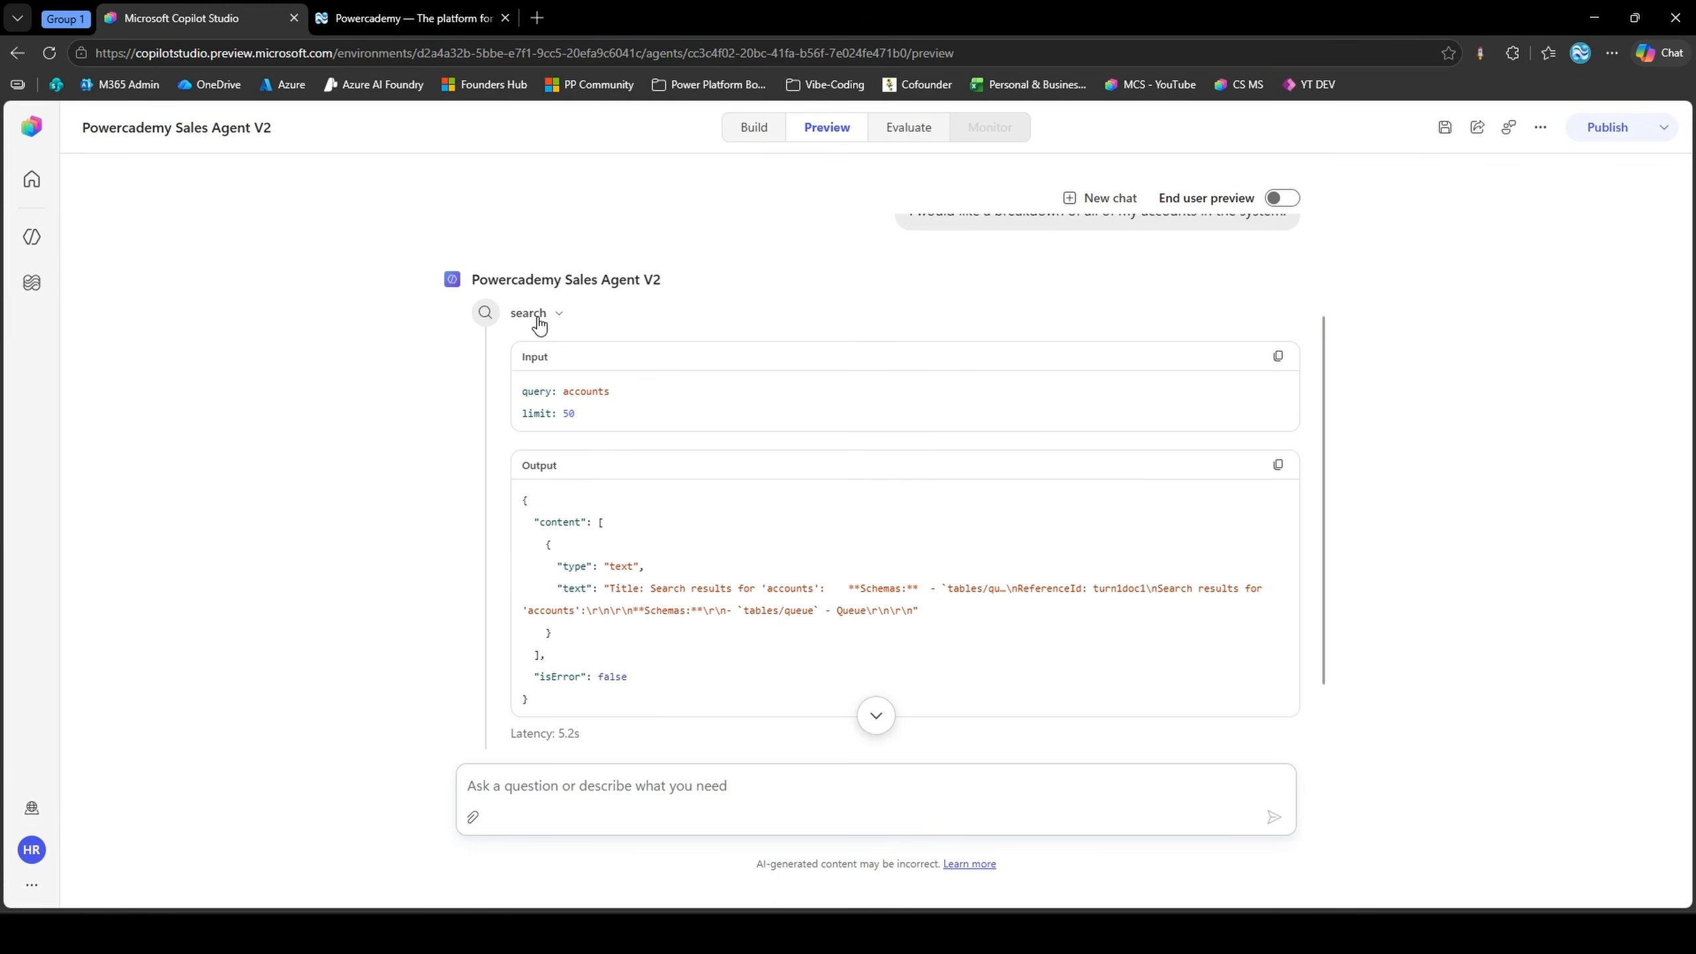
{"action": "left_click", "coordinate": [536, 318]}
{"action": "left_click", "coordinate": [1289, 205]}
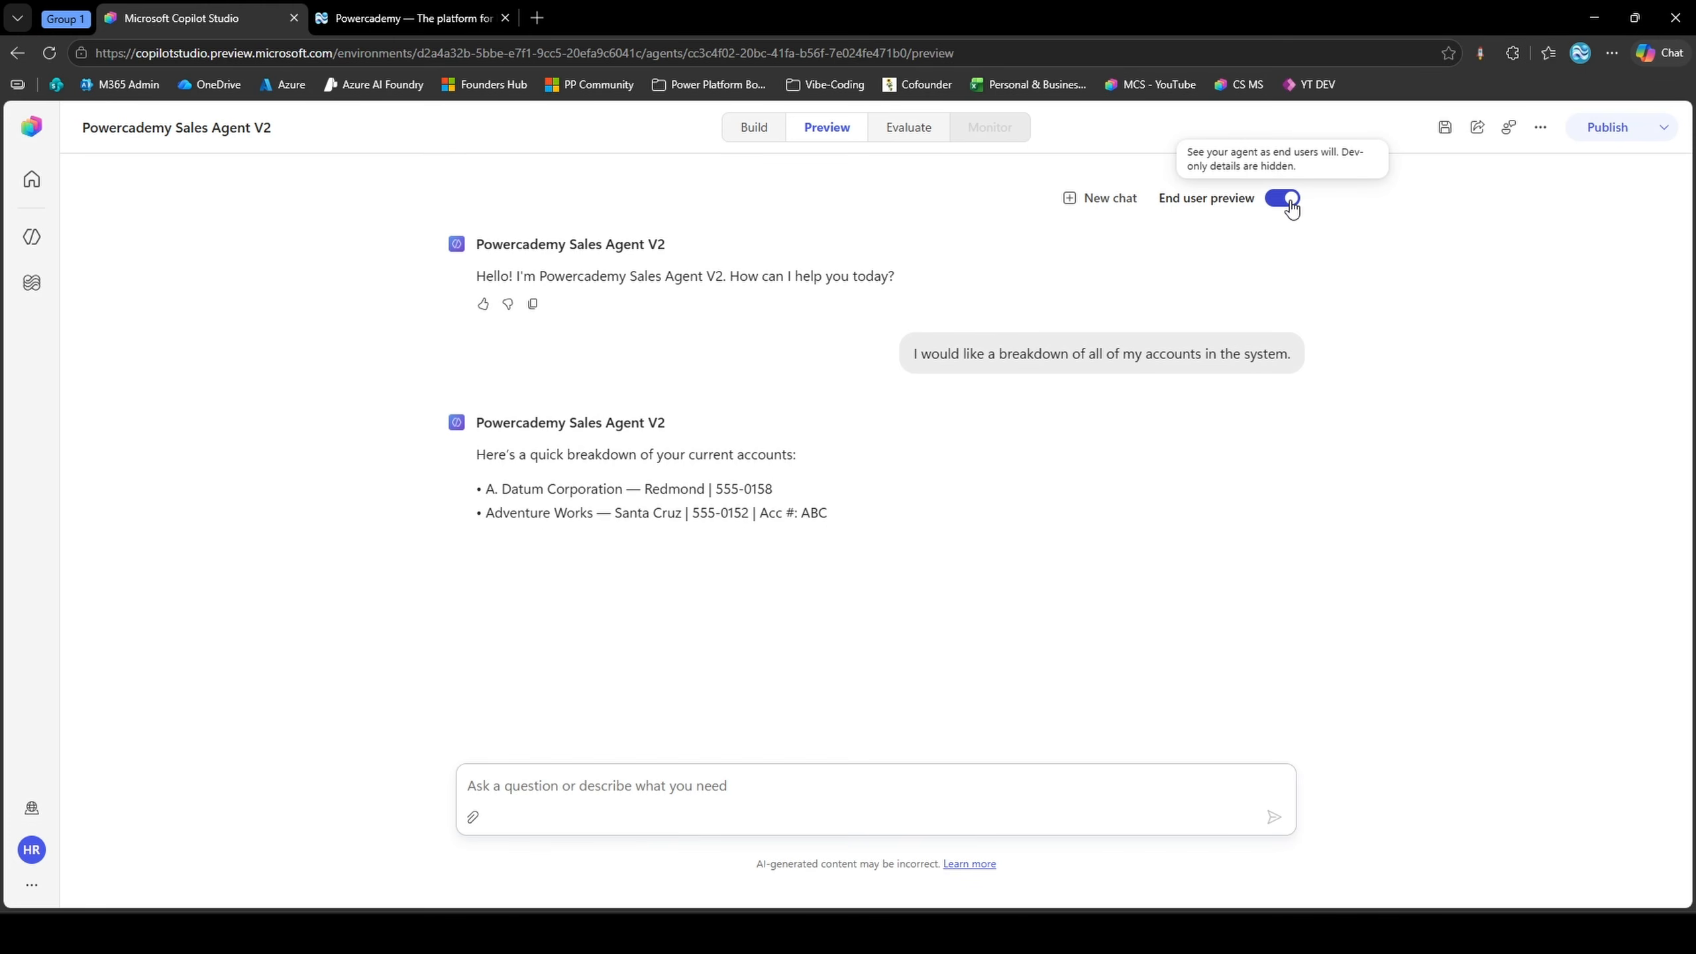
{"action": "left_click", "coordinate": [1290, 203]}
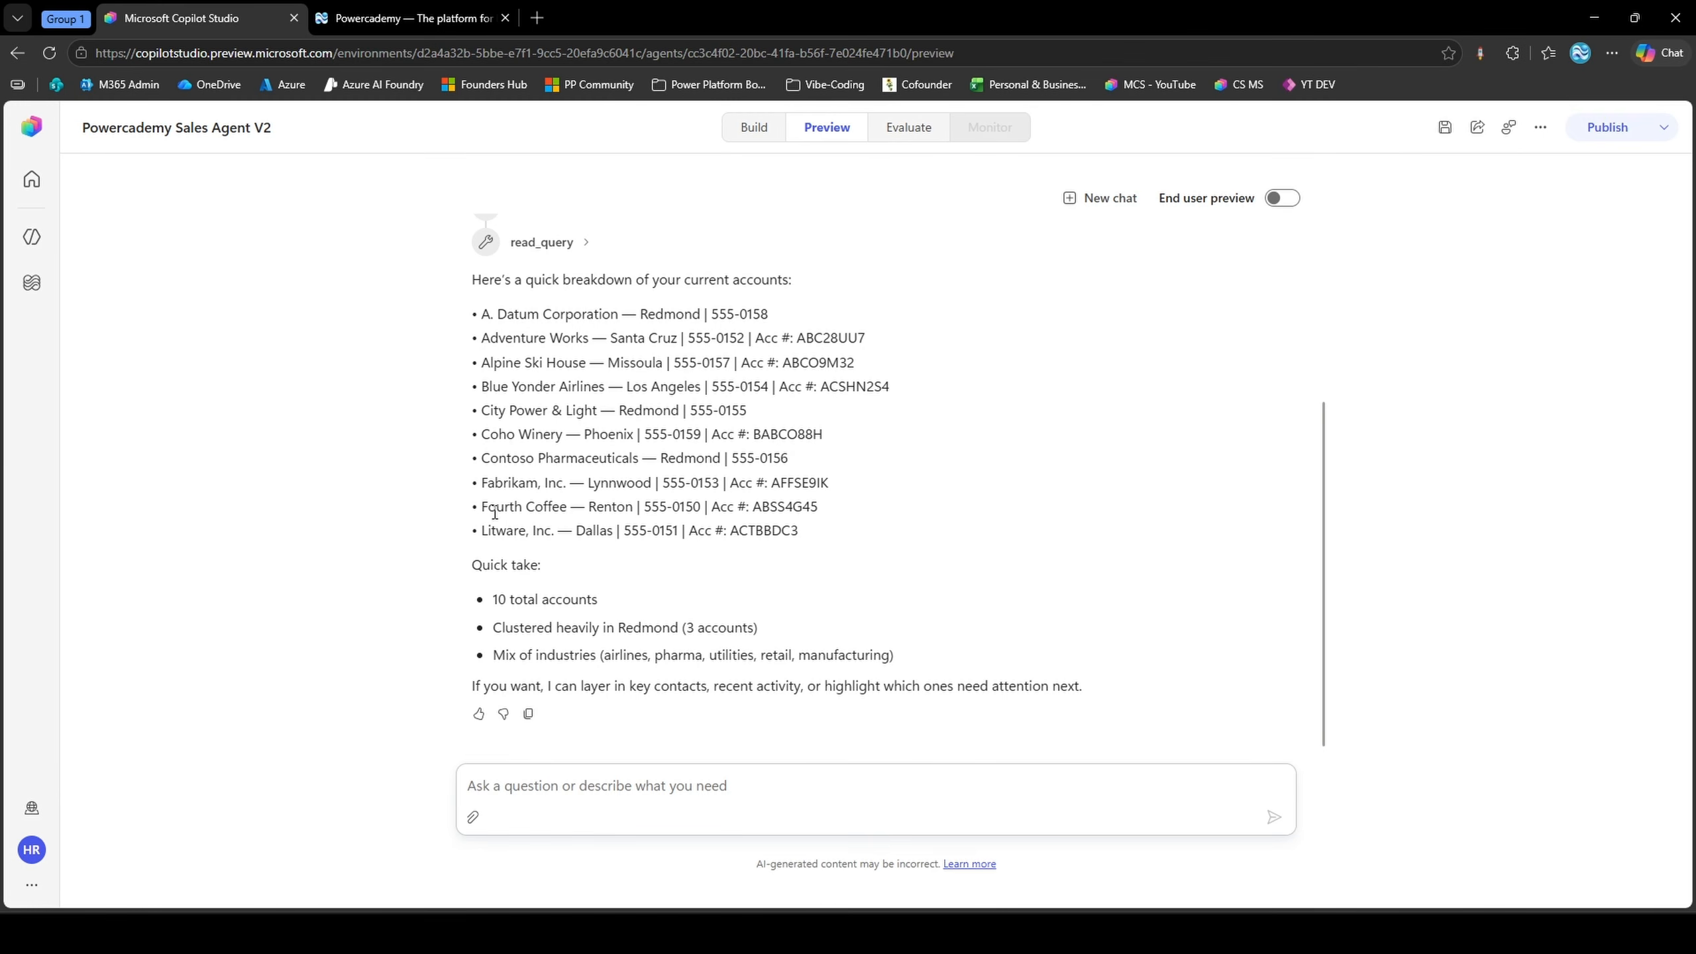
Ask the agent "Please give me a brief on the account Fourth Coffee"
{"action": "left_click_drag", "start_coordinate": [482, 507], "coordinate": [567, 509]}
{"action": "key", "text": "ctrl+c"}
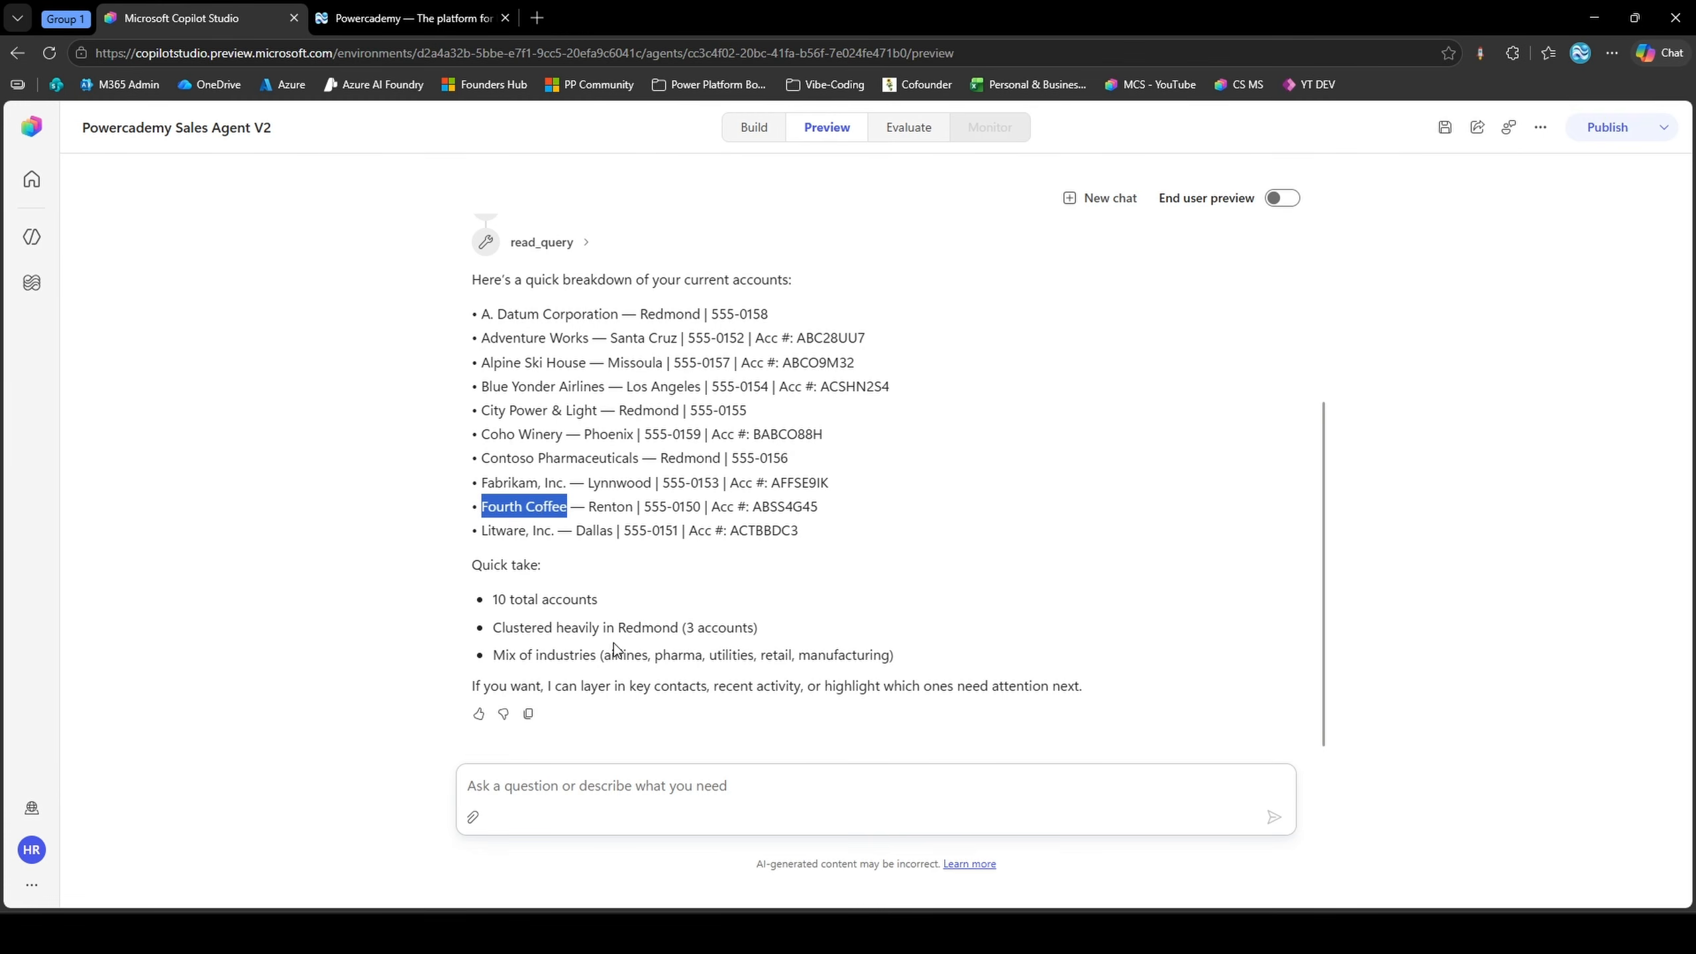
{"action": "left_click", "coordinate": [621, 800]}
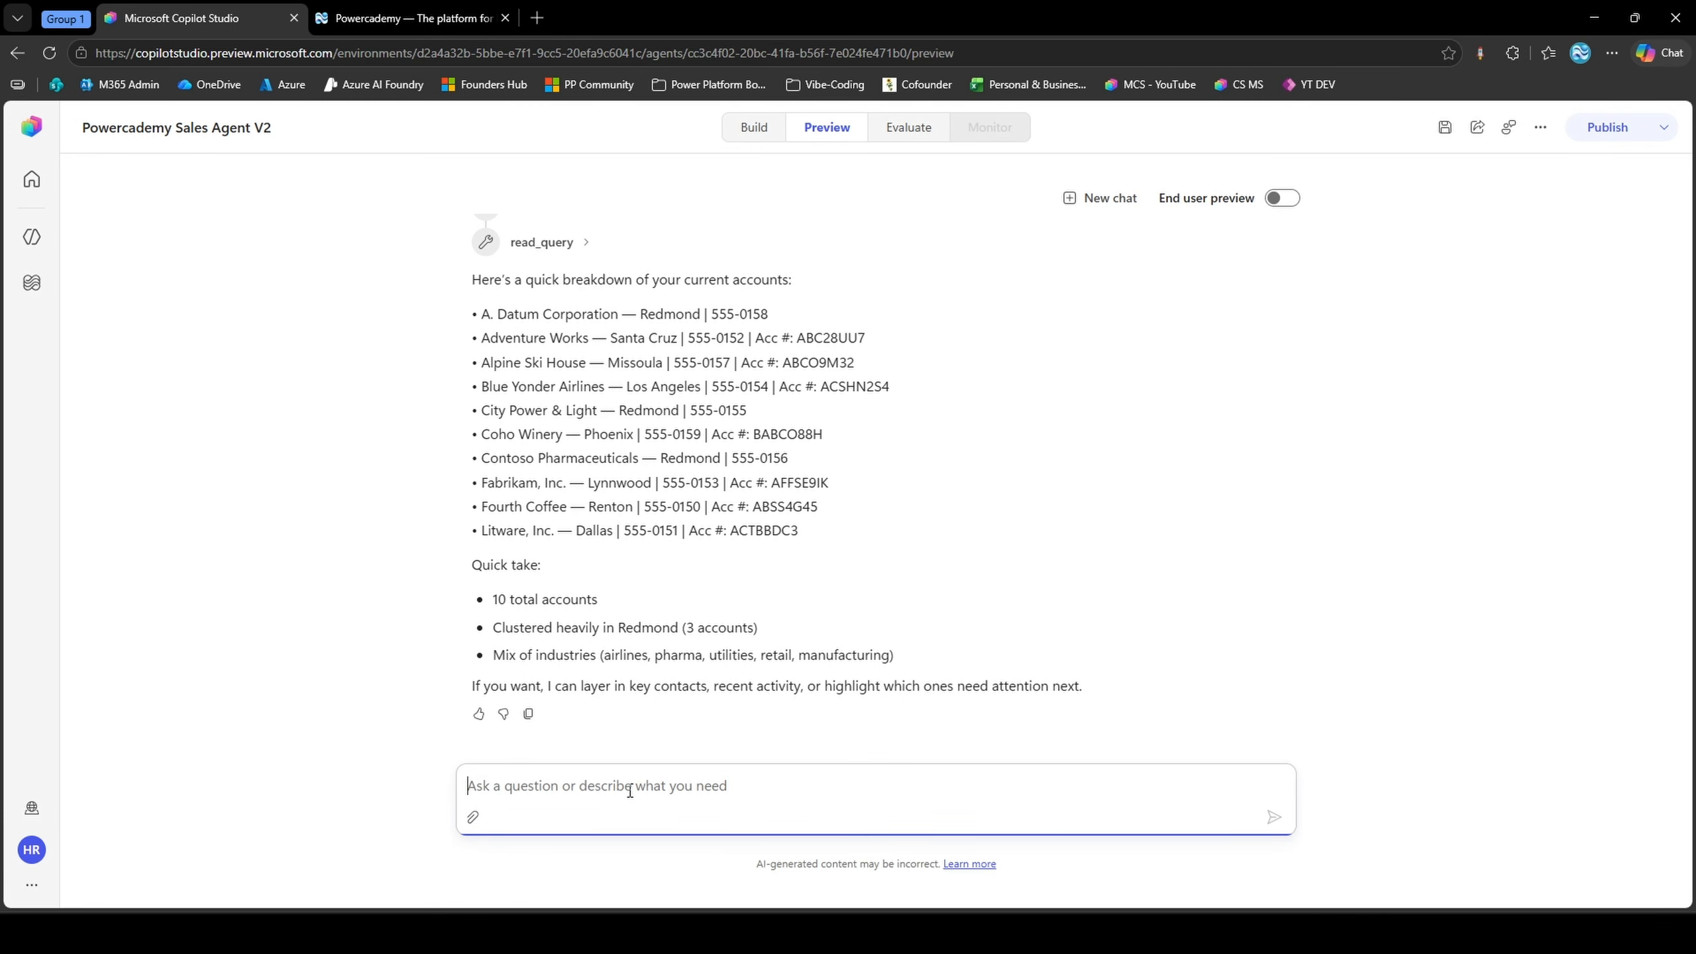
{"action": "type", "text": "Please give me a brief on "}
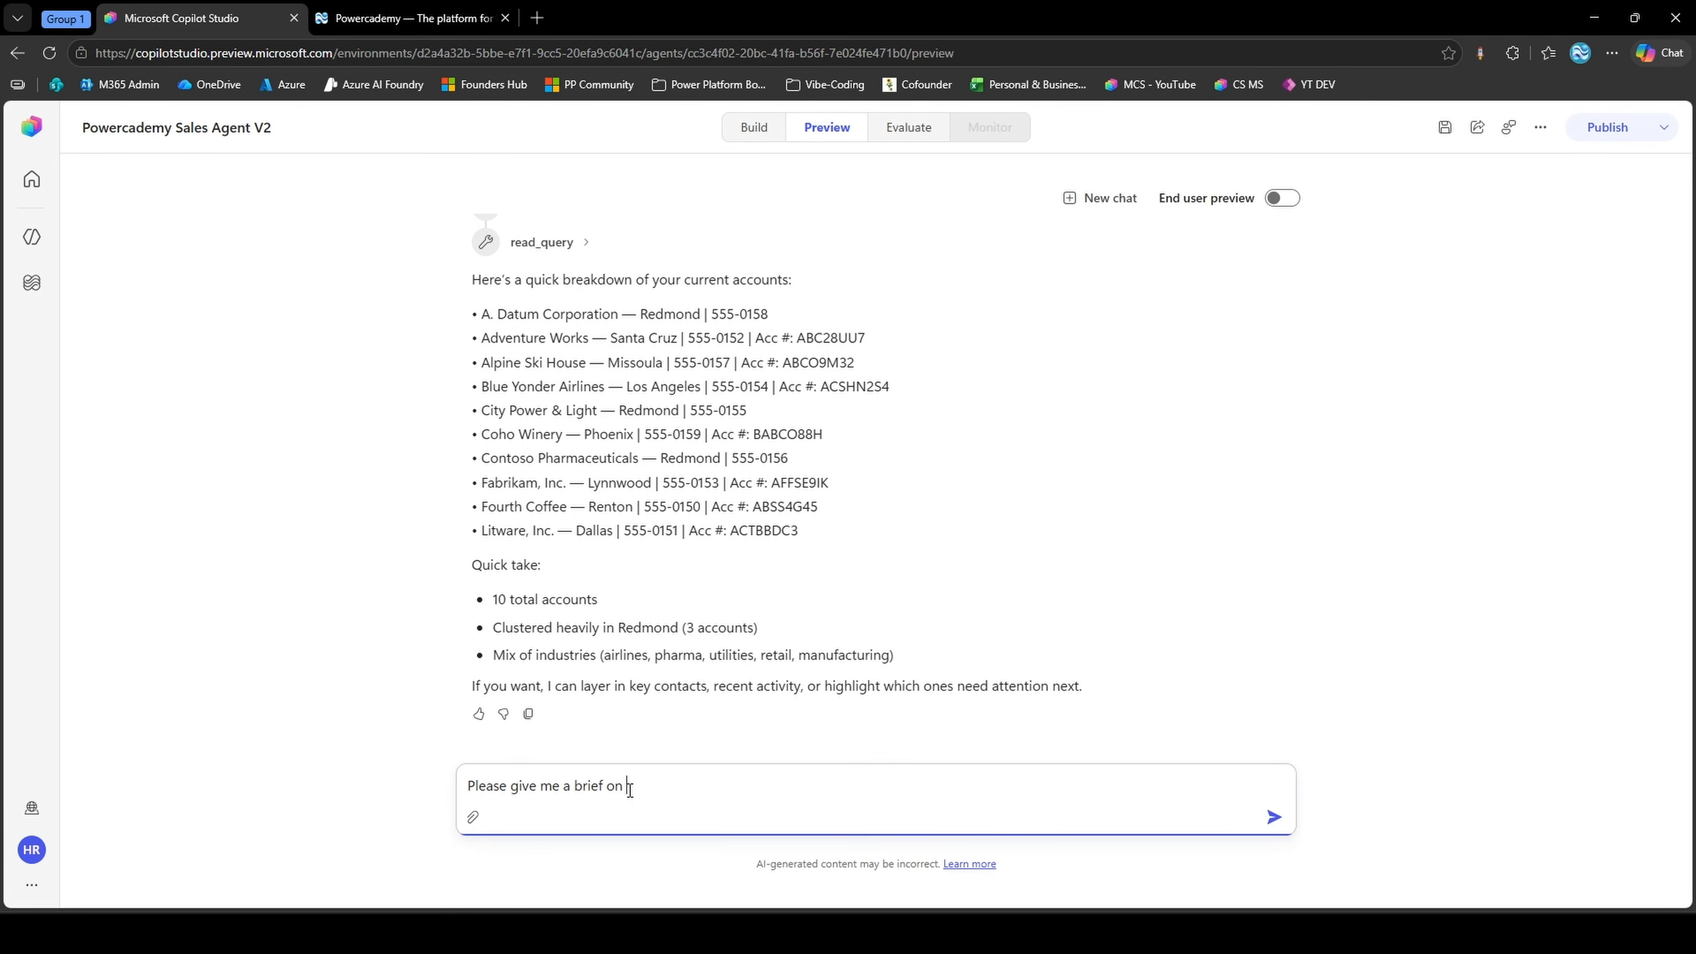
{"action": "type", "text": "the account"}
{"action": "key", "text": "ctrl+v"}
{"action": "key", "text": "Return"}
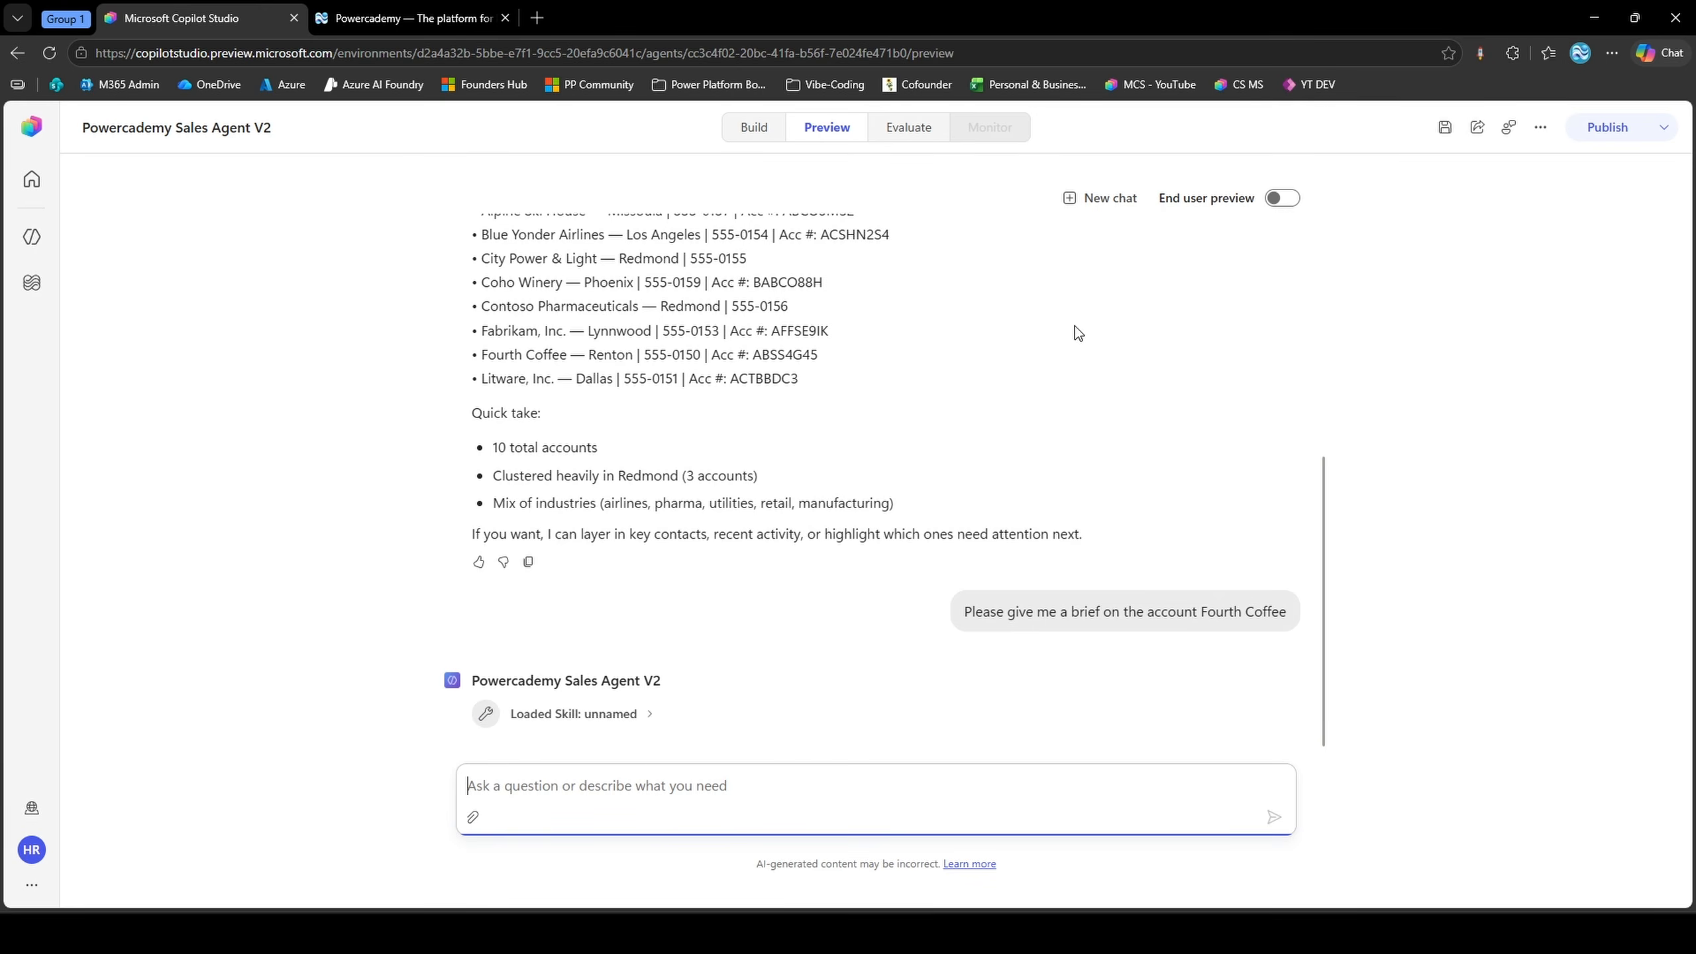
Examine the loaded skill's details and the brief's Account, Key contacts, Recent activity and Suggested next step sections
{"action": "left_click", "coordinate": [625, 714]}
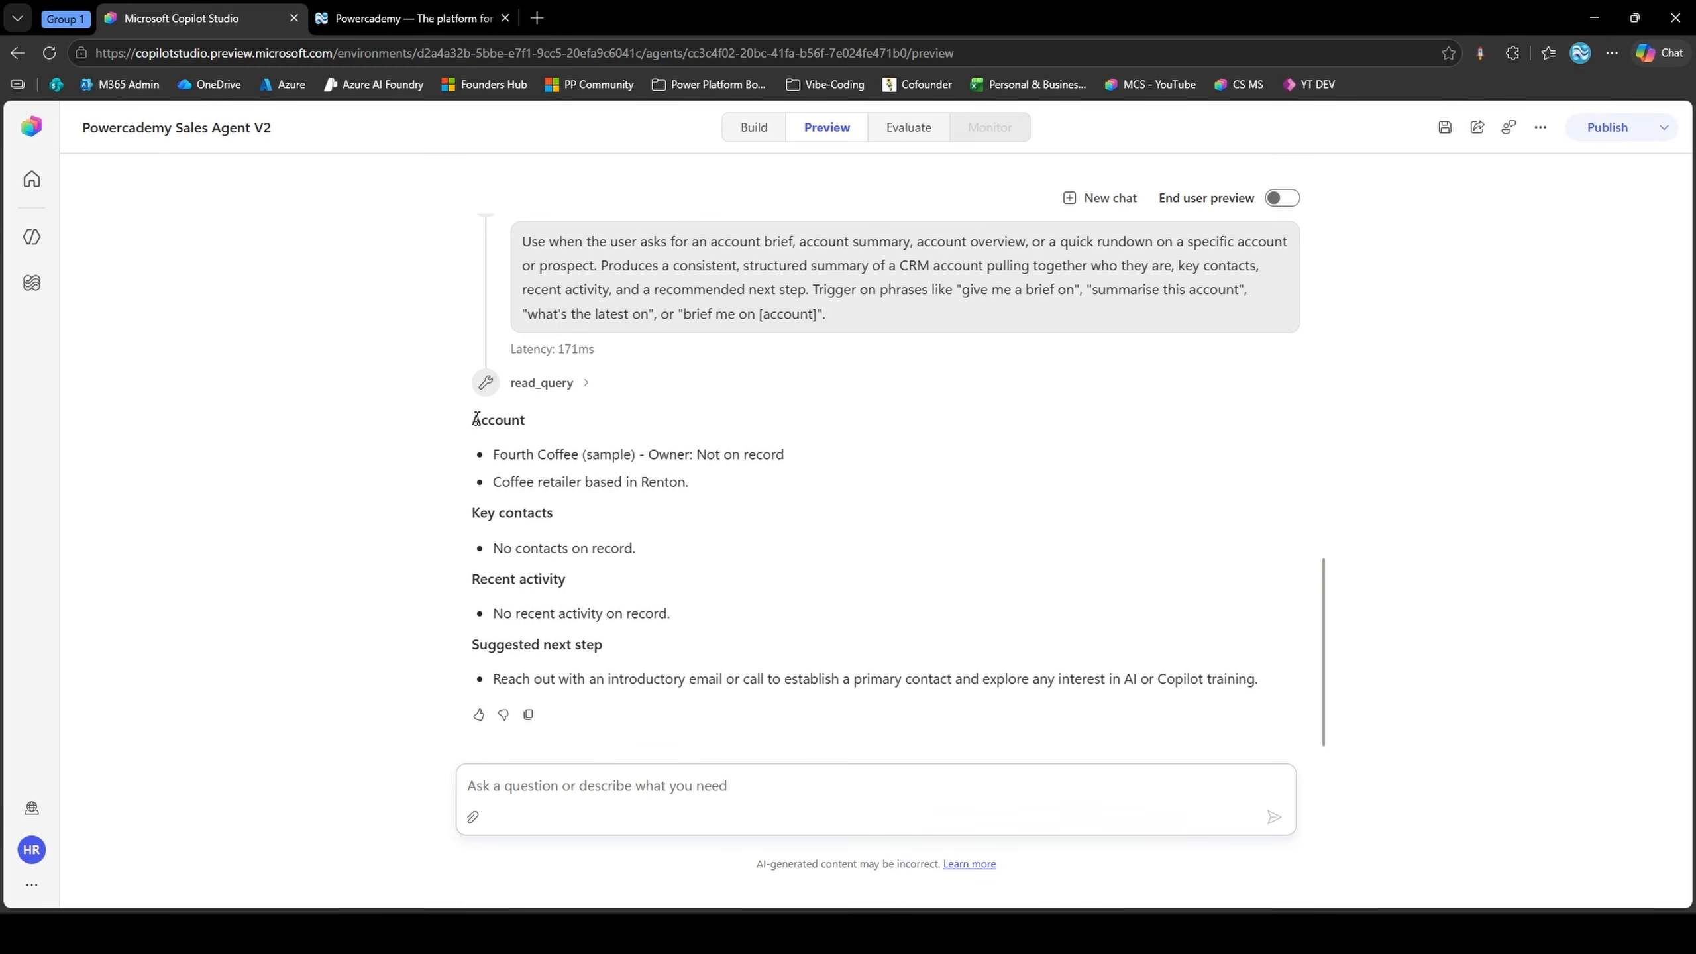
{"action": "left_click_drag", "start_coordinate": [476, 419], "coordinate": [528, 421]}
{"action": "left_click_drag", "start_coordinate": [473, 512], "coordinate": [554, 513]}
{"action": "left_click_drag", "start_coordinate": [480, 579], "coordinate": [568, 582]}
{"action": "left_click", "coordinate": [570, 584]}
{"action": "left_click_drag", "start_coordinate": [480, 645], "coordinate": [597, 647]}
{"action": "left_click", "coordinate": [601, 649]}
Return to the agent's build settings and turn on Memory
{"action": "left_click", "coordinate": [755, 126]}
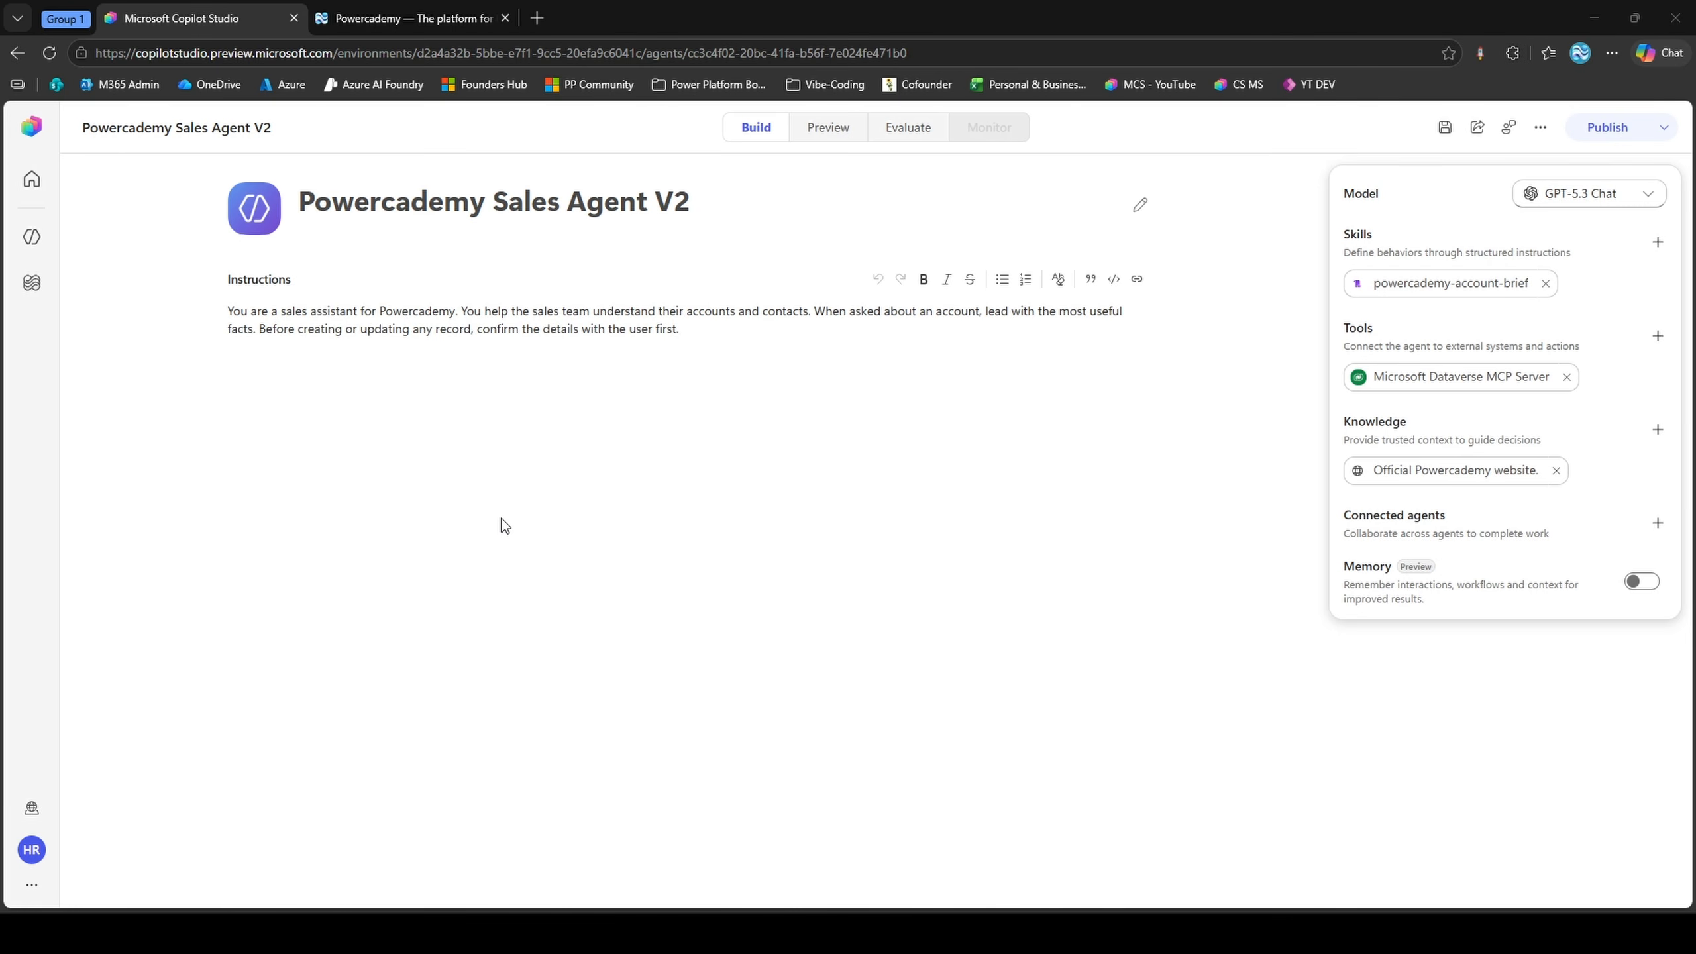
{"action": "left_click", "coordinate": [1637, 579]}
{"action": "left_click", "coordinate": [900, 130]}
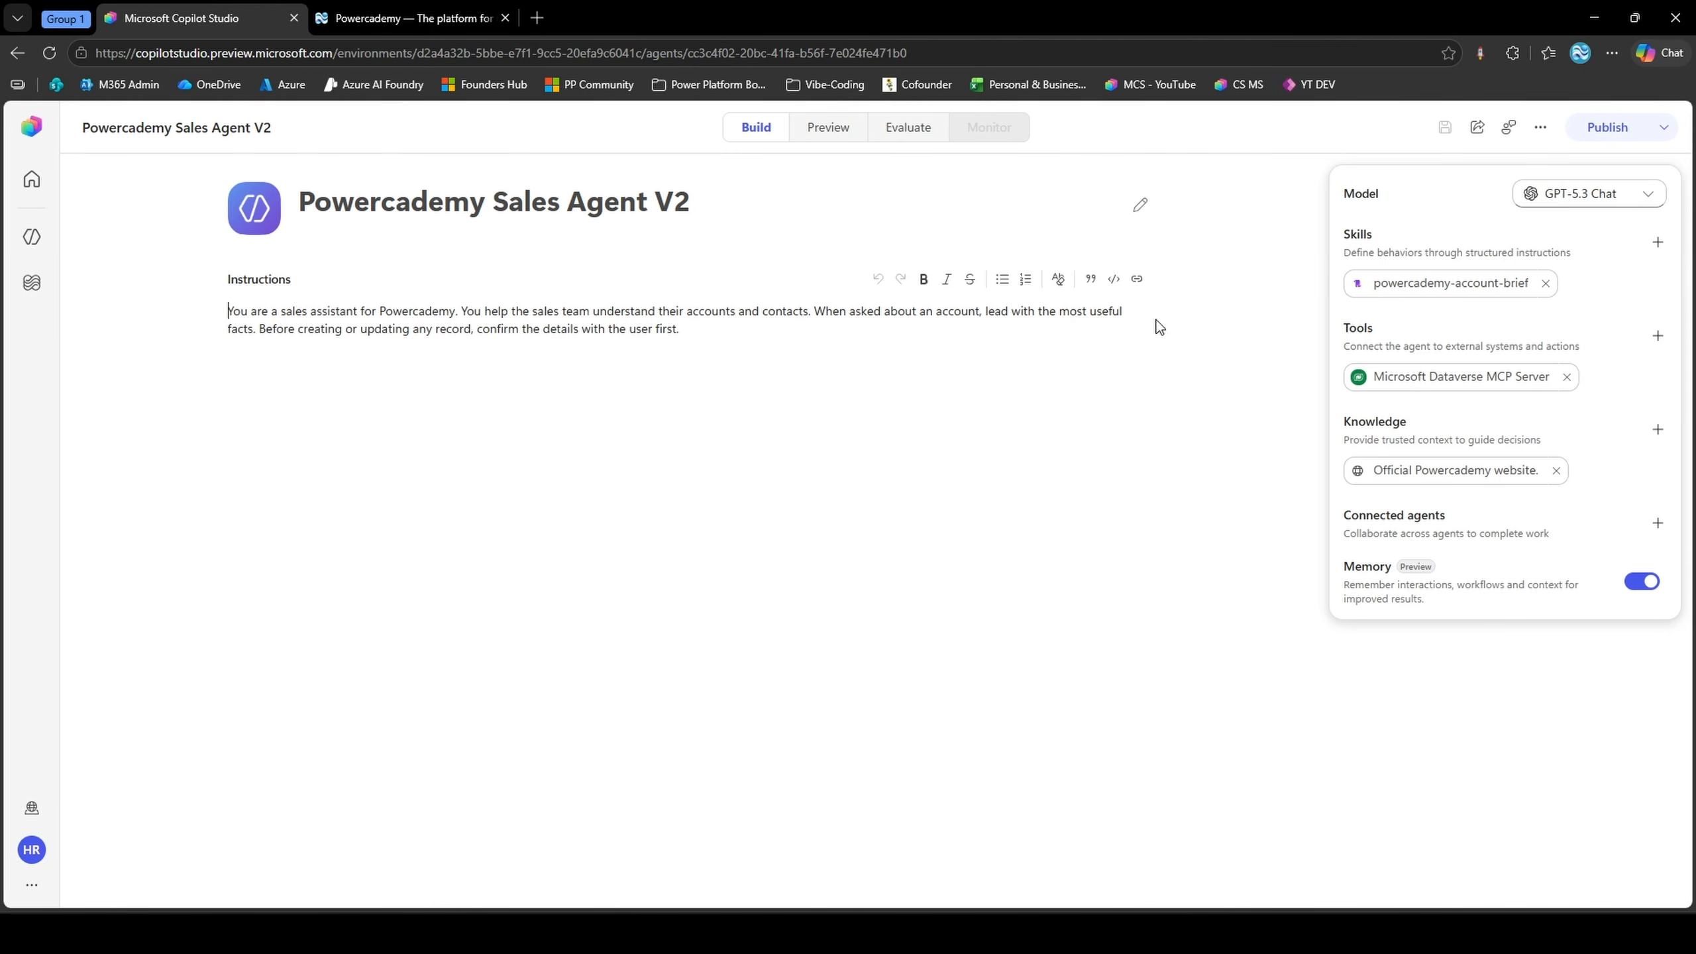
Keep GPT-5.3 Chat (default) as the agent's model and download the agent
{"action": "left_click", "coordinate": [1606, 197]}
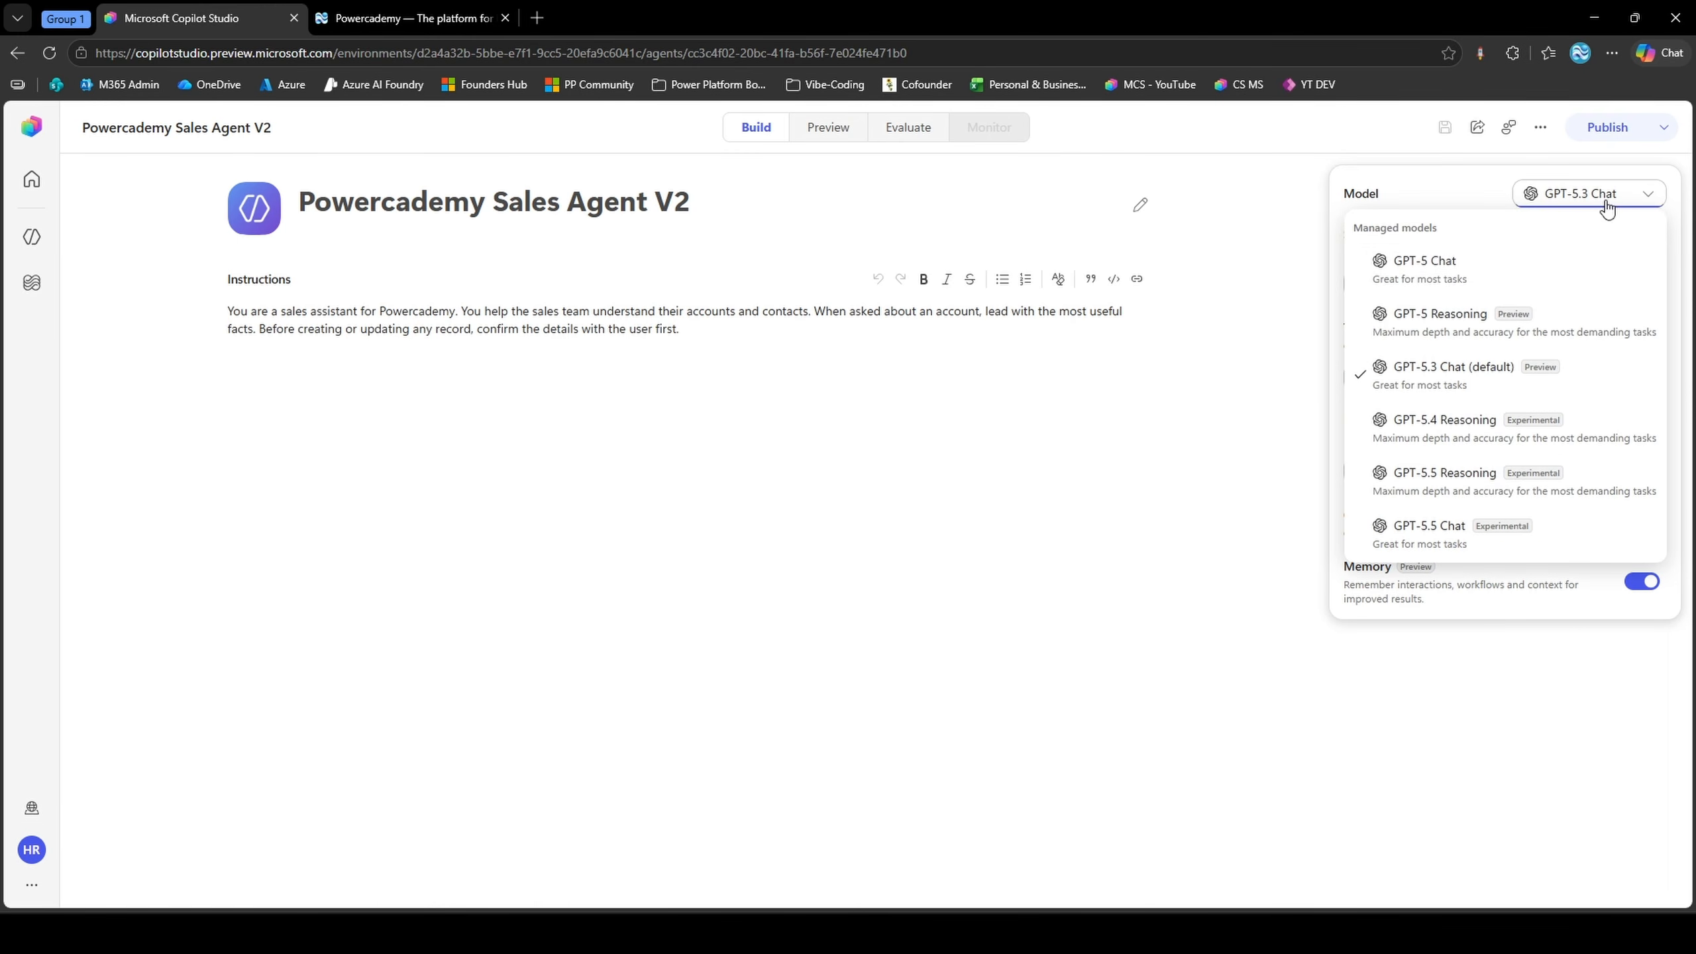
{"action": "left_click", "coordinate": [1557, 394]}
{"action": "left_click", "coordinate": [1540, 127]}
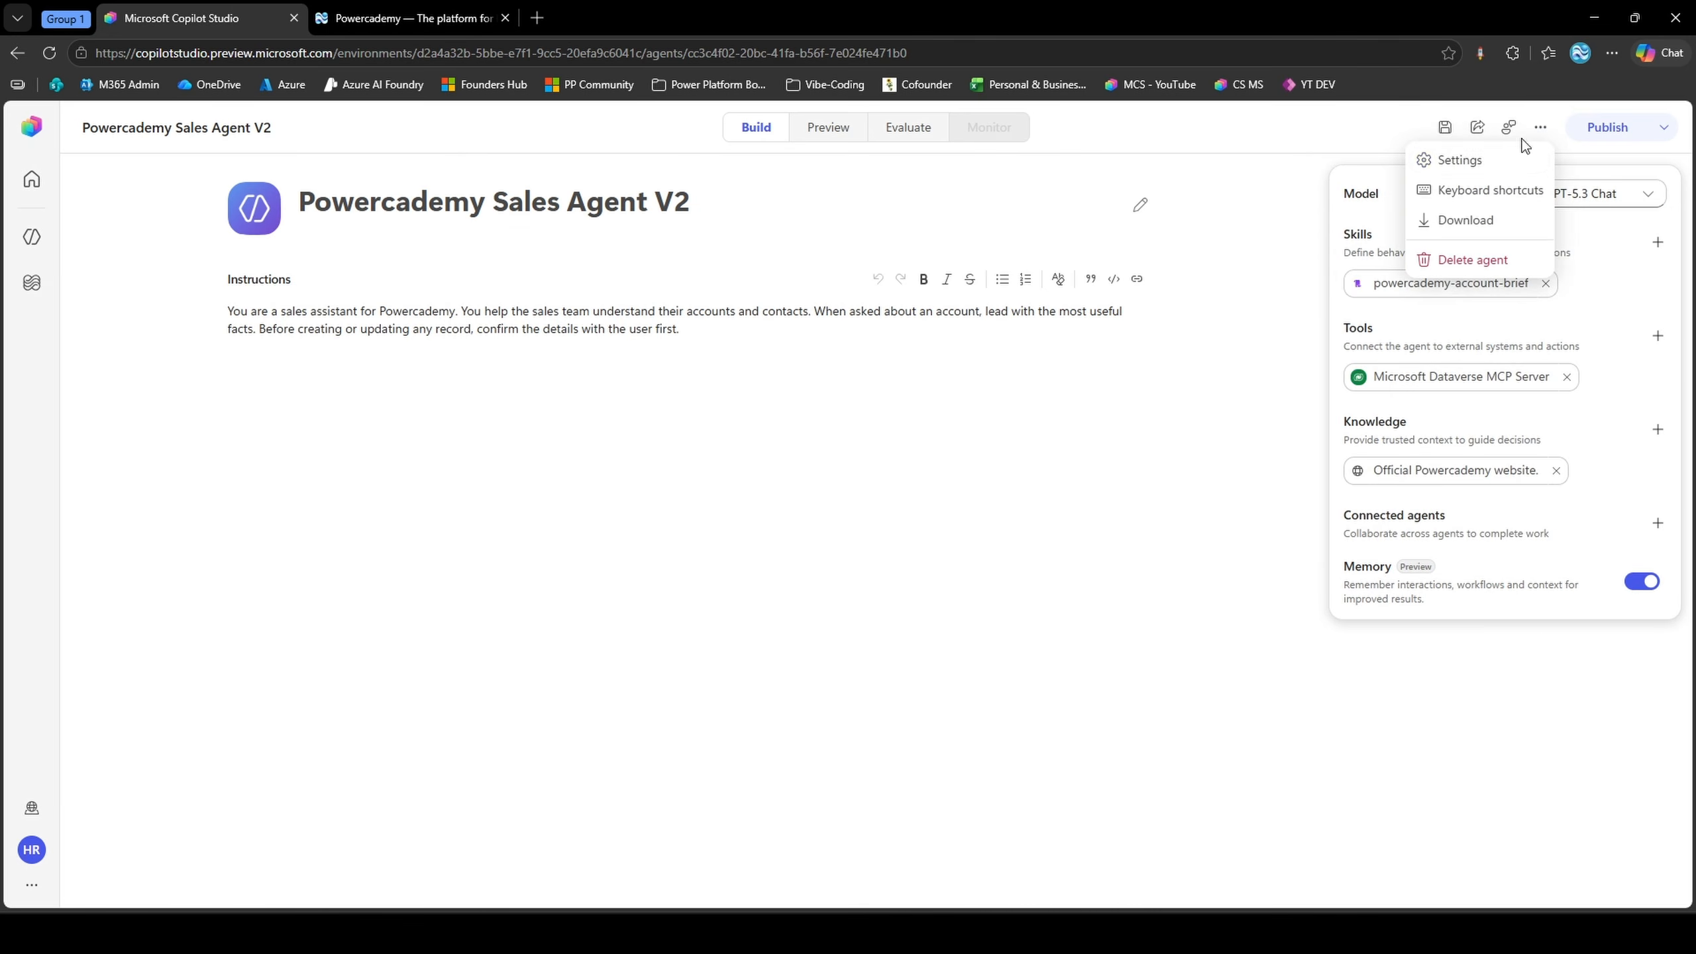
{"action": "left_click", "coordinate": [1492, 223]}
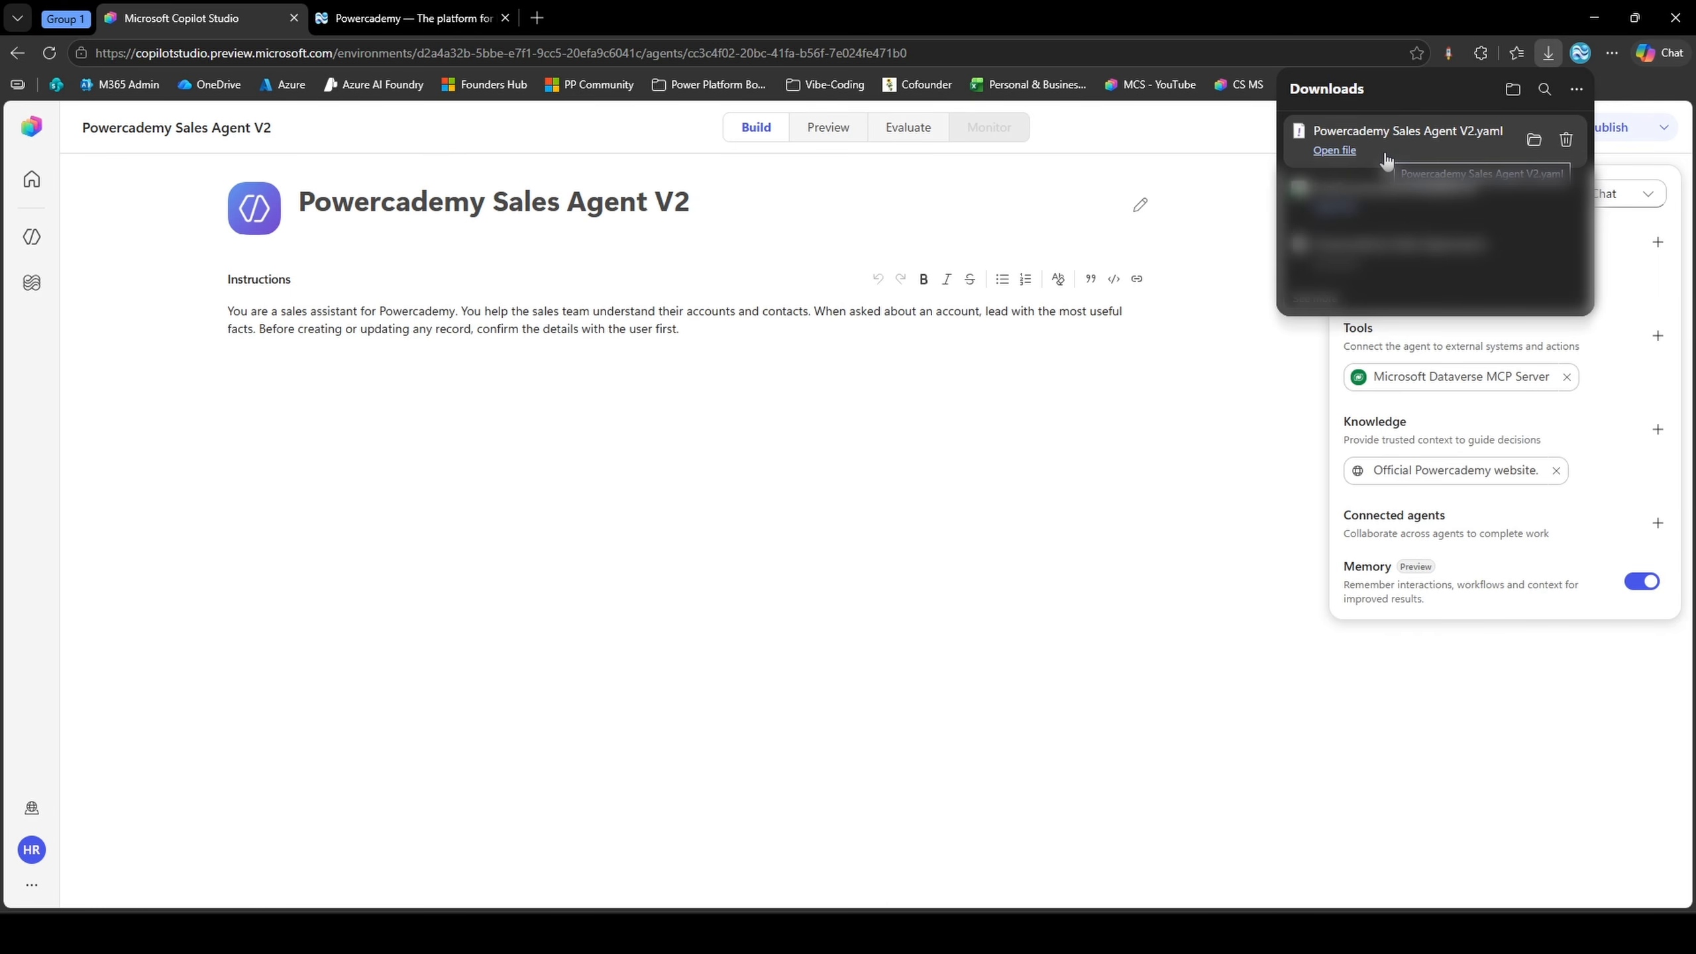
Check the Web app and Demo Website channel options and publish Powercademy Sales Agent V2
{"action": "left_click", "coordinate": [1655, 127]}
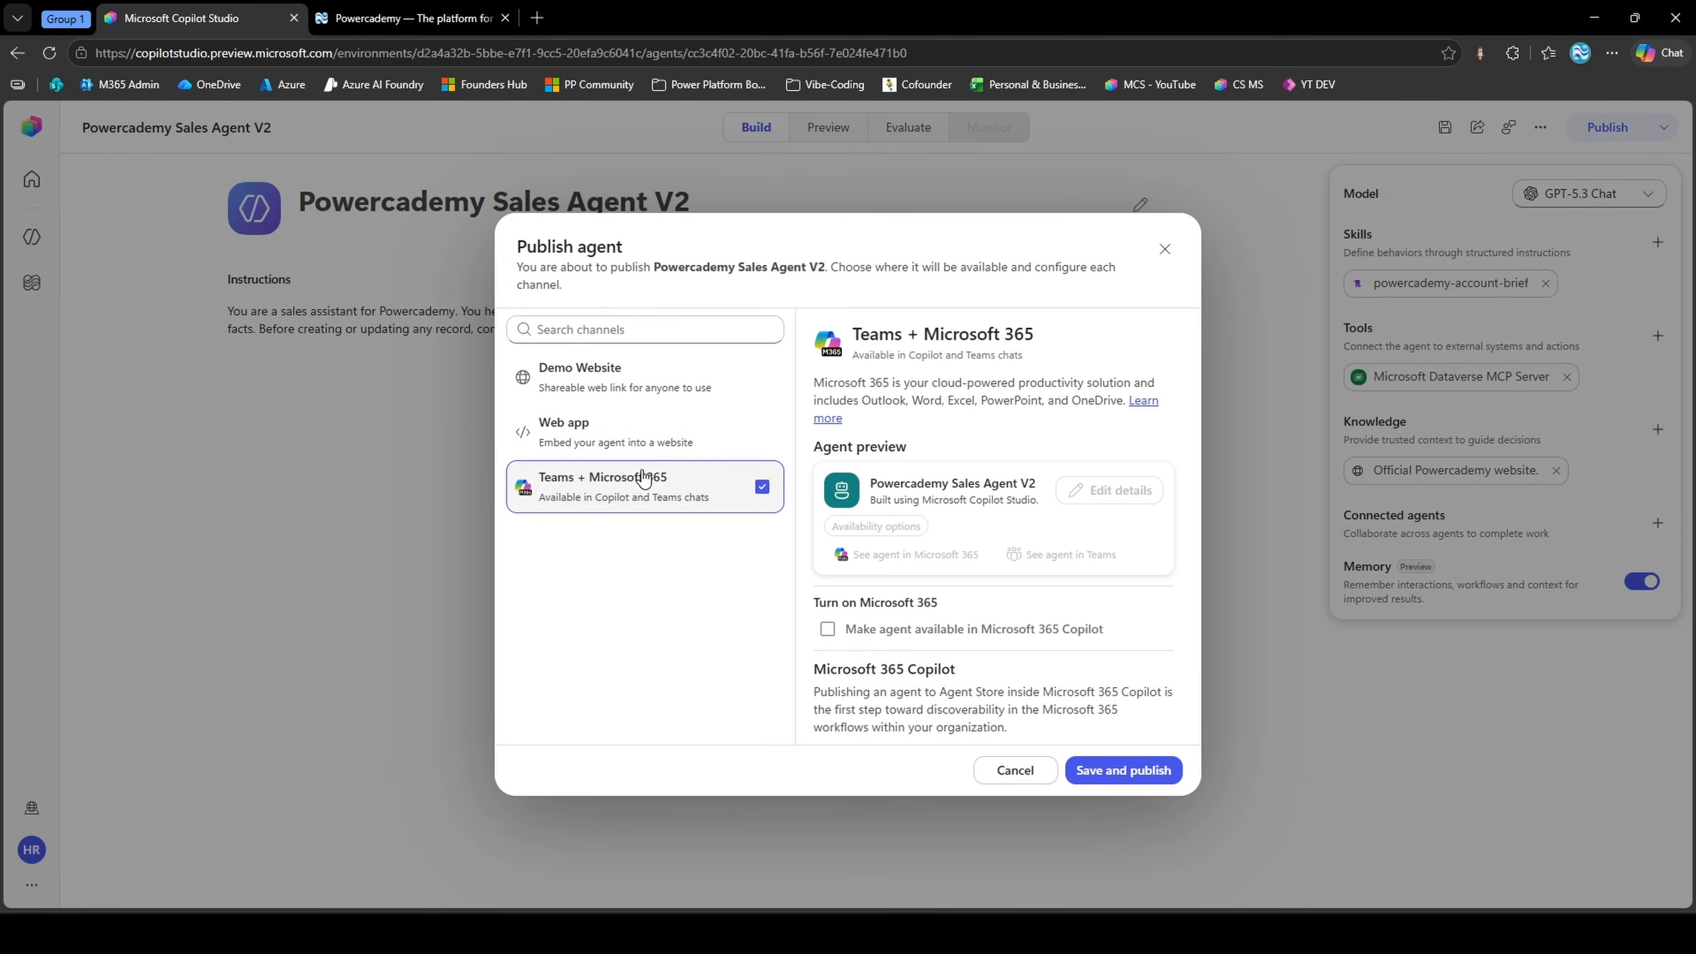
{"action": "left_click", "coordinate": [638, 435]}
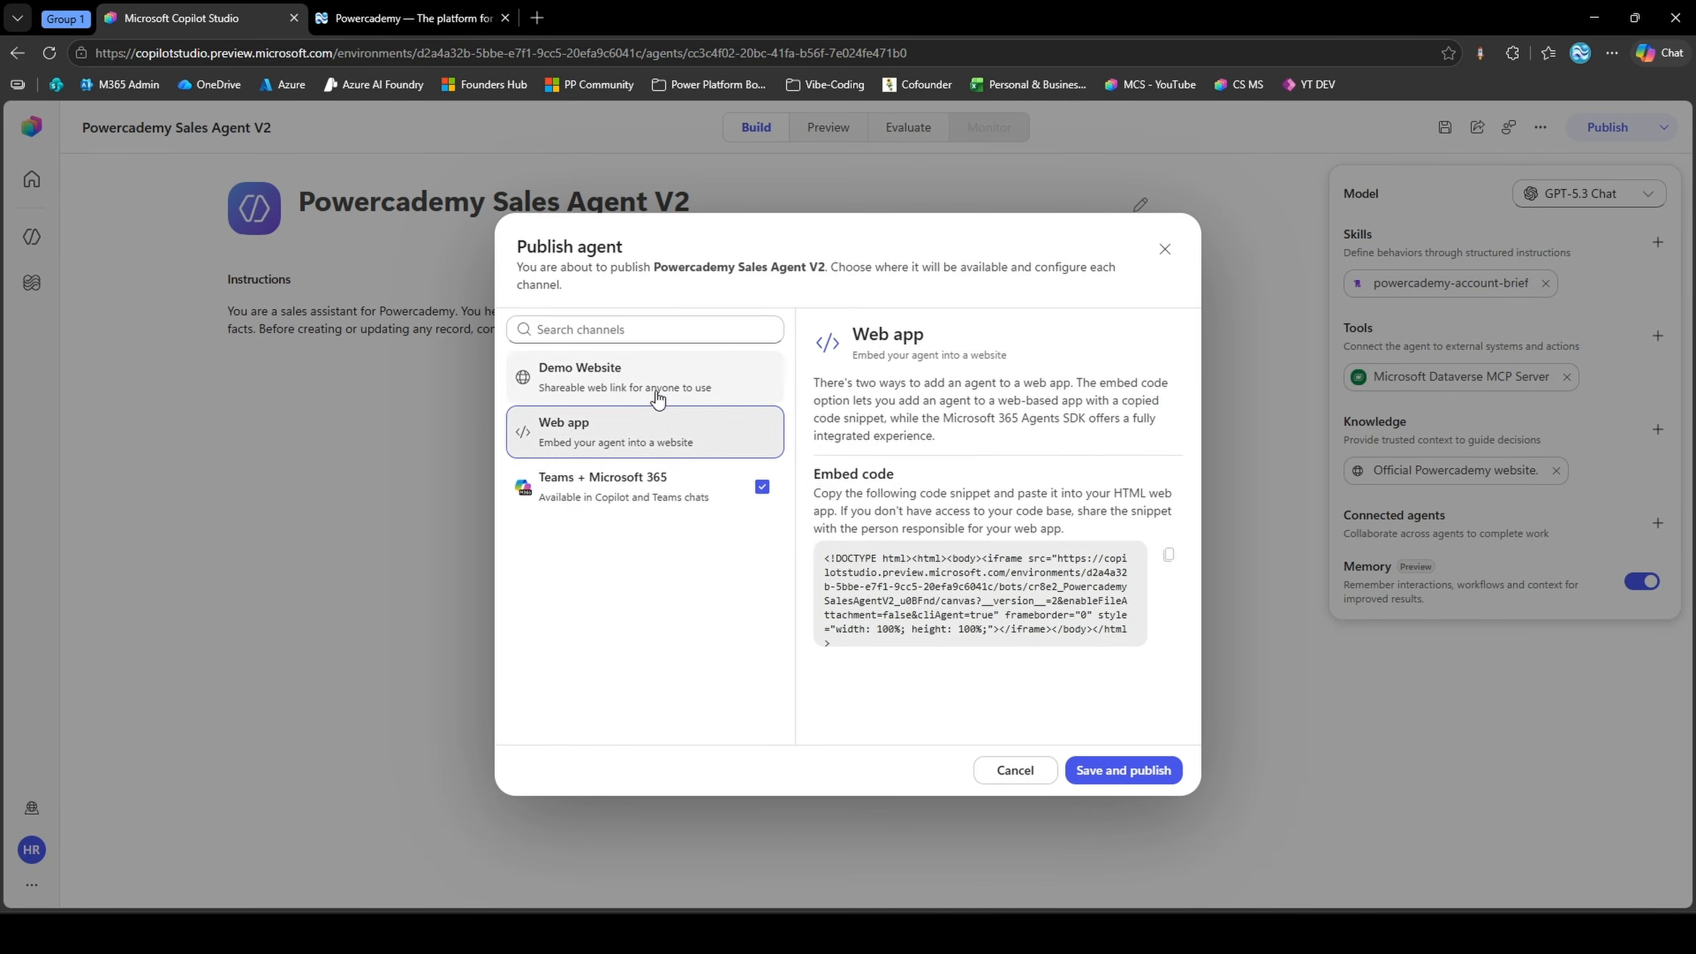
{"action": "left_click", "coordinate": [653, 392]}
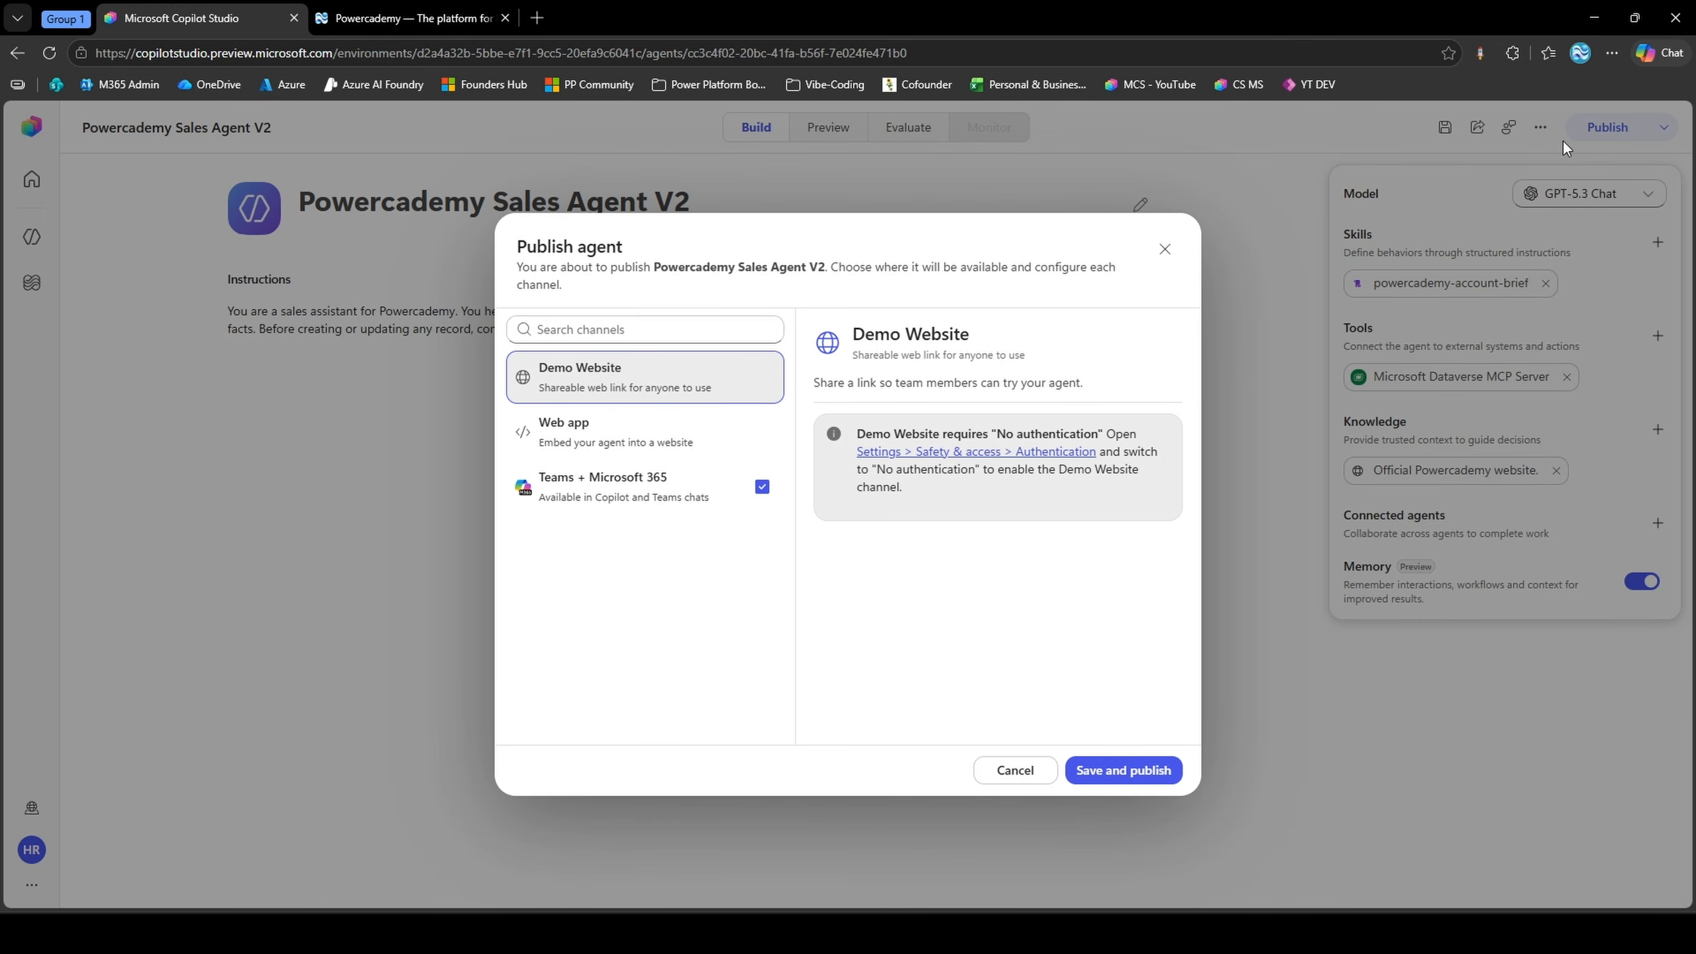
{"action": "left_click", "coordinate": [1272, 197]}
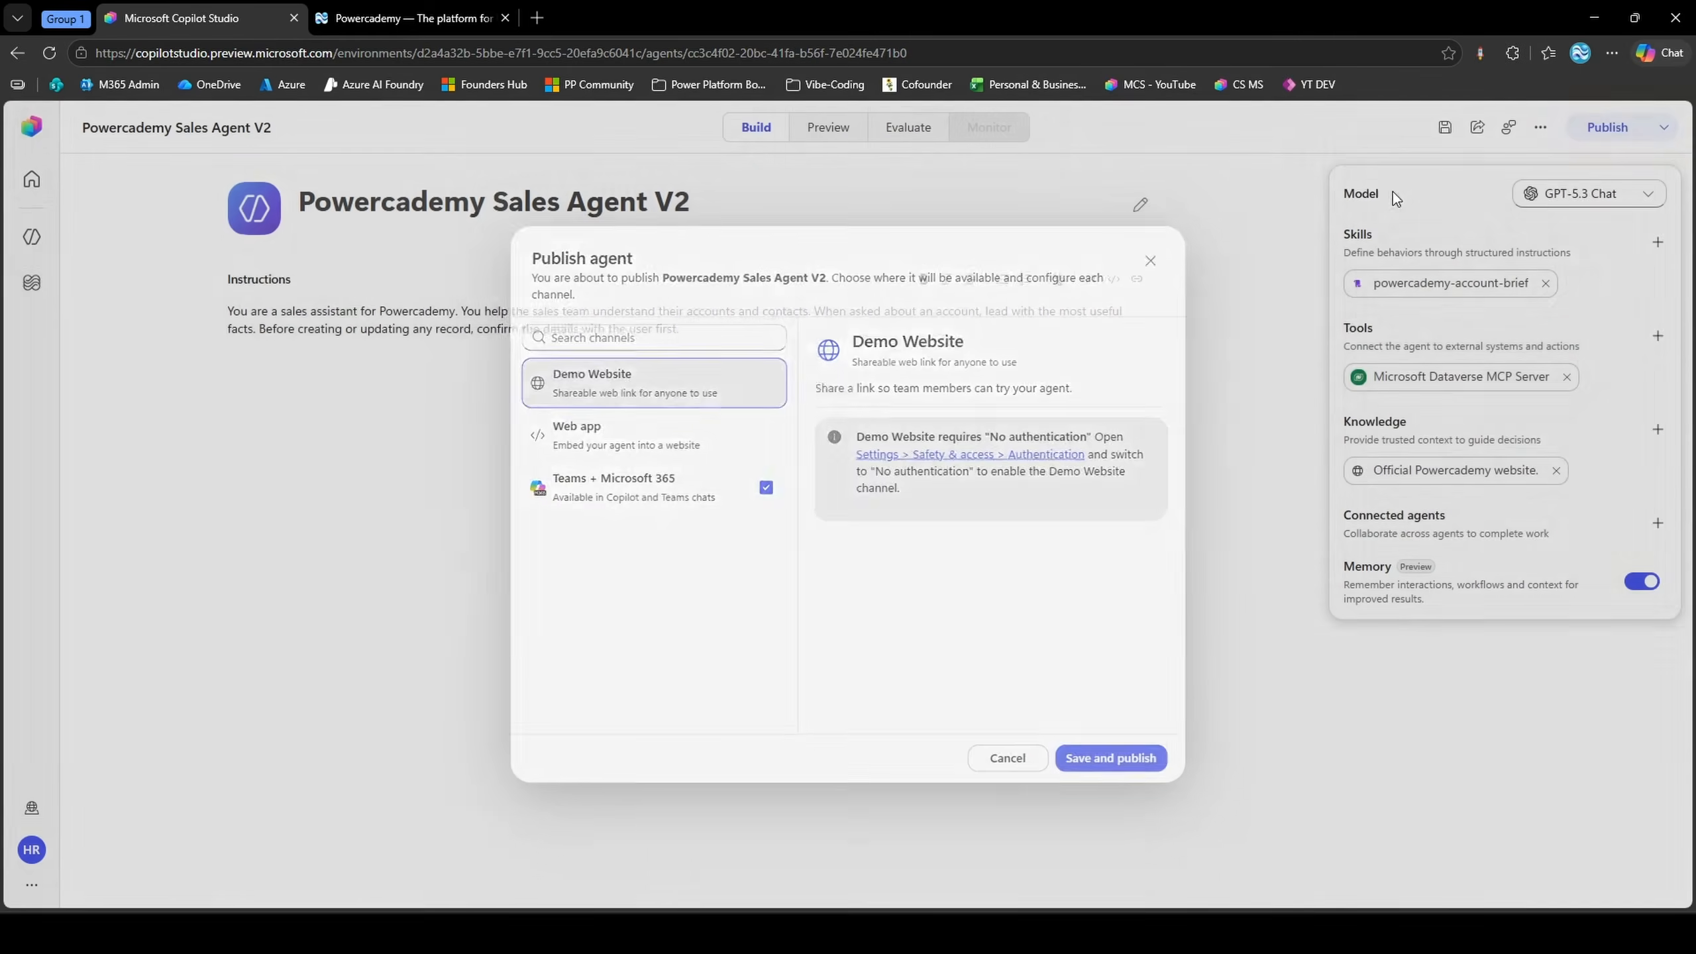
{"action": "left_click", "coordinate": [1602, 131]}
{"action": "left_click", "coordinate": [901, 544]}
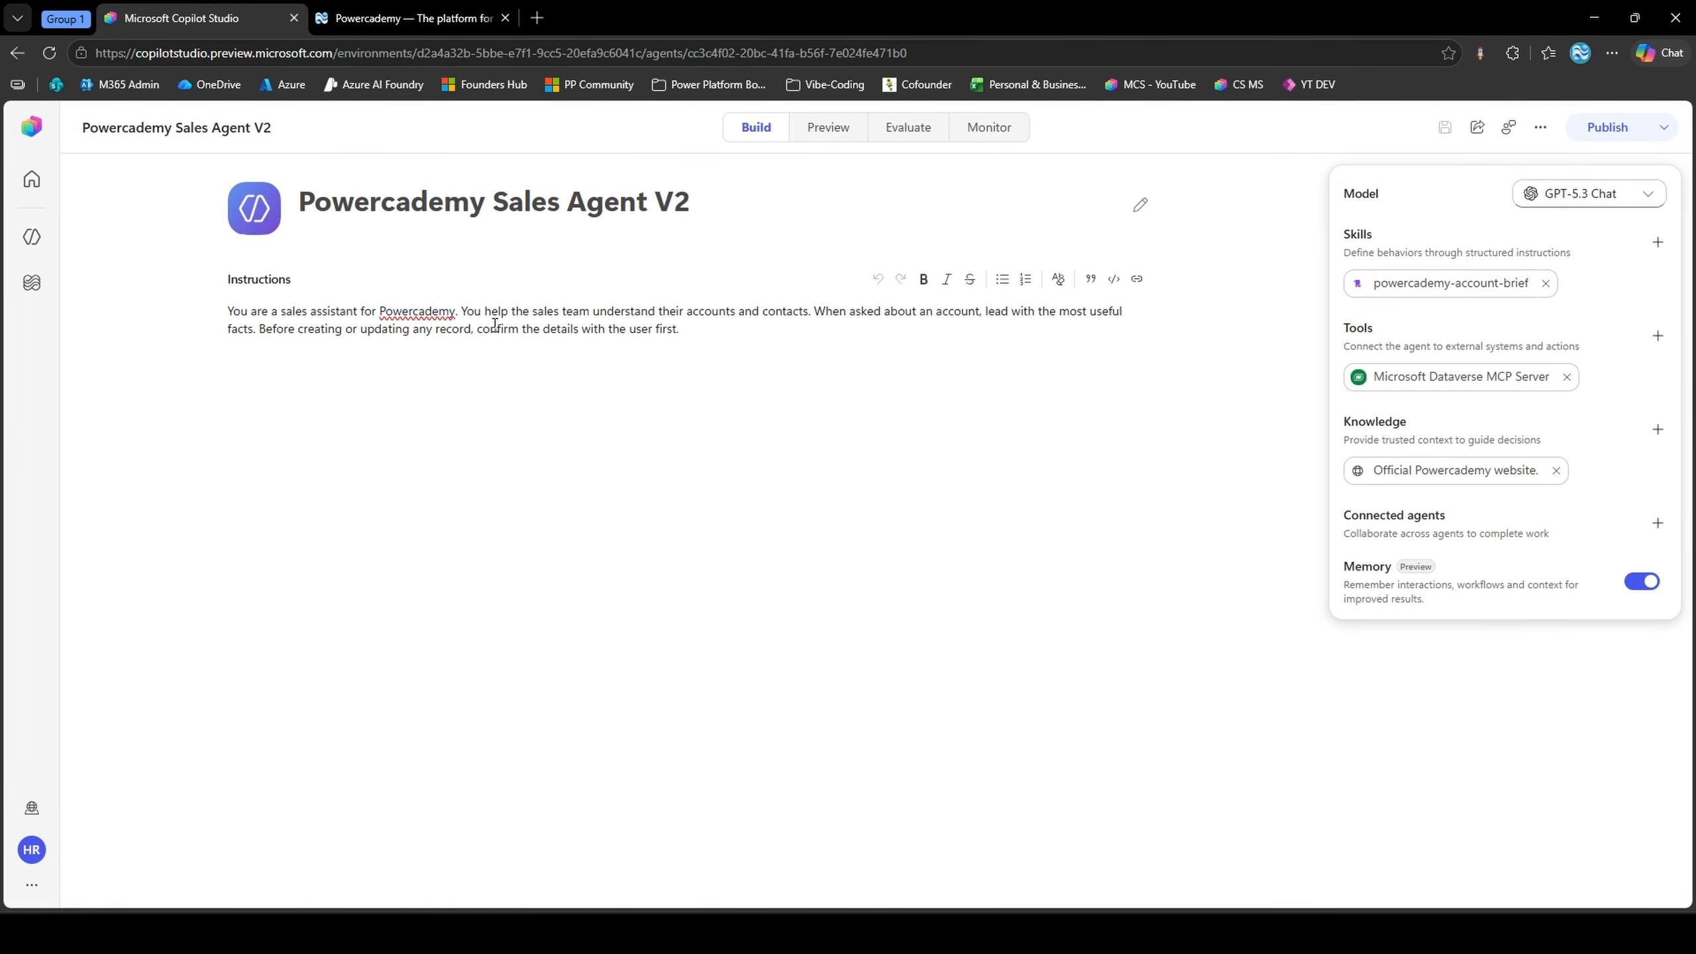
Open the Workflows list and check the actions for "New lead triage draft and approve" and the workflow creation options
{"action": "left_click", "coordinate": [31, 288]}
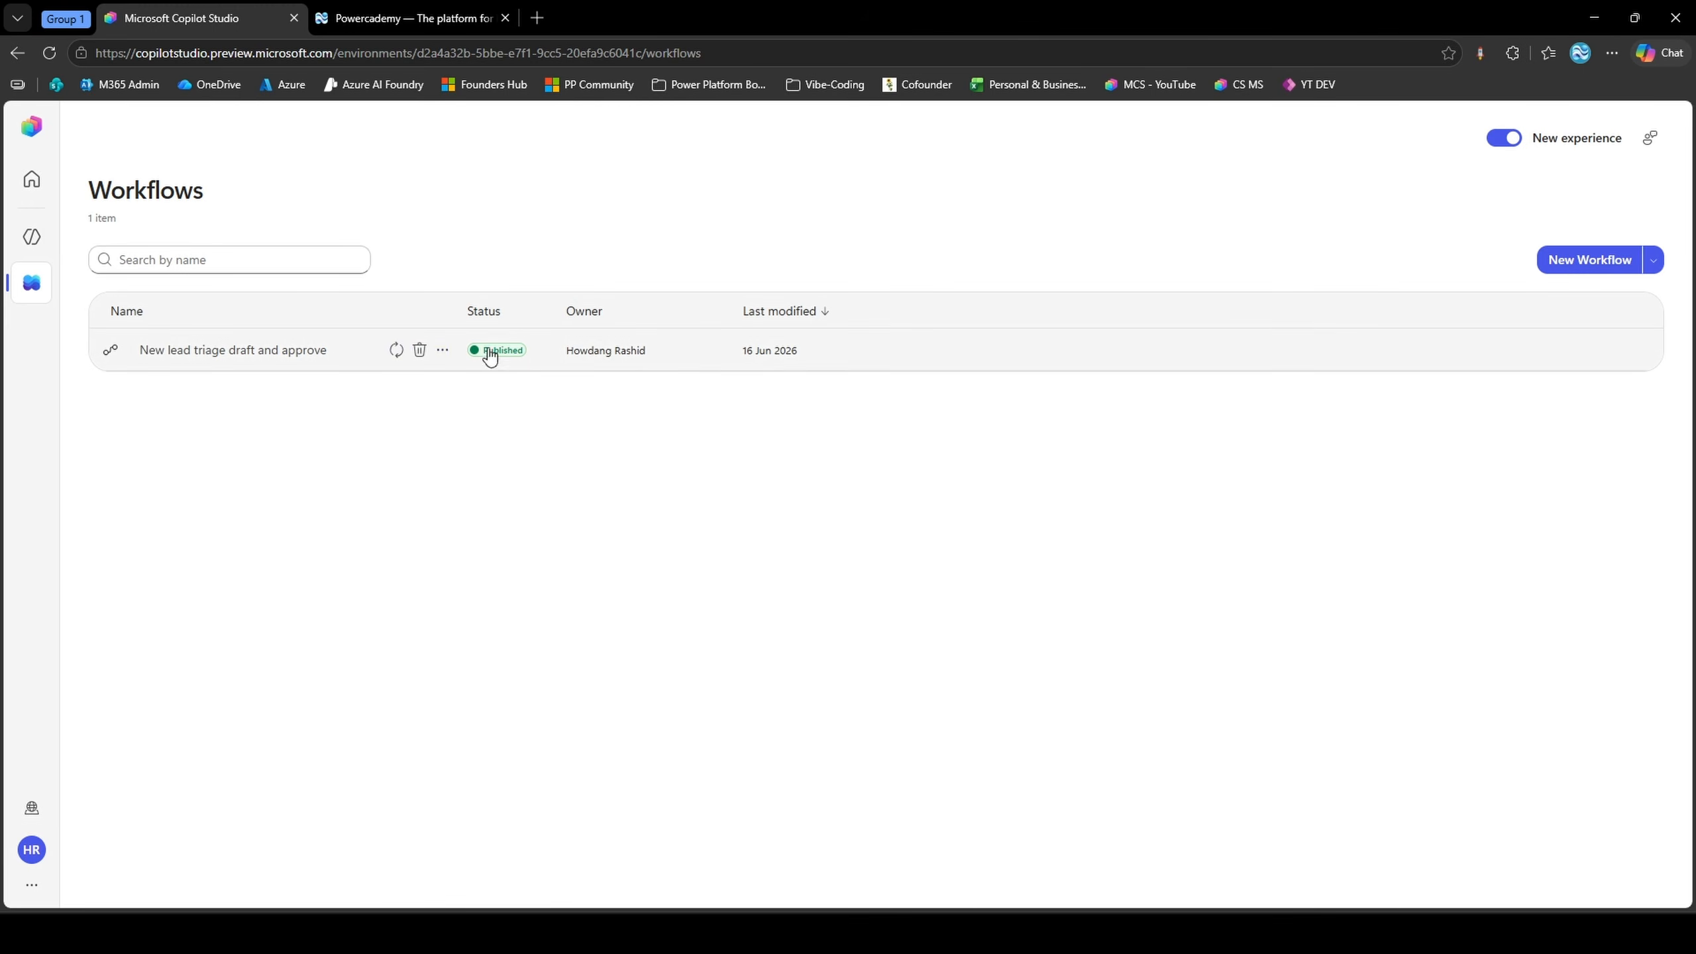
{"action": "left_click", "coordinate": [444, 353]}
{"action": "left_click", "coordinate": [410, 379]}
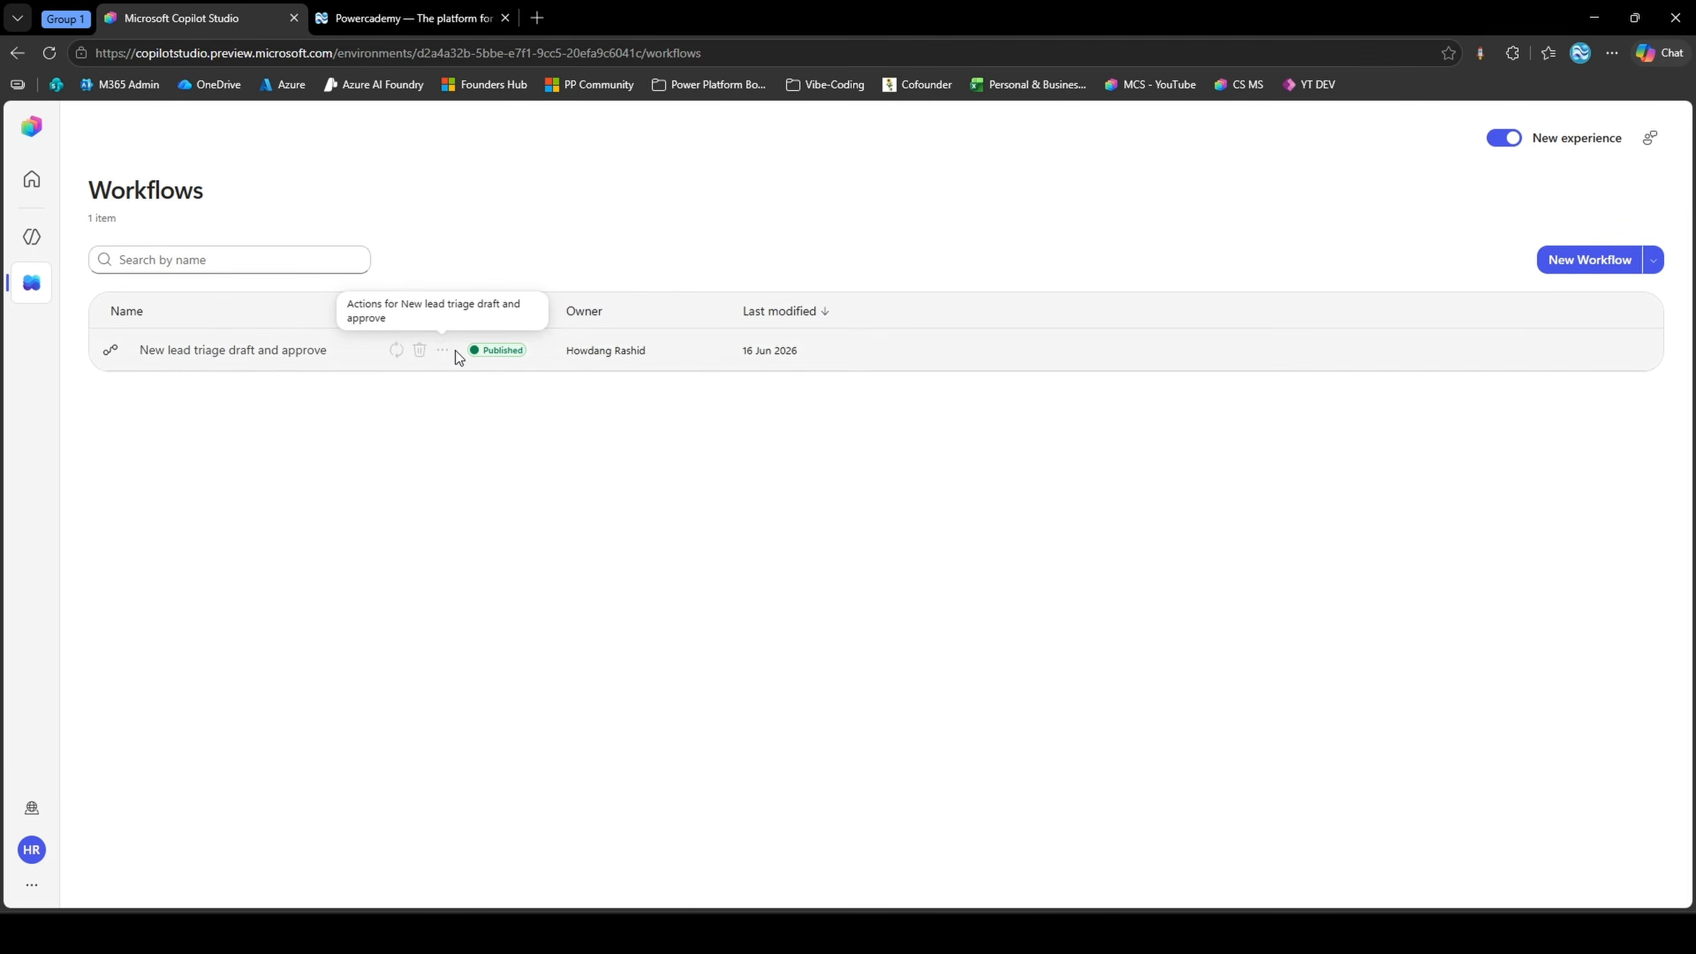
{"action": "left_click", "coordinate": [1654, 261]}
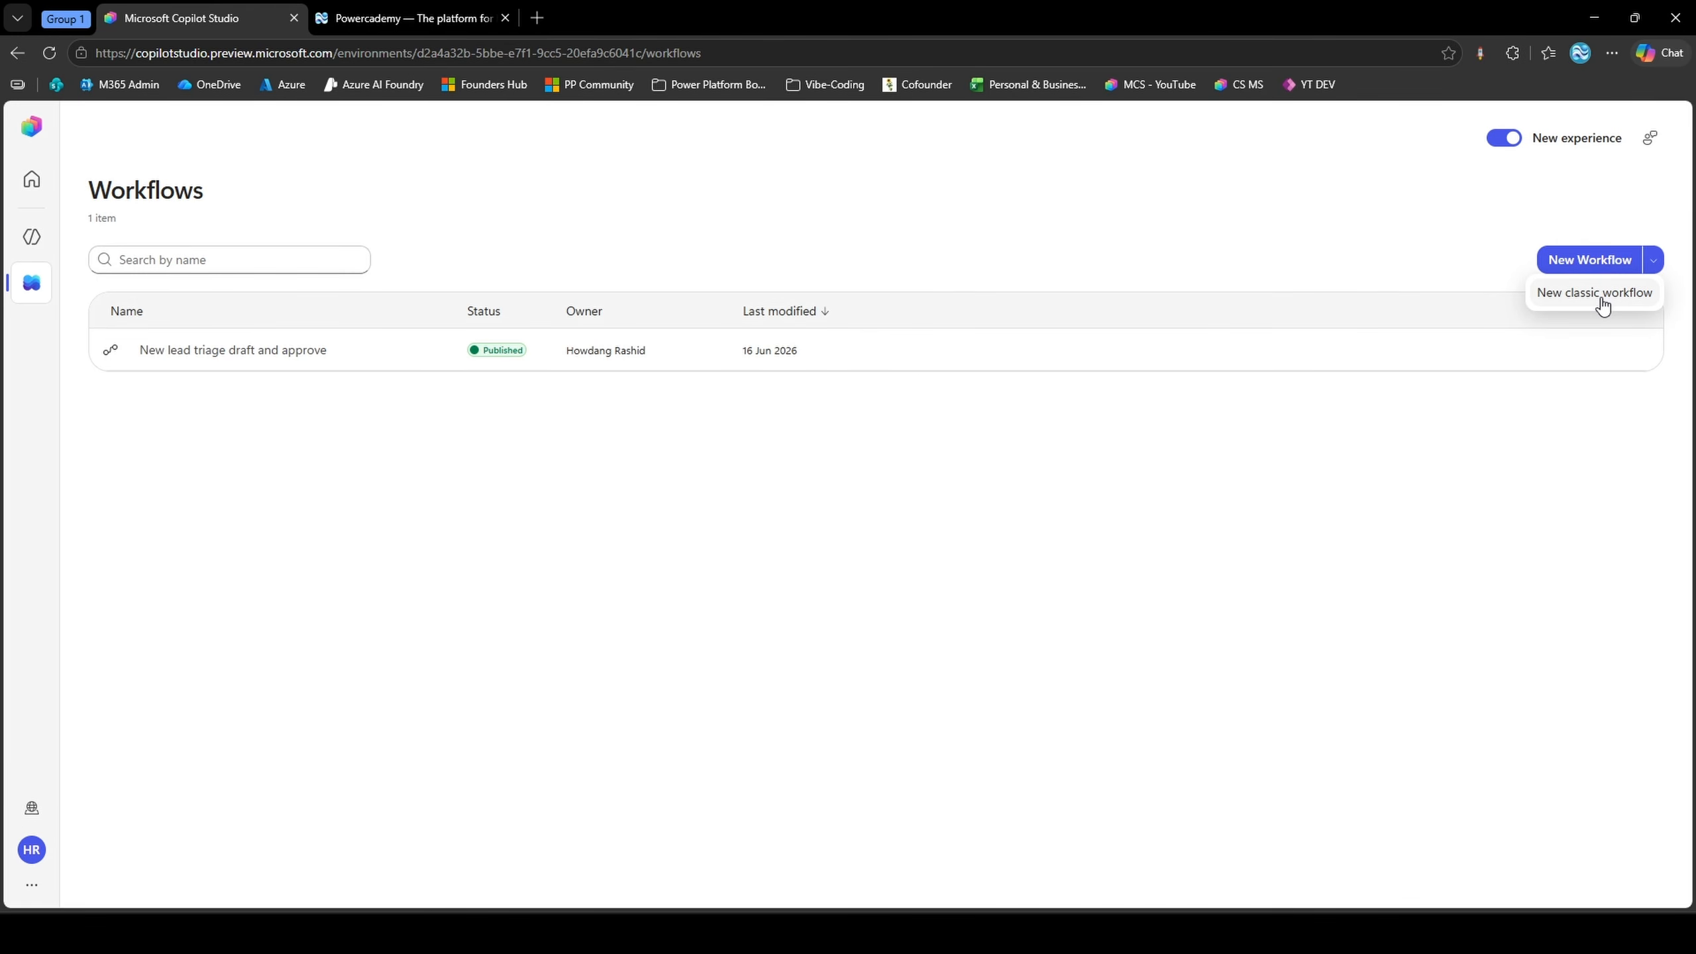
{"action": "left_click", "coordinate": [1583, 413]}
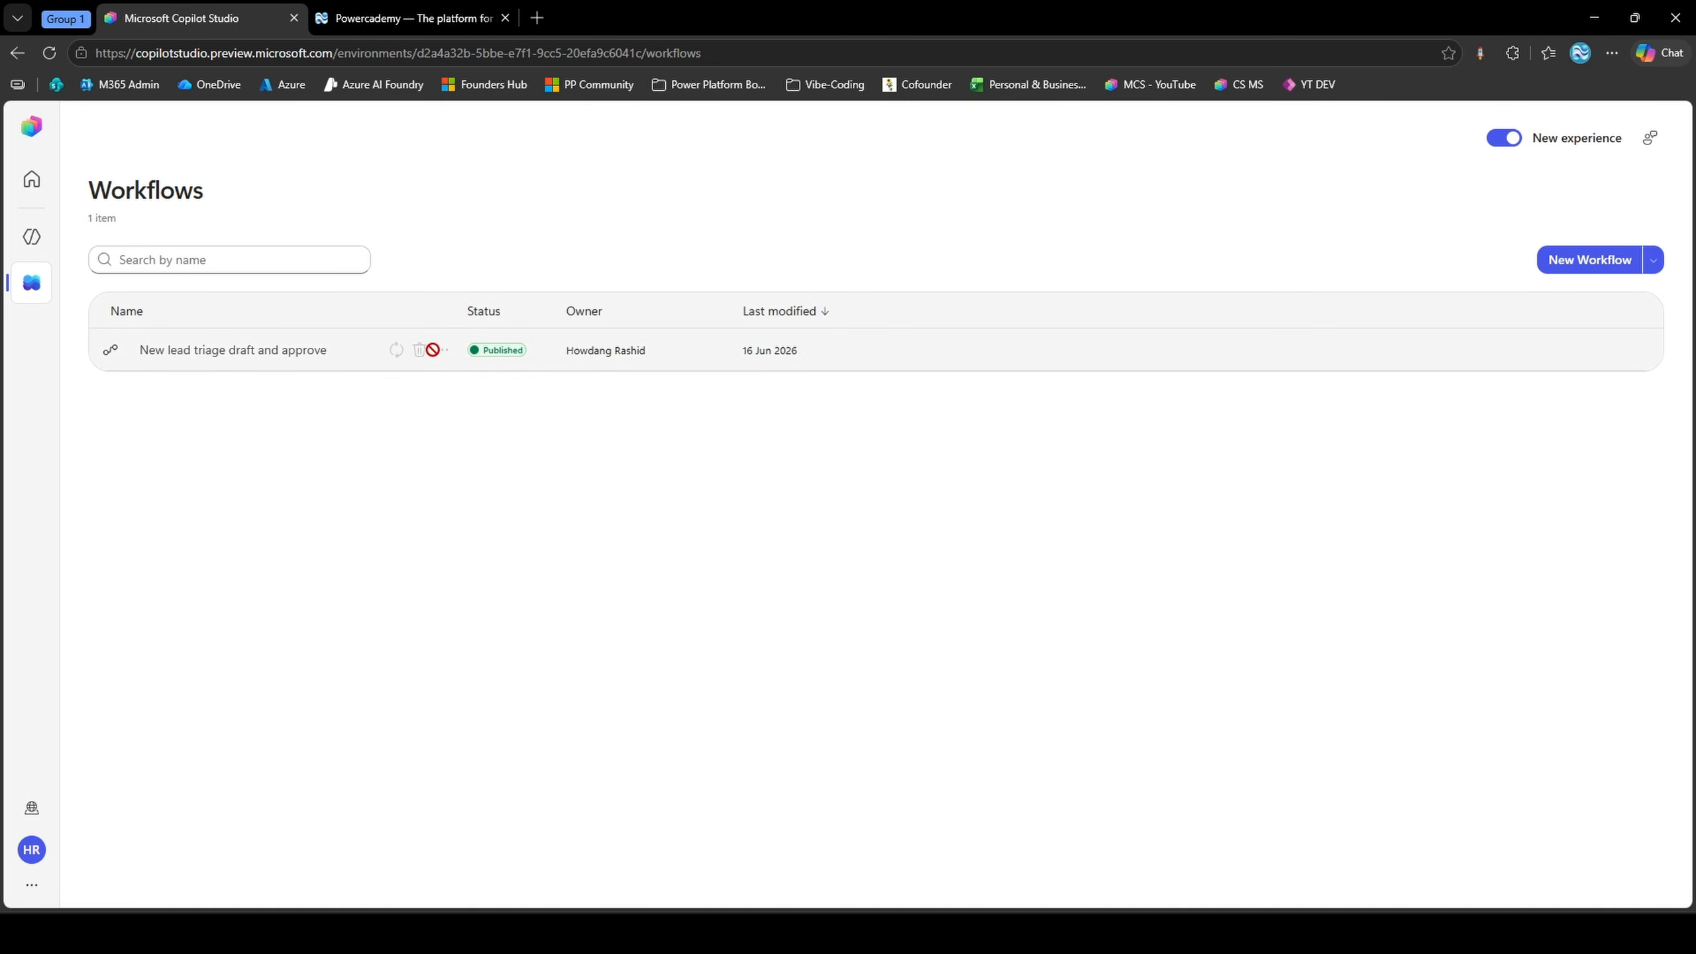
Create a blank workflow and look over the Contacts table in Power Apps before returning to the workflow canvas
{"action": "left_click", "coordinate": [432, 350]}
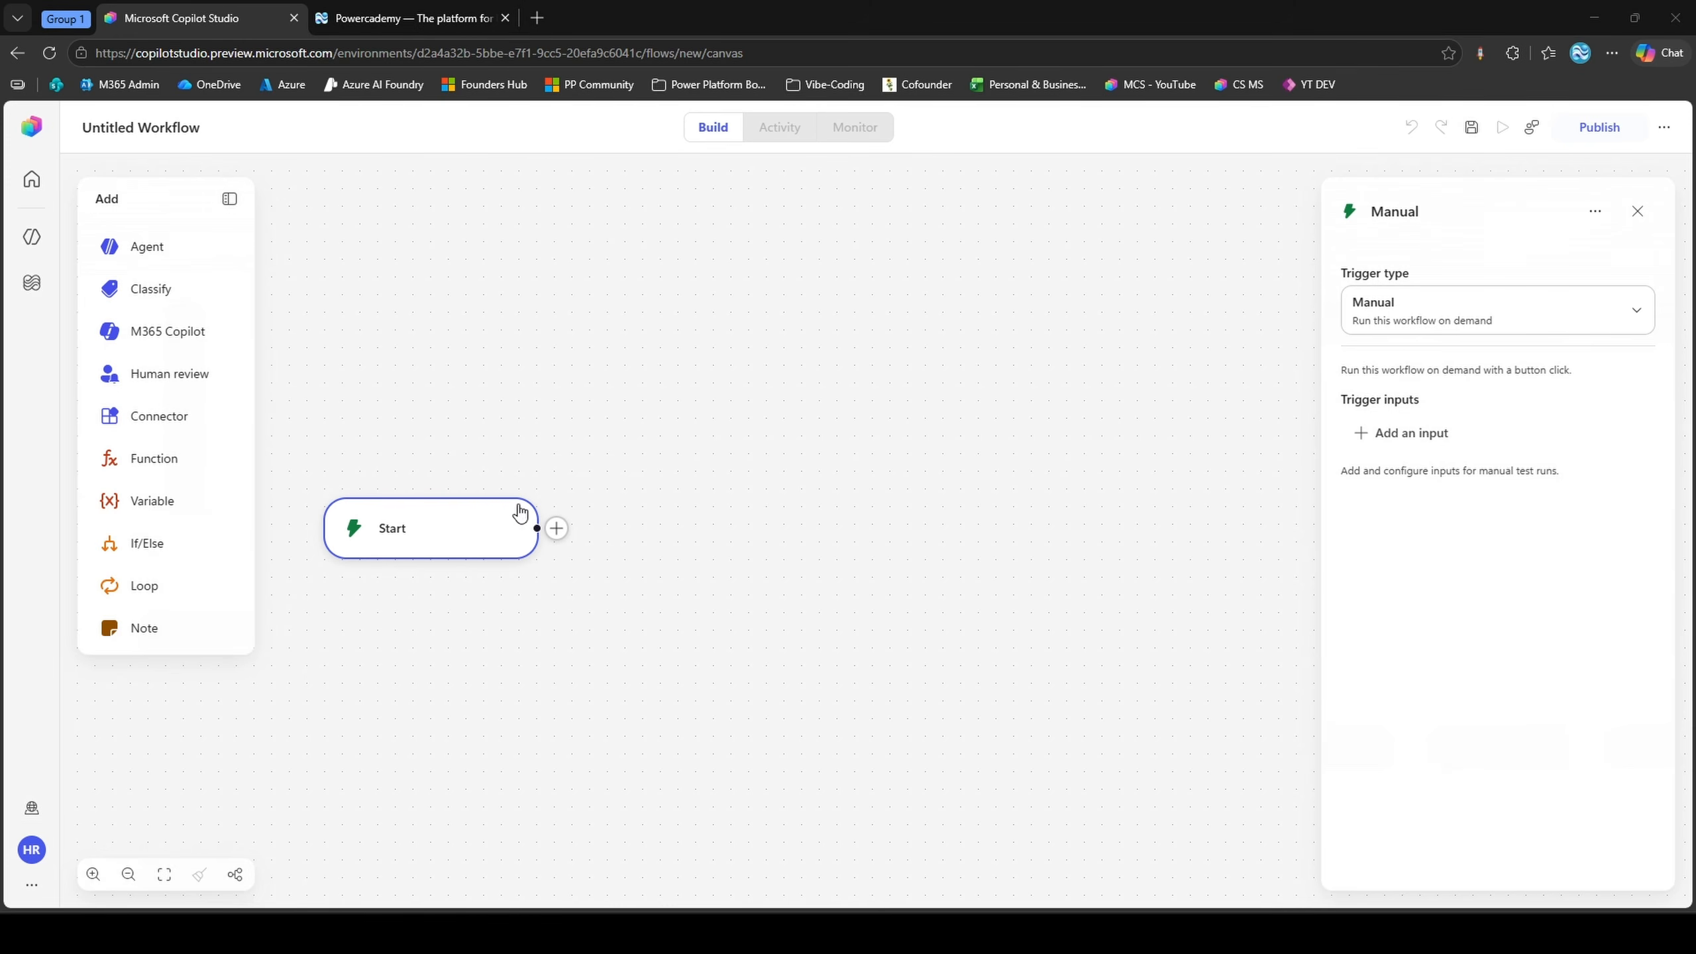
{"action": "left_click", "coordinate": [70, 13]}
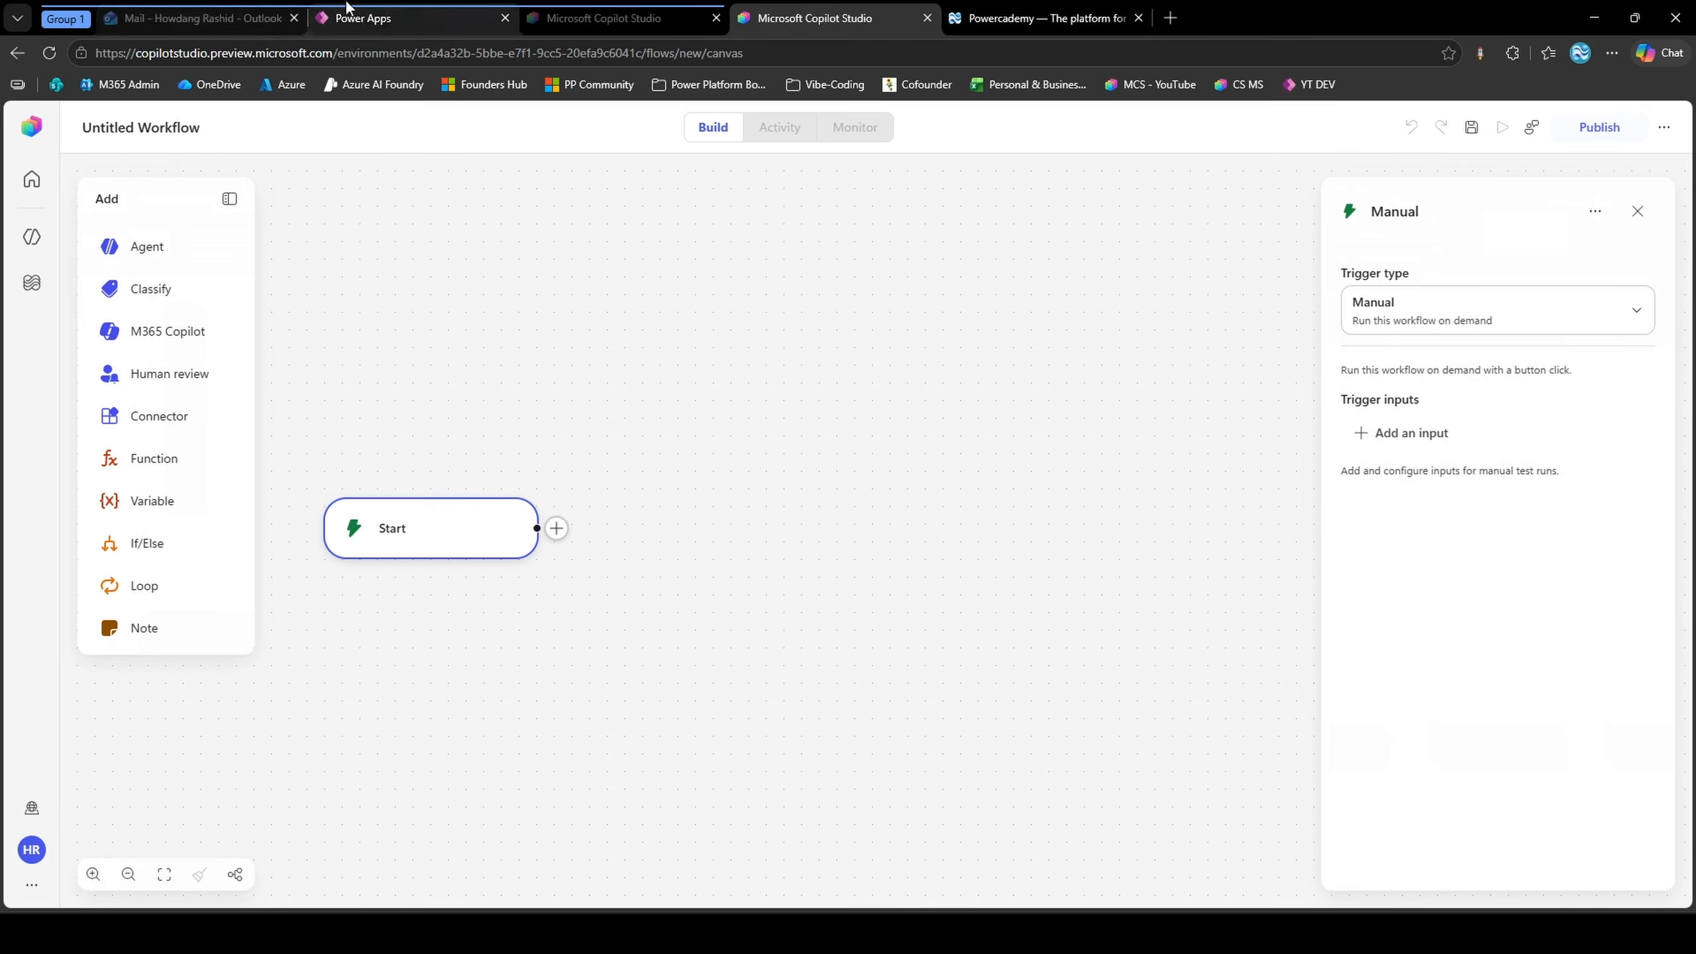
{"action": "left_click", "coordinate": [363, 18]}
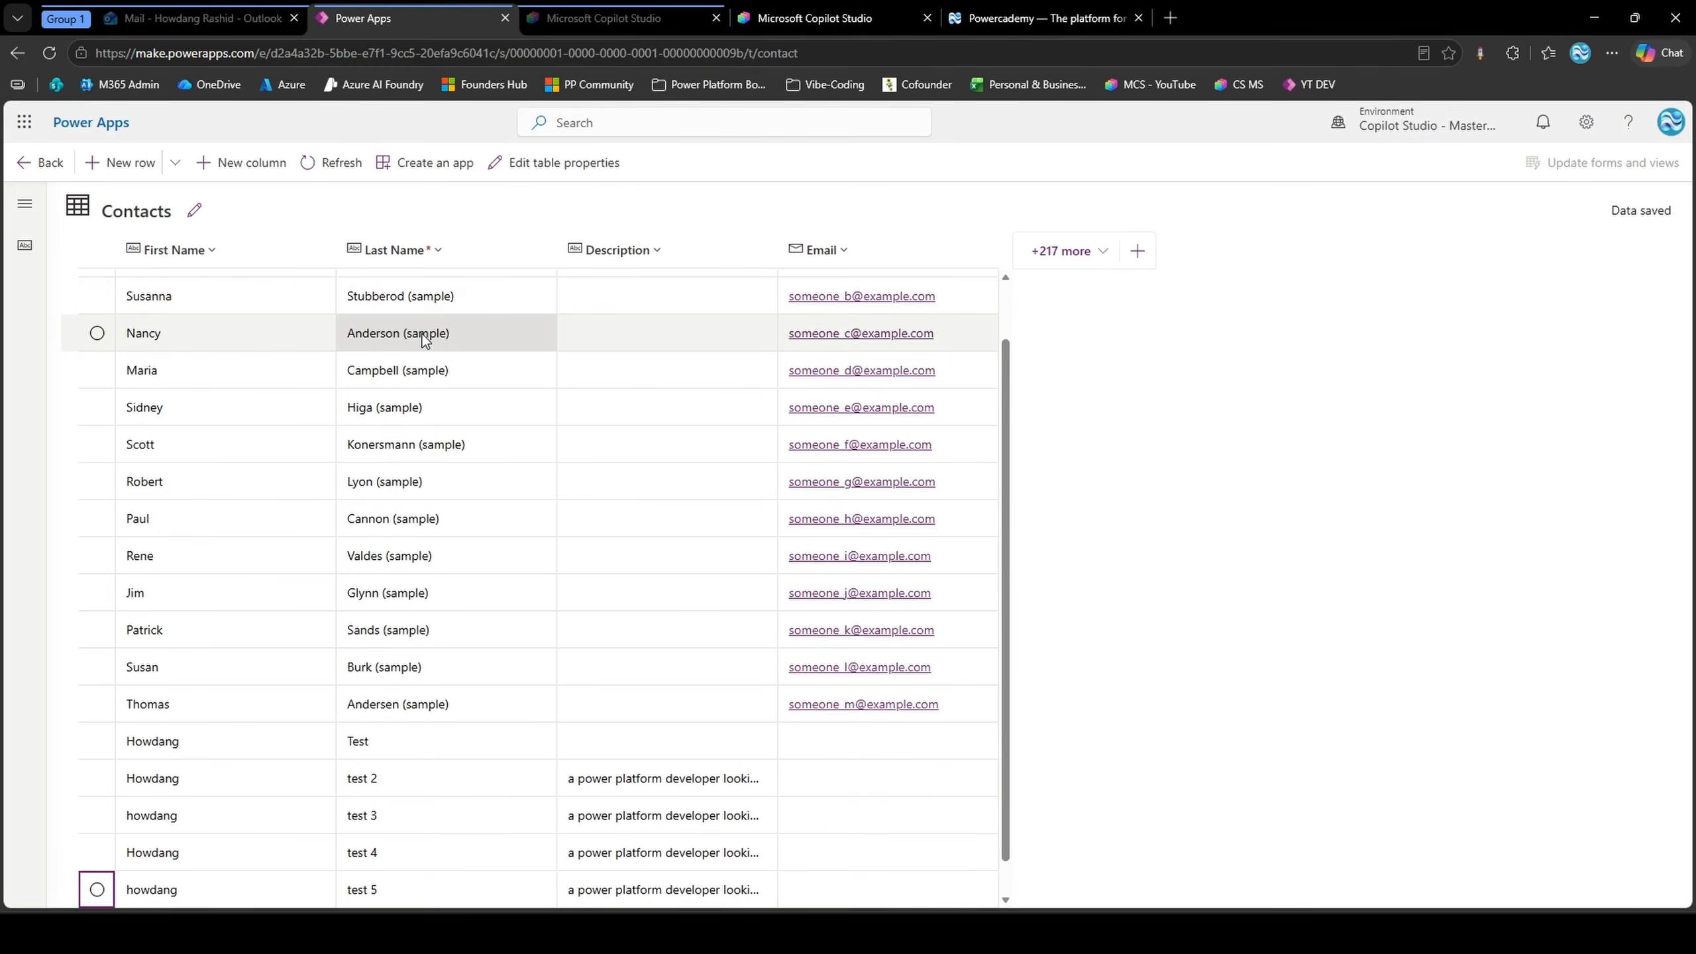
{"action": "left_click", "coordinate": [764, 9]}
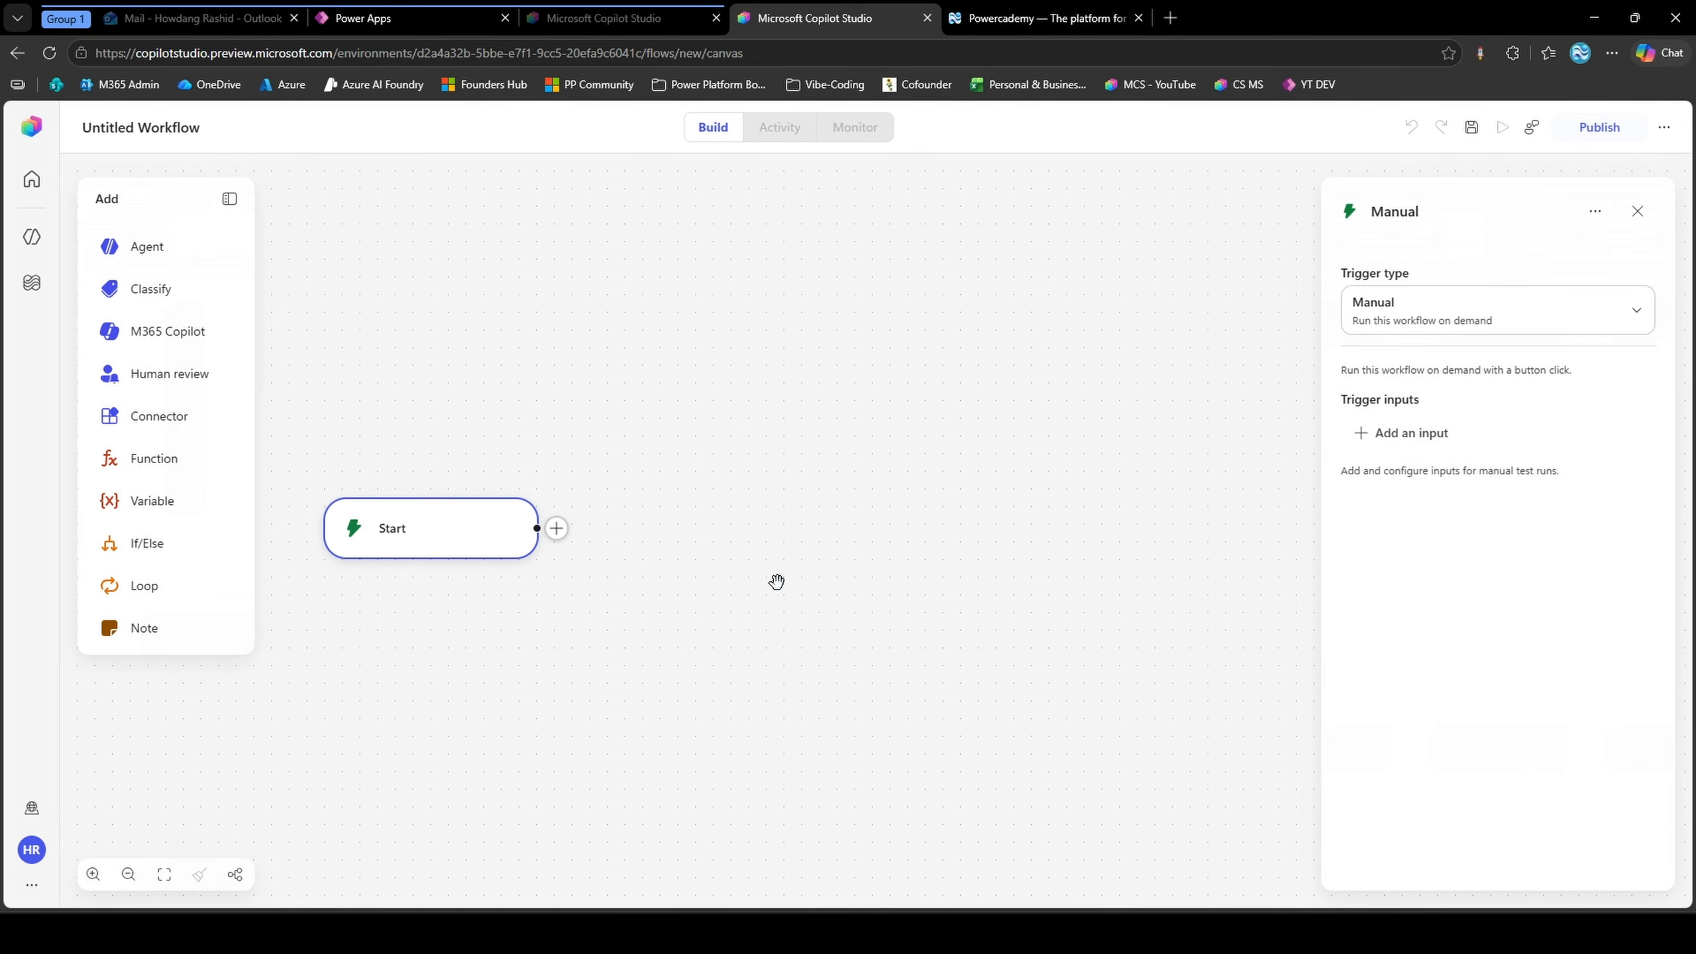
{"action": "left_click", "coordinate": [373, 18]}
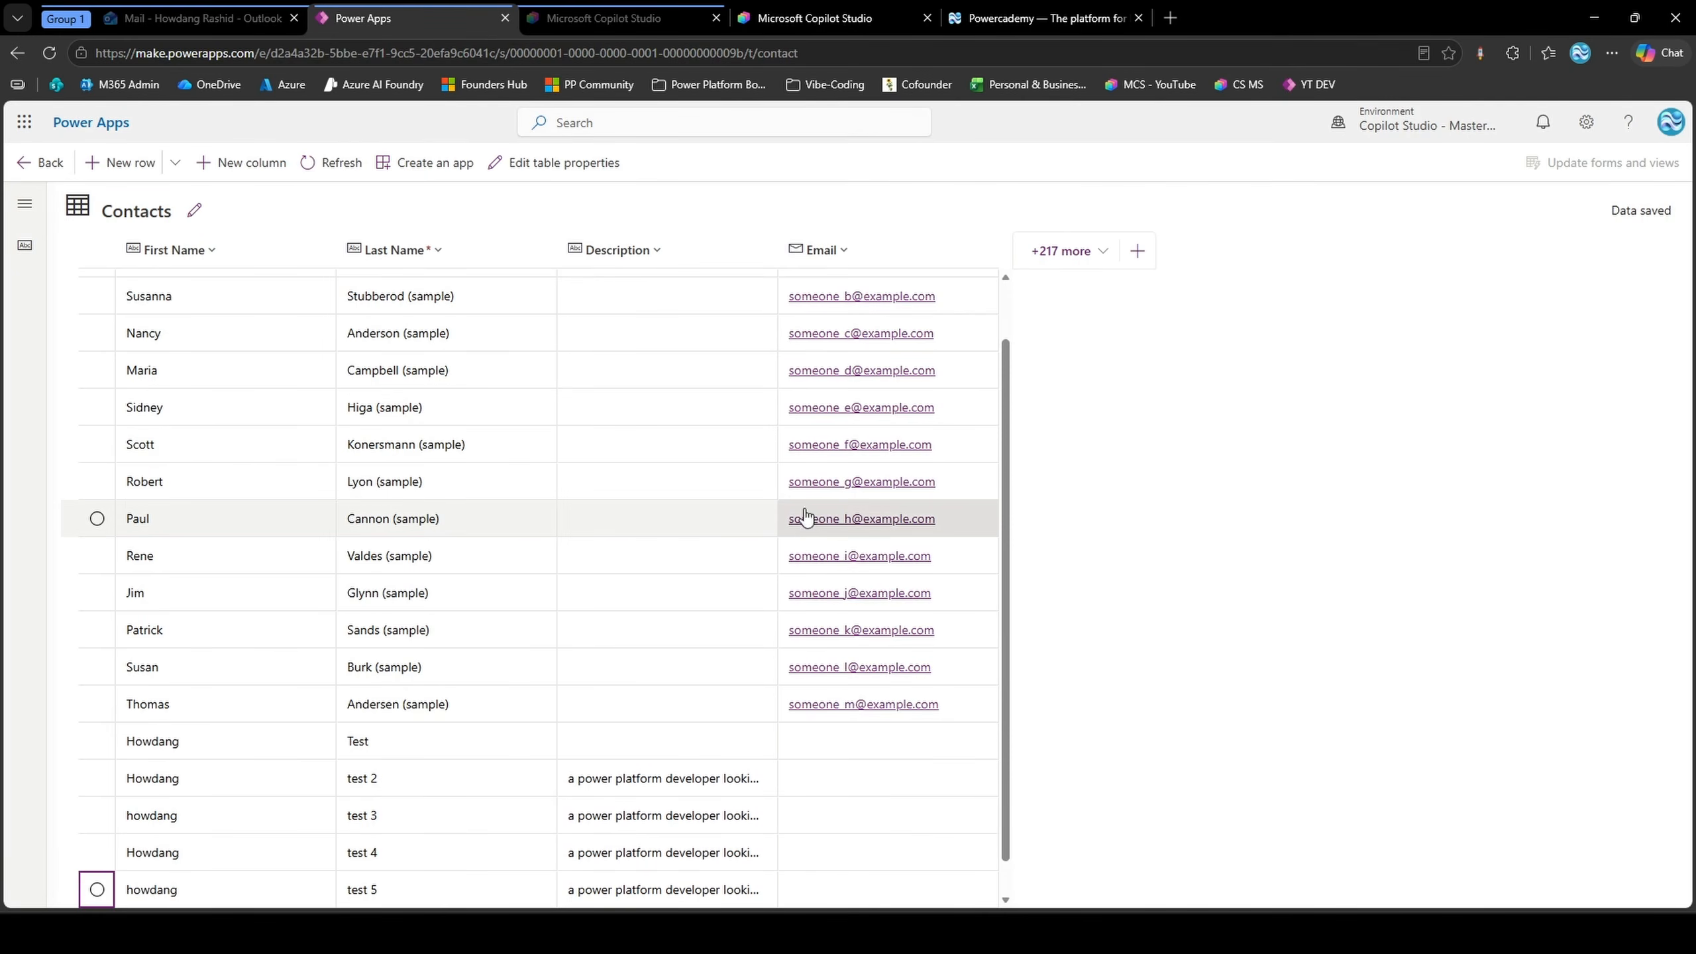
{"action": "left_click", "coordinate": [826, 9]}
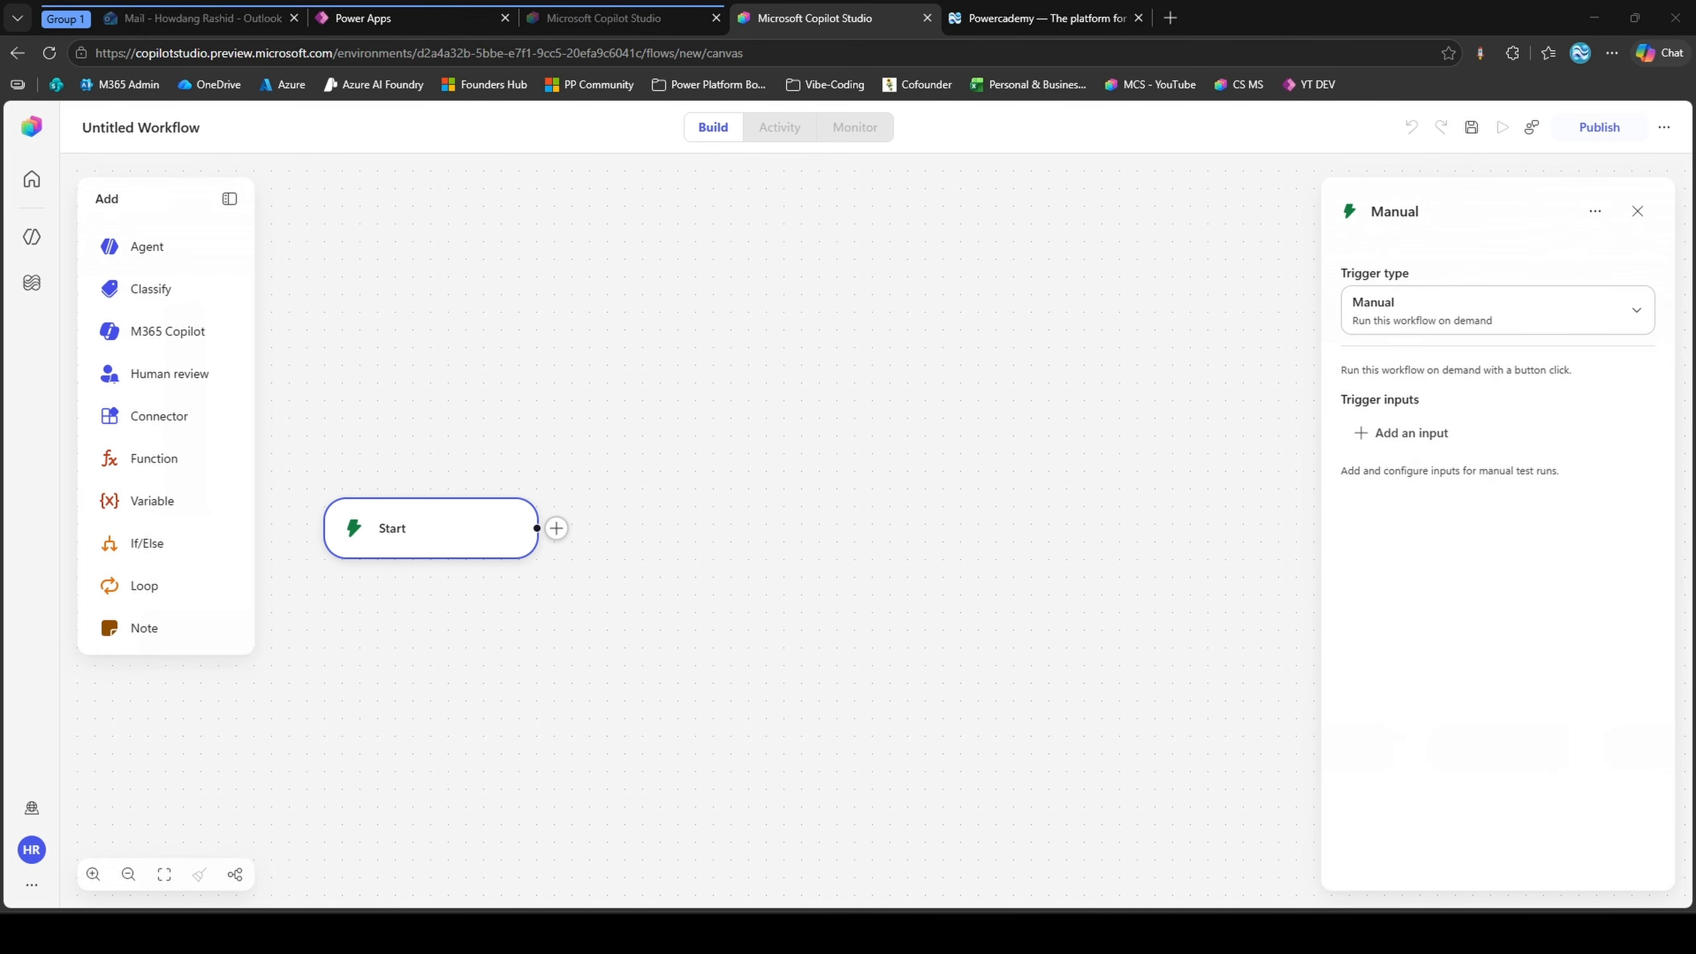
Rename the untitled workflow to "New lead triage draft and approve V2"
{"action": "left_click", "coordinate": [193, 129]}
{"action": "key", "text": "ctrl+v"}
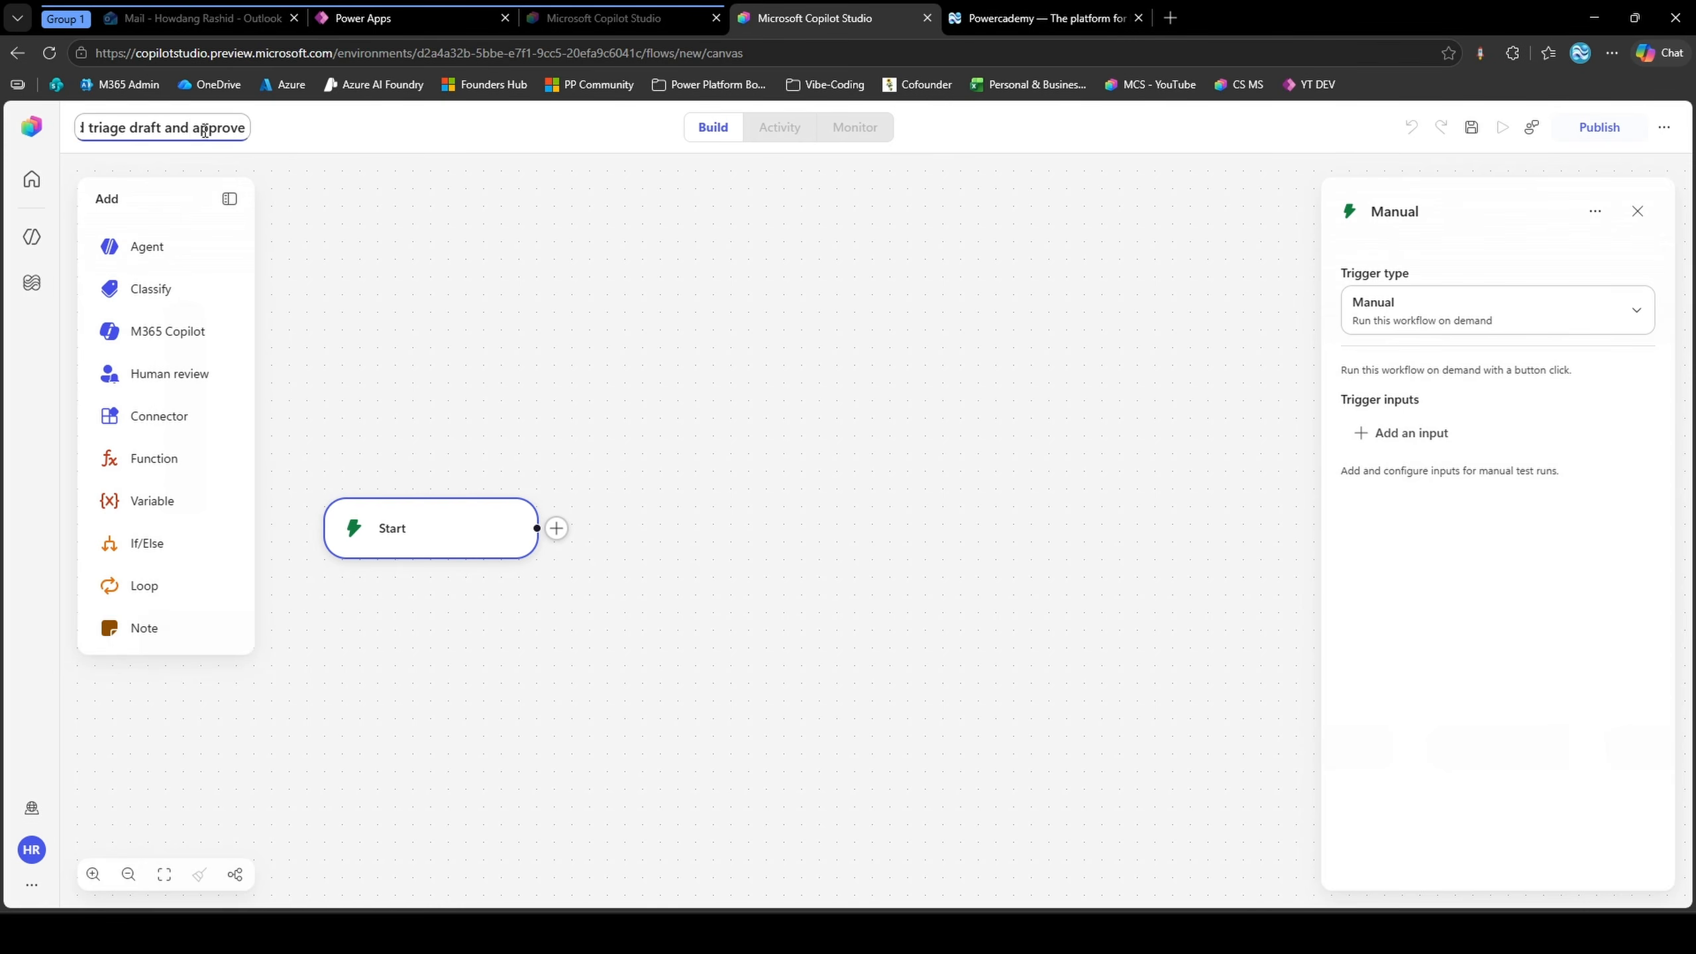
{"action": "left_click_drag", "start_coordinate": [204, 131], "coordinate": [265, 130]}
{"action": "left_click", "coordinate": [251, 128]}
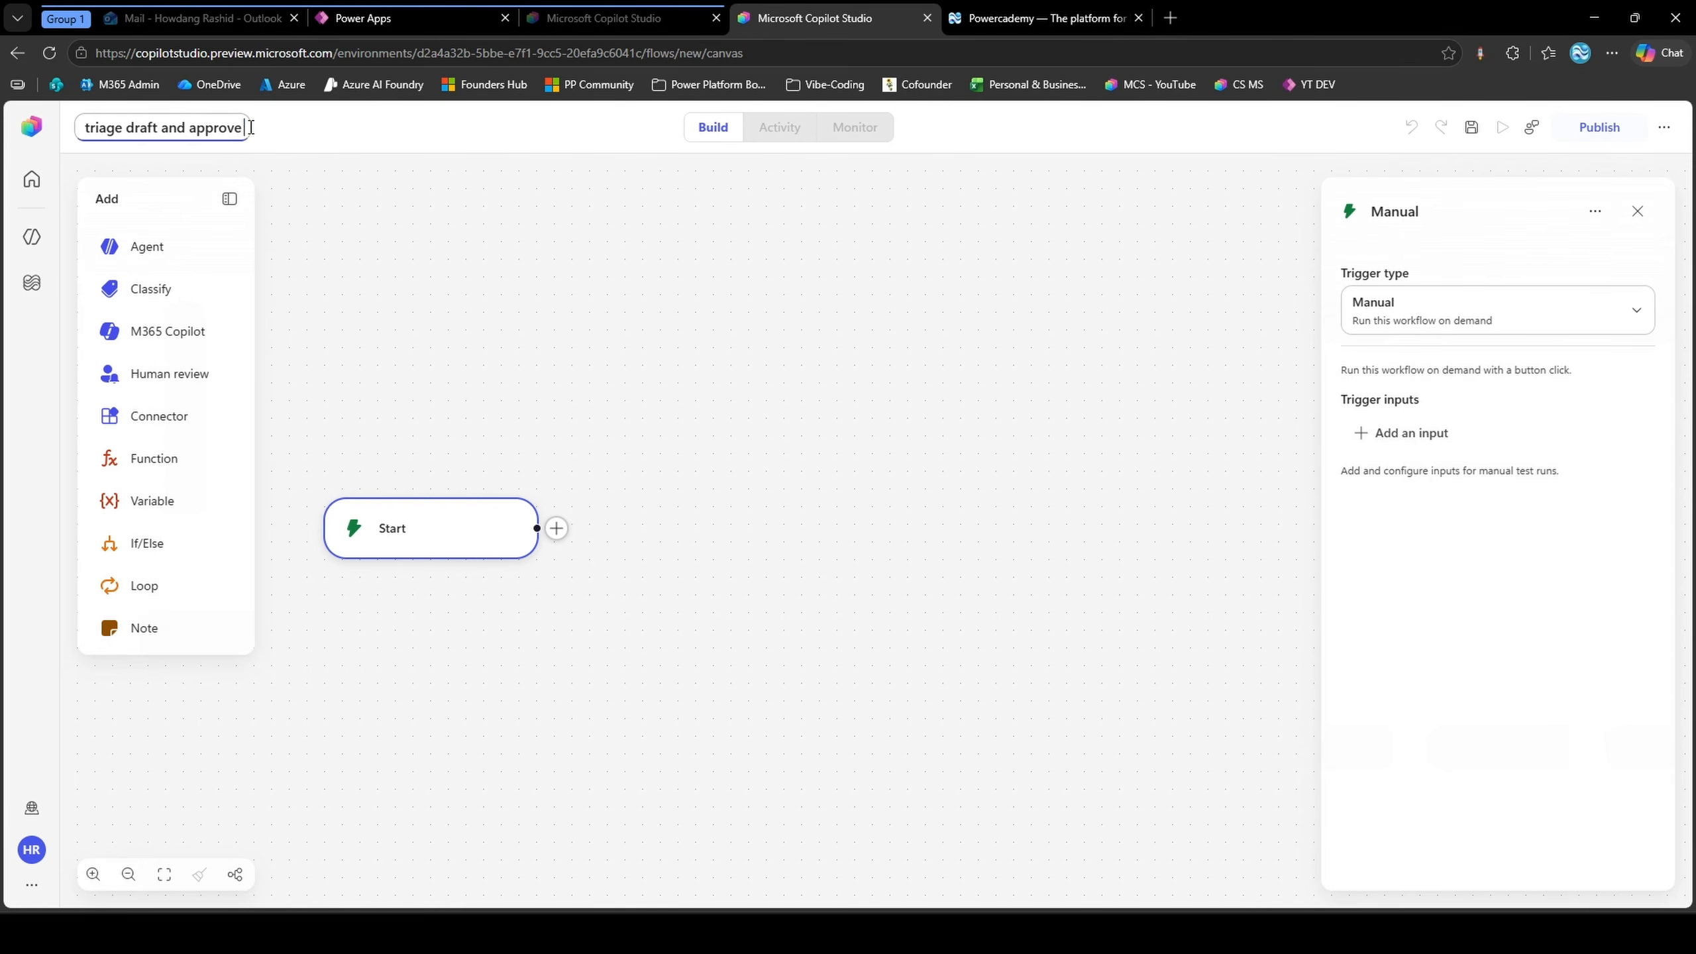
{"action": "type", "text": "V2"}
{"action": "key", "text": "Return"}
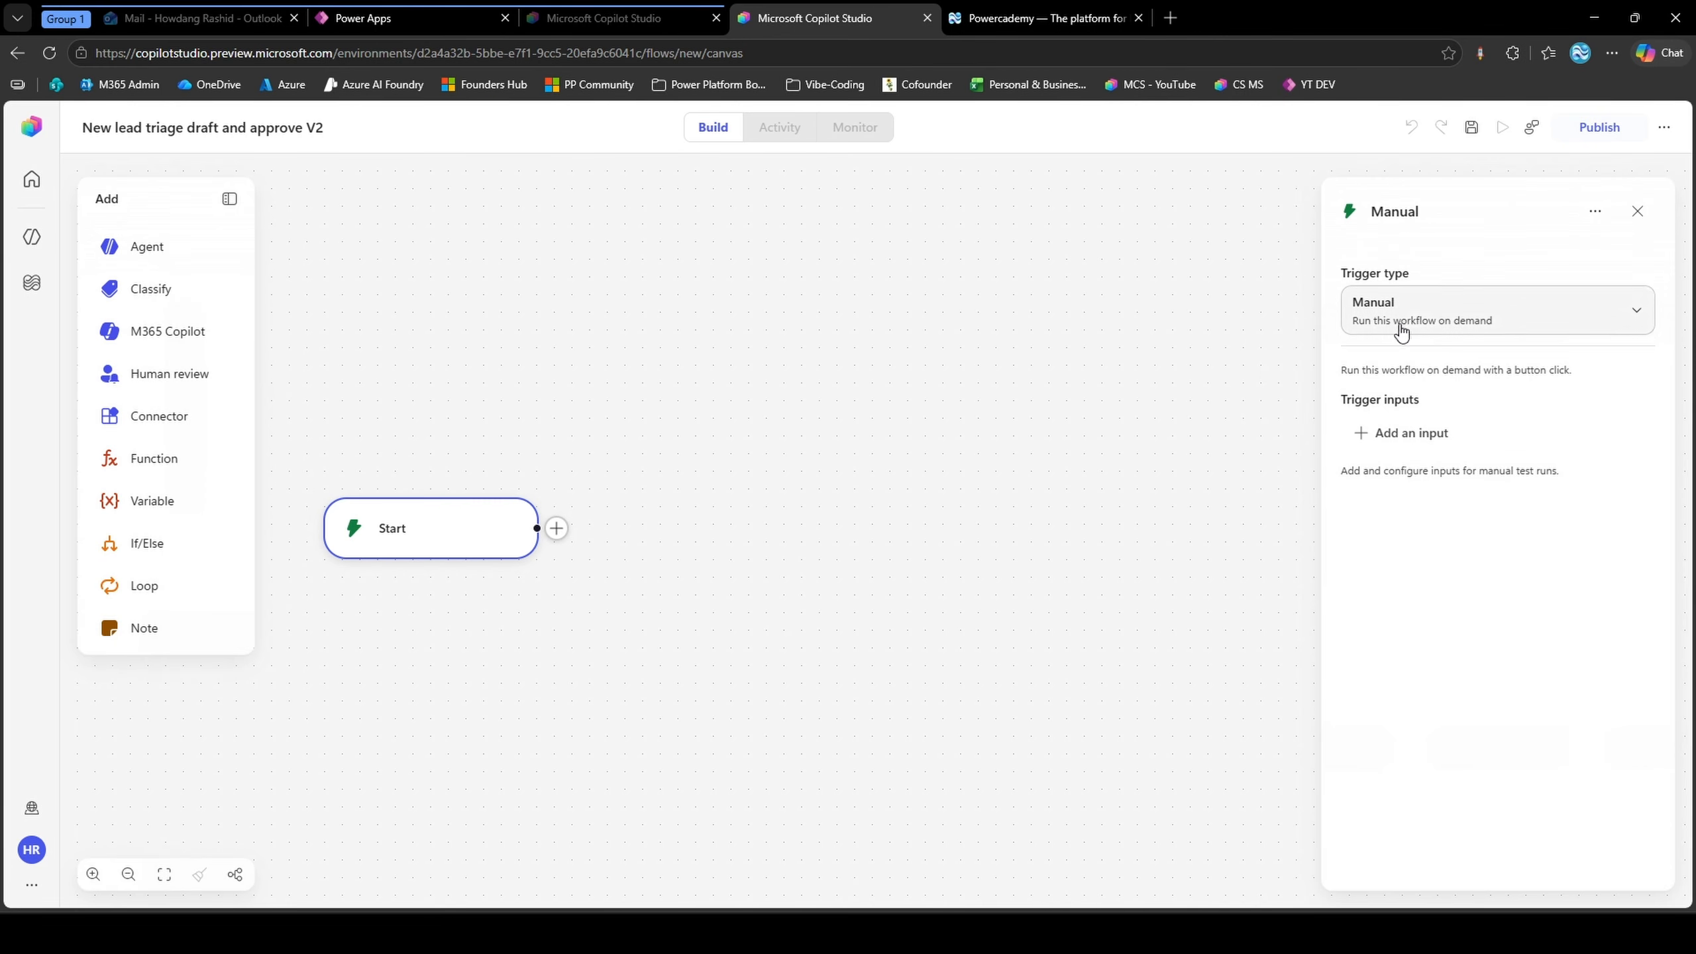
Change the workflow's trigger to the Microsoft Dataverse connector trigger for when a row is added, modified or deleted
{"action": "left_click", "coordinate": [1424, 319]}
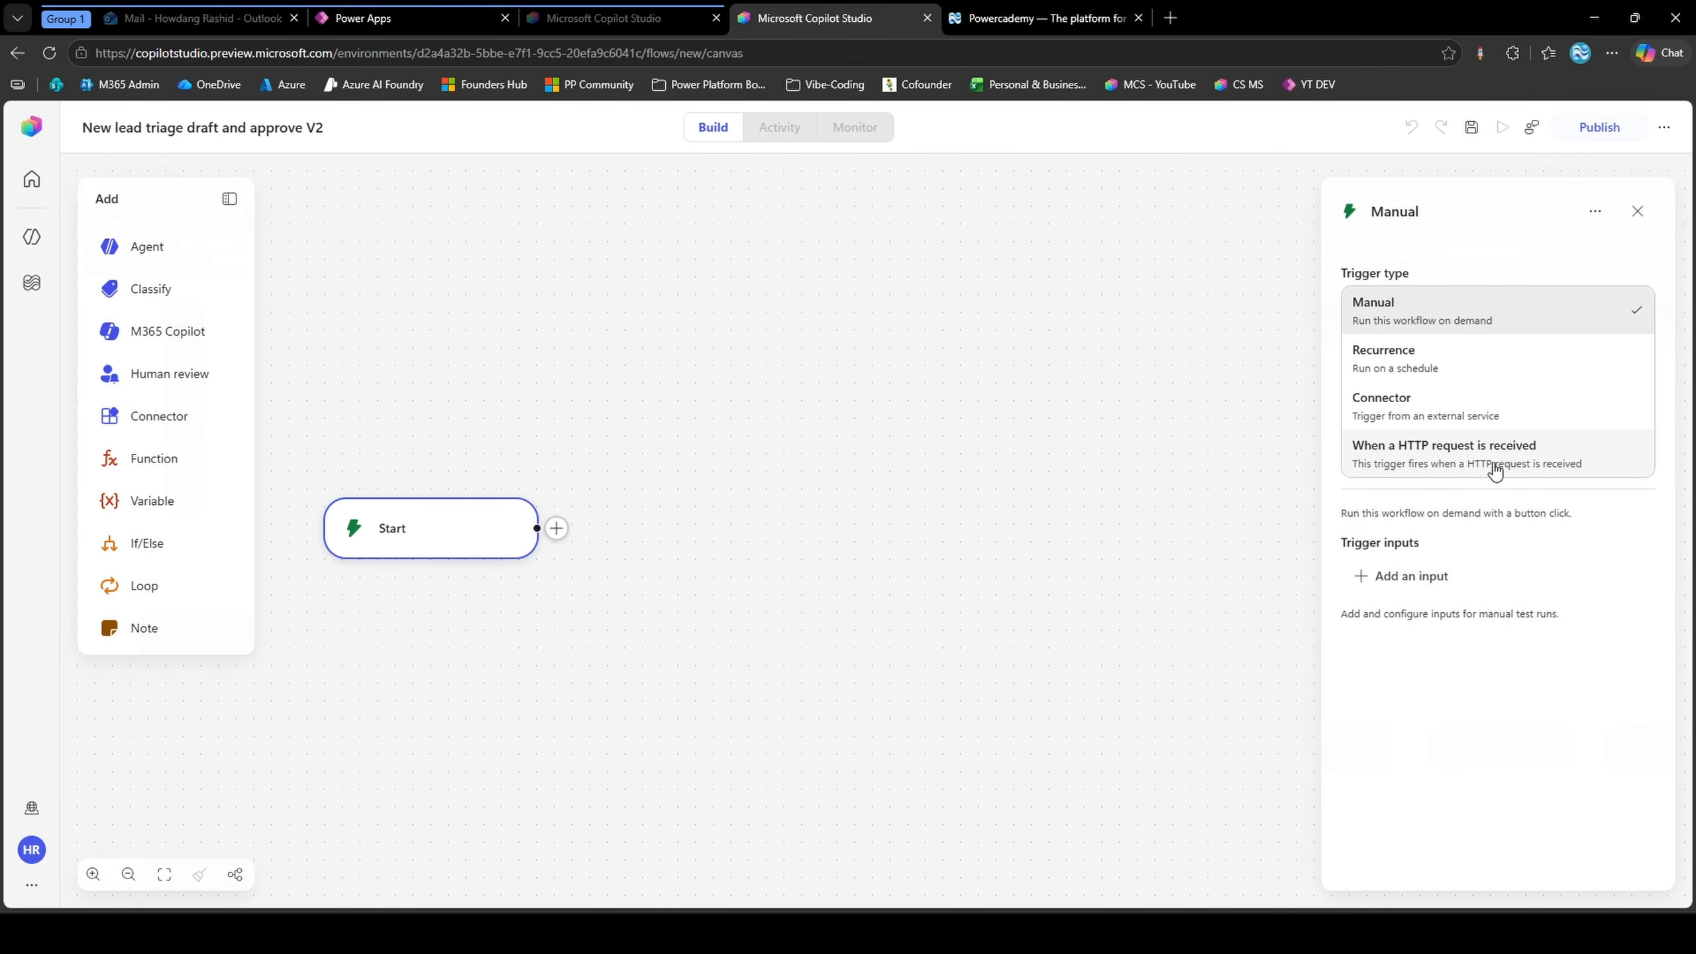
{"action": "left_click", "coordinate": [1379, 408]}
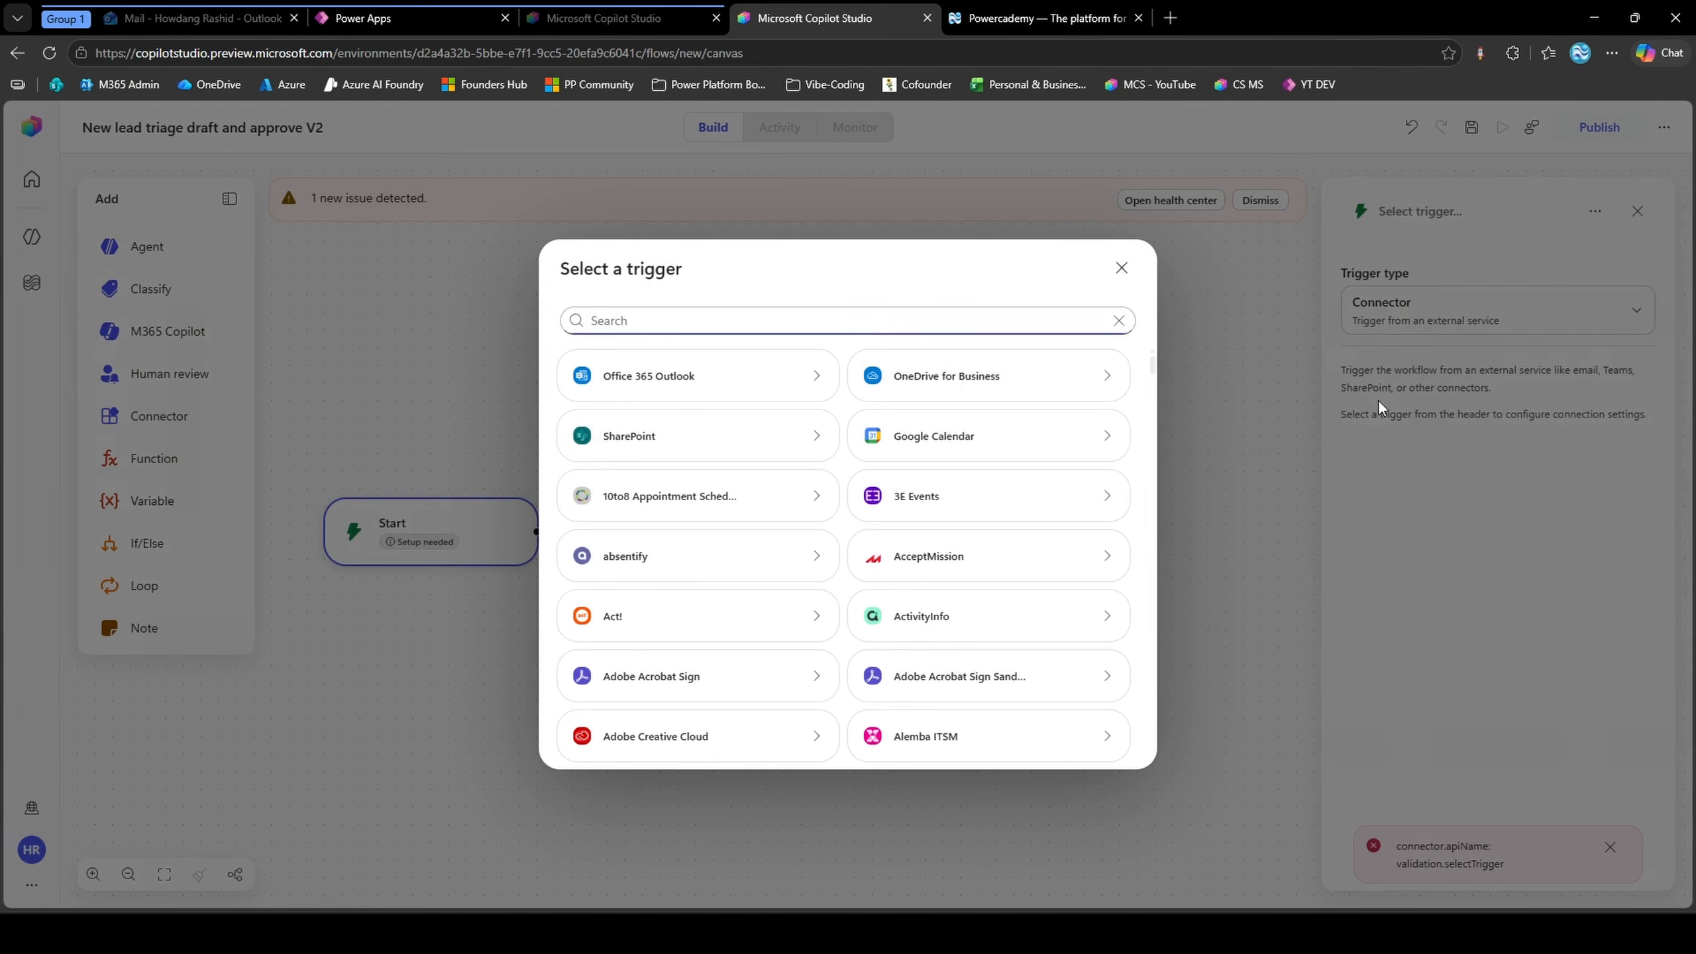
{"action": "scroll", "coordinate": [988, 474], "scroll_direction": "down", "scroll_amount": 1}
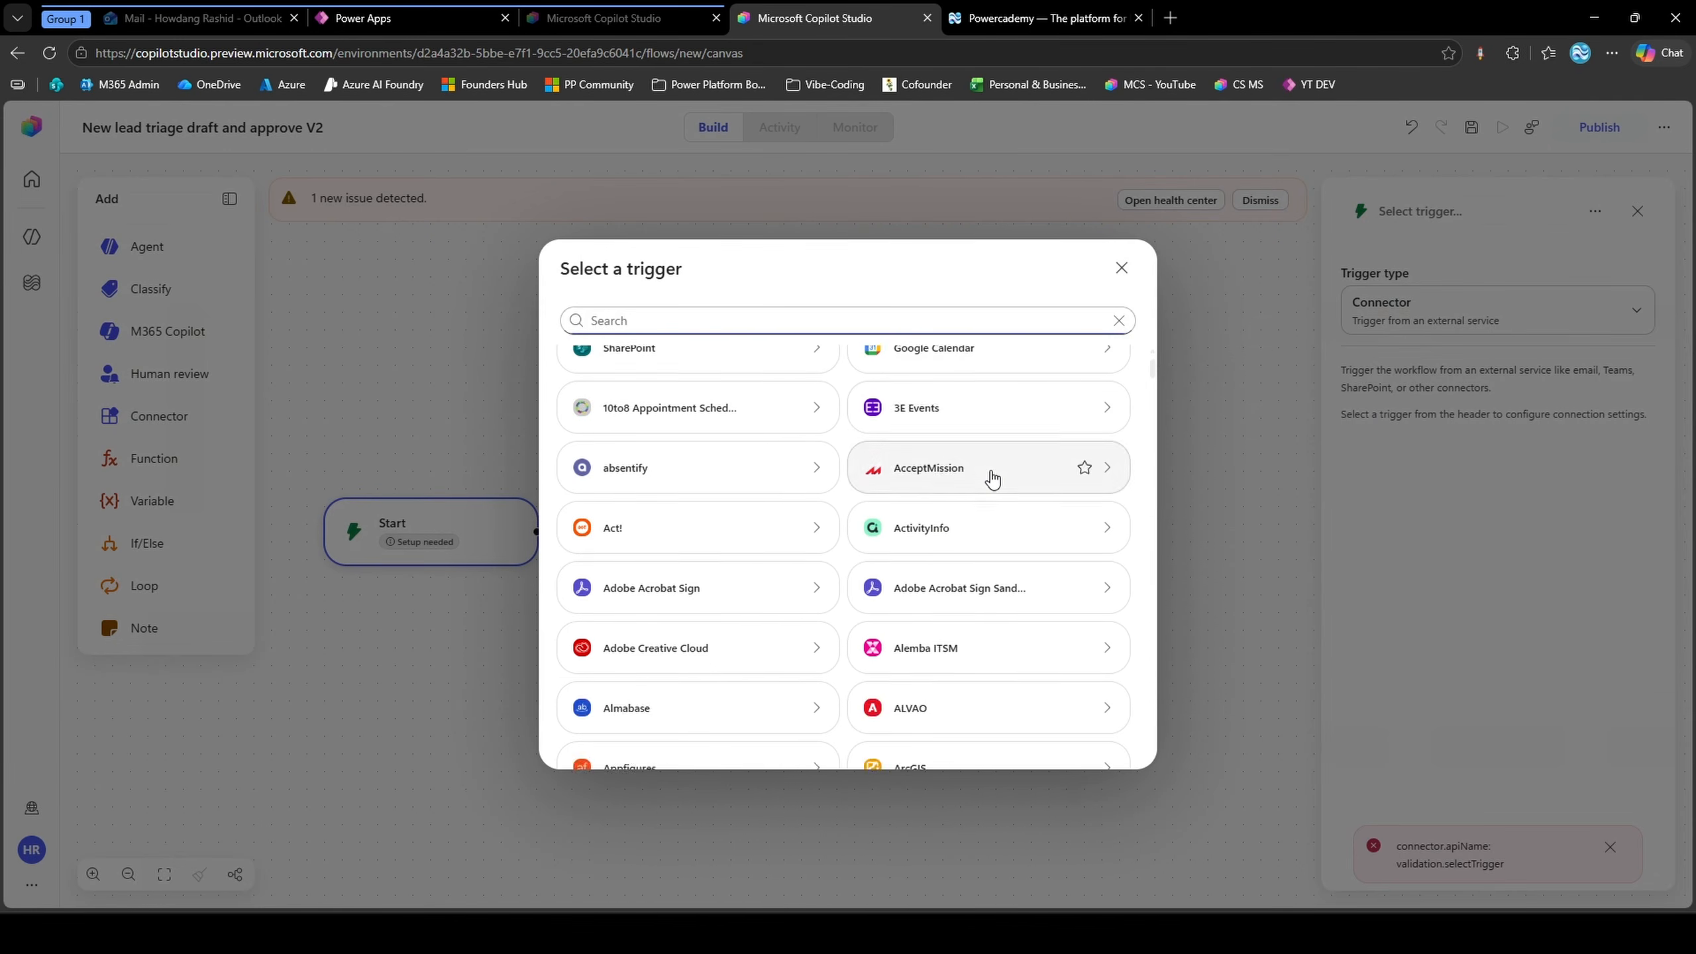
{"action": "scroll", "coordinate": [988, 473], "scroll_direction": "up", "scroll_amount": 1}
{"action": "type", "text": "DATAVERSE"}
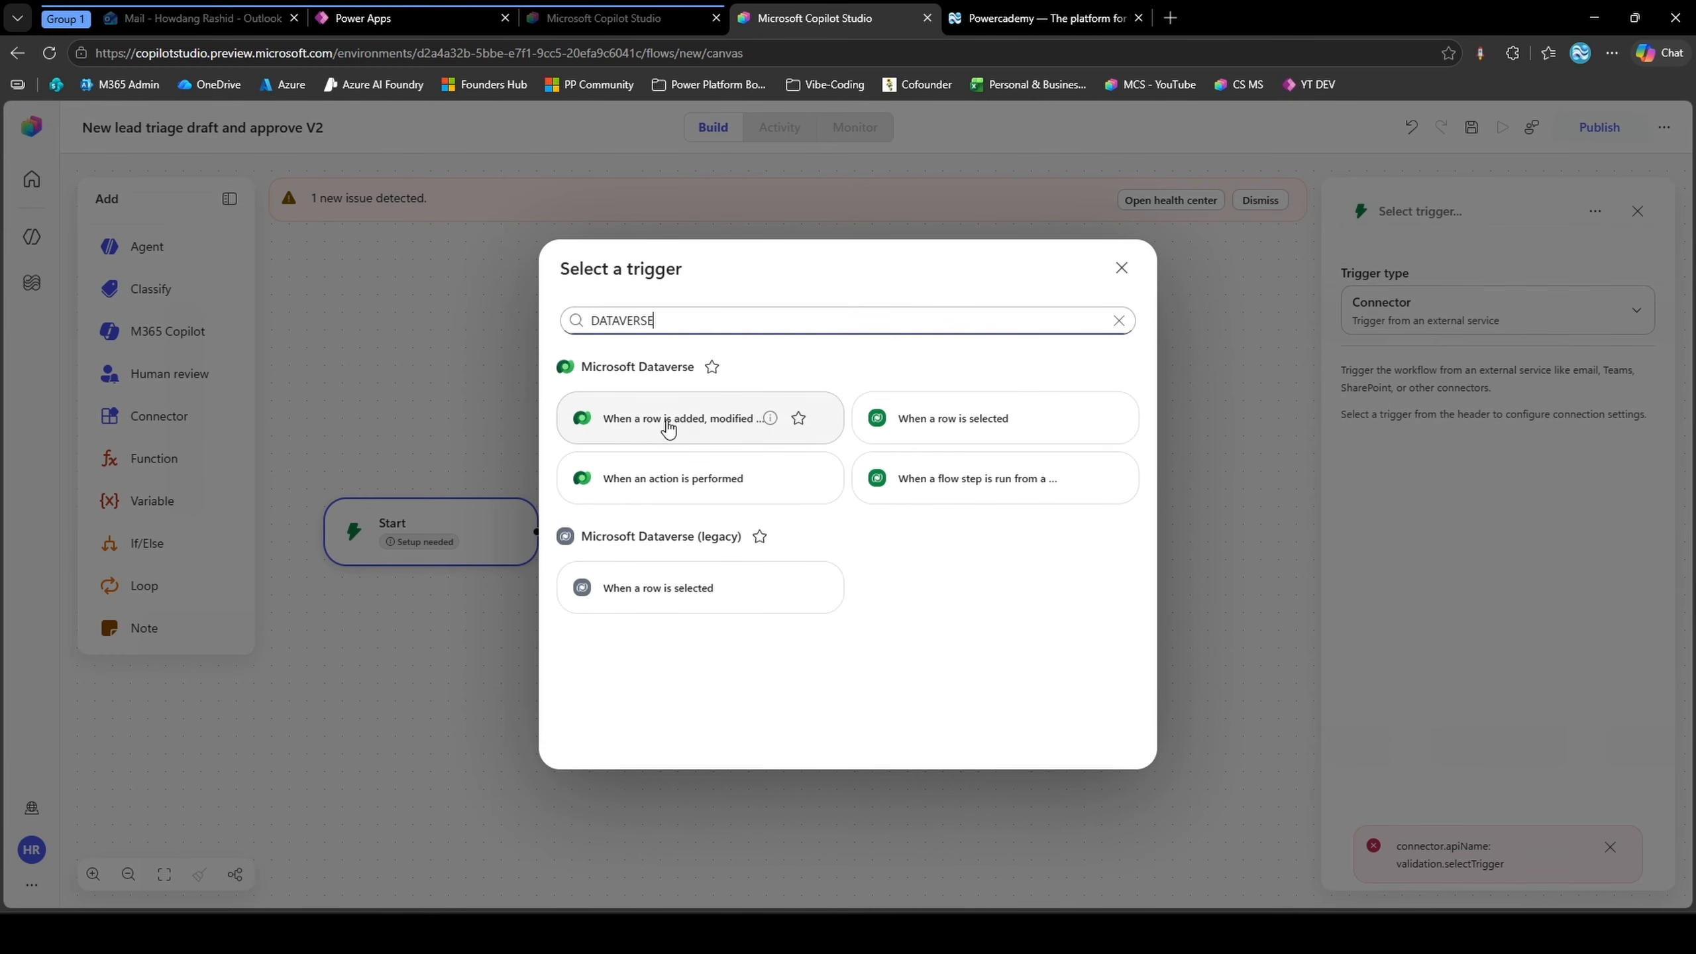
{"action": "left_click", "coordinate": [728, 428]}
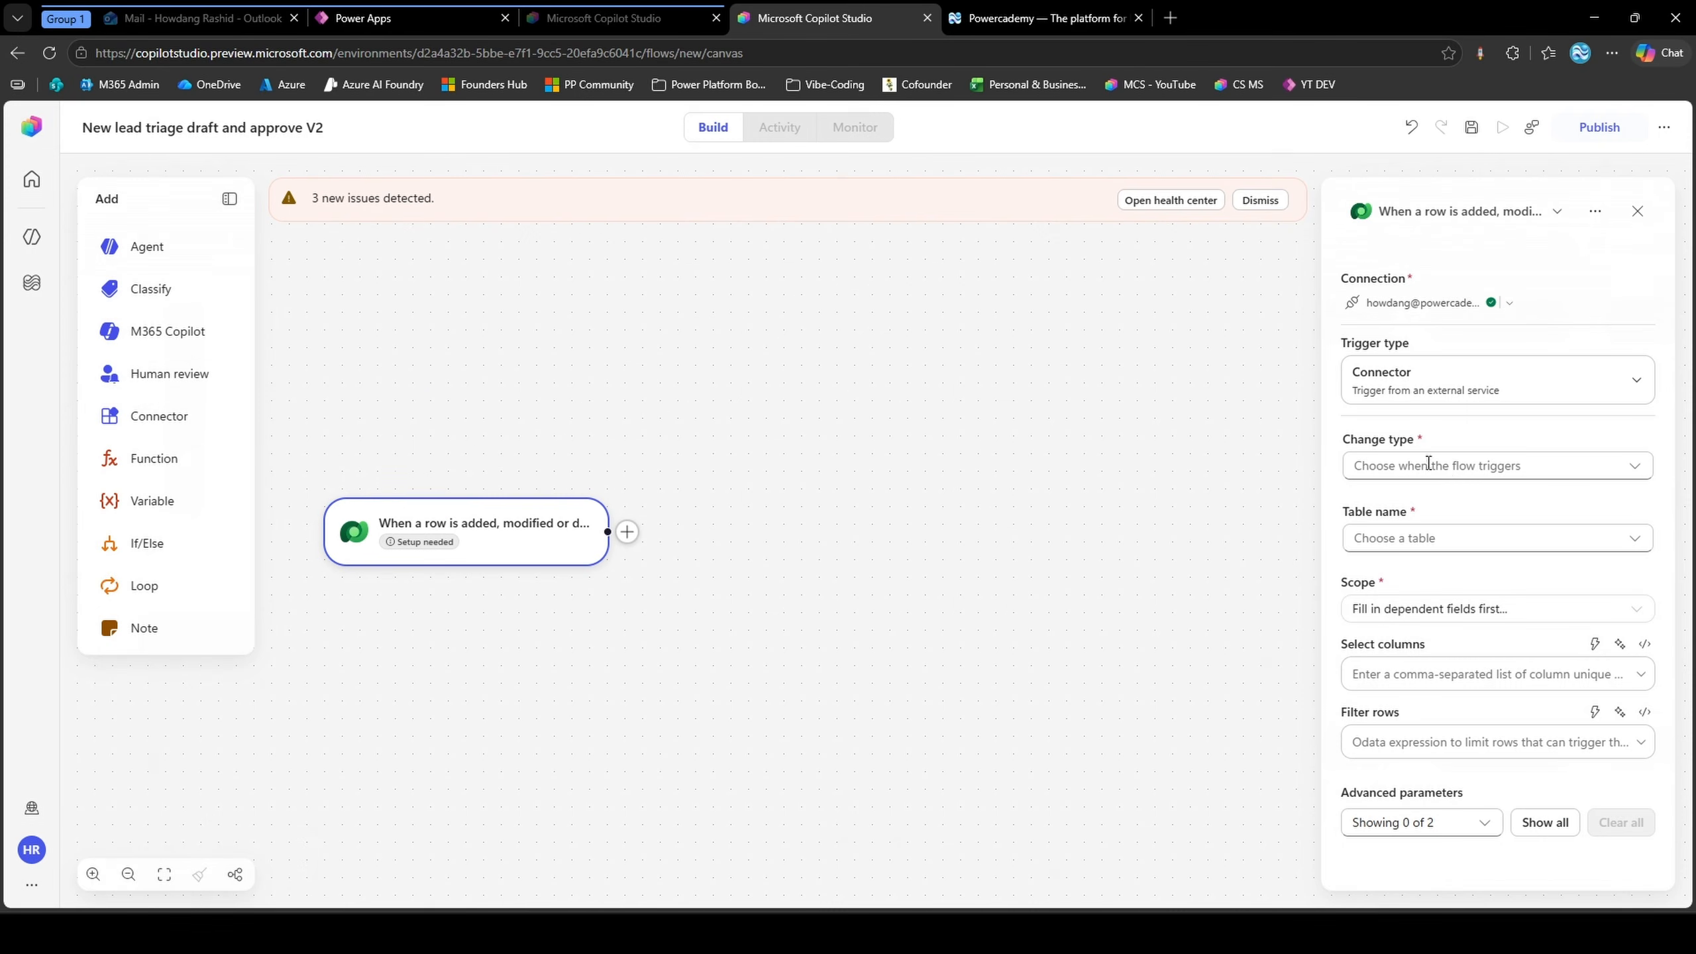
Configure the Dataverse trigger with change type Added, table Contacts and scope Organization
{"action": "left_click", "coordinate": [1624, 466]}
{"action": "left_click", "coordinate": [1609, 498]}
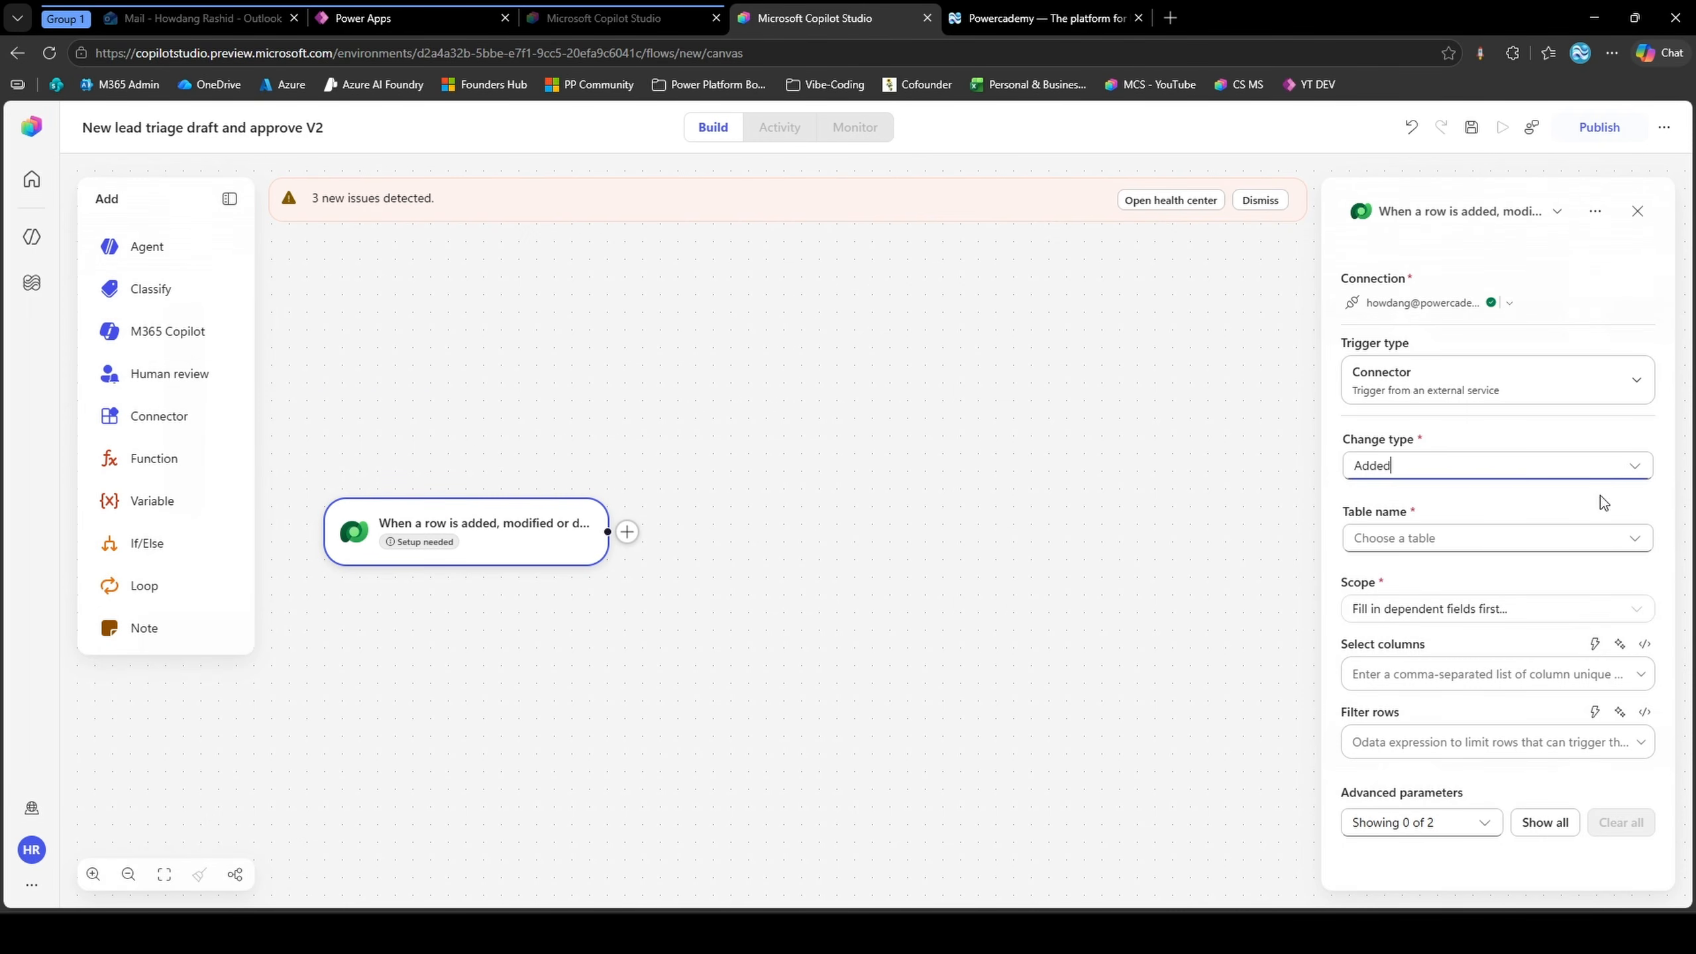
{"action": "left_click", "coordinate": [1512, 541]}
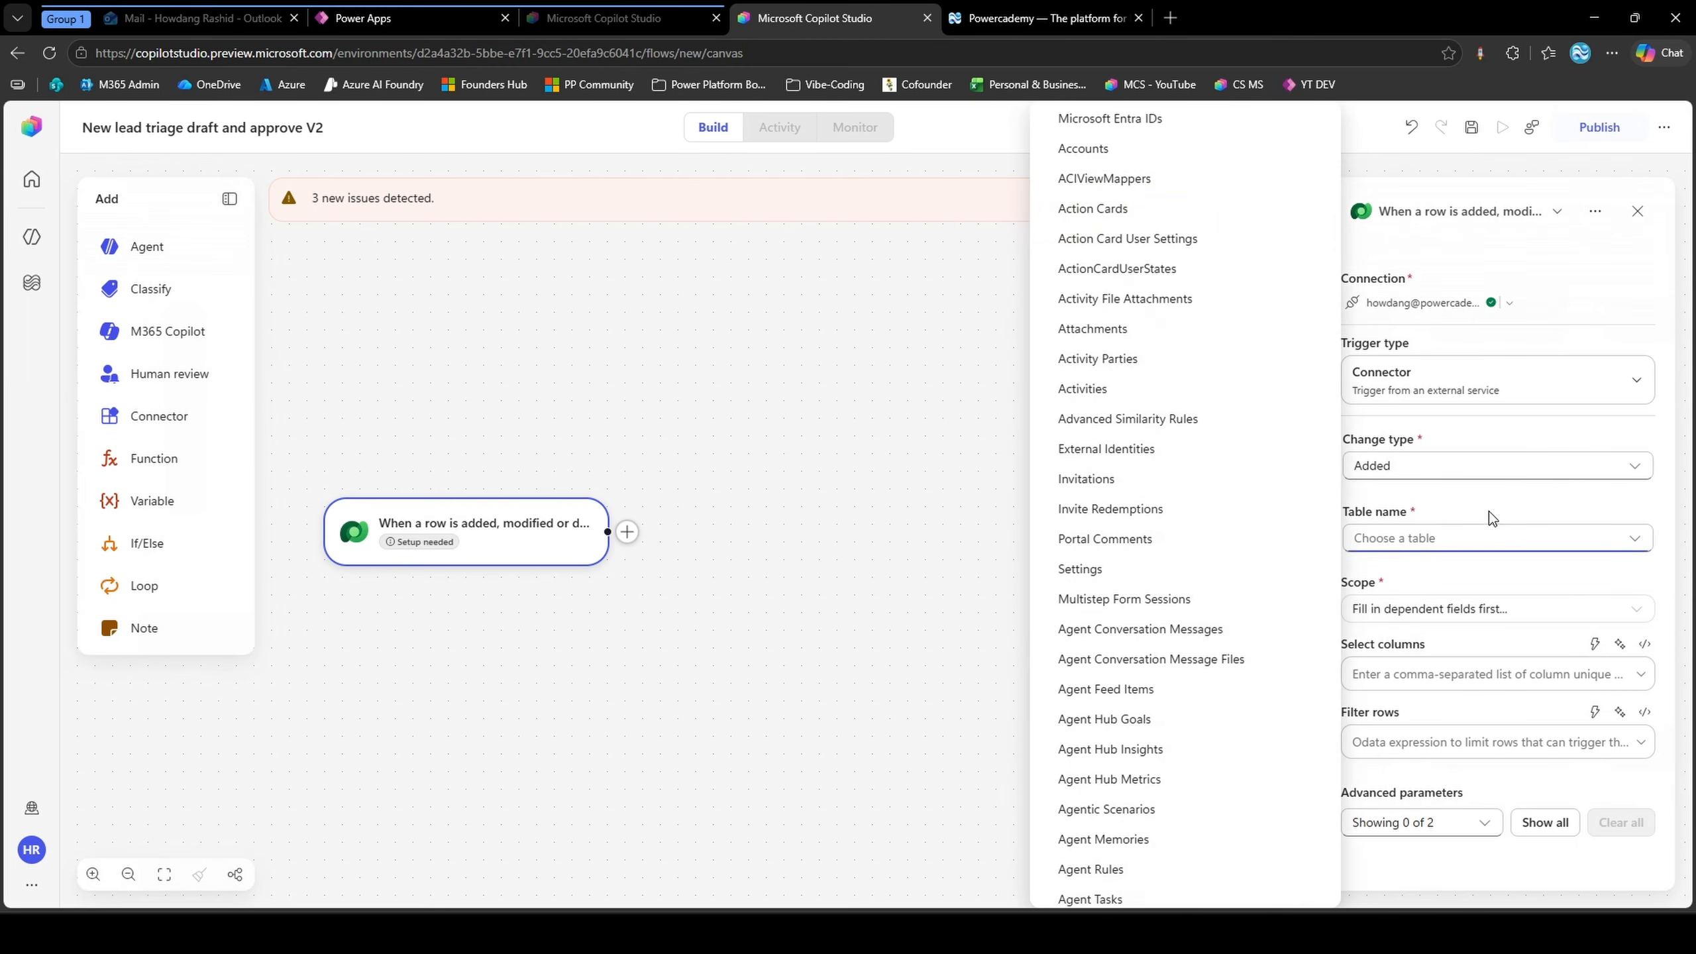
{"action": "type", "text": "contact"}
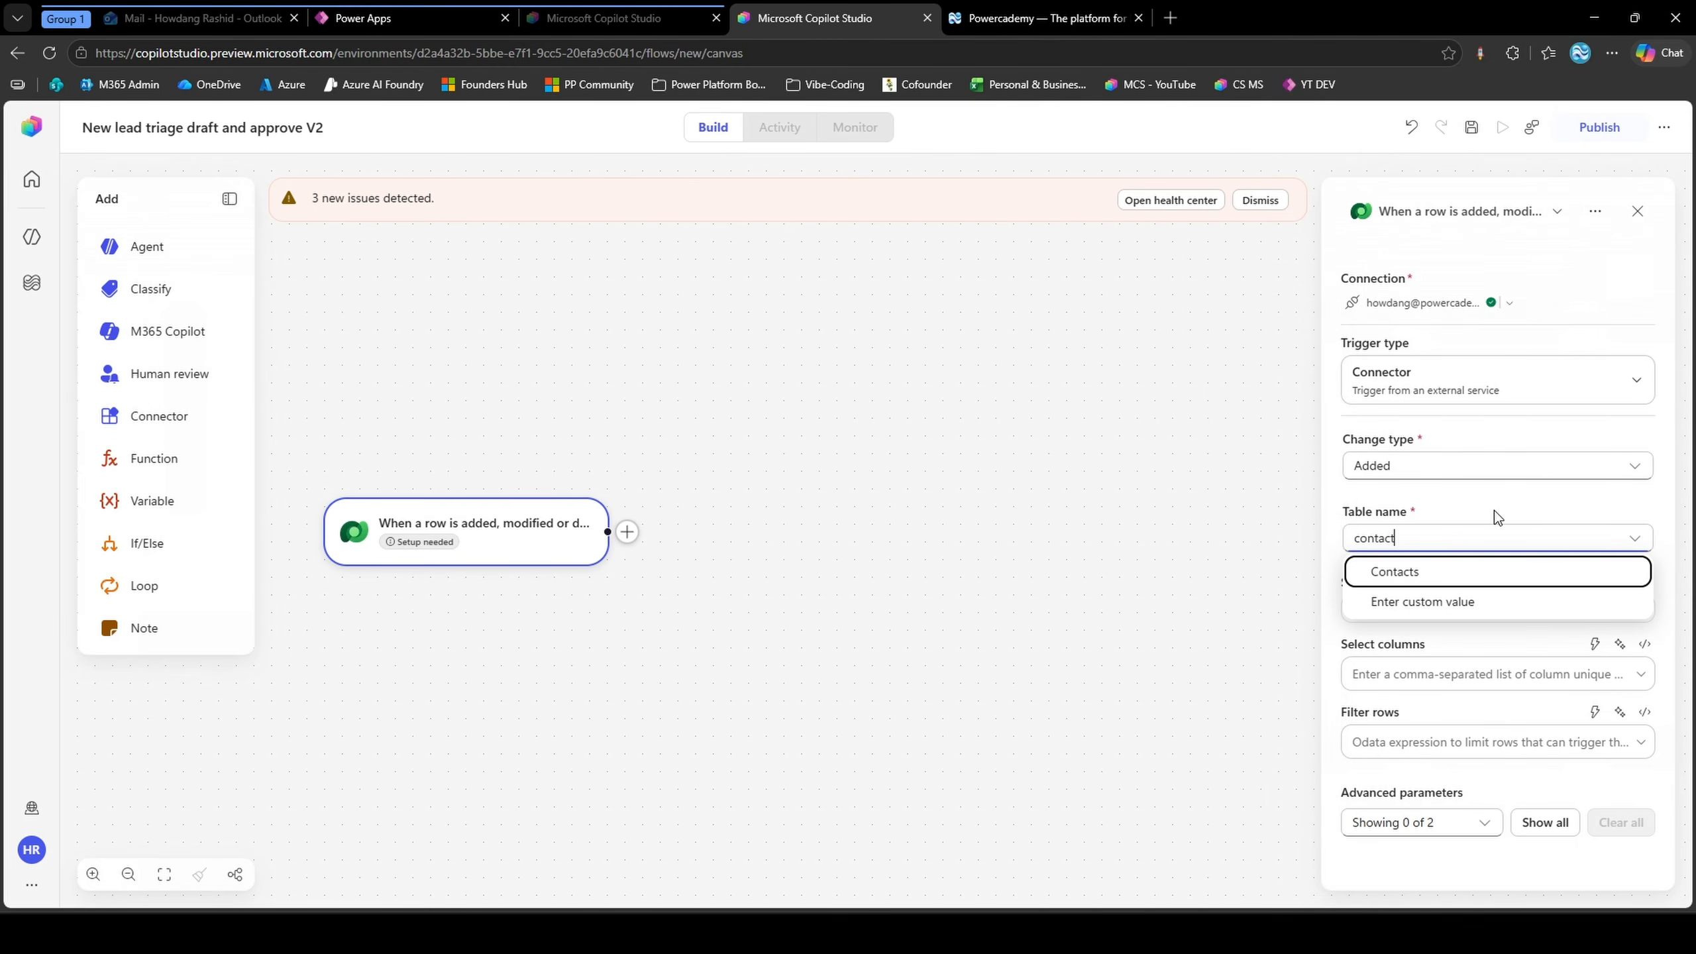
{"action": "left_click", "coordinate": [1468, 576]}
{"action": "left_click", "coordinate": [1445, 613]}
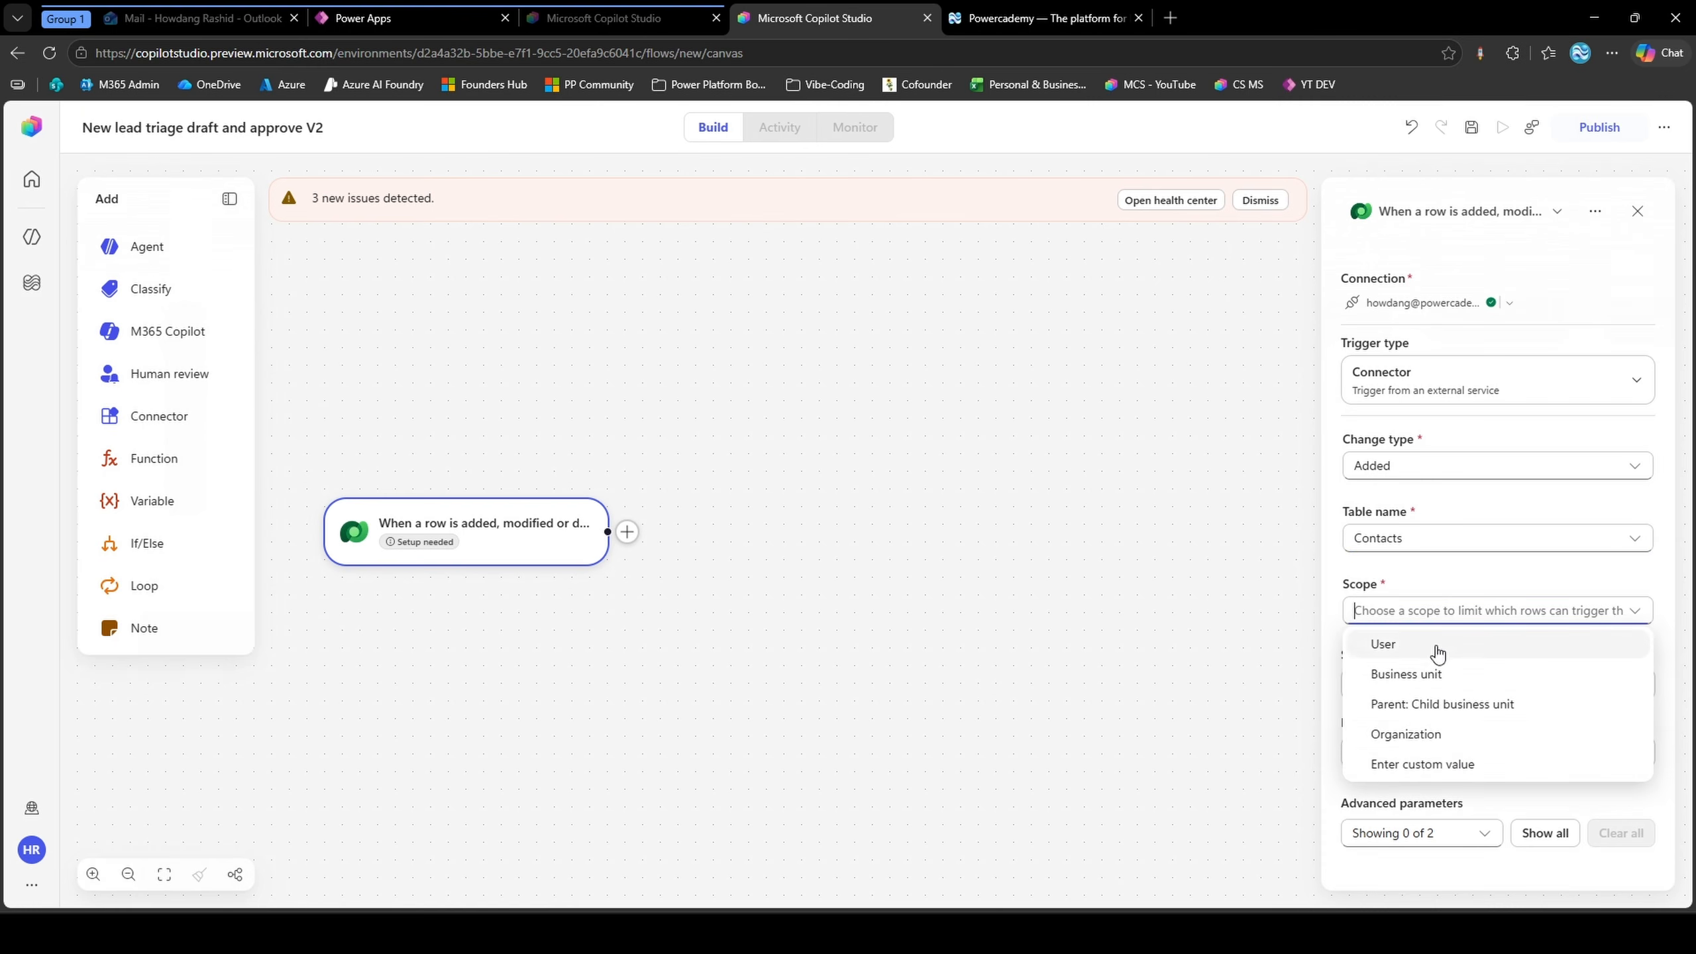
{"action": "left_click", "coordinate": [1450, 733]}
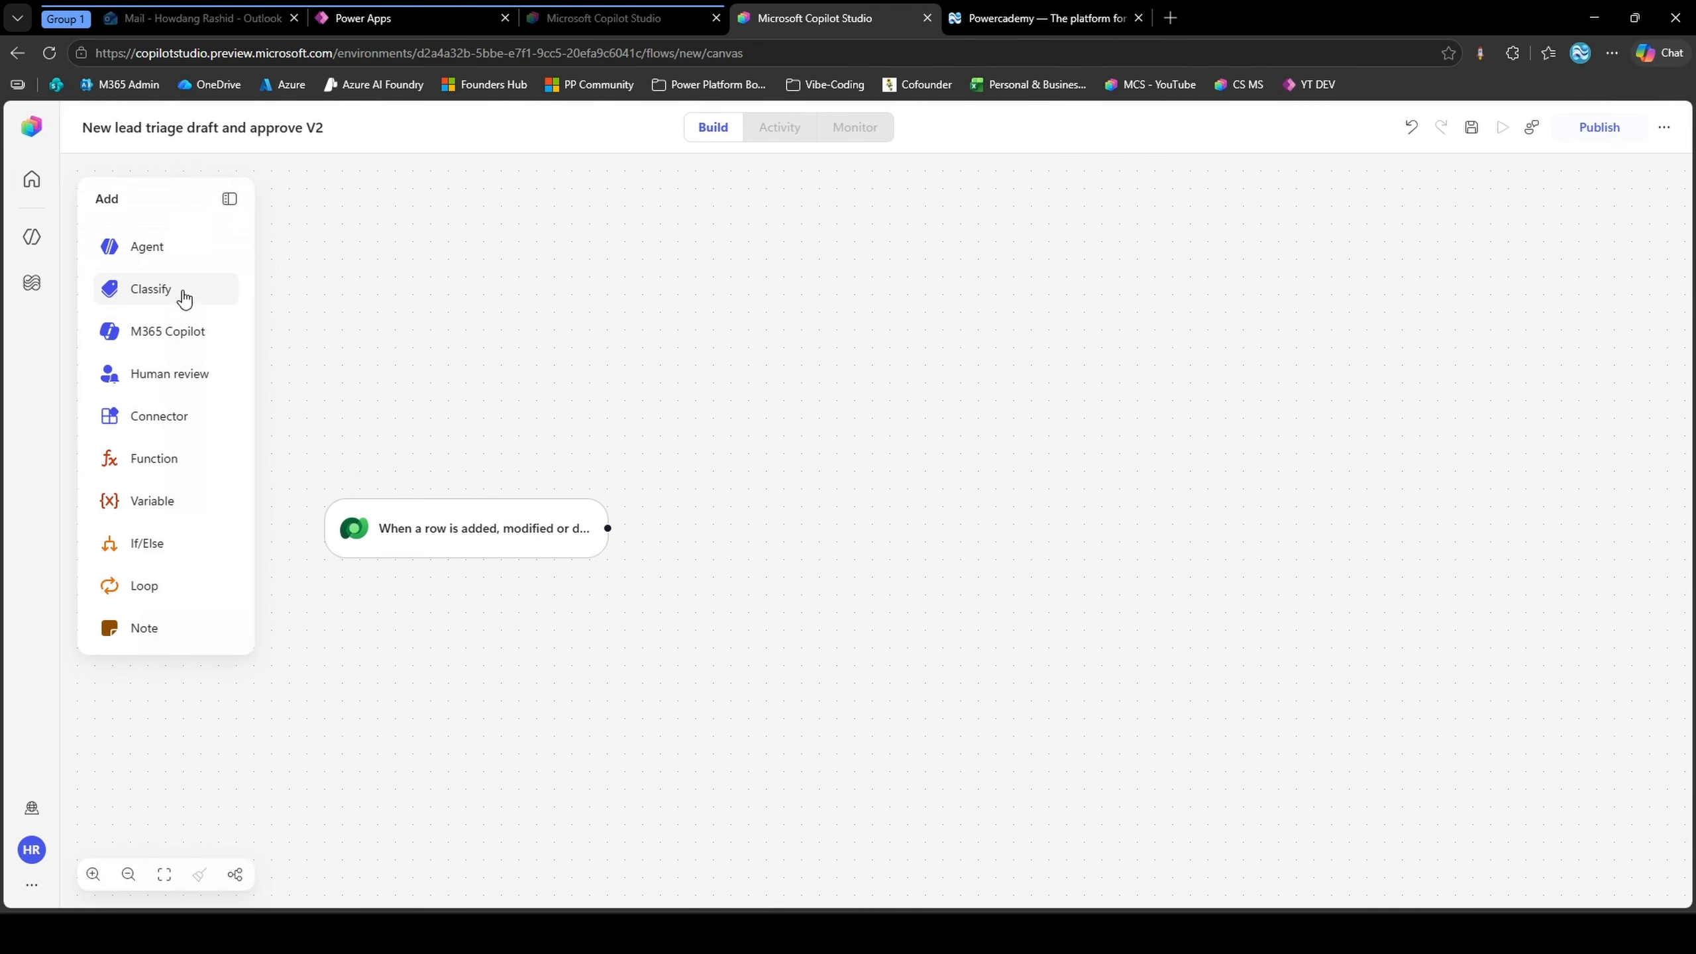
Add a Classify node after the trigger and enter the labels "Job Title:", "Company:" and "Description:" on separate lines as its input
{"action": "left_click_drag", "start_coordinate": [179, 300], "coordinate": [852, 492]}
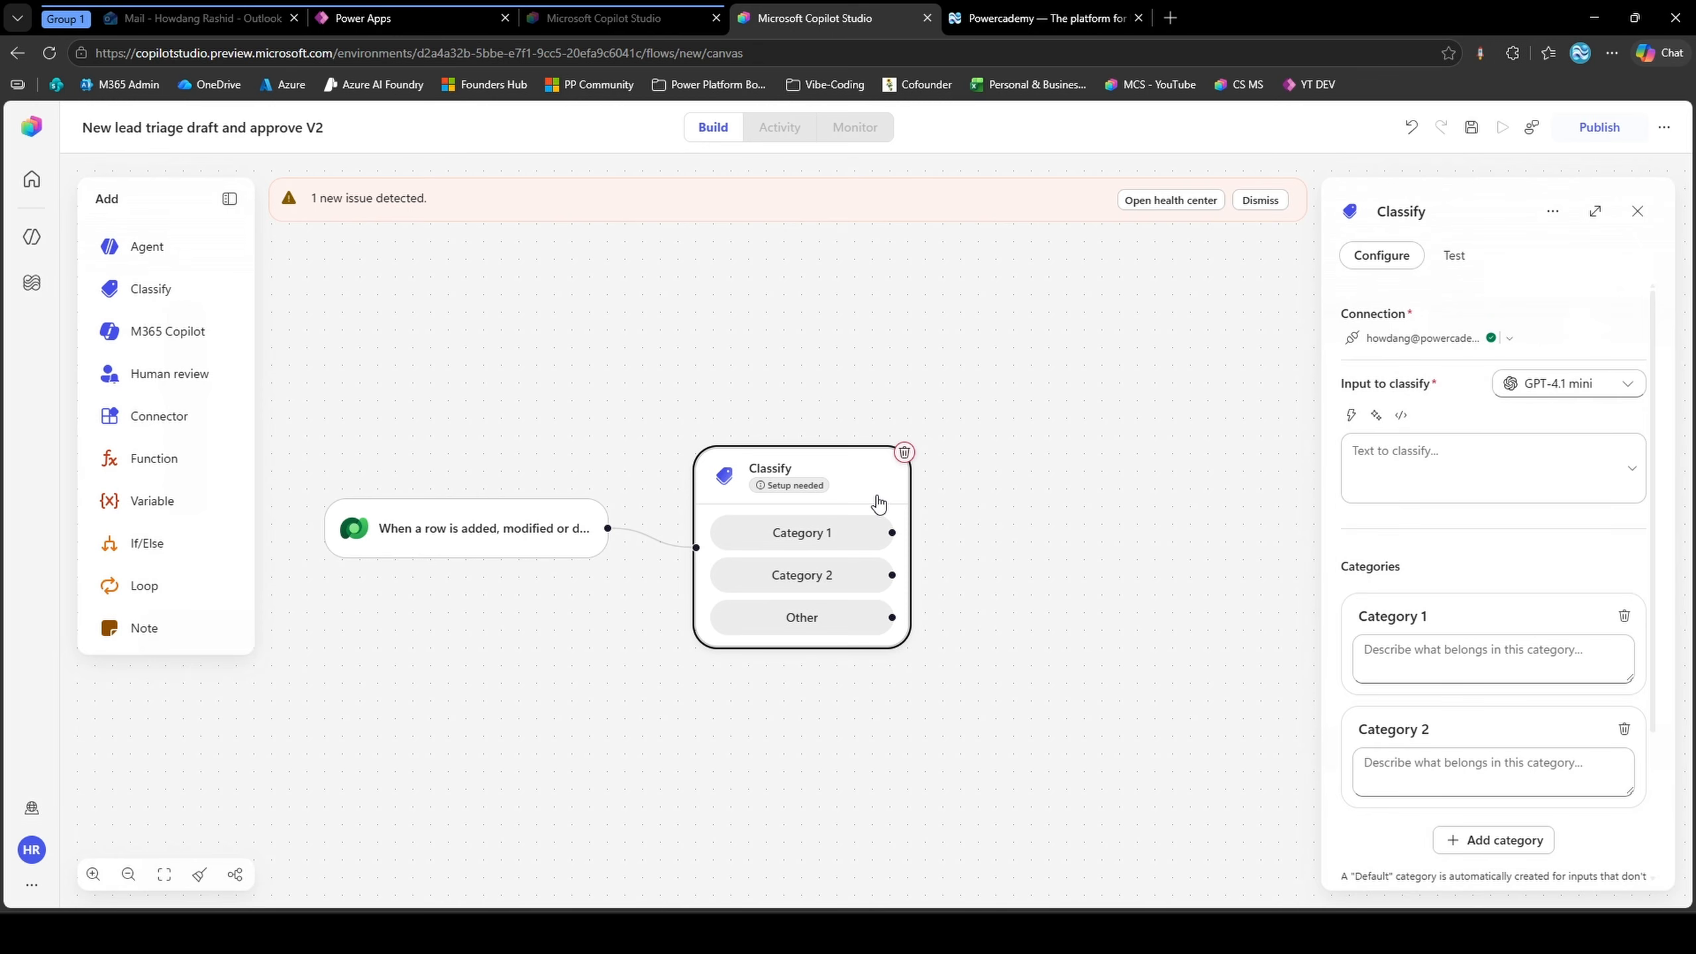
{"action": "left_click", "coordinate": [1379, 471]}
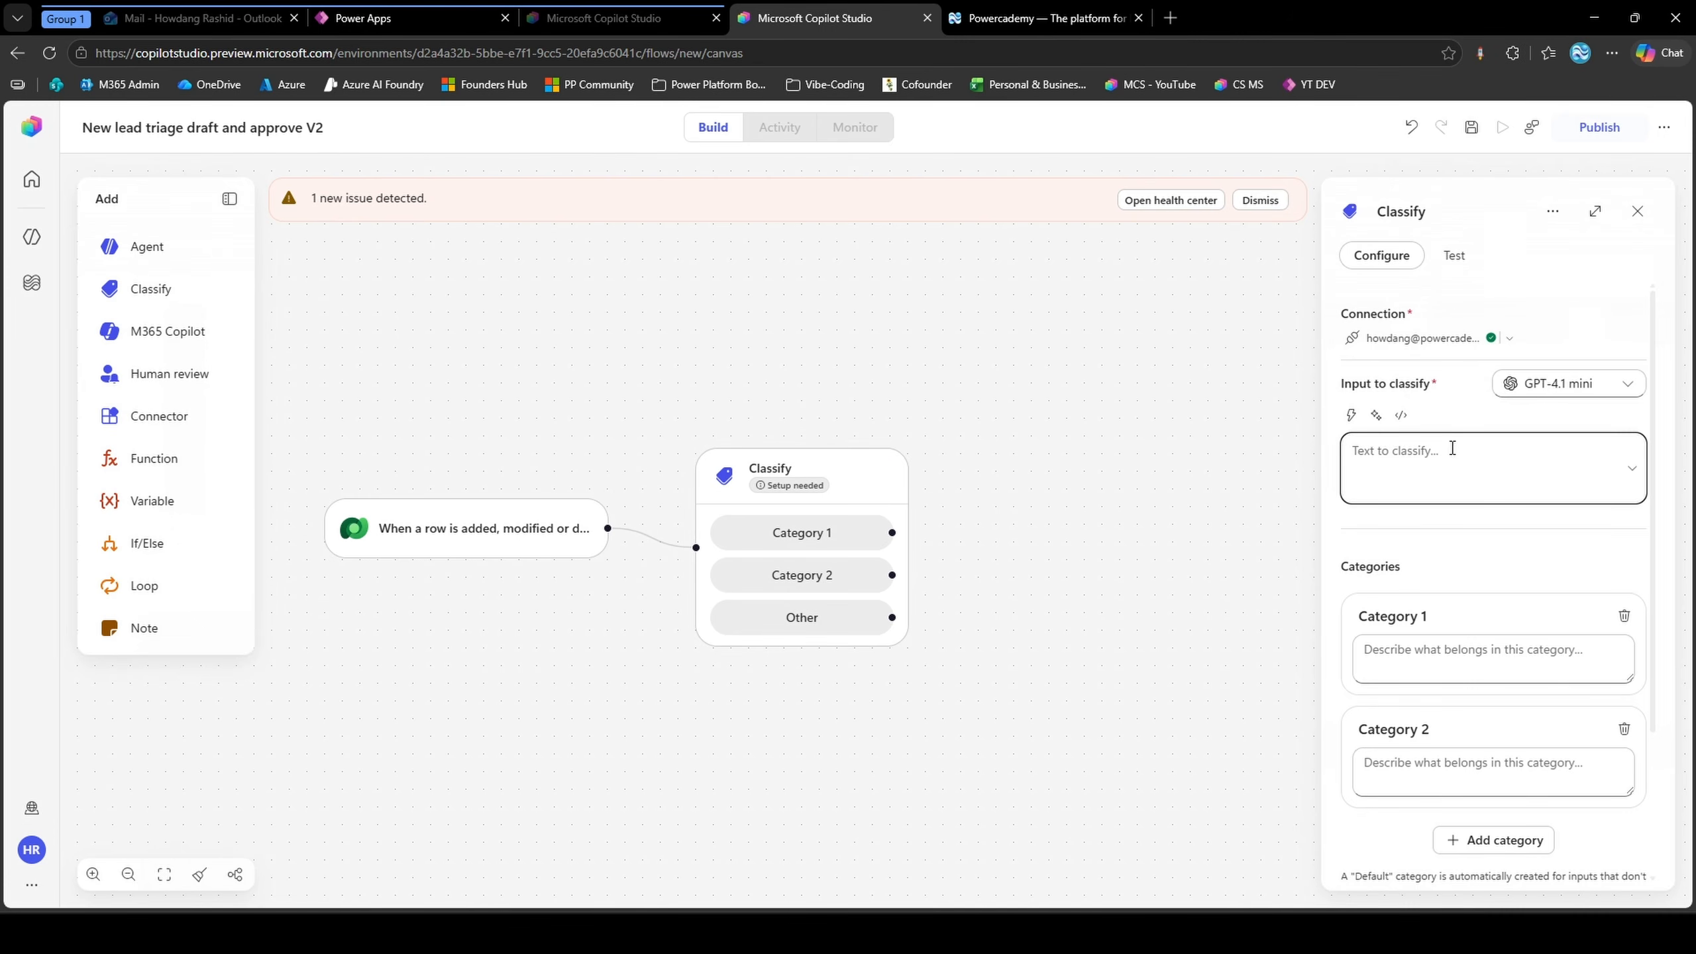
{"action": "type", "text": "Job Title:"}
{"action": "key", "text": "Return"}
{"action": "key", "text": "Return"}
{"action": "type", "text": "Compan"}
{"action": "key", "text": "BackSpace"}
{"action": "type", "text": "any:"}
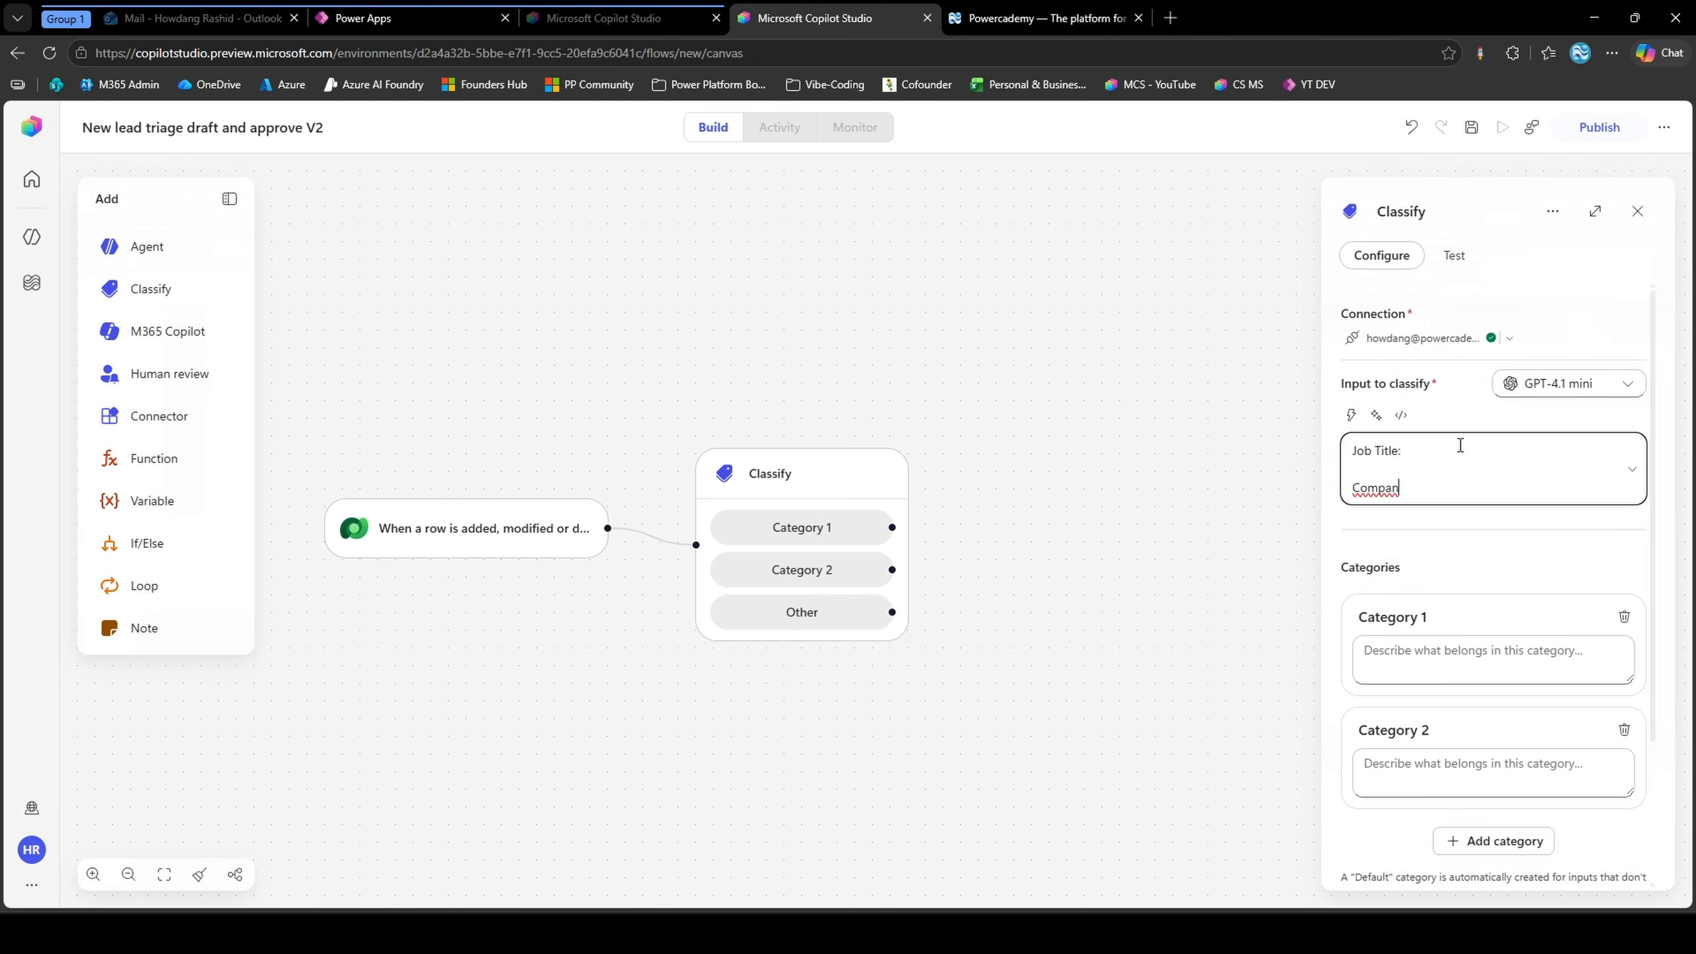
{"action": "key", "text": "Return"}
{"action": "key", "text": "Return"}
{"action": "type", "text": "Description:"}
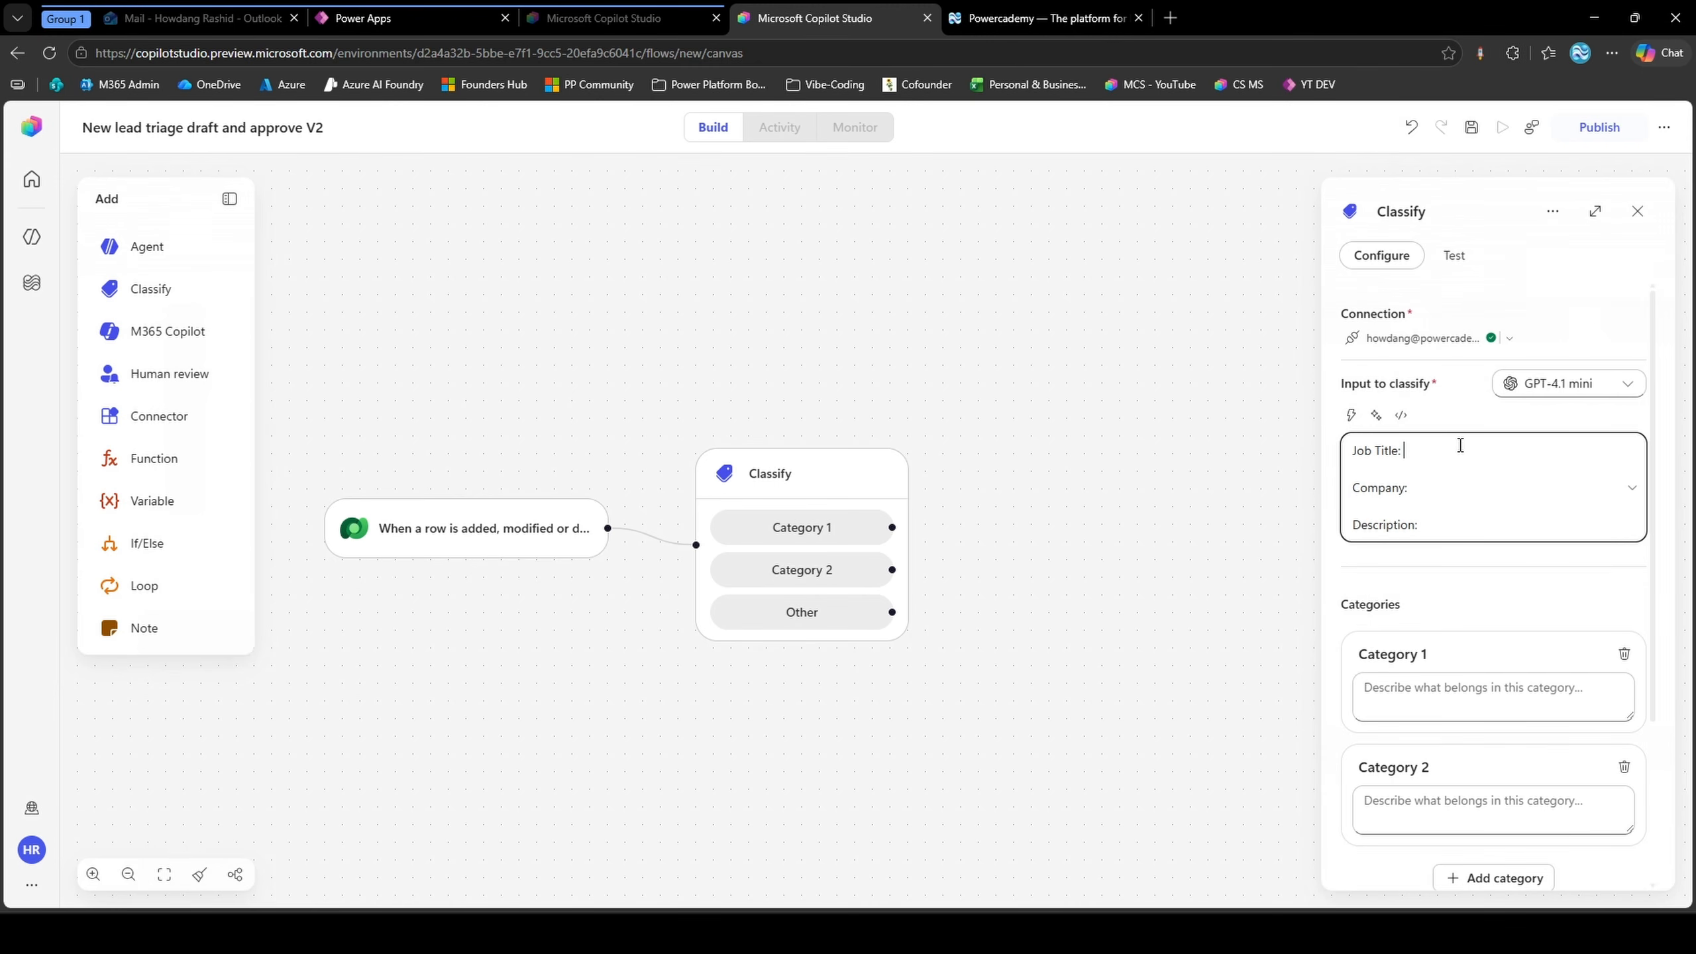
Insert the trigger's Job Title dynamic value after the "Job Title:" label in the Classify input
{"action": "left_click", "coordinate": [1546, 457]}
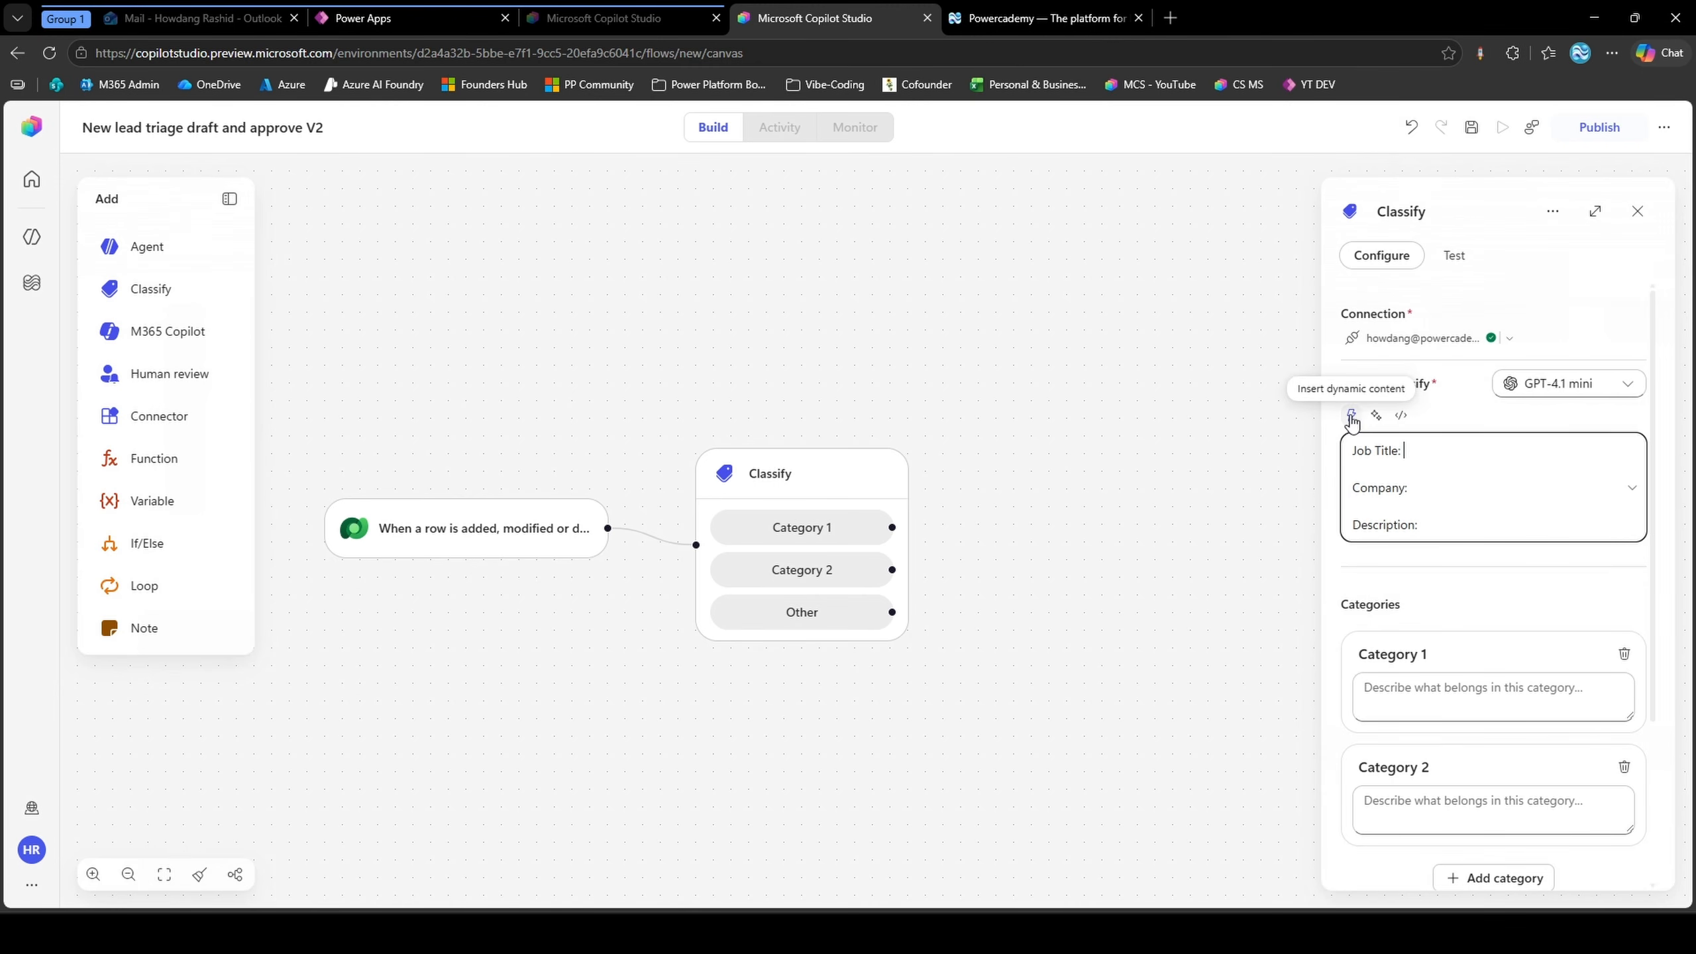
{"action": "left_click", "coordinate": [1351, 417]}
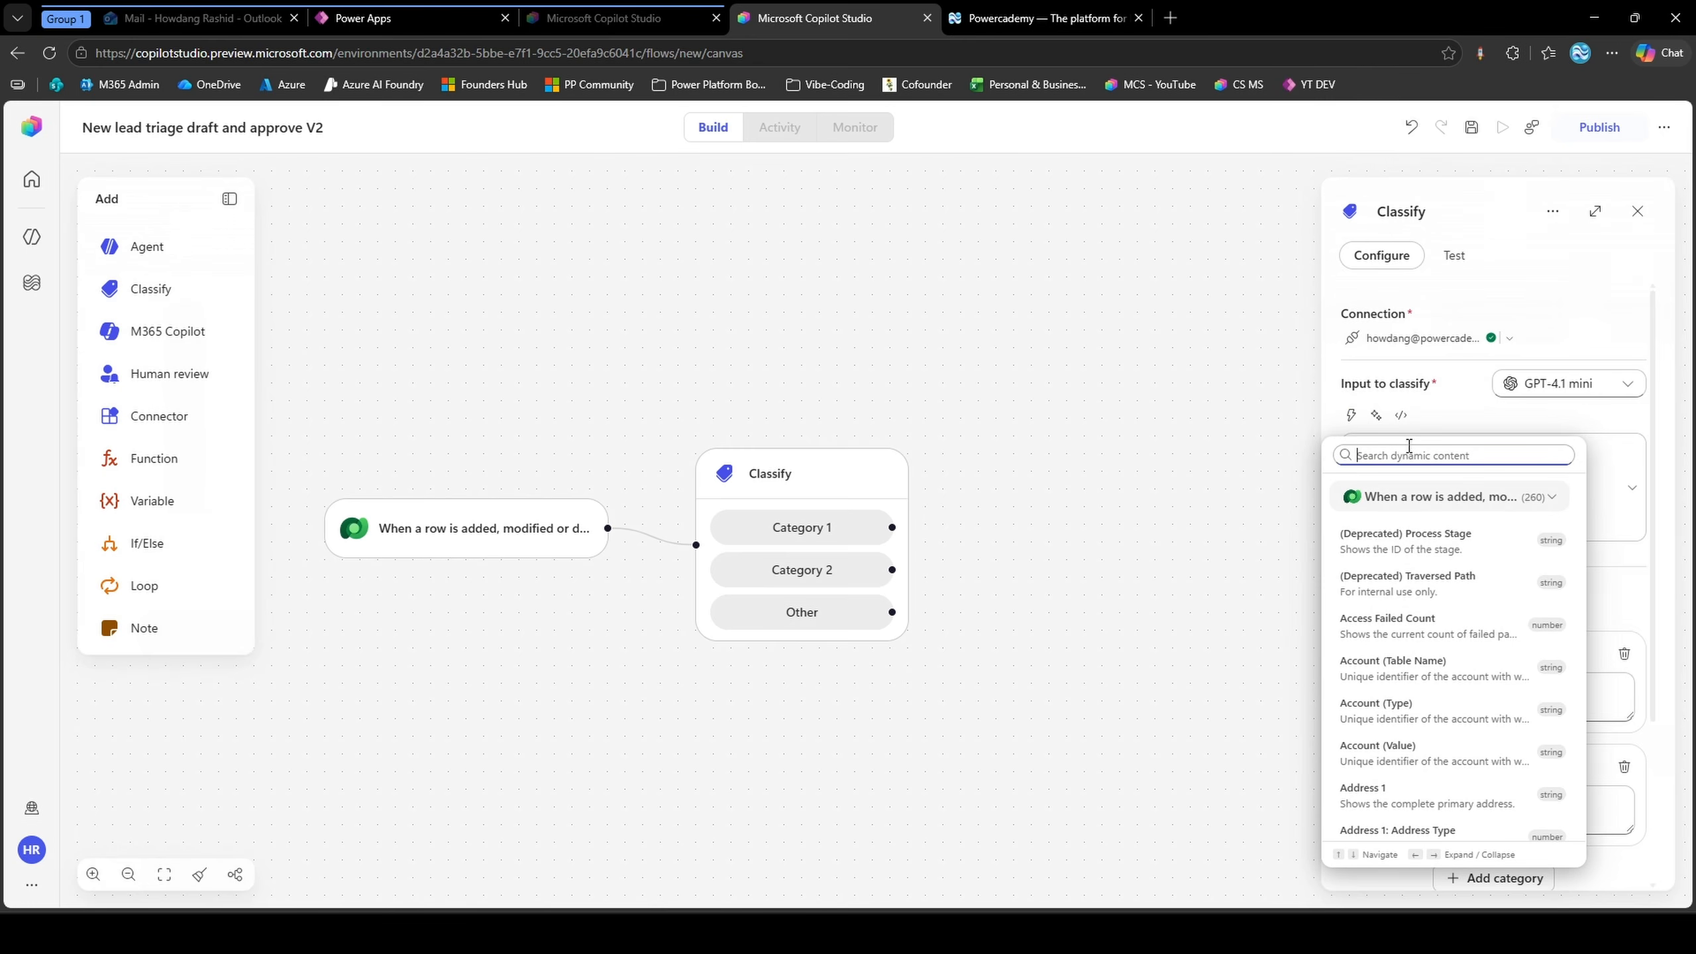
{"action": "left_click", "coordinate": [1435, 451]}
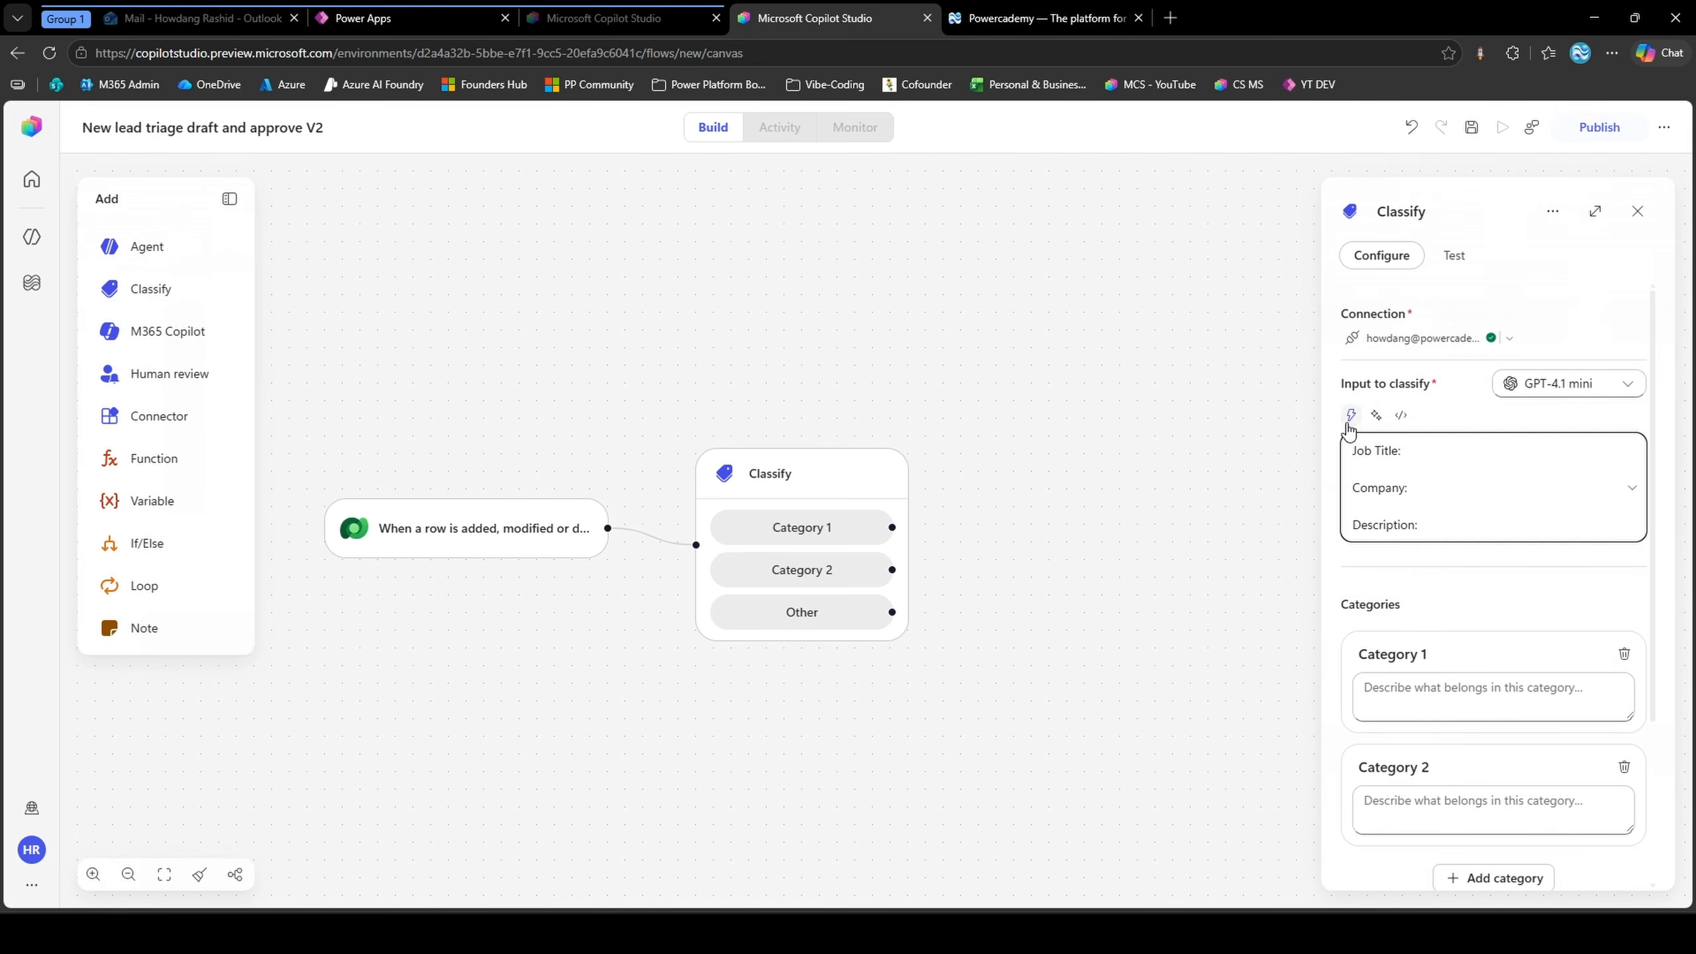
{"action": "left_click", "coordinate": [1351, 417]}
{"action": "type", "text": "jon"}
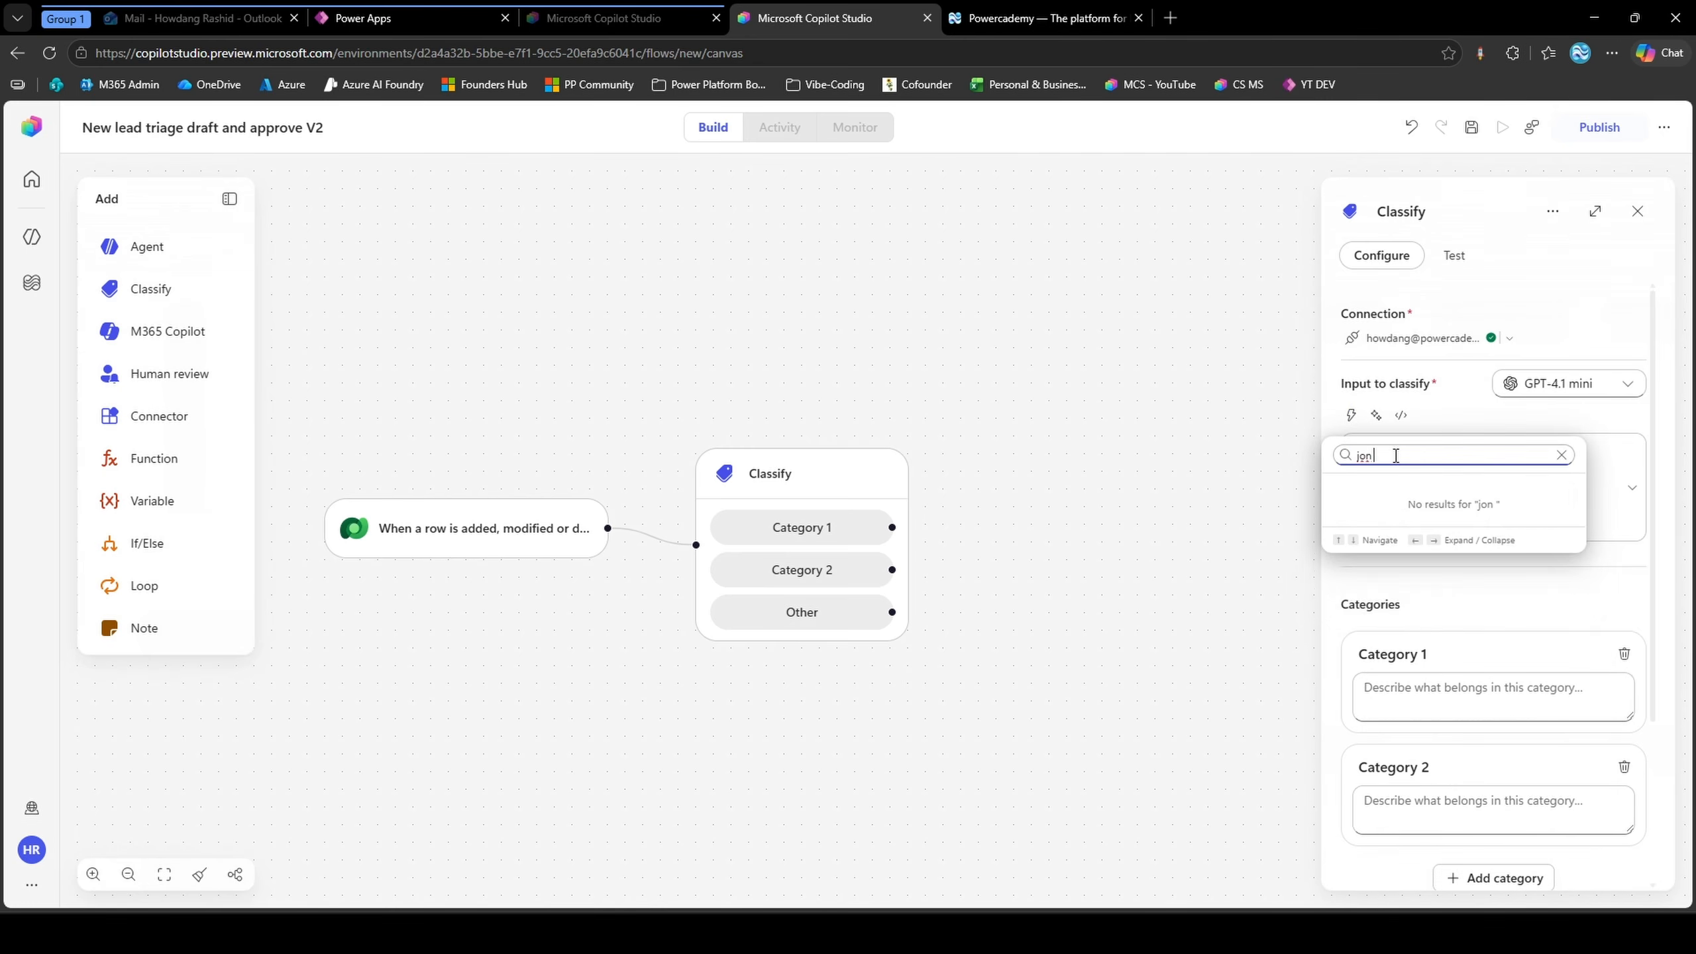
{"action": "type", "text": " title"}
{"action": "left_click", "coordinate": [1486, 541]}
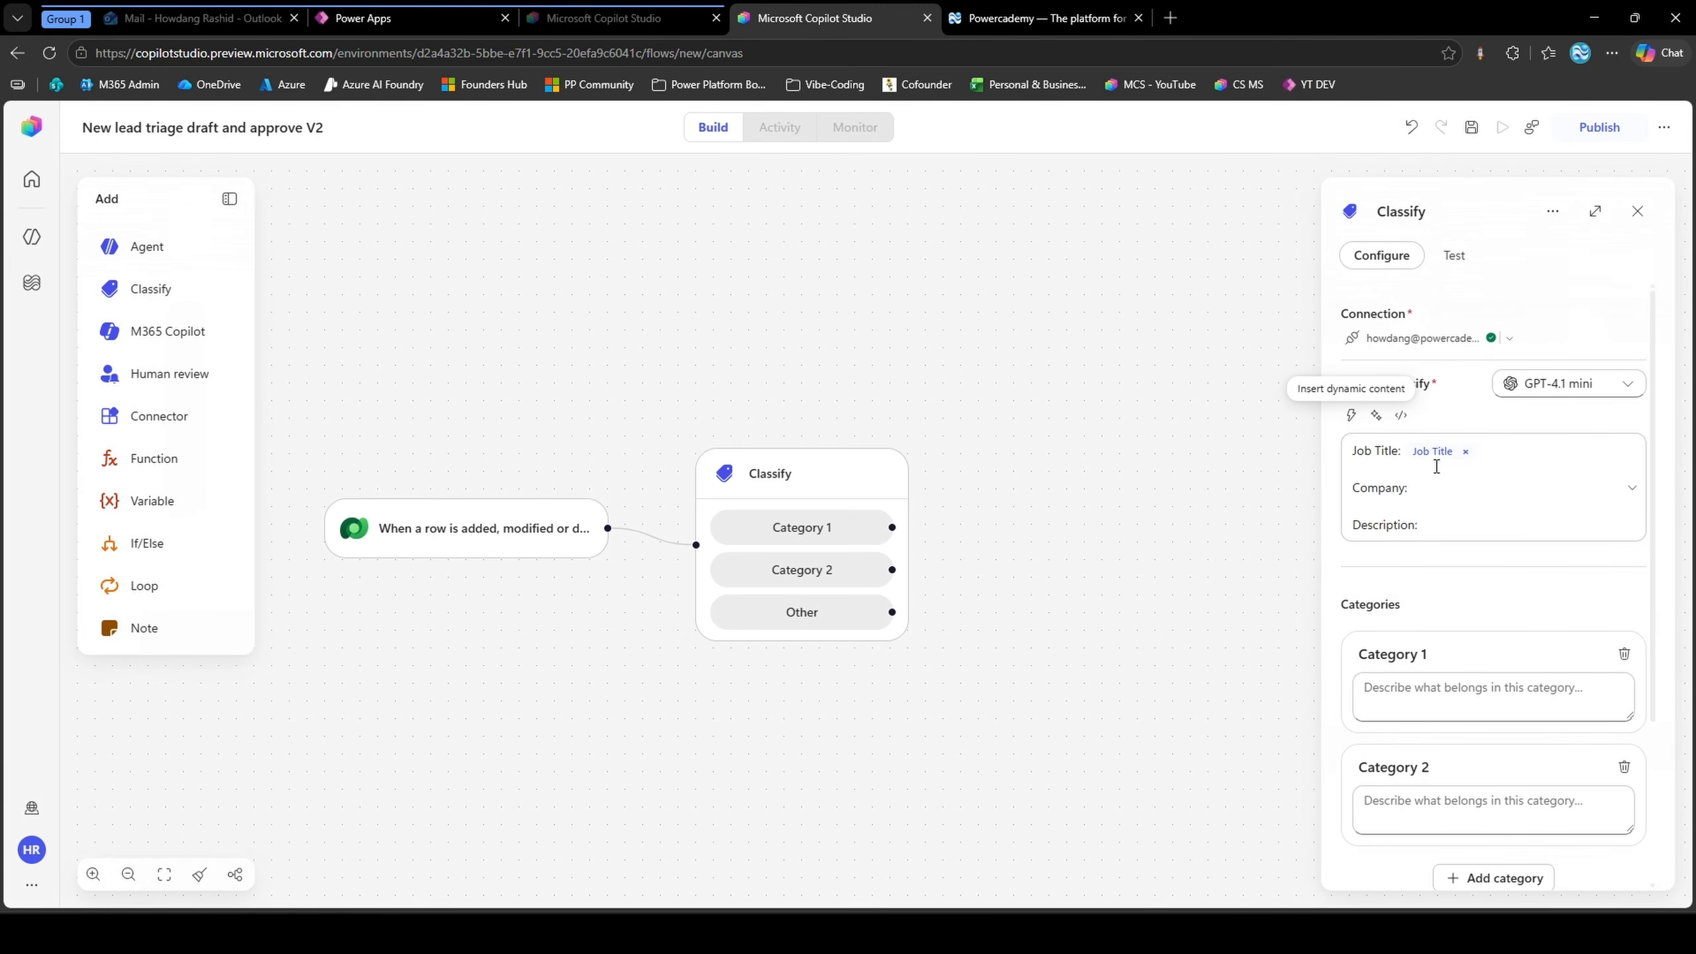
Insert the dynamic values Company Name (Value) after "Company:" and Description after "Description:" in the Classify input
{"action": "left_click", "coordinate": [1435, 489]}
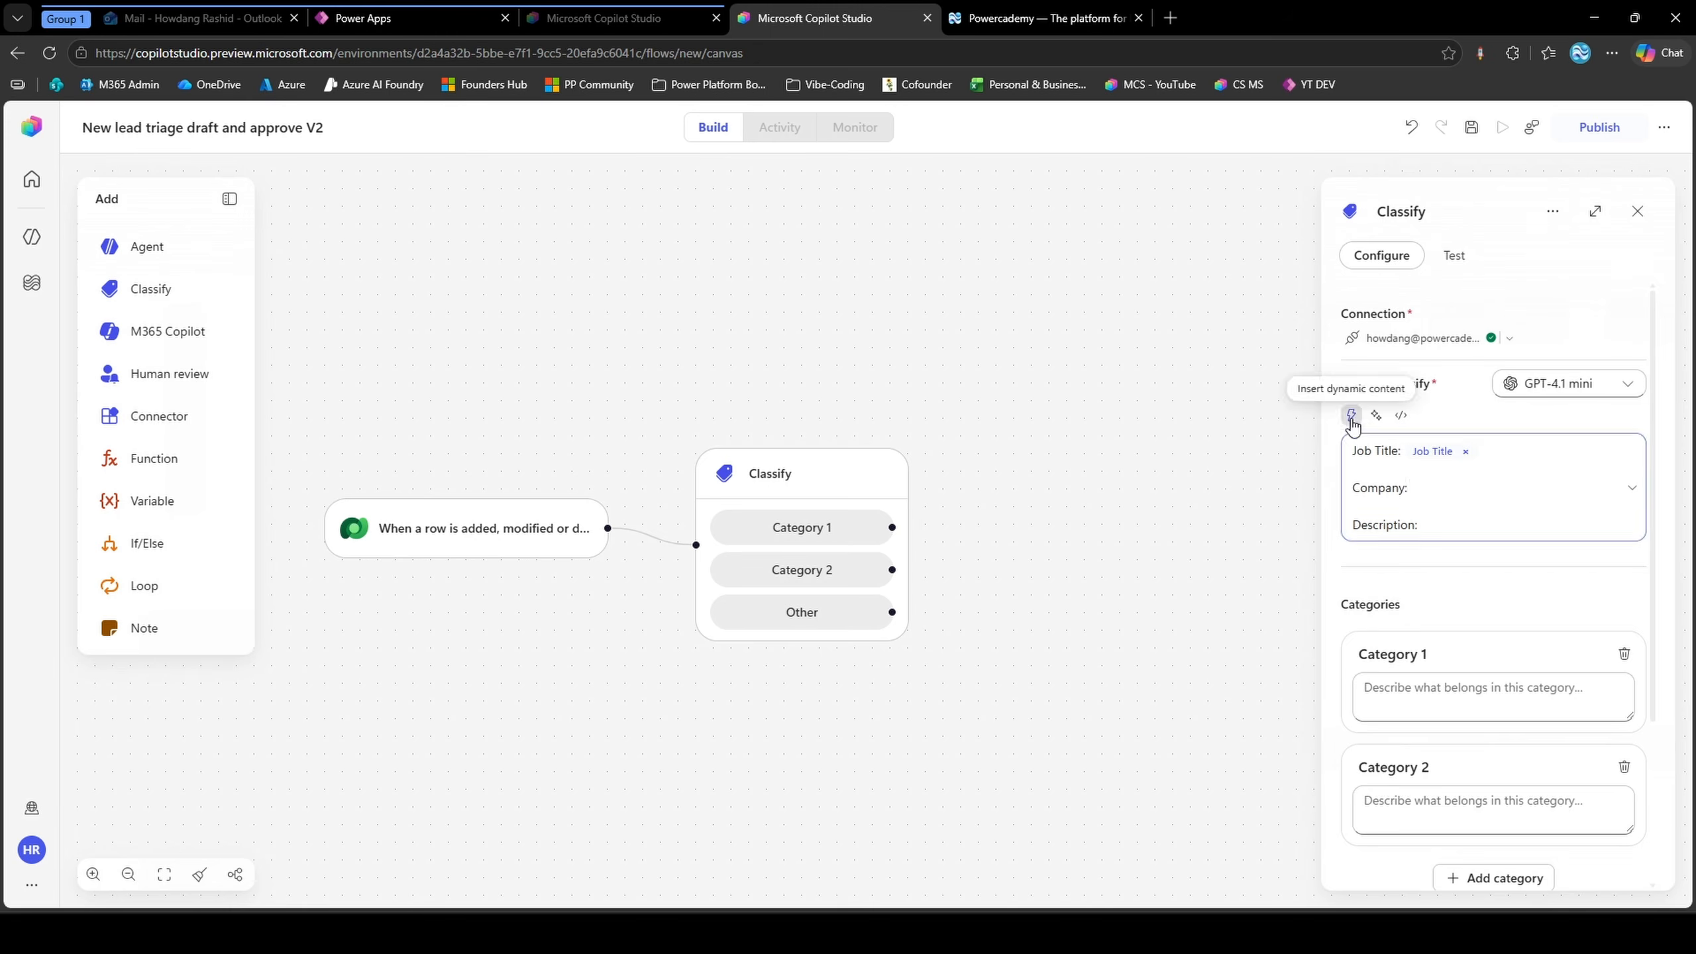
{"action": "left_click", "coordinate": [1350, 415]}
{"action": "type", "text": "compan"}
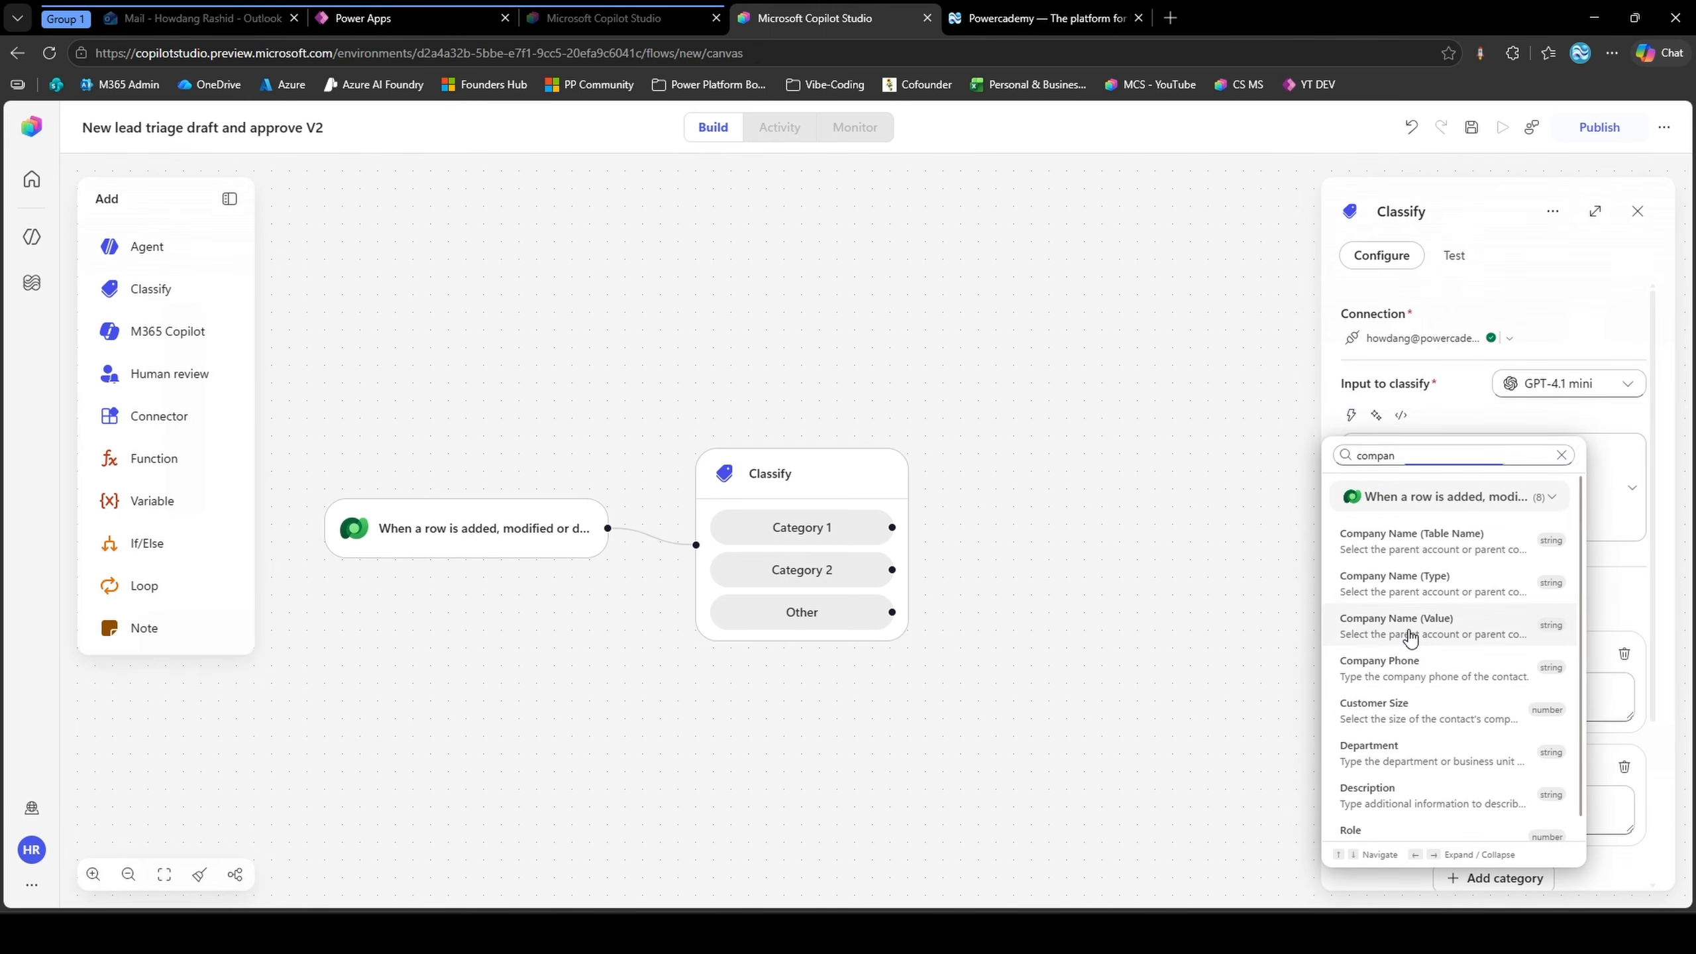
{"action": "left_click", "coordinate": [1405, 628]}
{"action": "left_click", "coordinate": [1432, 527]}
{"action": "left_click", "coordinate": [1351, 415]}
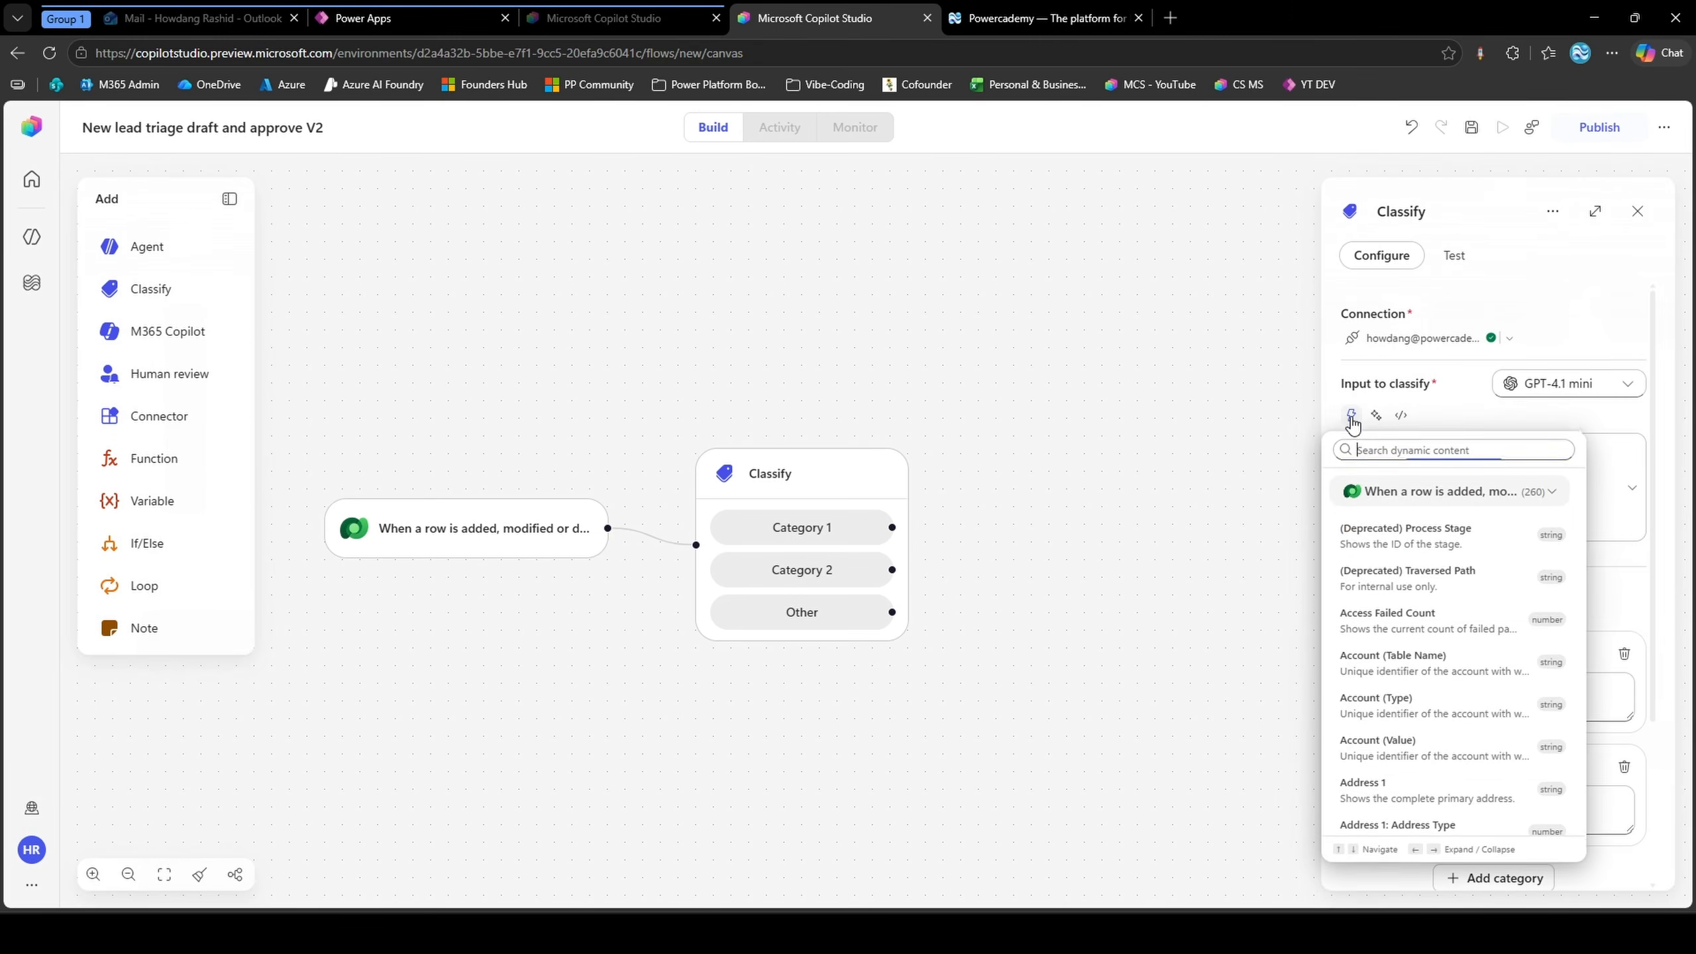
{"action": "type", "text": "description"}
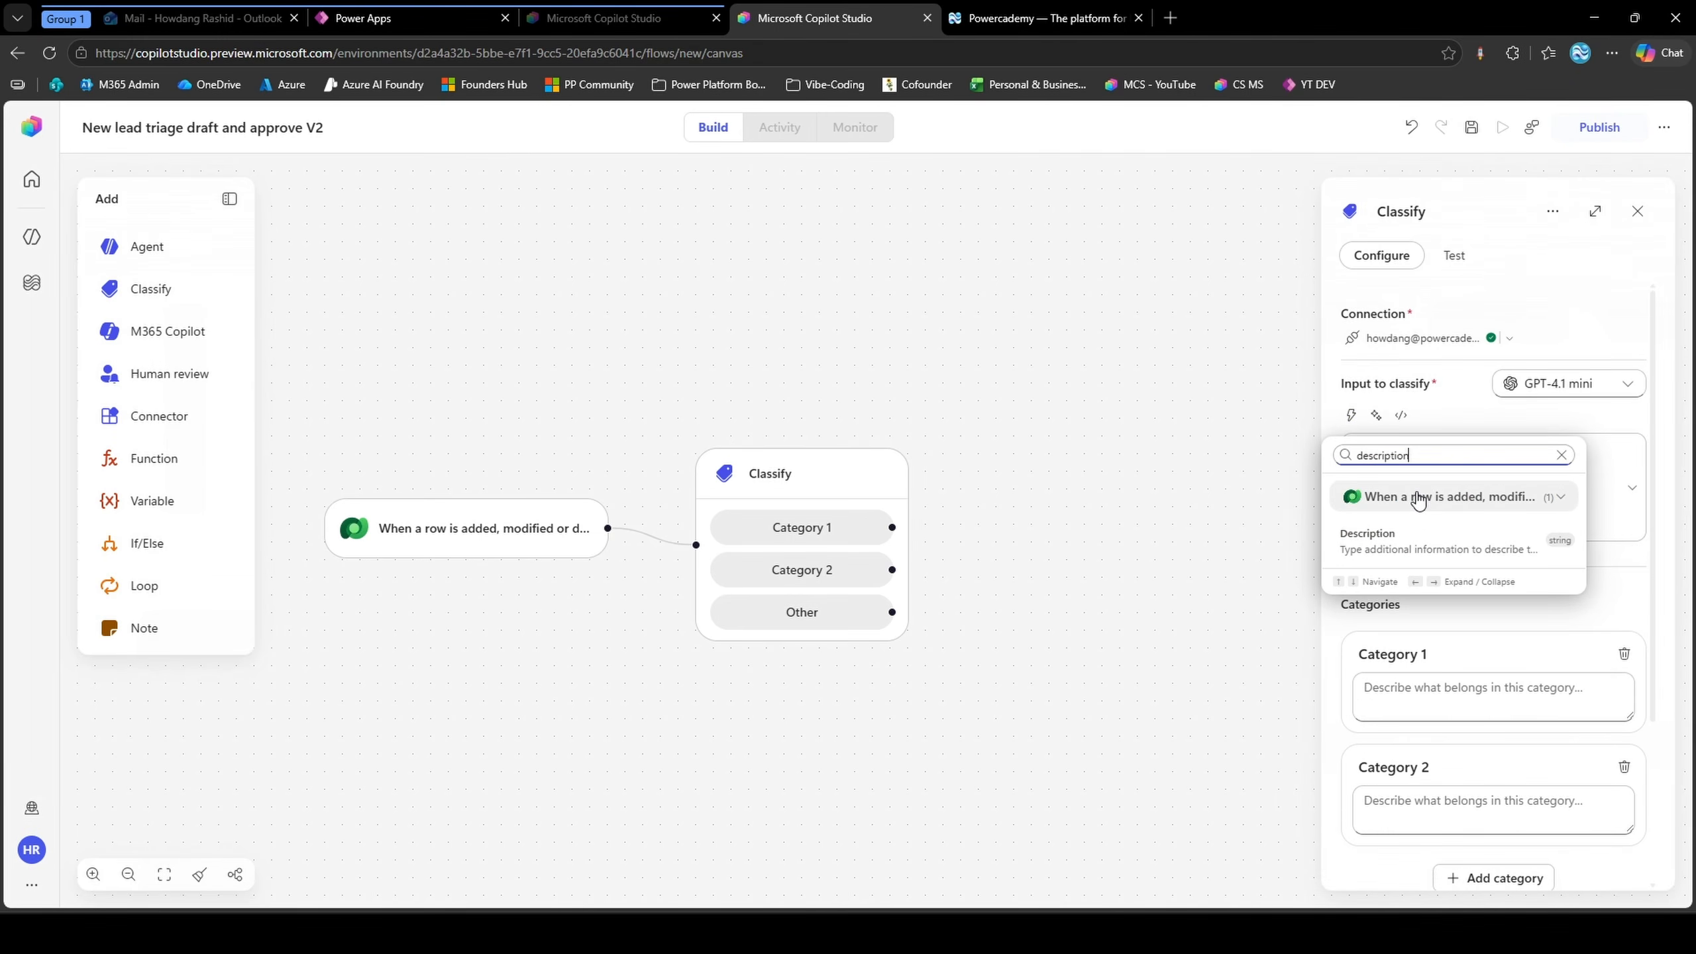
{"action": "left_click", "coordinate": [1402, 538]}
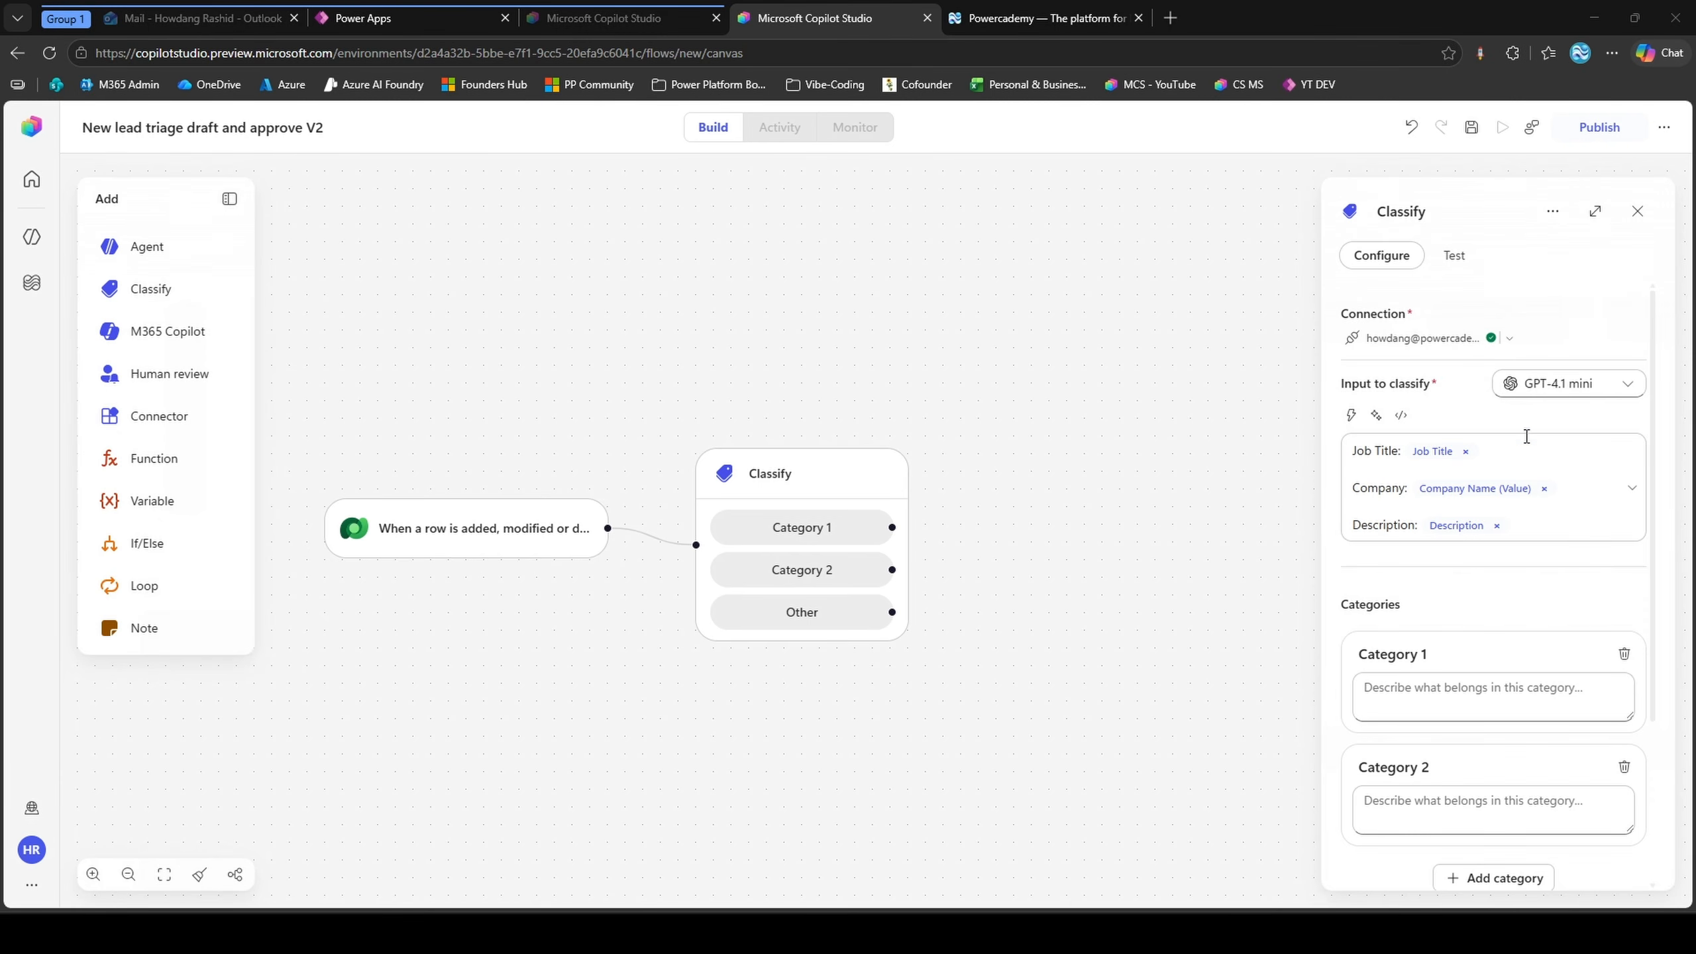
Rename the Classify node's two categories to "MAI Accelerator fit" and "B2B Partner"
{"action": "left_click", "coordinate": [1413, 658]}
{"action": "type", "text": "MAI Accelerator fit"}
{"action": "key", "text": "Return"}
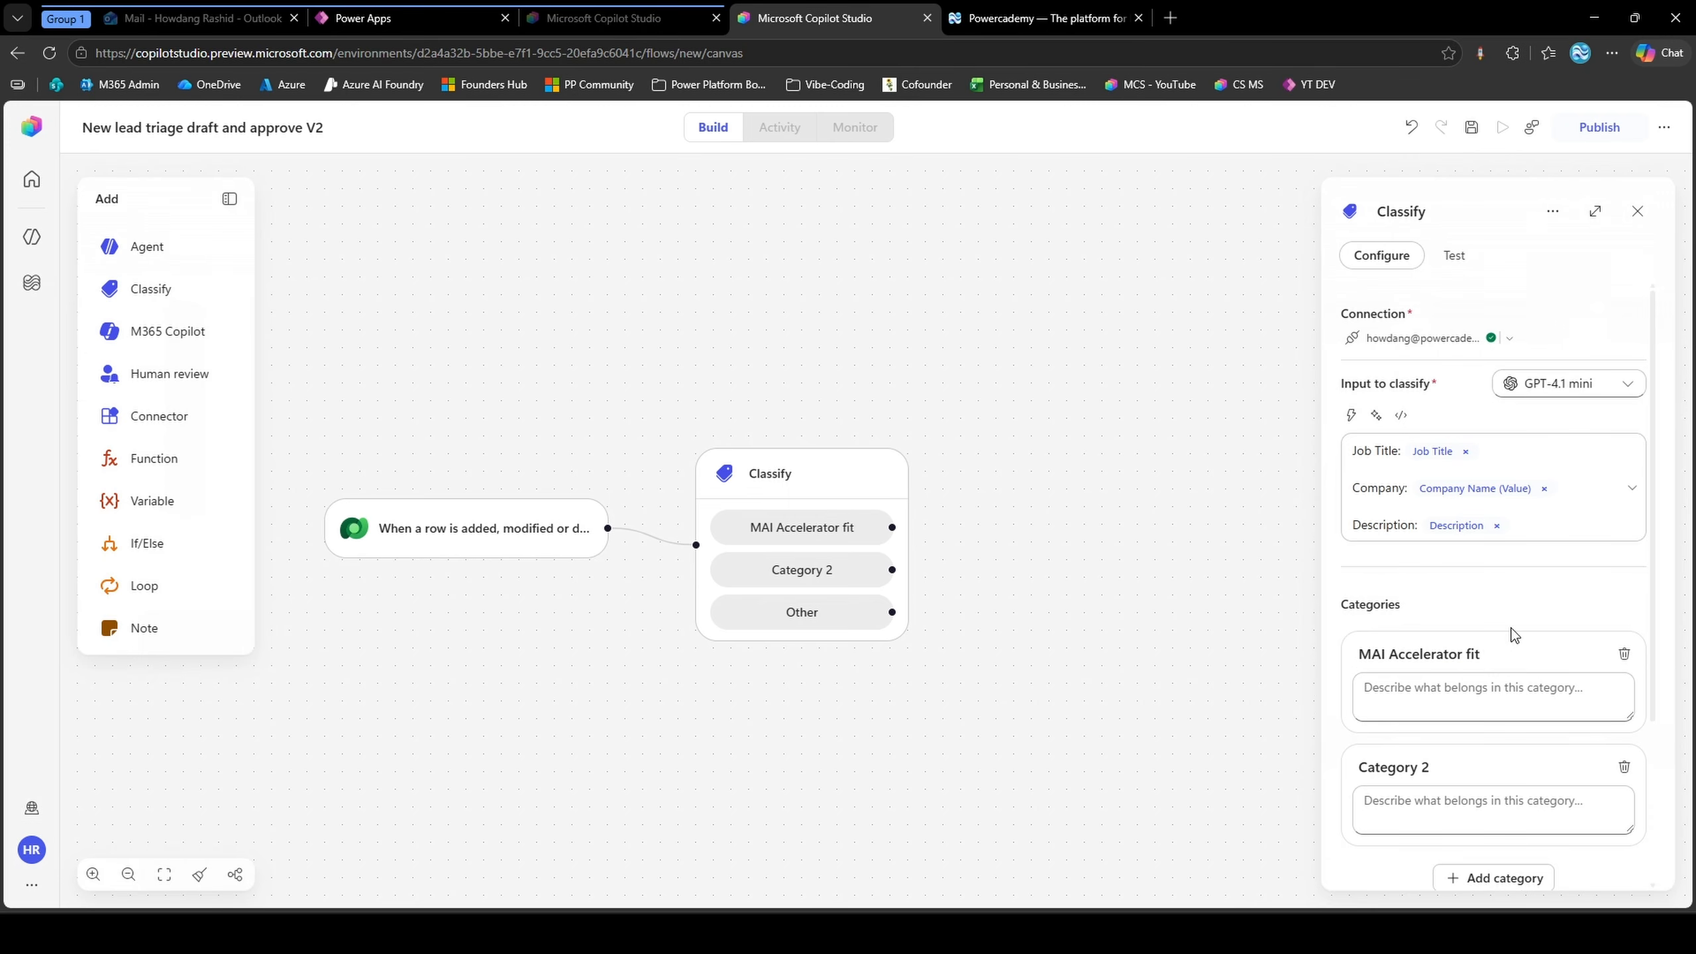
{"action": "left_click", "coordinate": [1387, 767]}
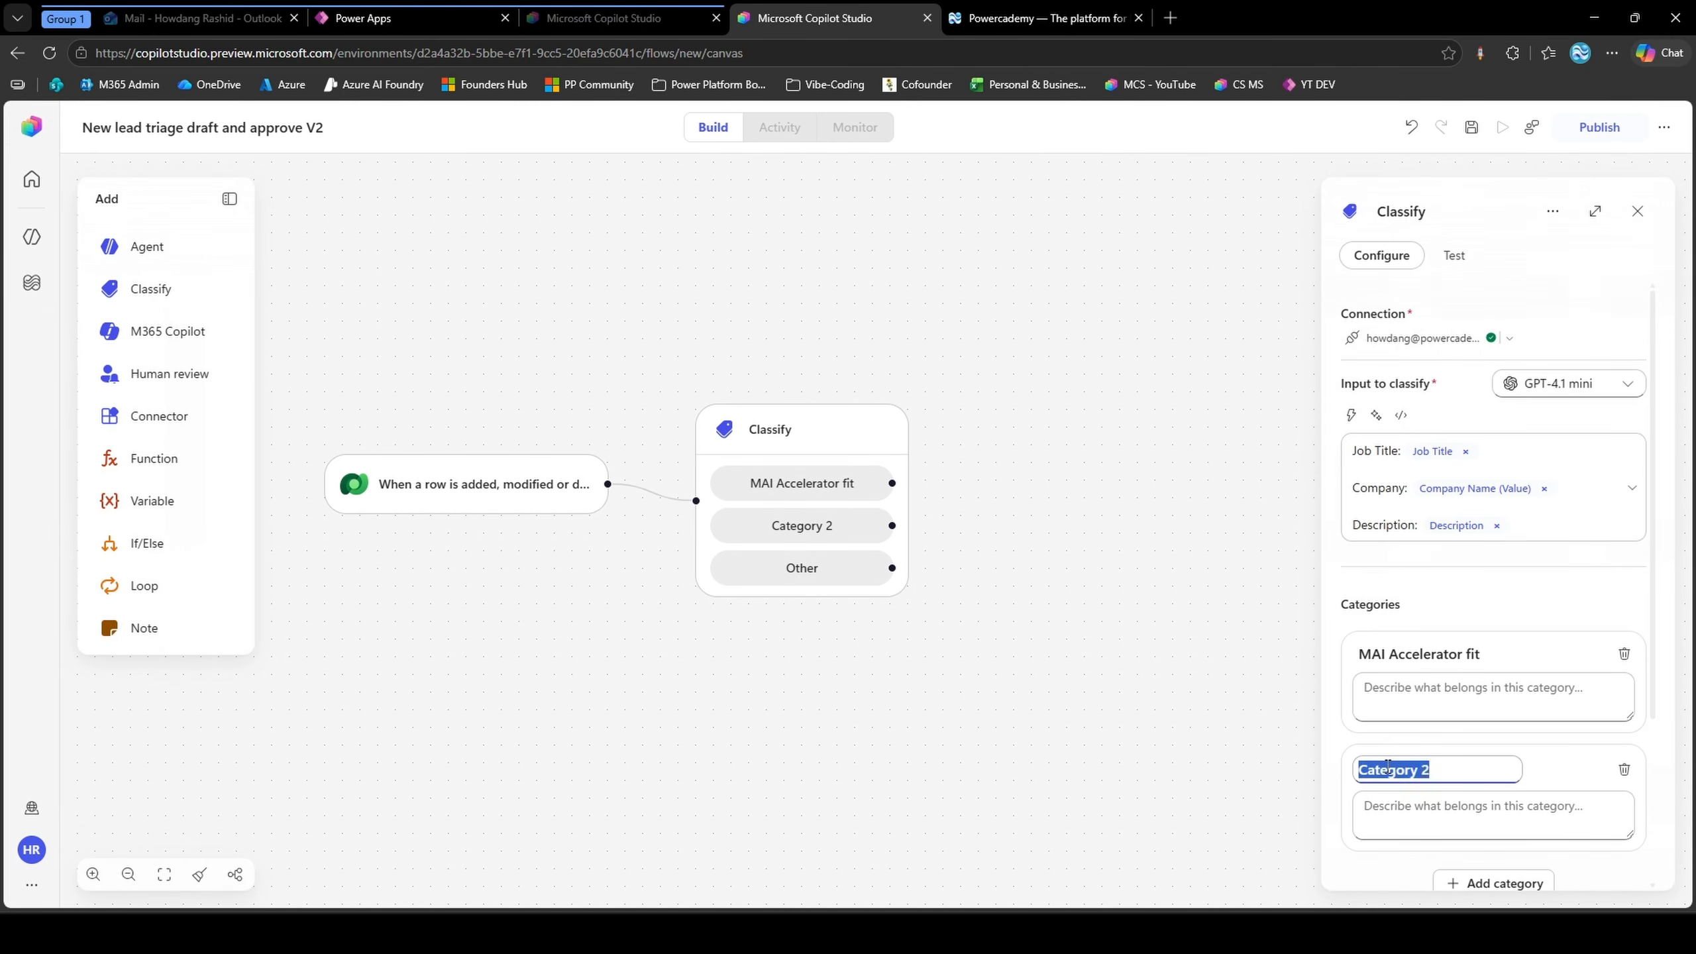
{"action": "type", "text": "B2B Partner"}
{"action": "key", "text": "Return"}
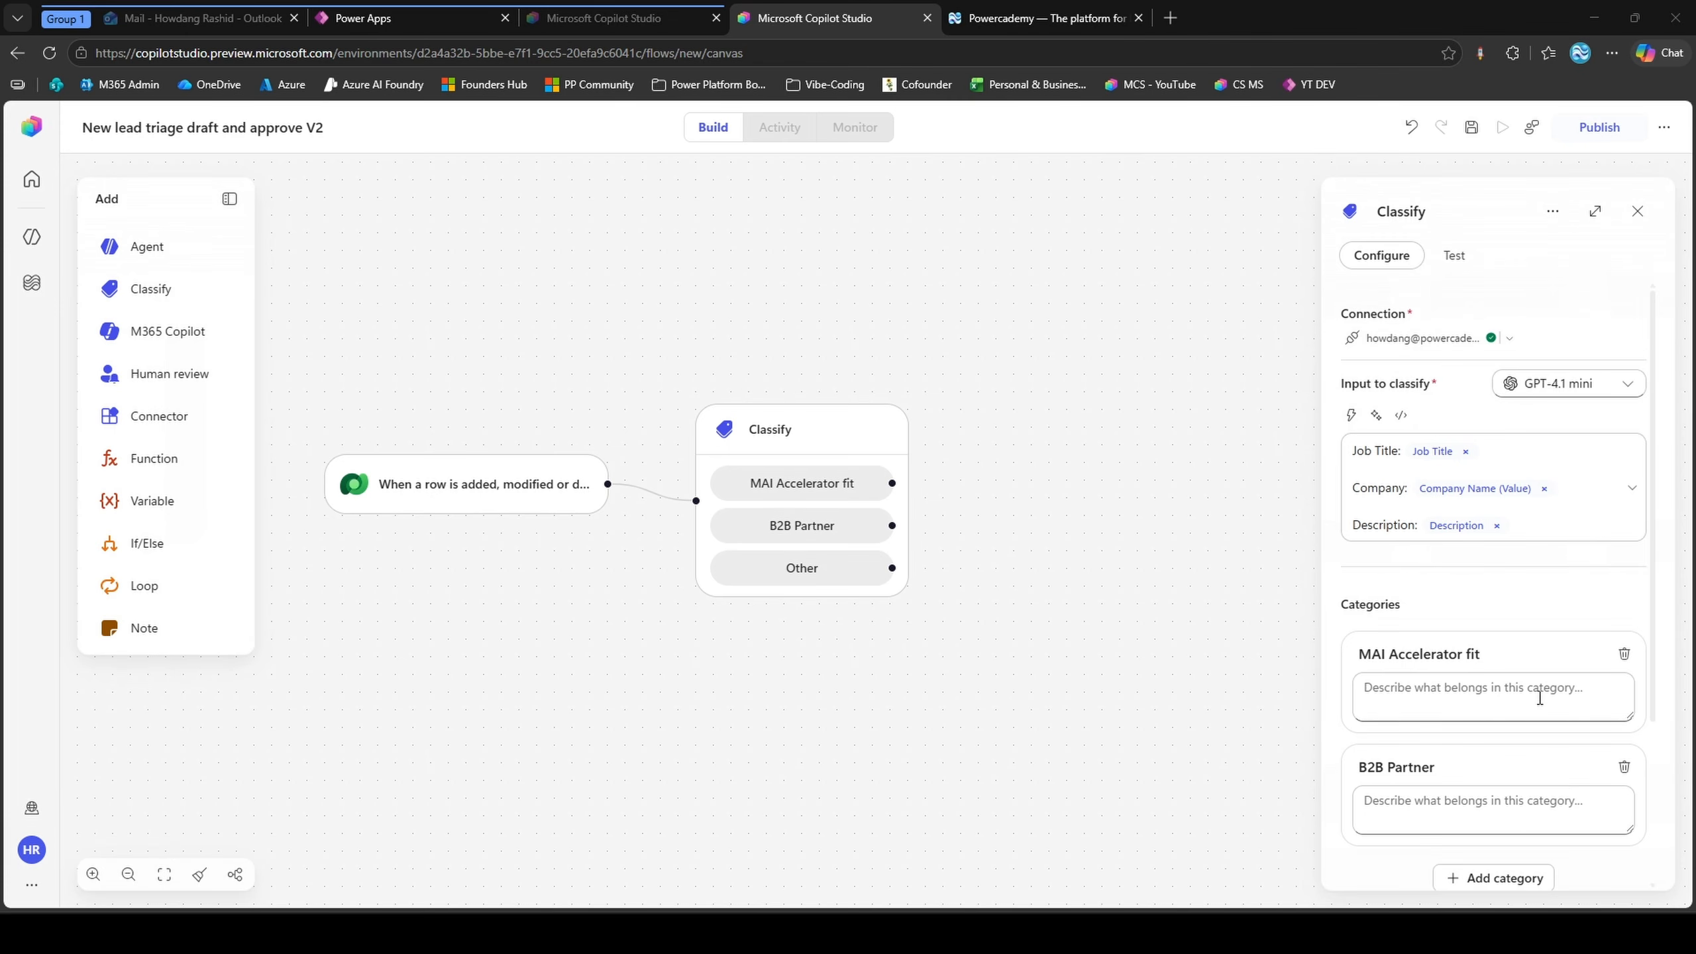
Describe the MAI Accelerator fit category as "Power Platform pros, technical roles, already in the Microsoft stack, want to advance into AI."
{"action": "left_click", "coordinate": [1539, 697]}
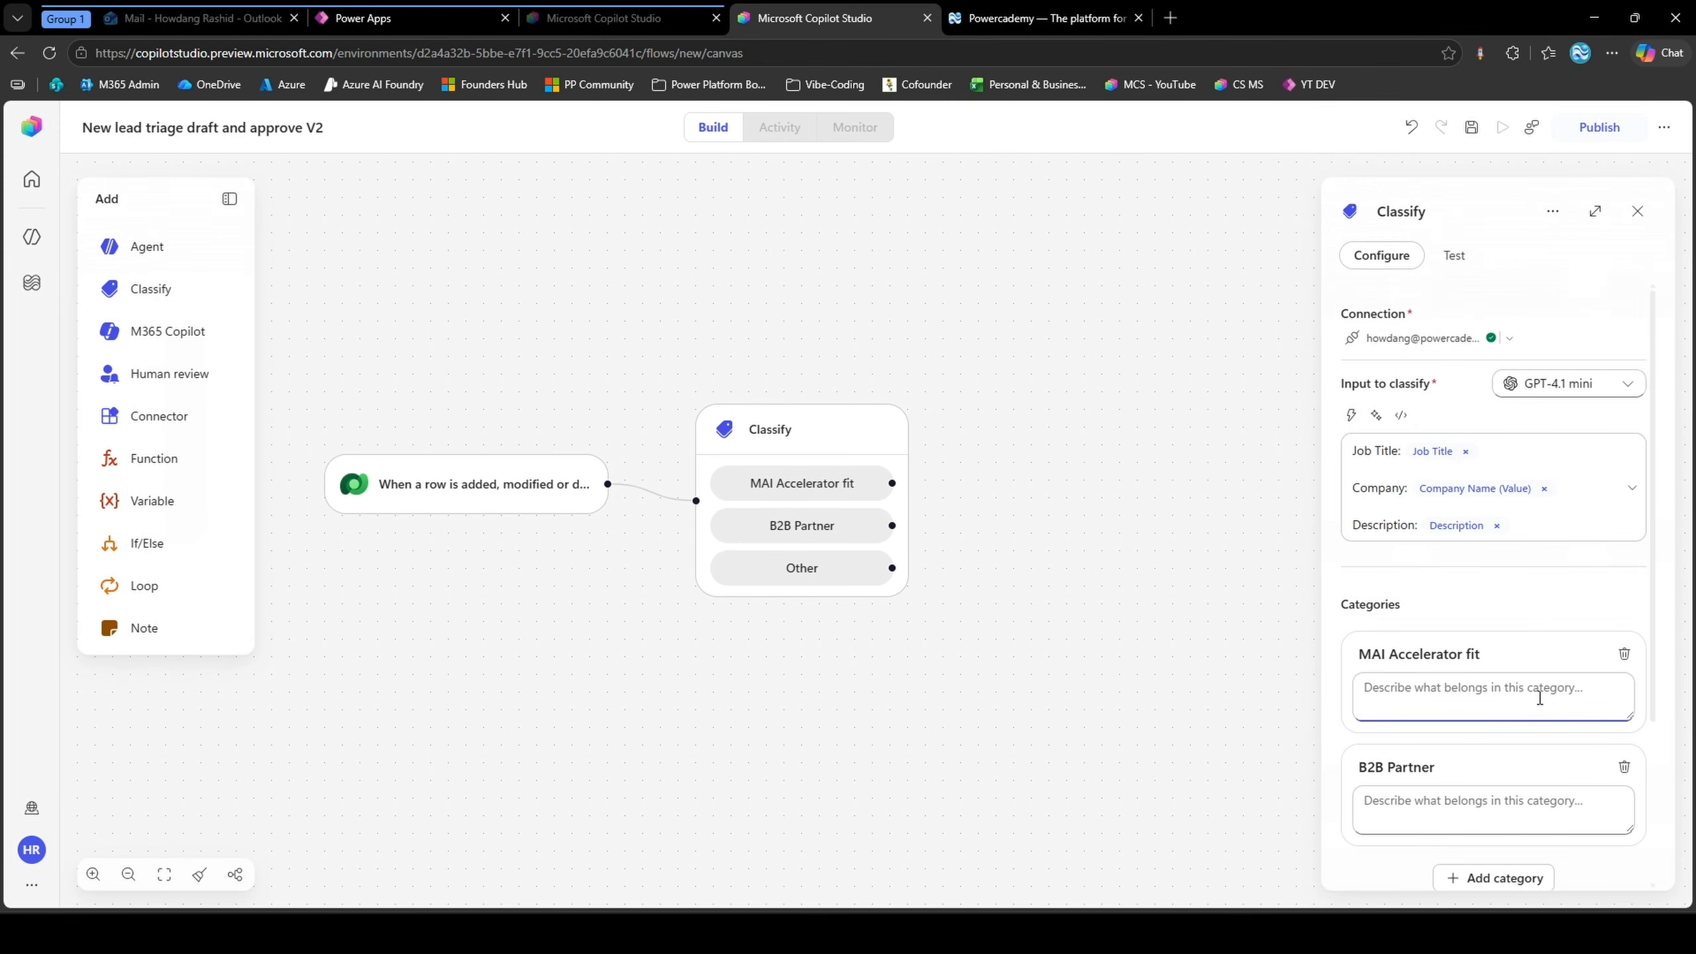
{"action": "key", "text": "ctrl+v"}
{"action": "scroll", "coordinate": [1495, 695], "scroll_direction": "up", "scroll_amount": 2}
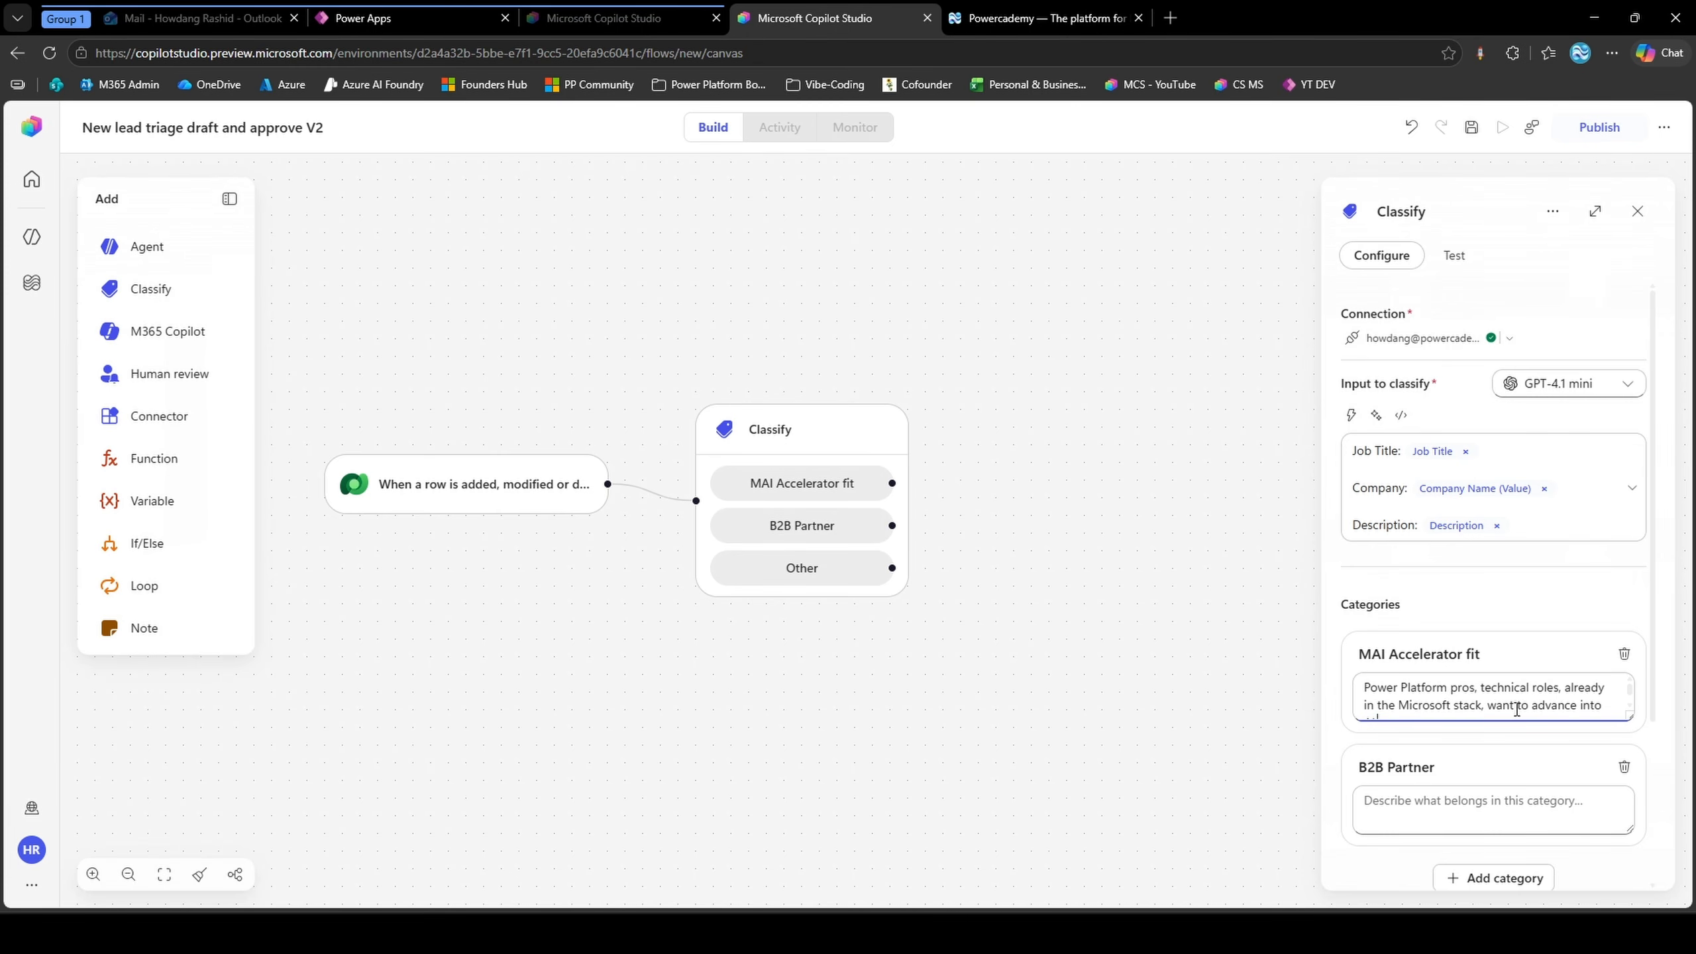
{"action": "scroll", "coordinate": [1540, 704], "scroll_direction": "down", "scroll_amount": 1}
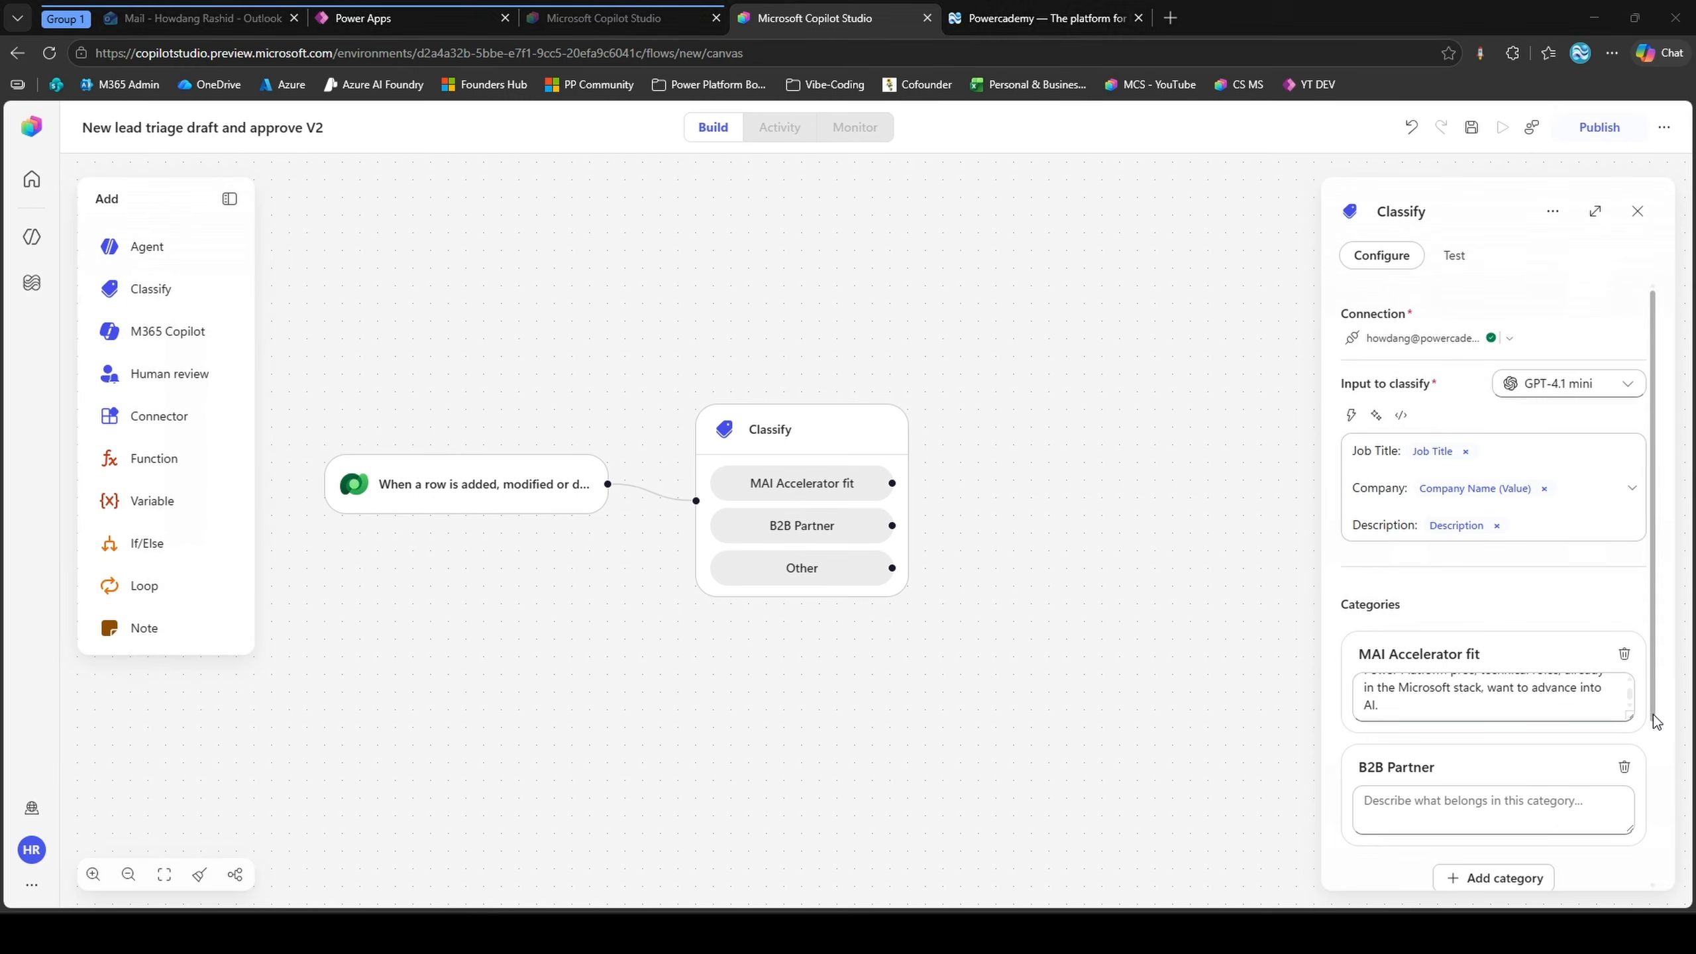
Describe the B2B Partner category as "Consultancies, agencies, anyone mentioning a team or multiple seats - a business buyer."
{"action": "left_click", "coordinate": [1488, 799]}
{"action": "type", "text": "Consultancies, agencies, anyone mentioning a team or multiple seats - a business buyer."}
{"action": "key", "text": "BackSpace"}
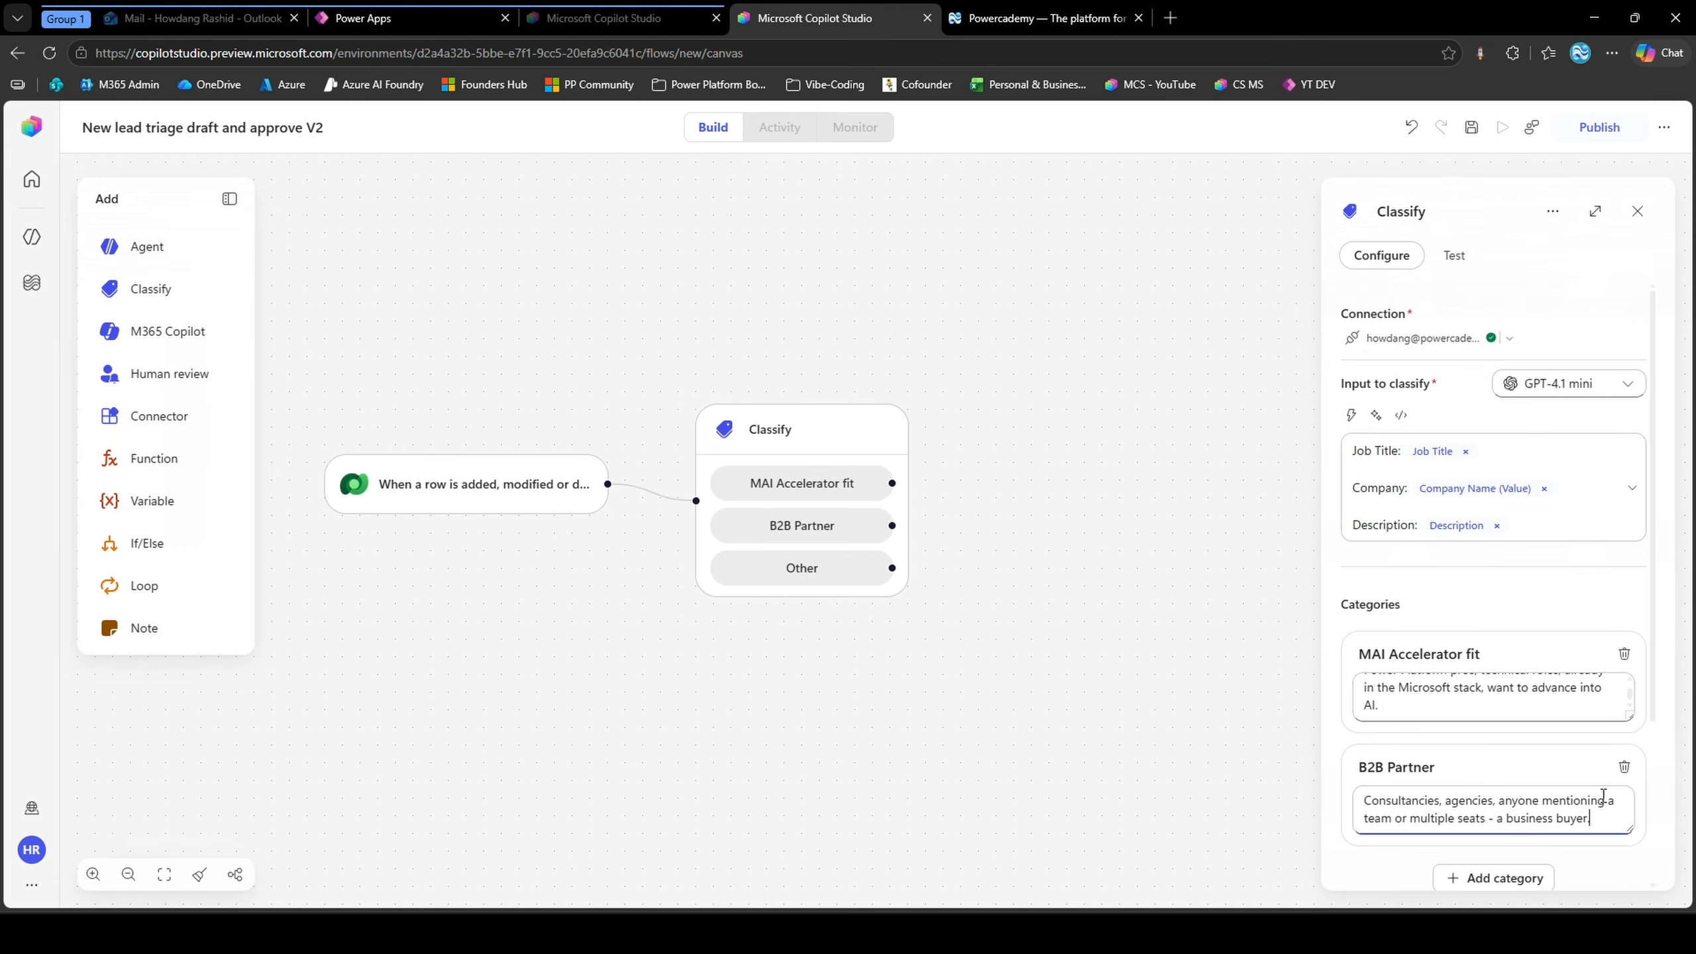
Add an MAI Accelerator fit classification example reading "Power Platform Developer, independent consultant, wants to move into building AI agents"
{"action": "scroll", "coordinate": [1602, 794], "scroll_direction": "down", "scroll_amount": 1}
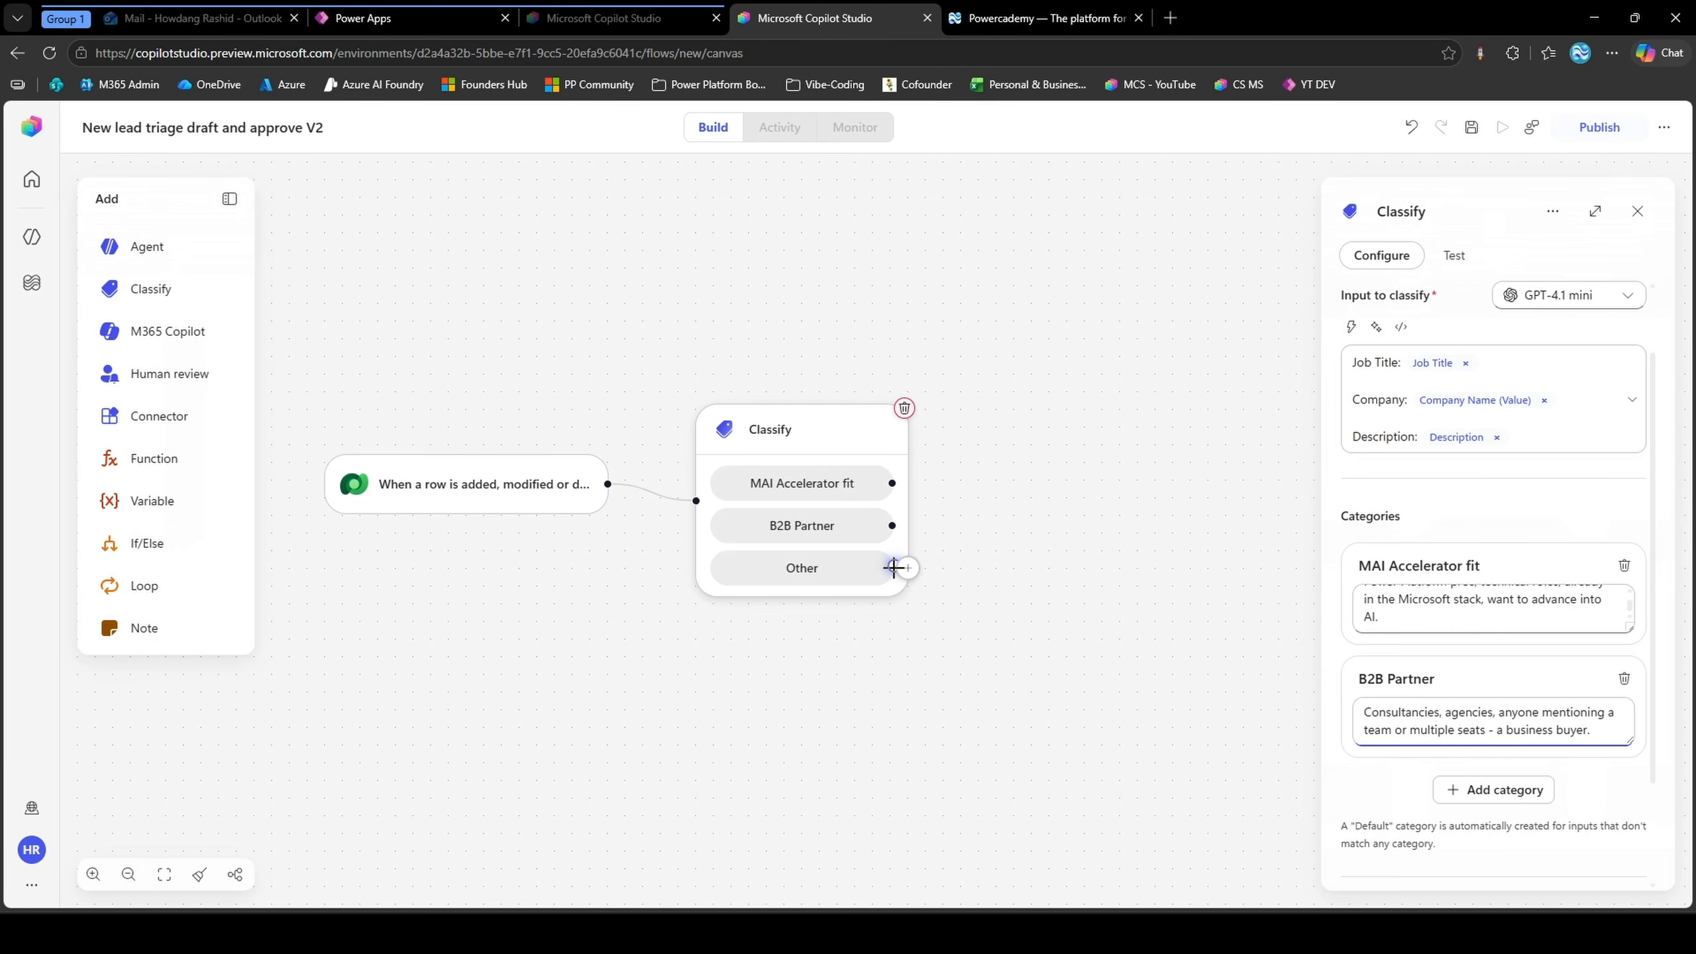
{"action": "scroll", "coordinate": [1456, 628], "scroll_direction": "down", "scroll_amount": 2}
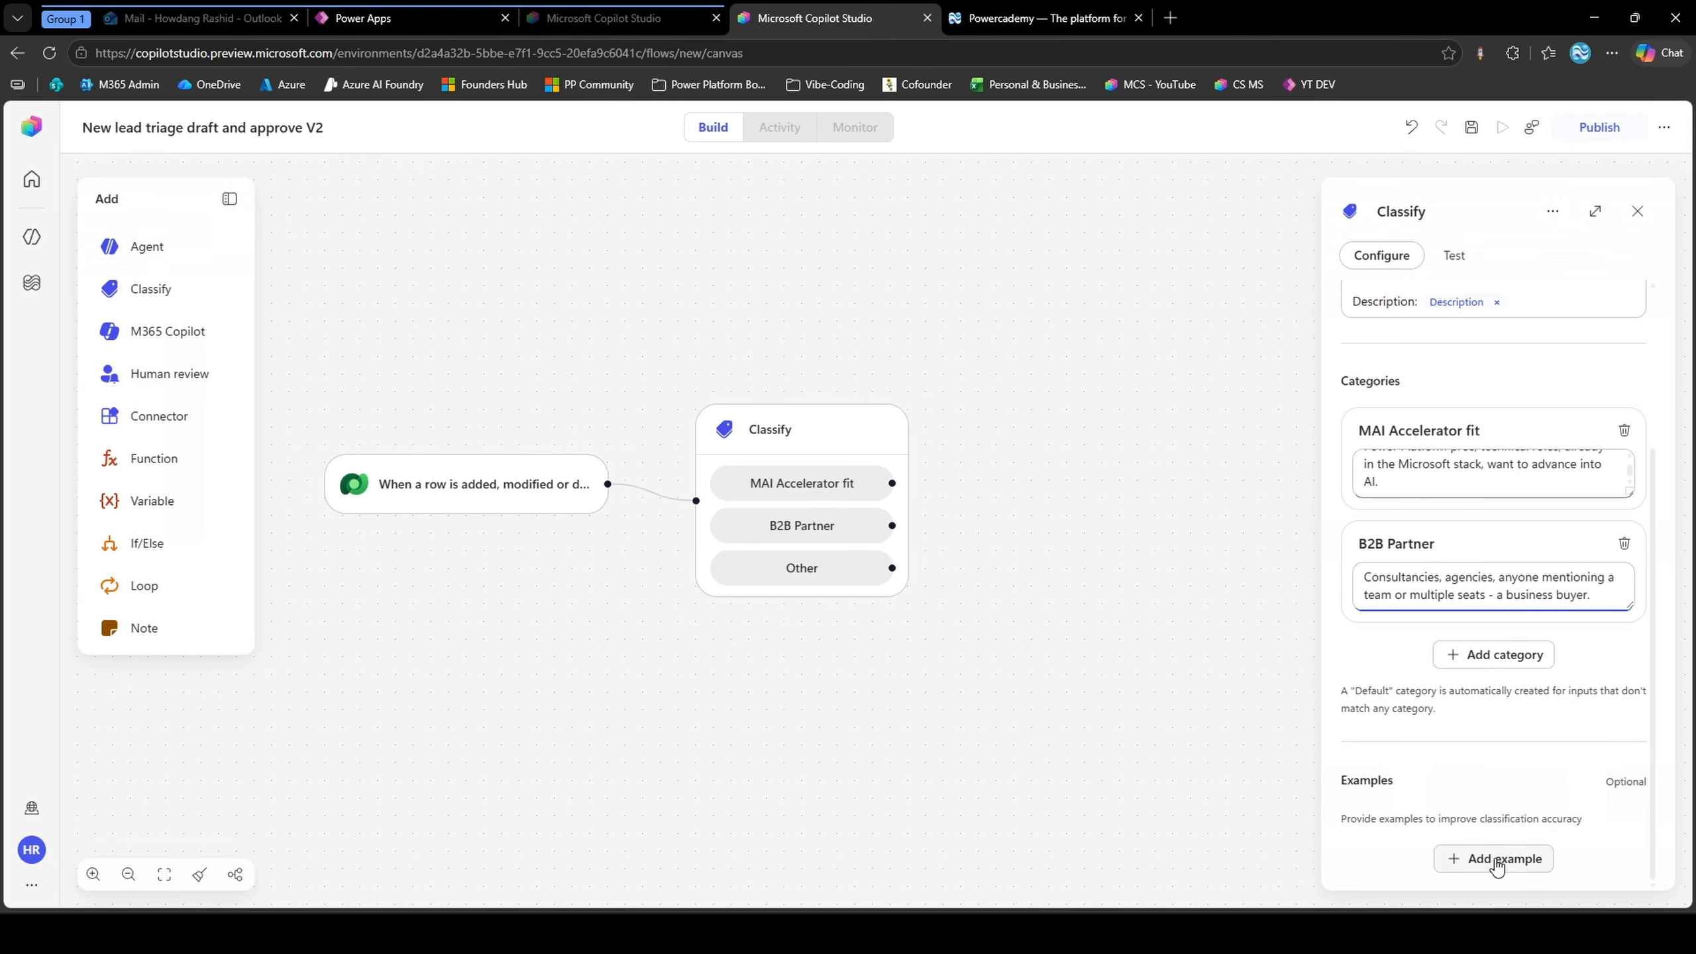
{"action": "left_click", "coordinate": [1493, 859]}
{"action": "left_click", "coordinate": [1457, 729]}
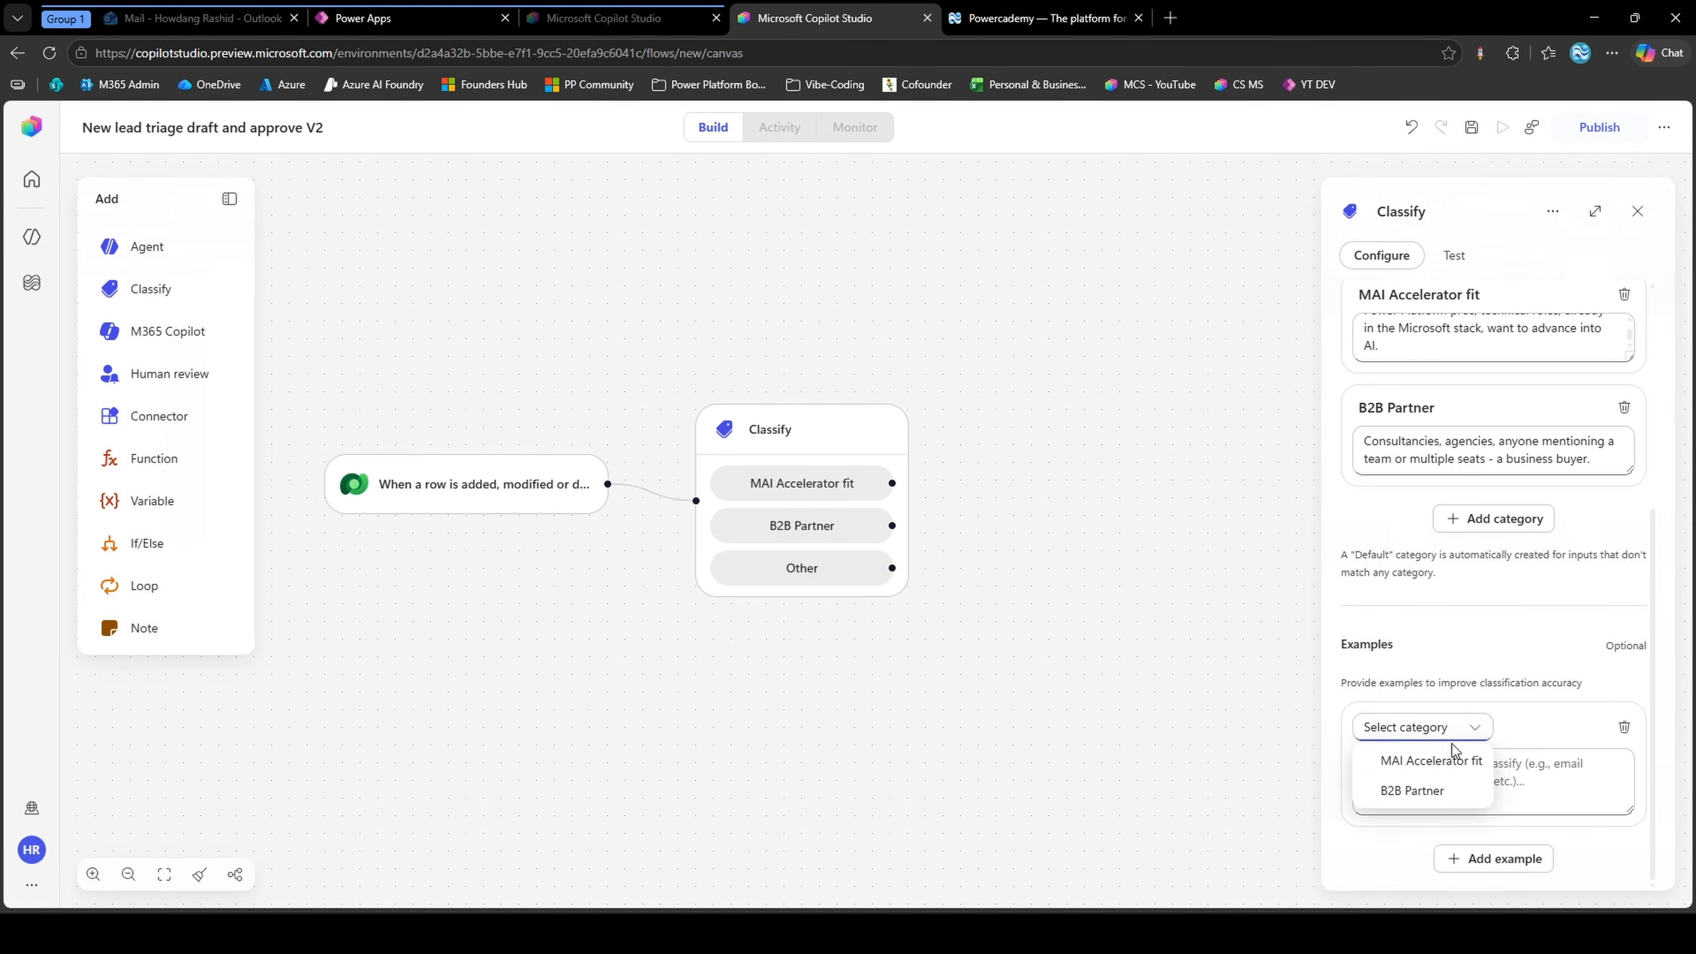
{"action": "left_click", "coordinate": [1447, 759]}
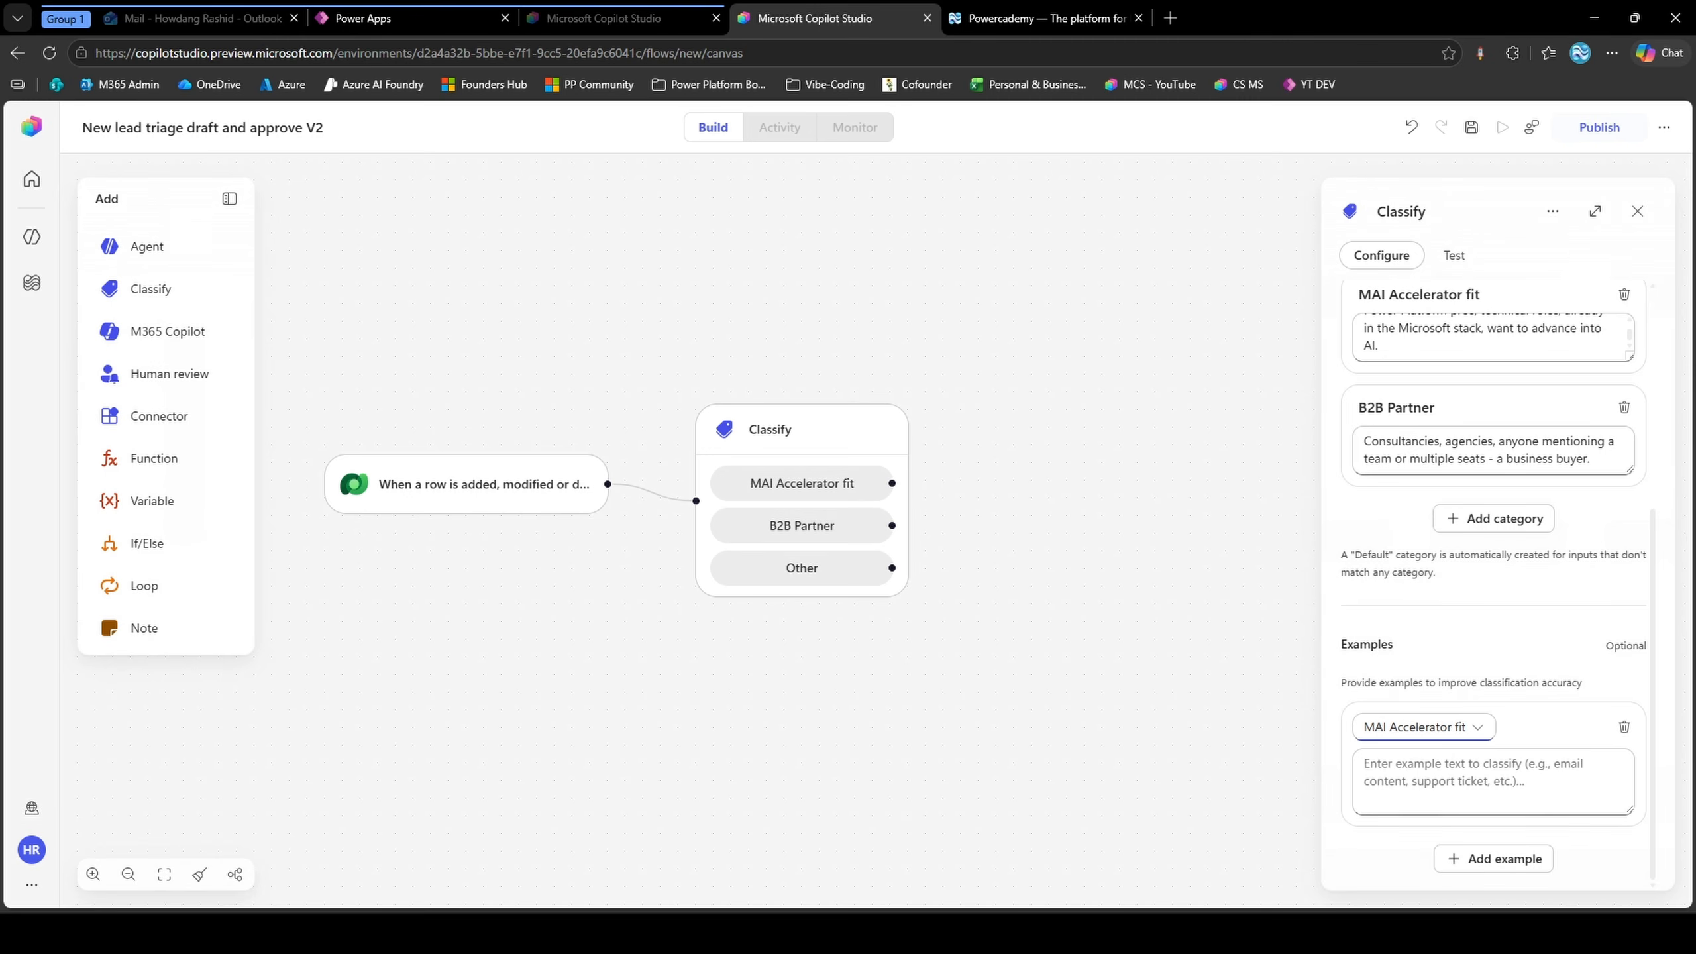
{"action": "left_click", "coordinate": [1390, 774]}
{"action": "type", "text": "Power Platform Developer, independent consultant, wants to move into building AI agents"}
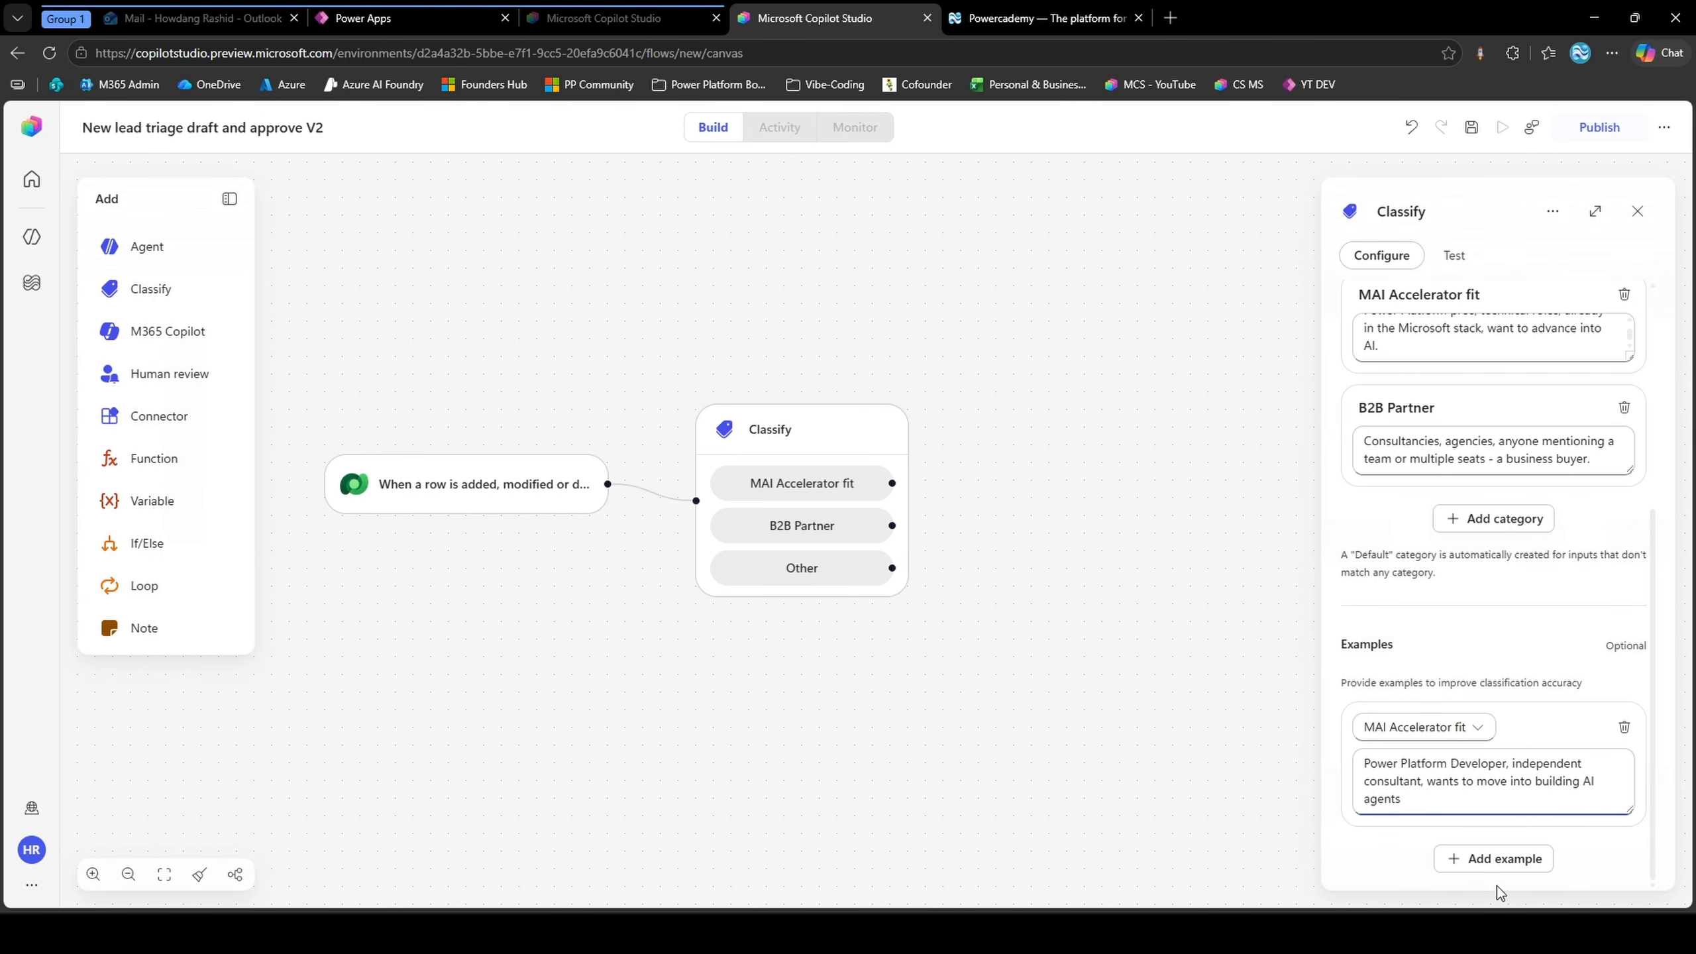
Add a B2B Partner example reading "Practice Lead at a consultancy, wants to upskill a team of 8.", plus a further blank example
{"action": "left_click", "coordinate": [1495, 860]}
{"action": "left_click", "coordinate": [1439, 728]}
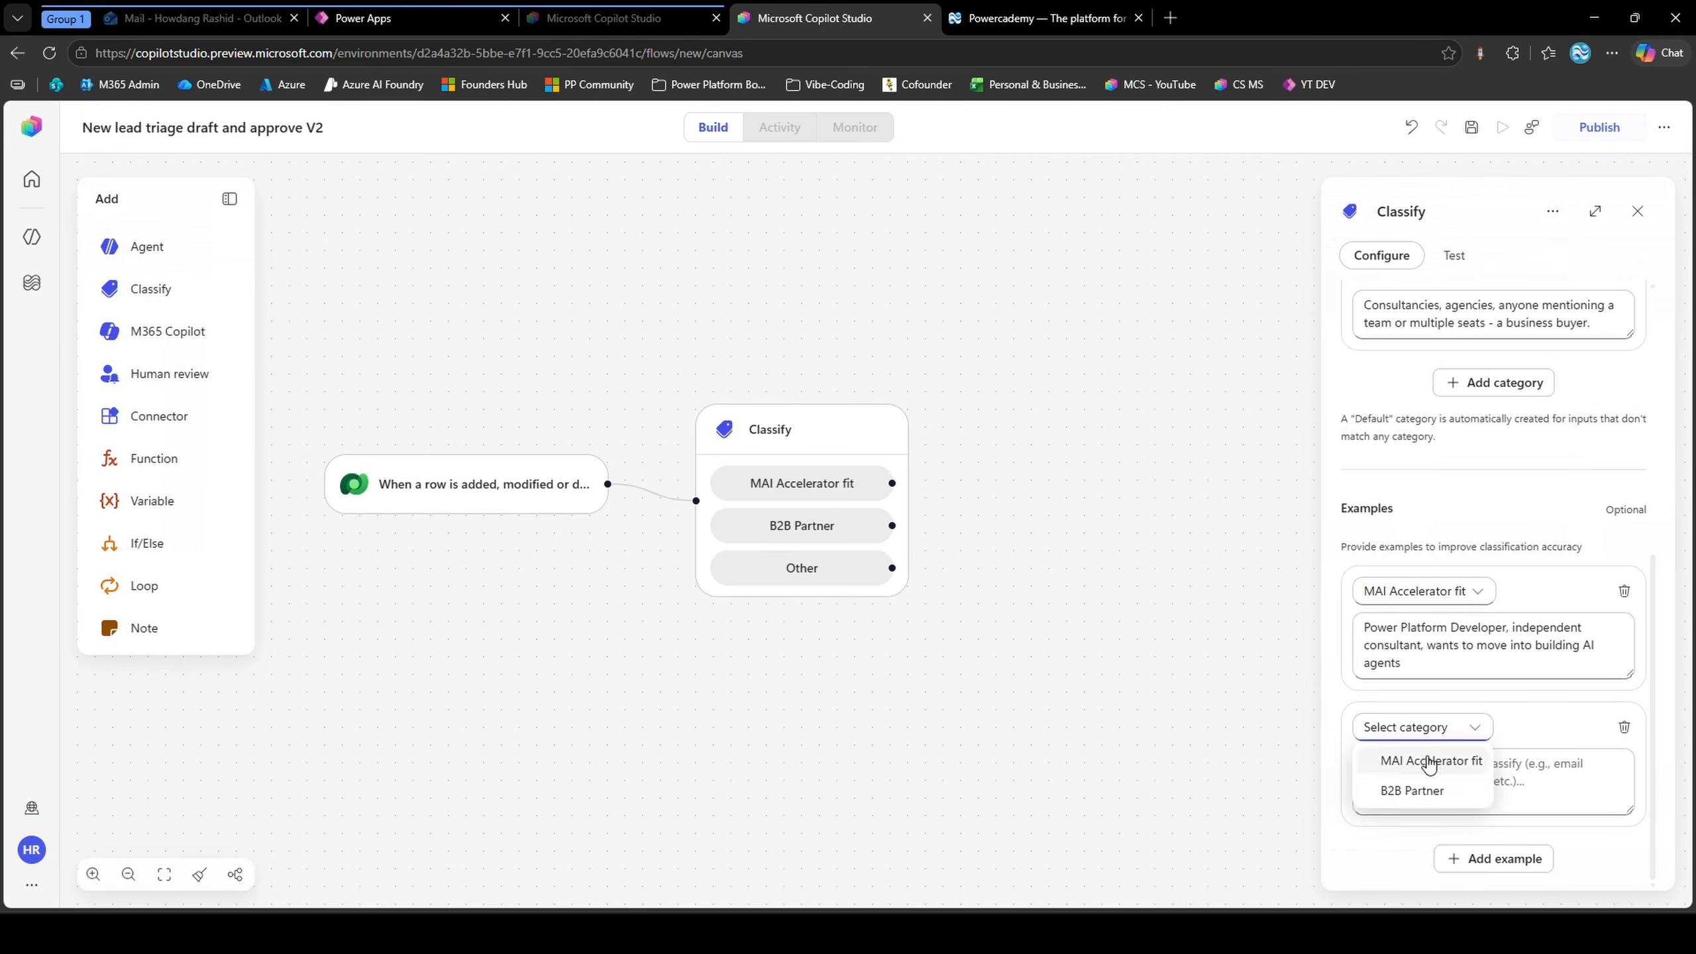
{"action": "left_click", "coordinate": [1412, 790]}
{"action": "left_click", "coordinate": [1455, 799]}
{"action": "type", "text": "Practice Lead at a consultancy, wants to upskill a team of 8"}
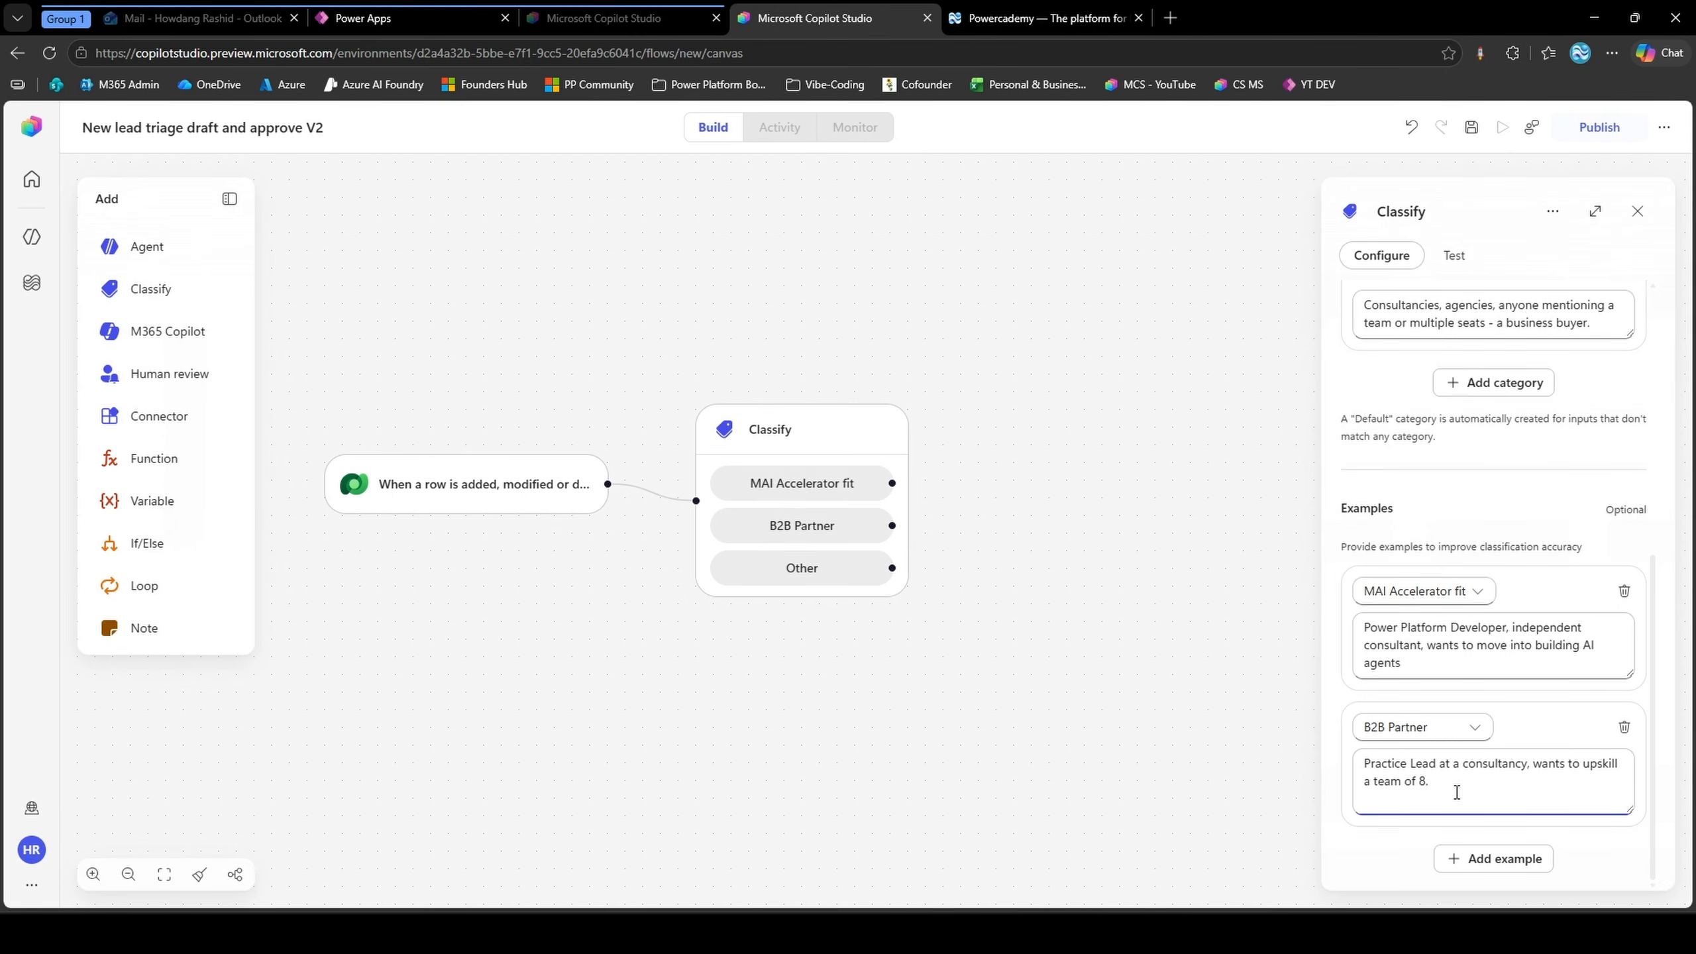
{"action": "left_click", "coordinate": [1494, 859]}
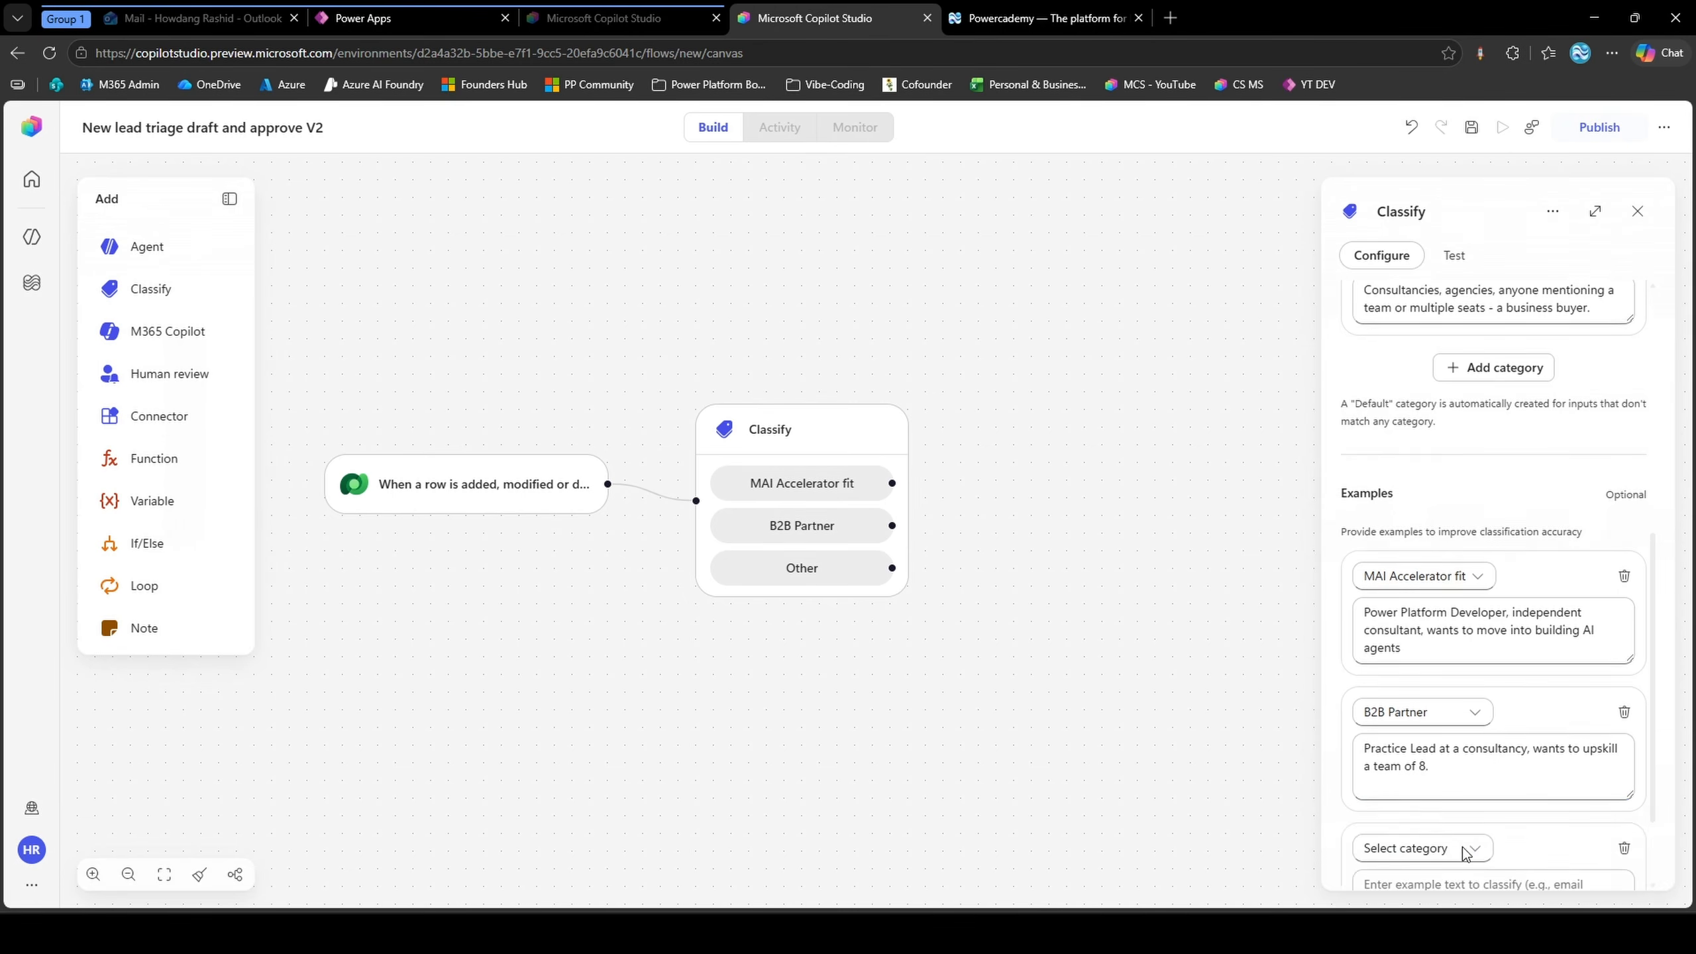
Review the Classify node's configuration and the list of AI models available for it
{"action": "scroll", "coordinate": [1561, 627], "scroll_direction": "up", "scroll_amount": 10}
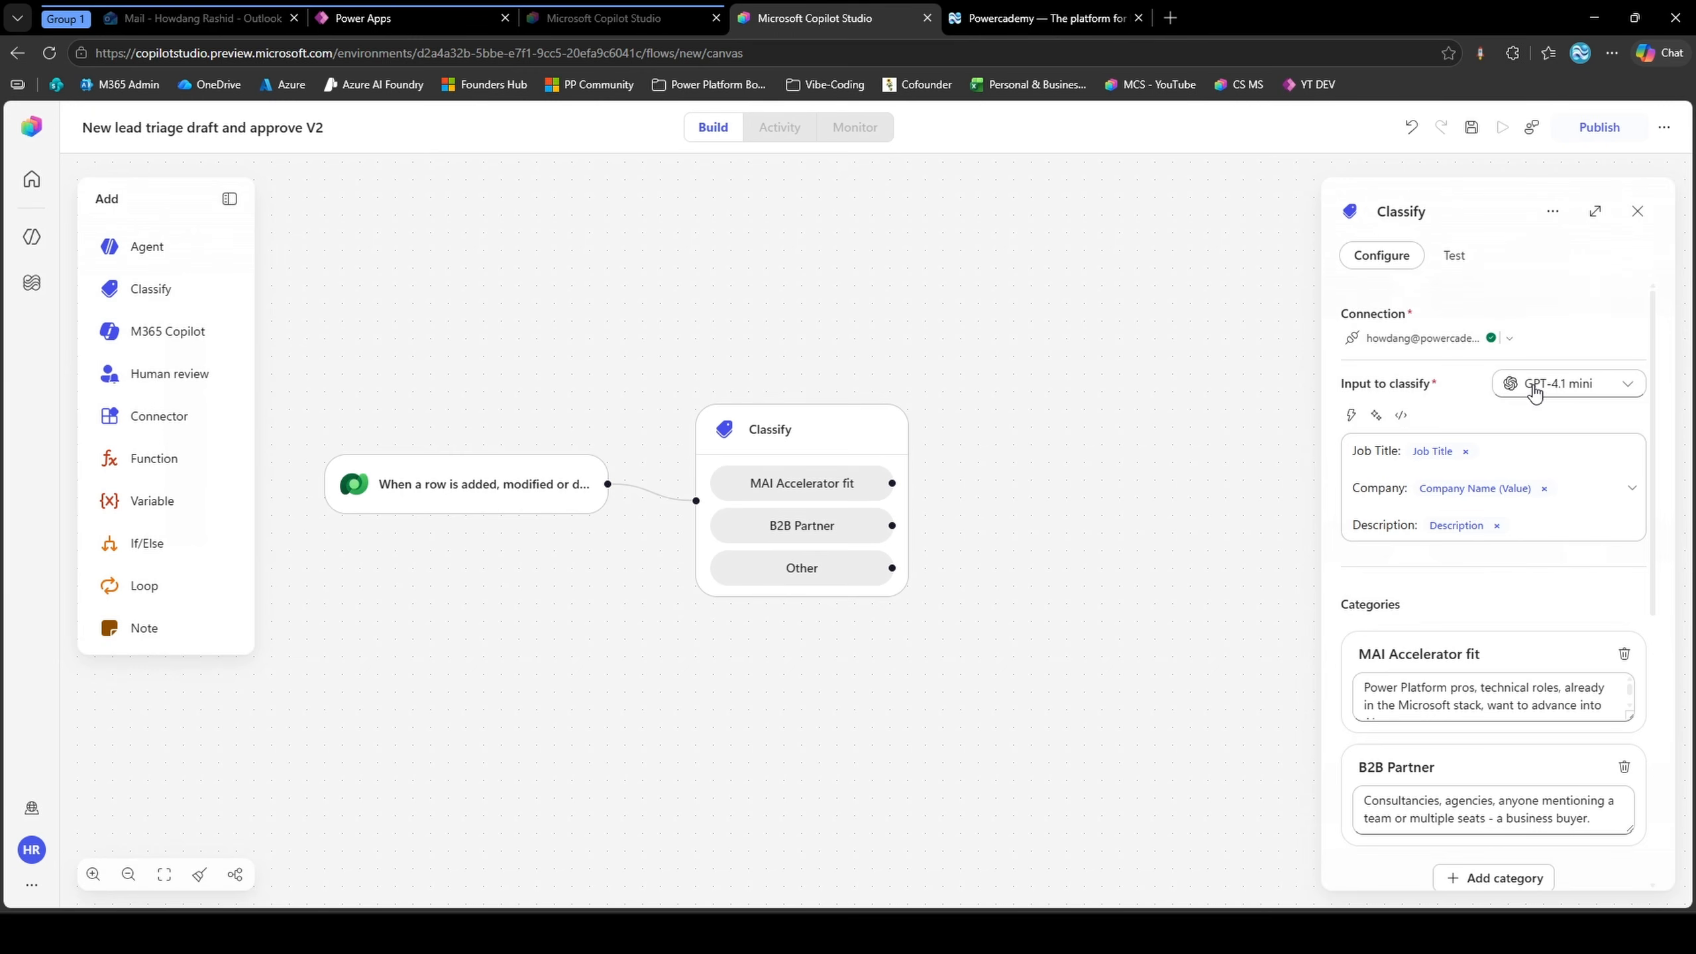
{"action": "scroll", "coordinate": [1524, 601], "scroll_direction": "down", "scroll_amount": 6}
{"action": "scroll", "coordinate": [1524, 648], "scroll_direction": "up", "scroll_amount": 3}
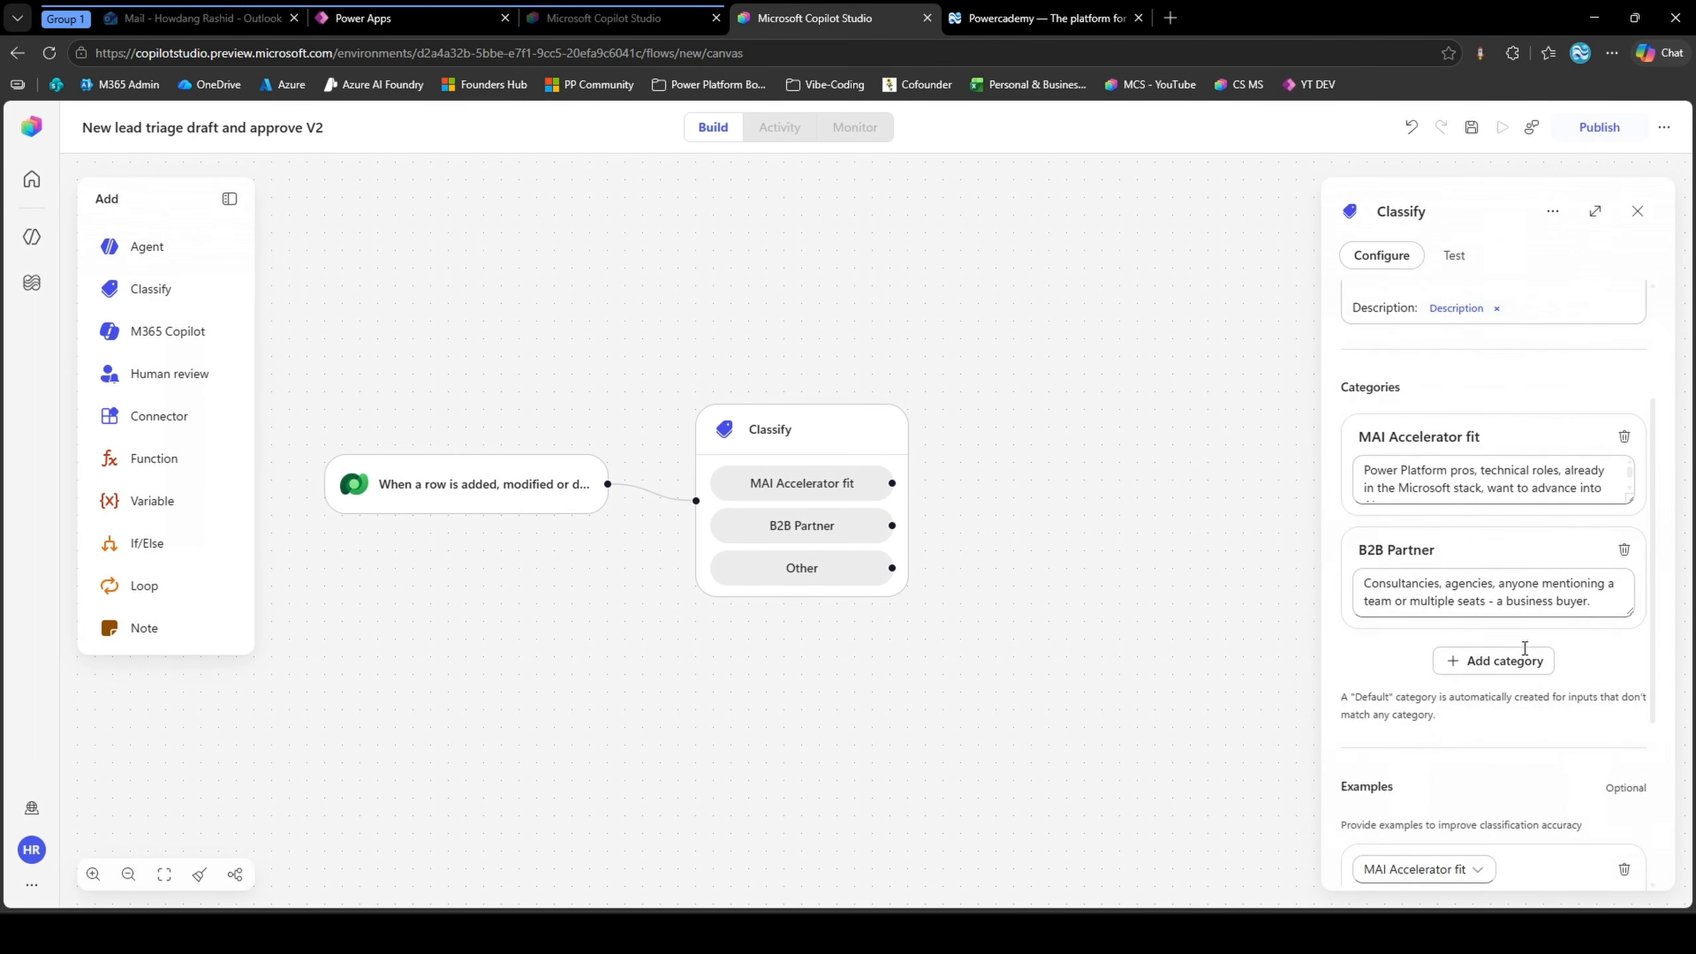
{"action": "scroll", "coordinate": [1524, 647], "scroll_direction": "up", "scroll_amount": 3}
{"action": "left_click", "coordinate": [1519, 394]}
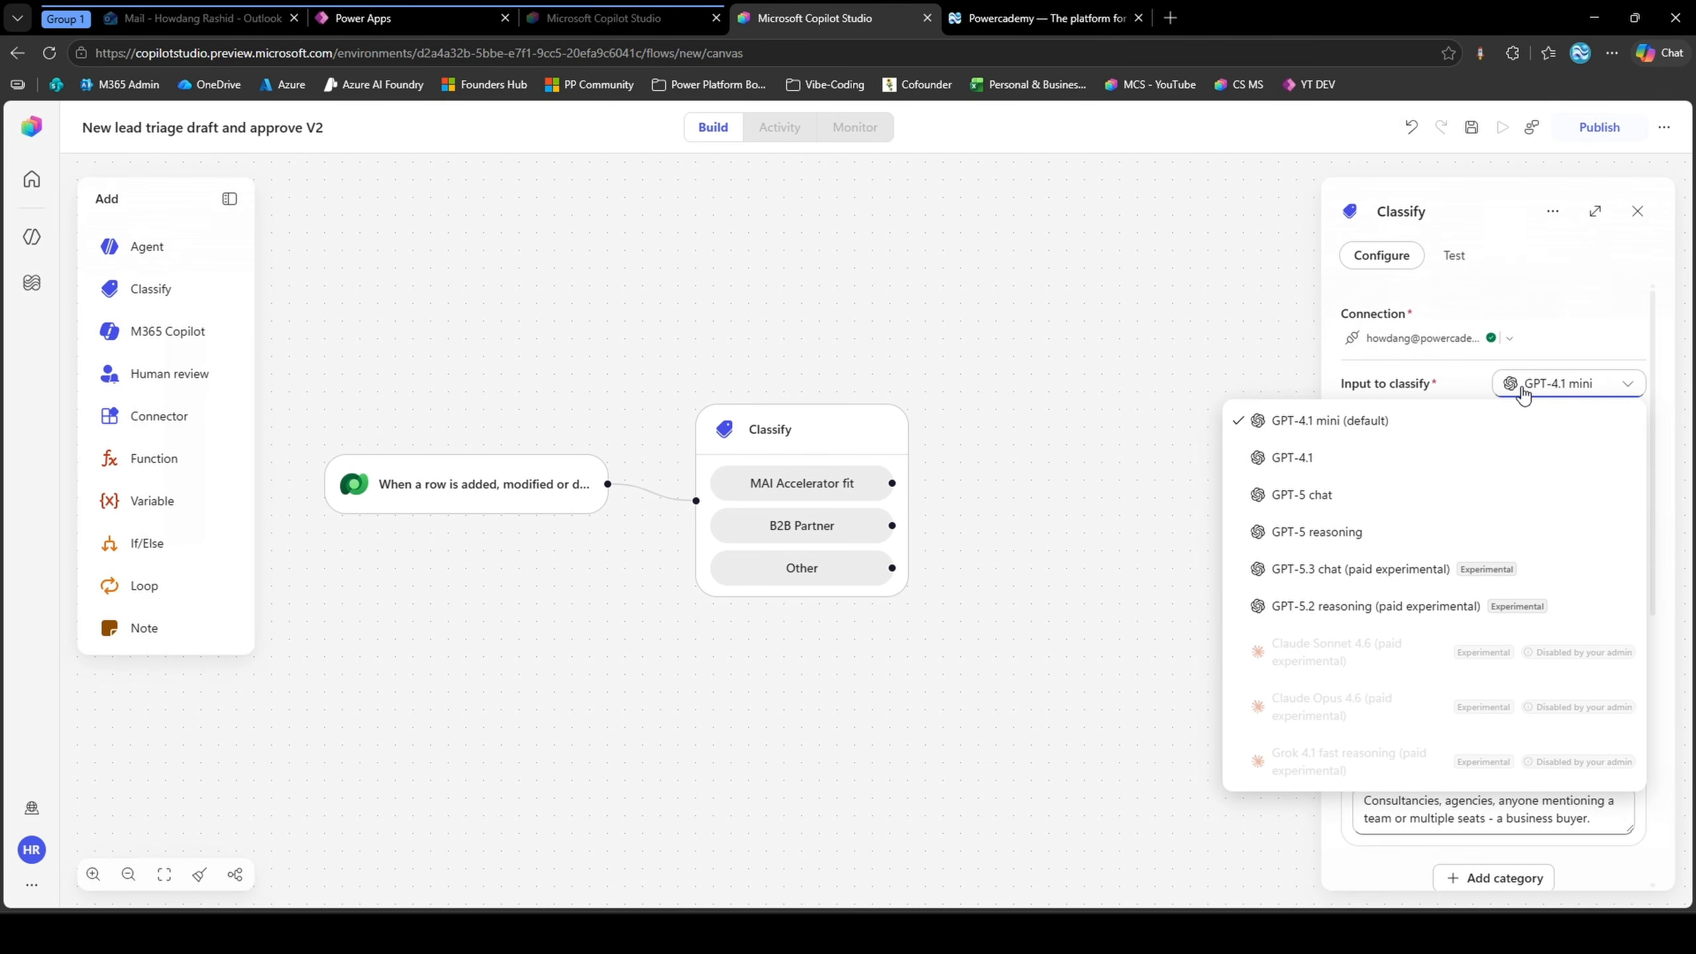
{"action": "left_click", "coordinate": [1521, 388]}
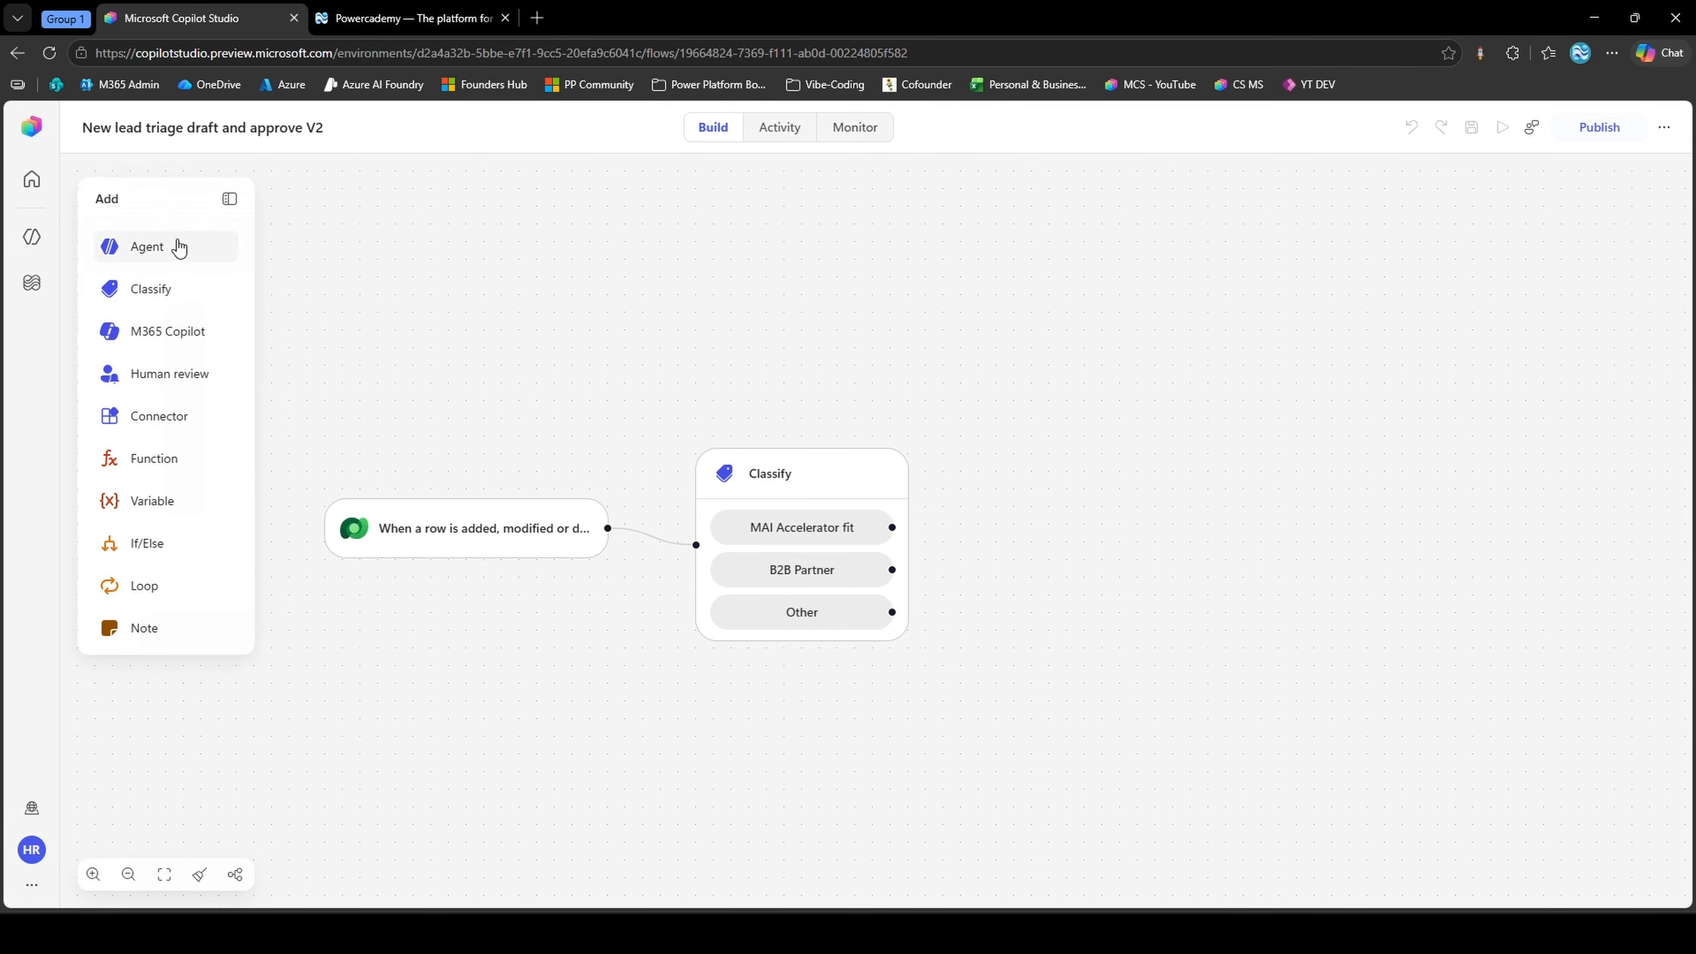
Add an Agent node after the Classify node's MAI Accelerator fit output and select Powercademy Sales Agent V2 for it
{"action": "left_click_drag", "start_coordinate": [178, 247], "coordinate": [1046, 538]}
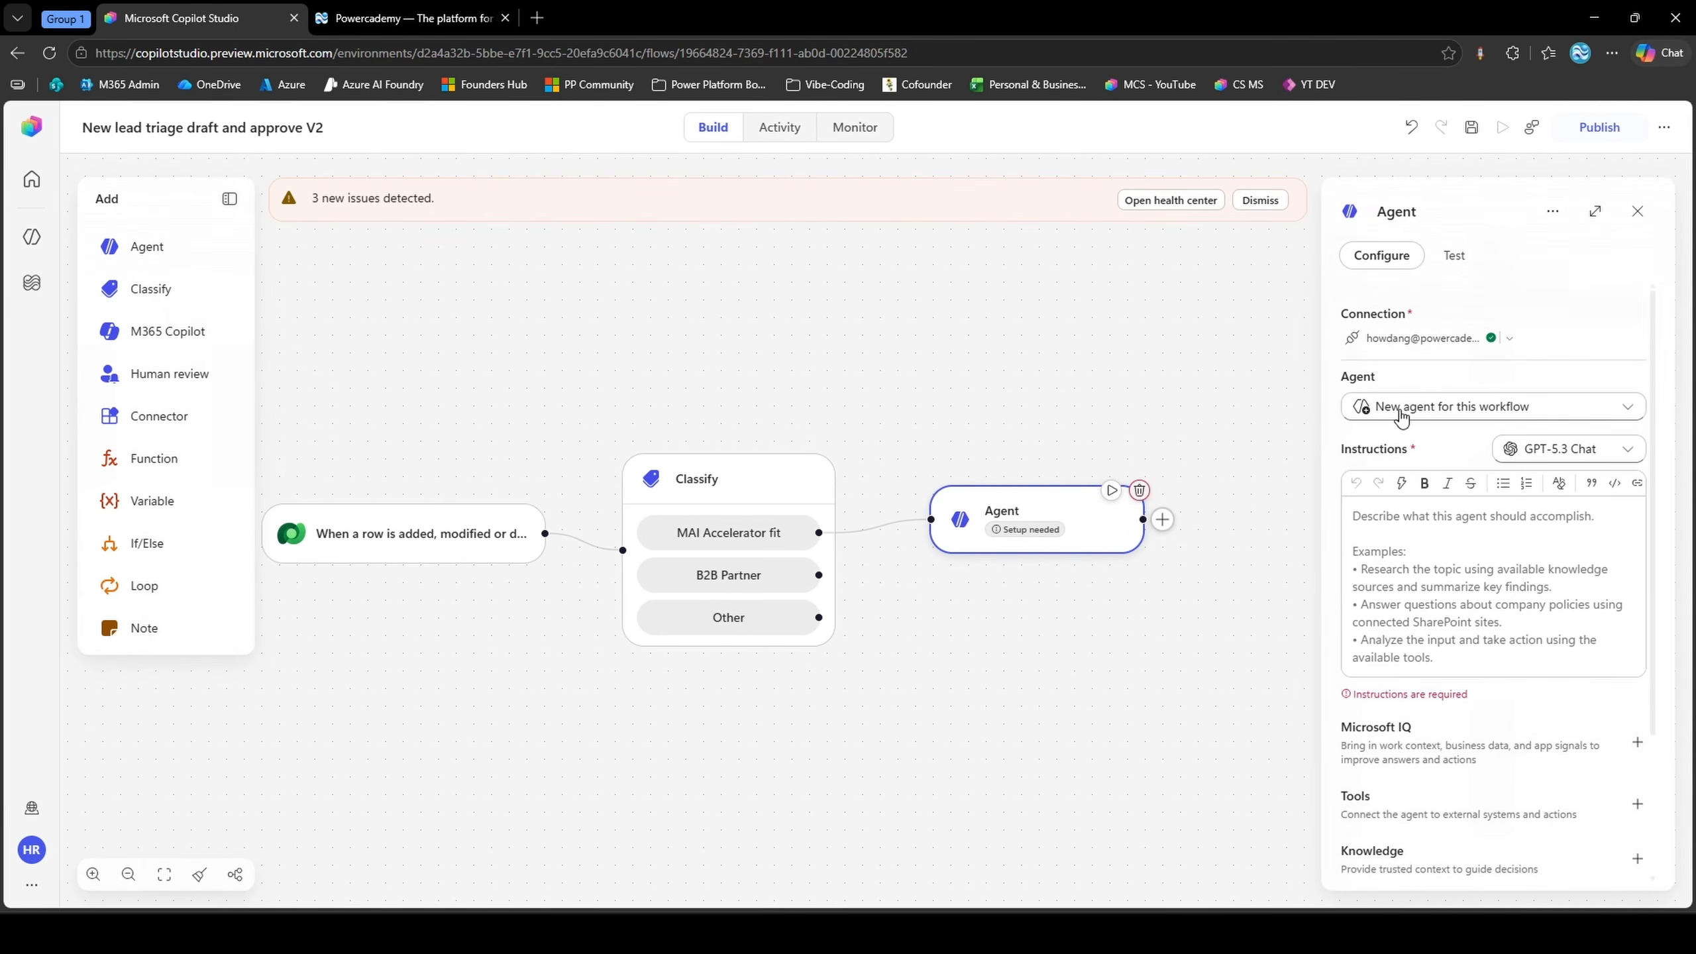
{"action": "left_click", "coordinate": [1401, 412]}
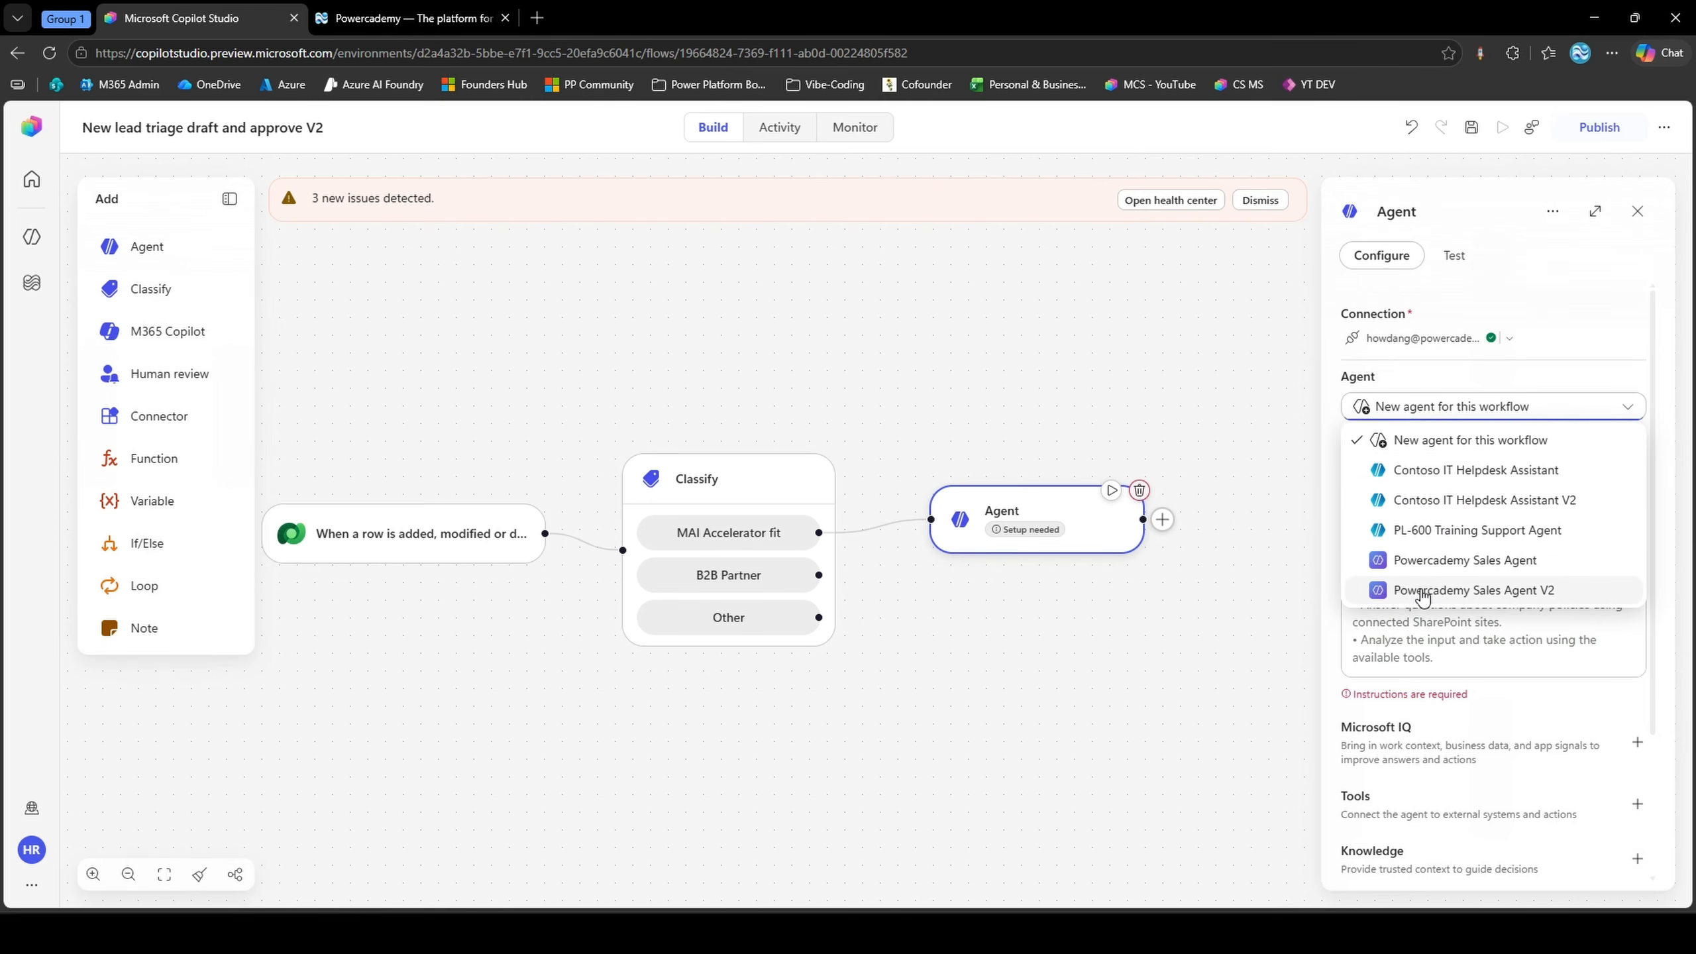
{"action": "left_click", "coordinate": [1427, 591]}
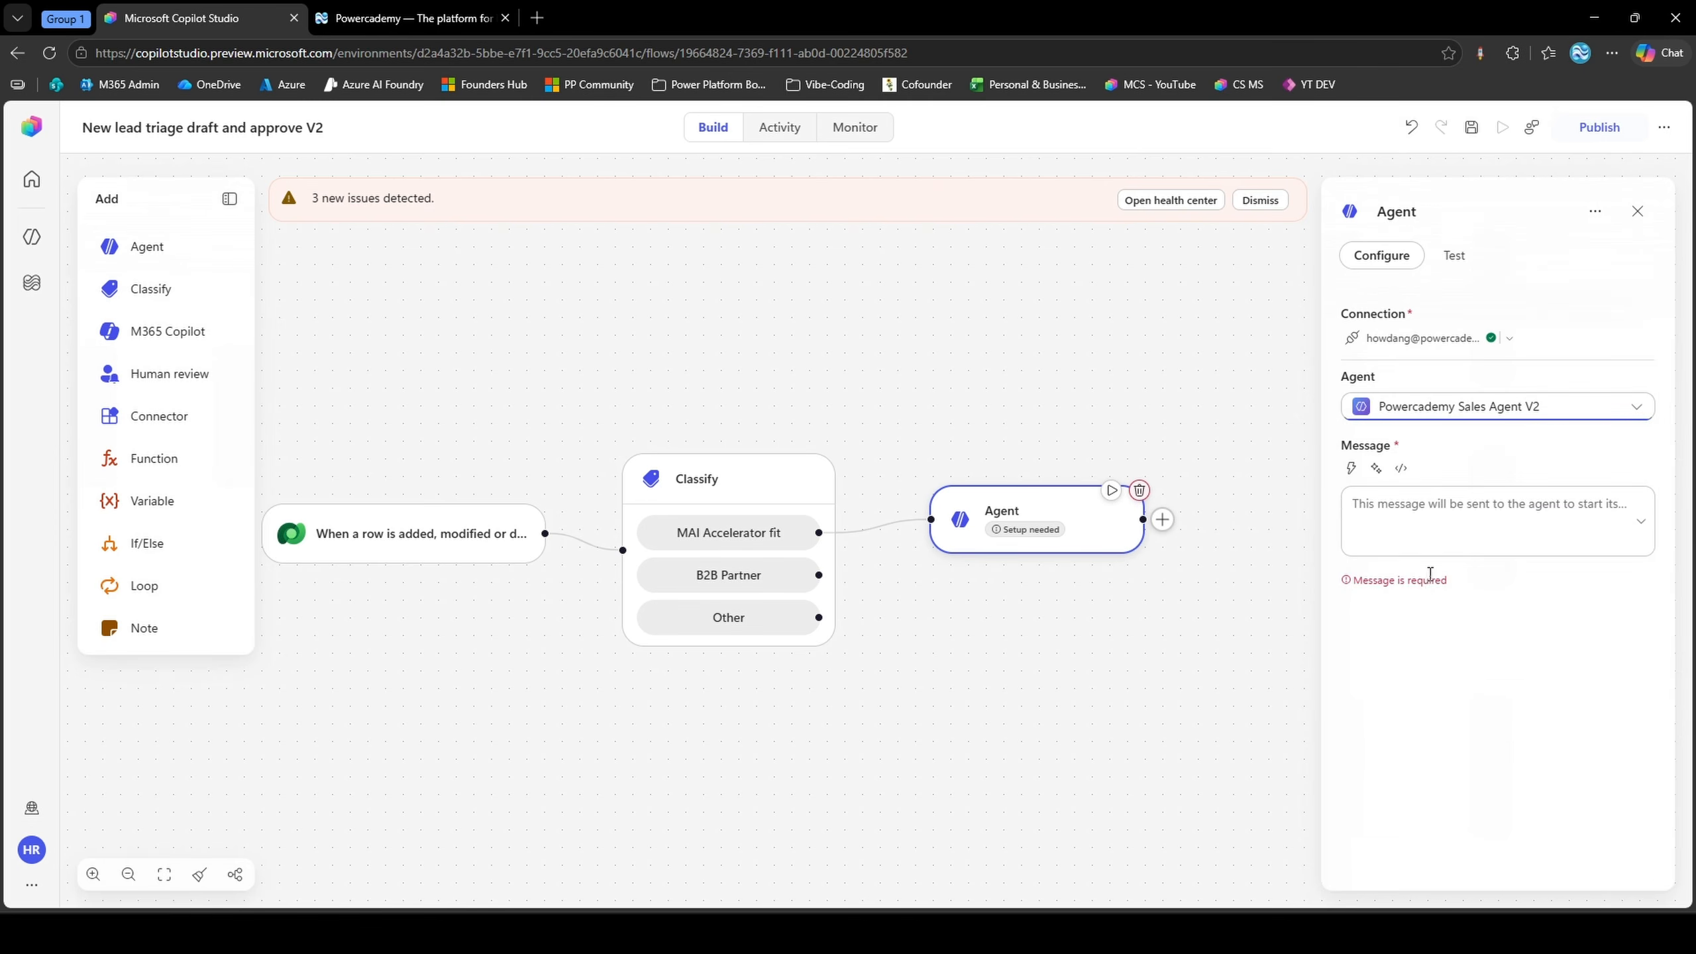
Fill the agent message with a prompt to draft a short, warm, segment-tailored welcome email with {Classify output} and {contact name, company, title} placeholders
{"action": "left_click", "coordinate": [1379, 521]}
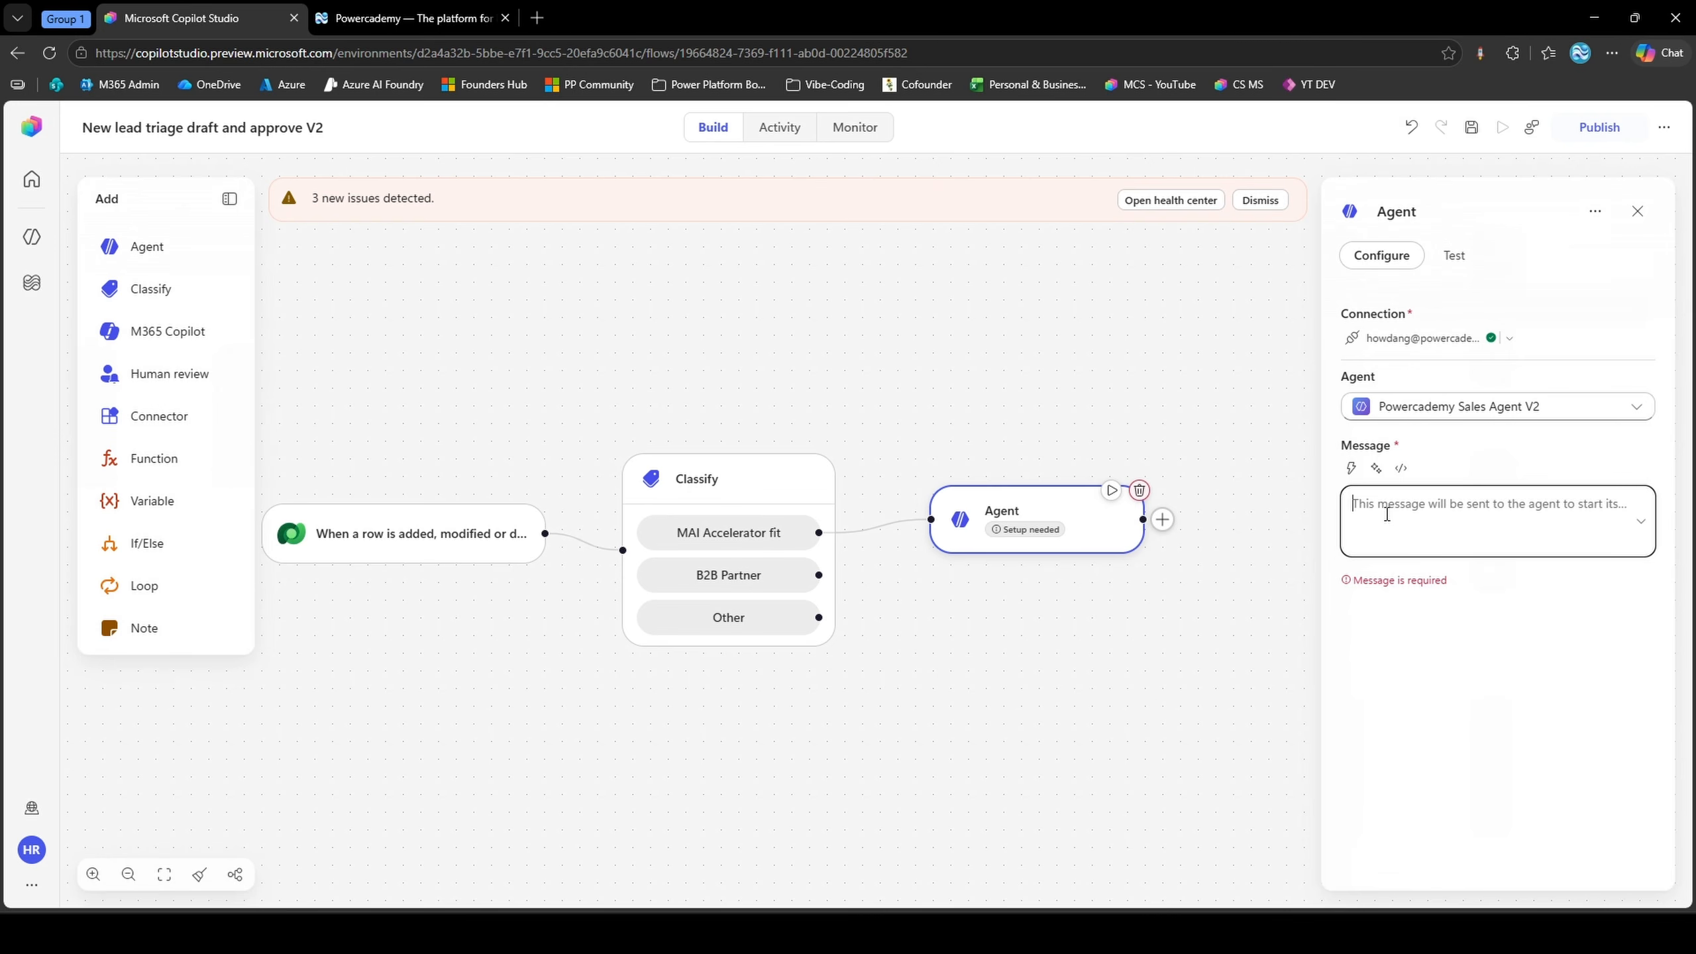
{"action": "type", "text": "A new contact has joined, segmented as {Classify output}.  Their details: {contact name, company, title}. Using your knowledge of Powercademy's programmes, draft a short, warm welcome email tailored to that segment. Point them to the single most relevant next step. Return just the email body."}
{"action": "left_click", "coordinate": [1452, 524]}
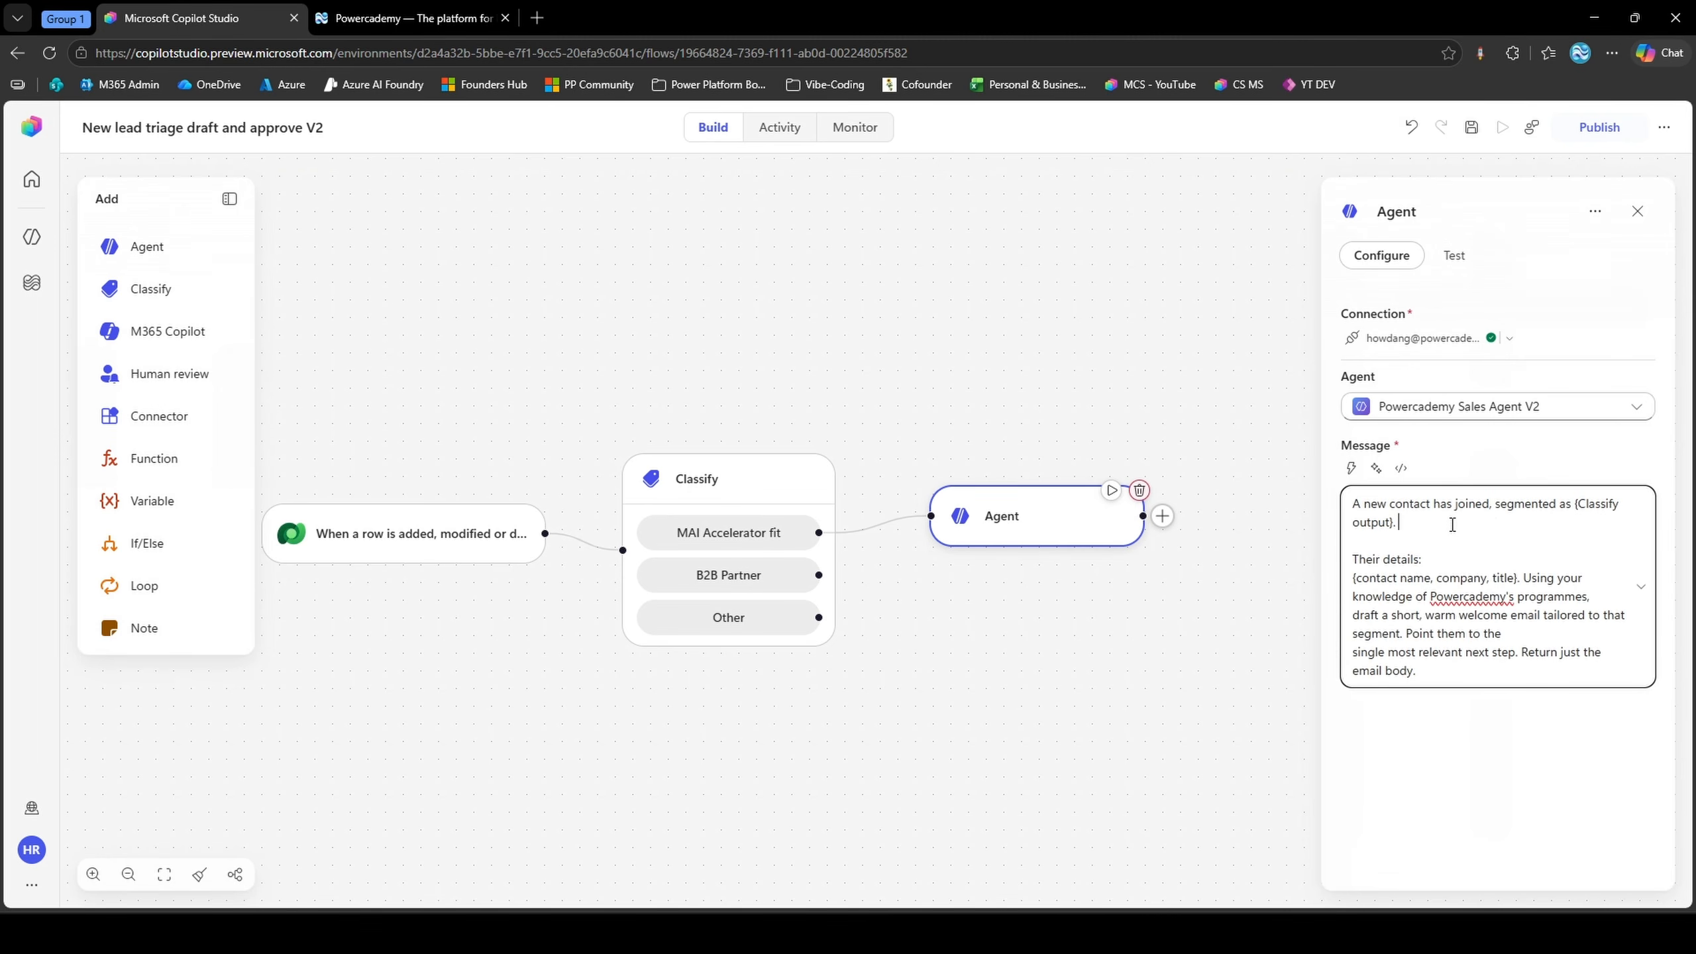
{"action": "triple_click", "coordinate": [1451, 525]}
{"action": "left_click", "coordinate": [1422, 526]}
Replace the {Classify output} placeholder in the agent message with the Classify node's Category dynamic value
{"action": "left_click_drag", "start_coordinate": [1576, 503], "coordinate": [1397, 521]}
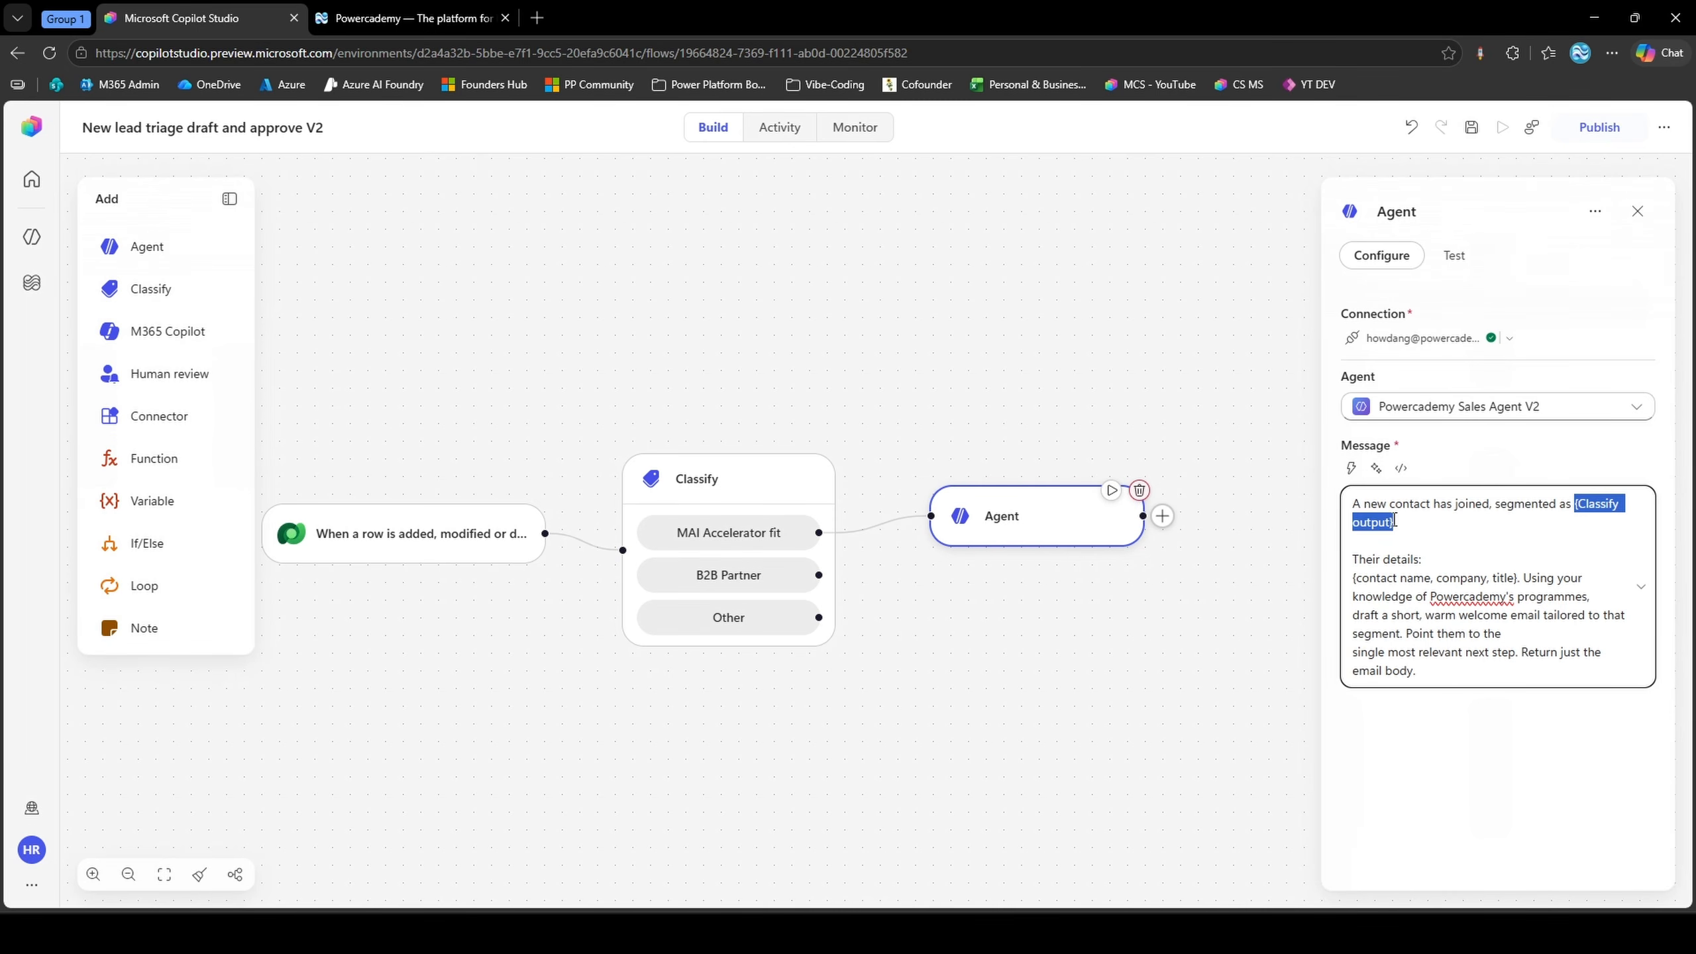
{"action": "key", "text": "BackSpace"}
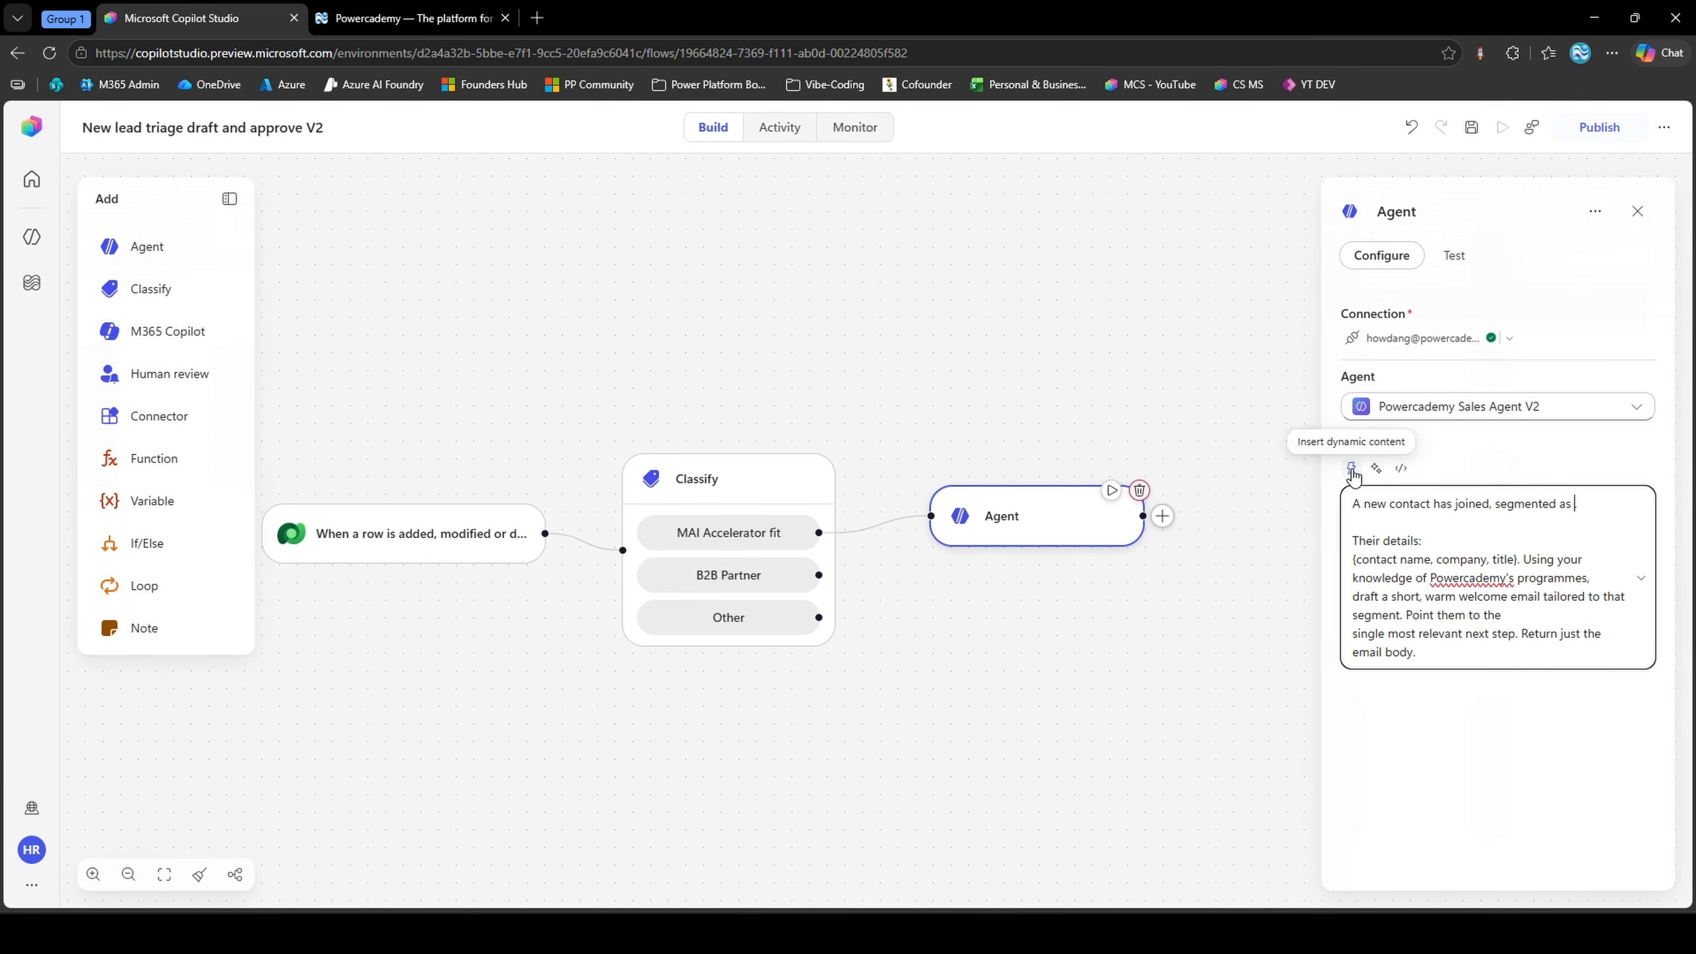
{"action": "left_click", "coordinate": [1352, 470]}
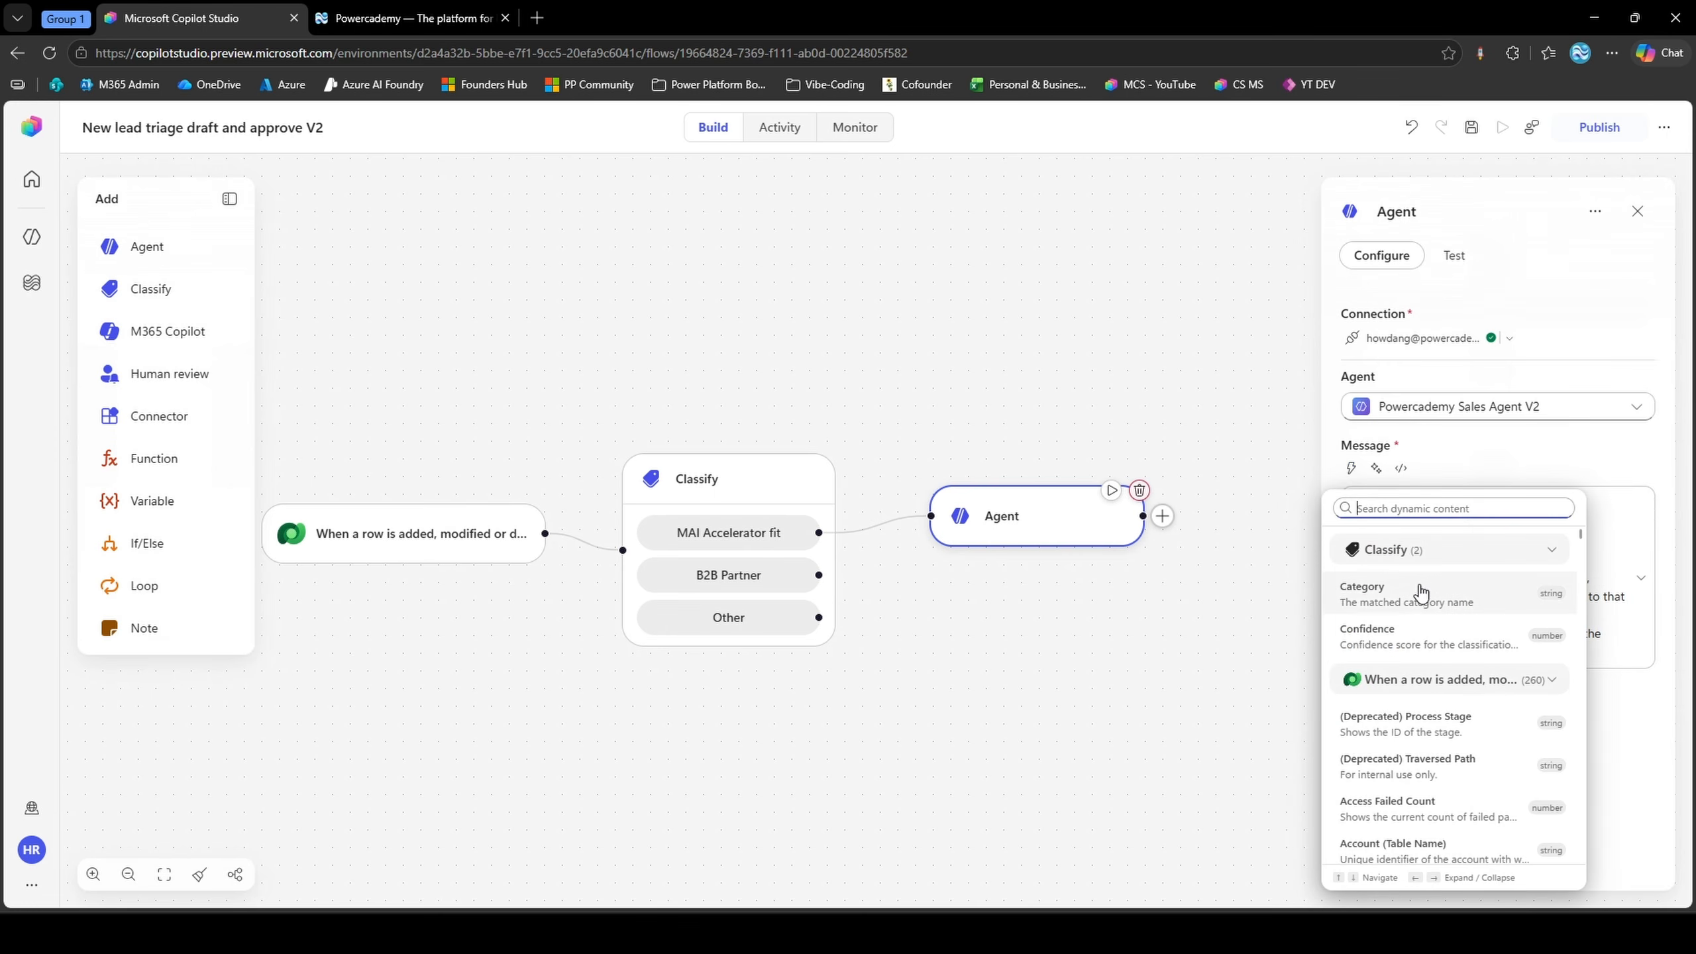
{"action": "left_click", "coordinate": [1371, 604]}
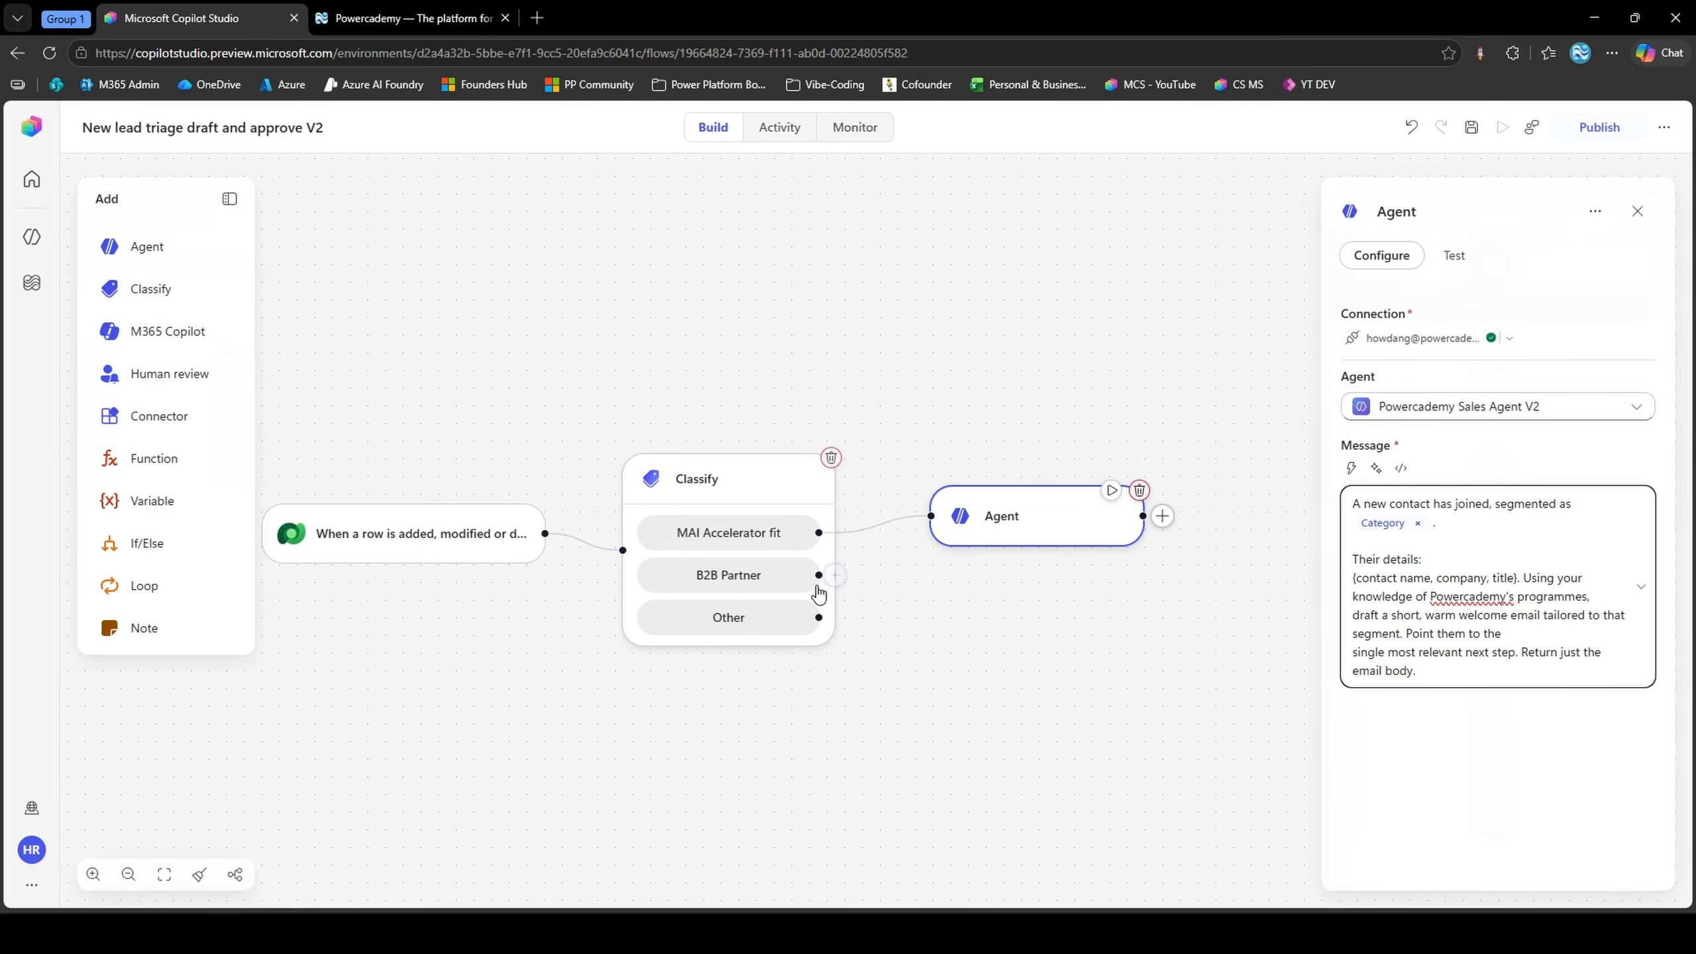
Connect the Classify node's B2B Partner and Other outputs to the Agent node
{"action": "left_click_drag", "start_coordinate": [828, 574], "coordinate": [928, 515]}
{"action": "left_click_drag", "start_coordinate": [818, 618], "coordinate": [930, 515]}
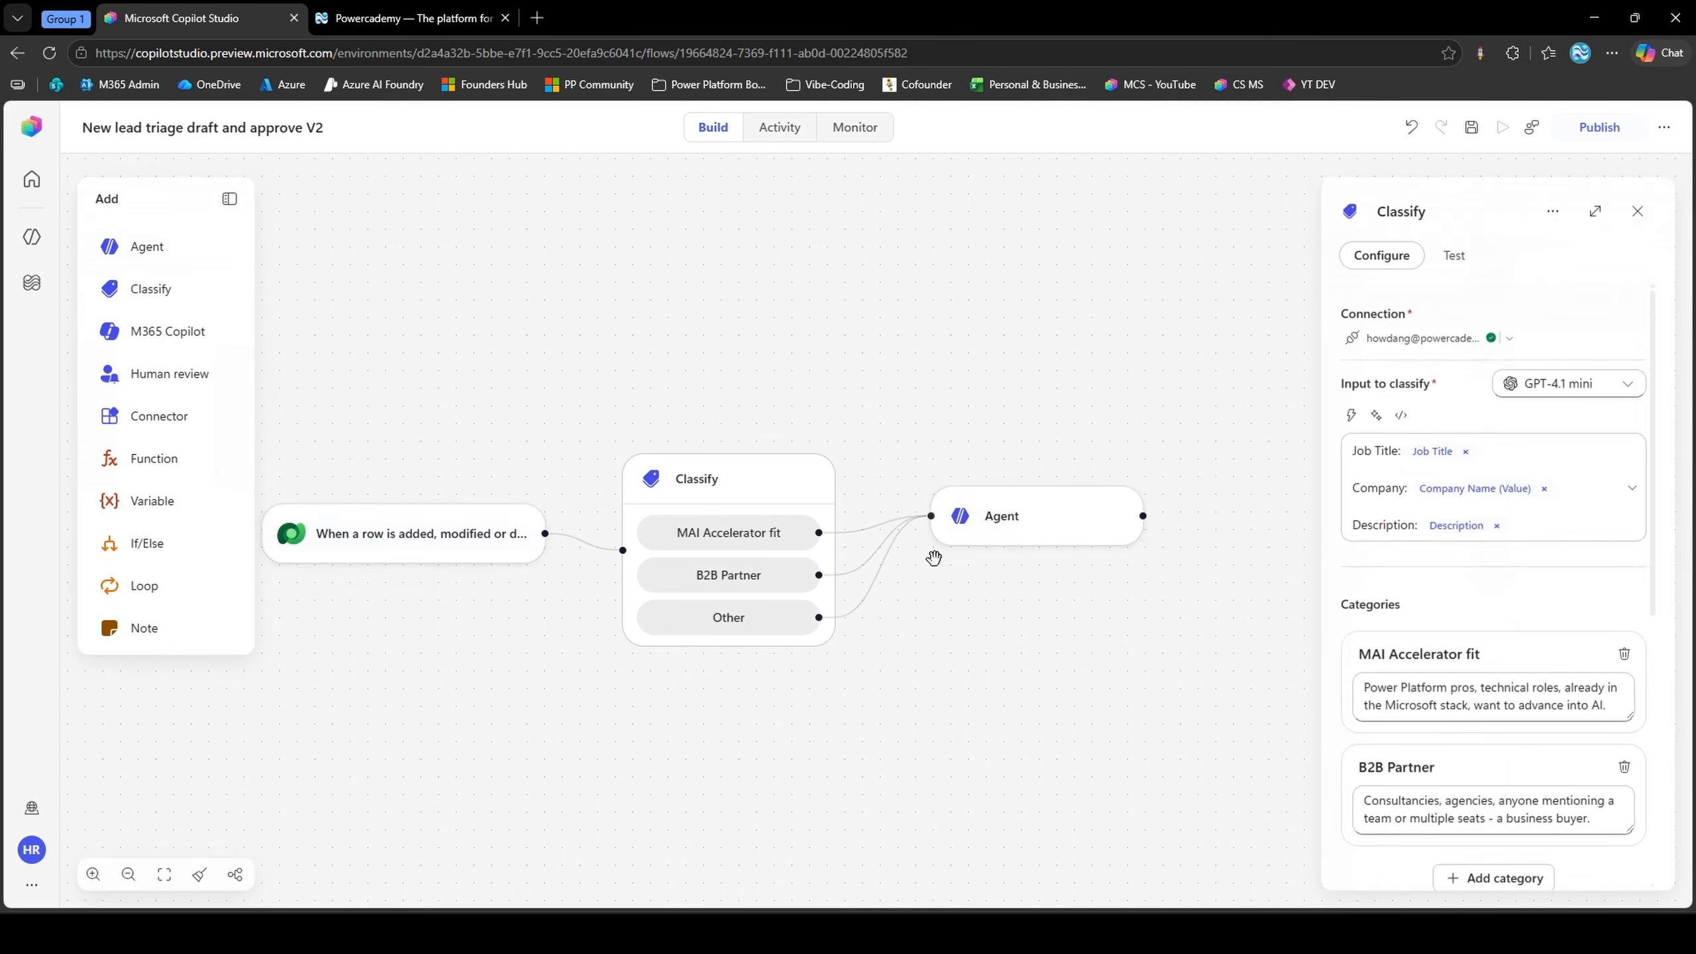
Add the labels "Contact Name:", "Company:" and "Title:" on separate lines below "Their details:" in the agent message, preceded by a blank line
{"action": "left_click", "coordinate": [964, 538]}
{"action": "left_click", "coordinate": [1465, 564]}
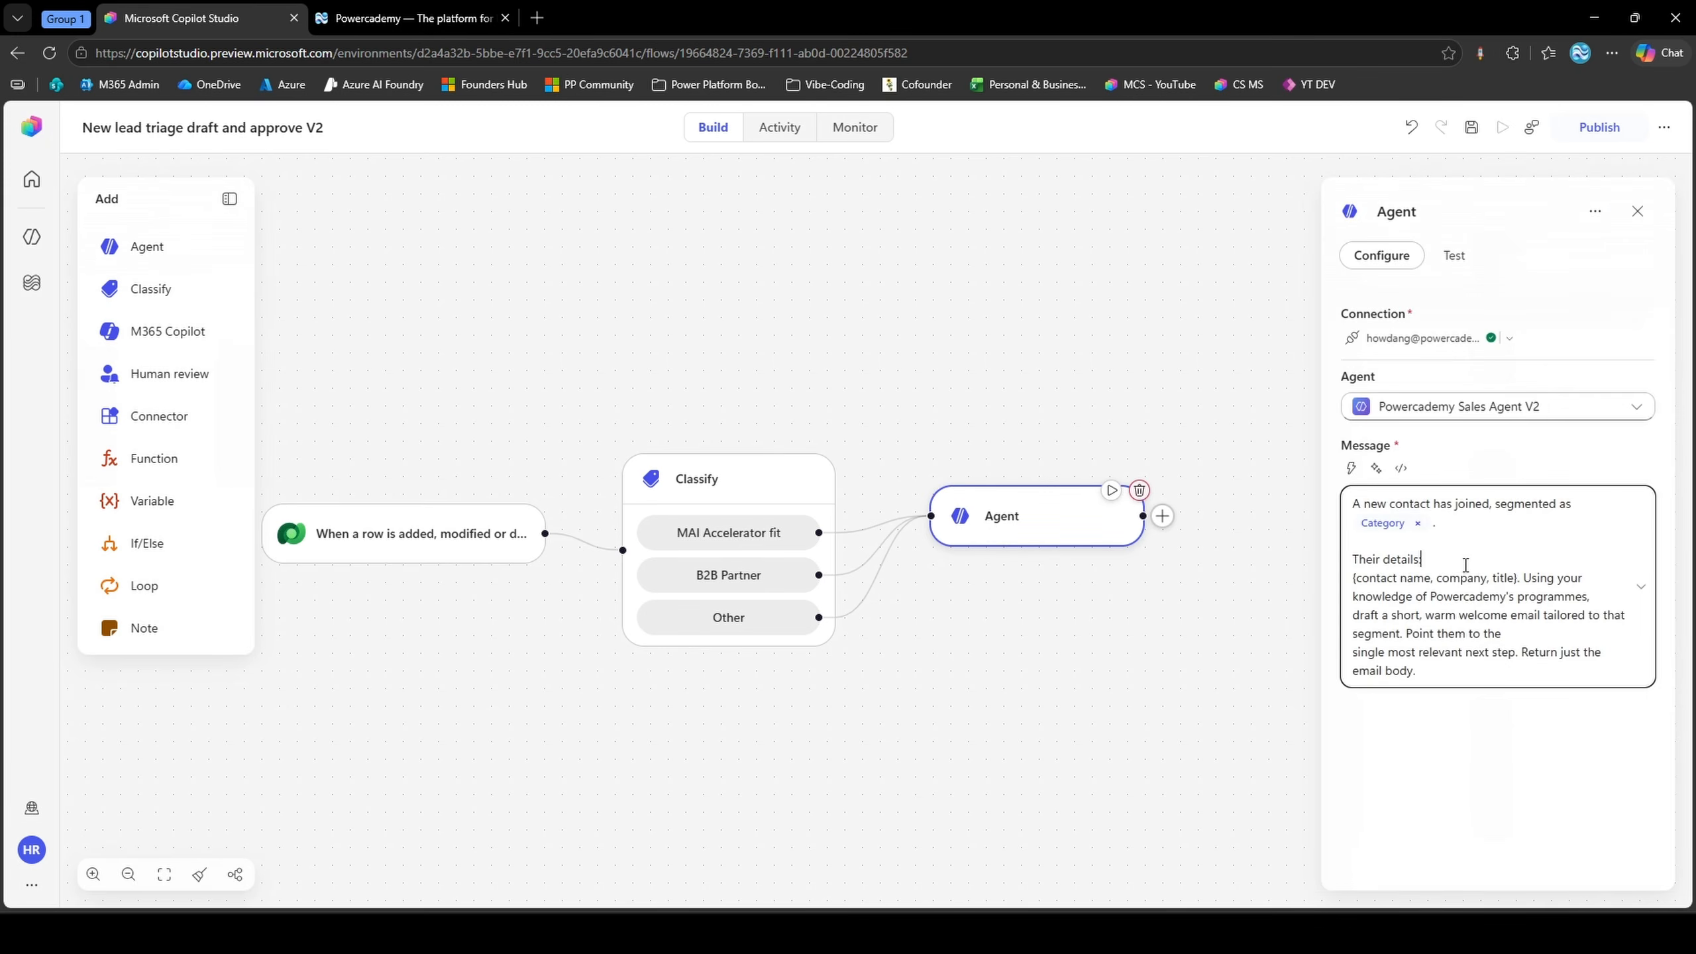
{"action": "key", "text": "Return"}
{"action": "key", "text": "Return"}
{"action": "left_click", "coordinate": [1415, 582]}
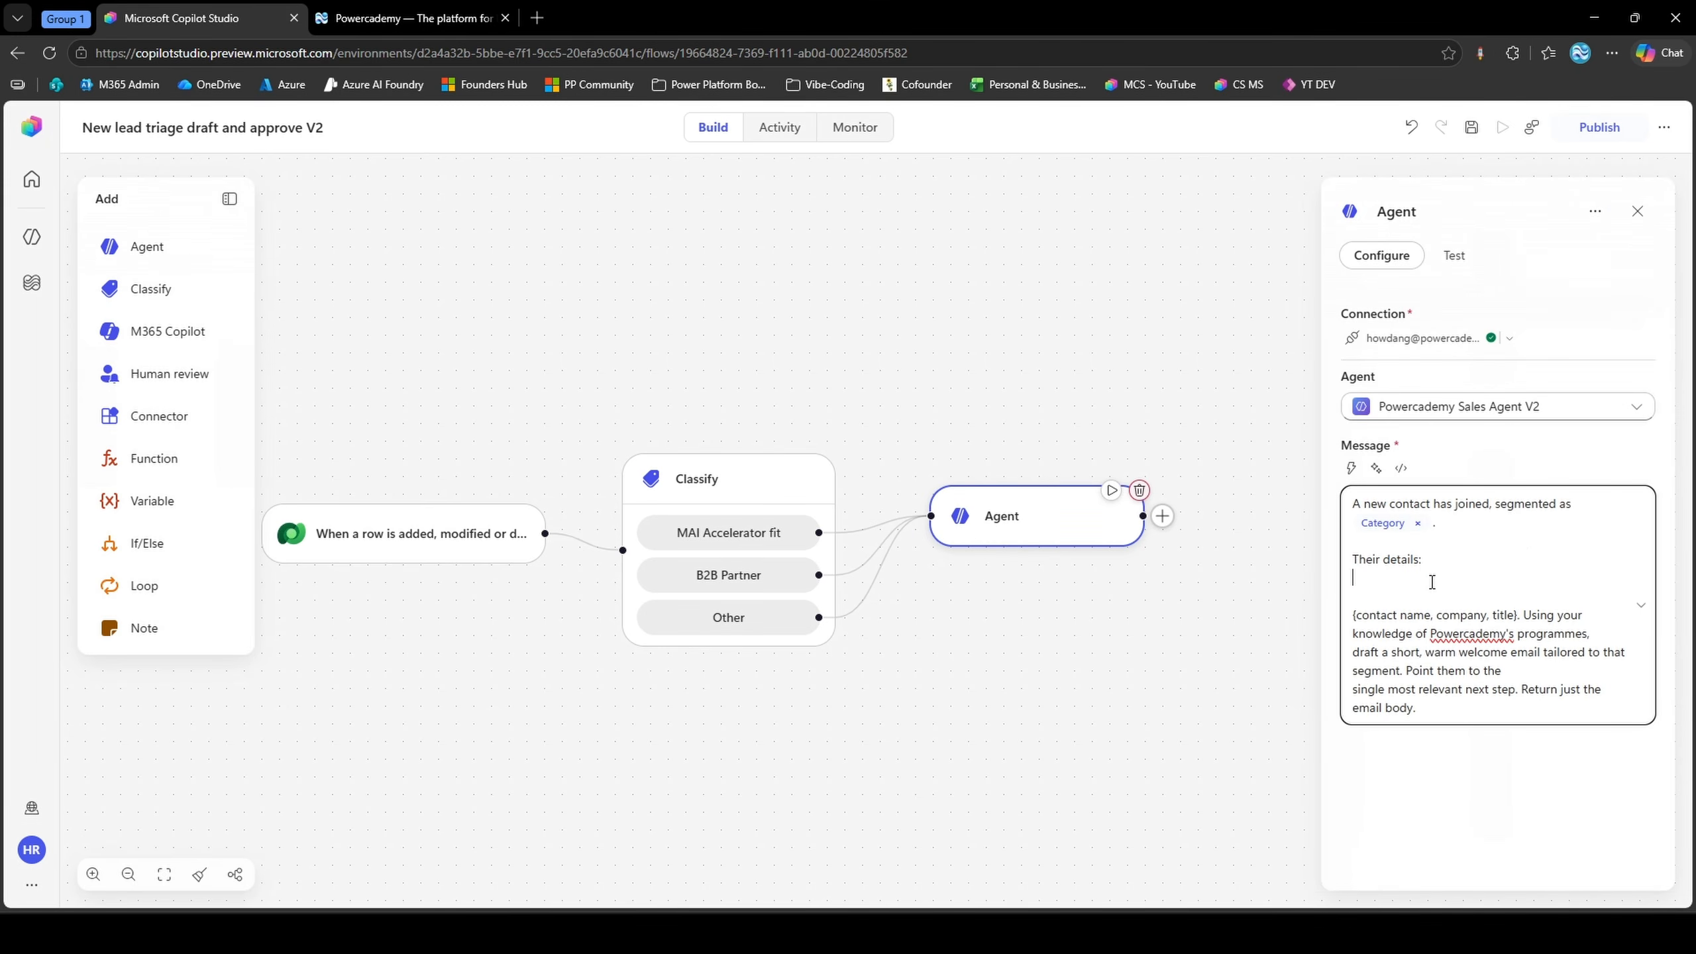
{"action": "type", "text": "Contact Name"}
{"action": "key", "text": "Return"}
{"action": "type", "text": "Co"}
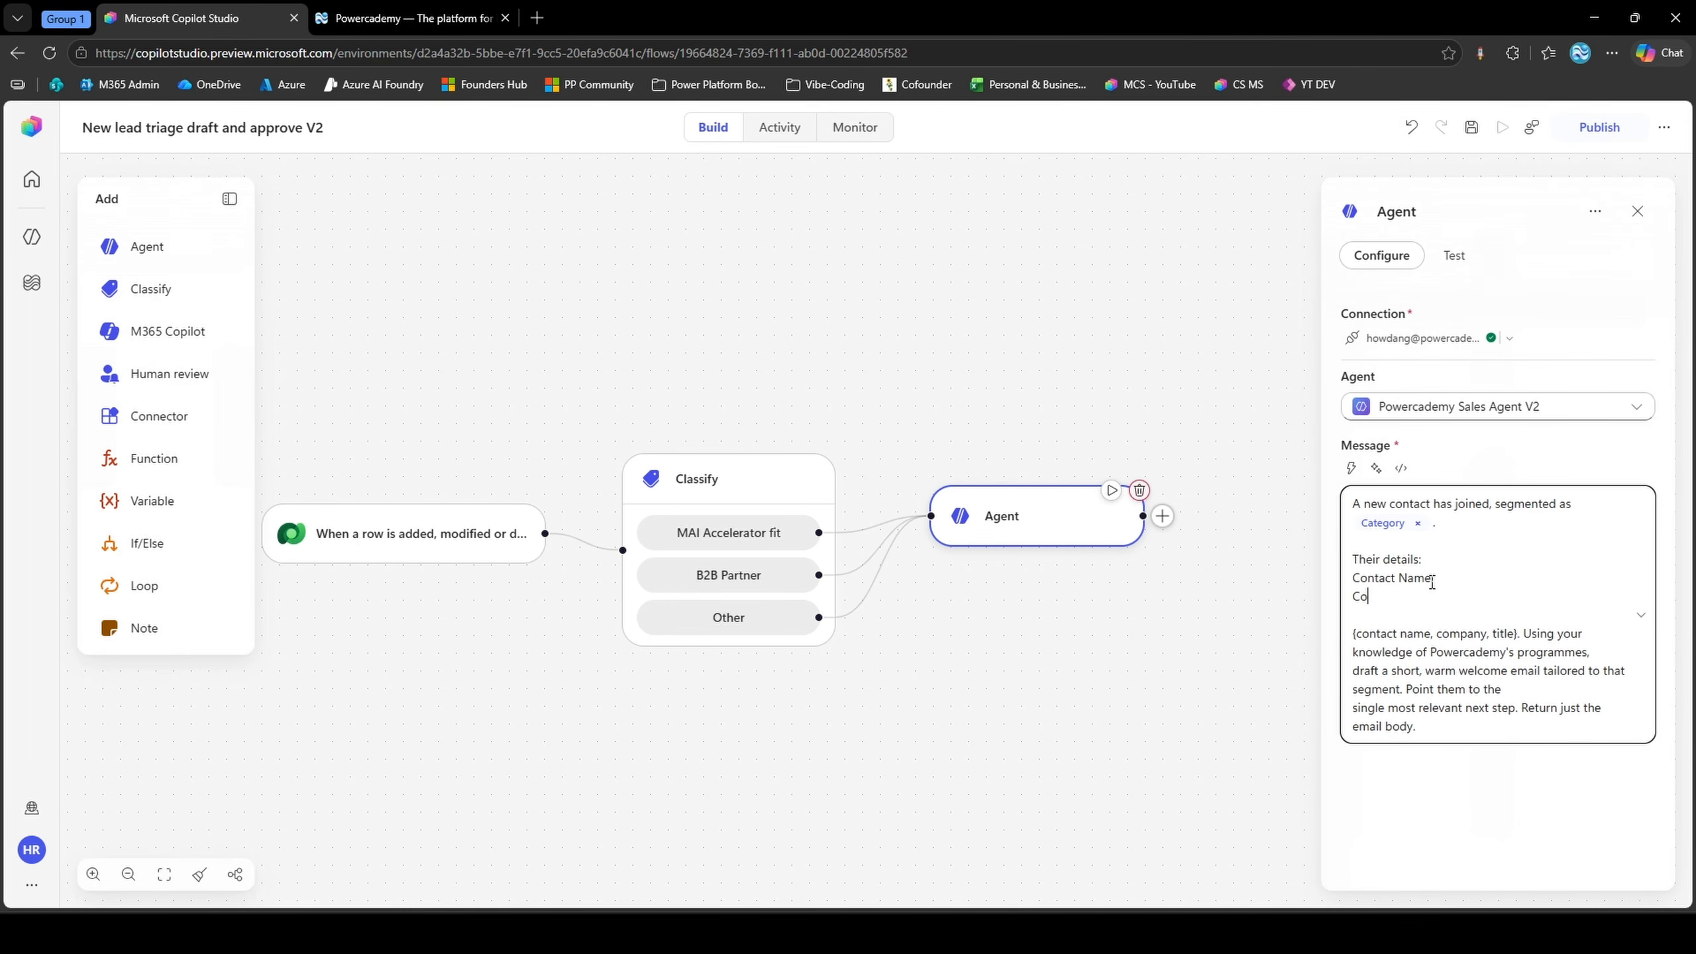
{"action": "type", "text": "mpany:"}
{"action": "key", "text": "Return"}
{"action": "type", "text": "Title:"}
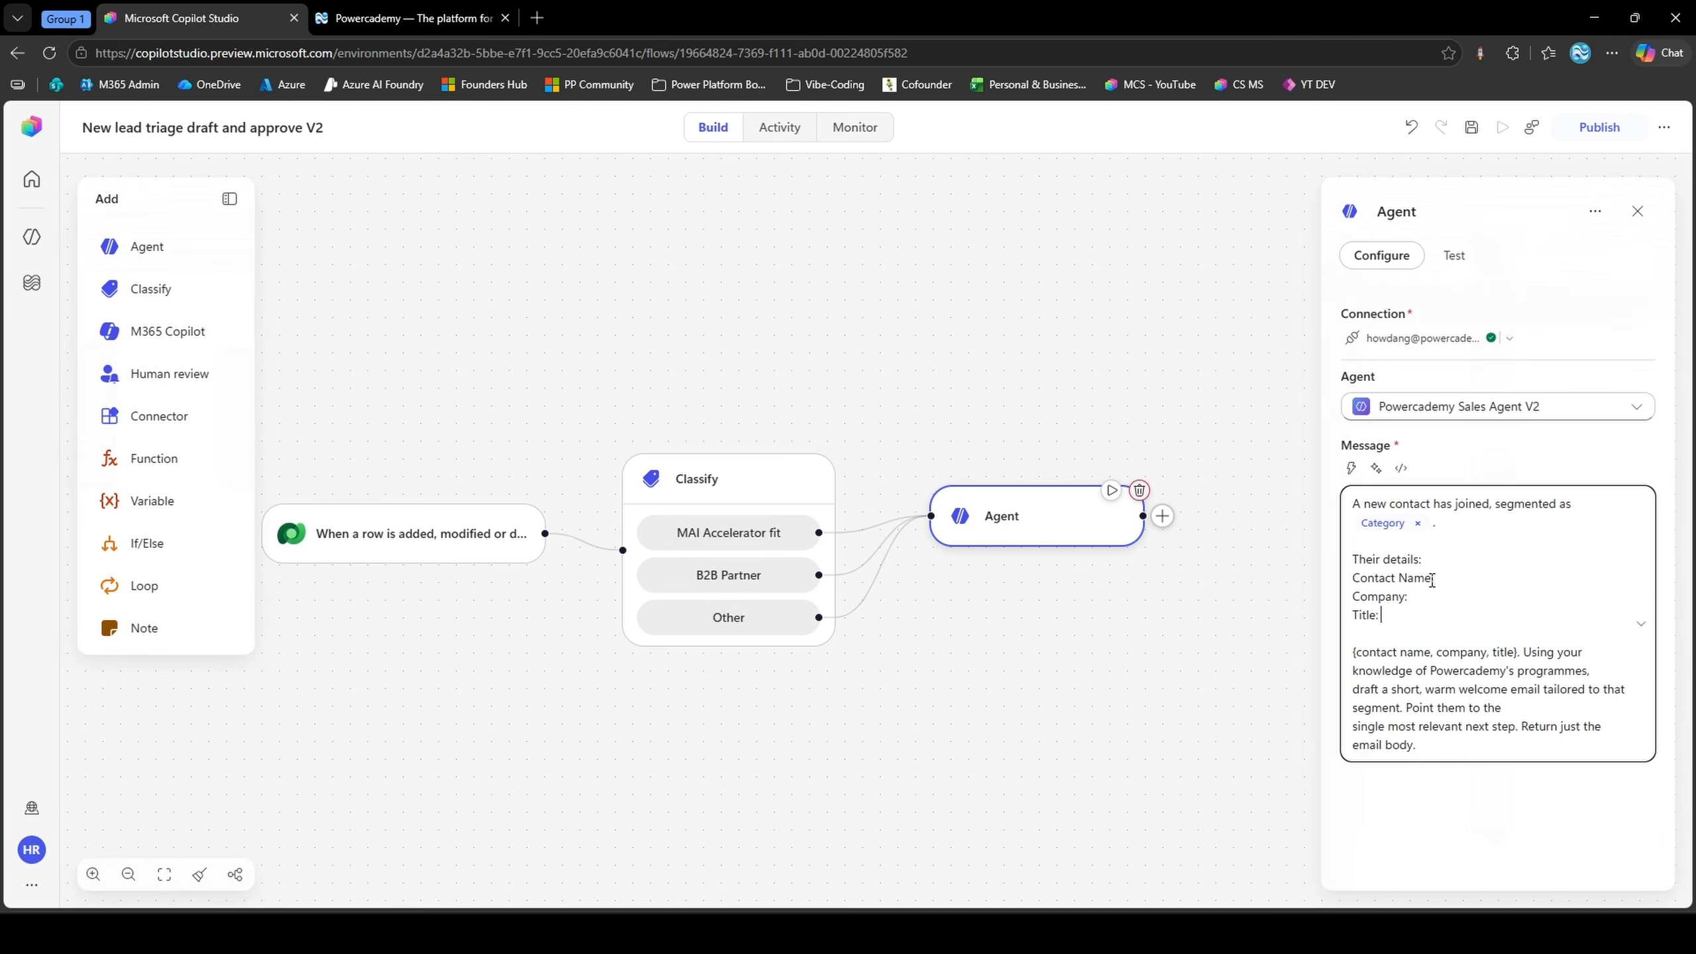
{"action": "left_click", "coordinate": [1442, 562]}
{"action": "key", "text": "Return"}
Insert the Full Name dynamic value after "Contact Name:" and Company Name (Value) after "Company:" in the agent message
{"action": "left_click", "coordinate": [1454, 592]}
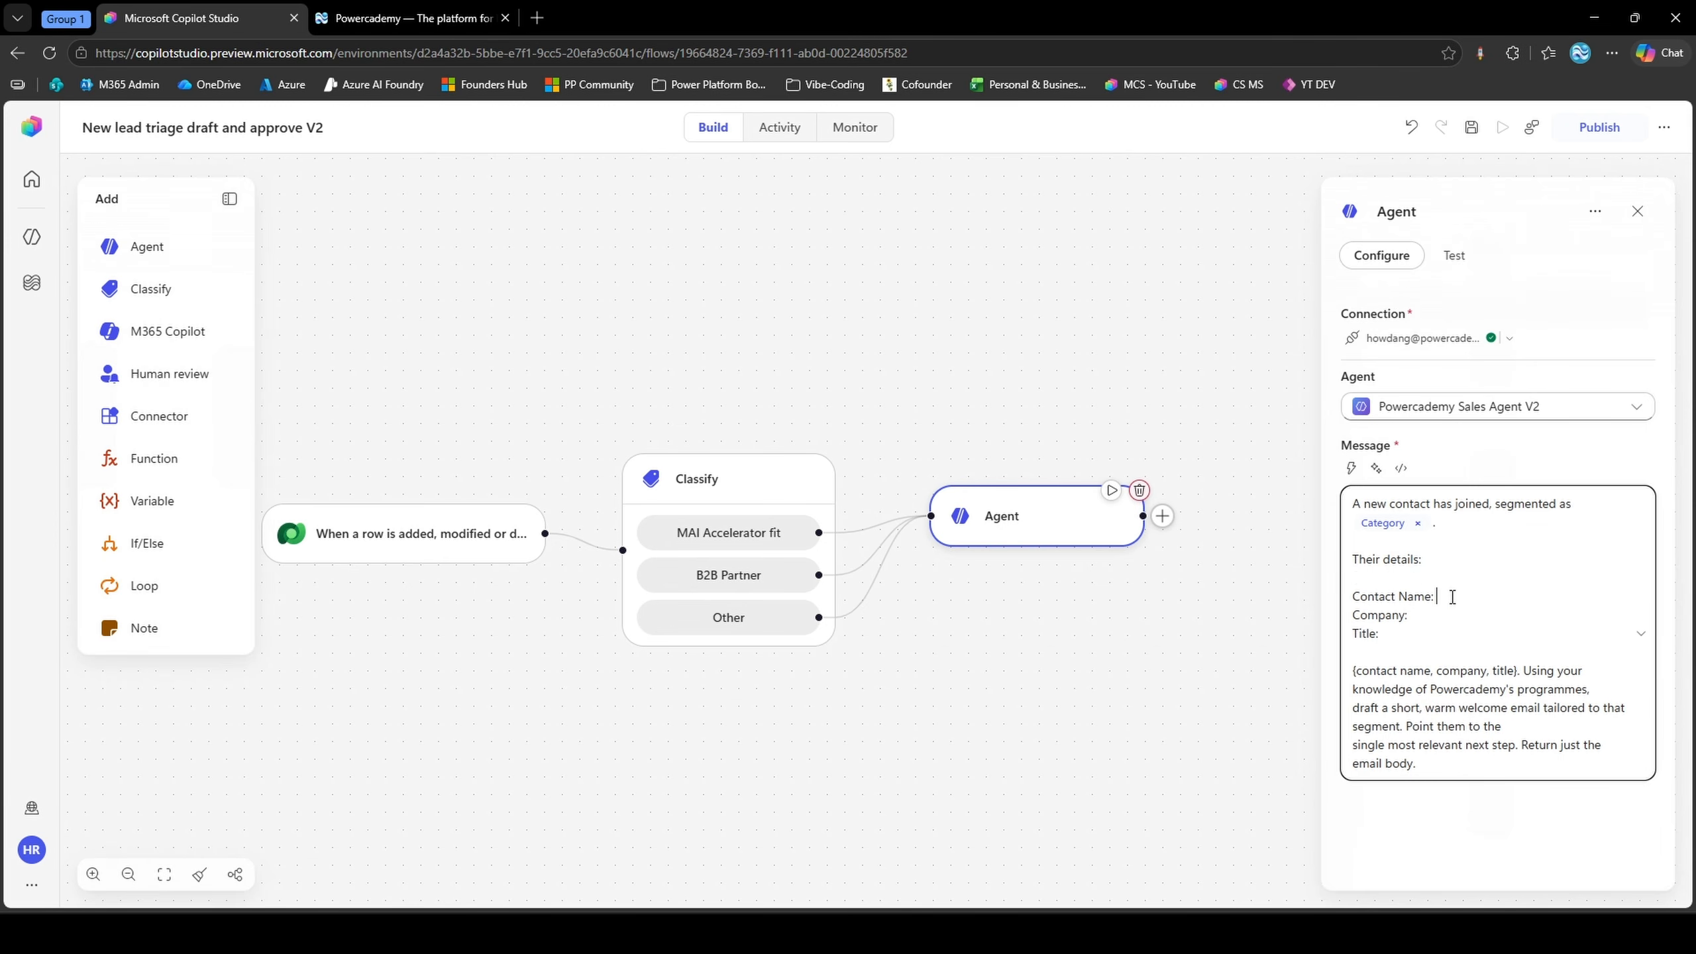
{"action": "left_click", "coordinate": [1350, 468]}
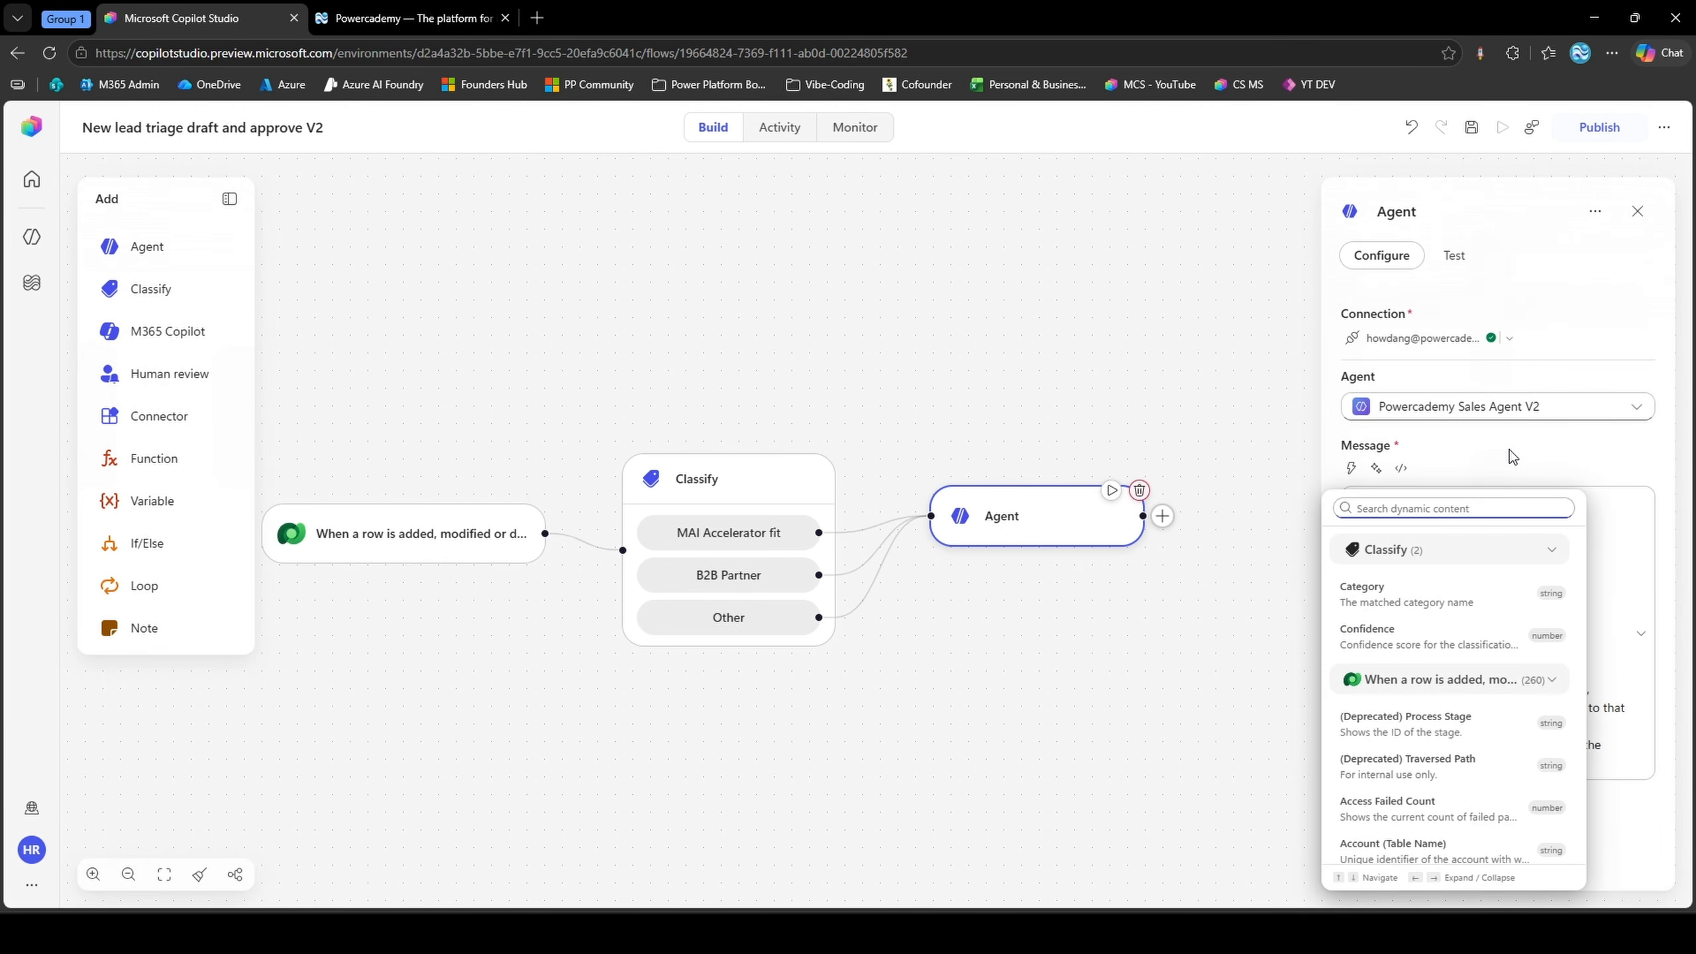
{"action": "type", "text": "full name"}
{"action": "left_click", "coordinate": [1437, 590]}
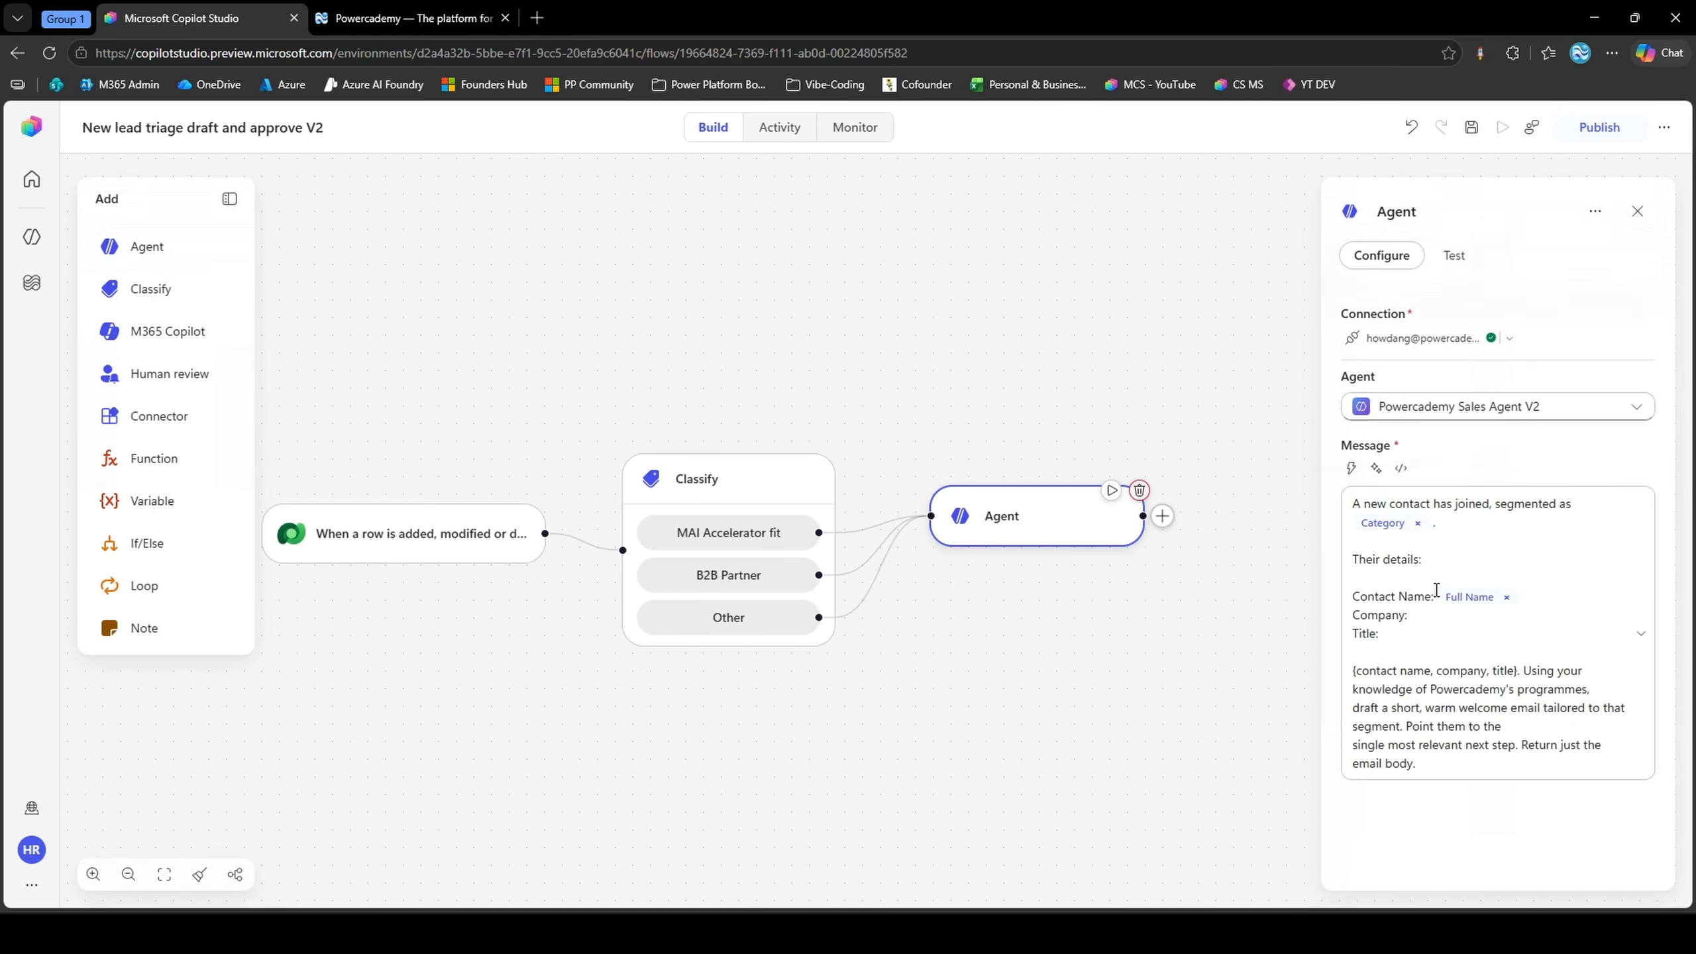
{"action": "left_click", "coordinate": [1448, 616]}
{"action": "left_click", "coordinate": [1350, 468]}
{"action": "type", "text": "company"}
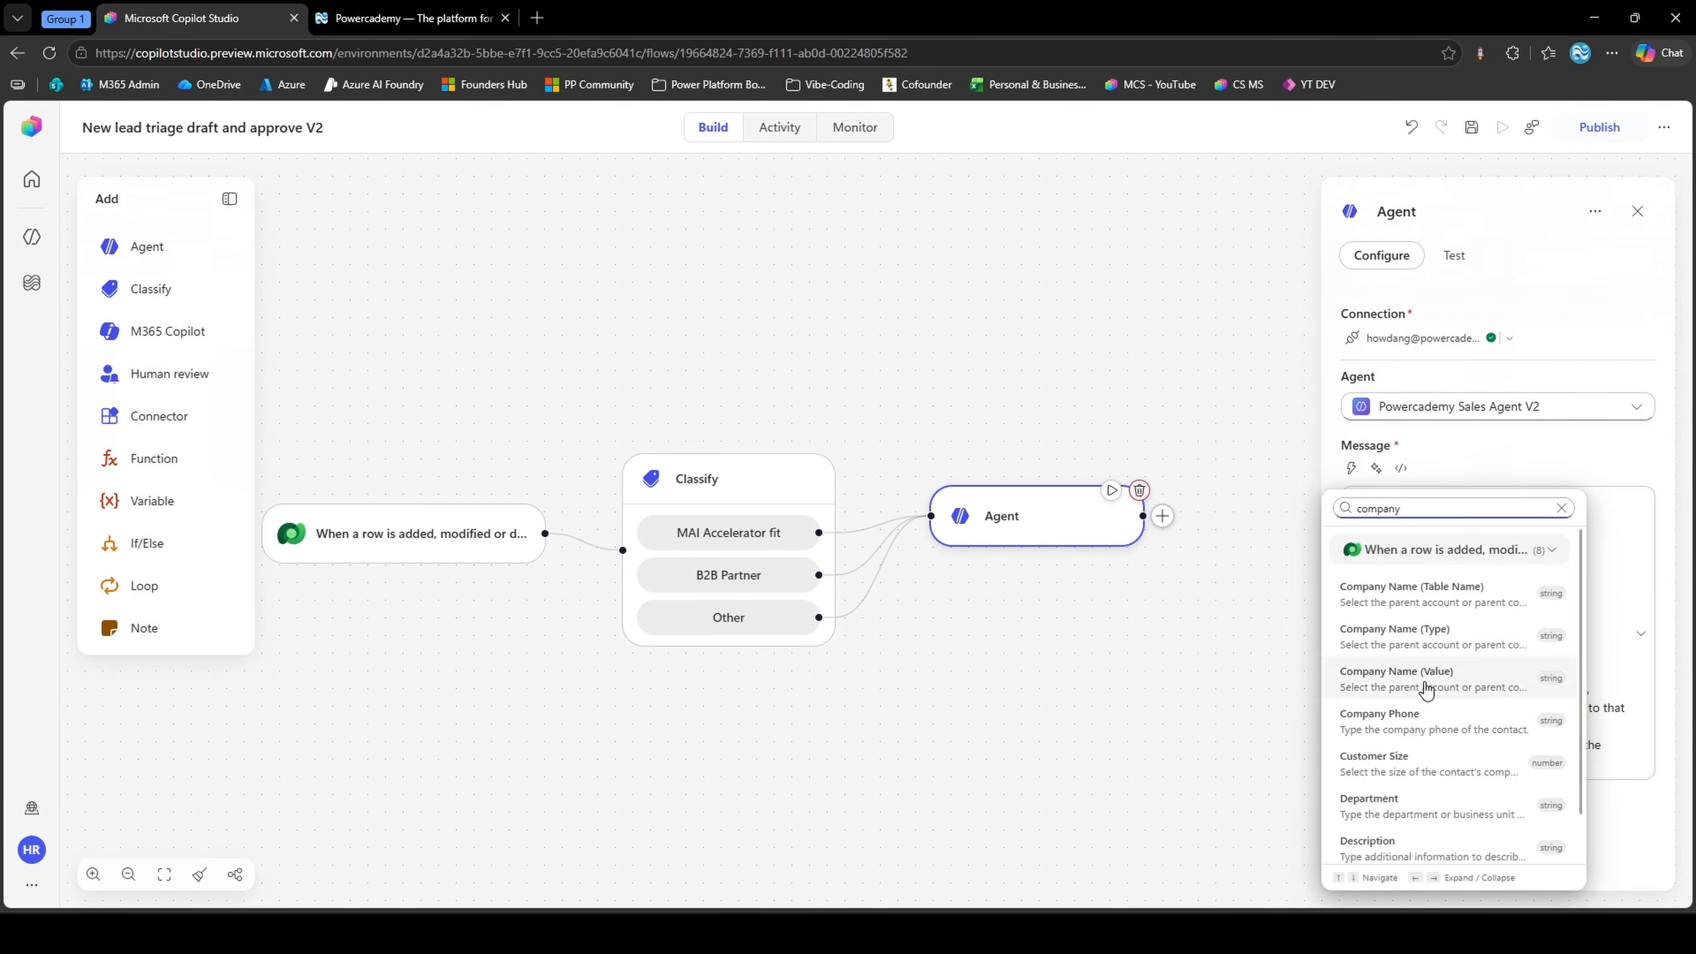
{"action": "left_click", "coordinate": [1426, 682]}
Insert the Job Title dynamic value after "Title:" and change that label to "Job Title:"
{"action": "left_click", "coordinate": [1429, 646]}
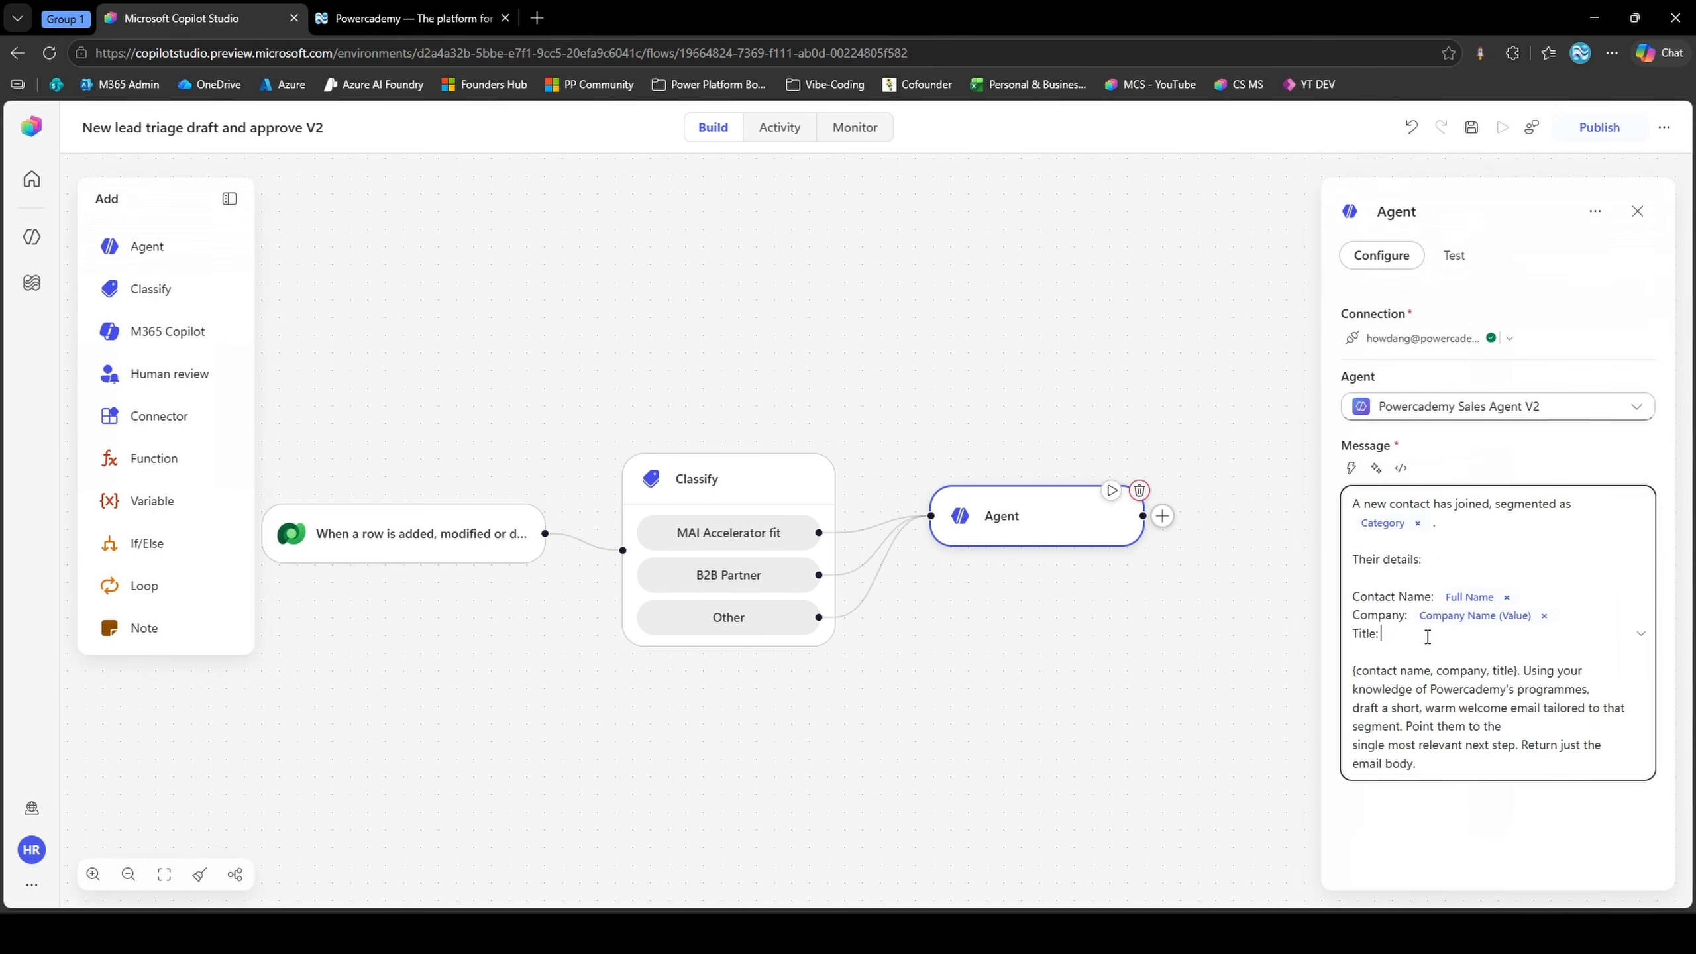
{"action": "left_click", "coordinate": [1350, 468]}
{"action": "type", "text": "Job title"}
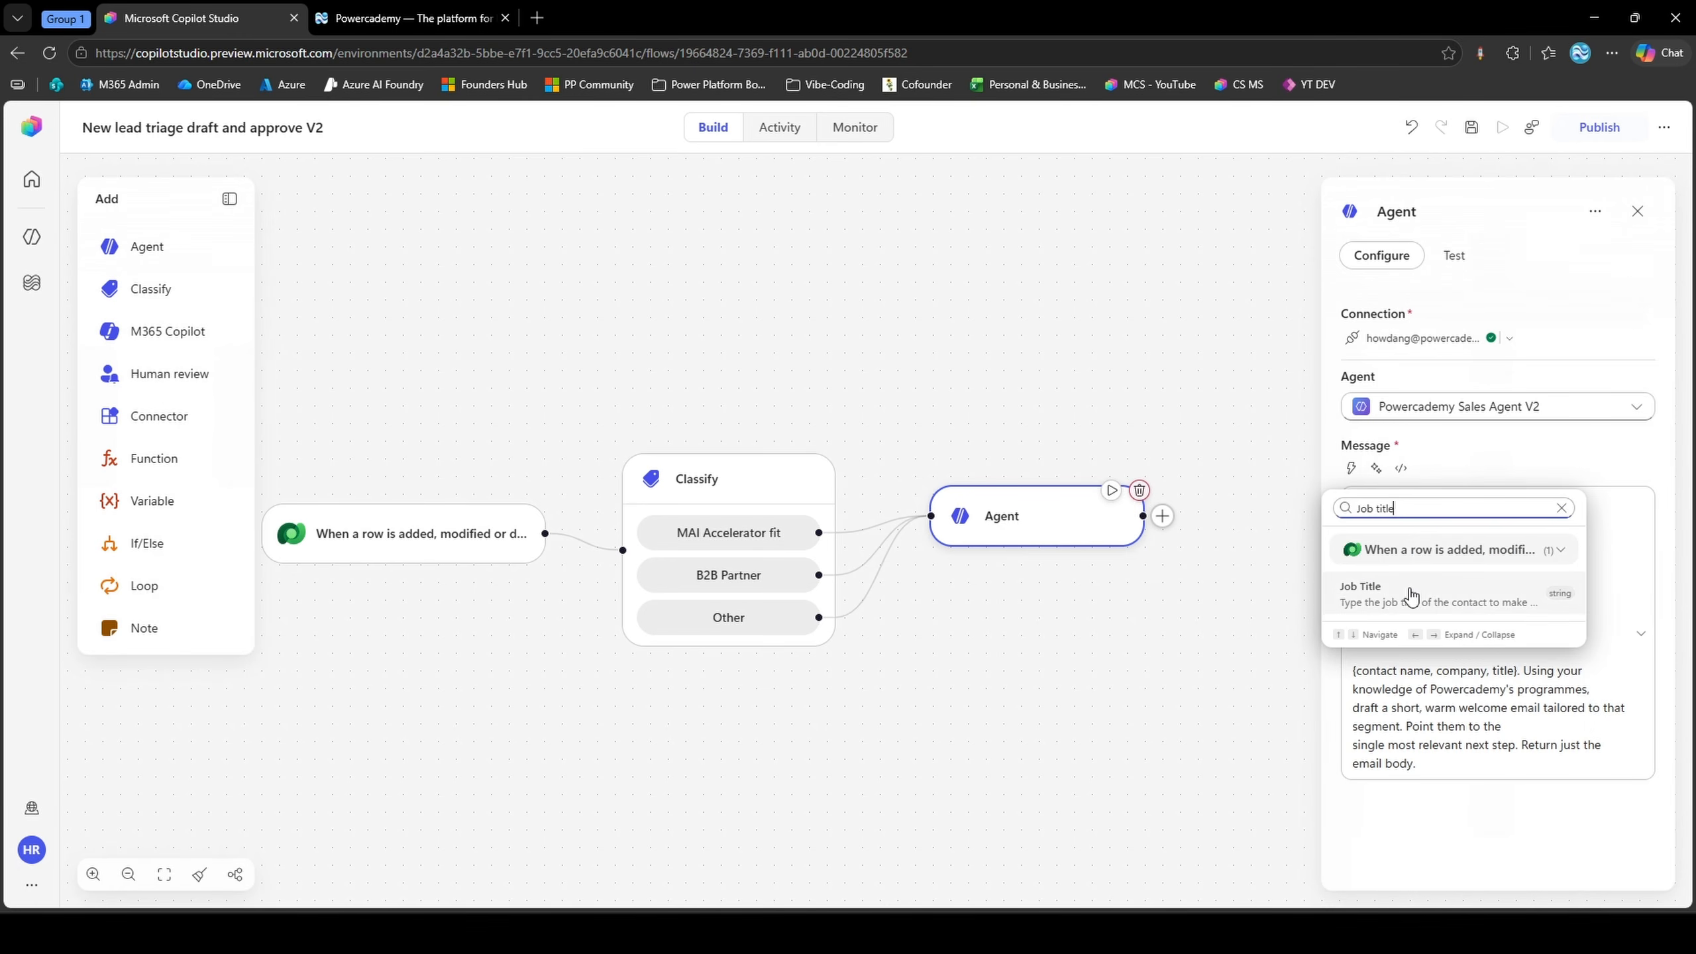
{"action": "left_click", "coordinate": [1408, 594]}
{"action": "key", "text": "Home"}
{"action": "type", "text": "Job"}
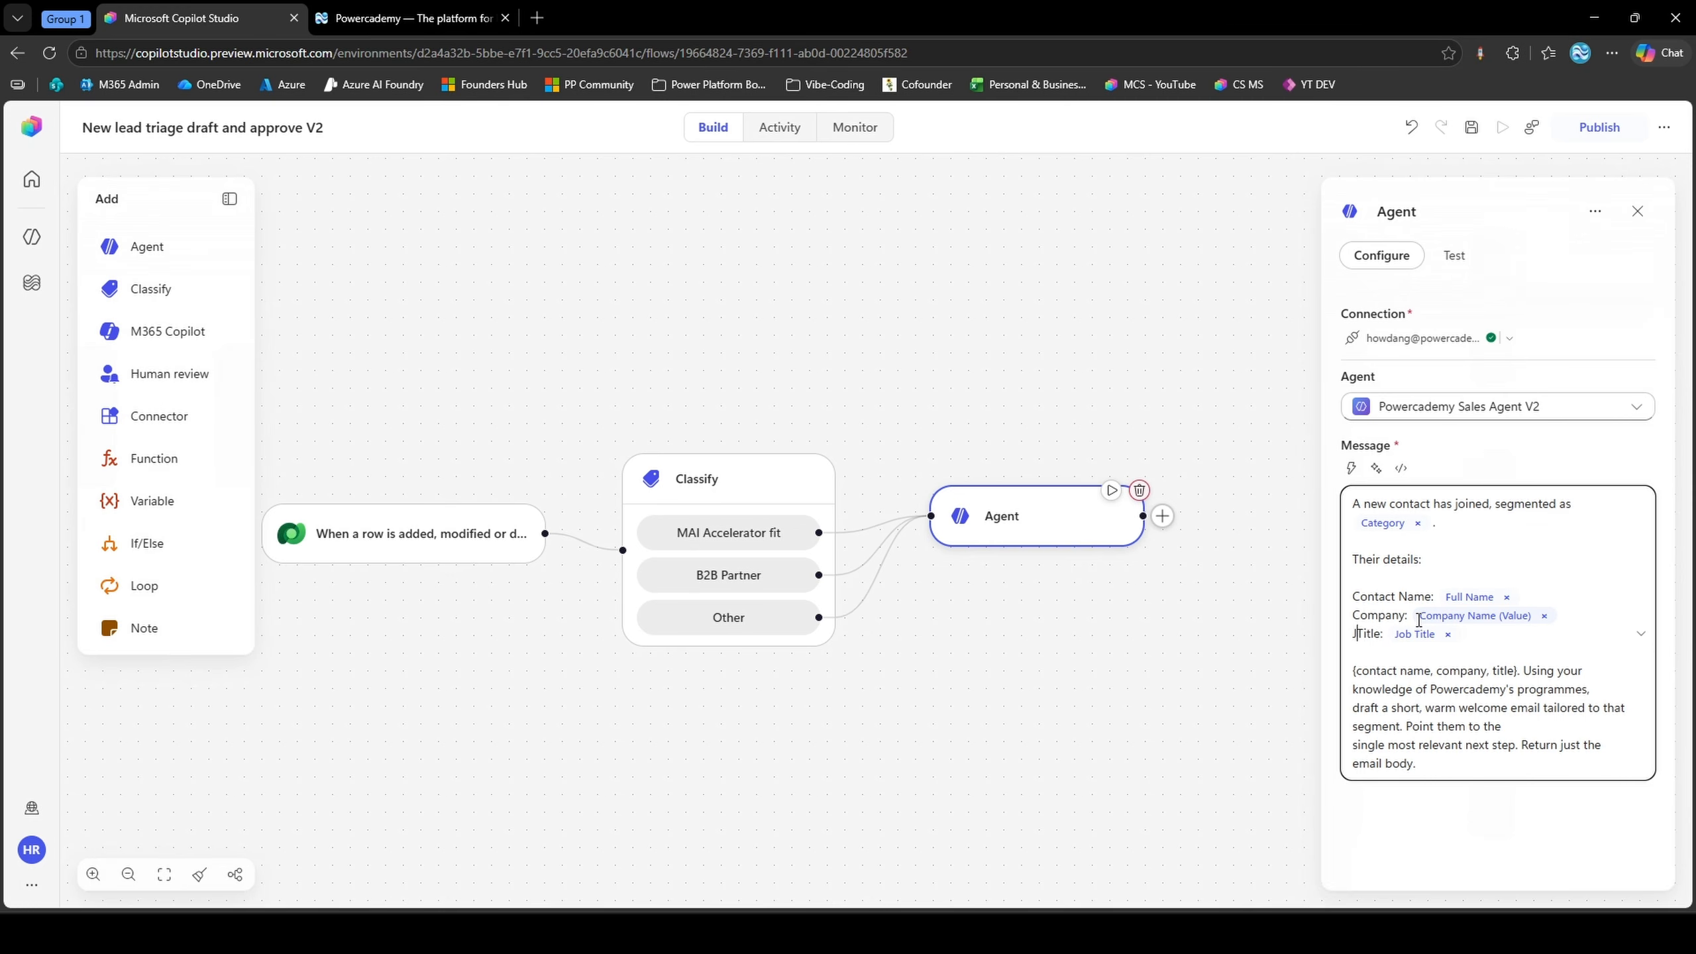
Add a "Description:" line below the job title, filled with the contact's Description dynamic value
{"action": "key", "text": "Return"}
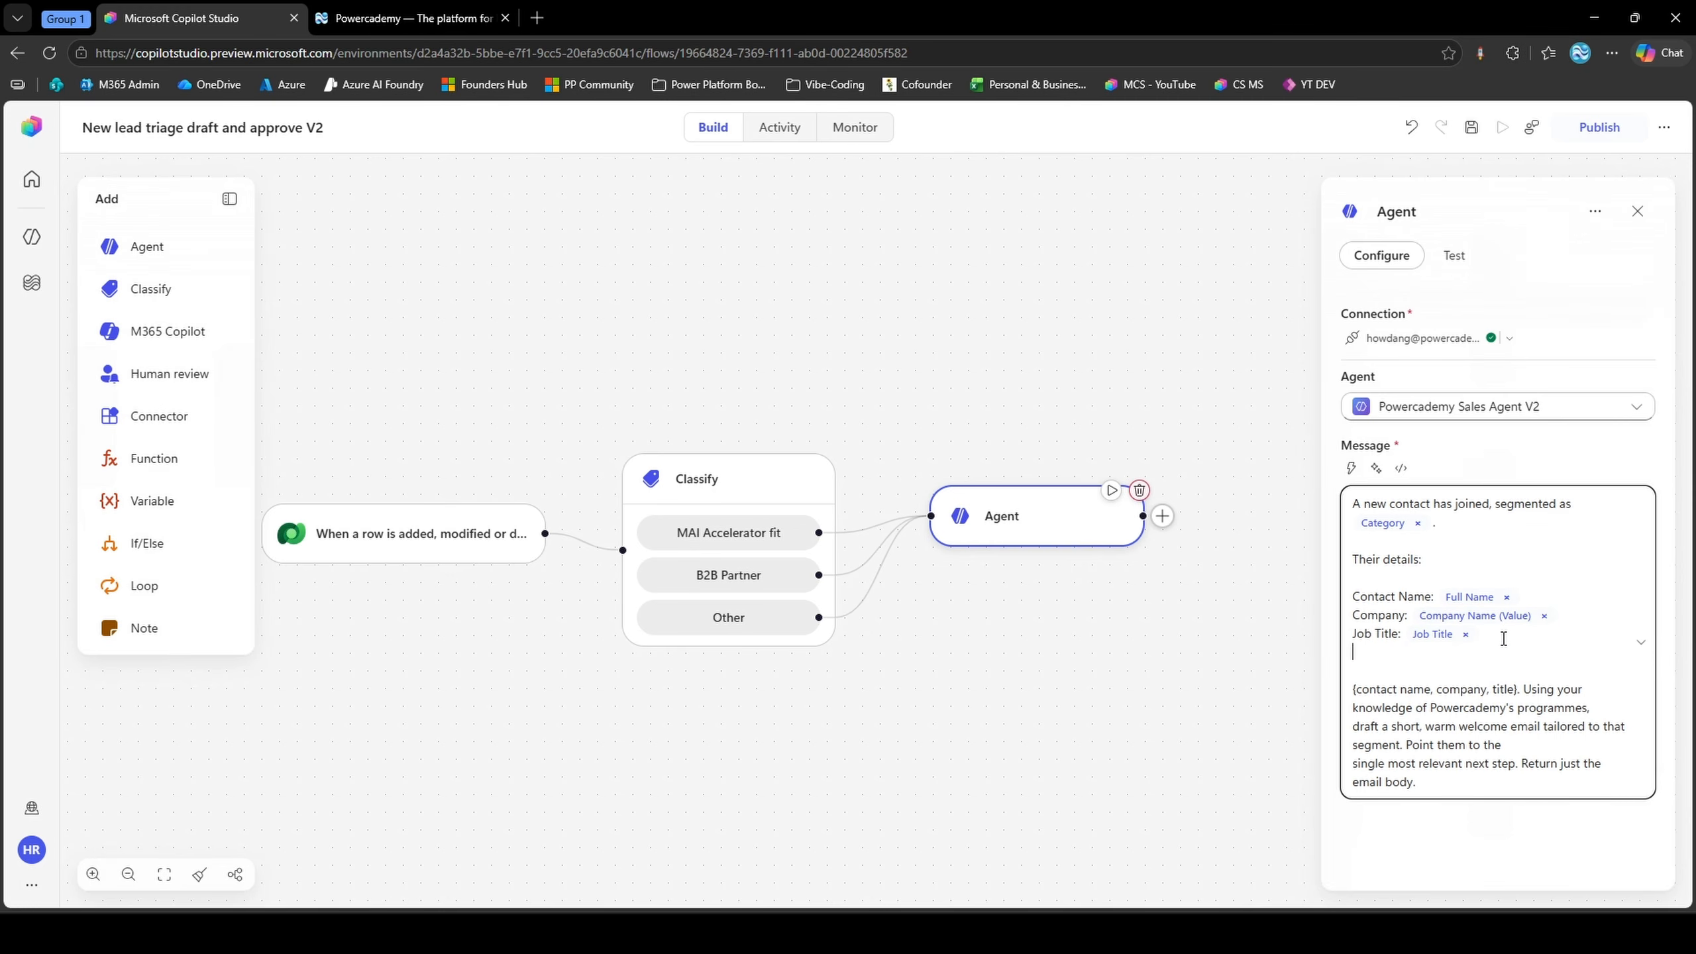
{"action": "type", "text": "Description:"}
{"action": "left_click", "coordinate": [1351, 467]}
{"action": "type", "text": "desc"}
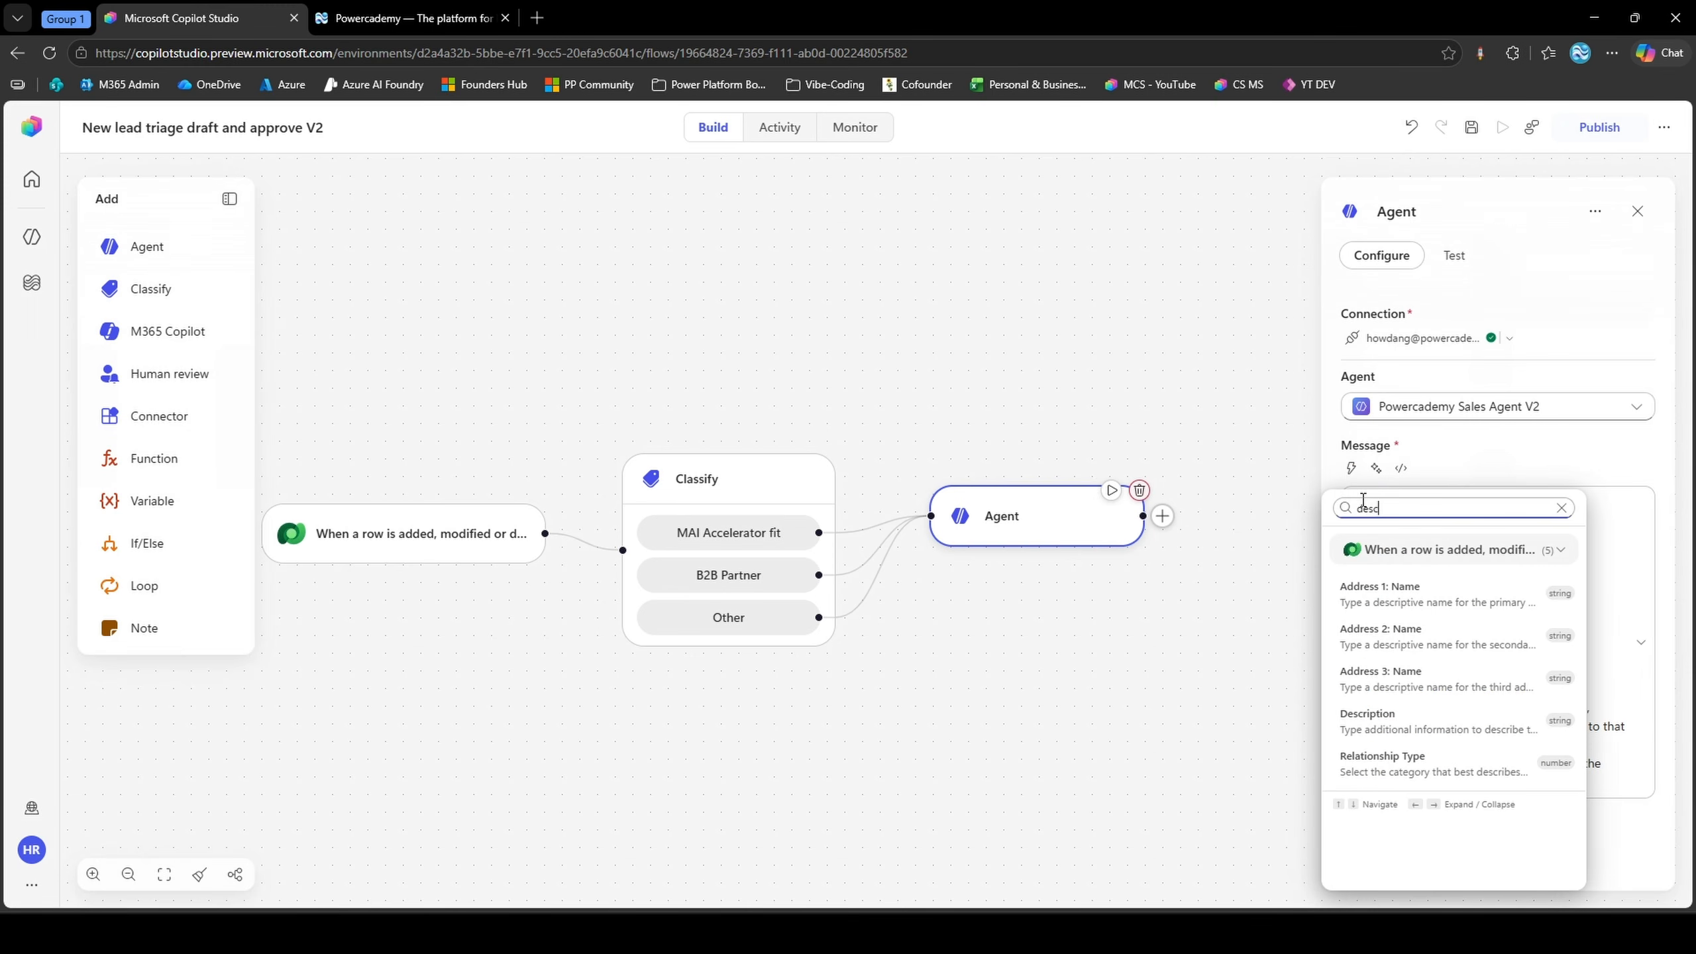
{"action": "left_click", "coordinate": [1455, 688]}
Remove the {contact name, company, title} placeholder, leave a blank line before "Using your knowledge", and remove the line break after "programmes,"
{"action": "left_click", "coordinate": [1359, 674]}
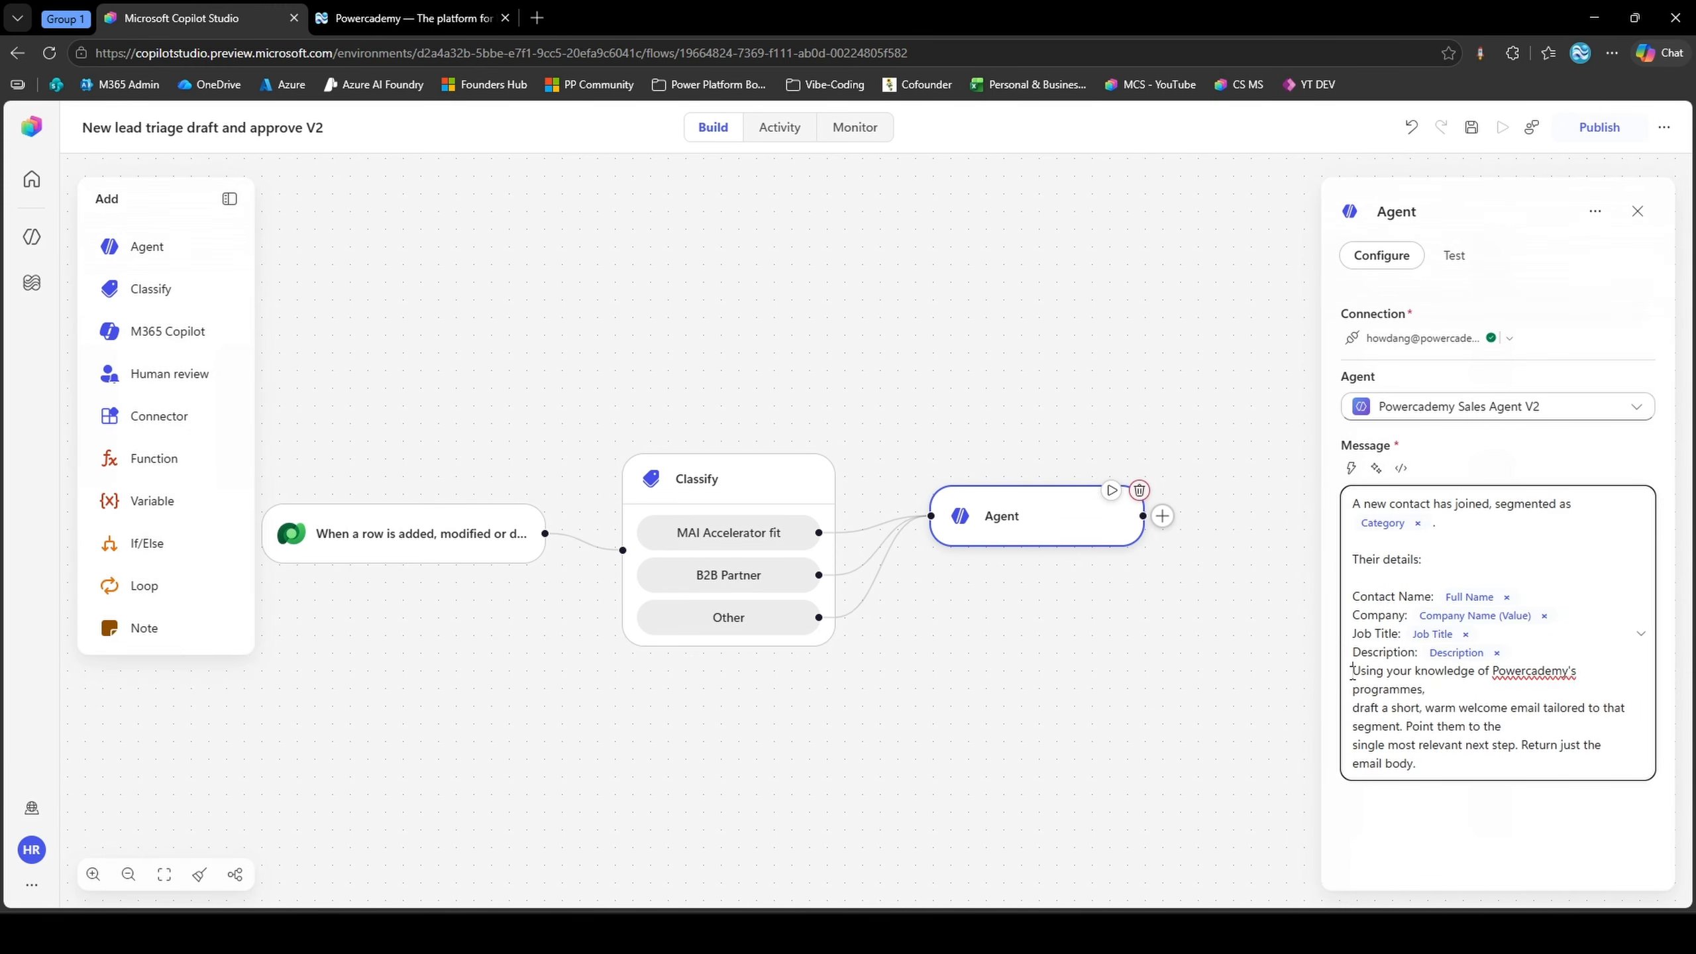
{"action": "key", "text": "Return"}
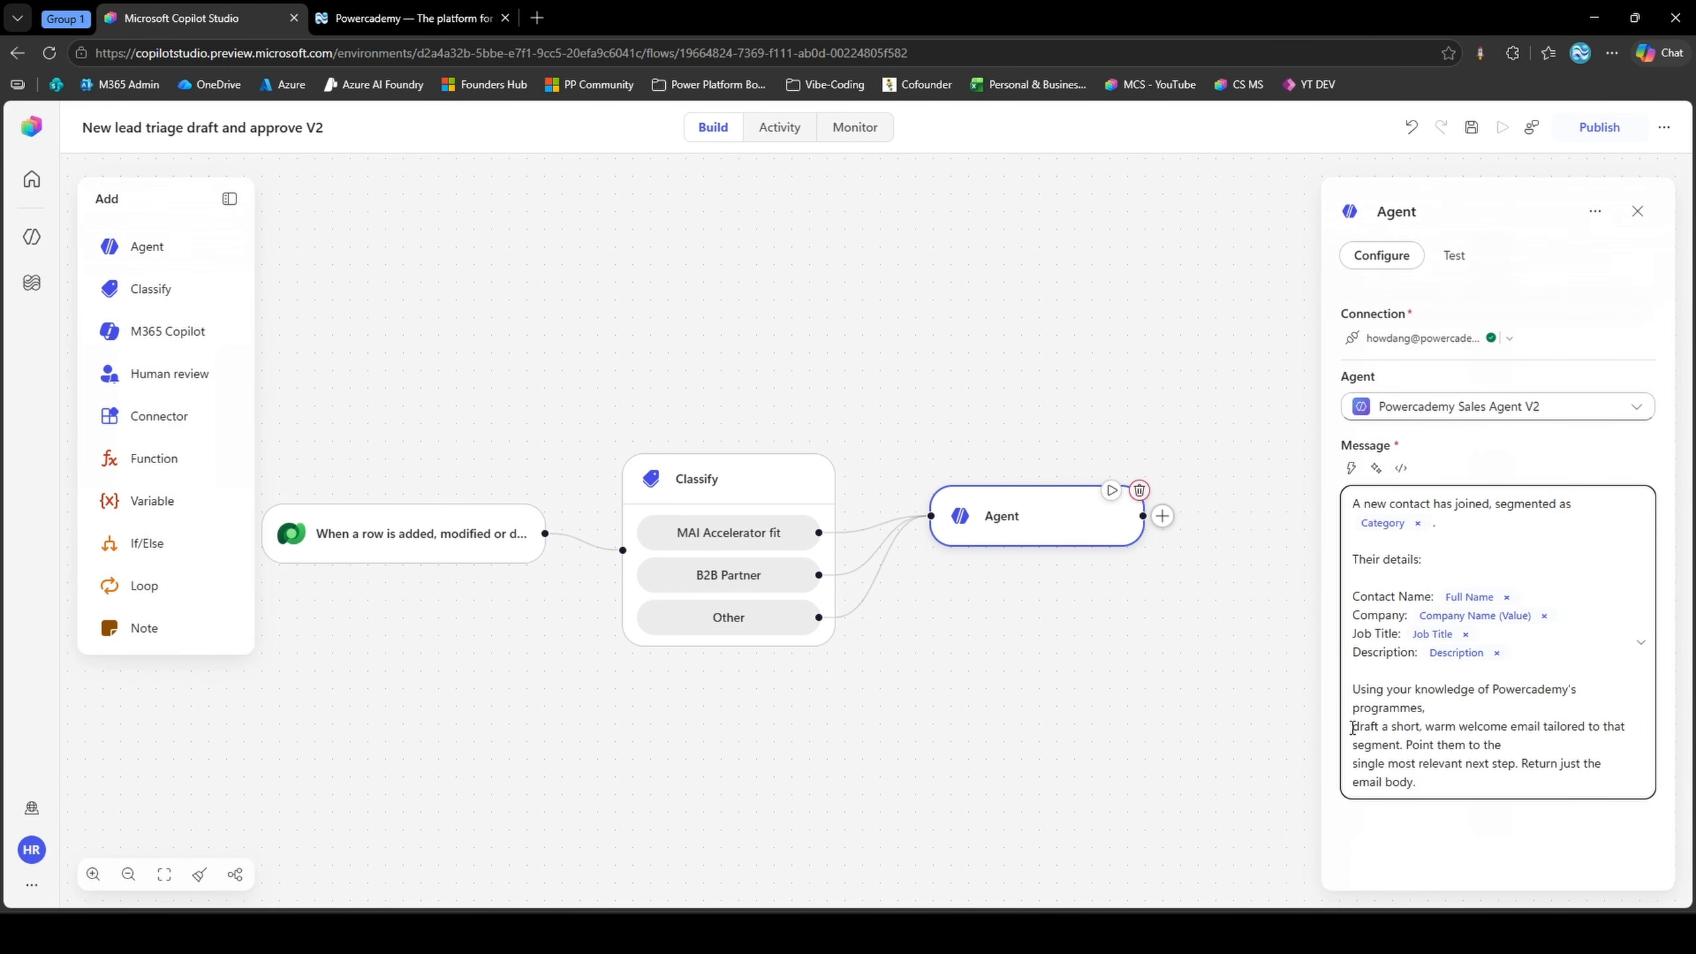
{"action": "left_click", "coordinate": [1351, 728]}
{"action": "key", "text": "BackSpace"}
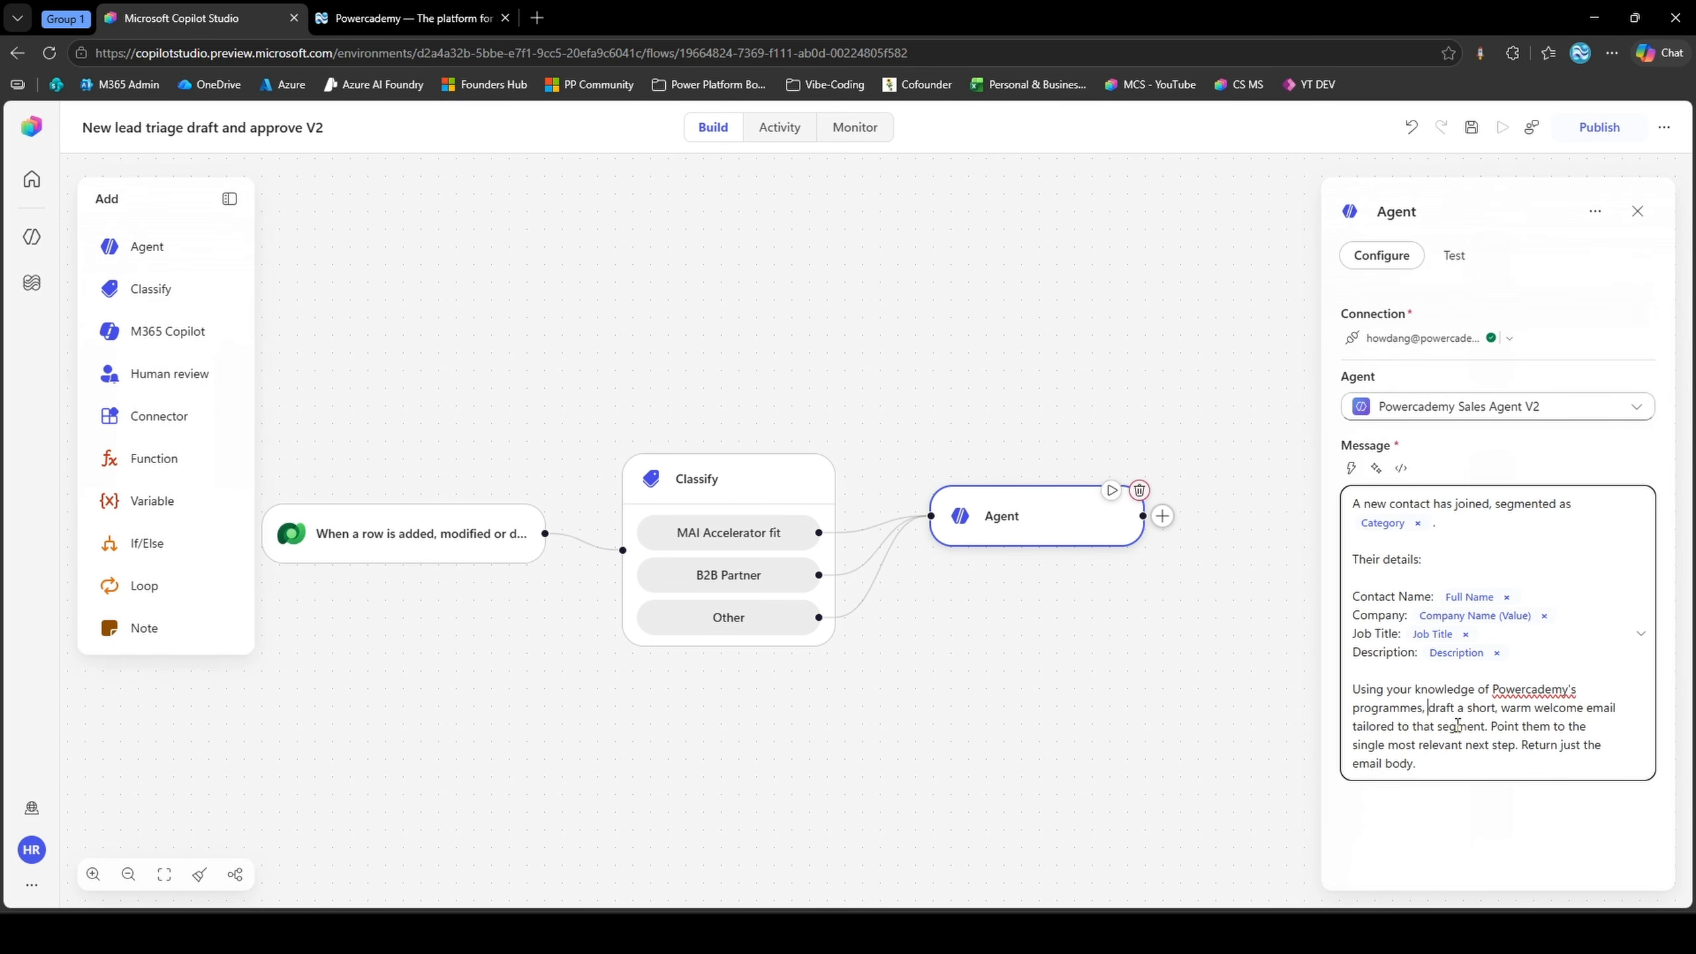
Split the agent message's closing text into separate paragraphs starting "Point them to the single most relevant next step." and "Return just the email body."
{"action": "left_click", "coordinate": [1493, 728]}
{"action": "key", "text": "Return"}
{"action": "key", "text": "Return"}
{"action": "left_click", "coordinate": [1353, 782]}
{"action": "key", "text": "BackSpace"}
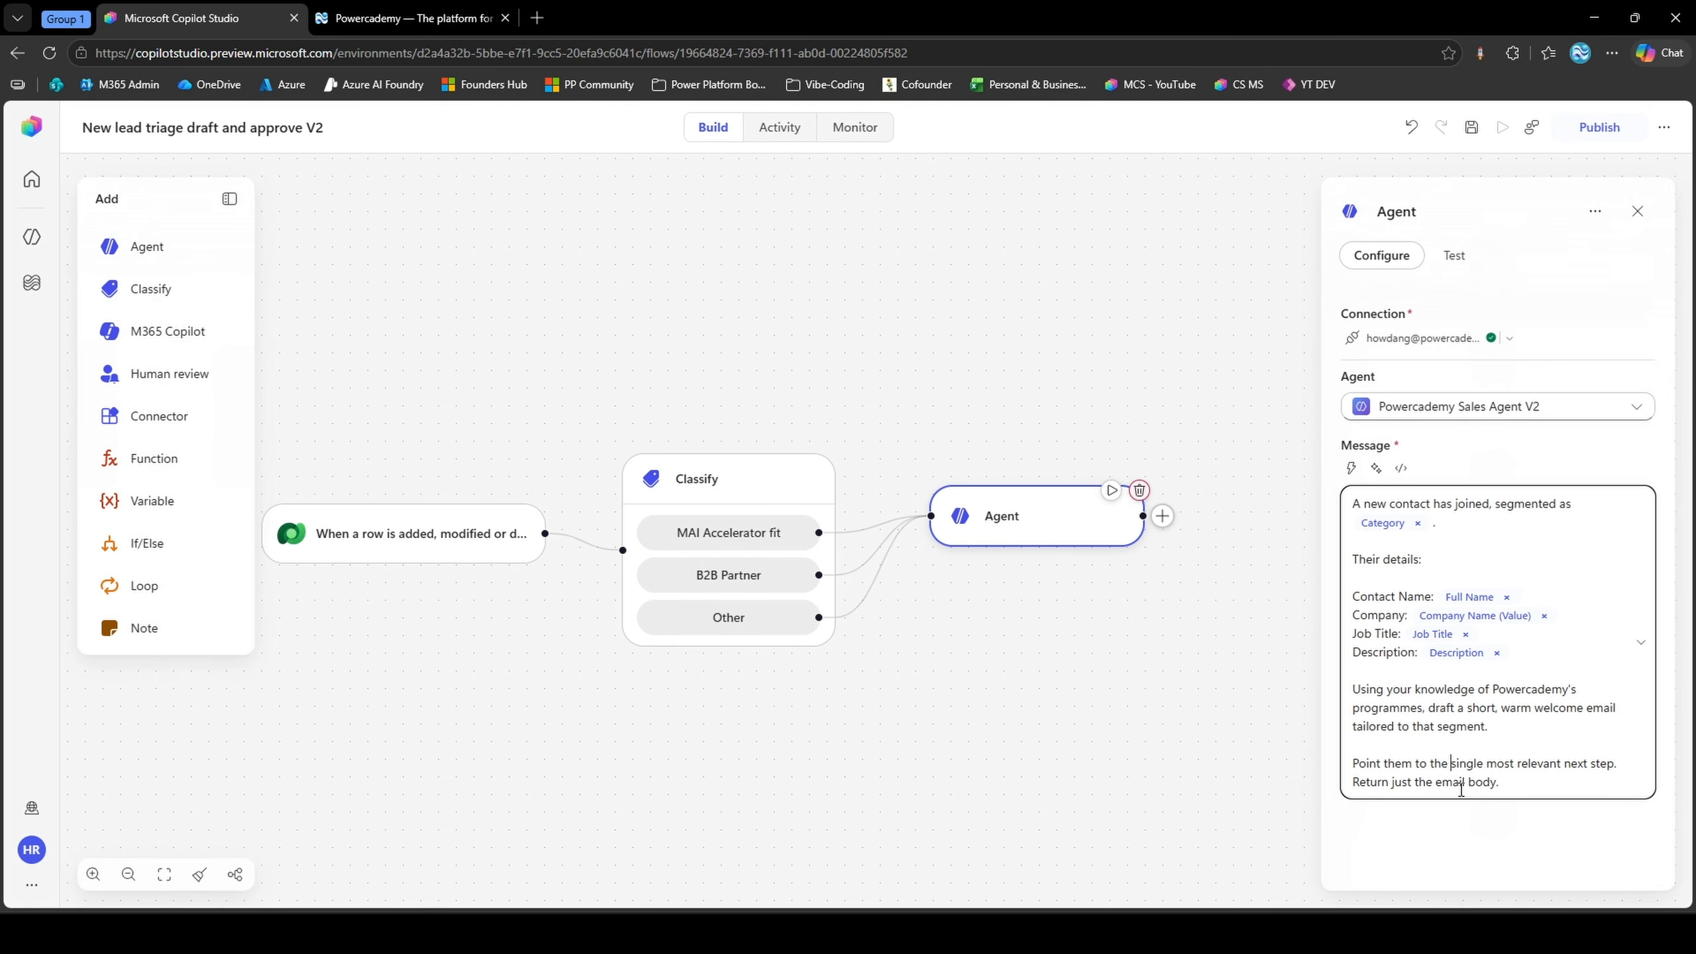
{"action": "left_click", "coordinate": [1614, 764]}
{"action": "key", "text": "Return"}
{"action": "left_click", "coordinate": [1502, 800]}
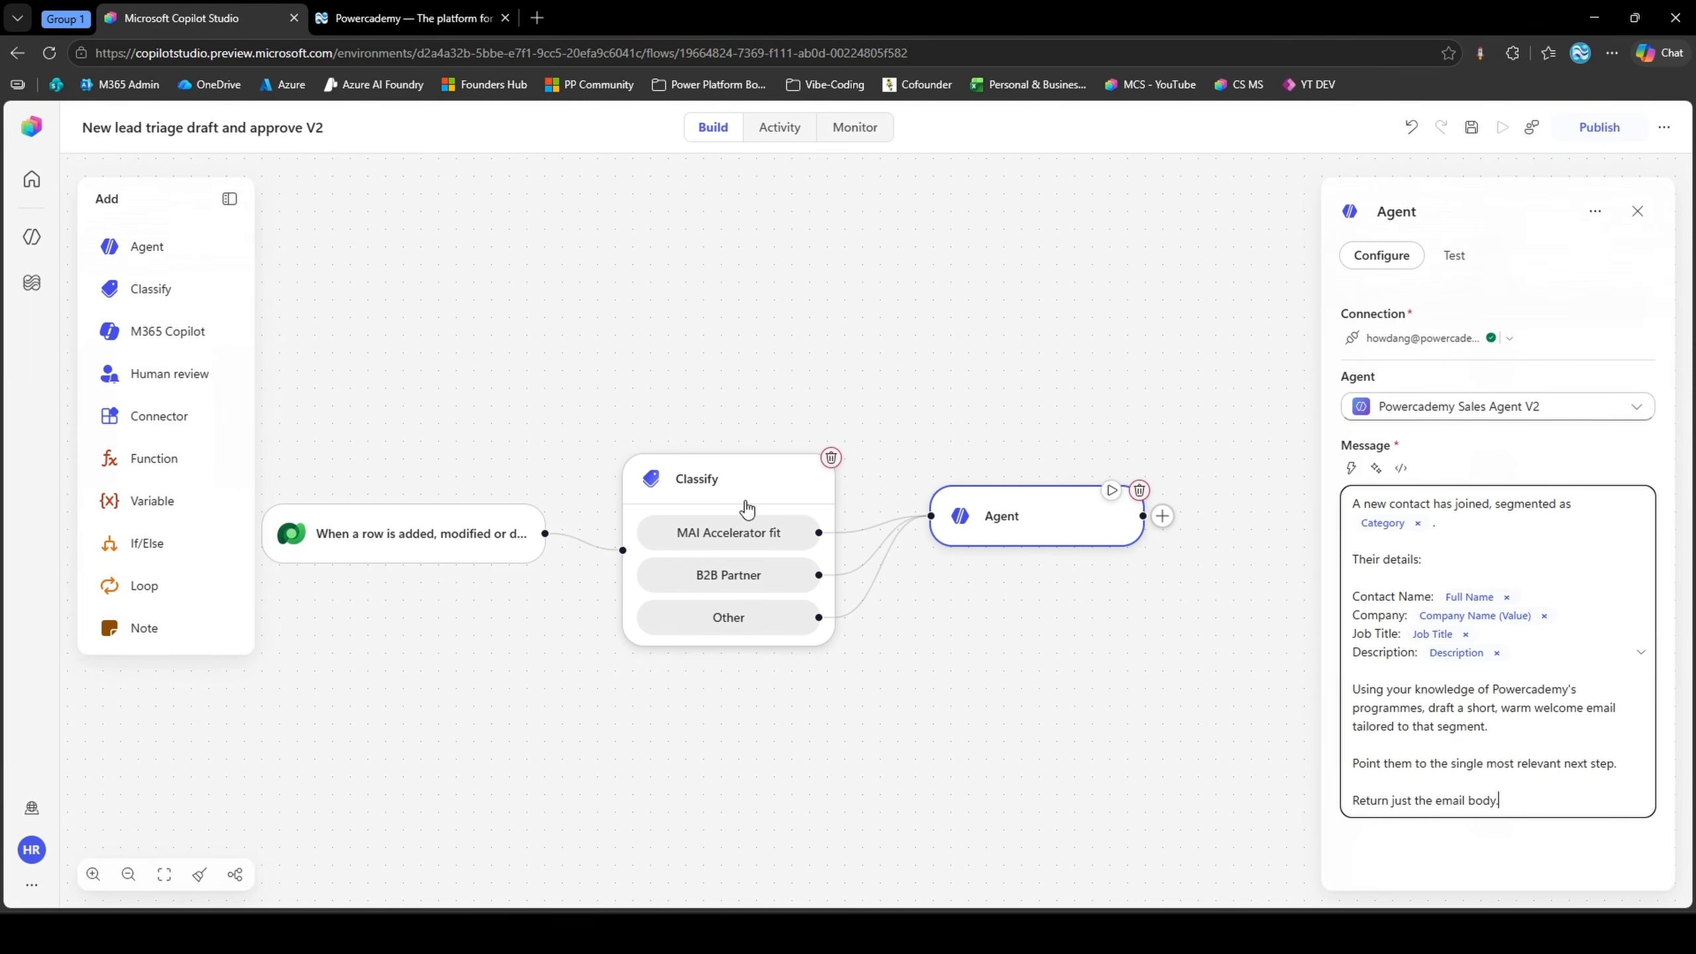
Add a Human review node connected after the Agent node, with Outlook as its channel
{"action": "left_click", "coordinate": [918, 367]}
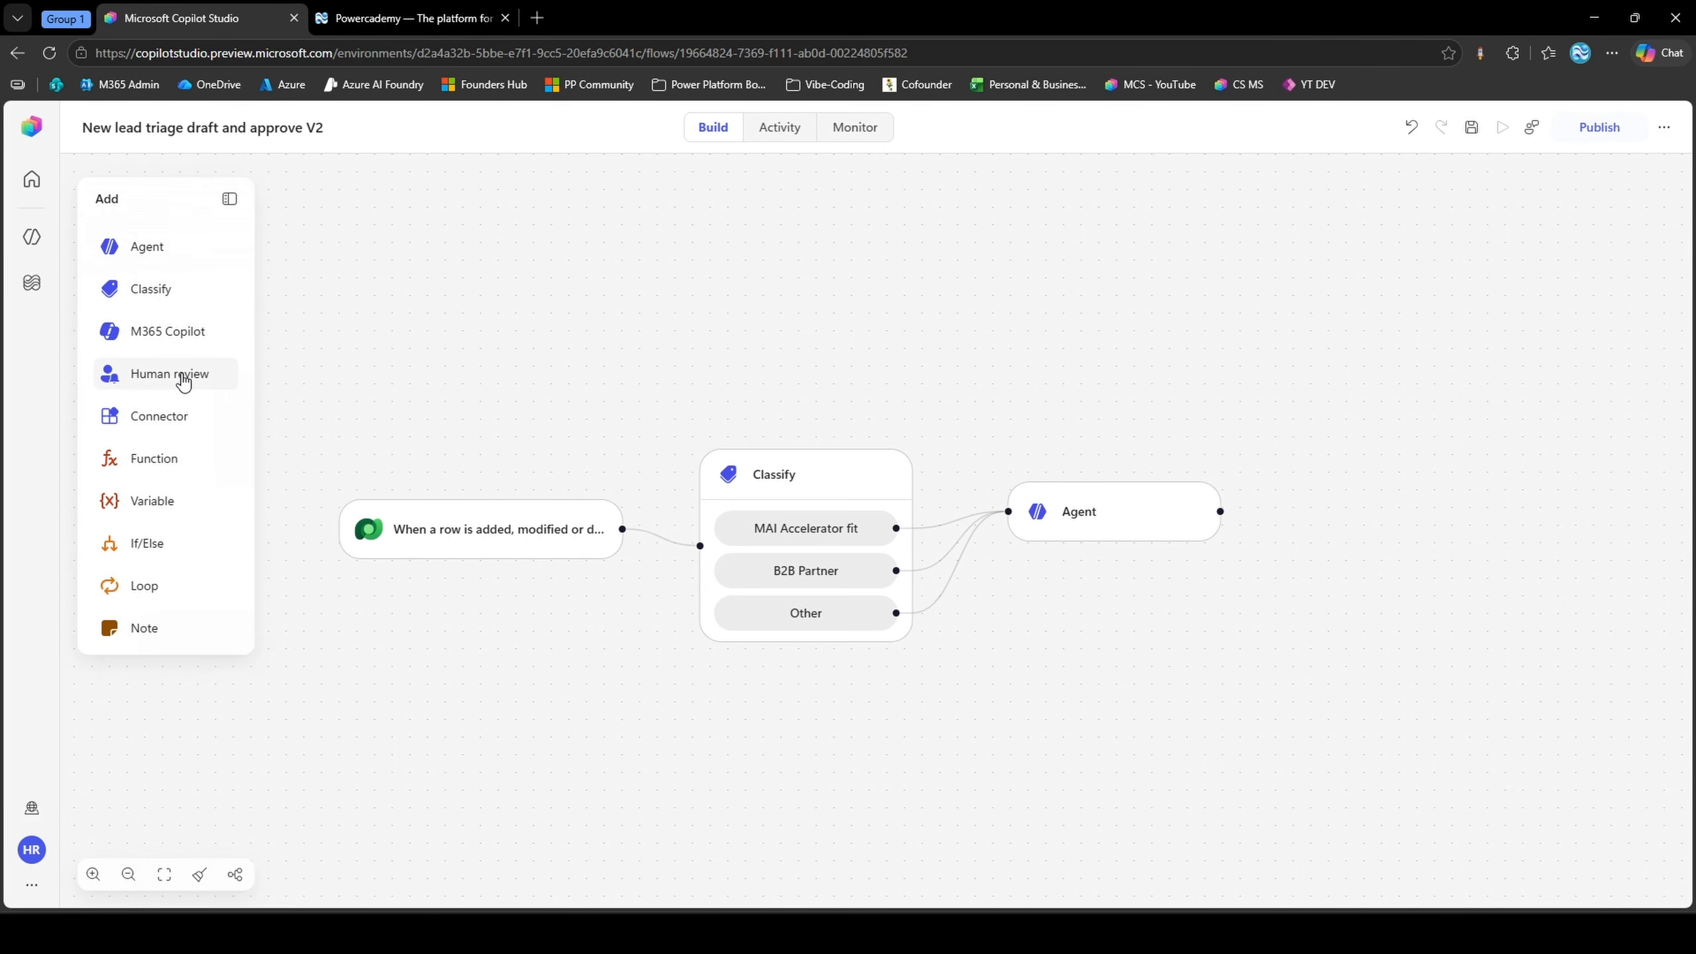
{"action": "left_click_drag", "start_coordinate": [184, 381], "coordinate": [1366, 488]}
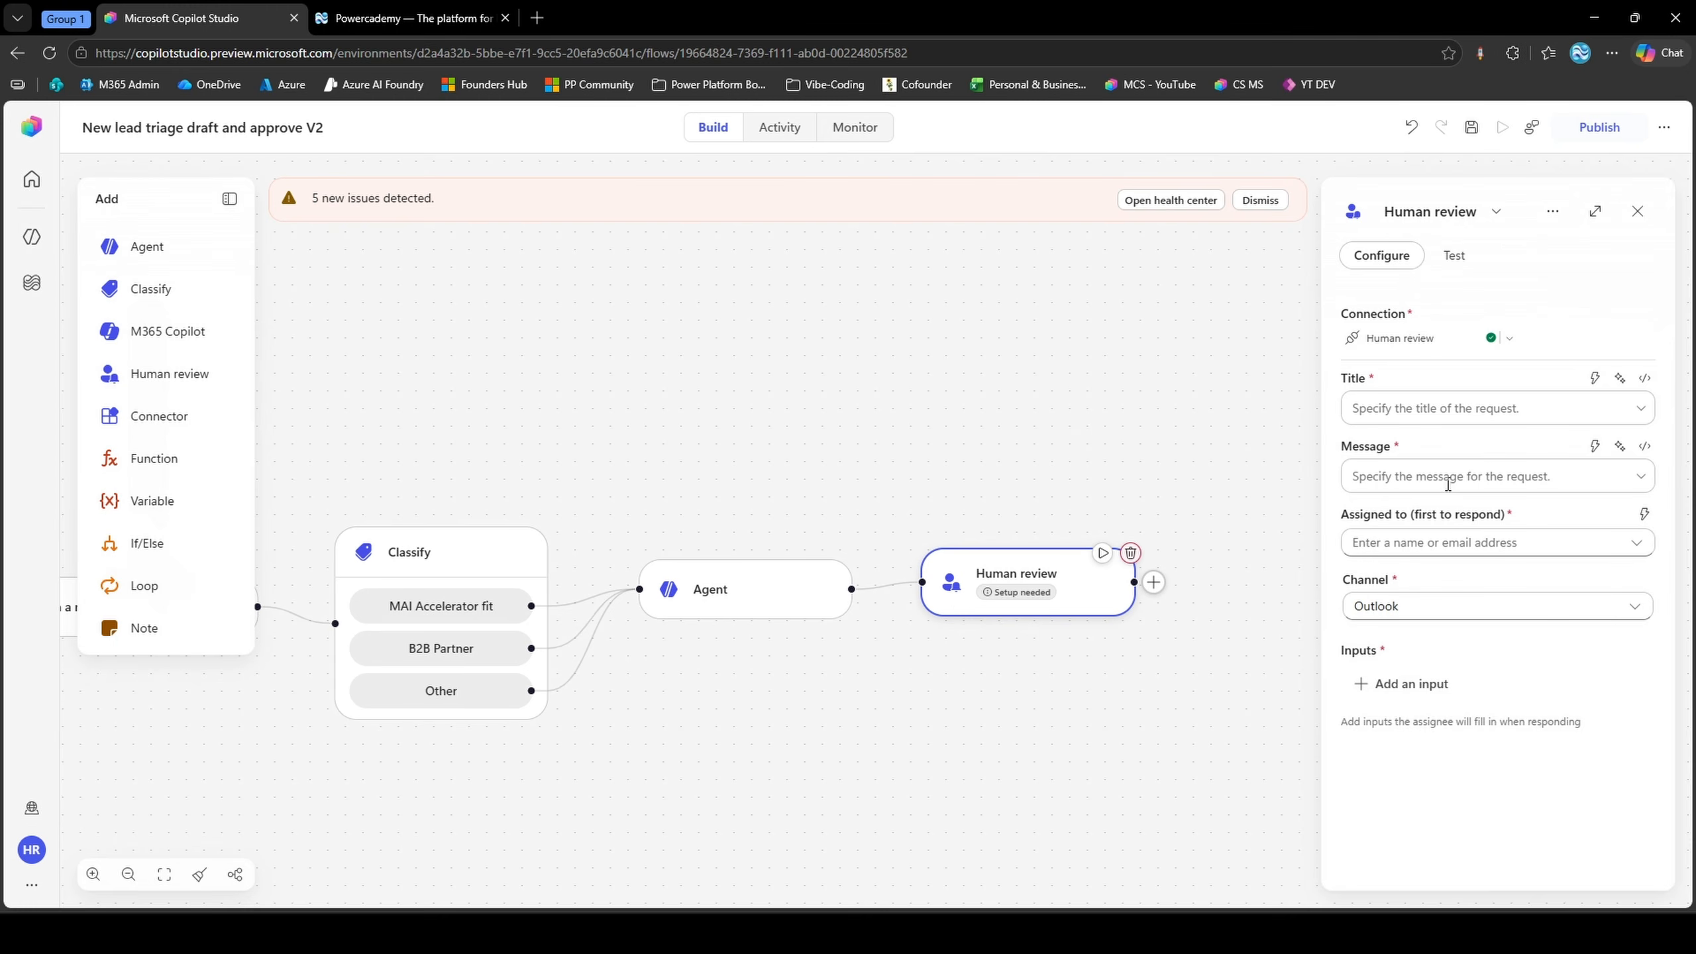
{"action": "left_click", "coordinate": [1407, 411]}
{"action": "left_click", "coordinate": [1426, 486]}
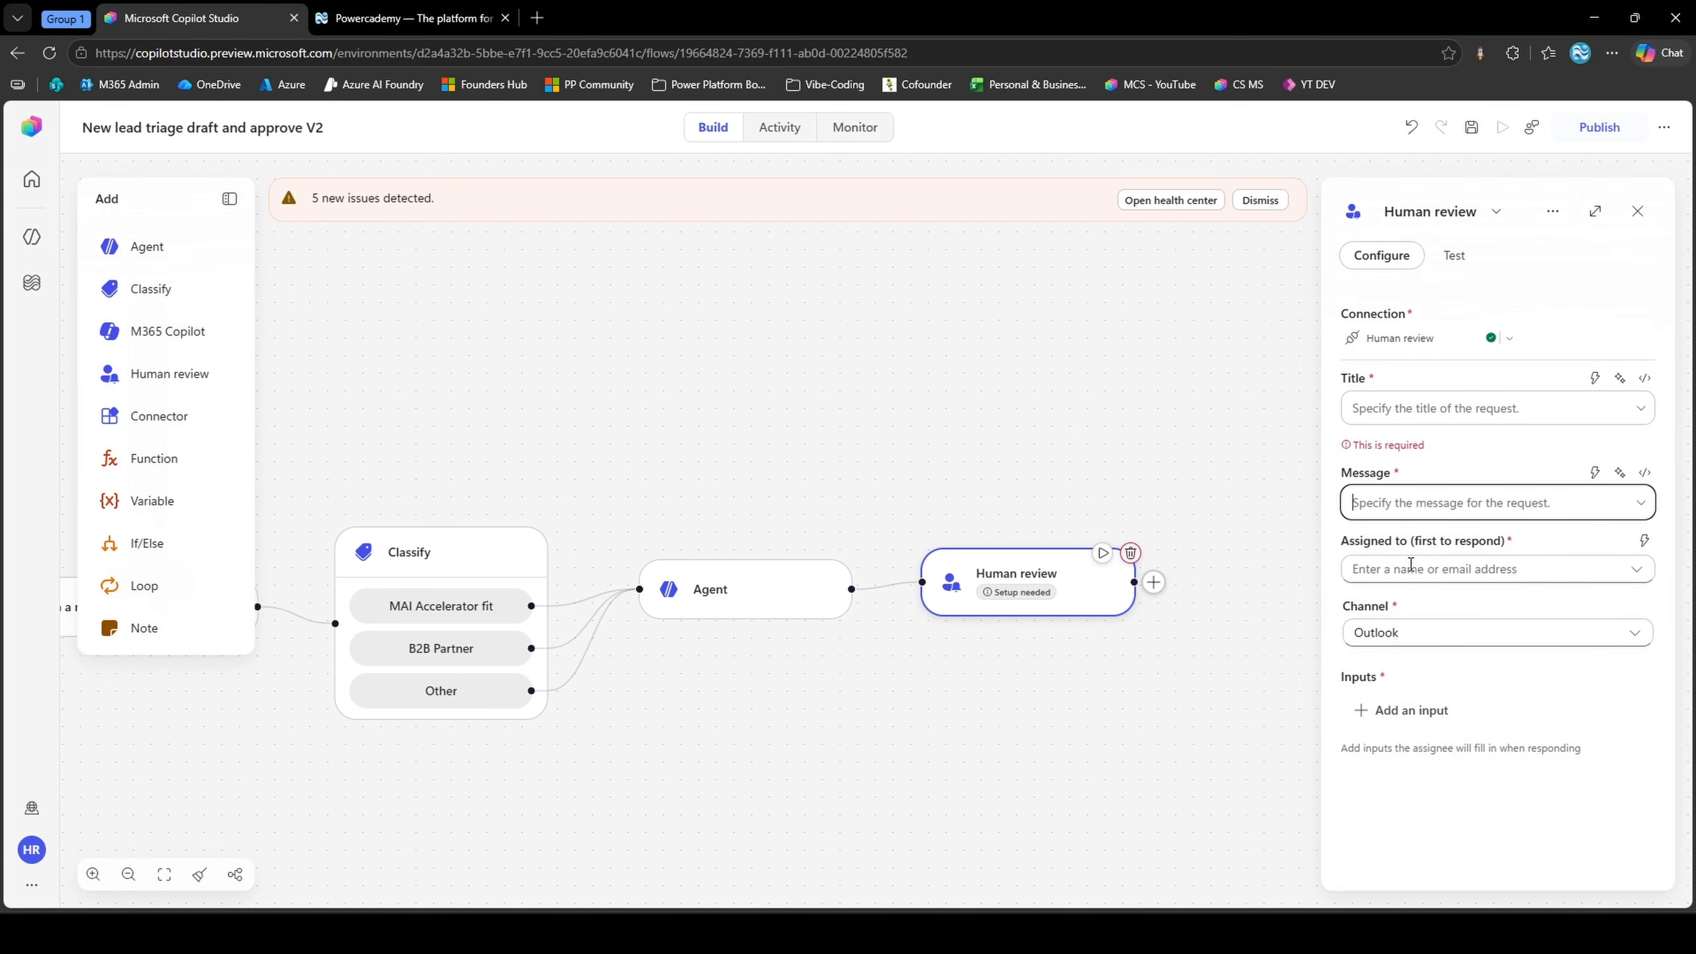
{"action": "left_click", "coordinate": [1374, 632]}
{"action": "left_click", "coordinate": [1376, 658]}
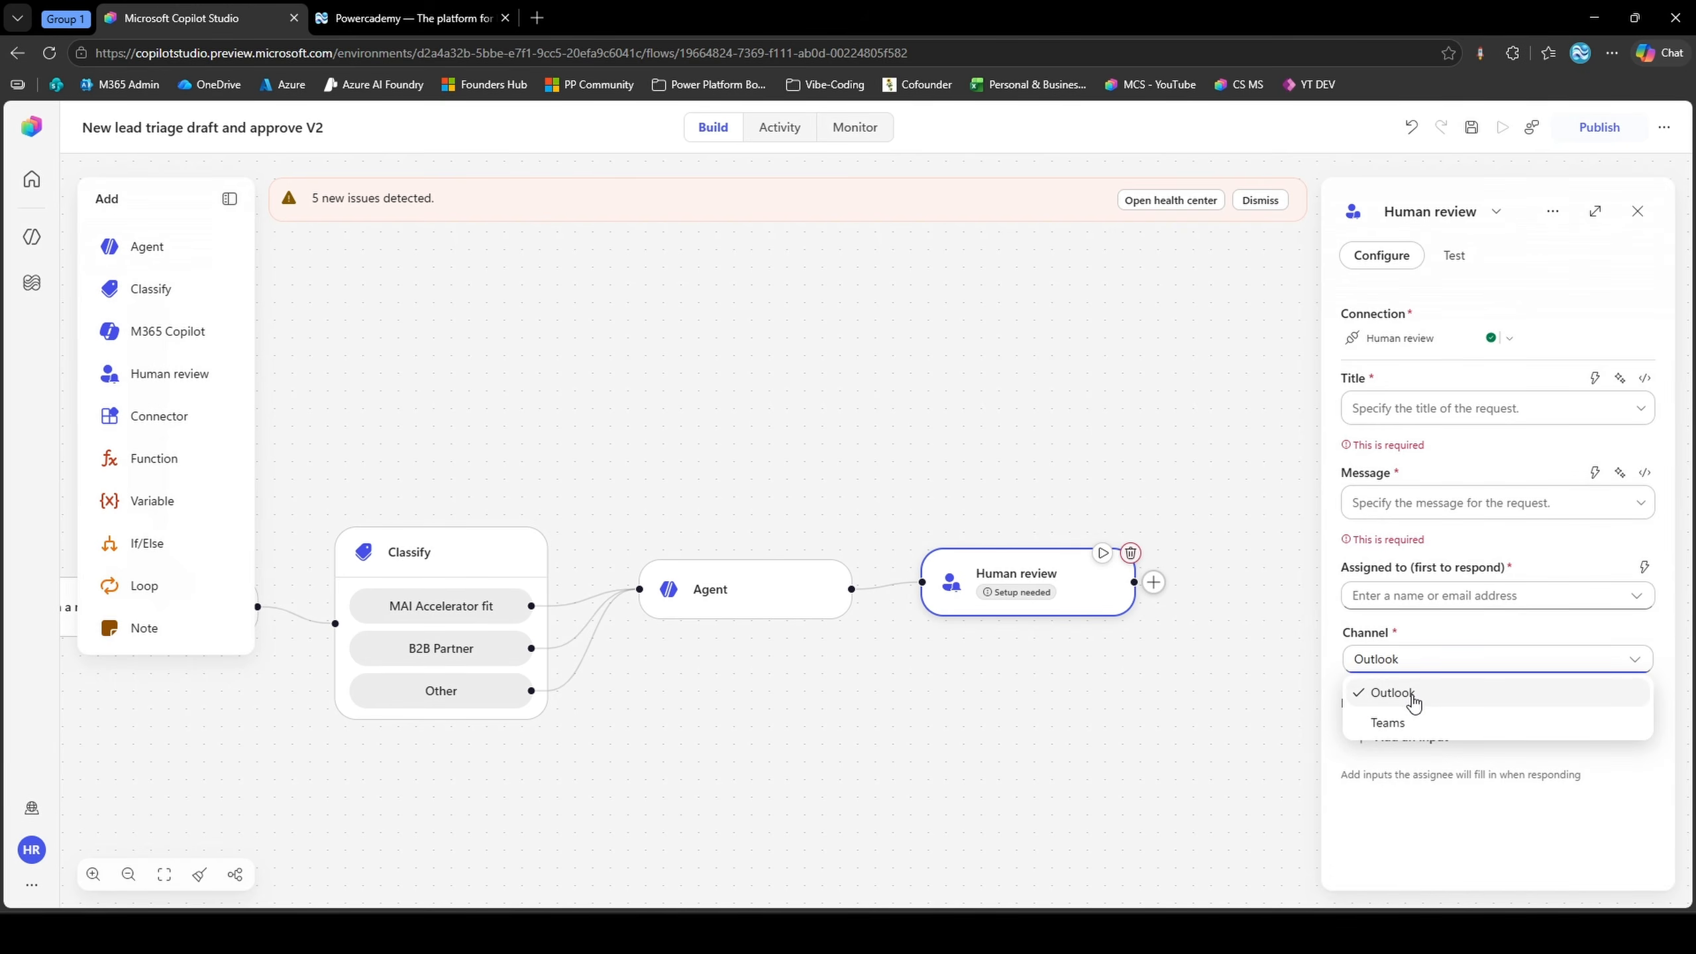
{"action": "left_click", "coordinate": [1413, 697]}
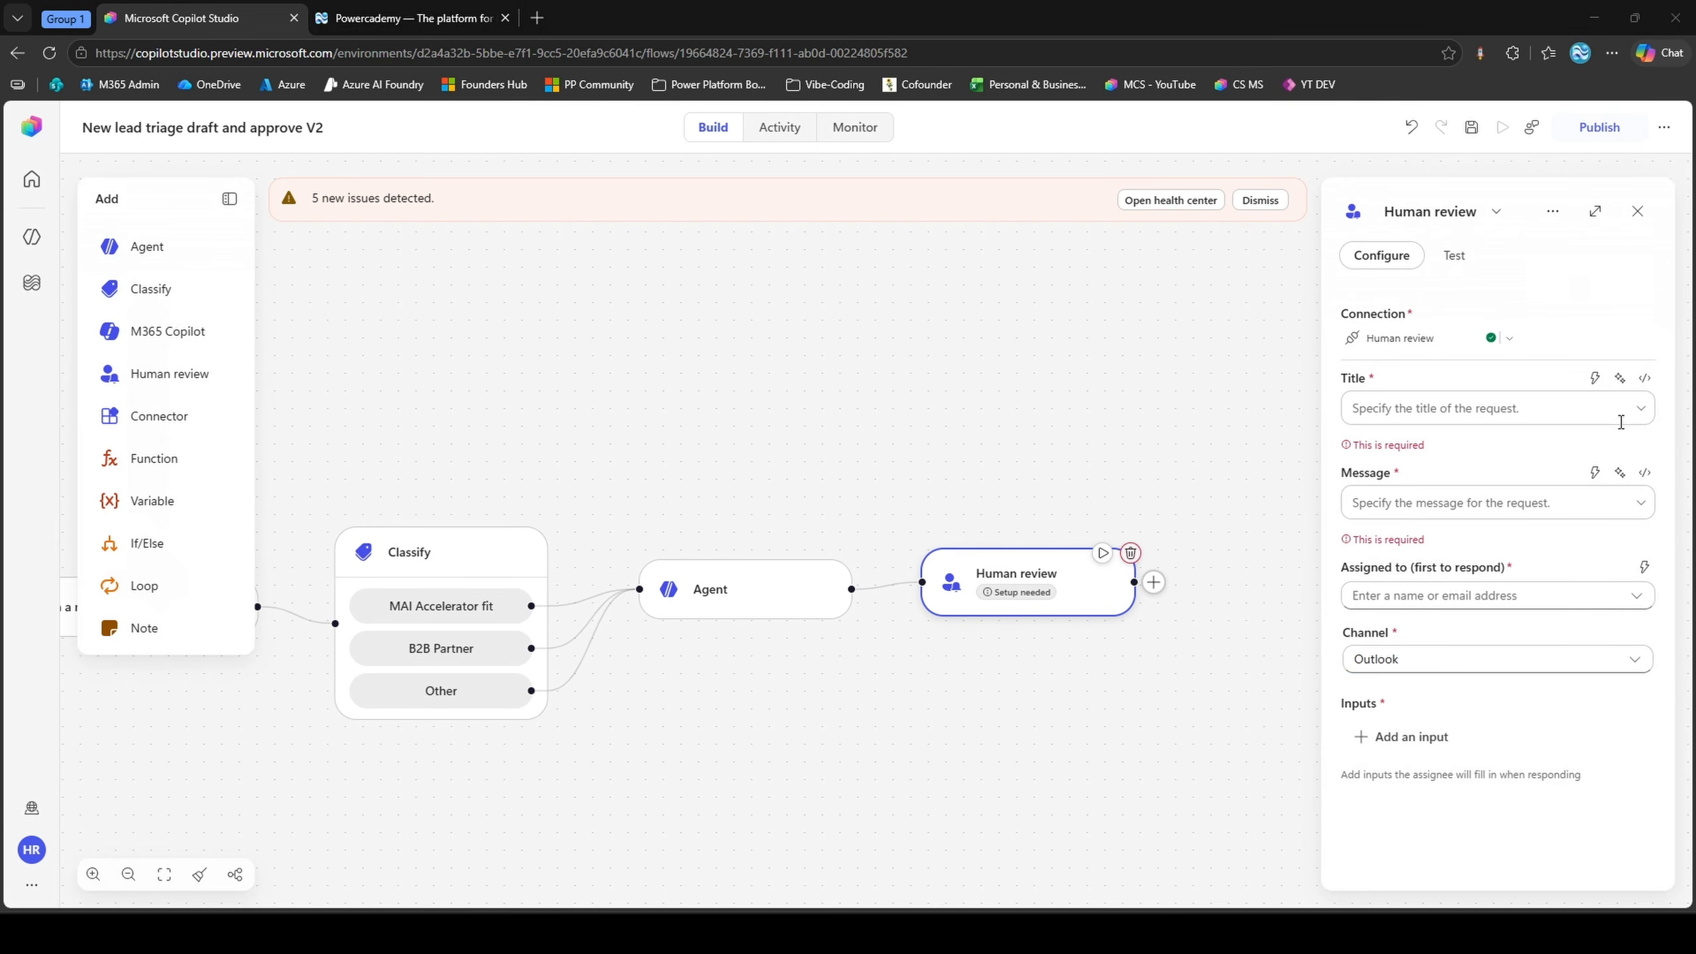
Set the review title to "Approve welcome email for new lead:" followed by the contact's Full Name dynamic value
{"action": "left_click", "coordinate": [1555, 415]}
{"action": "type", "text": "Approve welcome email for new lead: [Contact Name]"}
{"action": "left_click_drag", "start_coordinate": [1549, 426], "coordinate": [1560, 409]}
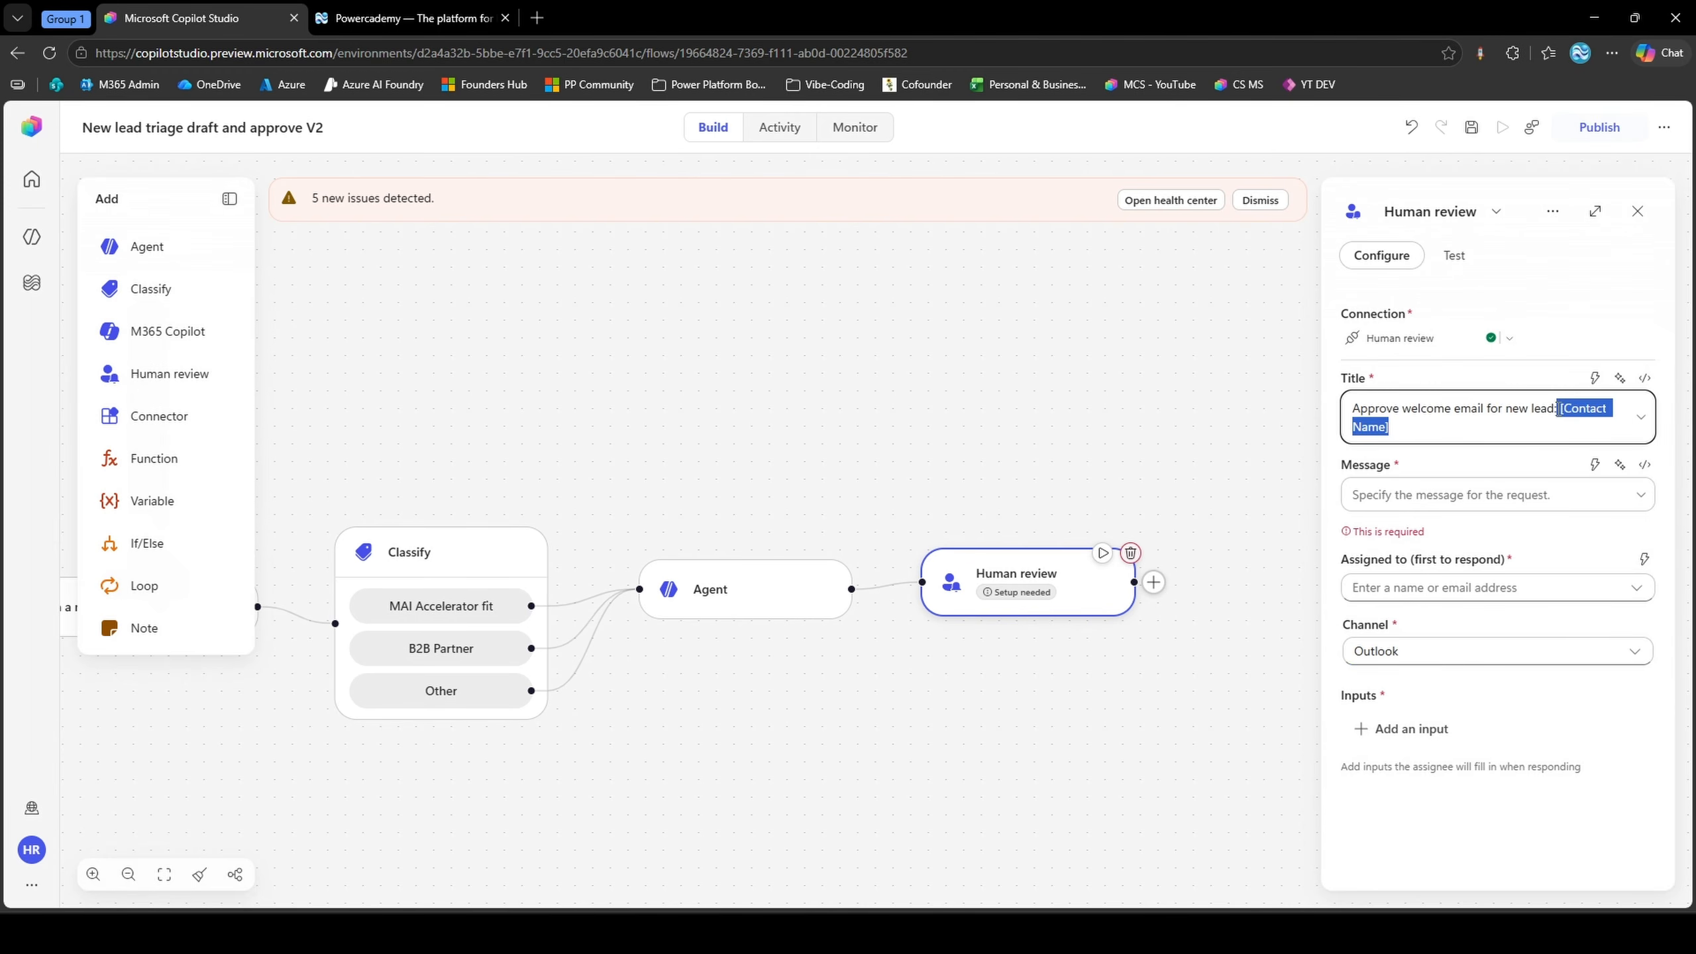
{"action": "left_click", "coordinate": [1560, 408]}
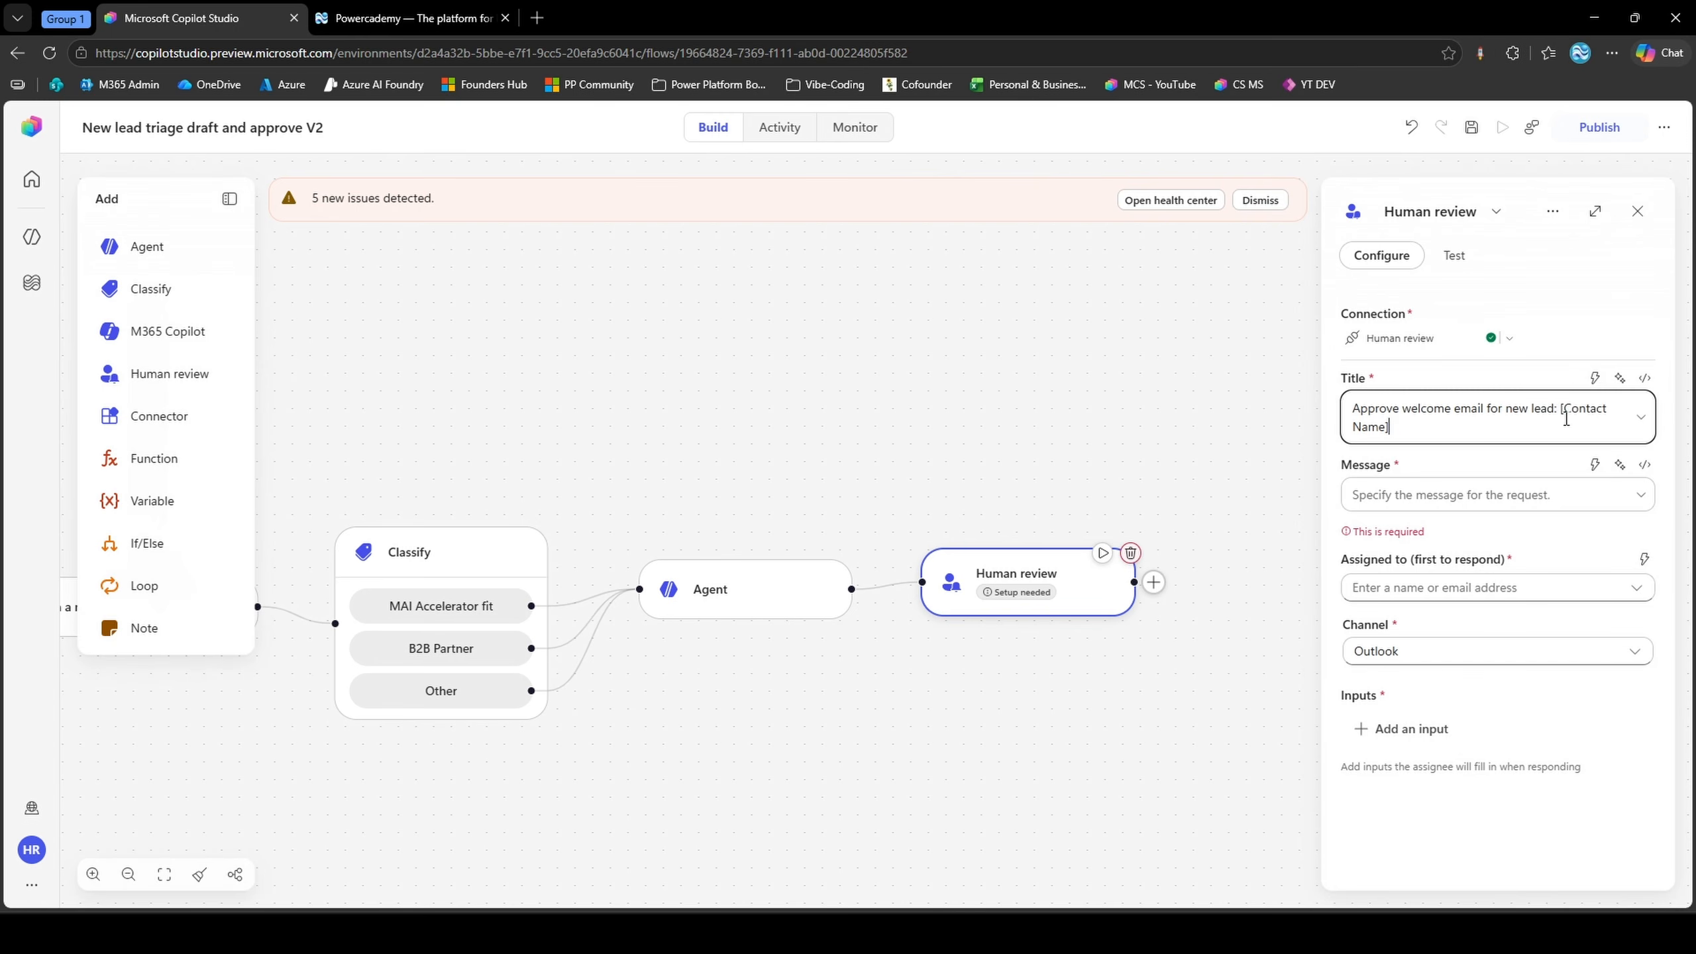
{"action": "left_click", "coordinate": [1559, 409], "text": "shift"}
{"action": "key", "text": "BackSpace"}
{"action": "left_click", "coordinate": [1595, 378]}
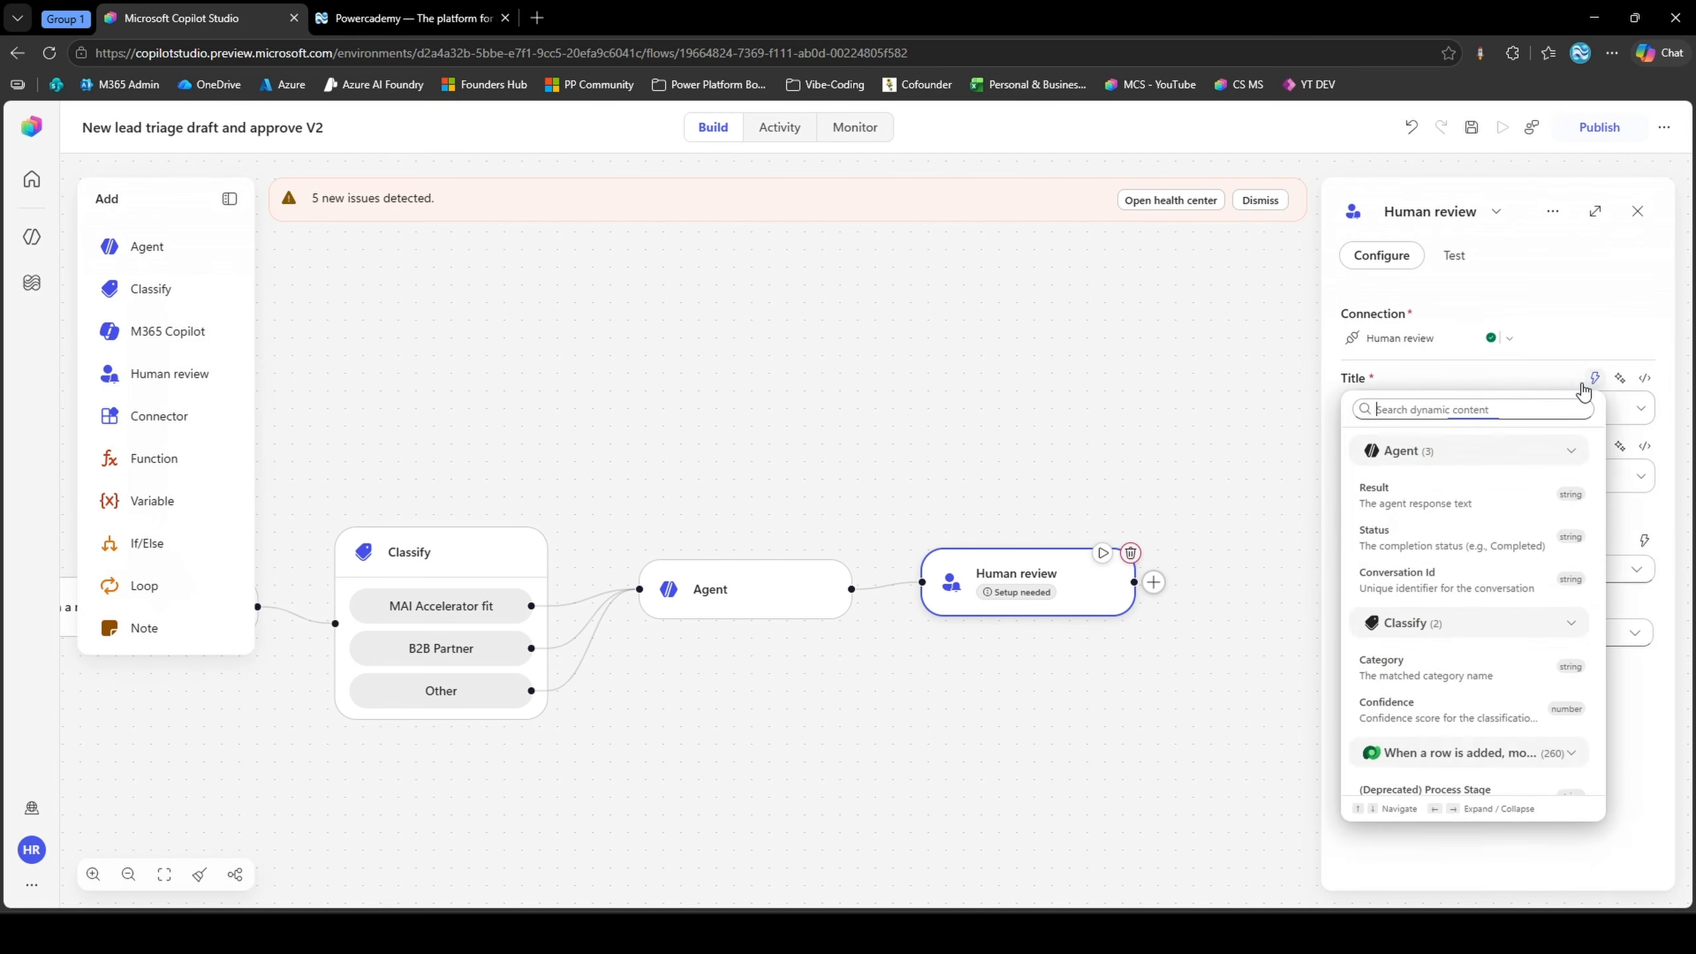
{"action": "type", "text": "full name"}
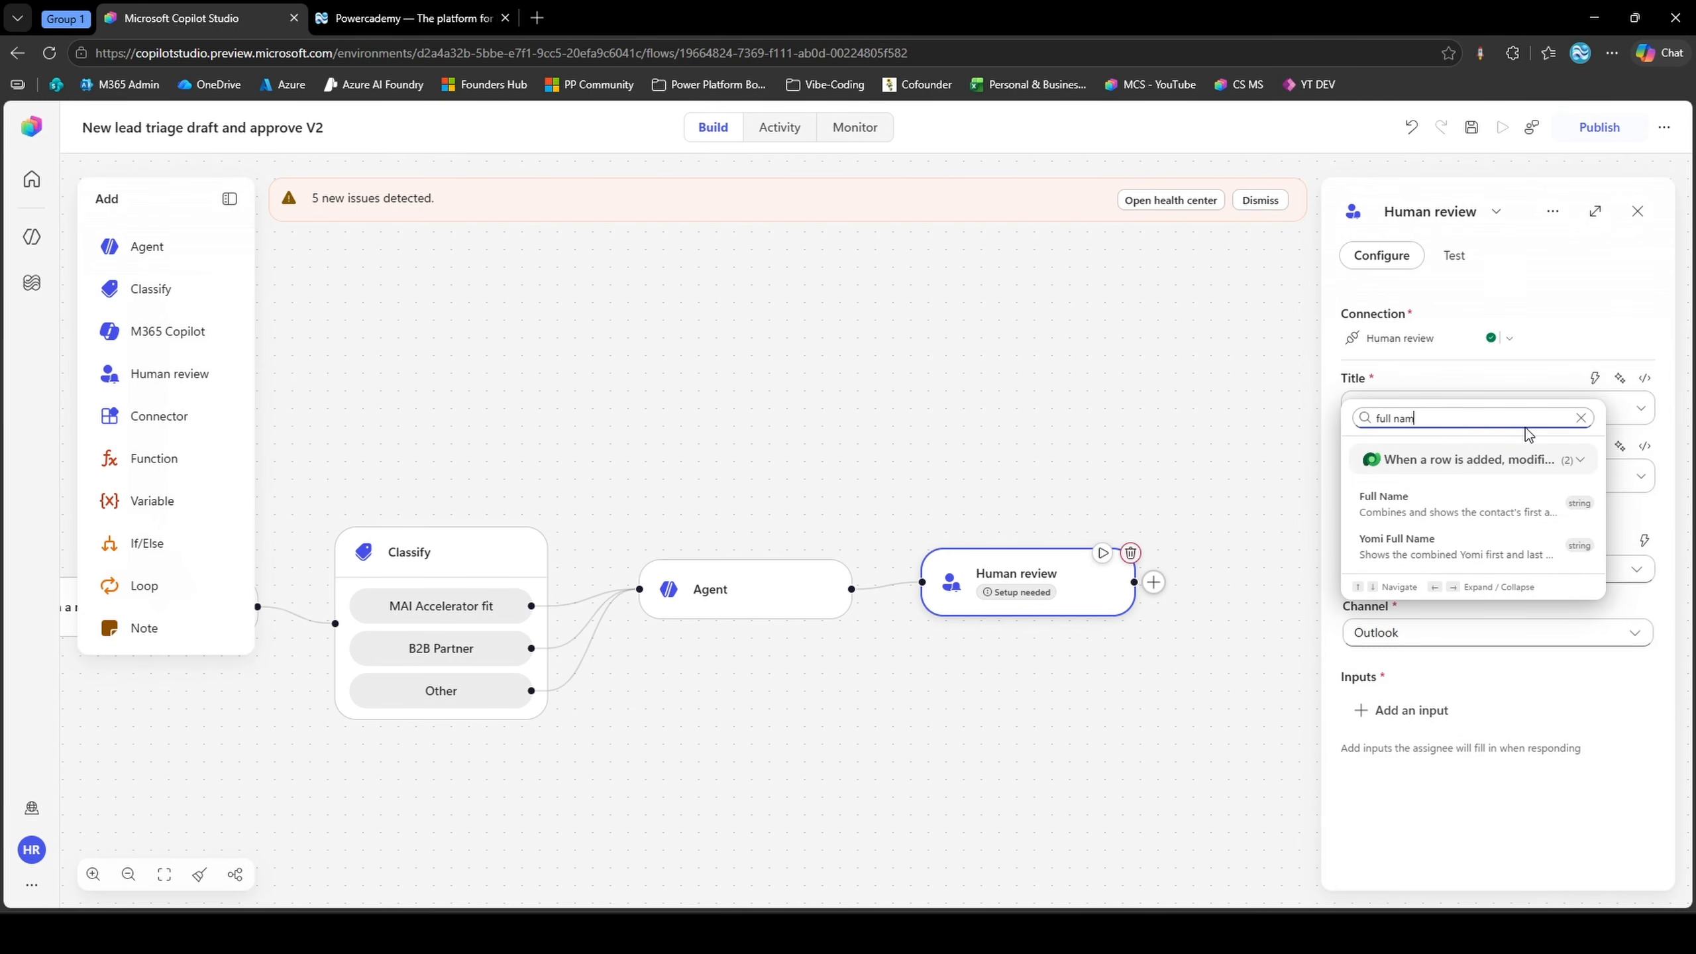
{"action": "left_click", "coordinate": [1423, 493]}
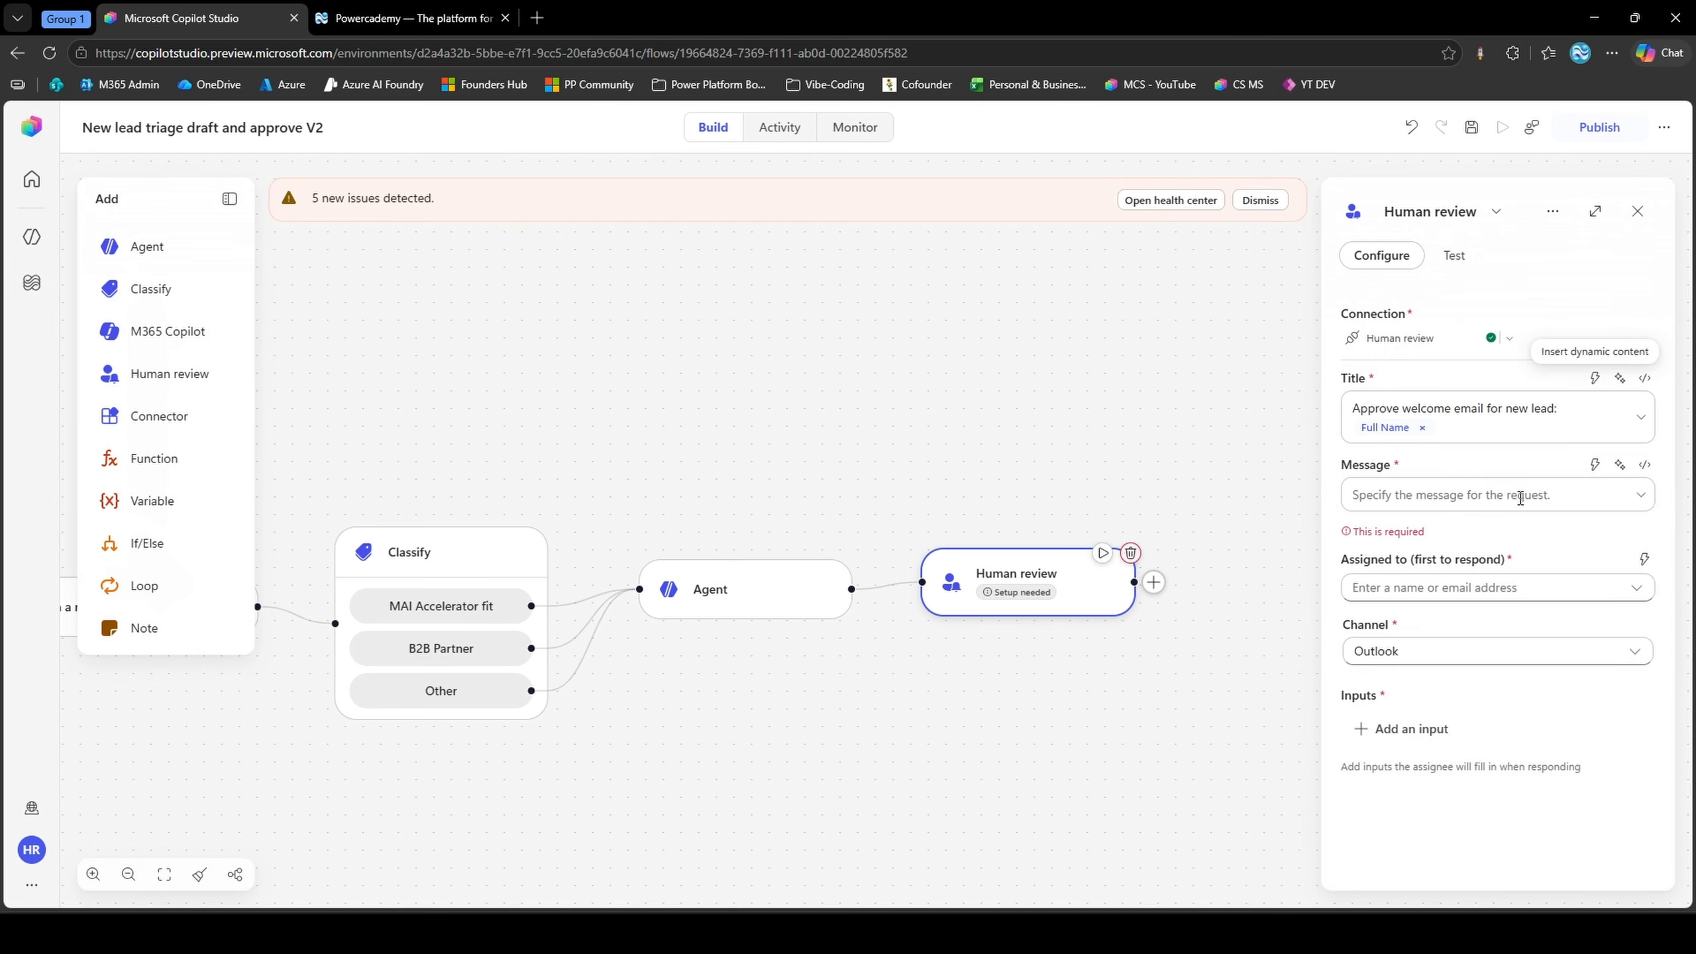
Enter the labels "Classification:" and "Email:" in the review message, separated by a blank line
{"action": "left_click", "coordinate": [1519, 495]}
{"action": "type", "text": "Classifica"}
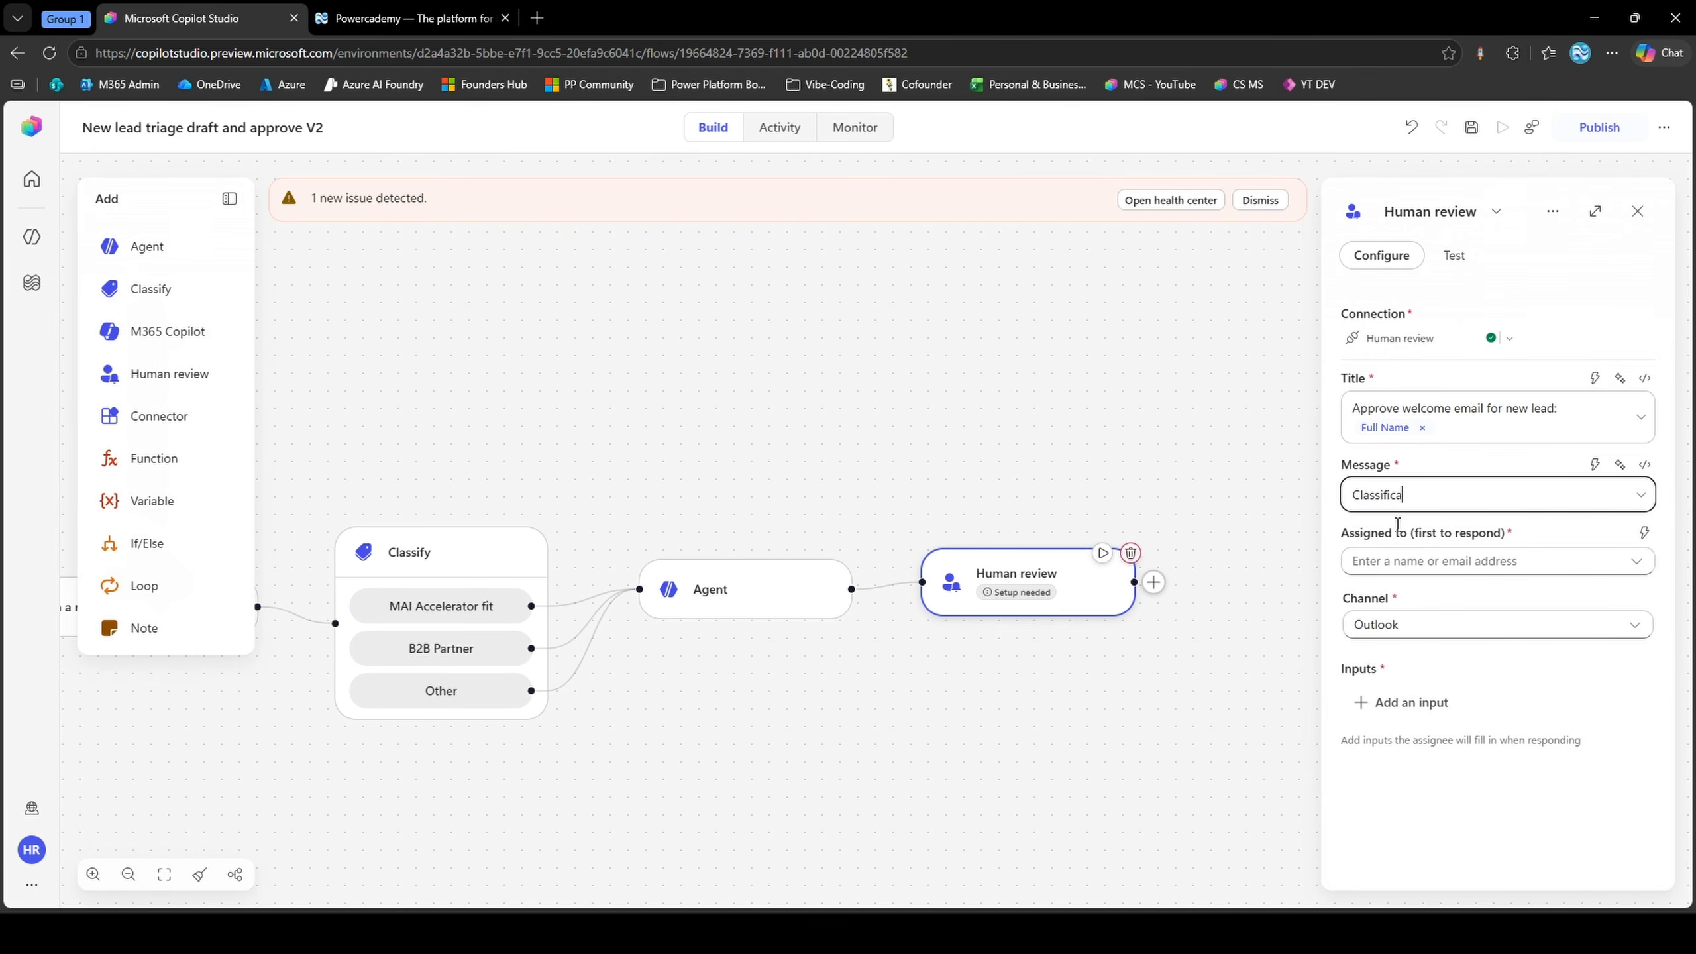
{"action": "type", "text": "tion"}
{"action": "key", "text": "Return"}
{"action": "type", "text": "Email:"}
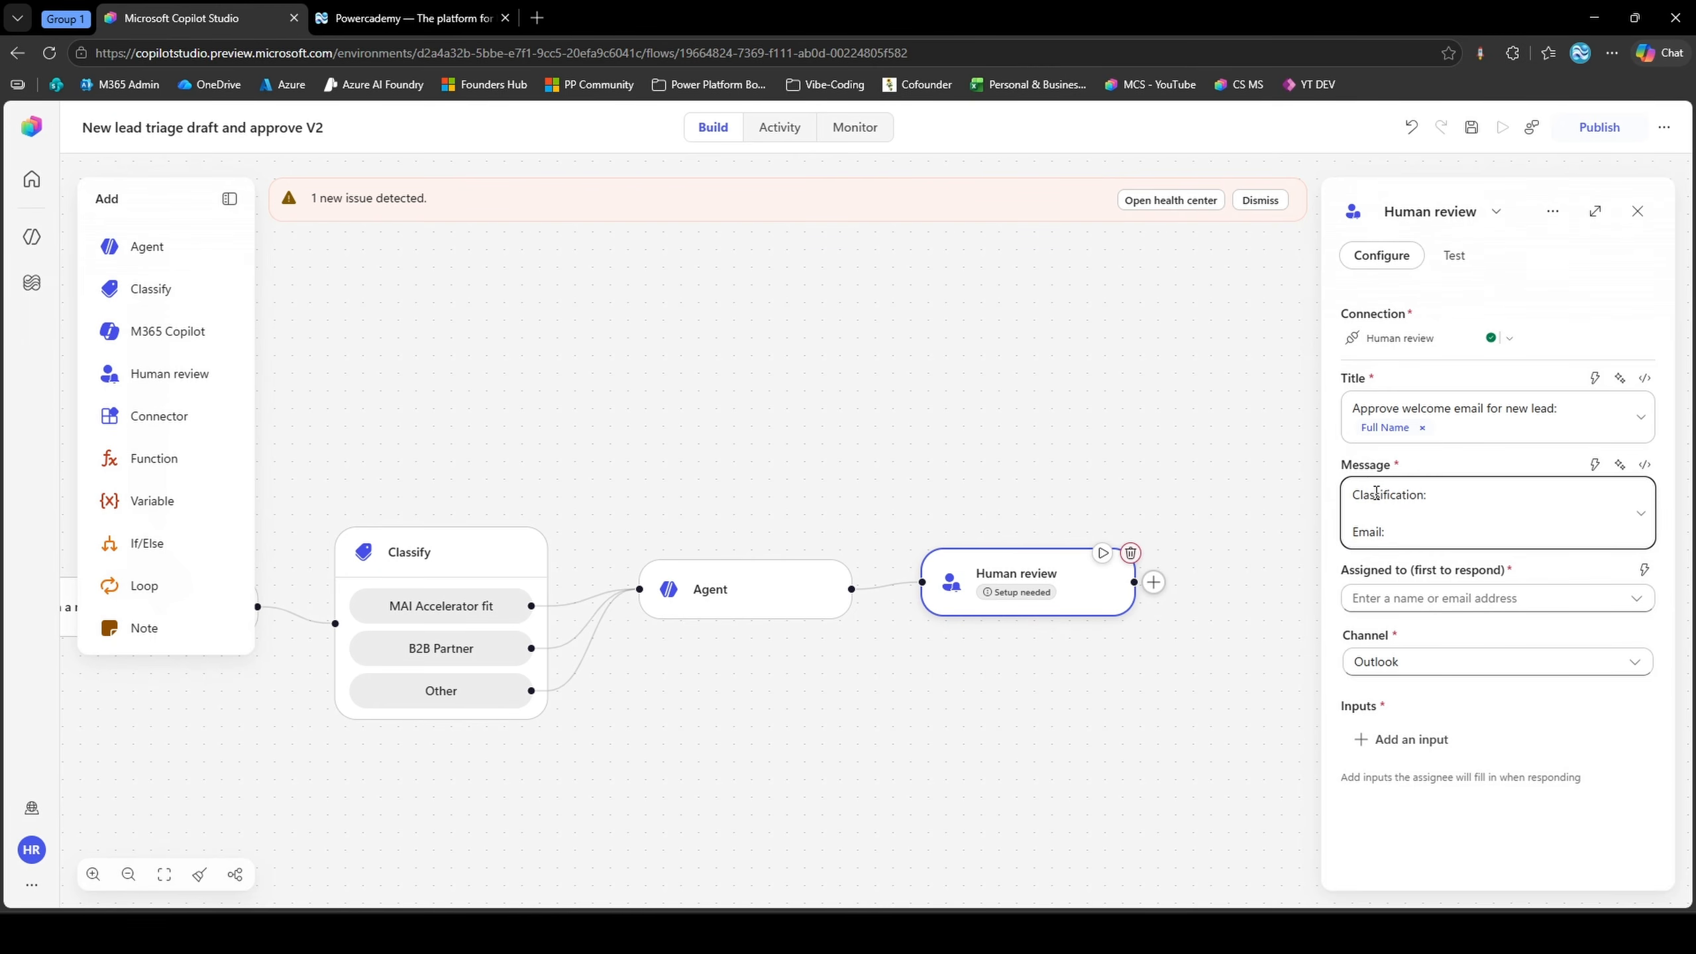
{"action": "left_click_drag", "start_coordinate": [1361, 493], "coordinate": [1461, 492]}
{"action": "left_click", "coordinate": [1371, 537]}
Insert the Classify node's Category after "Classification:" and the Agent node's Result below "Email:", separated from that label by a blank line
{"action": "left_click", "coordinate": [1595, 465]}
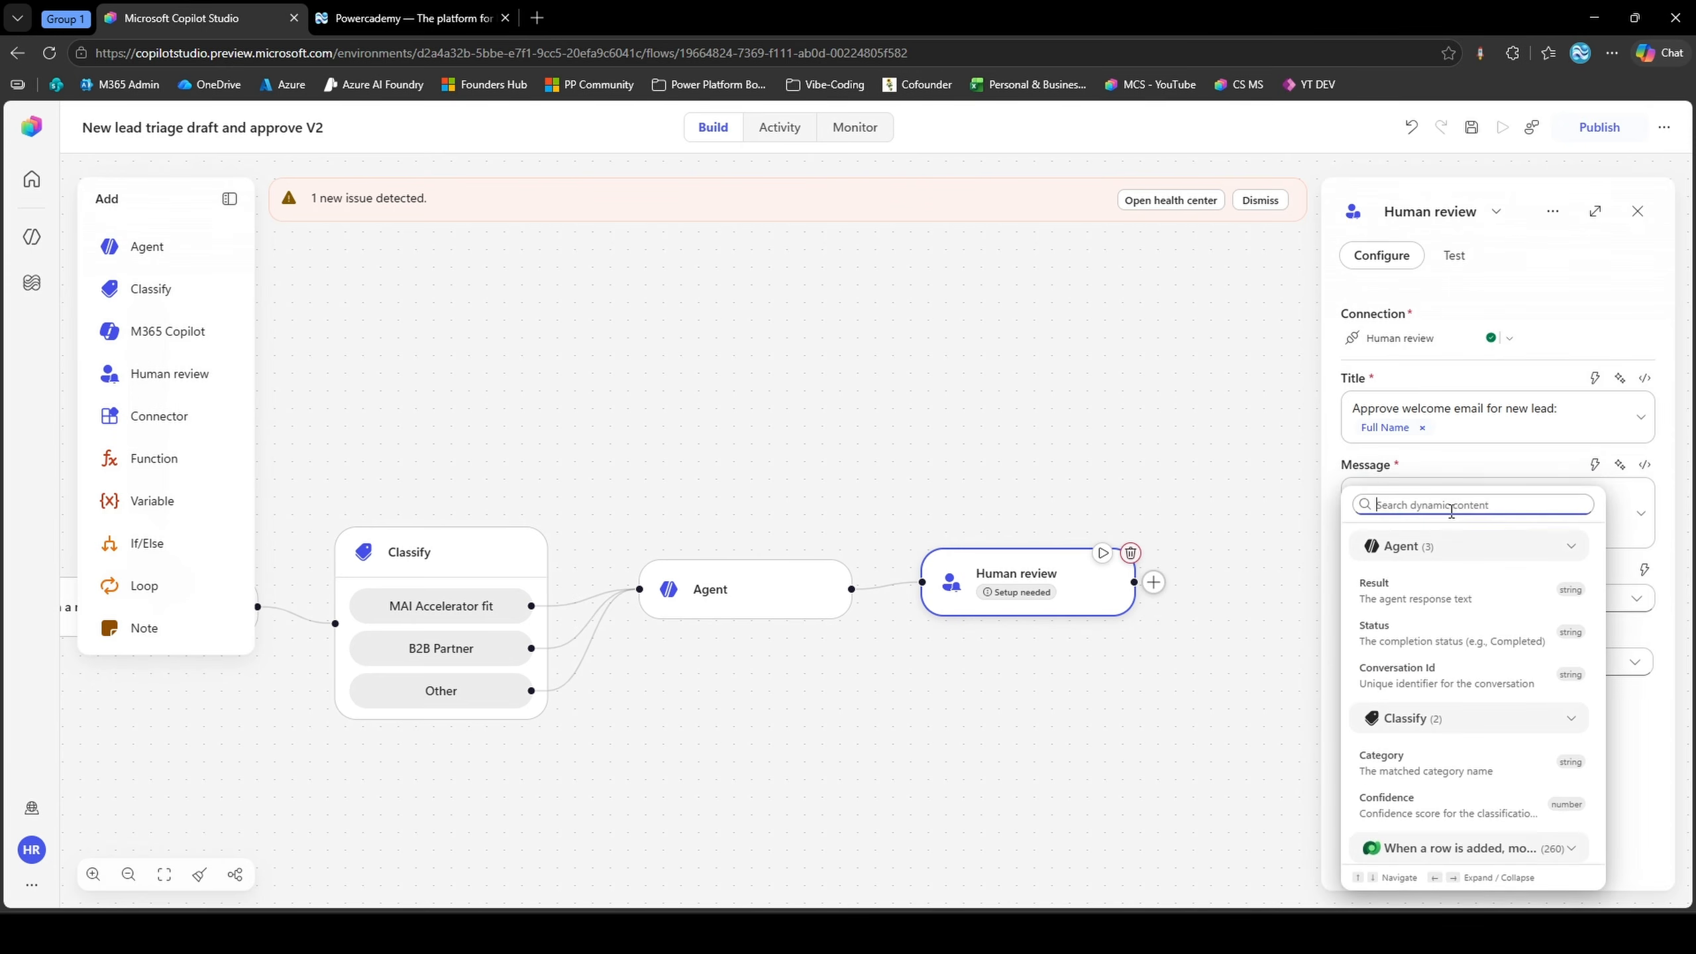
{"action": "left_click", "coordinate": [1457, 760]}
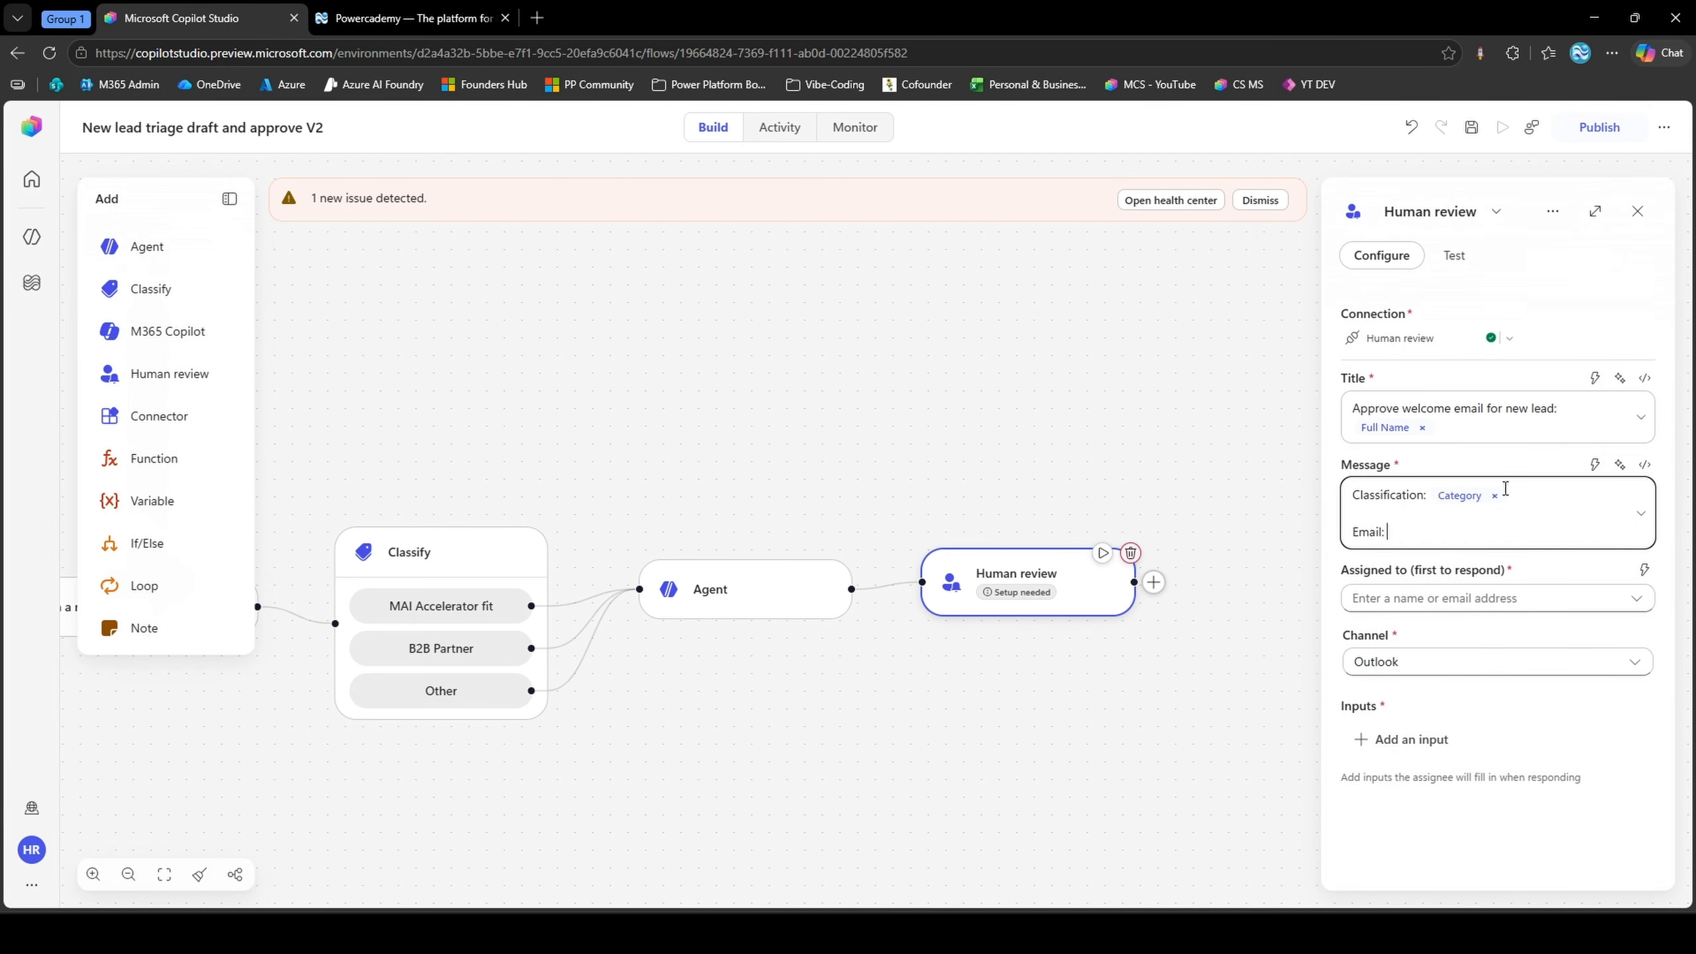
{"action": "key", "text": "Return"}
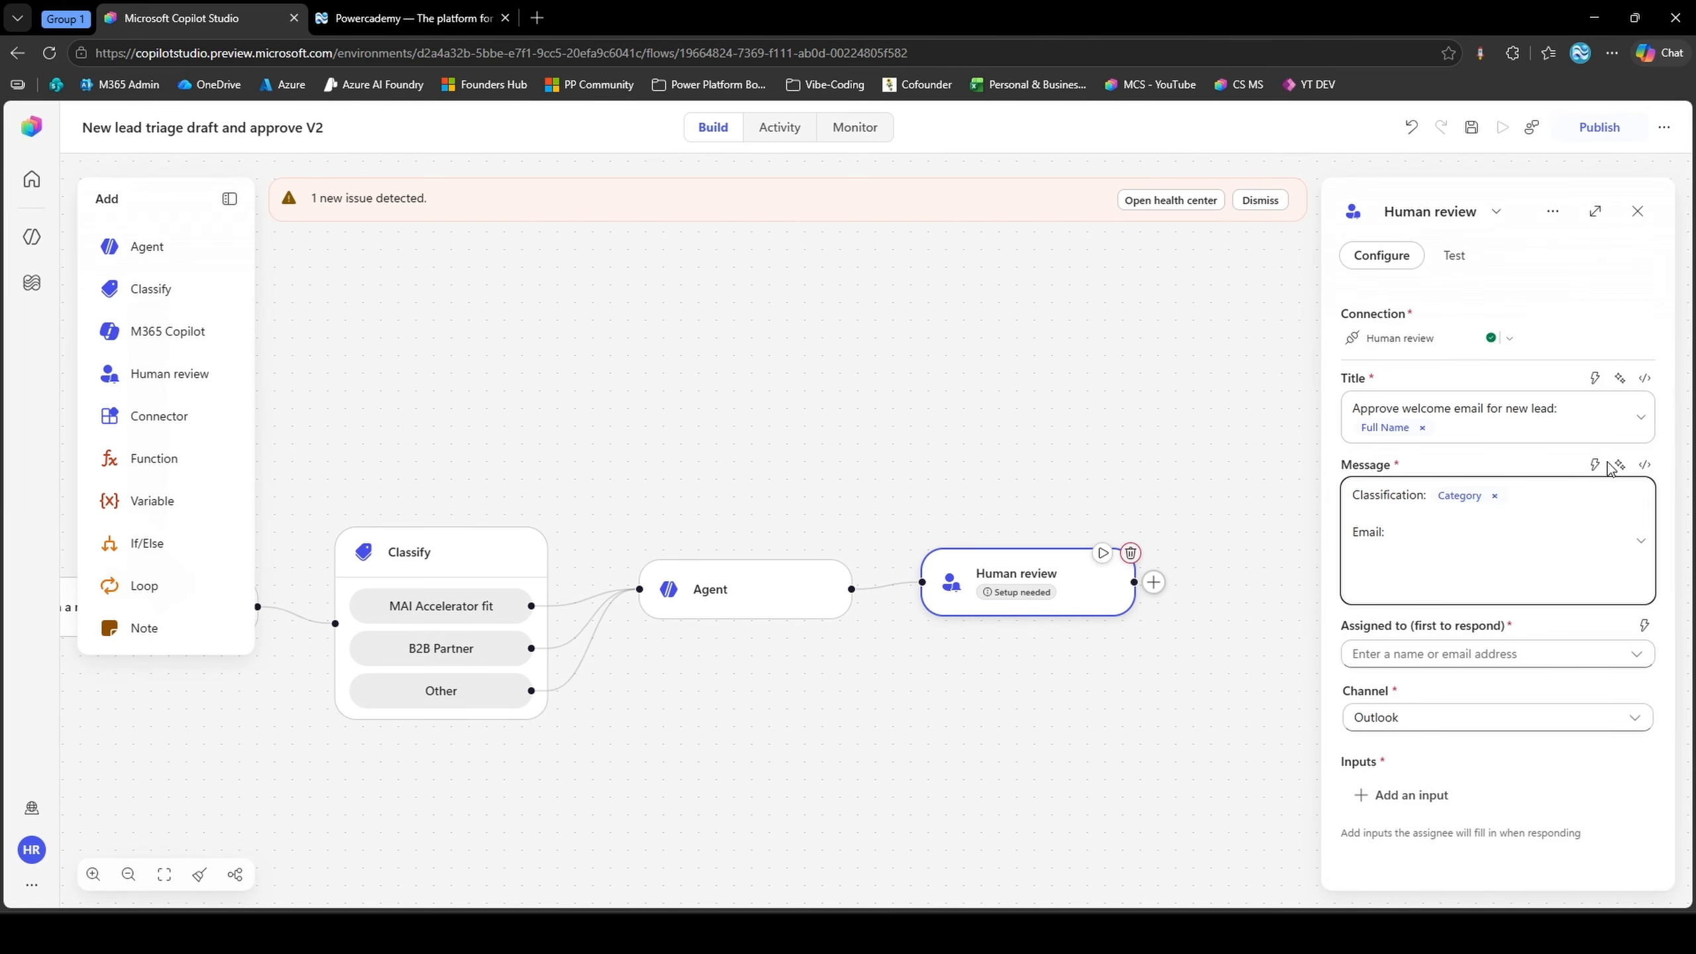
{"action": "left_click", "coordinate": [1596, 464]}
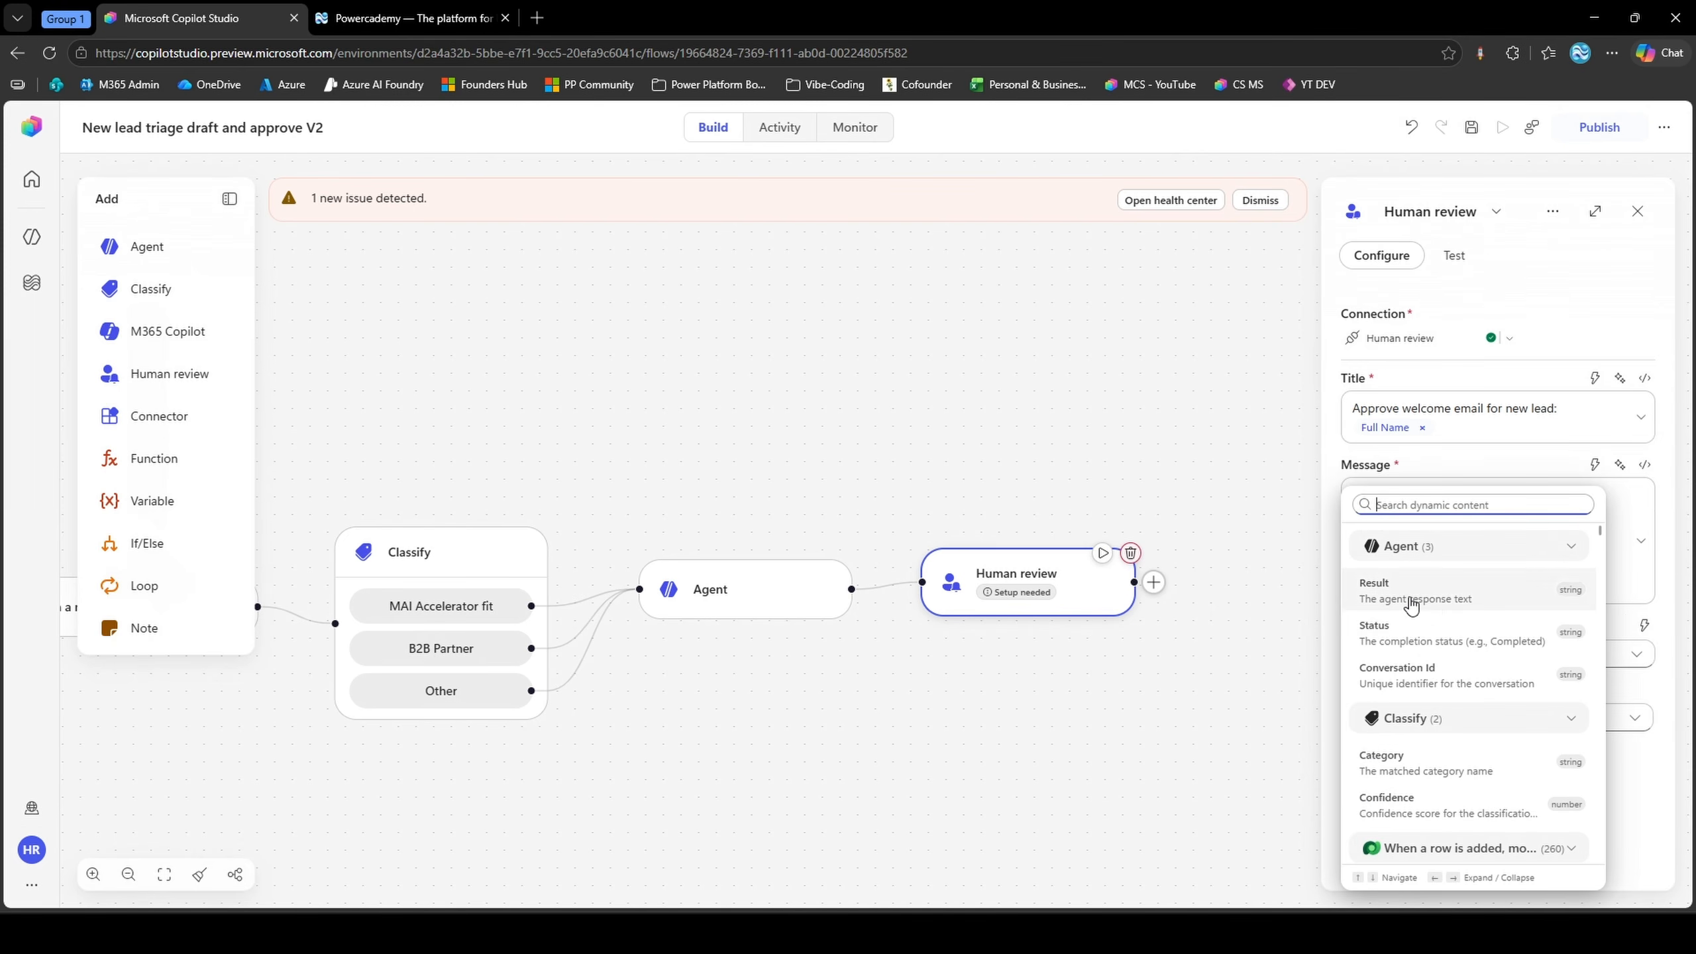
{"action": "left_click", "coordinate": [1414, 591]}
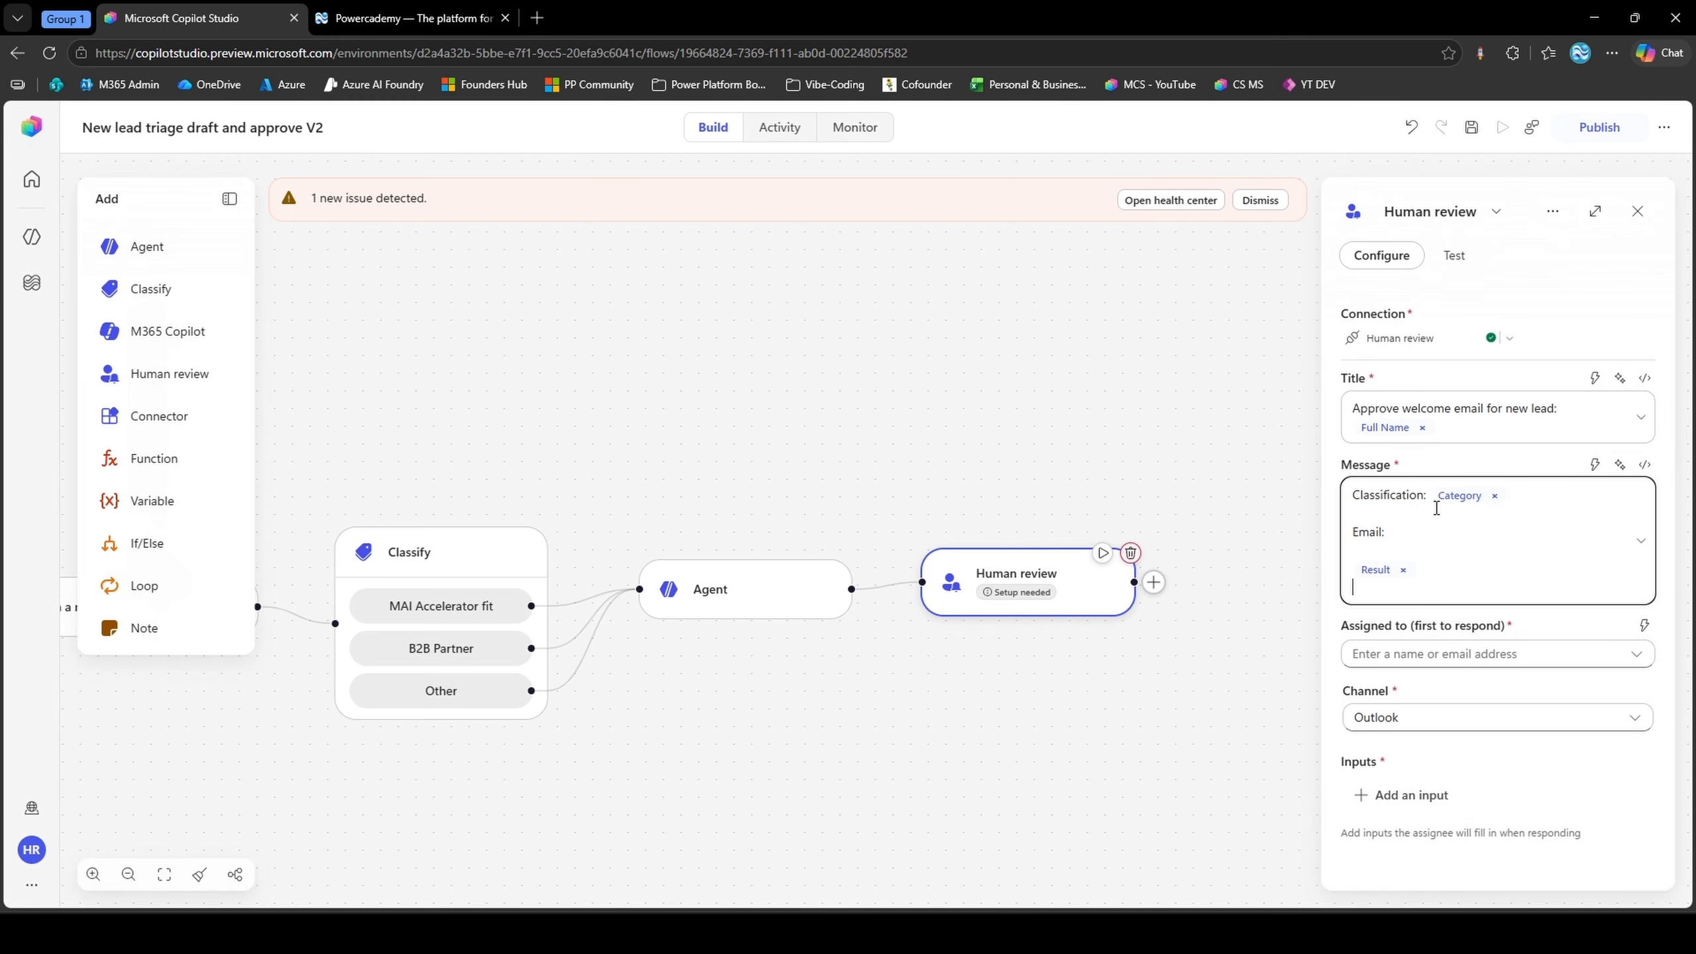
Assign the human review request to the reviewer matching the entered Powercademy e-mail address
{"action": "left_click", "coordinate": [1463, 649]}
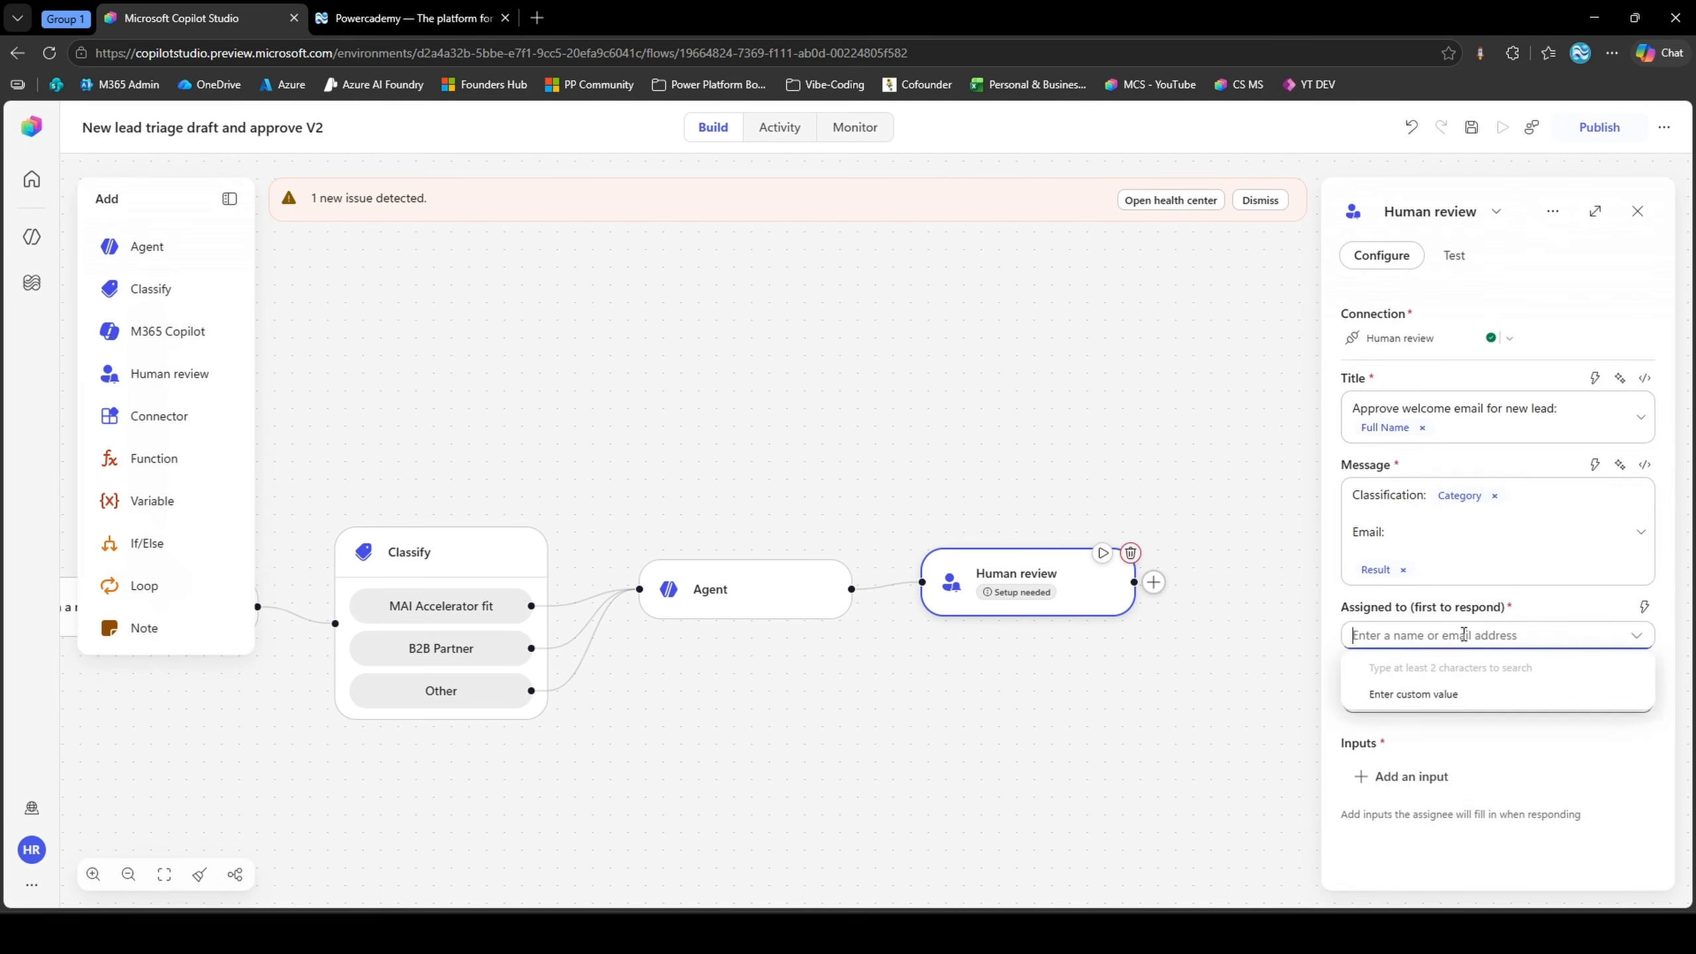
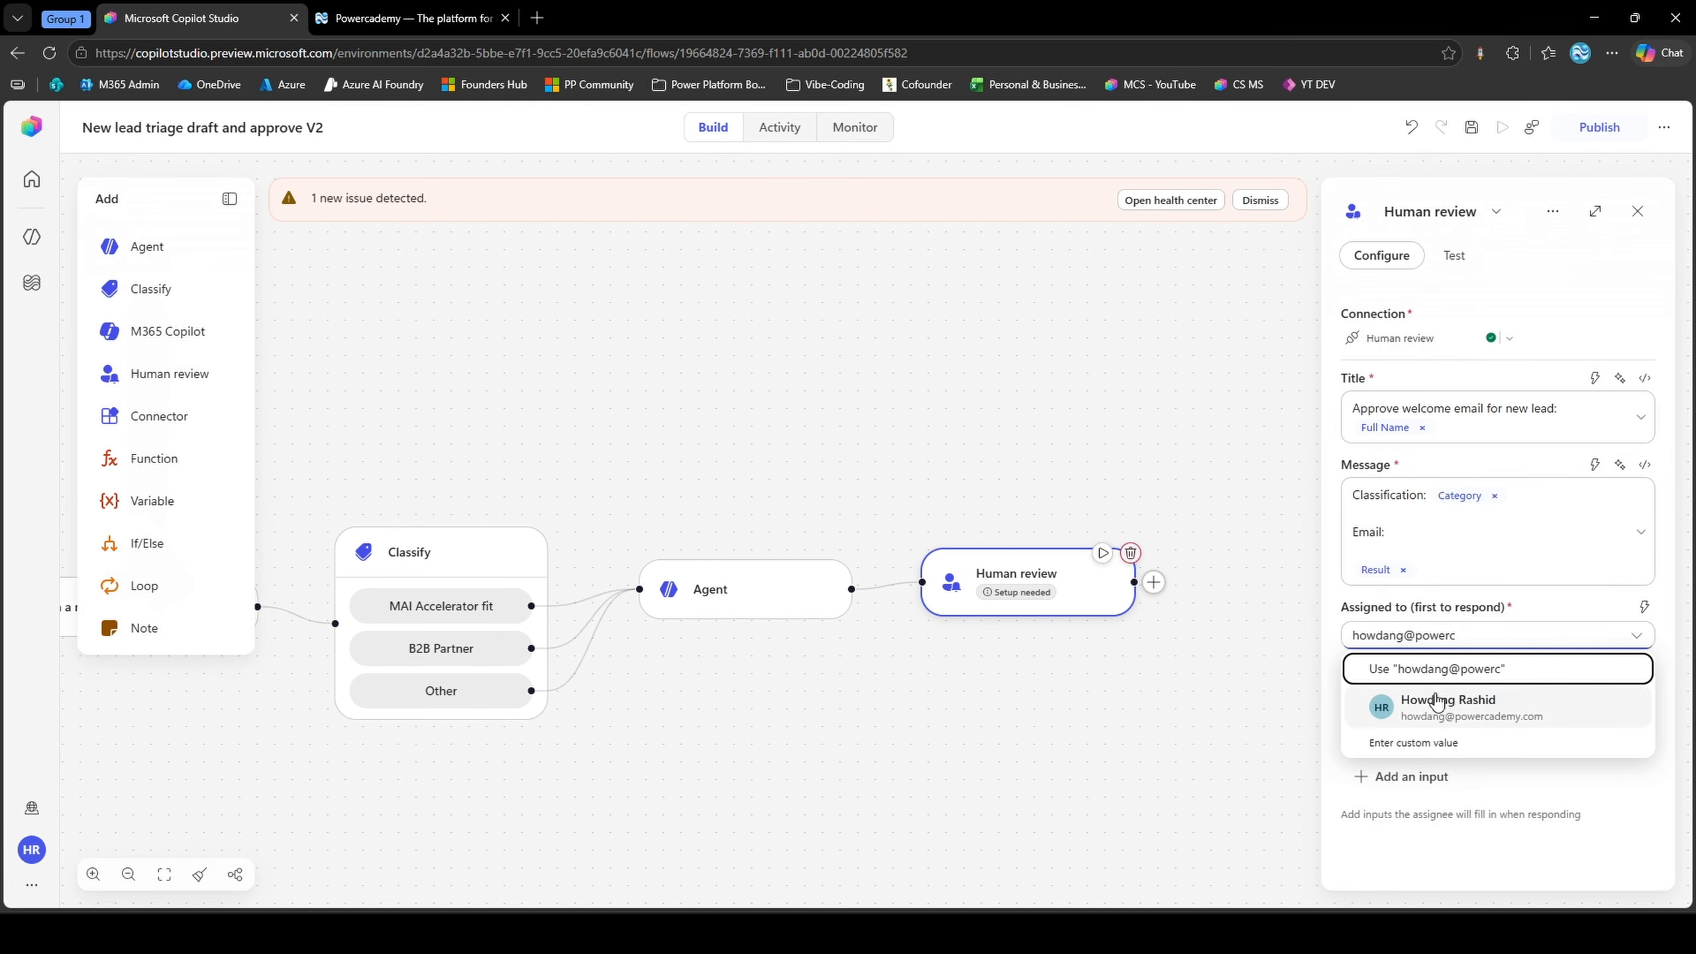
{"action": "left_click", "coordinate": [1442, 705]}
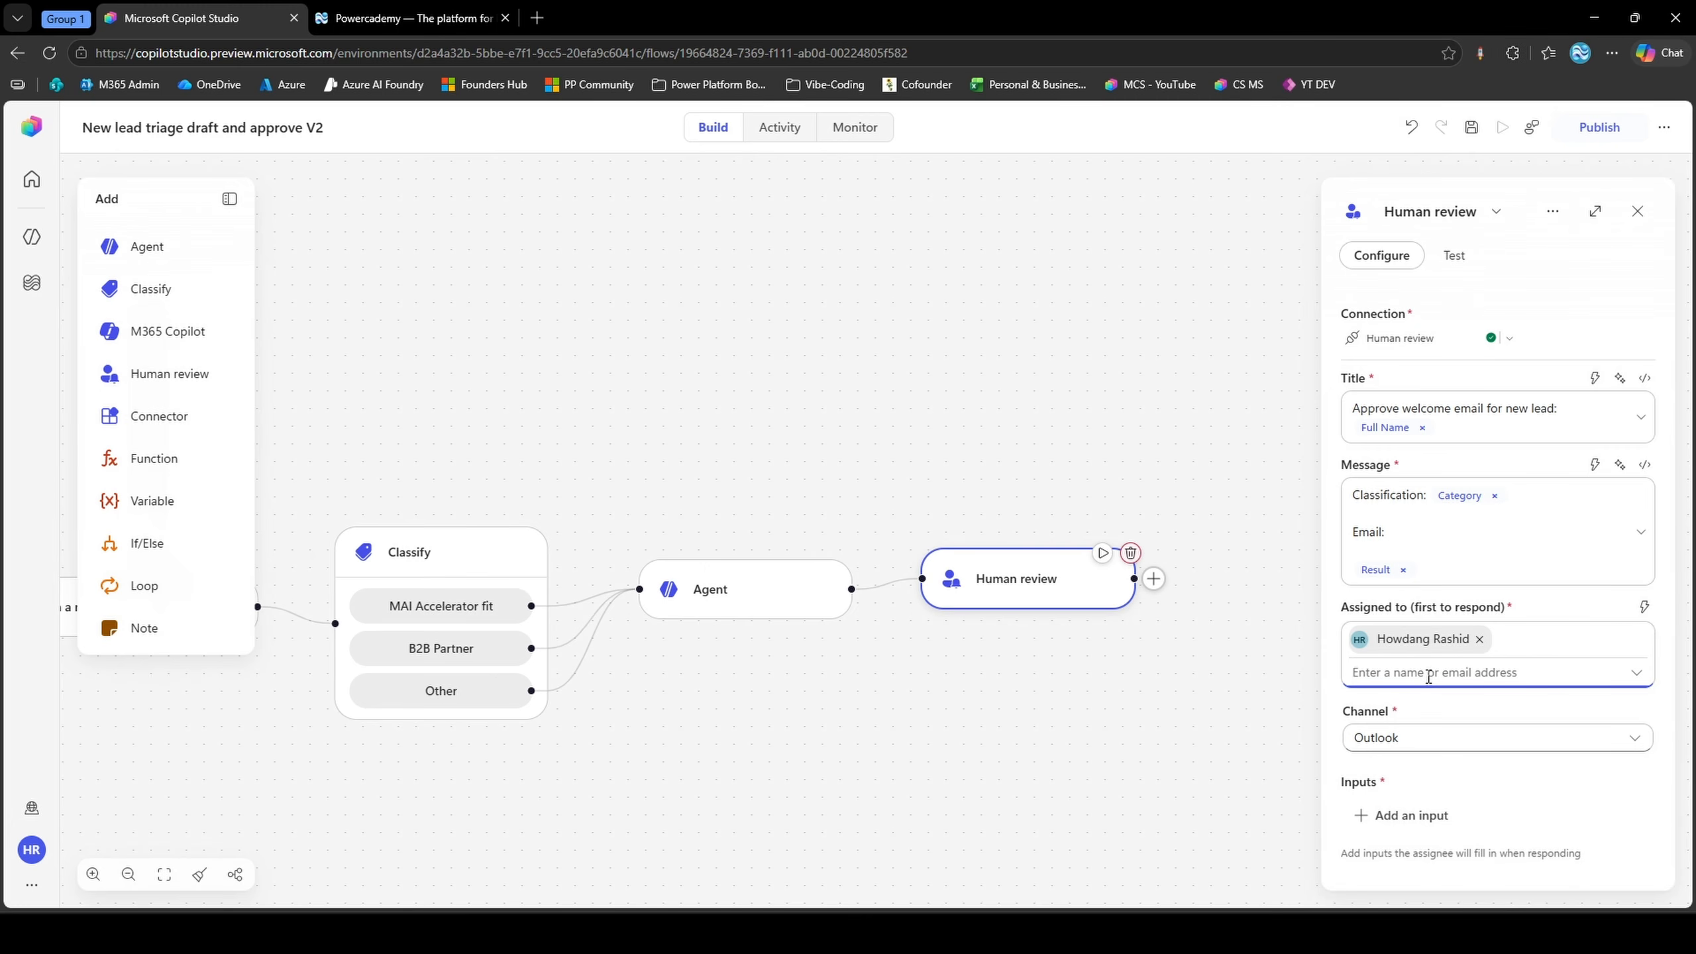
Add a Yes/No input named "Approve/Reject" to the Human review node
{"action": "left_click", "coordinate": [1404, 815]}
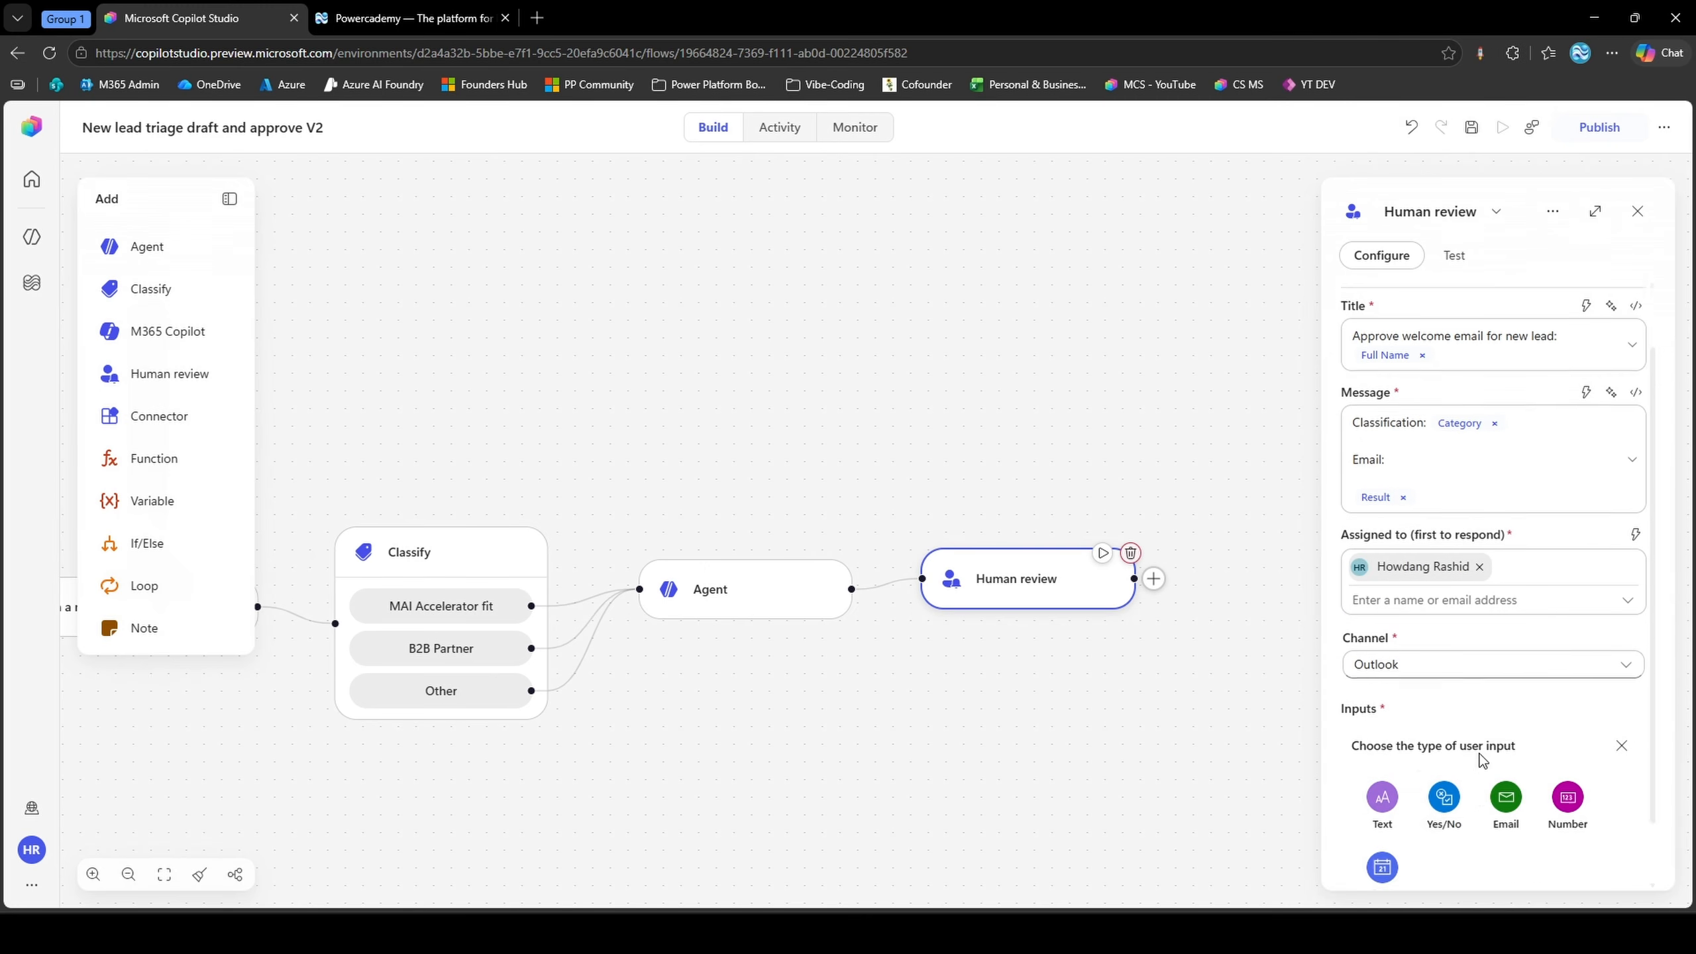
{"action": "left_click", "coordinate": [1447, 747]}
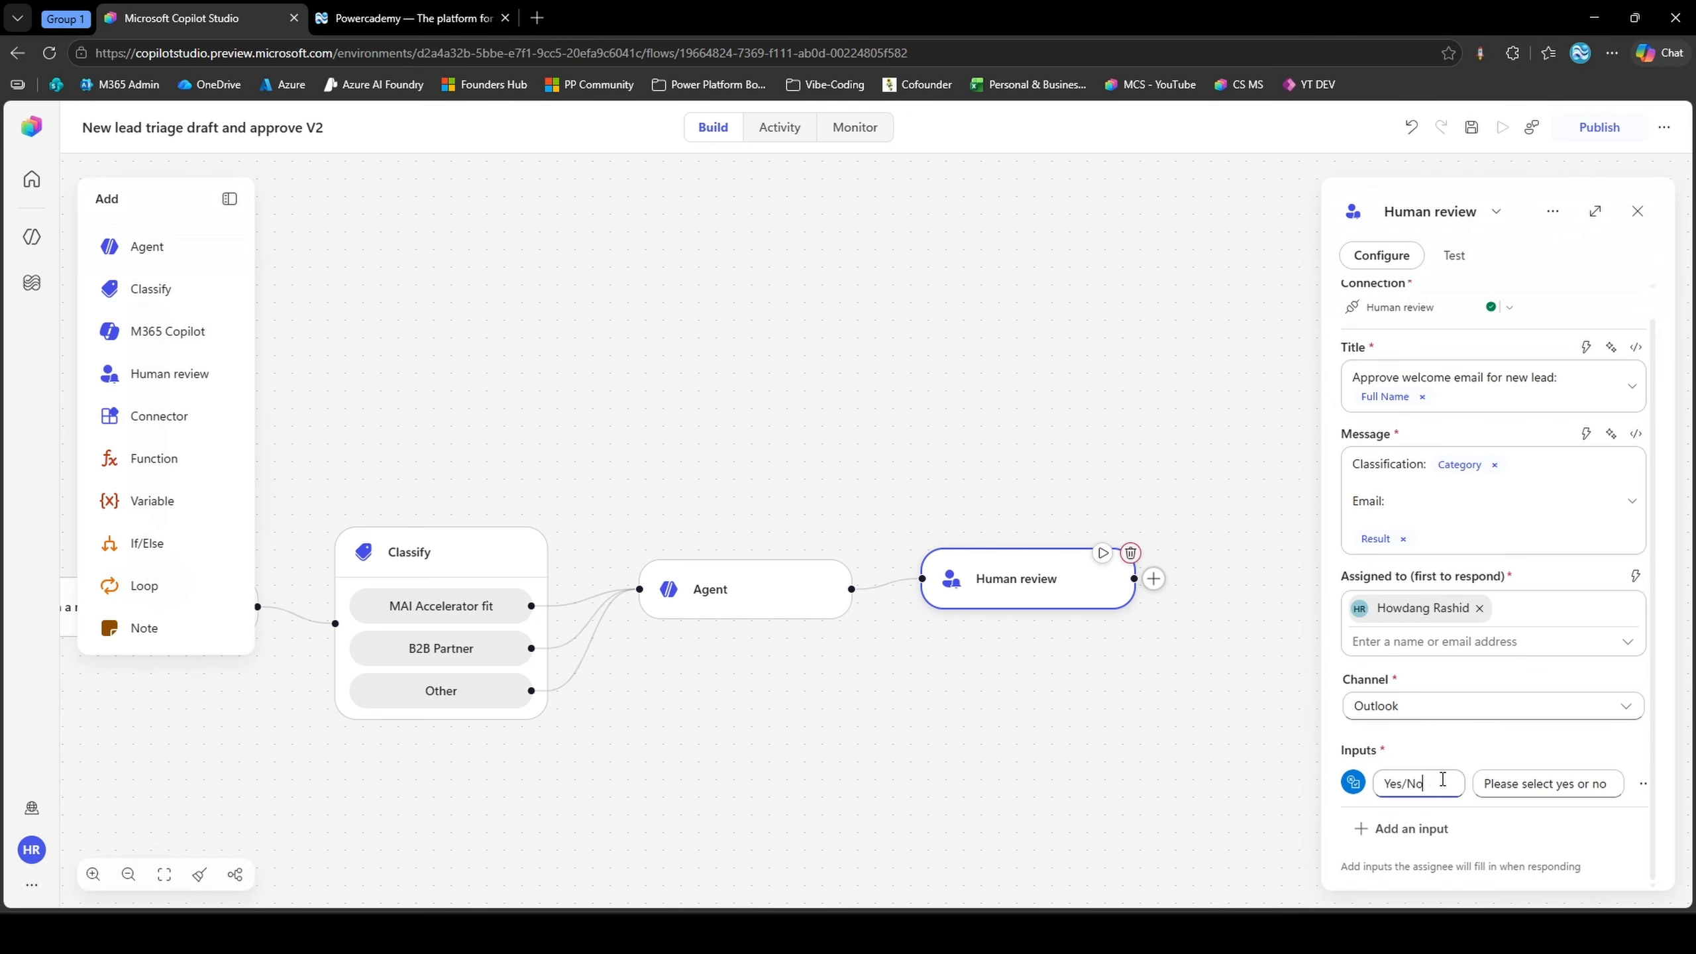
{"action": "triple_click", "coordinate": [1435, 778]}
{"action": "type", "text": "Appr"}
{"action": "type", "text": "ove/Reject"}
{"action": "scroll", "coordinate": [1375, 755], "scroll_direction": "up", "scroll_amount": 1}
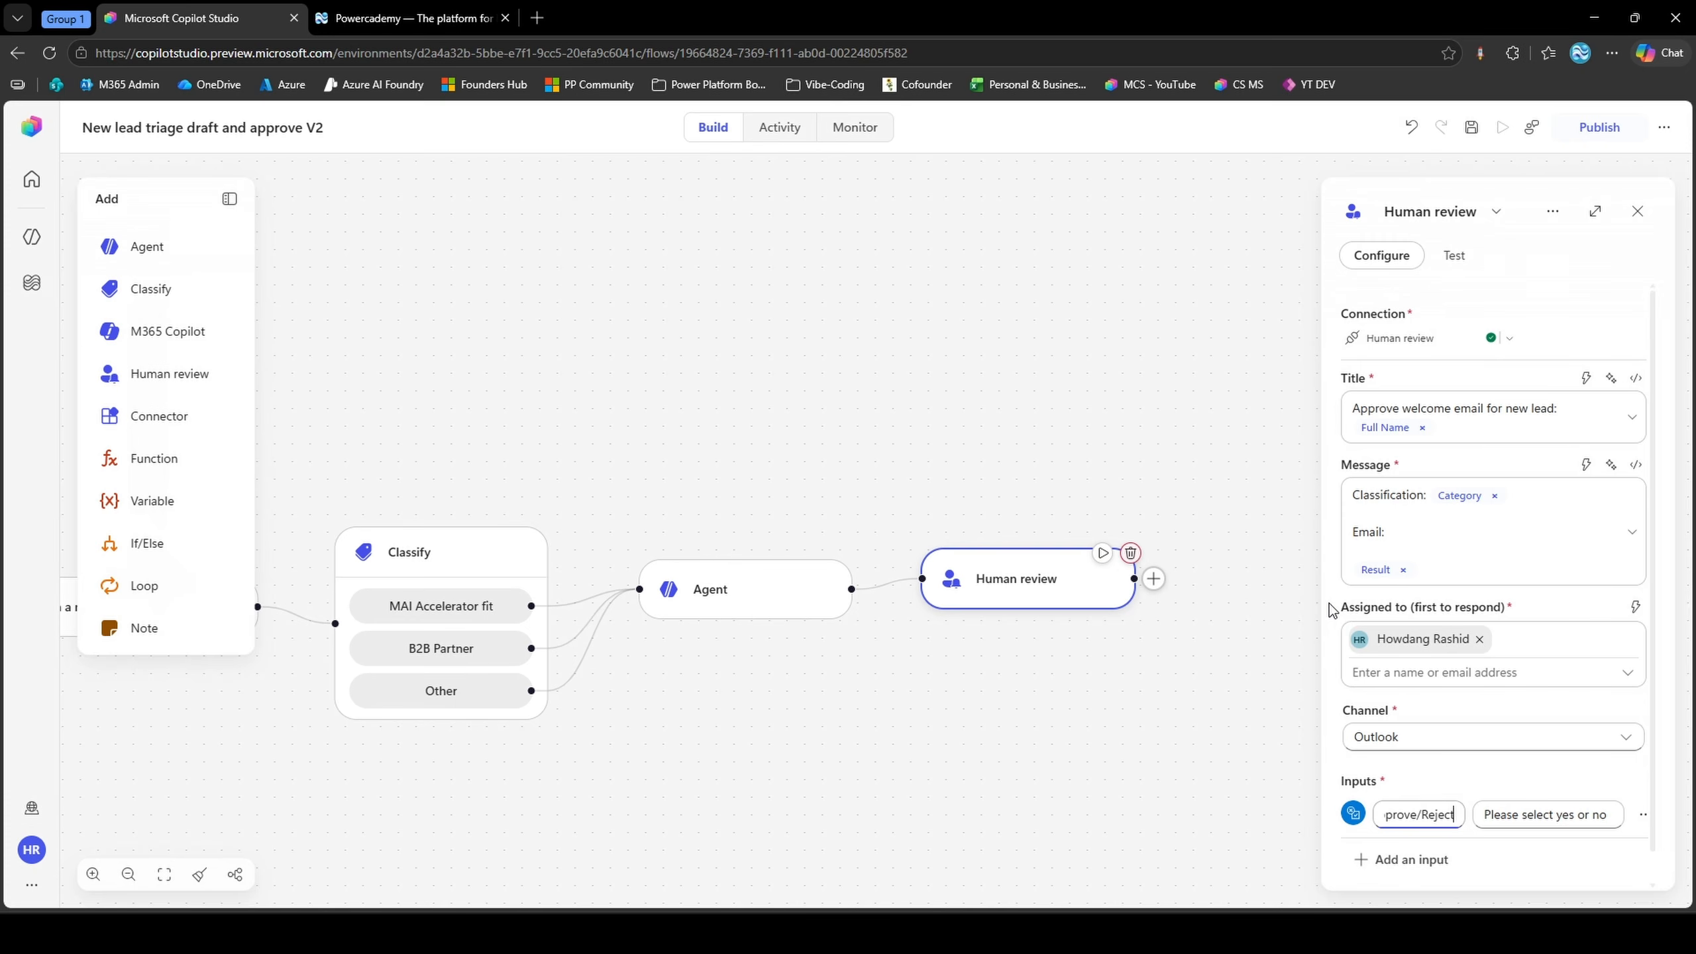
{"action": "left_click", "coordinate": [757, 476]}
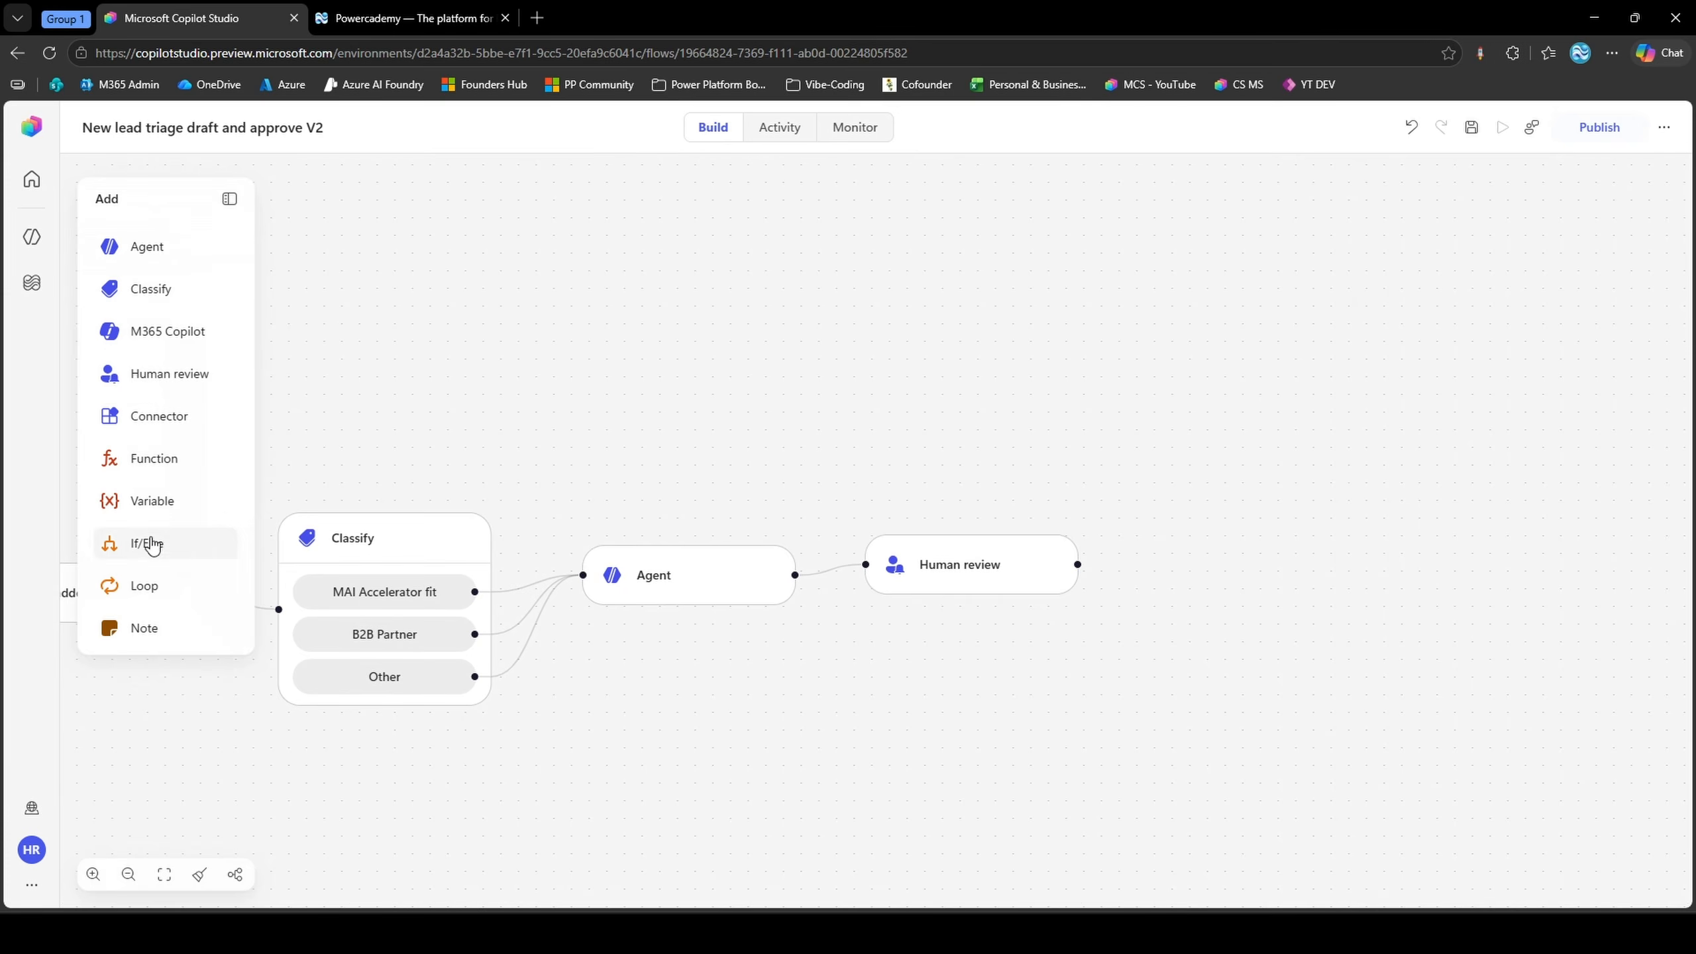
Add an If/Else node after Human review with the condition that its Approve/Reject response equals Yes
{"action": "left_click_drag", "start_coordinate": [149, 543], "coordinate": [1188, 560]}
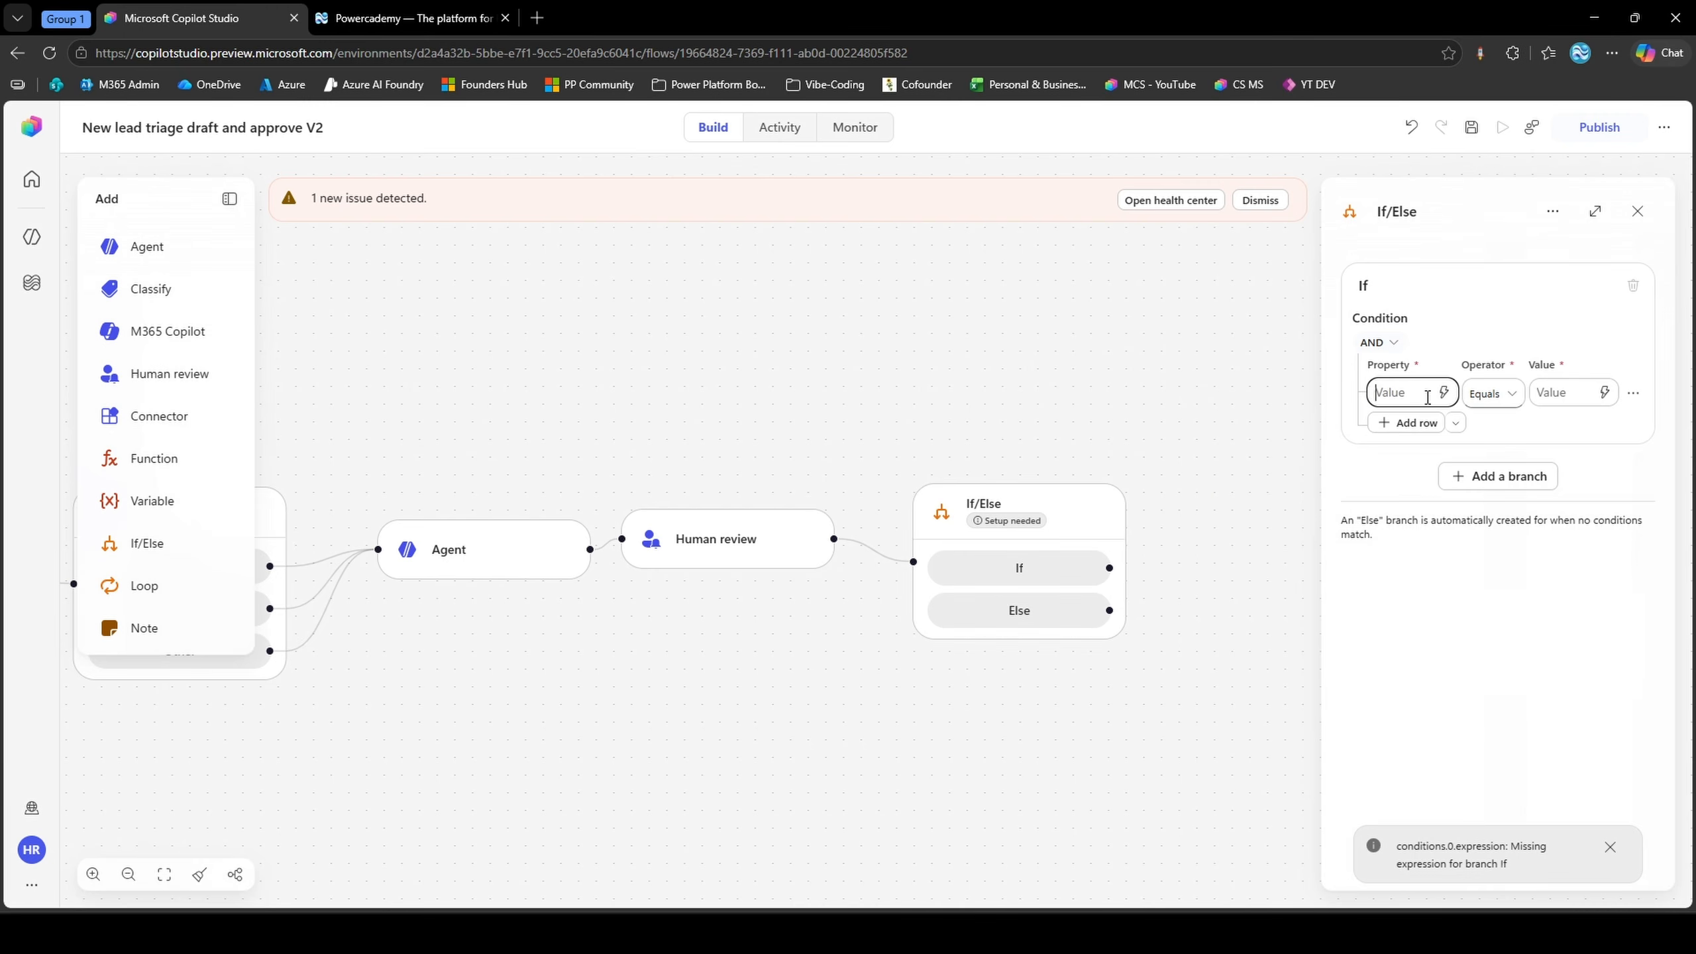
{"action": "left_click", "coordinate": [1445, 393]}
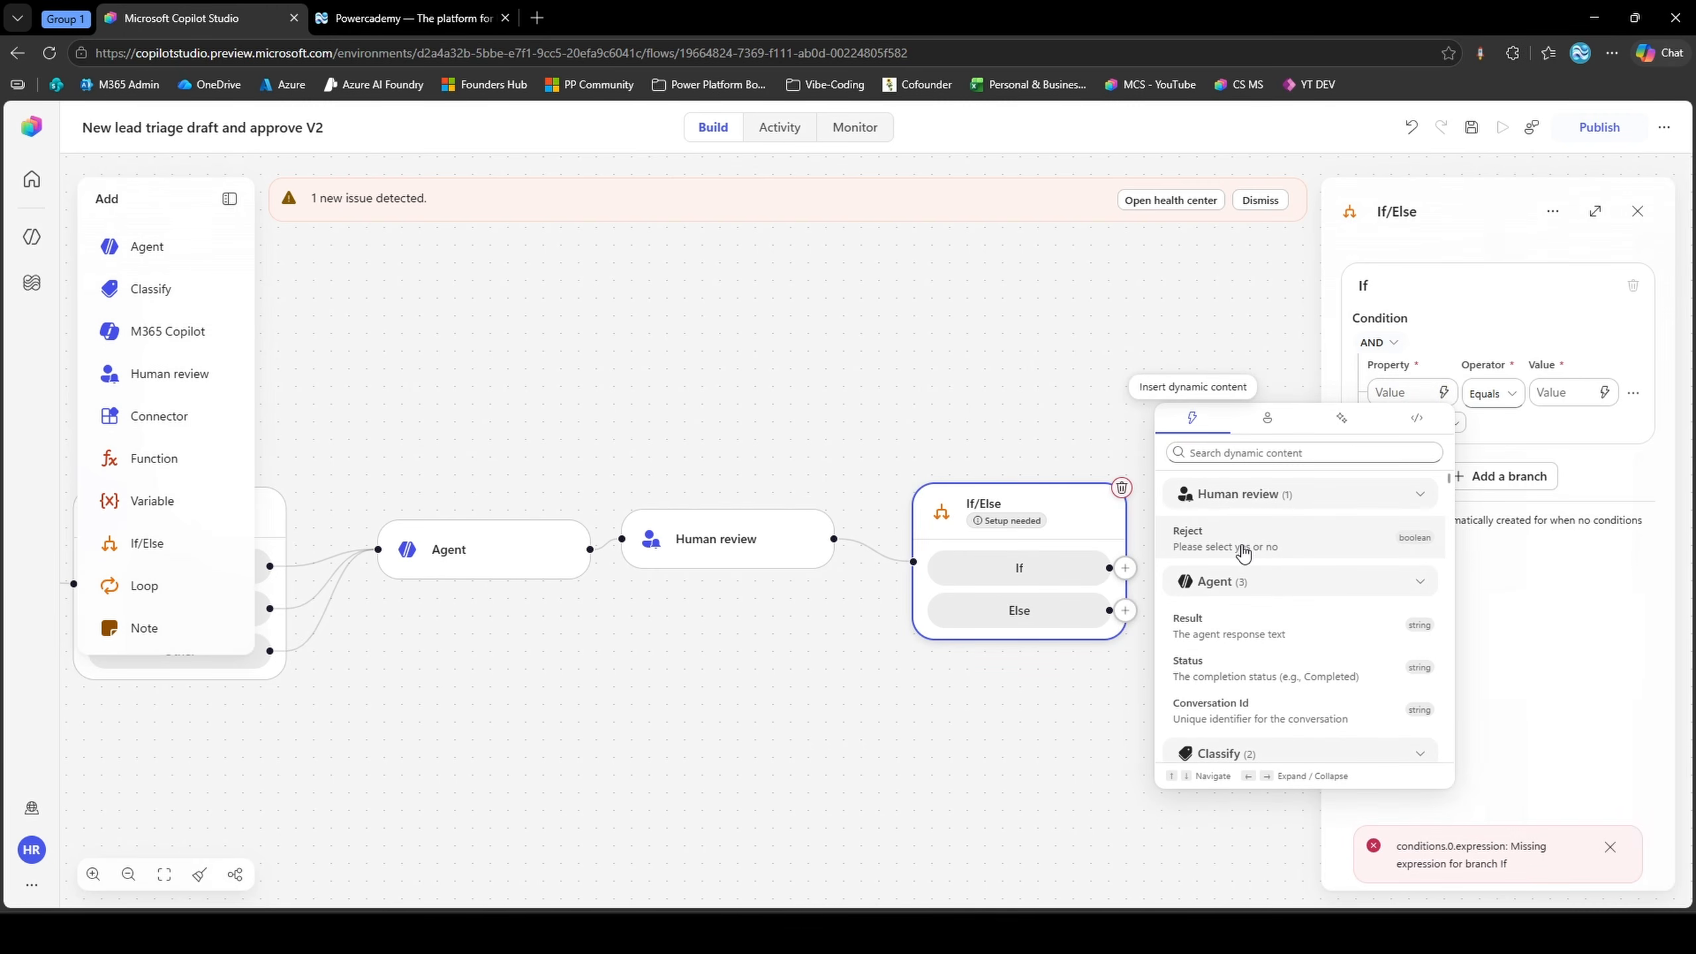
{"action": "left_click", "coordinate": [1243, 551]}
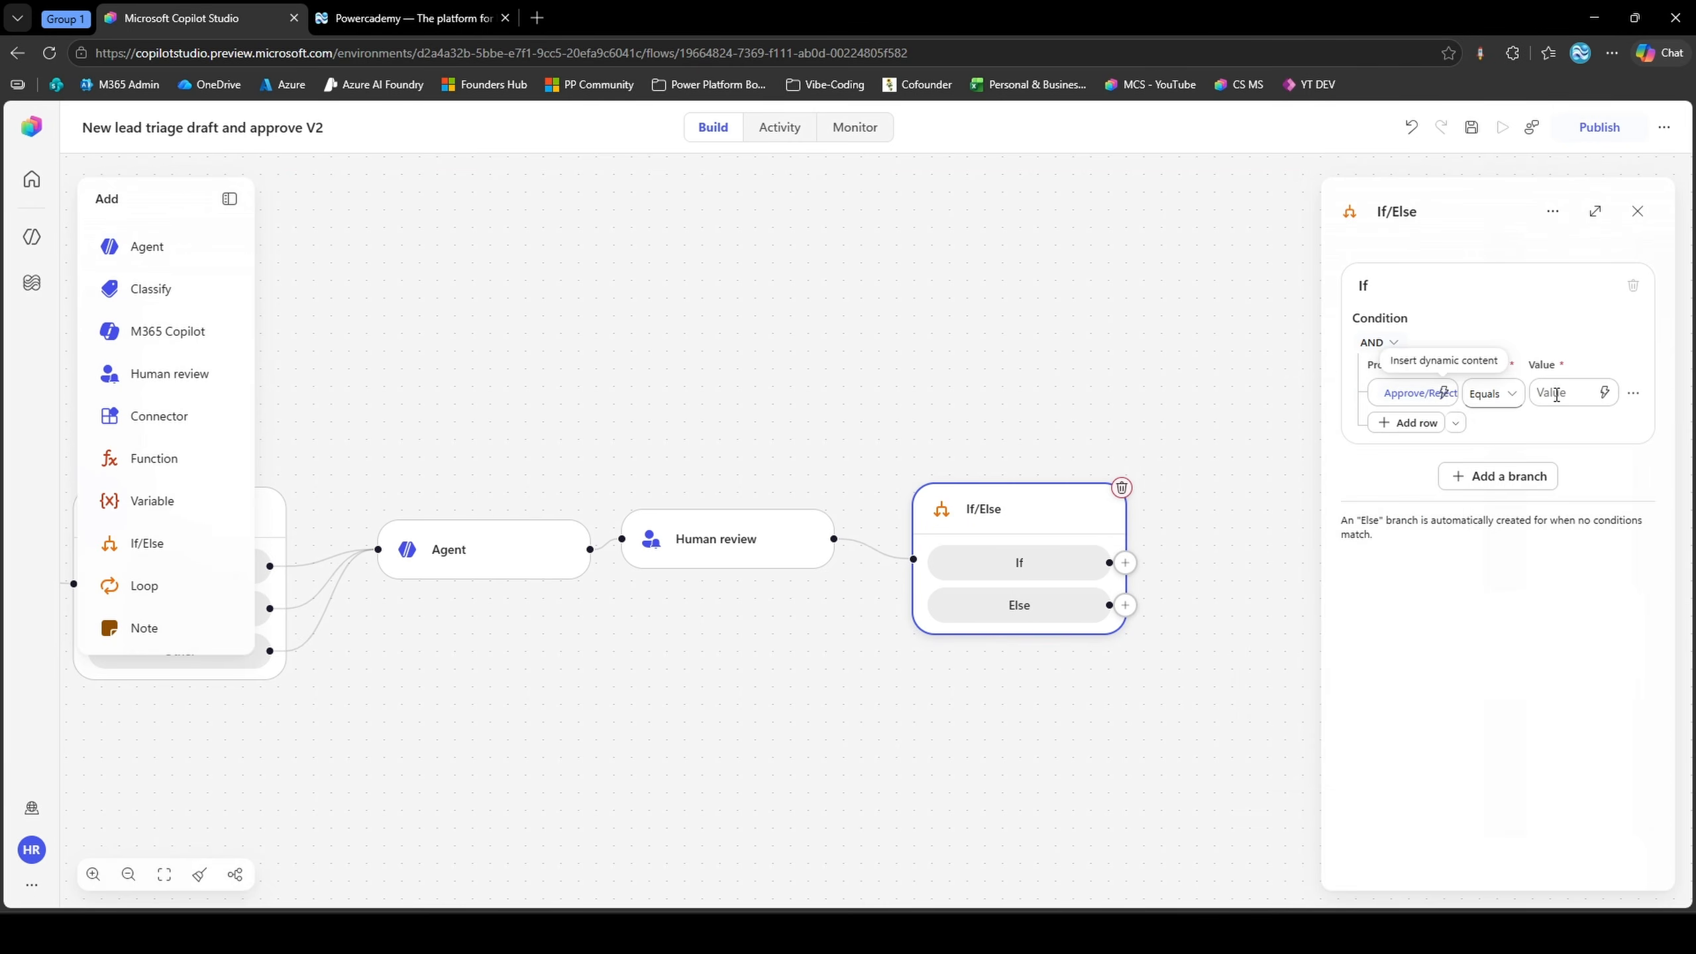
{"action": "left_click", "coordinate": [1556, 395]}
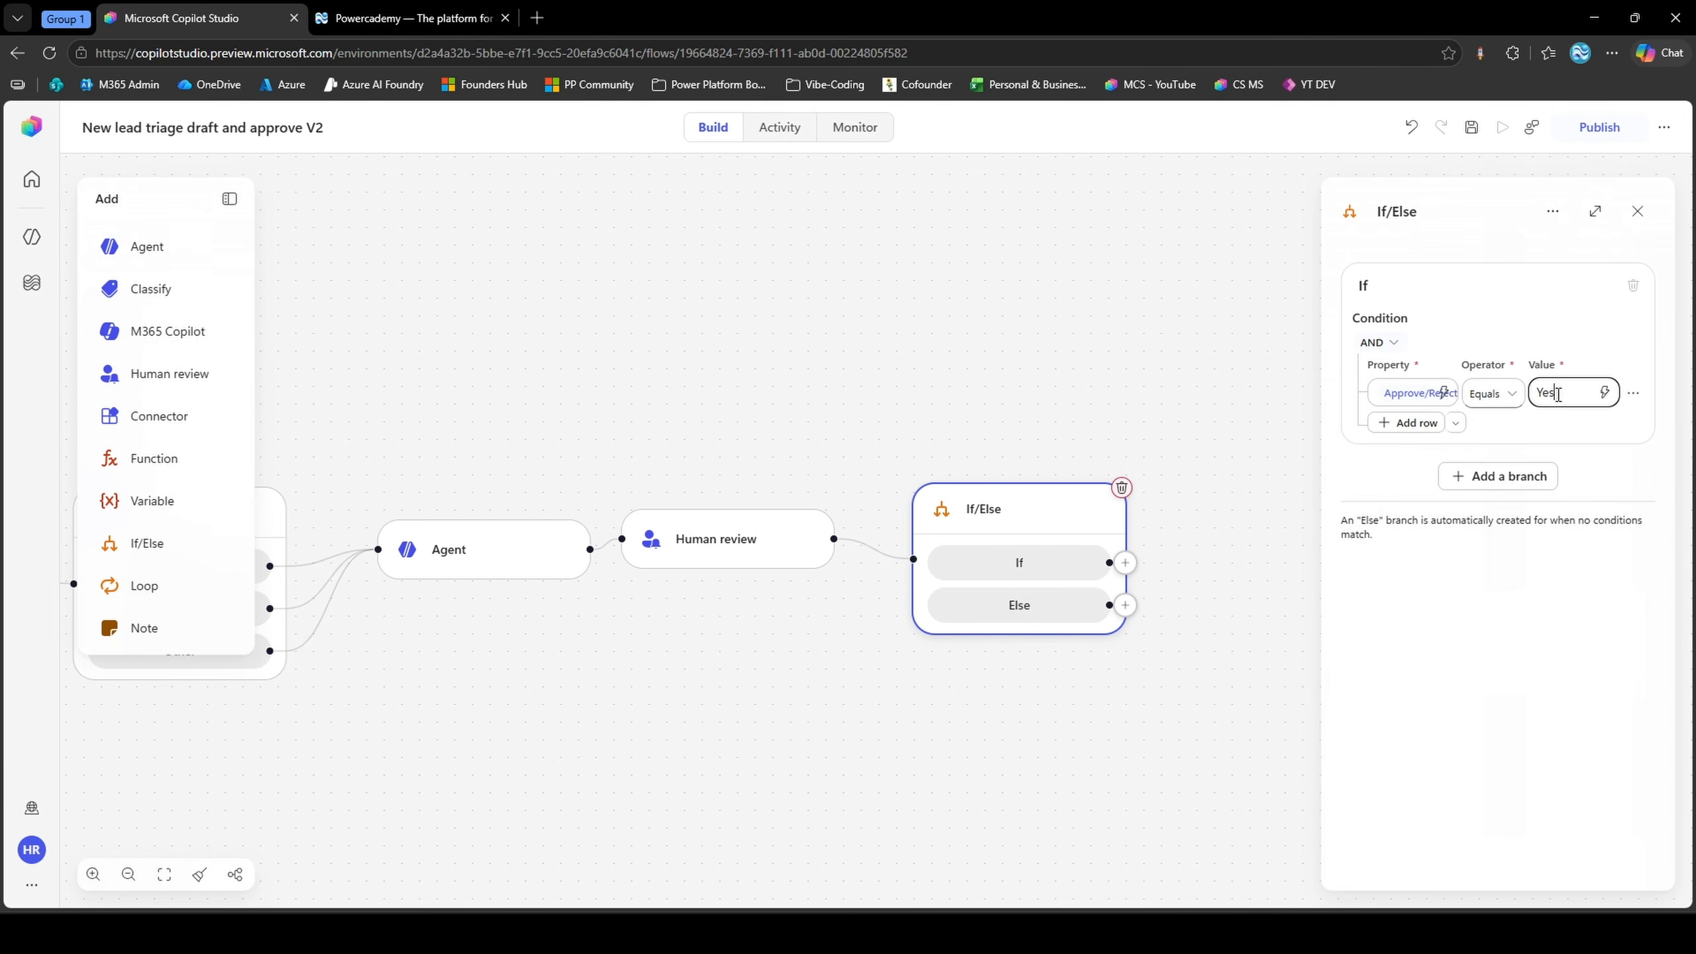
{"action": "left_click", "coordinate": [1467, 598]}
Add the Office 365 Outlook "Send an email" action to the If branch
{"action": "left_click", "coordinate": [1032, 543]}
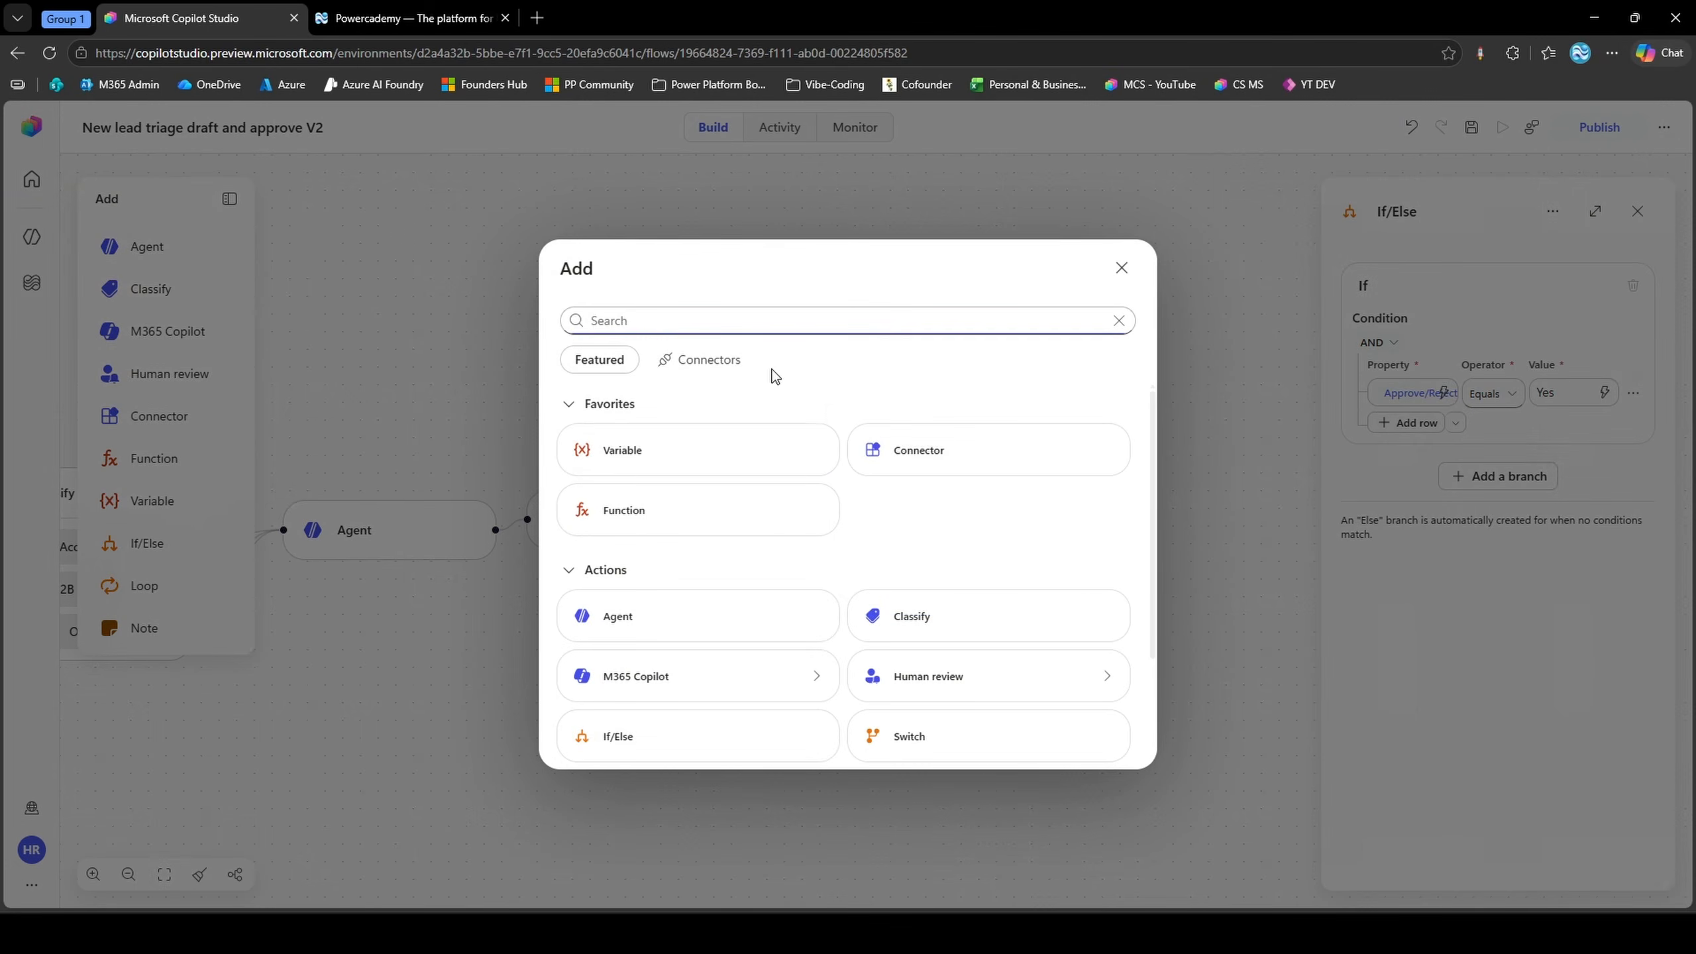
{"action": "type", "text": "outlook"}
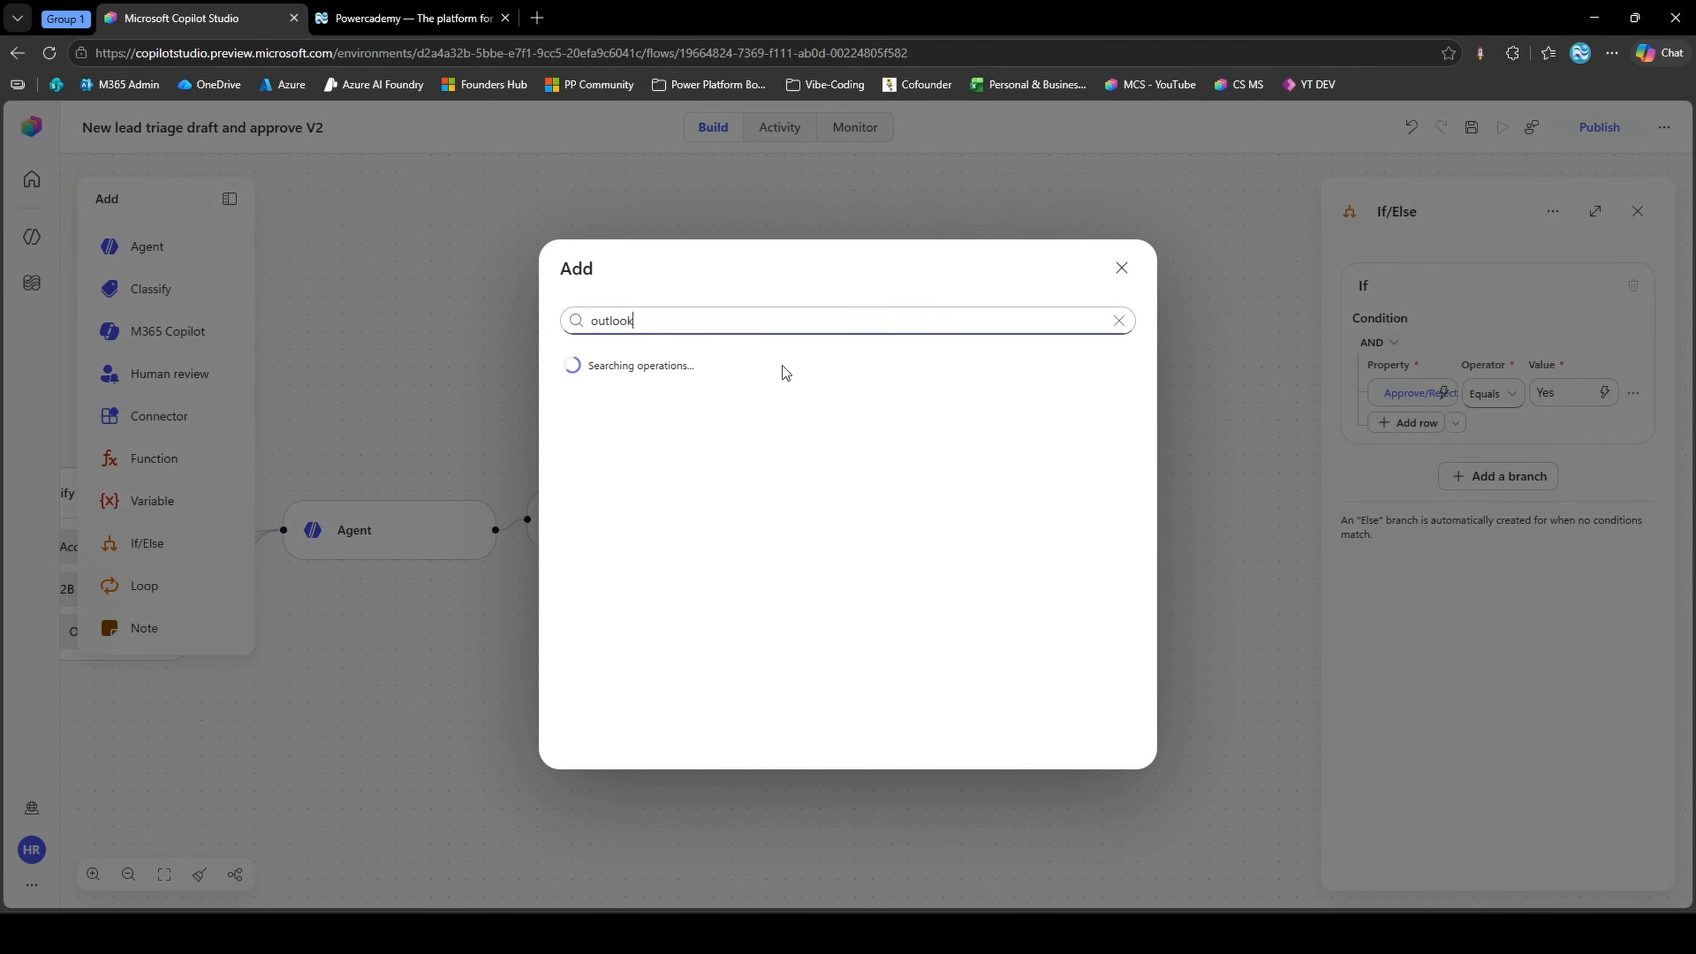
{"action": "left_click", "coordinate": [766, 368]}
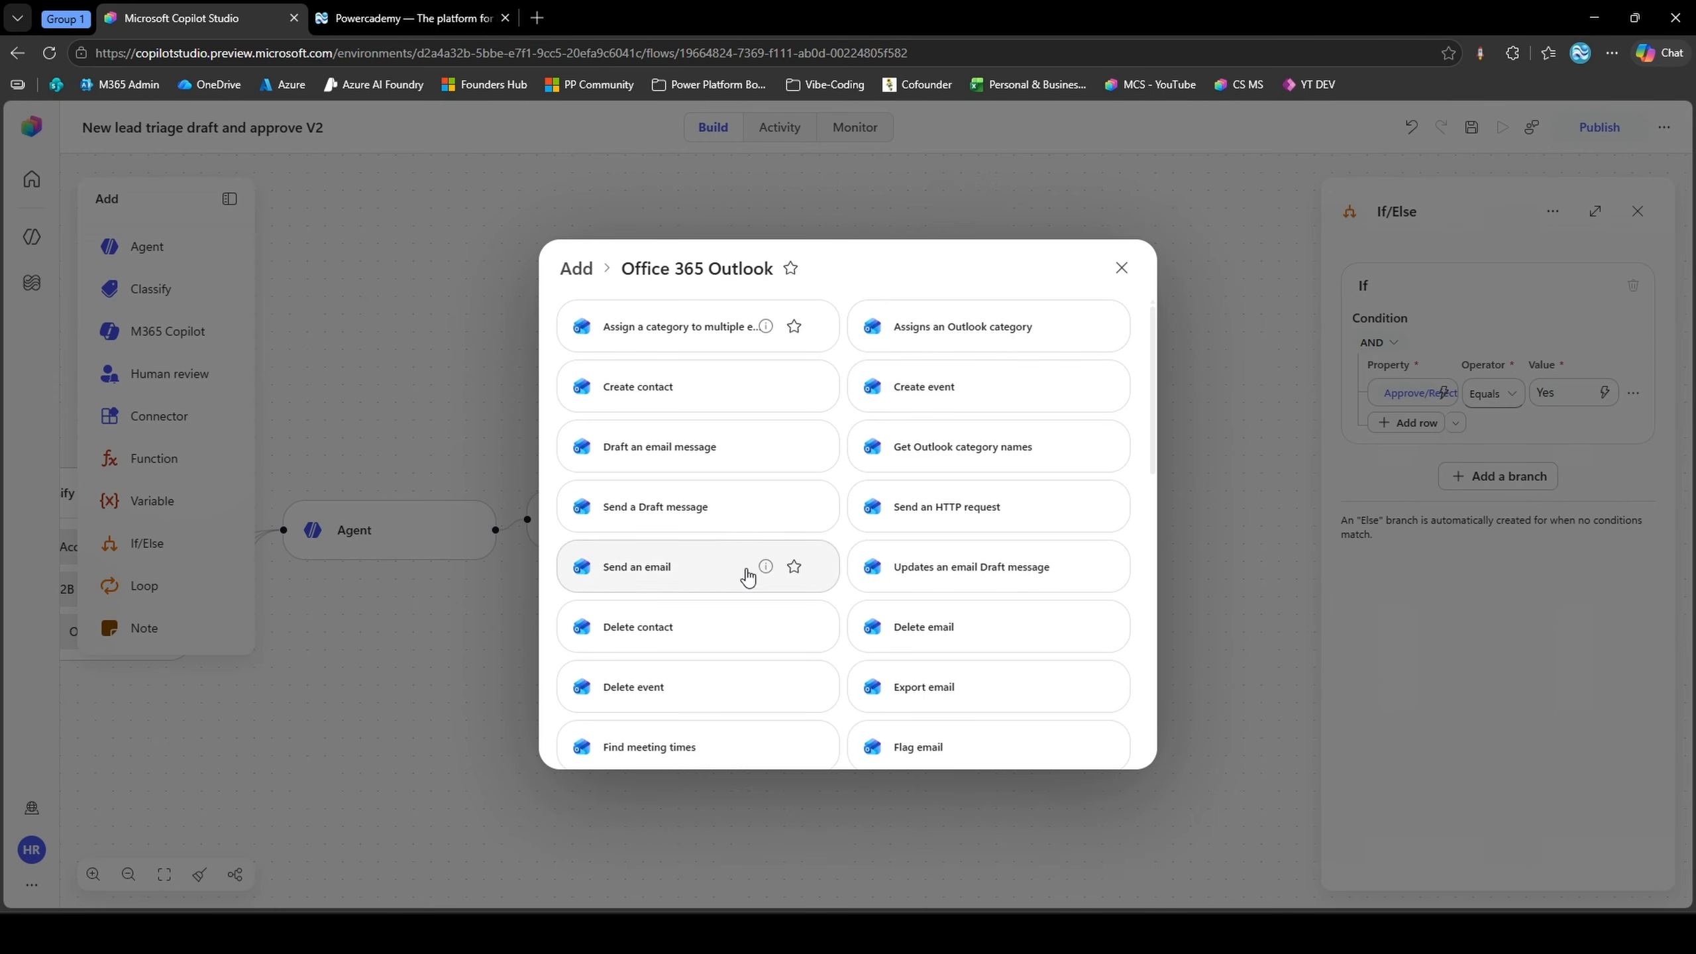
{"action": "left_click", "coordinate": [727, 575]}
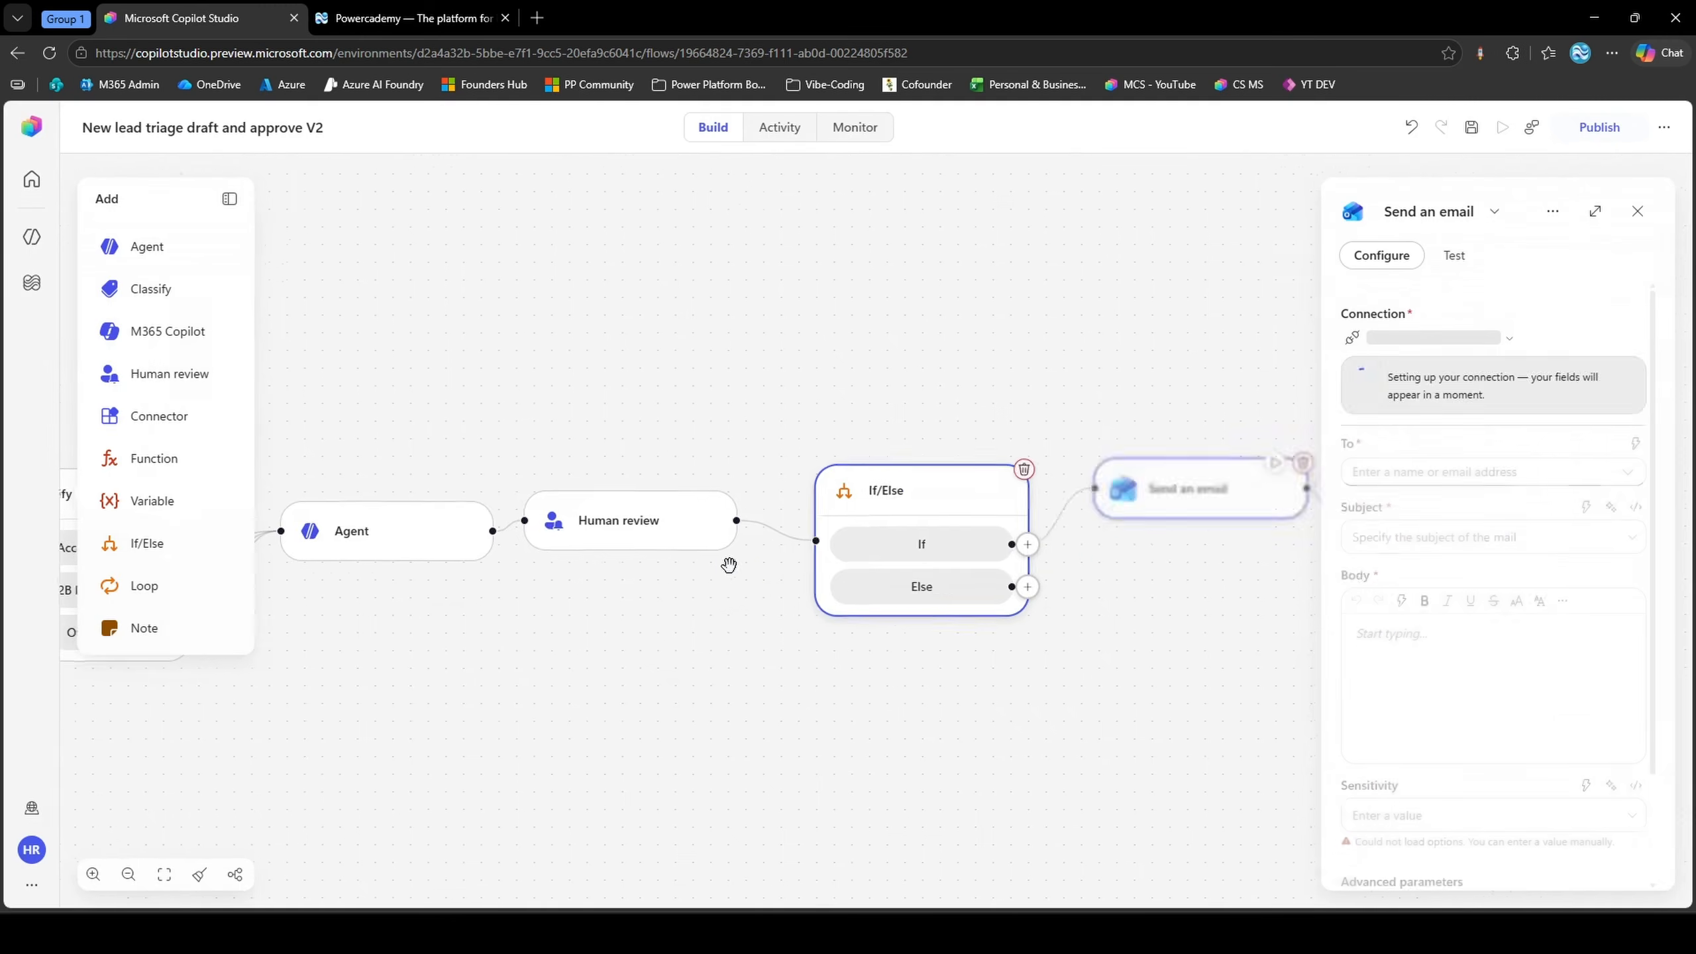
Address the email to the reviewer's own account, set its subject to "Test", and insert the Agent node's Result as the body
{"action": "left_click", "coordinate": [1369, 402]}
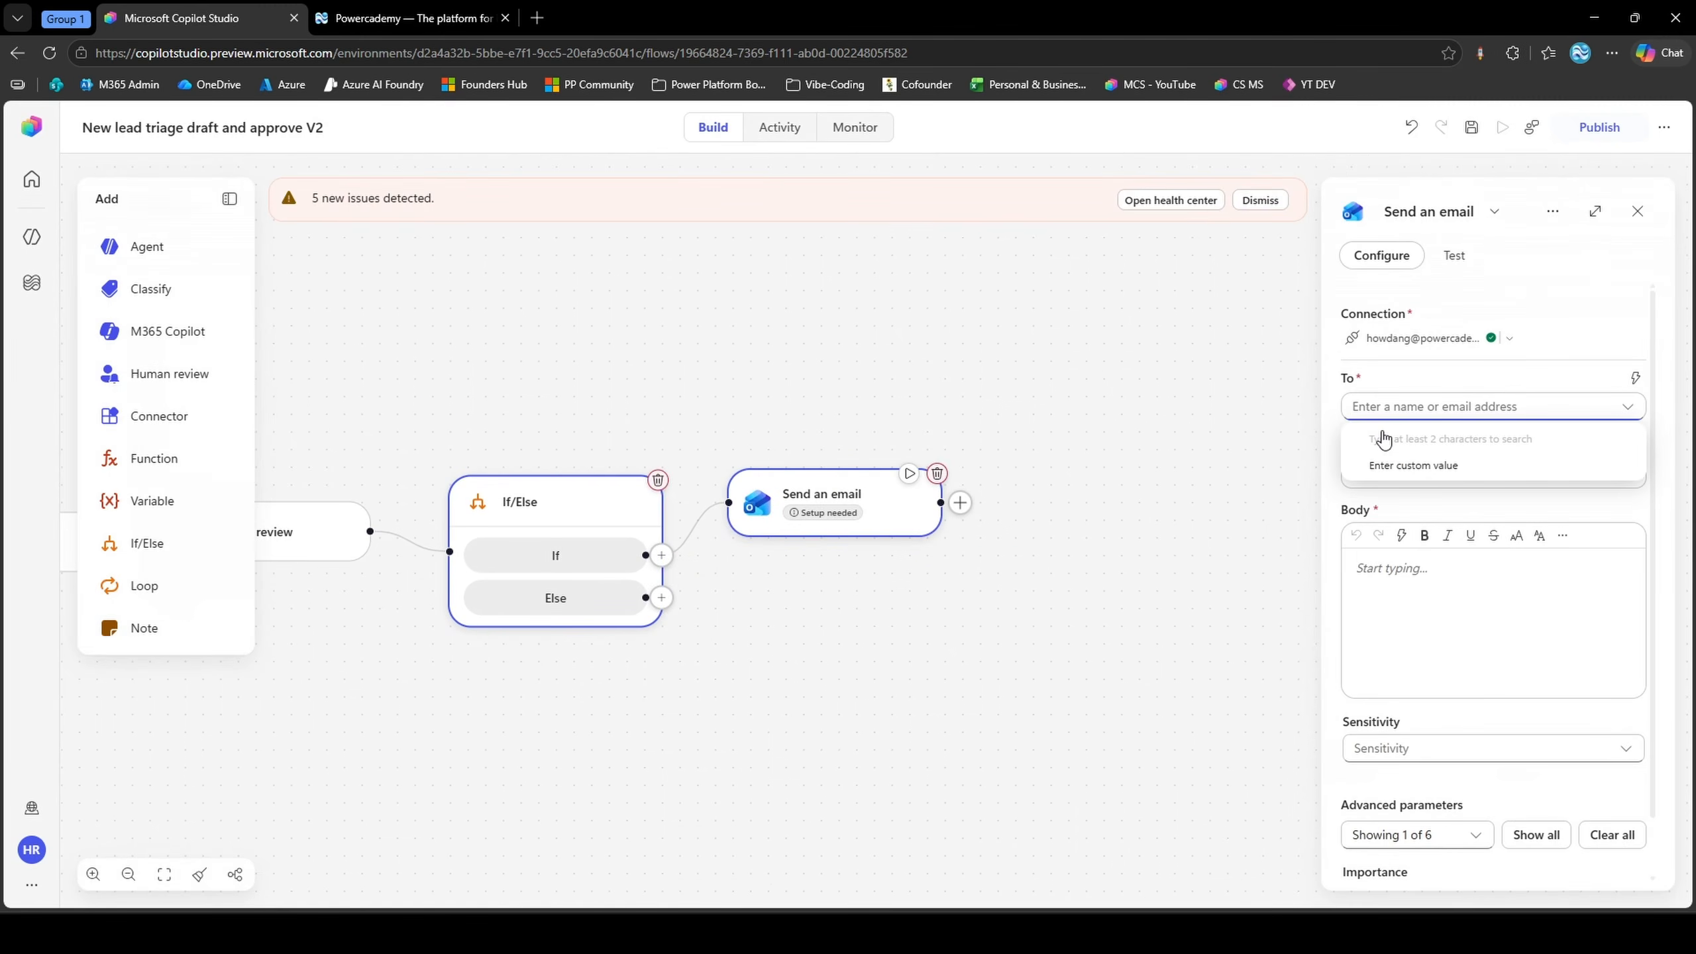
{"action": "type", "text": "howd"}
{"action": "left_click", "coordinate": [1385, 438]}
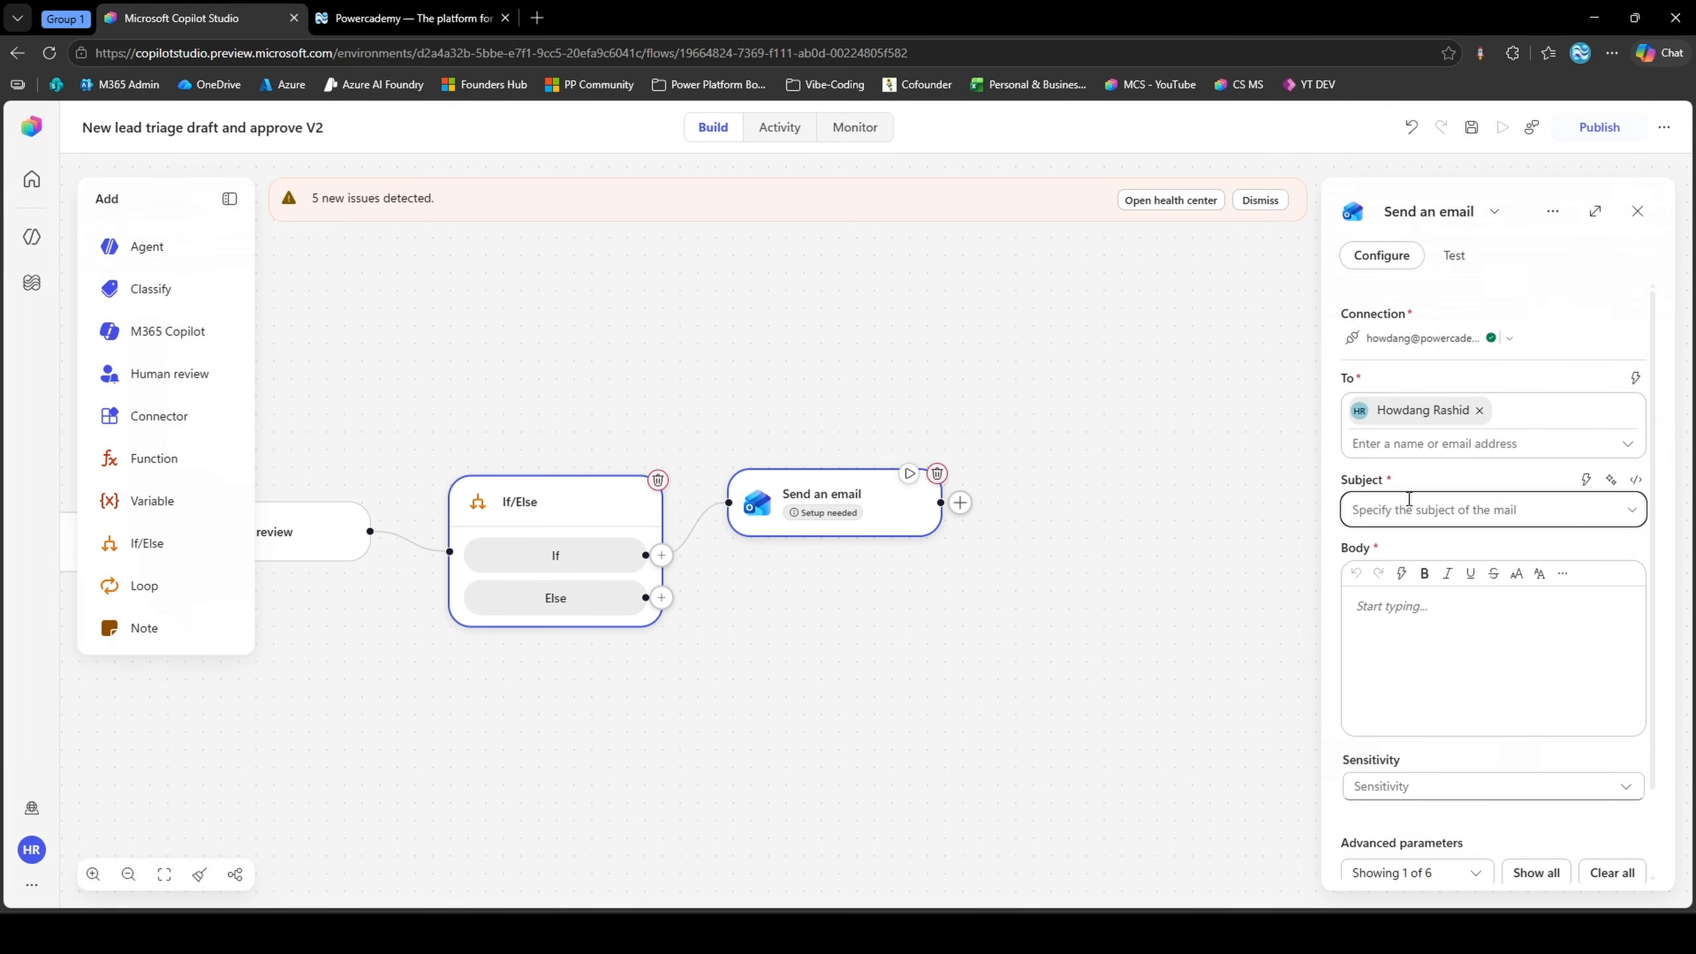
{"action": "type", "text": "Test"}
{"action": "left_click", "coordinate": [1416, 601]}
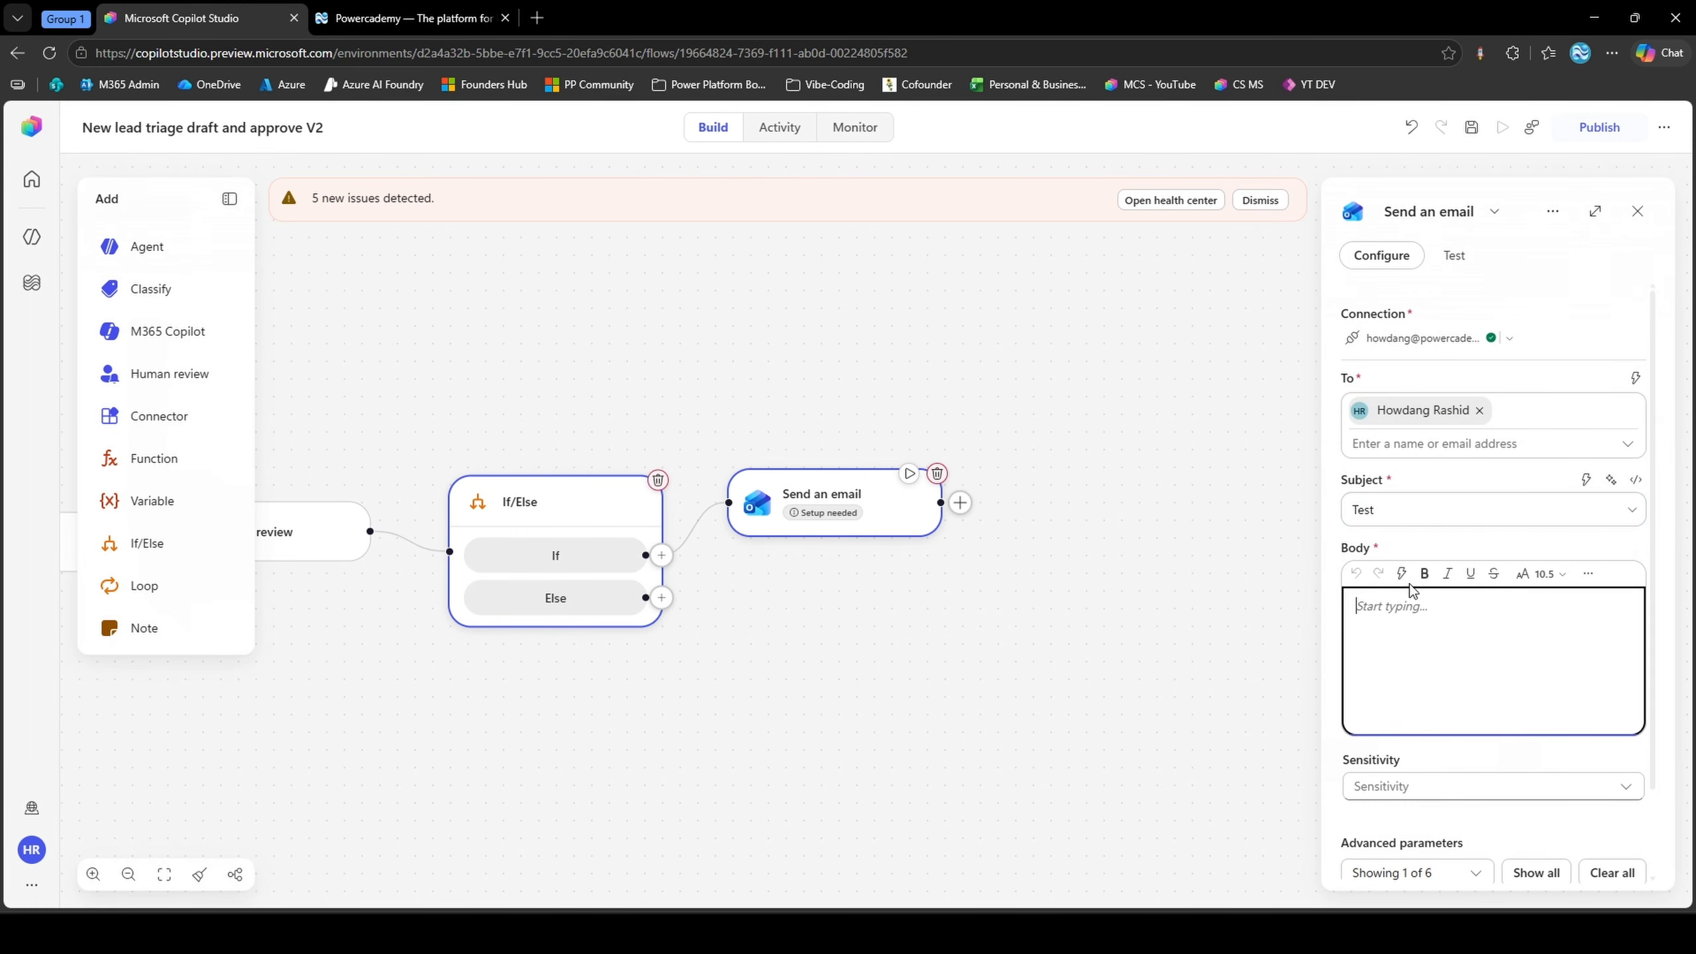
{"action": "left_click", "coordinate": [1401, 573]}
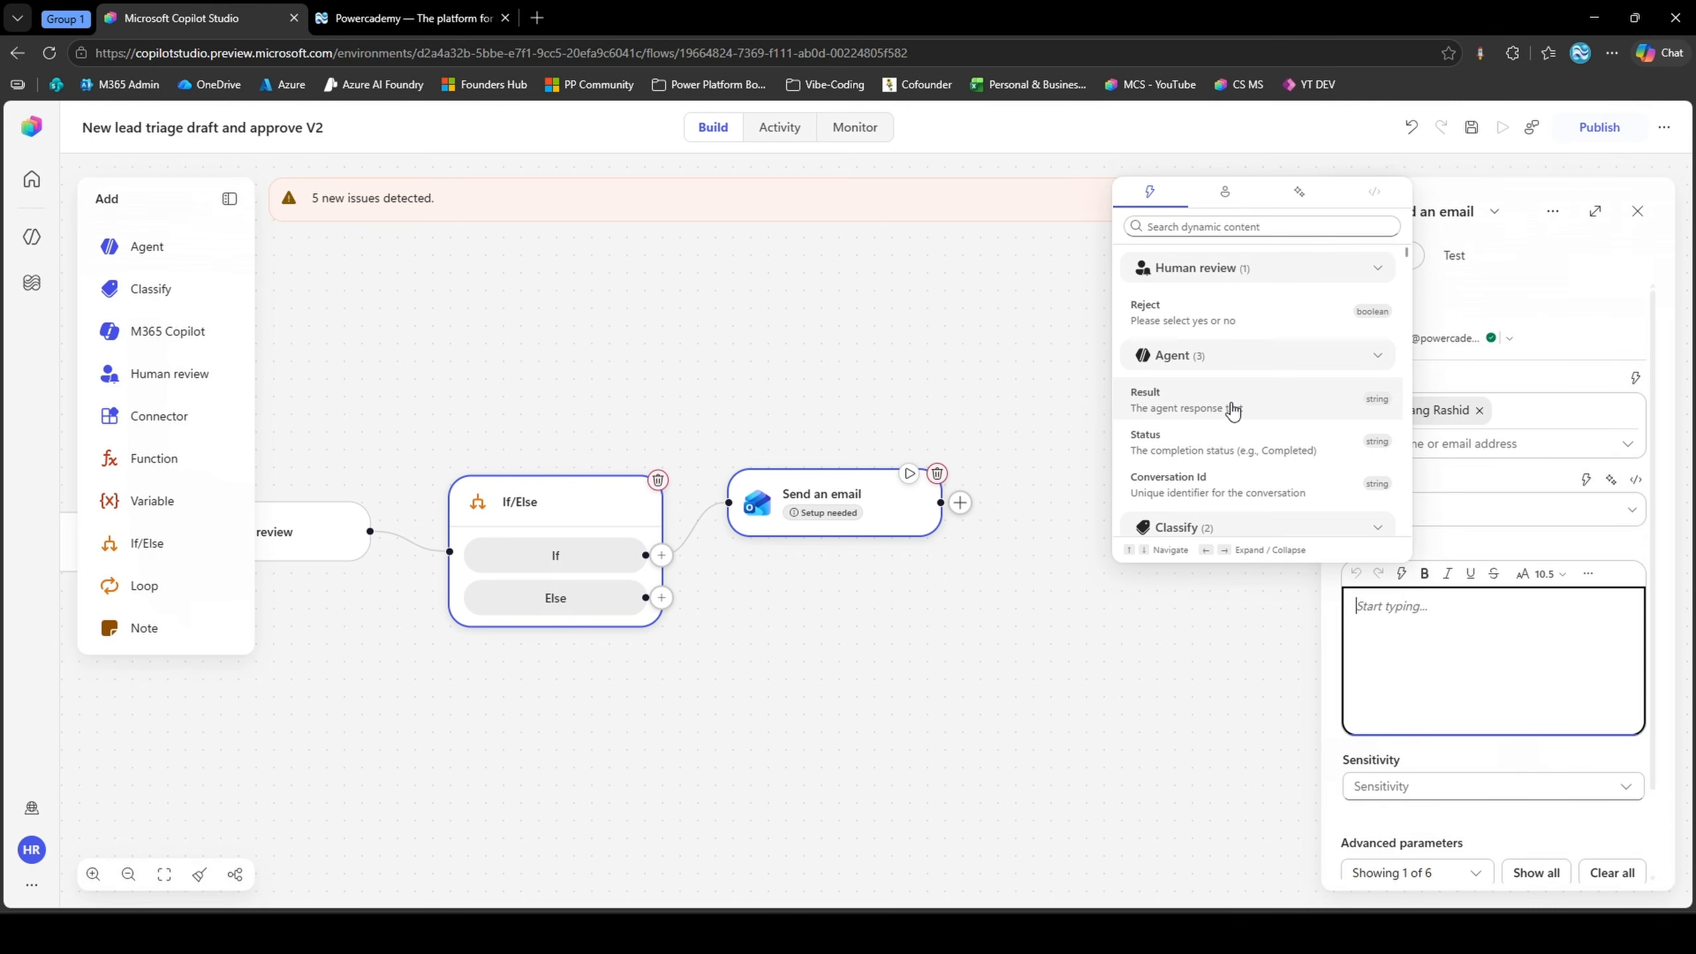
{"action": "left_click", "coordinate": [1232, 405]}
{"action": "key", "text": "Escape"}
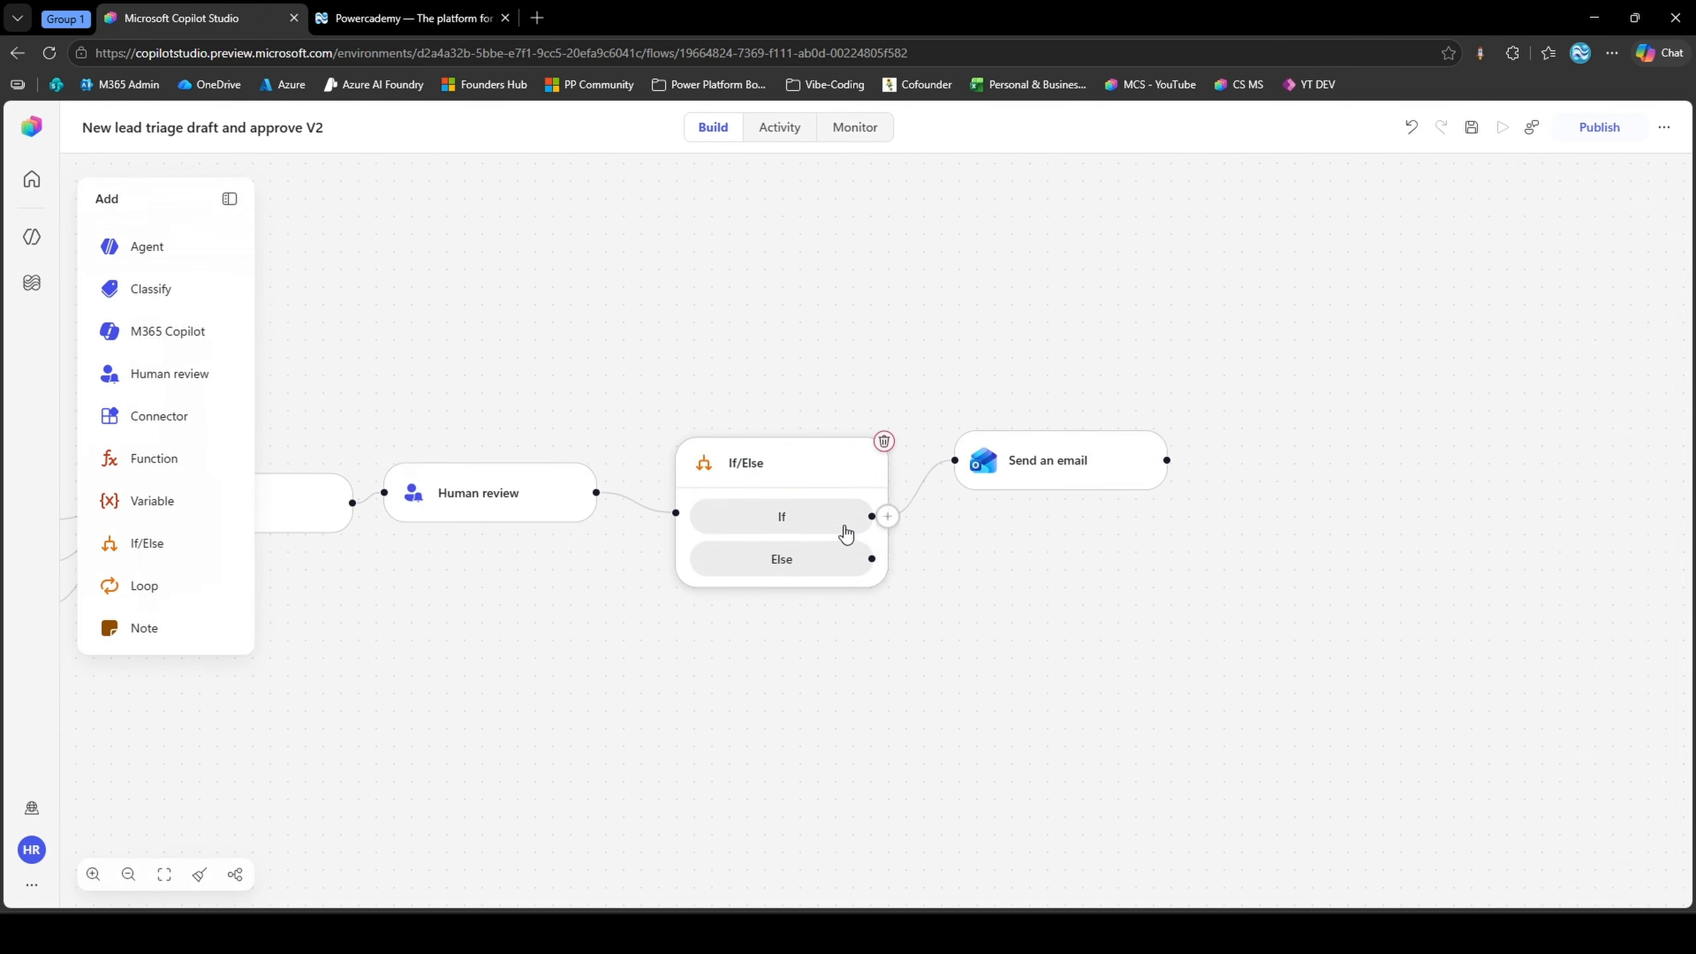
Add an End node to the Else branch and set its run status to Cancelled
{"action": "left_click", "coordinate": [881, 557]}
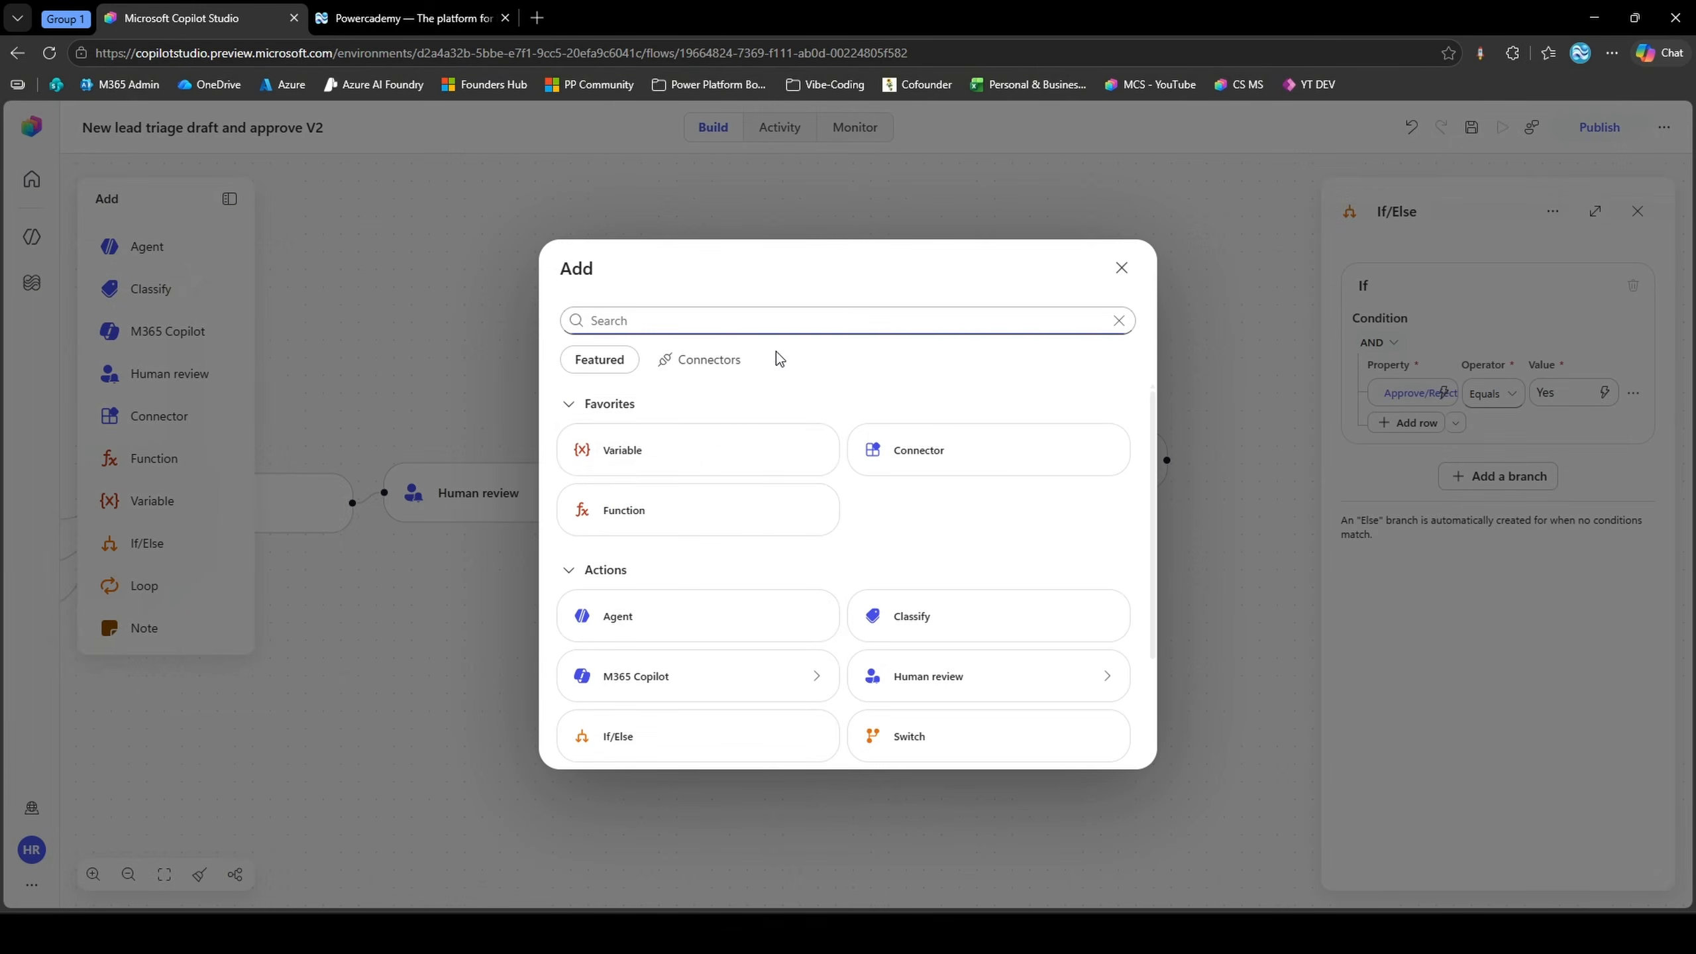
{"action": "scroll", "coordinate": [787, 528], "scroll_direction": "down", "scroll_amount": 2}
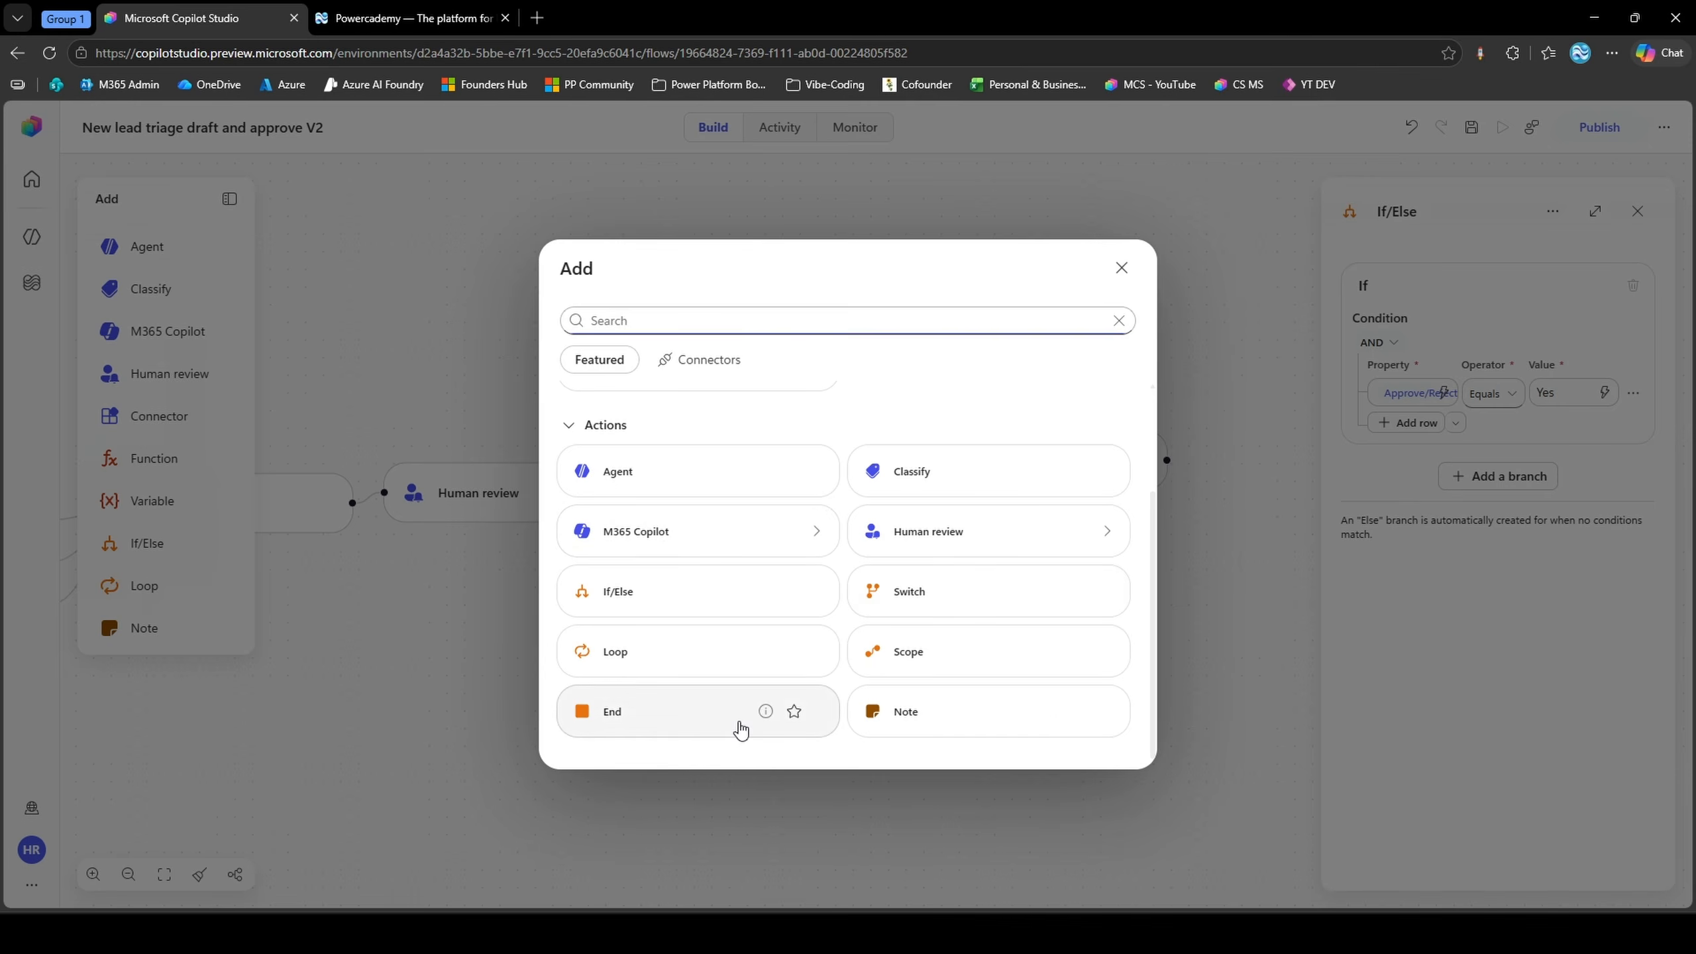
{"action": "left_click", "coordinate": [737, 721]}
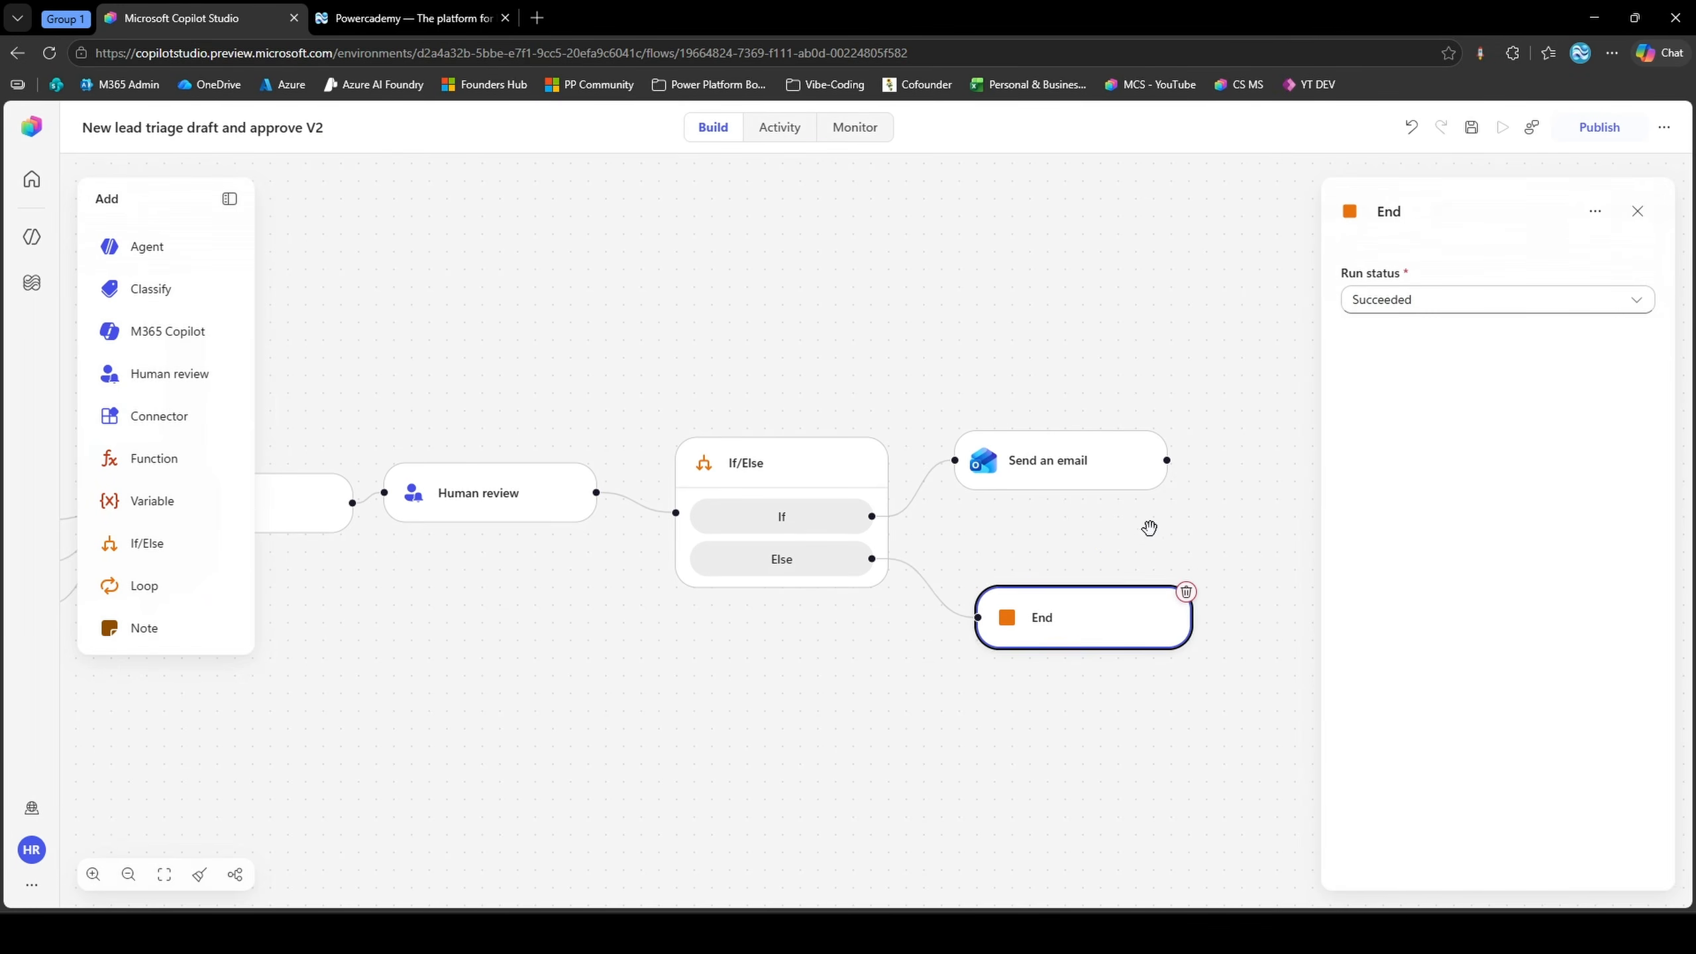
{"action": "left_click", "coordinate": [1436, 298]}
{"action": "left_click", "coordinate": [1410, 364]}
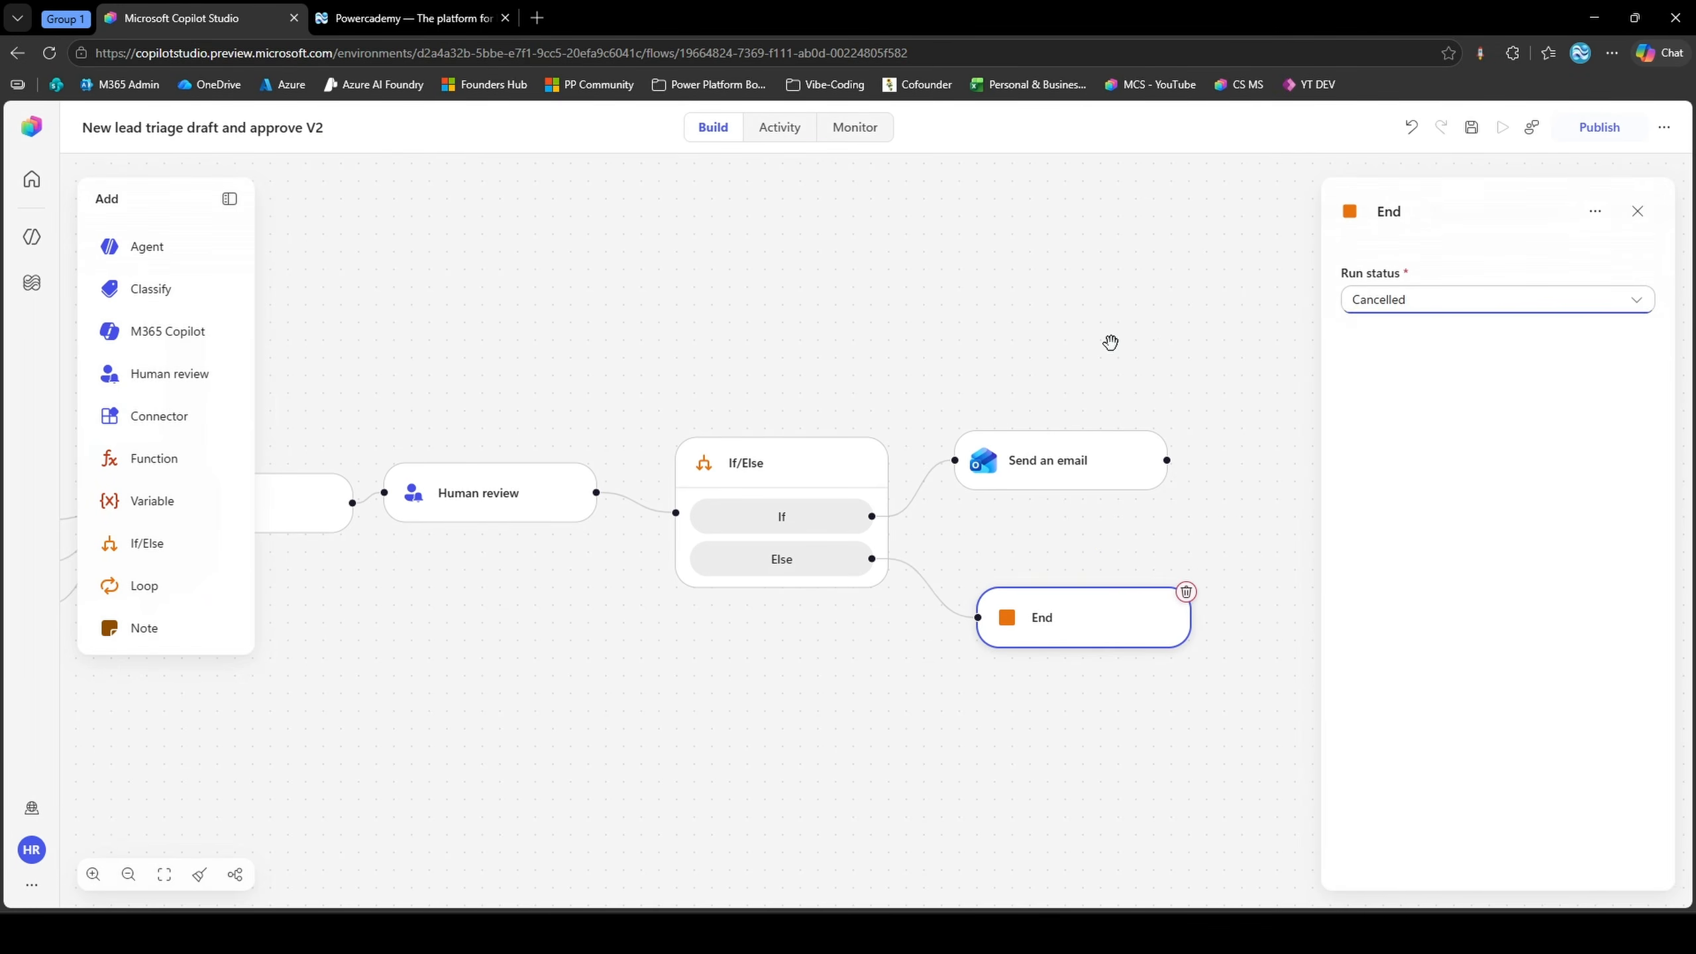
{"action": "left_click", "coordinate": [1109, 342]}
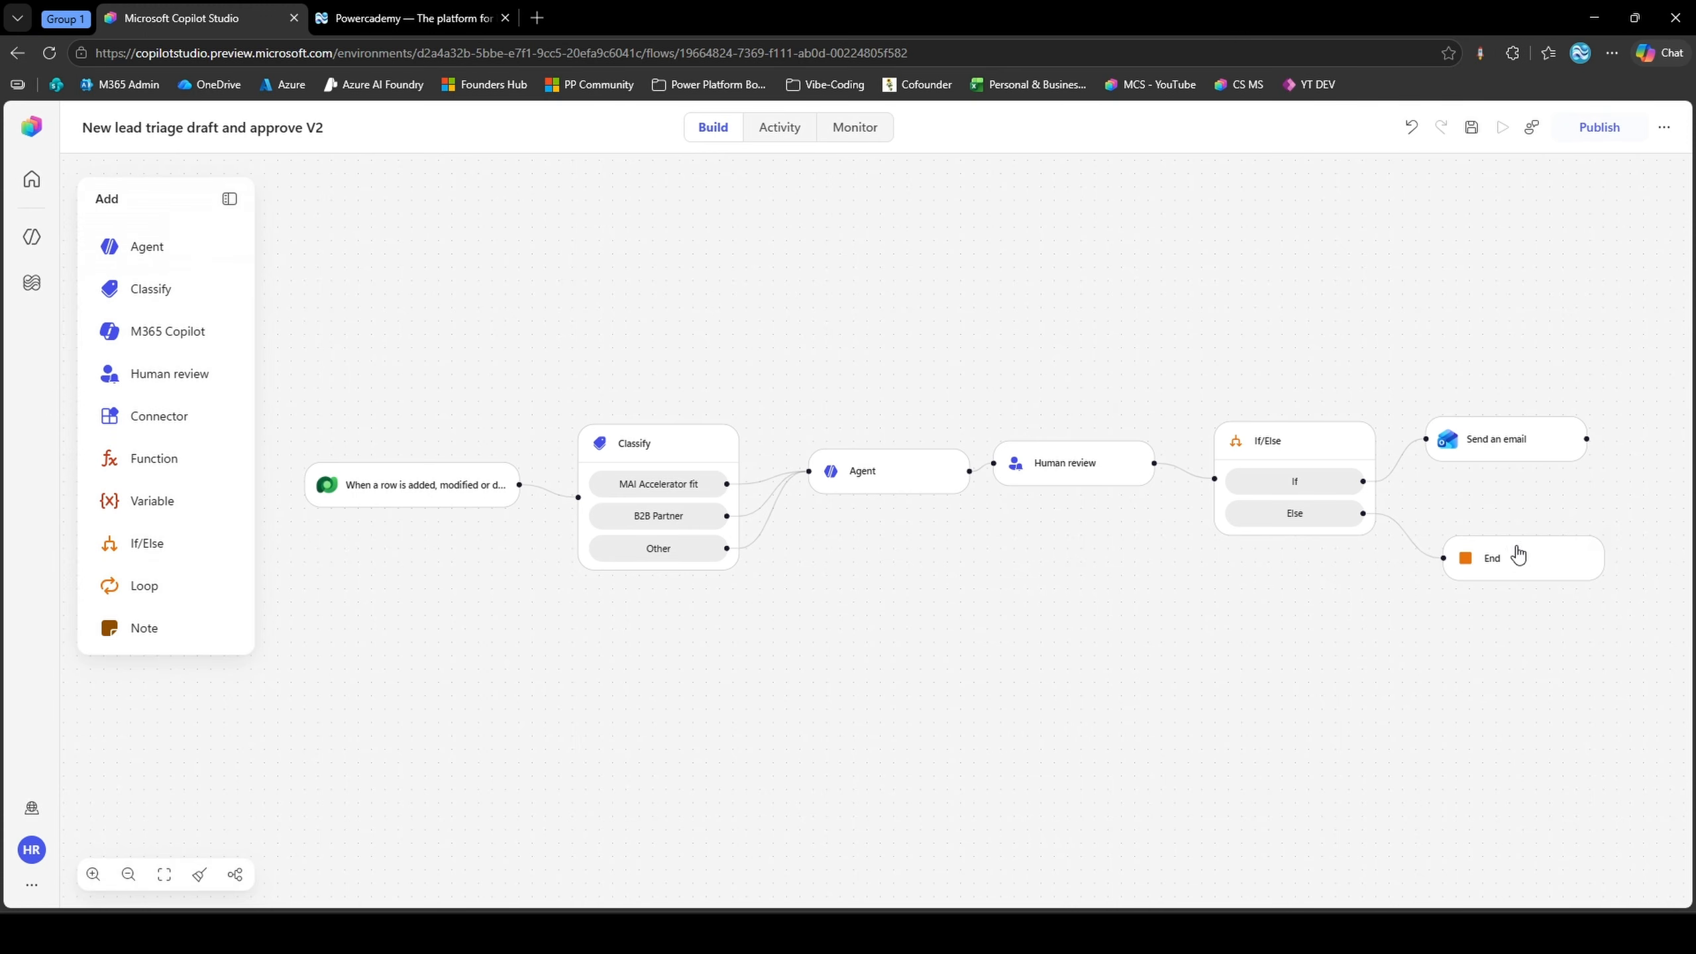
Save the workflow and start a test run
{"action": "mouse_move", "coordinate": [1507, 560]}
{"action": "mouse_move", "coordinate": [1463, 455]}
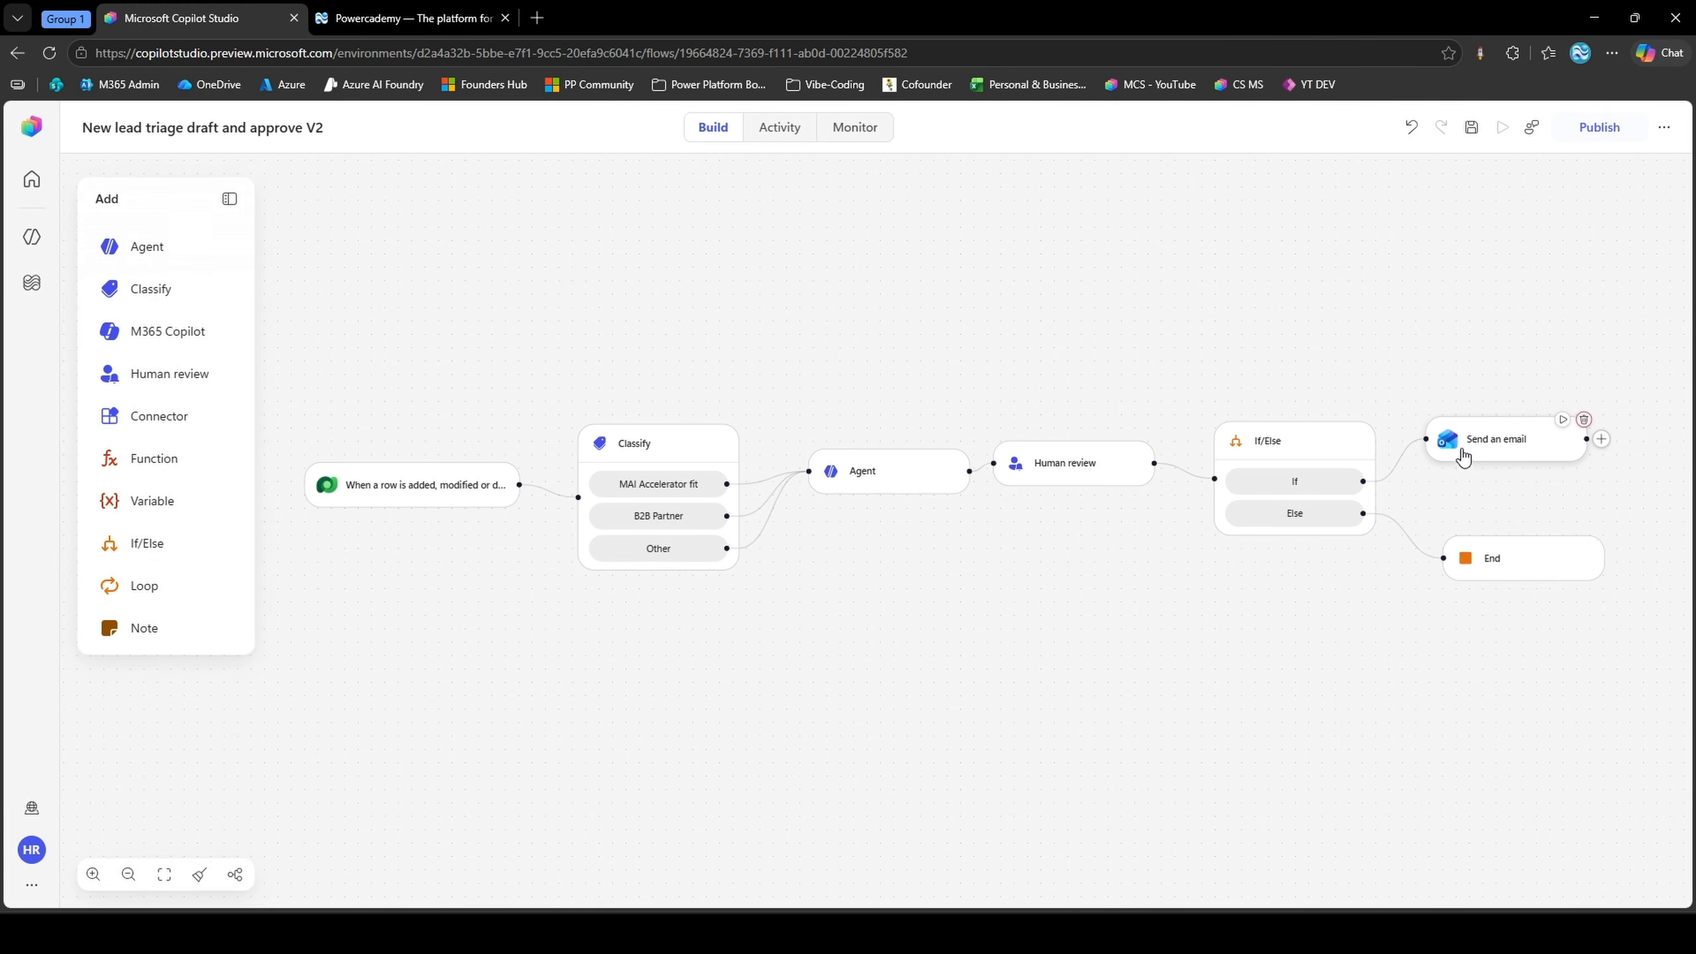
{"action": "left_click", "coordinate": [1469, 129]}
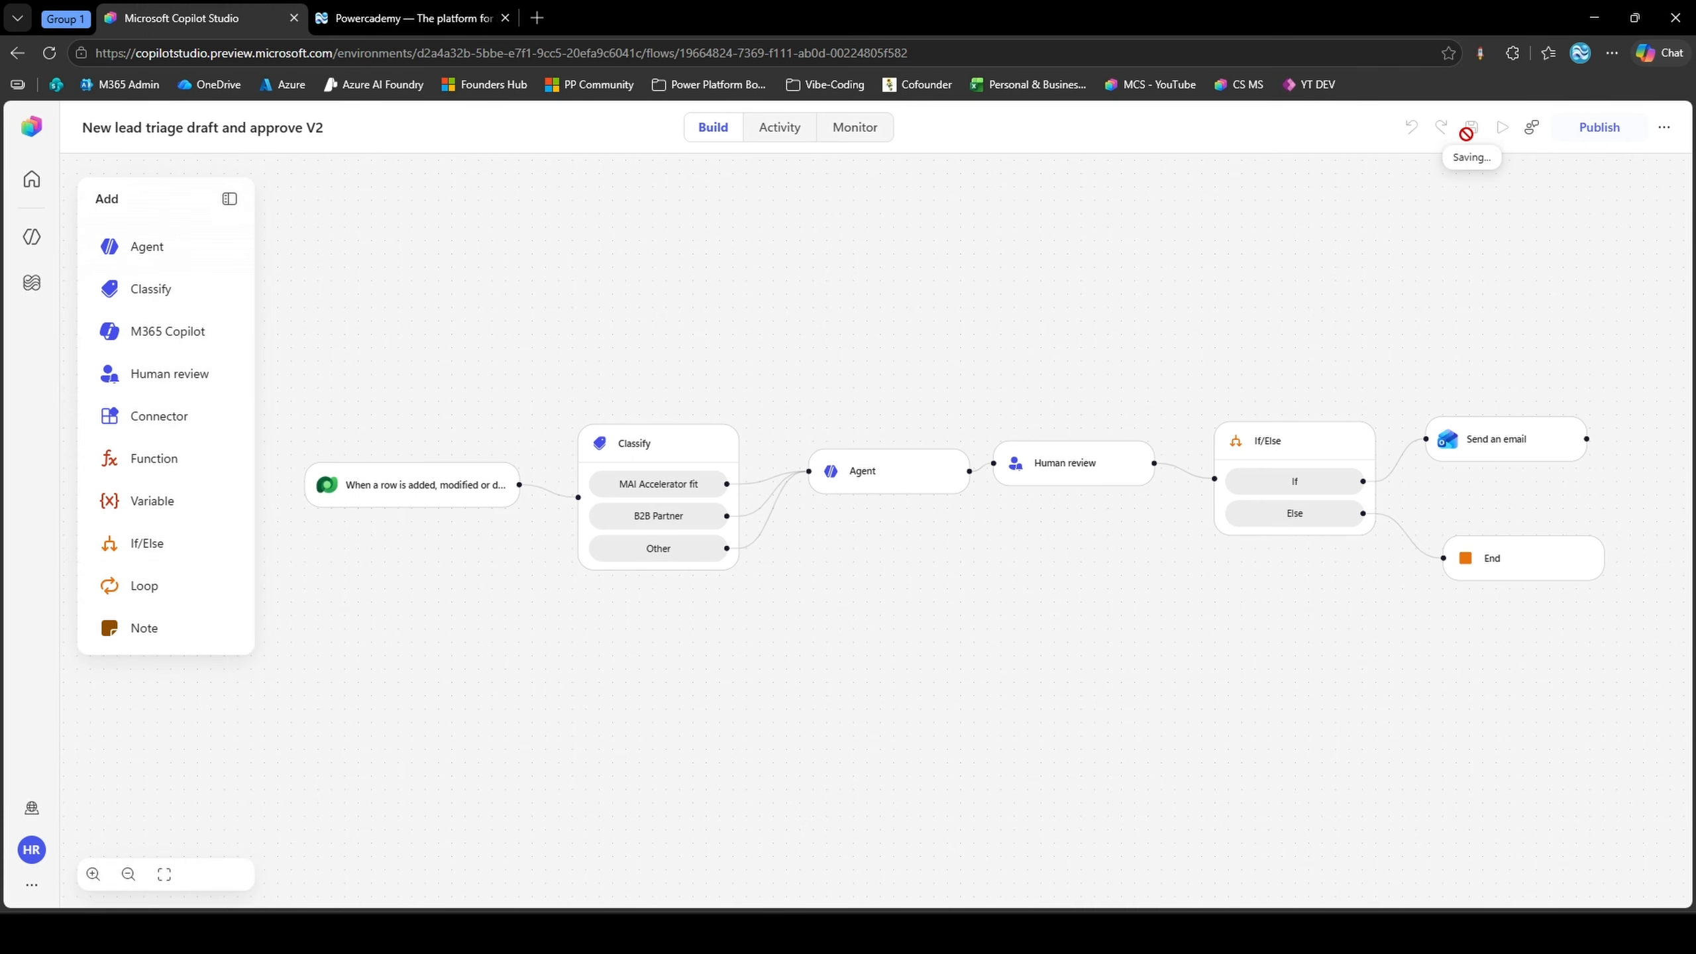
{"action": "left_click", "coordinate": [1566, 129]}
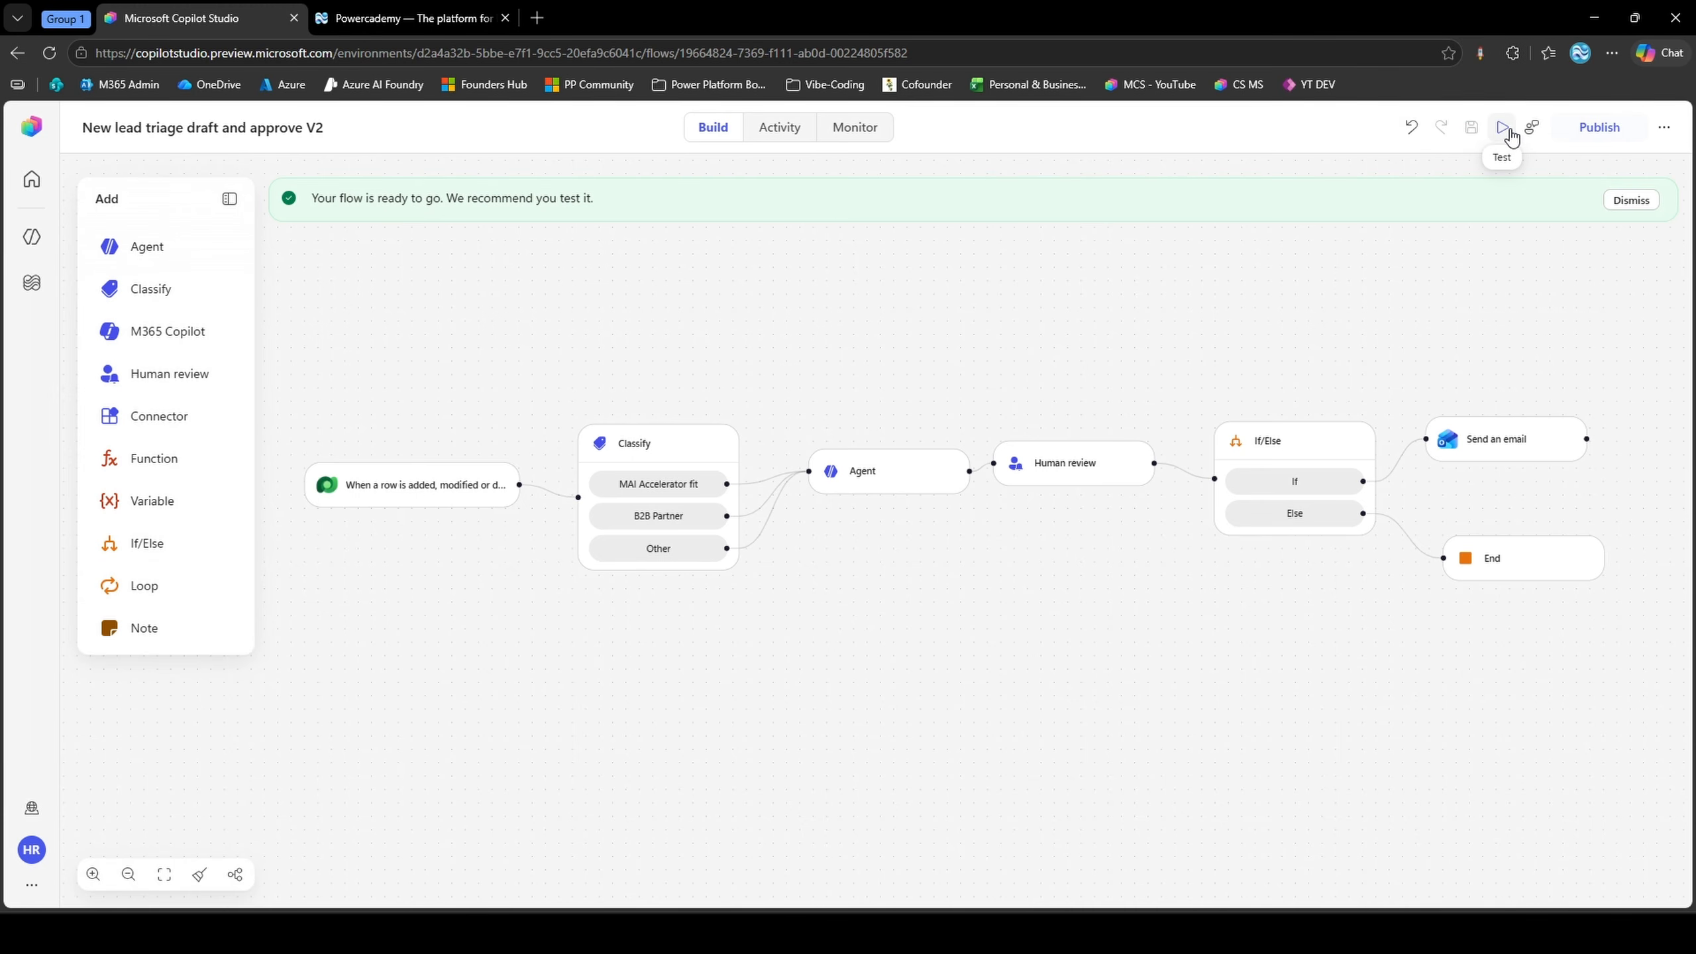
{"action": "left_click", "coordinate": [1503, 129]}
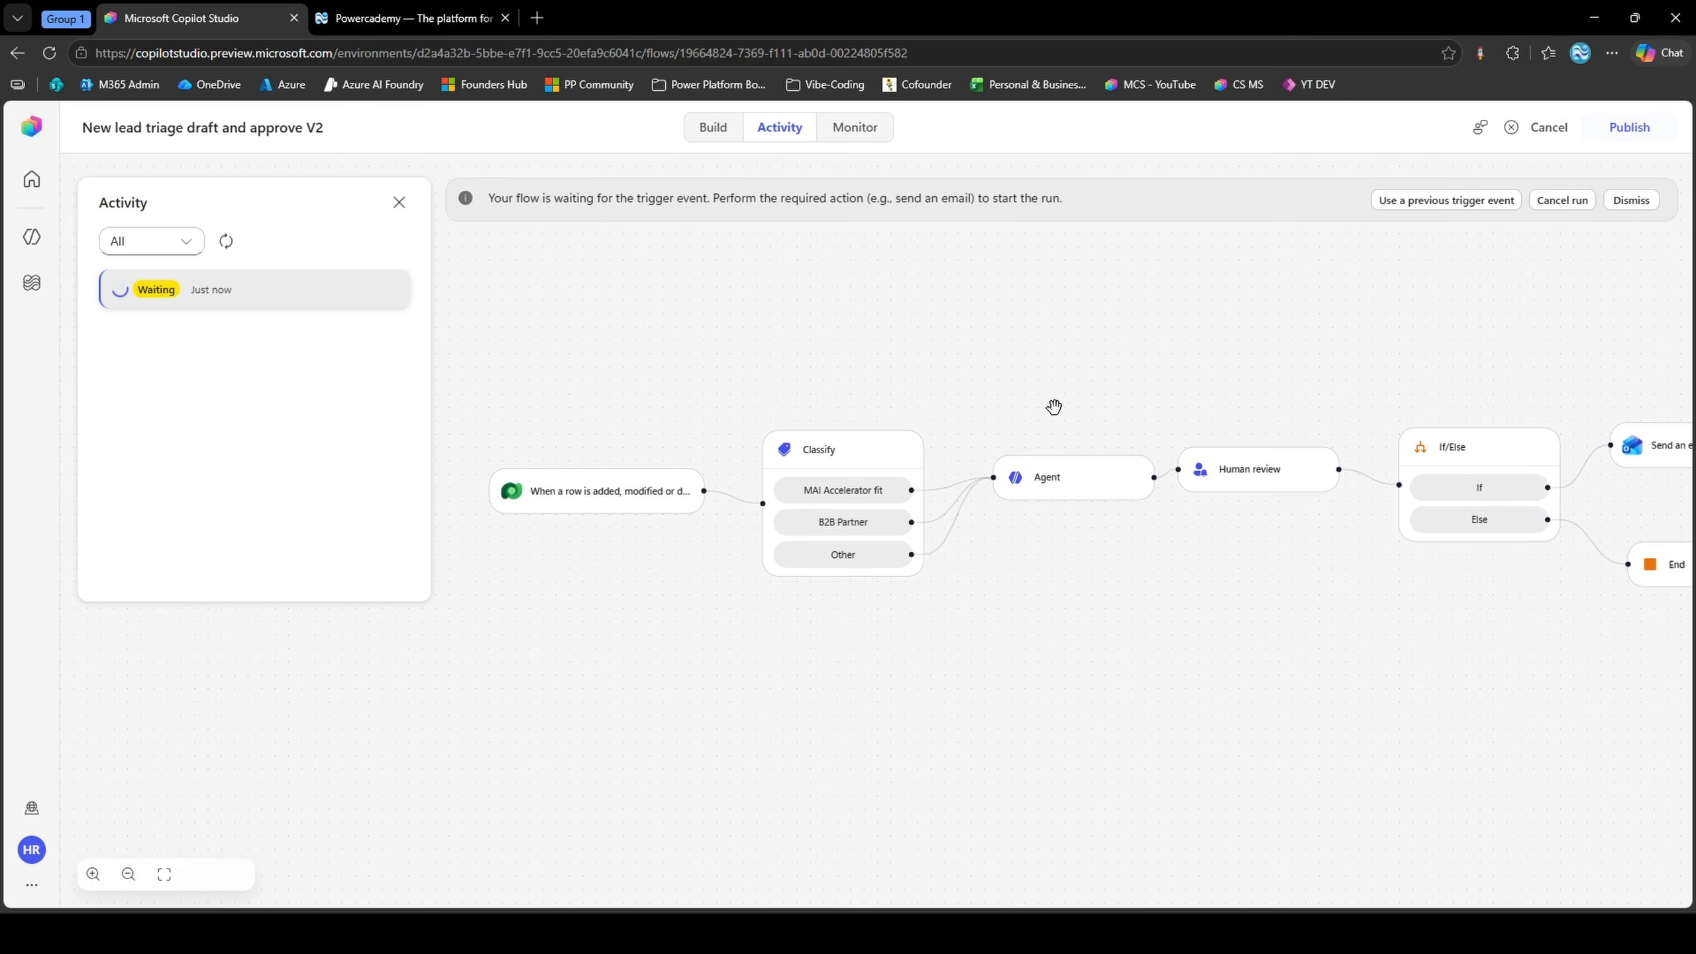
In the Power Apps Contacts table, copy the "test 5" contact's description, "a power platform developer looking to learn ai", into a new row
{"action": "left_click", "coordinate": [79, 23]}
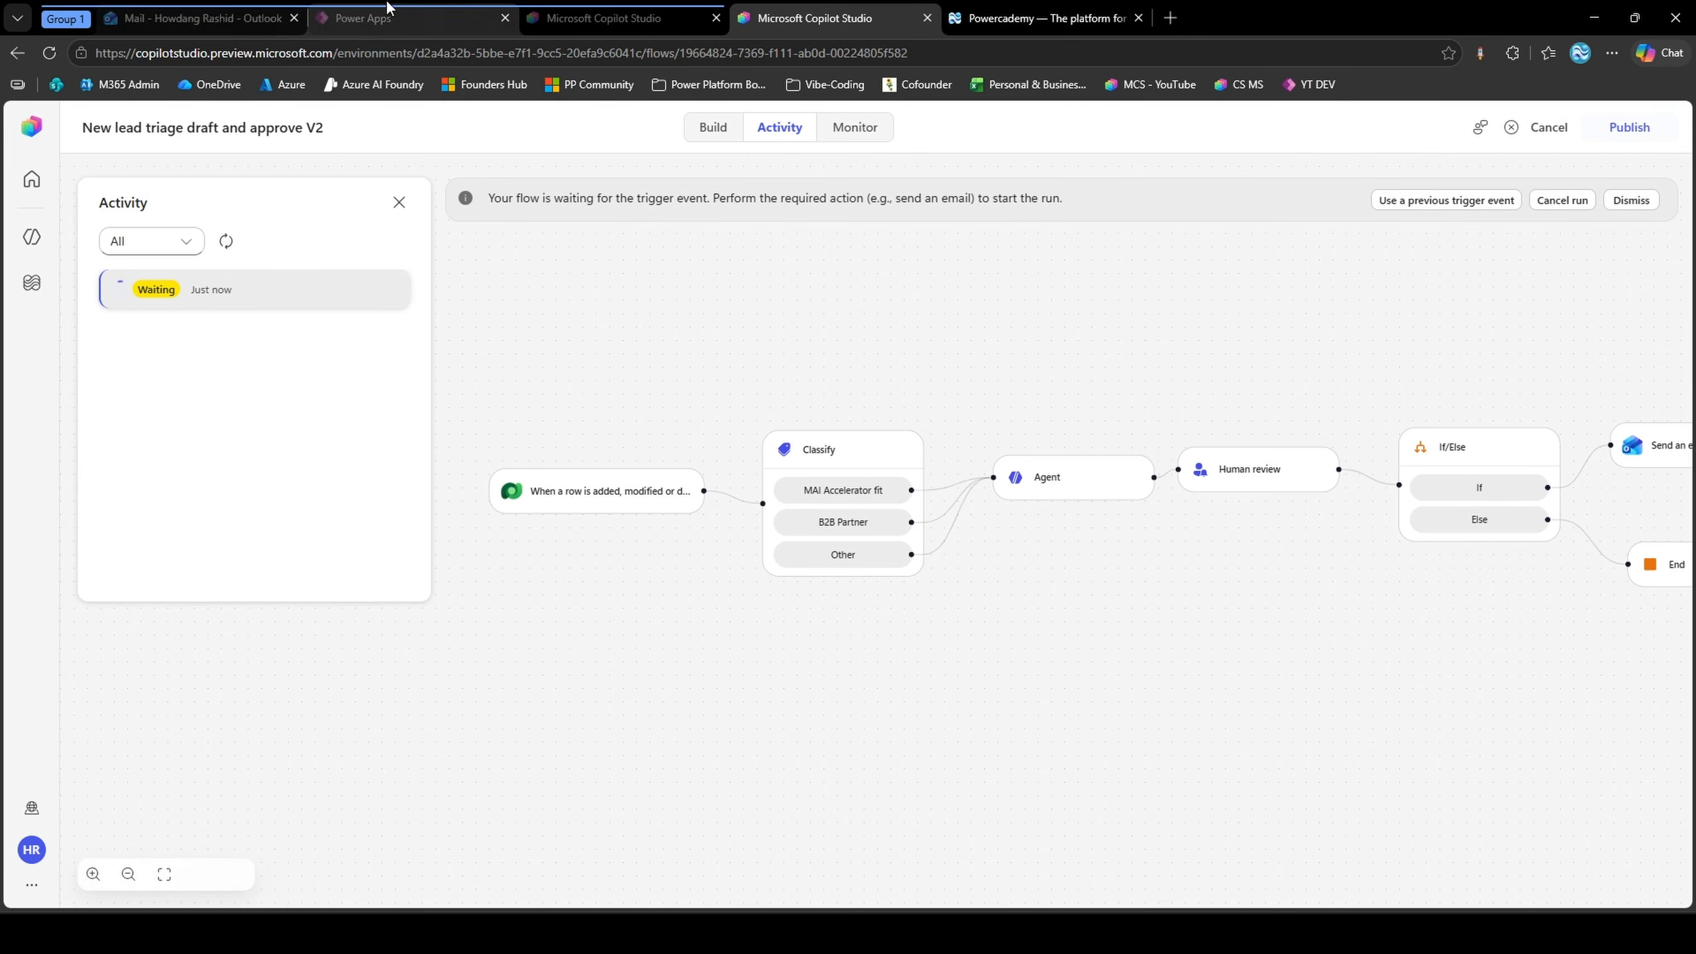
{"action": "left_click", "coordinate": [363, 18]}
{"action": "scroll", "coordinate": [371, 835], "scroll_direction": "down", "scroll_amount": 1}
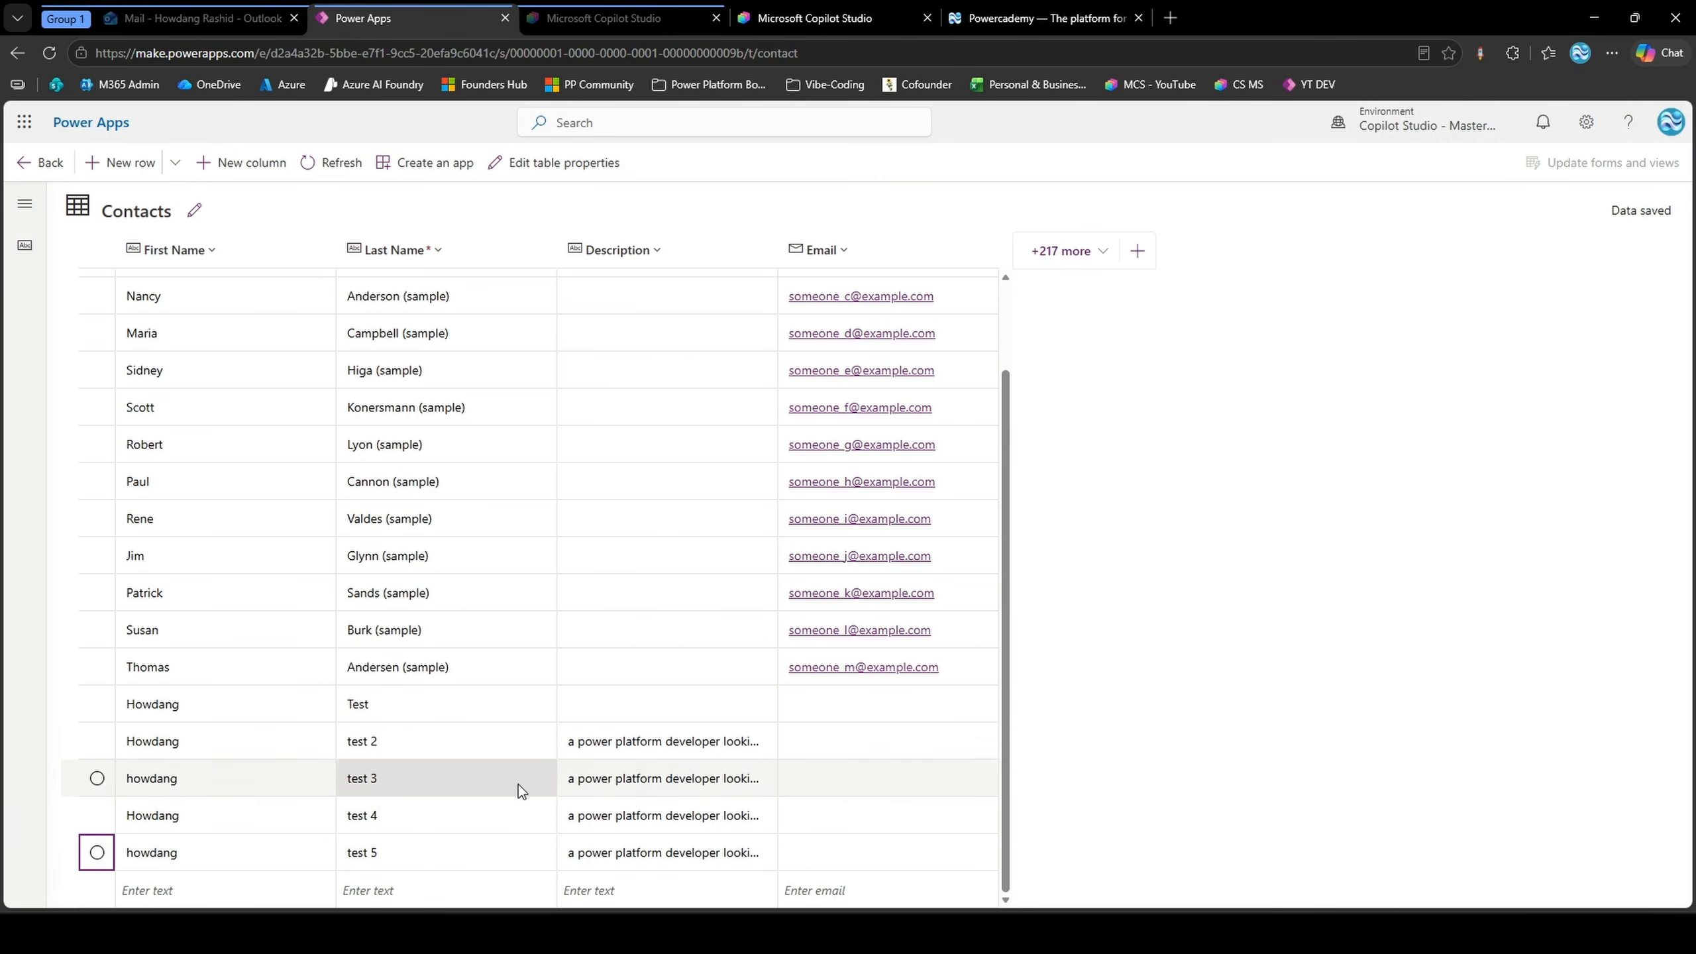
{"action": "left_click", "coordinate": [684, 845]}
{"action": "key", "text": "ctrl+a"}
{"action": "key", "text": "ctrl+c"}
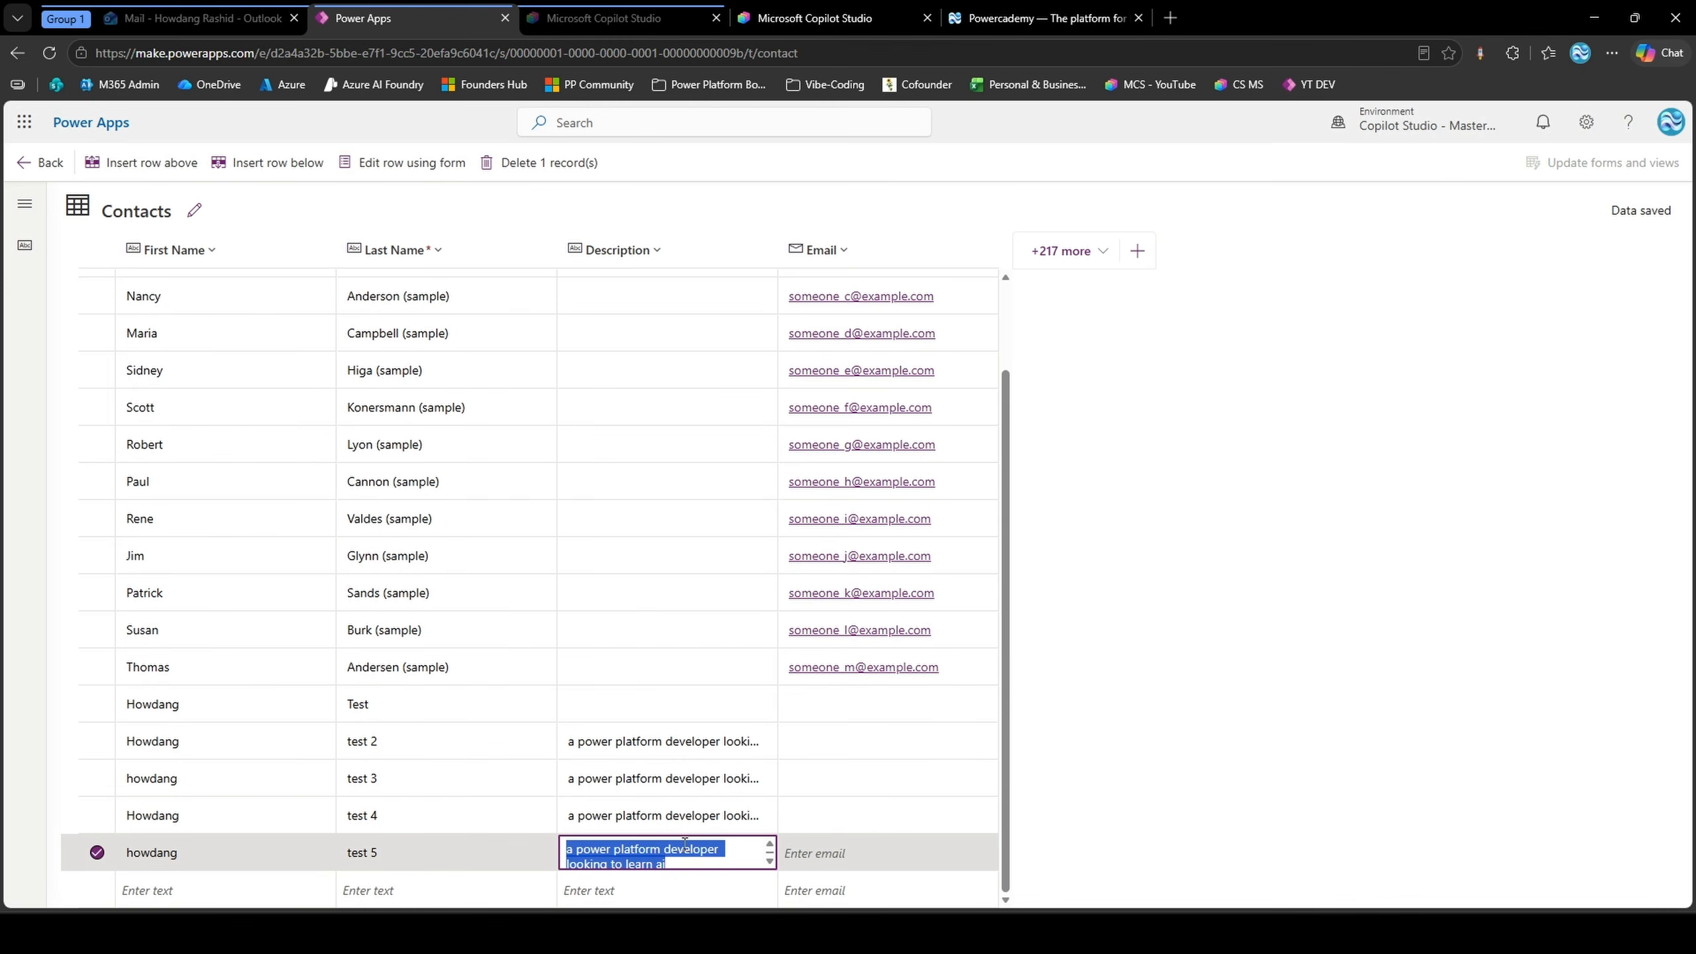
{"action": "left_click", "coordinate": [673, 883]}
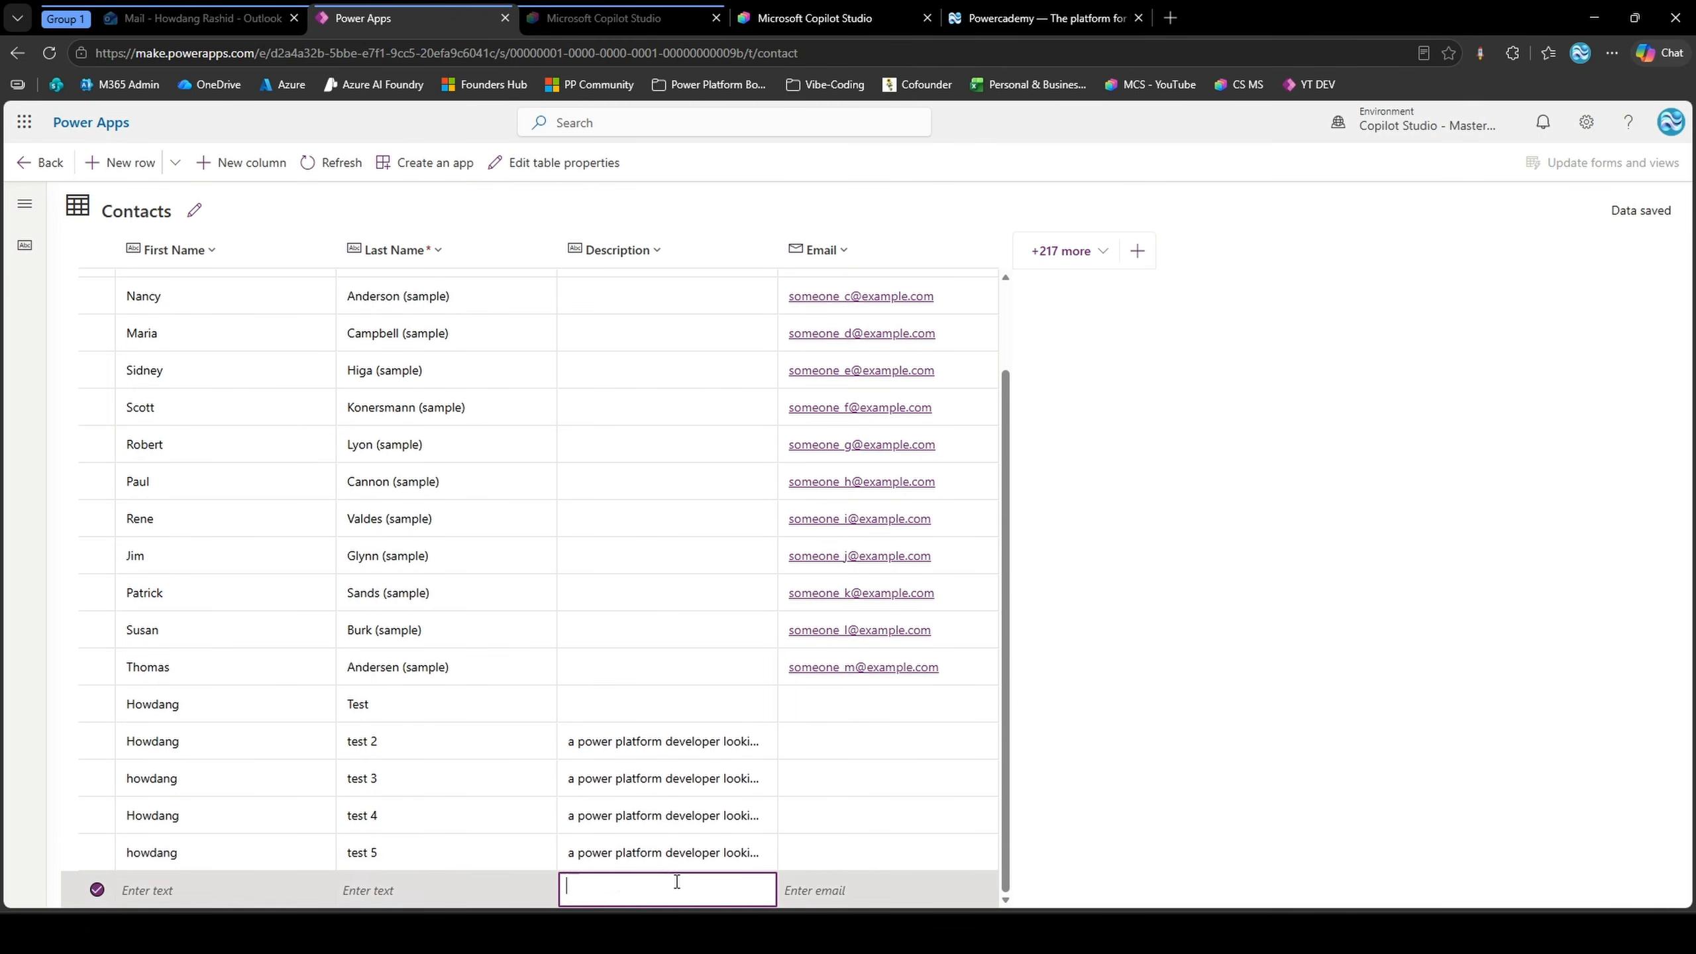
{"action": "key", "text": "ctrl+v"}
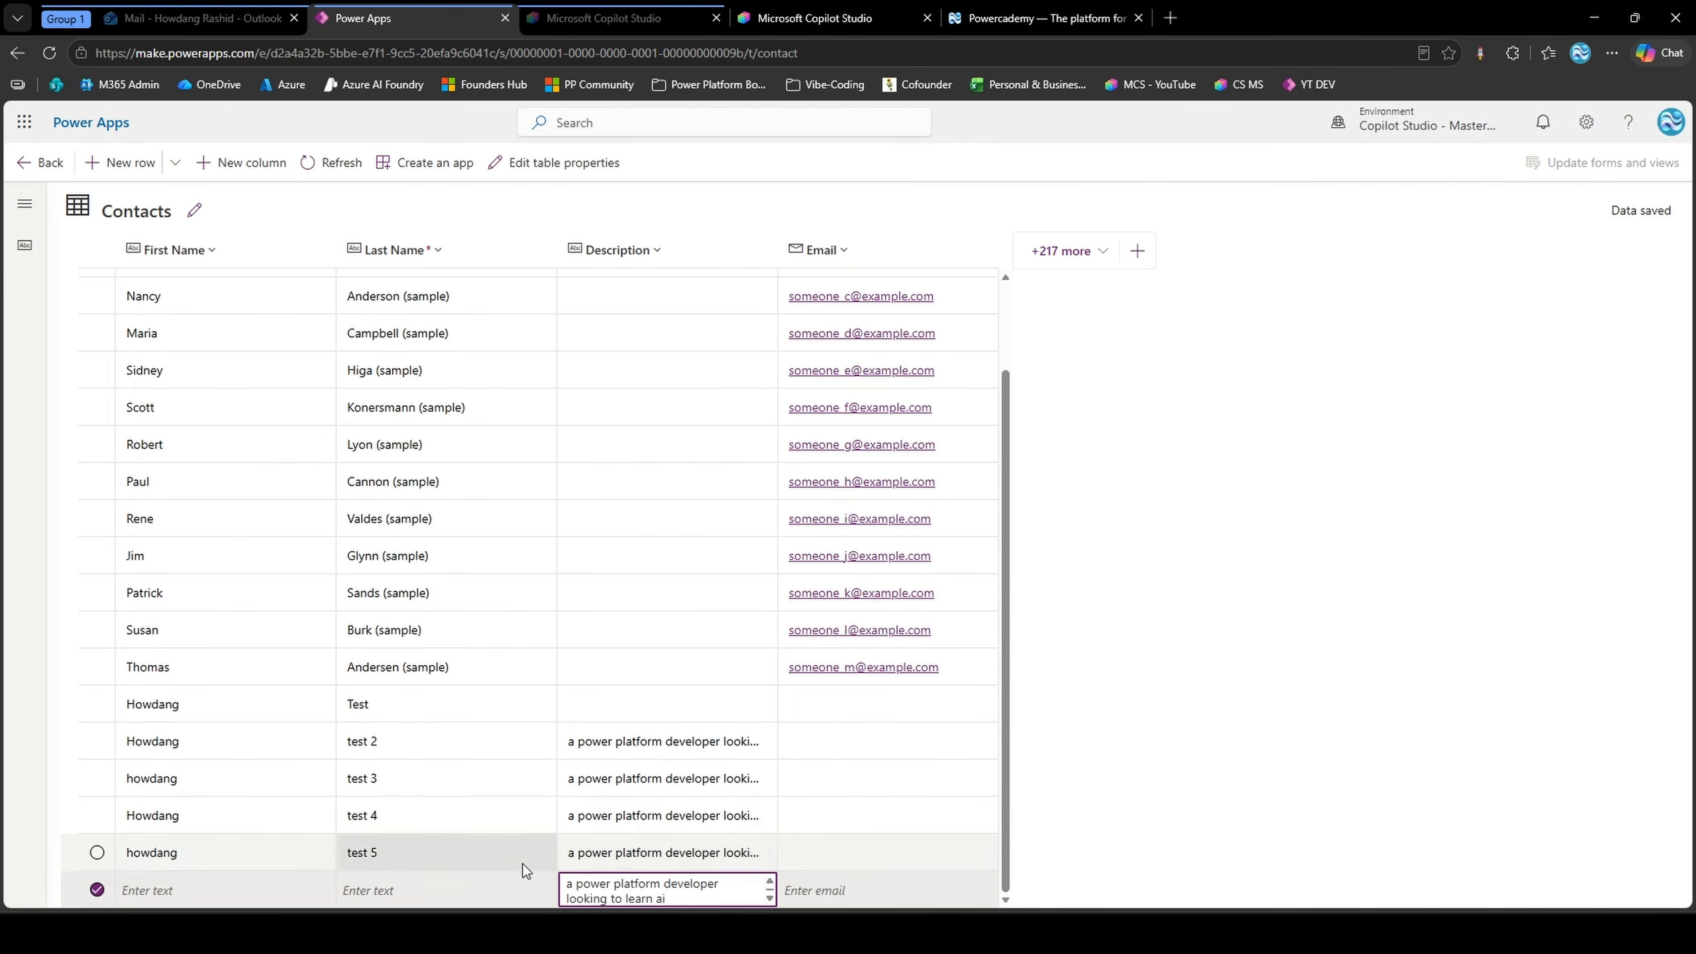
Enter the contact's first name and the last name "test 6" in the new row, and commit the row
{"action": "left_click", "coordinate": [243, 892]}
{"action": "type", "text": "how"}
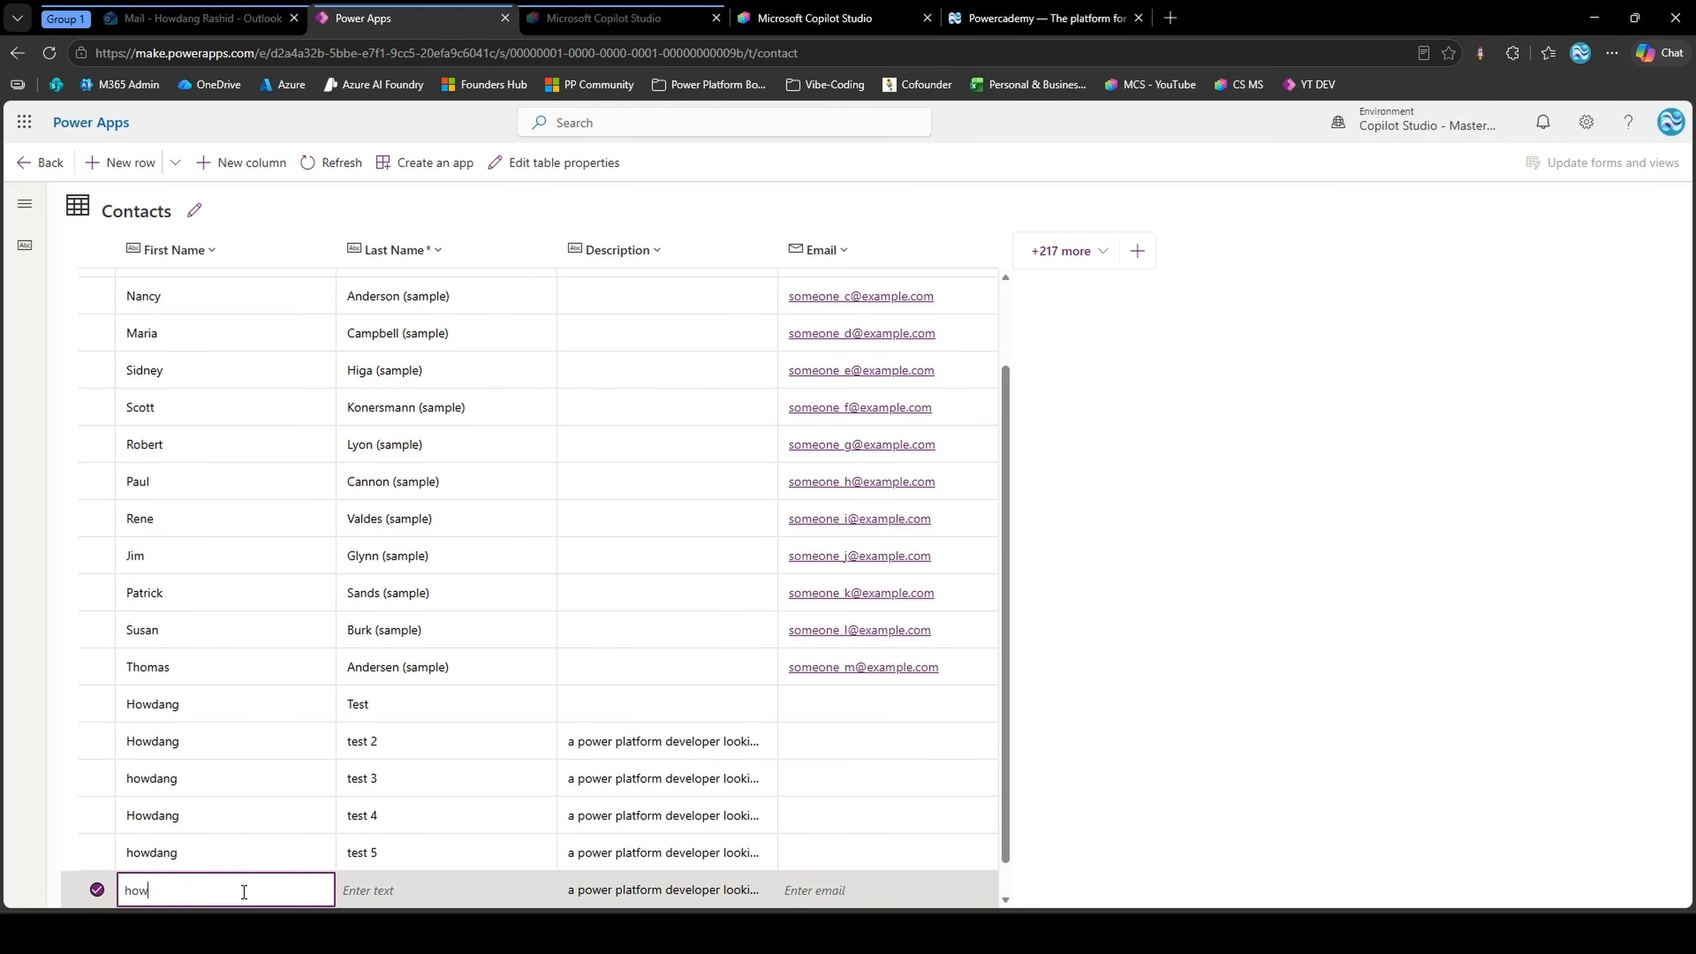
{"action": "type", "text": "dang"}
{"action": "left_click", "coordinate": [367, 892]}
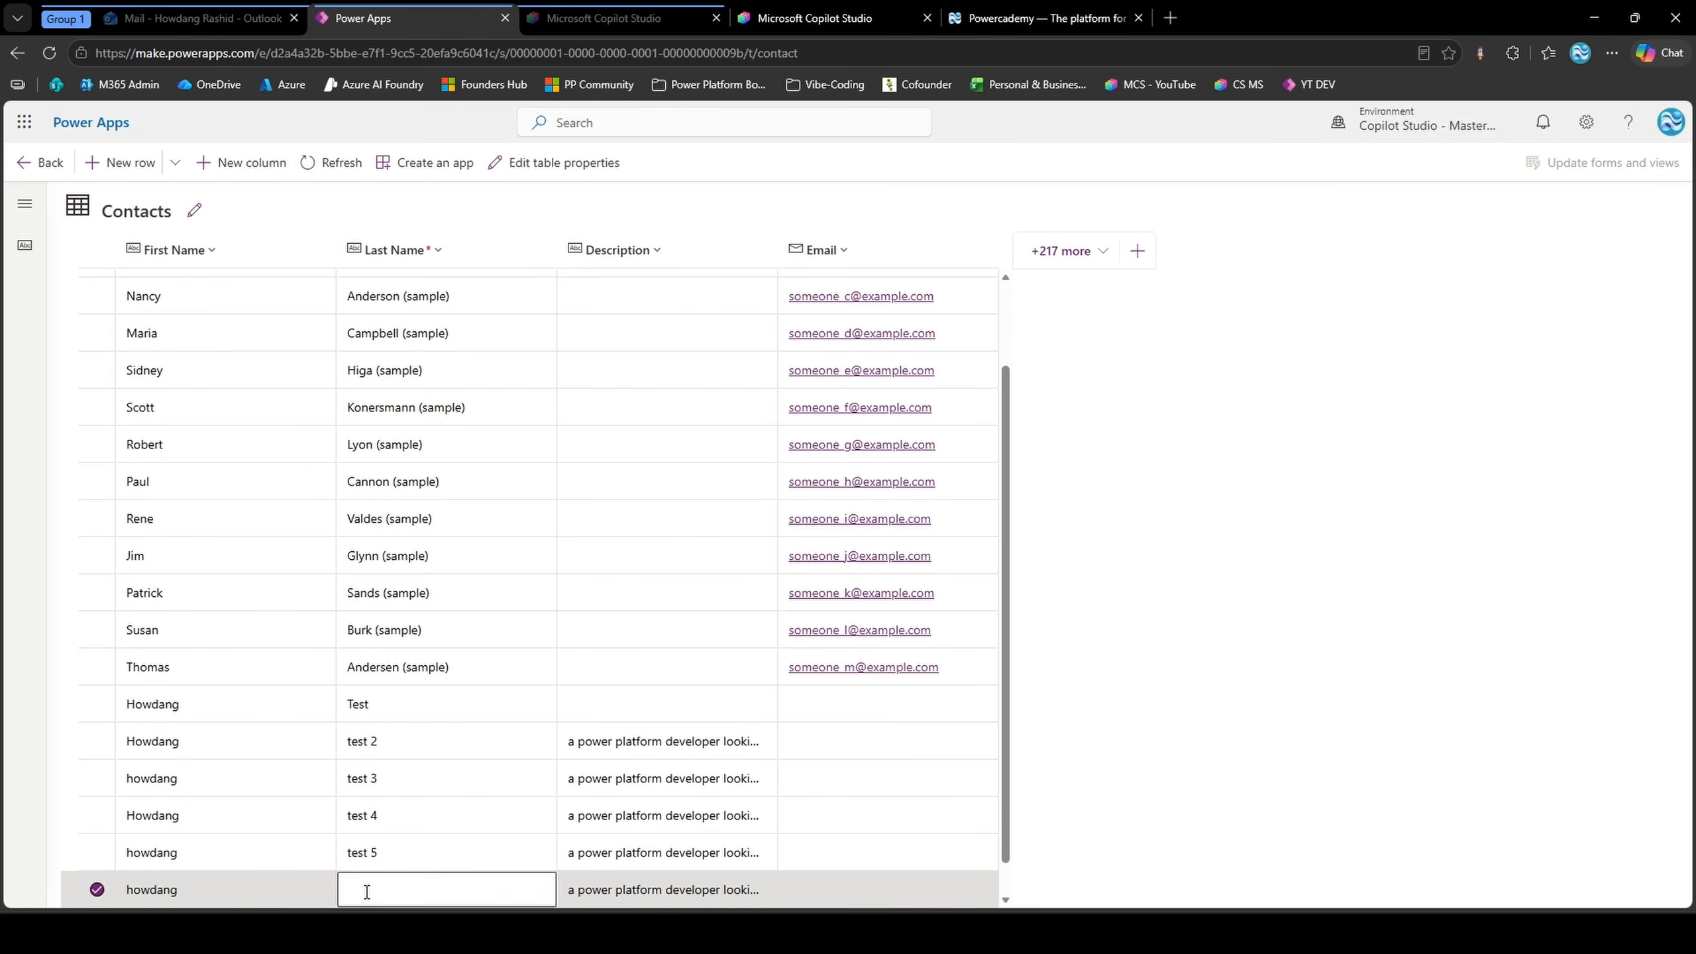
{"action": "type", "text": "test 6"}
{"action": "left_click", "coordinate": [97, 852]}
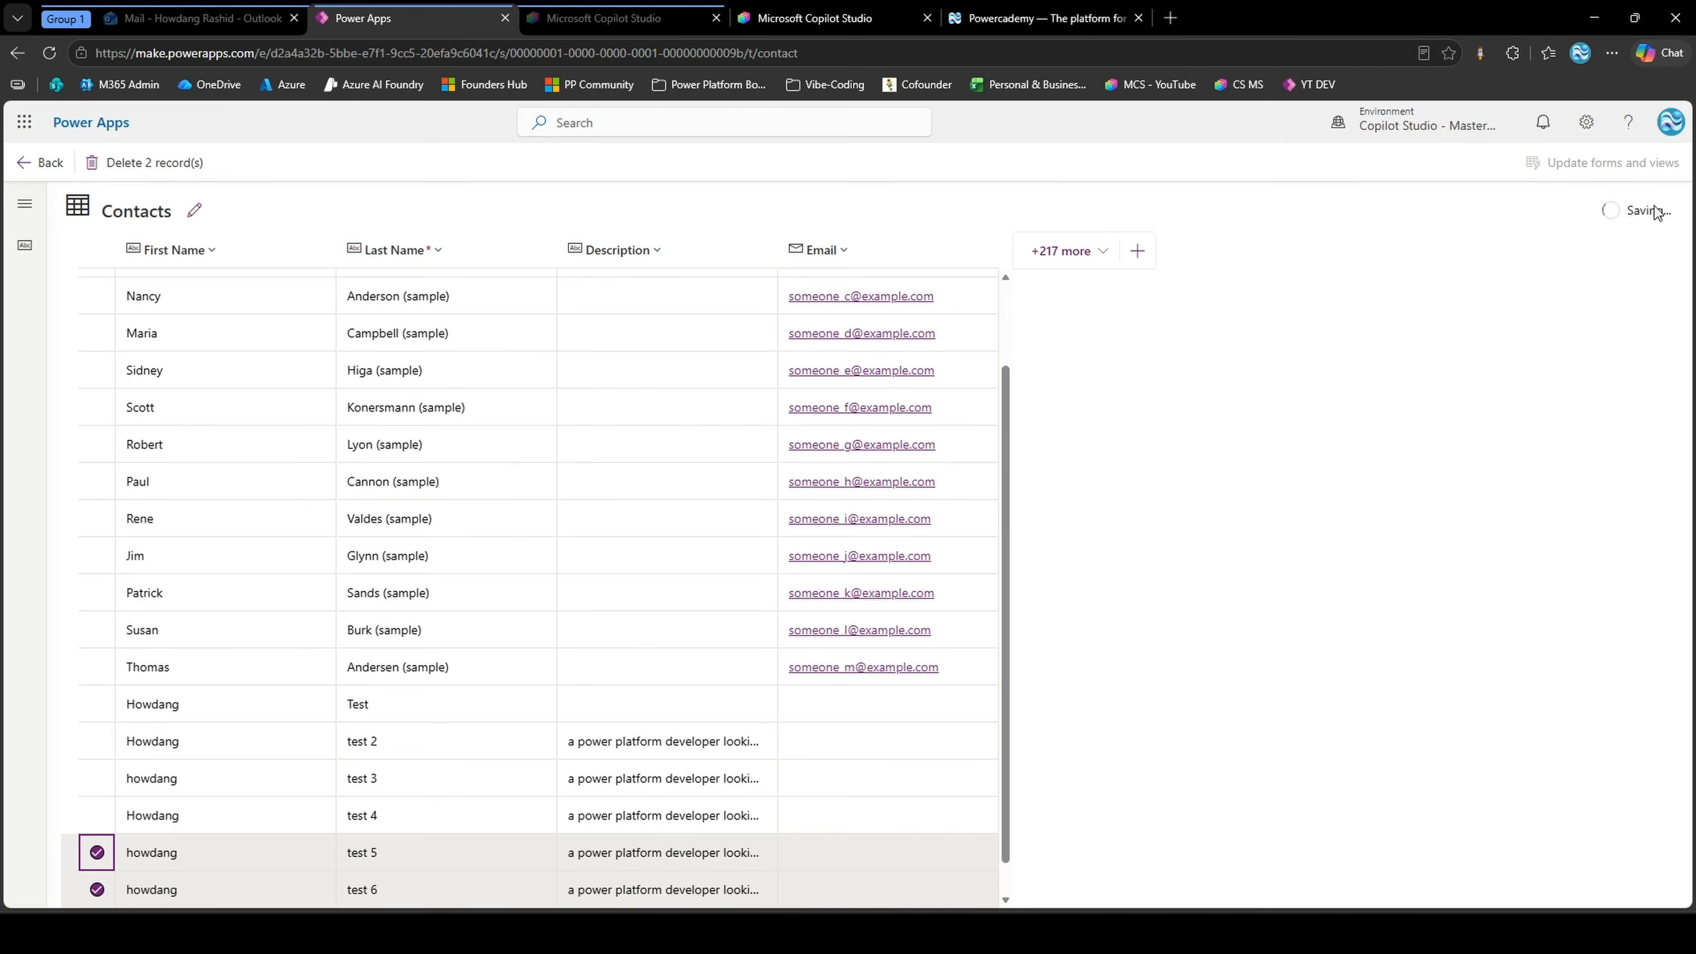
Switch to the Copilot Studio workflow "New lead triage draft and approve V2" and follow the running test through the Classify, Agent and Human review nodes
{"action": "left_click", "coordinate": [620, 8]}
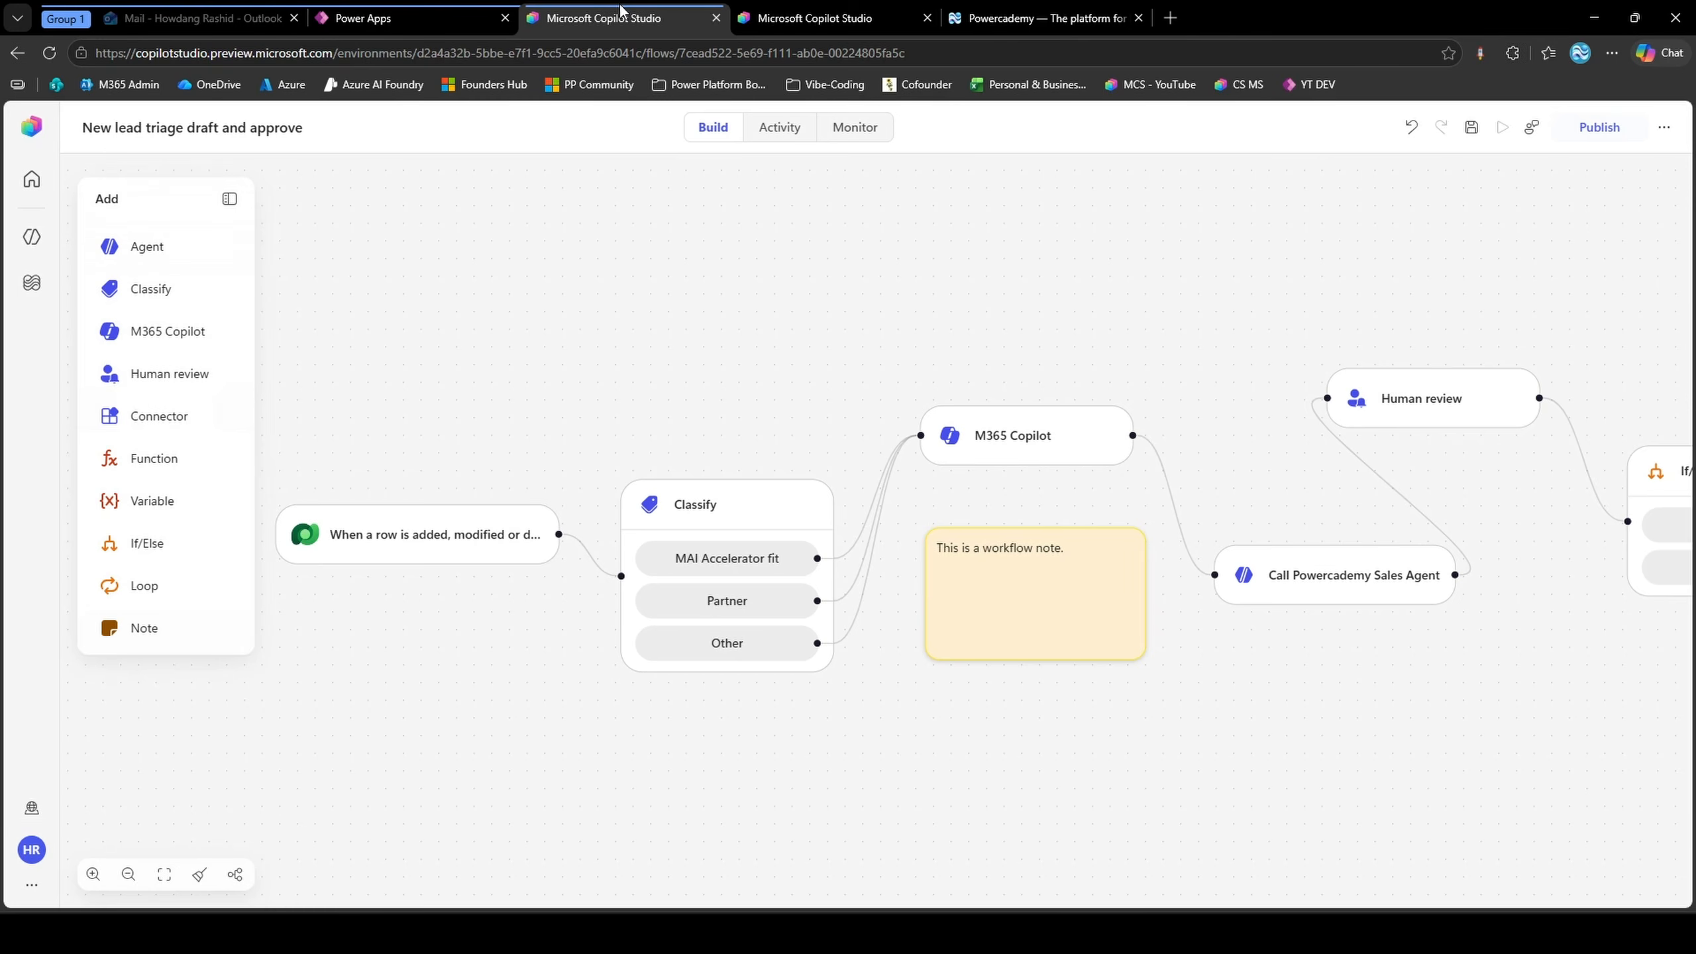
{"action": "left_click", "coordinate": [790, 18]}
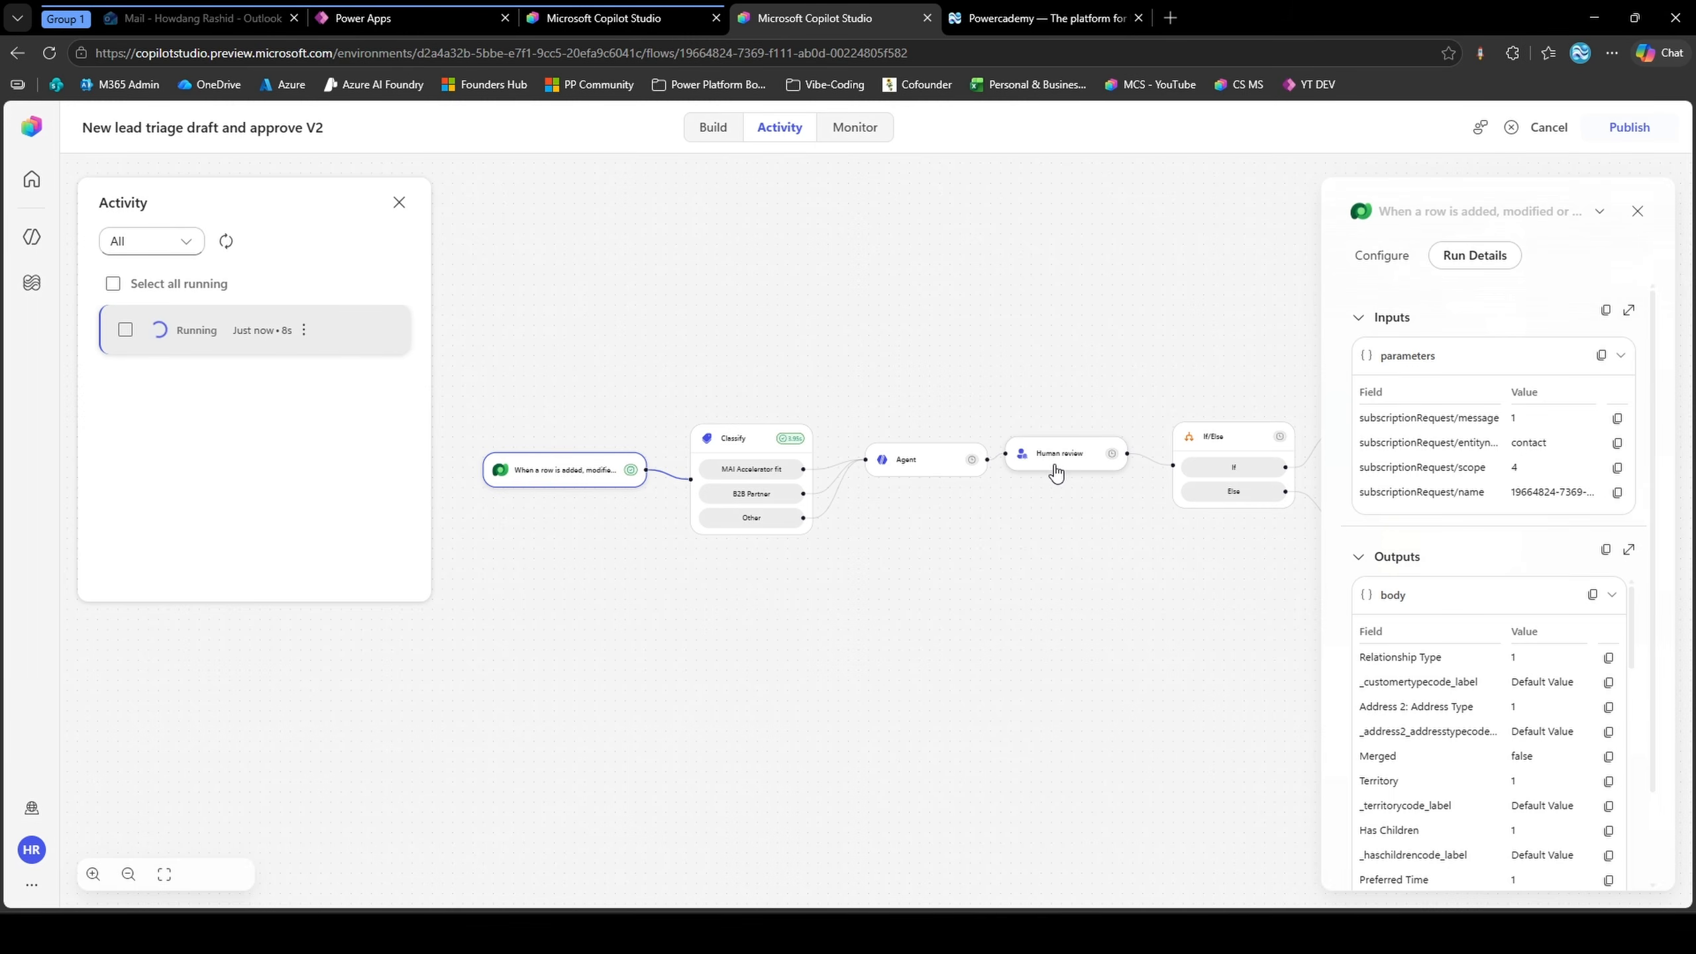
{"action": "scroll", "coordinate": [742, 477], "scroll_direction": "up", "scroll_amount": 2}
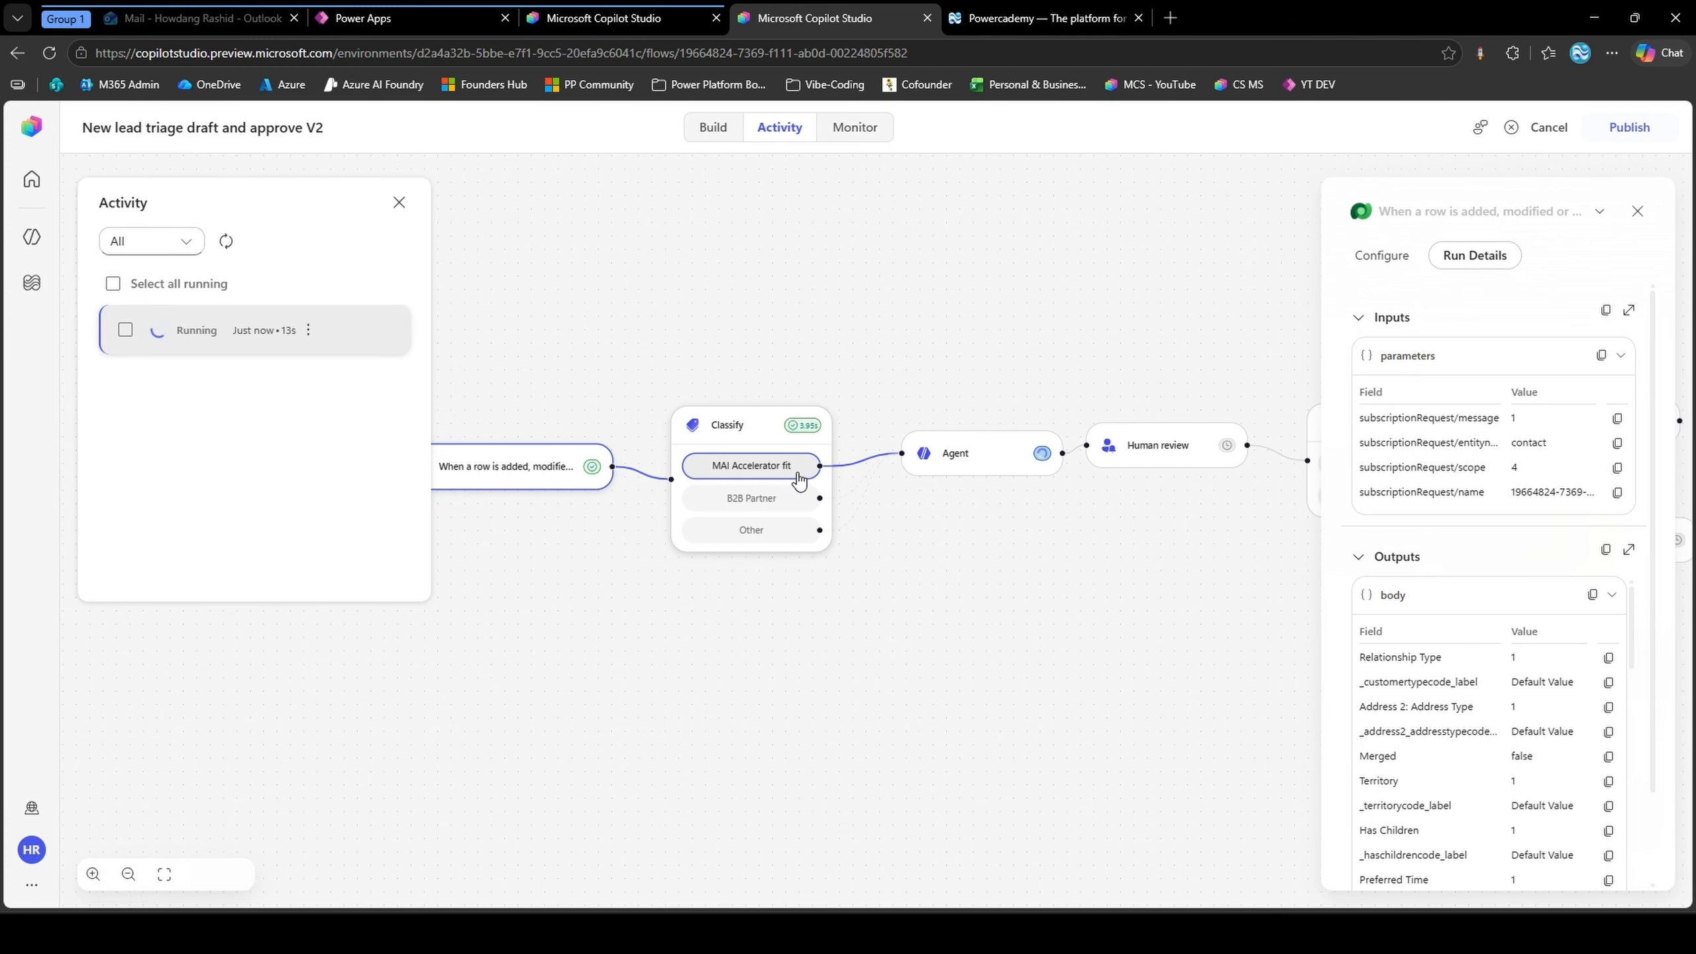
{"action": "left_click_drag", "start_coordinate": [983, 495], "coordinate": [824, 491]}
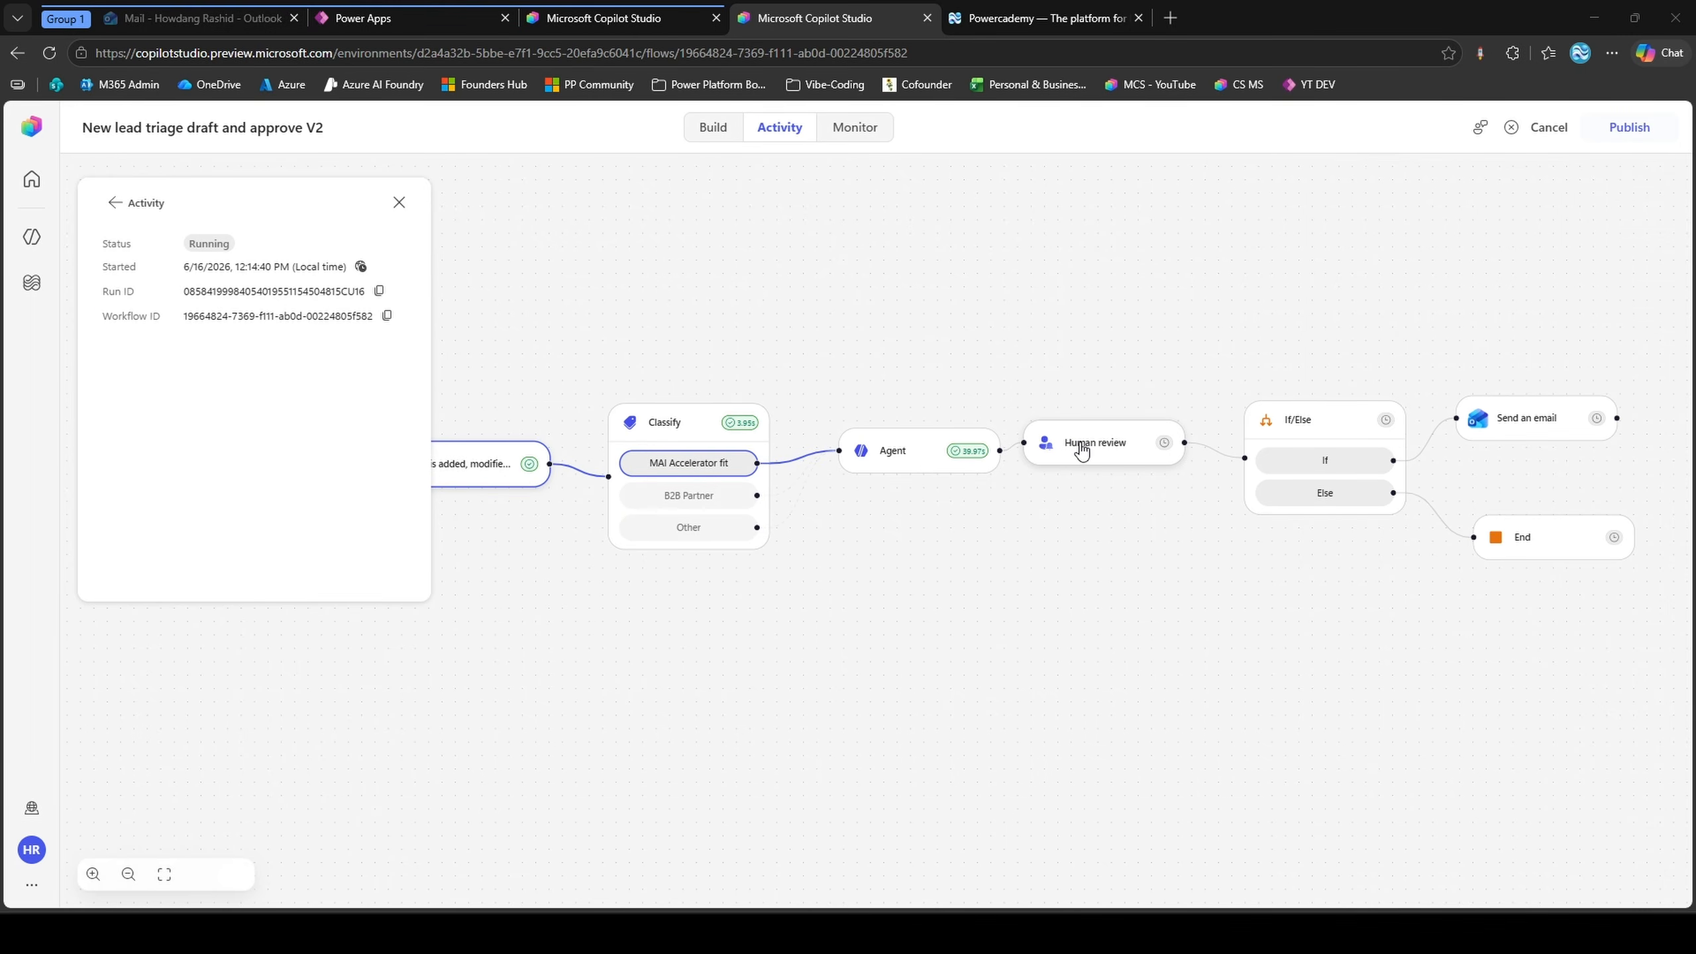
Switch to Outlook, reload the inbox and bring up the welcome email approval request for the "test 6" lead
{"action": "left_click", "coordinate": [242, 18]}
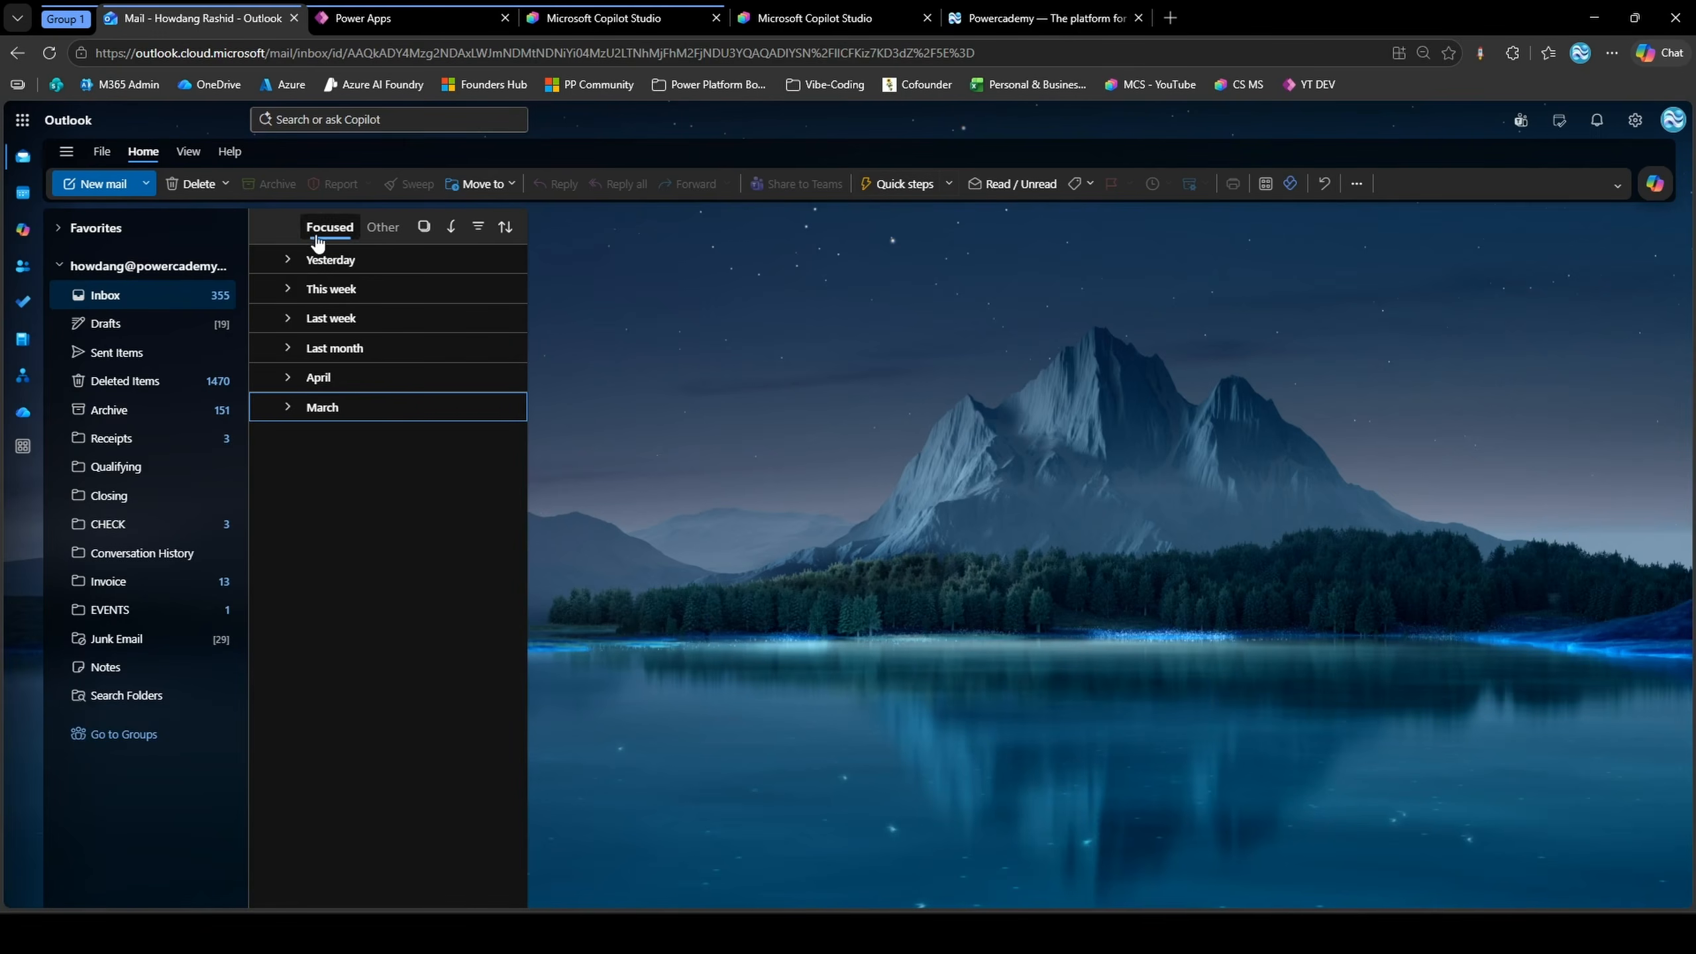
{"action": "left_click", "coordinate": [50, 53]}
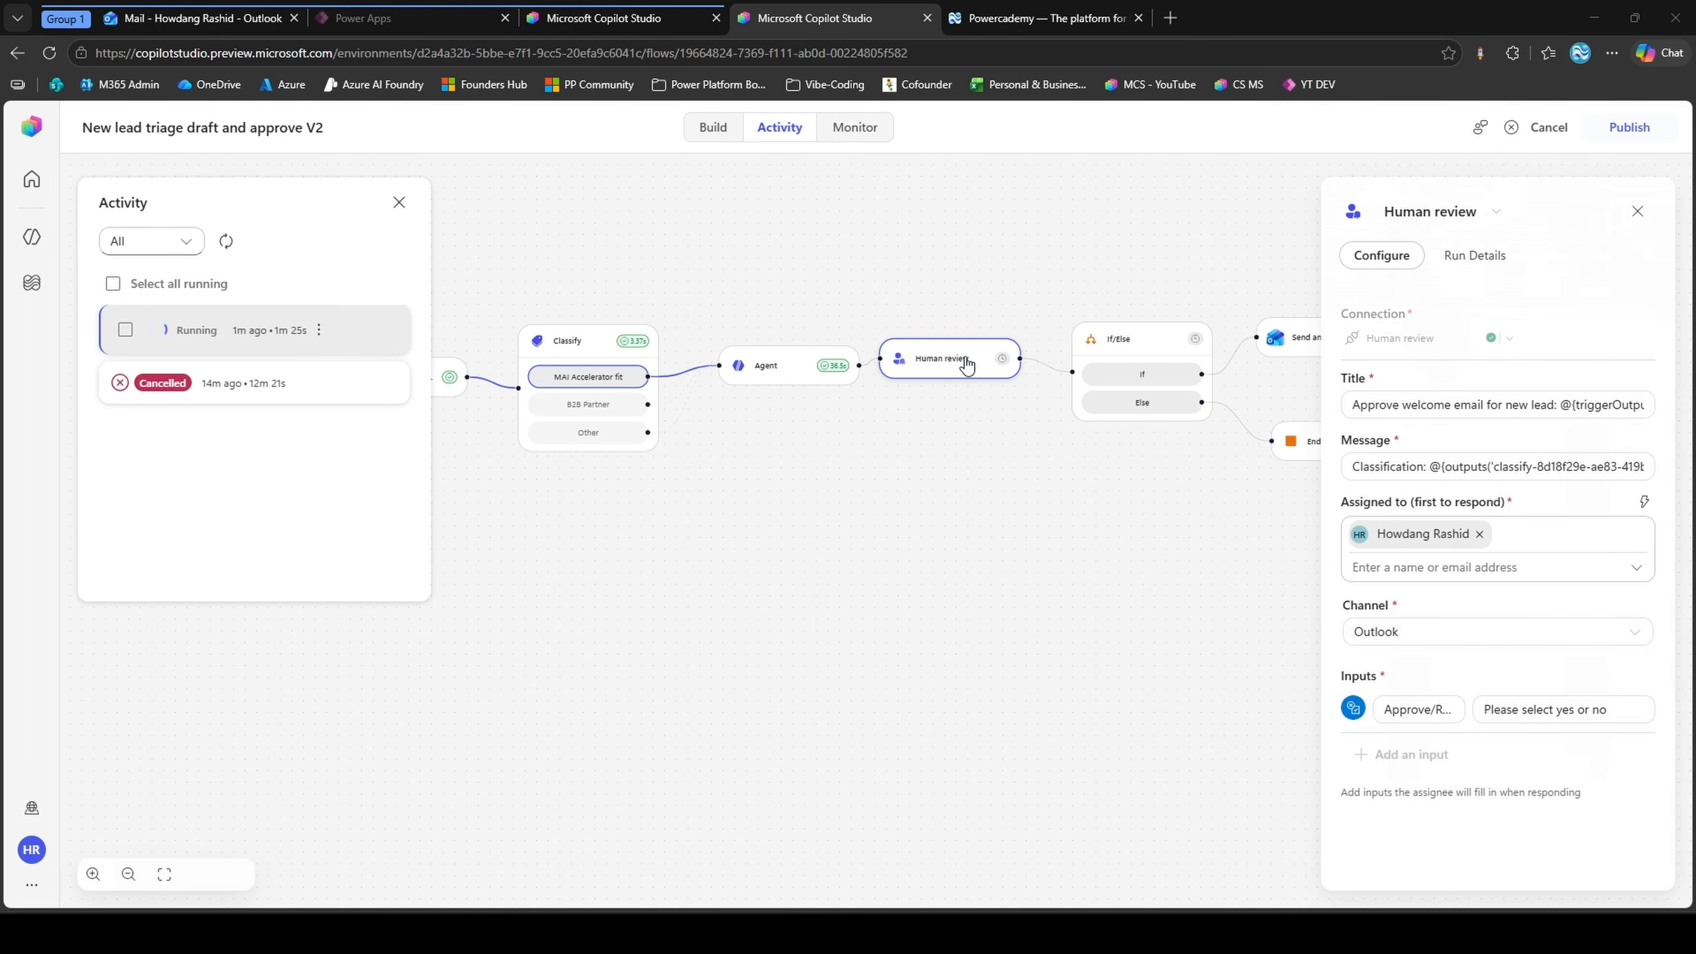
{"action": "left_click", "coordinate": [193, 18]}
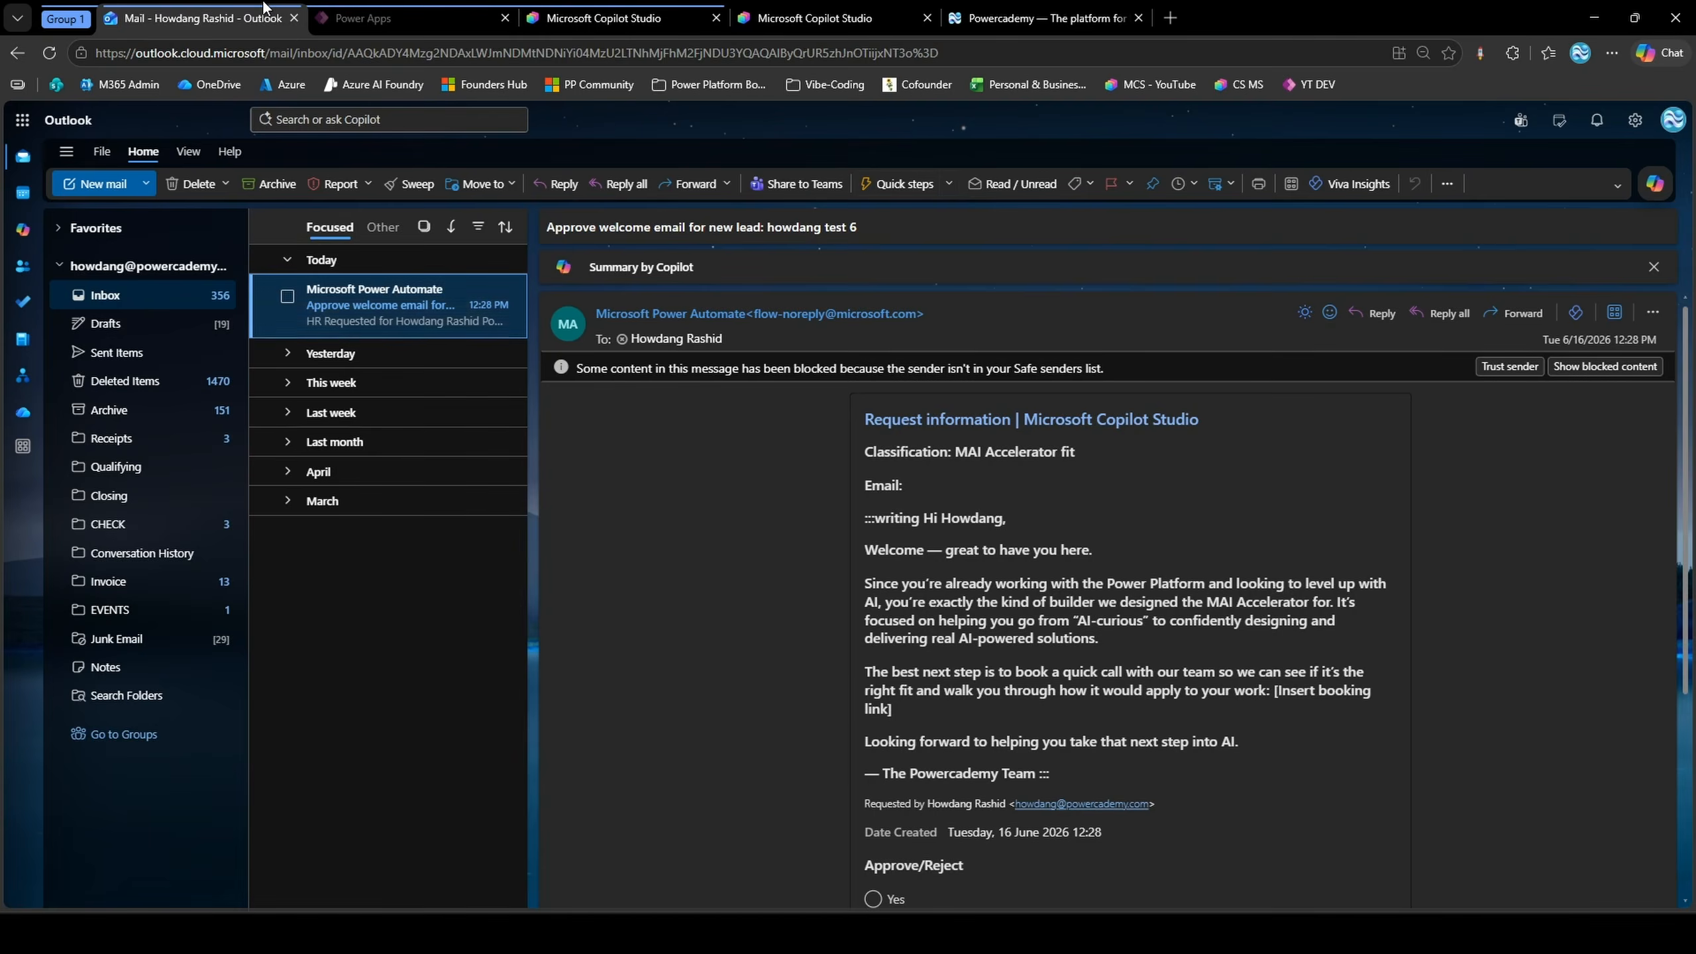
Review the classification and drafted welcome email in the approval request, answer Yes for Approve/Reject, and submit the response
{"action": "scroll", "coordinate": [983, 426], "scroll_direction": "down", "scroll_amount": 1}
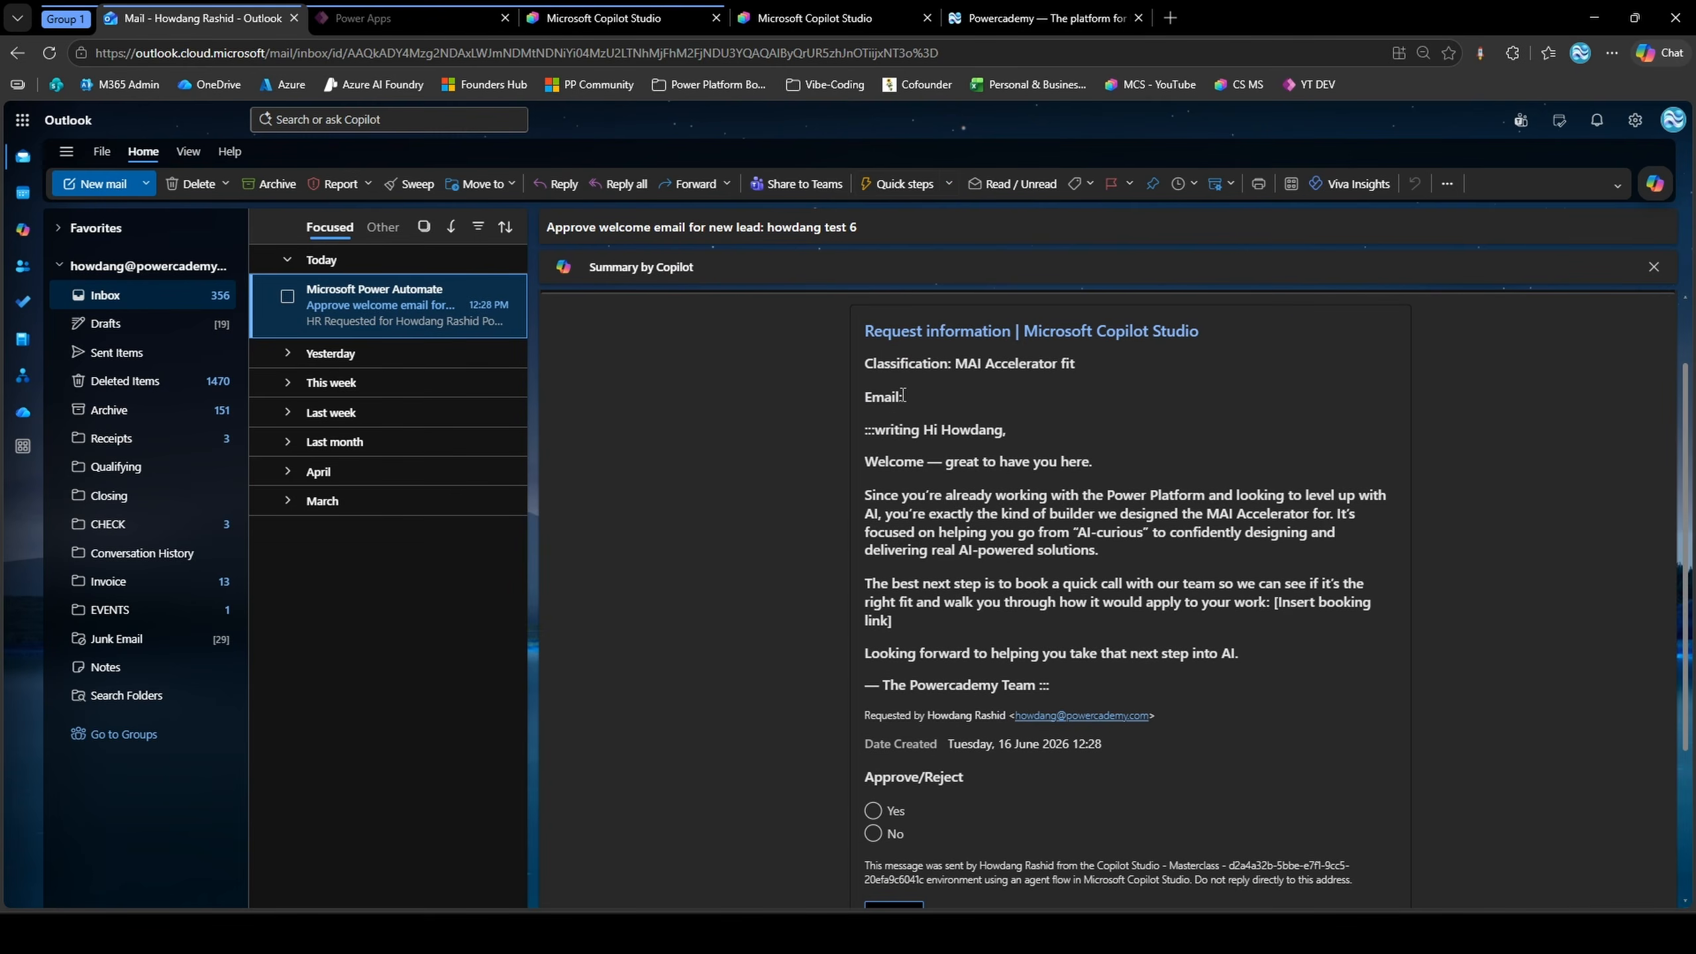
{"action": "left_click_drag", "start_coordinate": [862, 432], "coordinate": [1015, 438]}
{"action": "left_click", "coordinate": [1015, 438]}
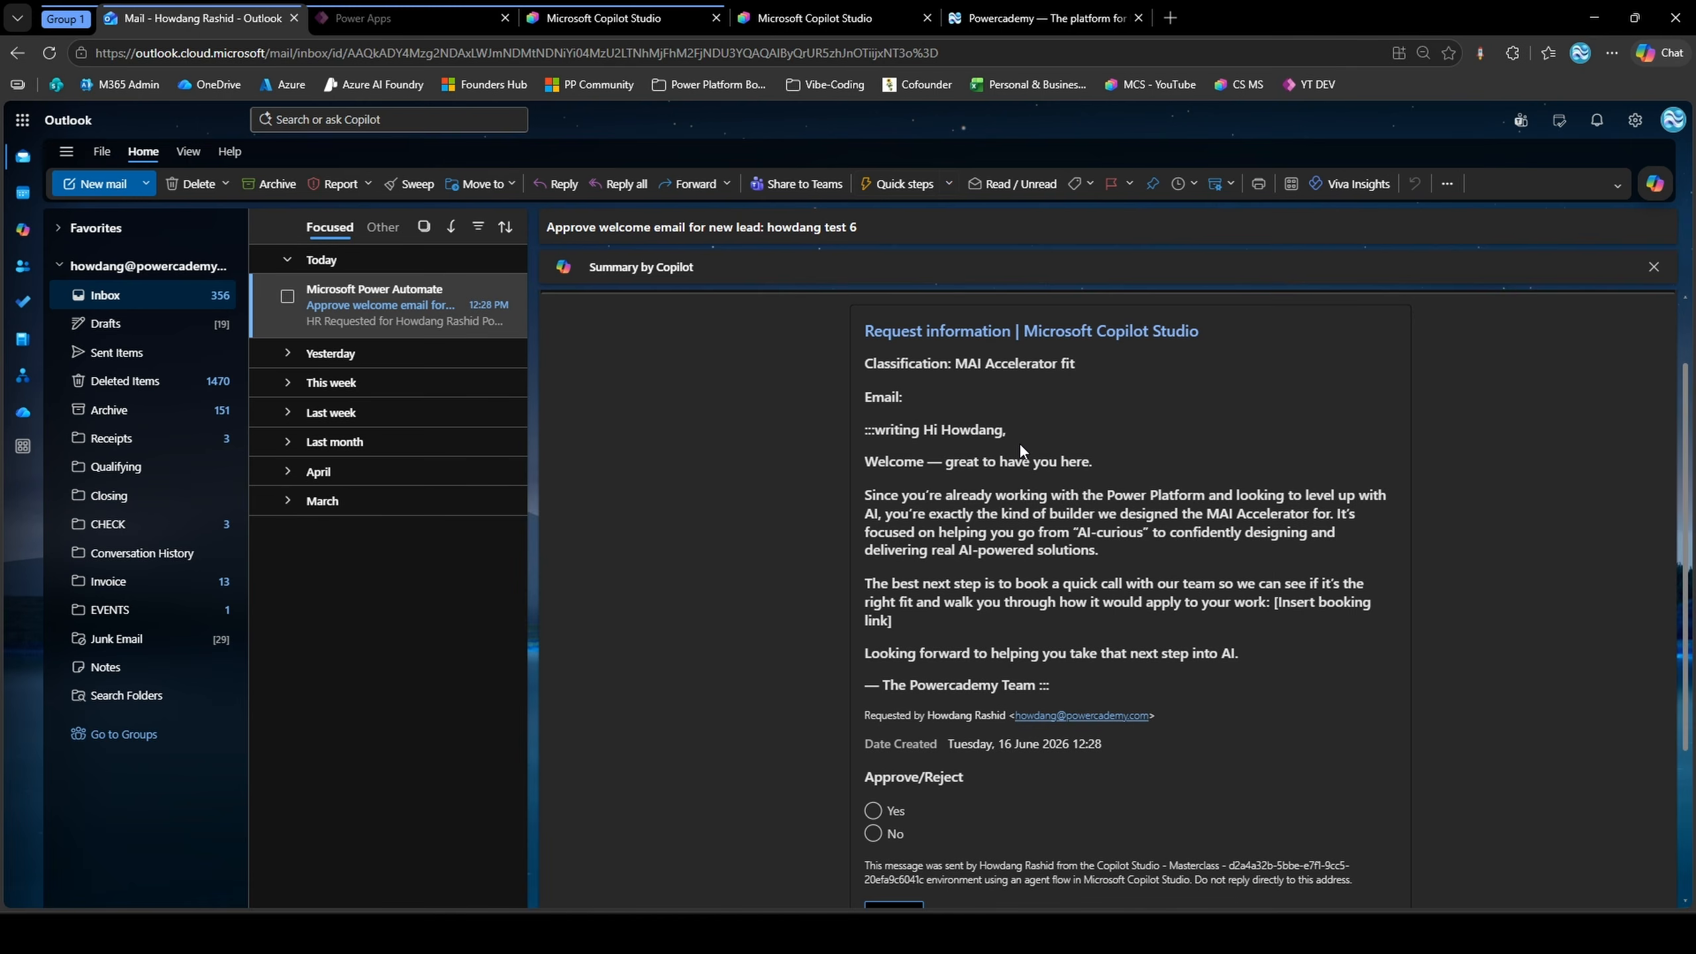
{"action": "scroll", "coordinate": [1019, 443], "scroll_direction": "down", "scroll_amount": 1}
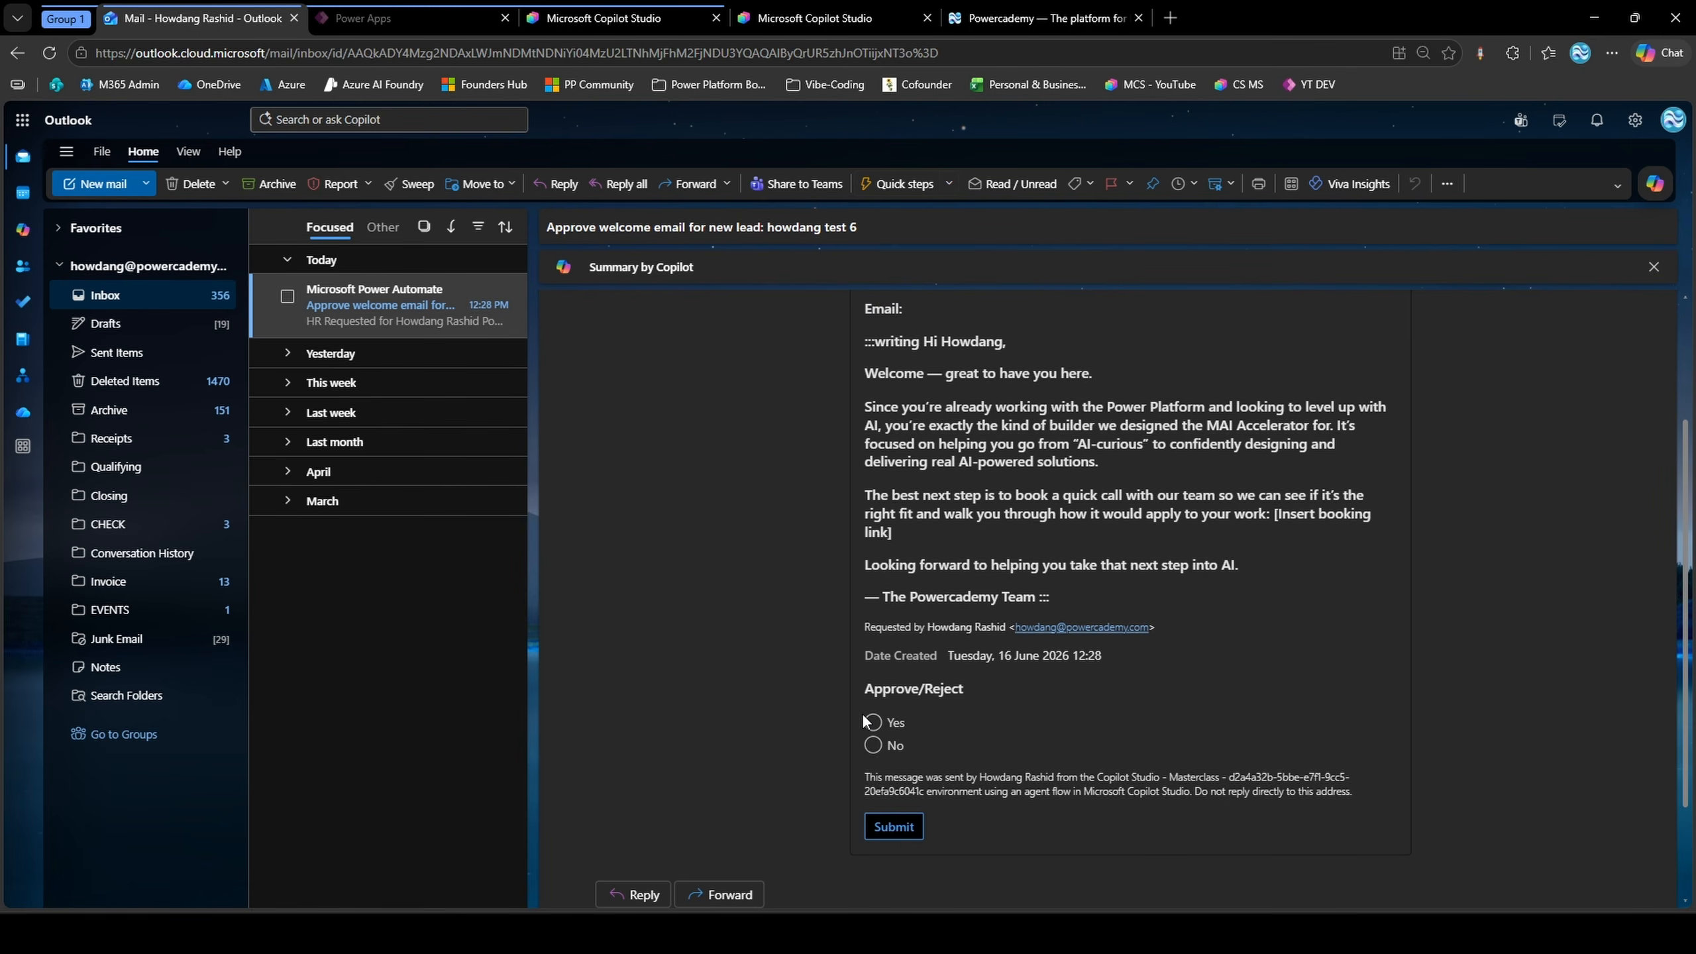
{"action": "left_click", "coordinate": [875, 726]}
{"action": "left_click", "coordinate": [913, 825]}
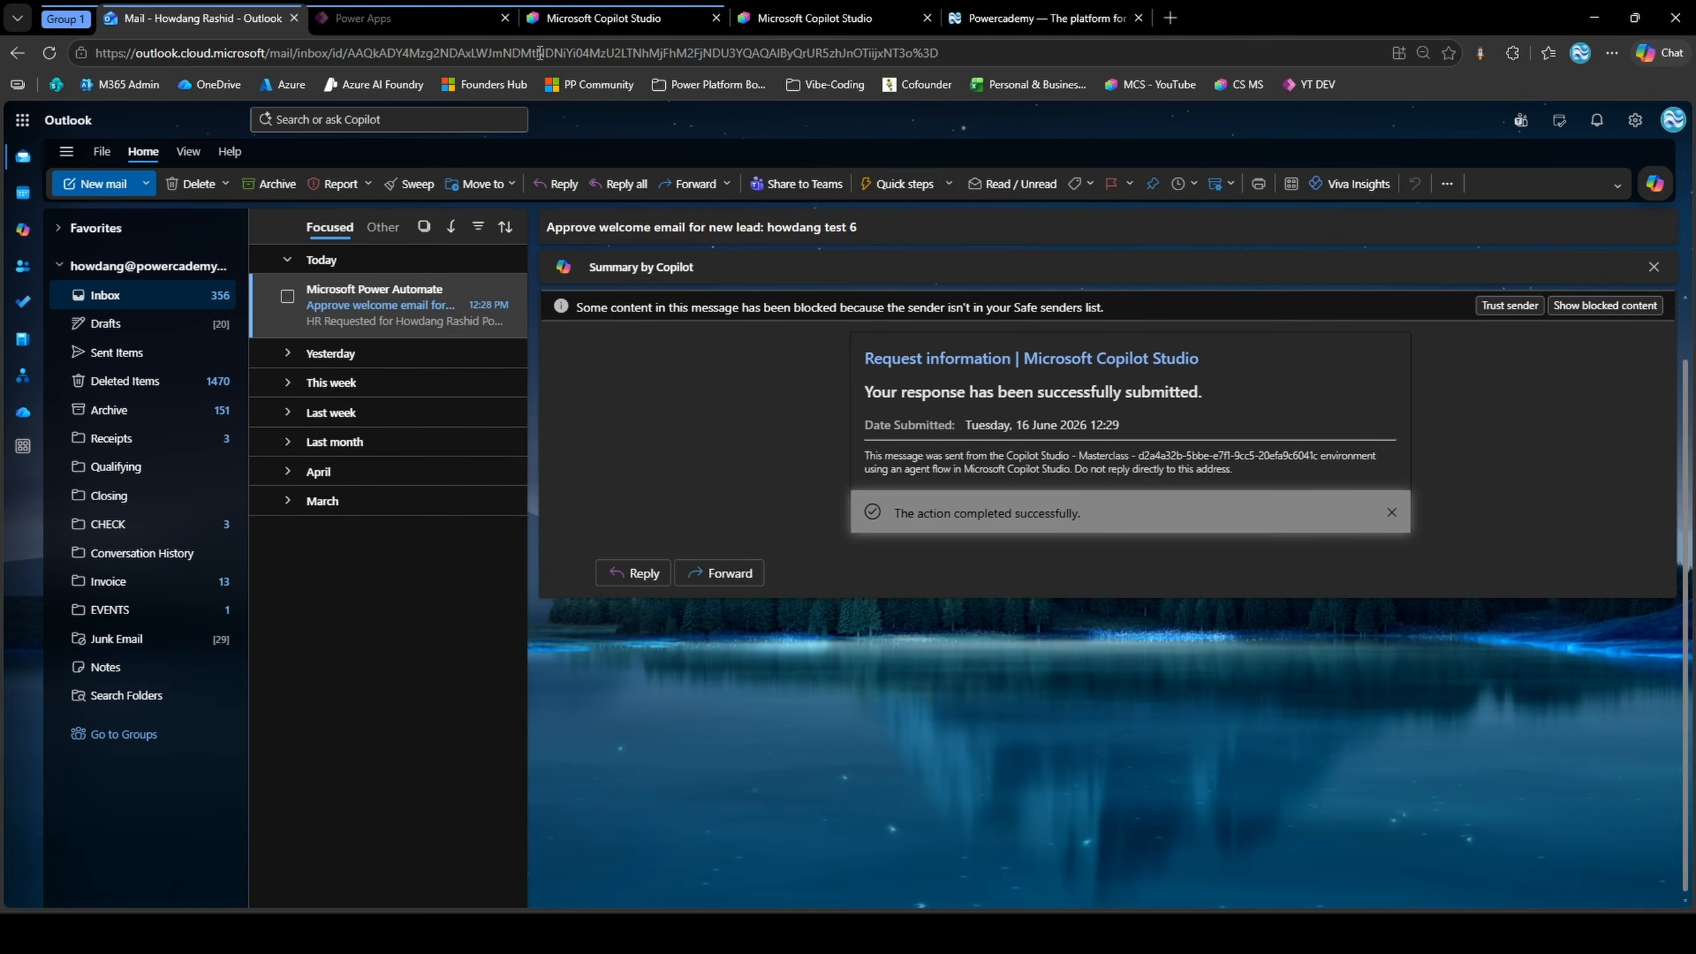
Inspect the run's If/Else and Send an email nodes in Copilot Studio, and open the delivered "Test" email in Outlook
{"action": "left_click", "coordinate": [815, 18]}
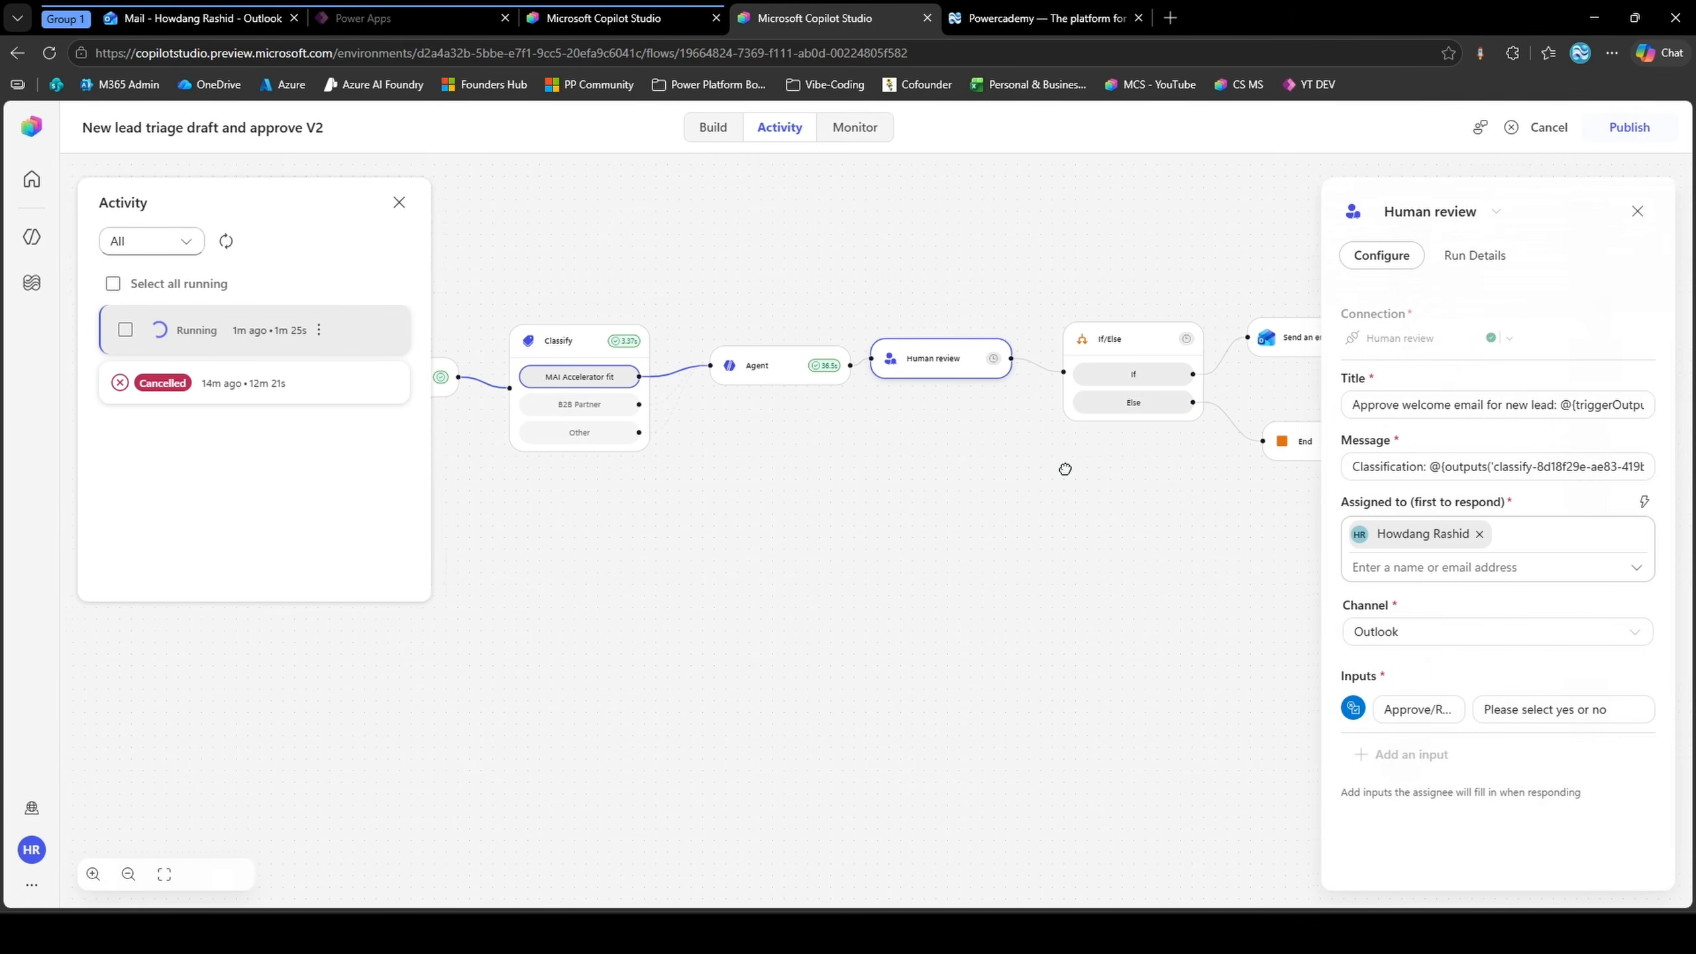
{"action": "left_click_drag", "start_coordinate": [1065, 469], "coordinate": [843, 475]}
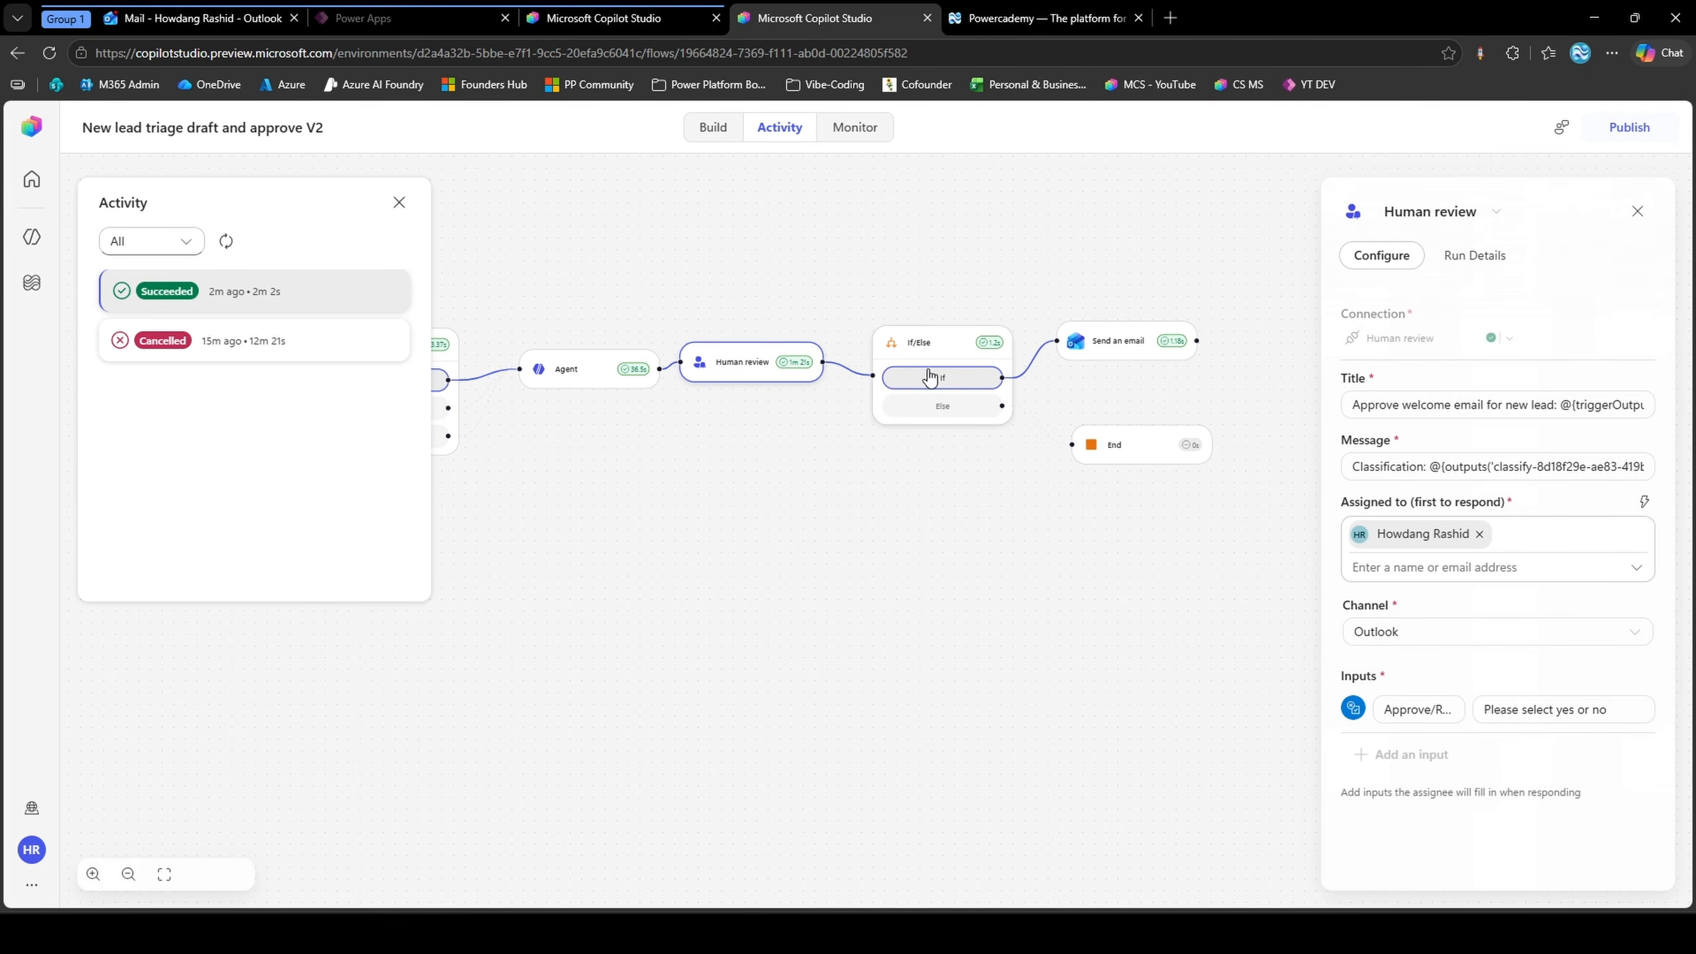
{"action": "left_click", "coordinate": [272, 16]}
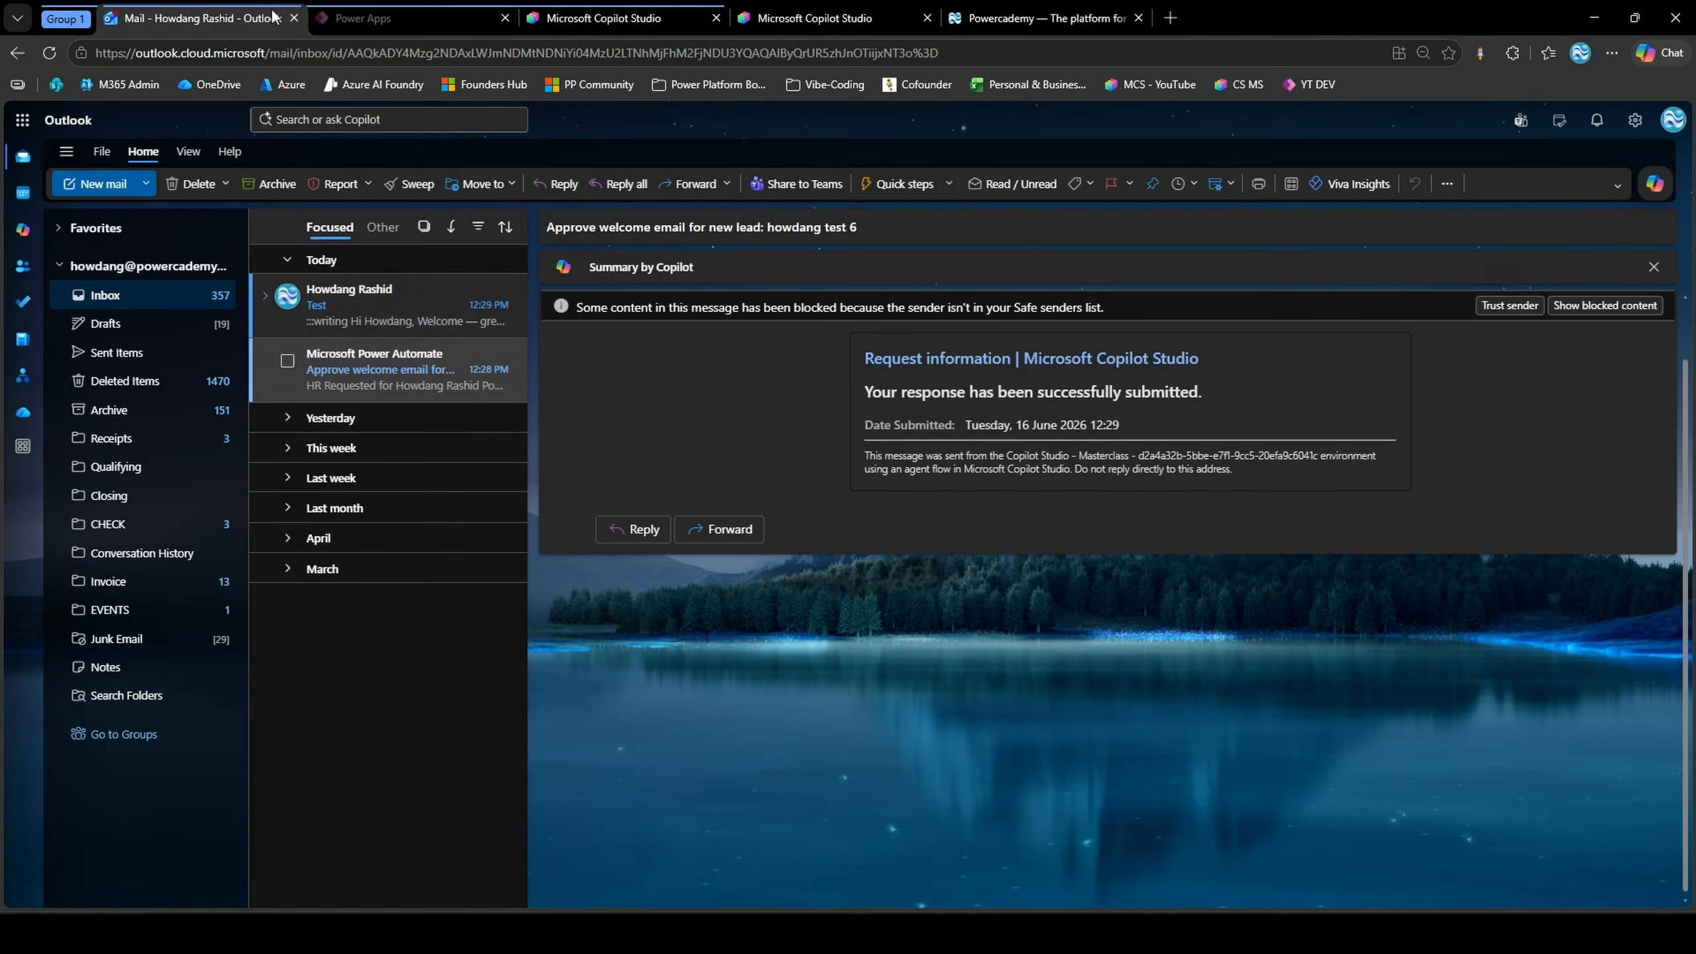
{"action": "left_click", "coordinate": [427, 299]}
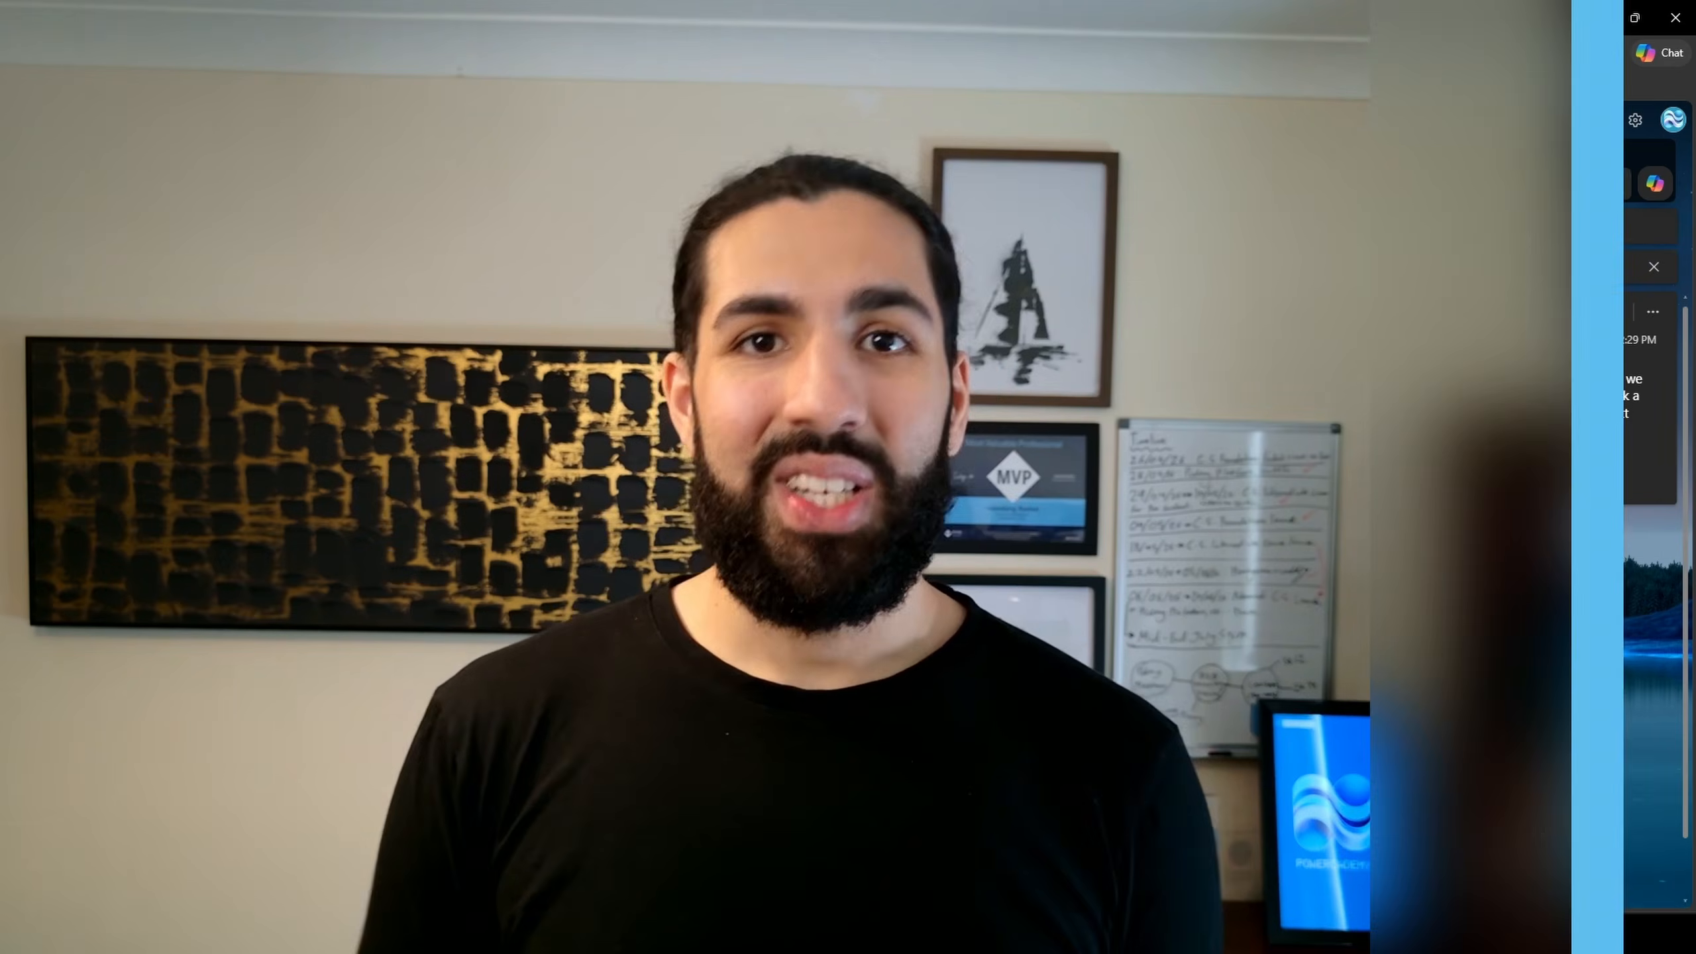